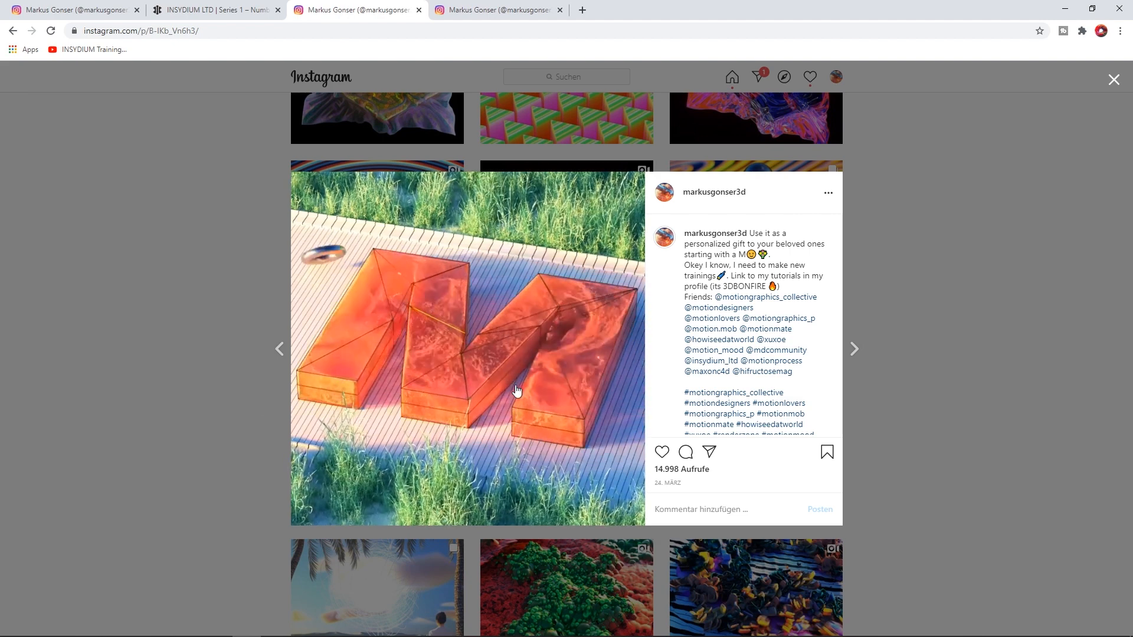
Step: Play the yellow fluid-filled letters video post on Instagram and return to the orange M post
left_click(500, 10)
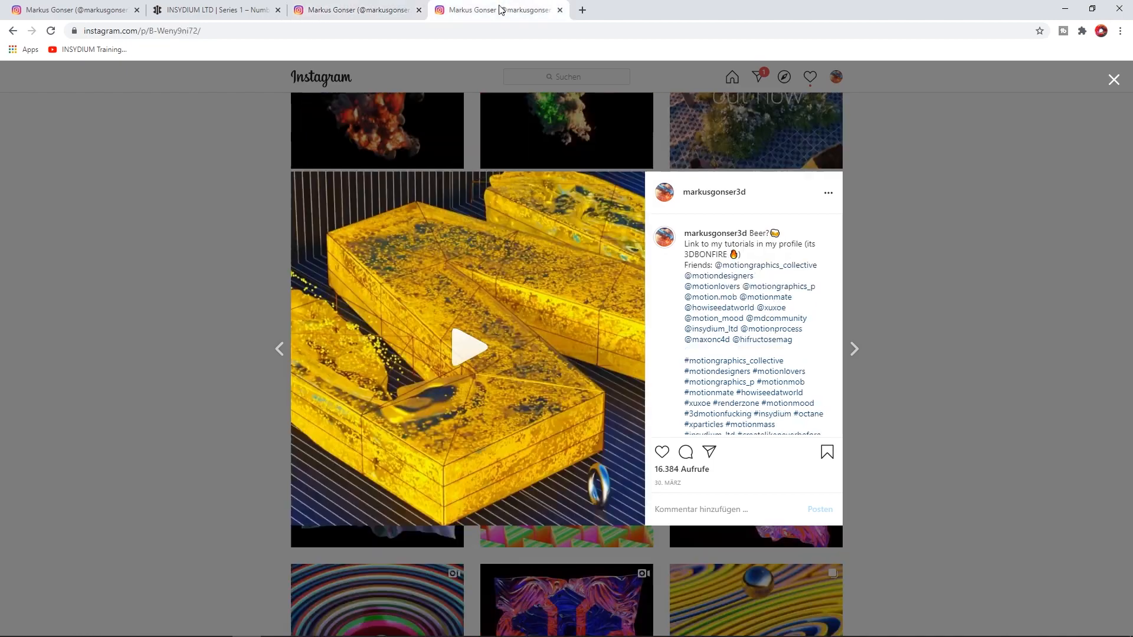
left_click(427, 413)
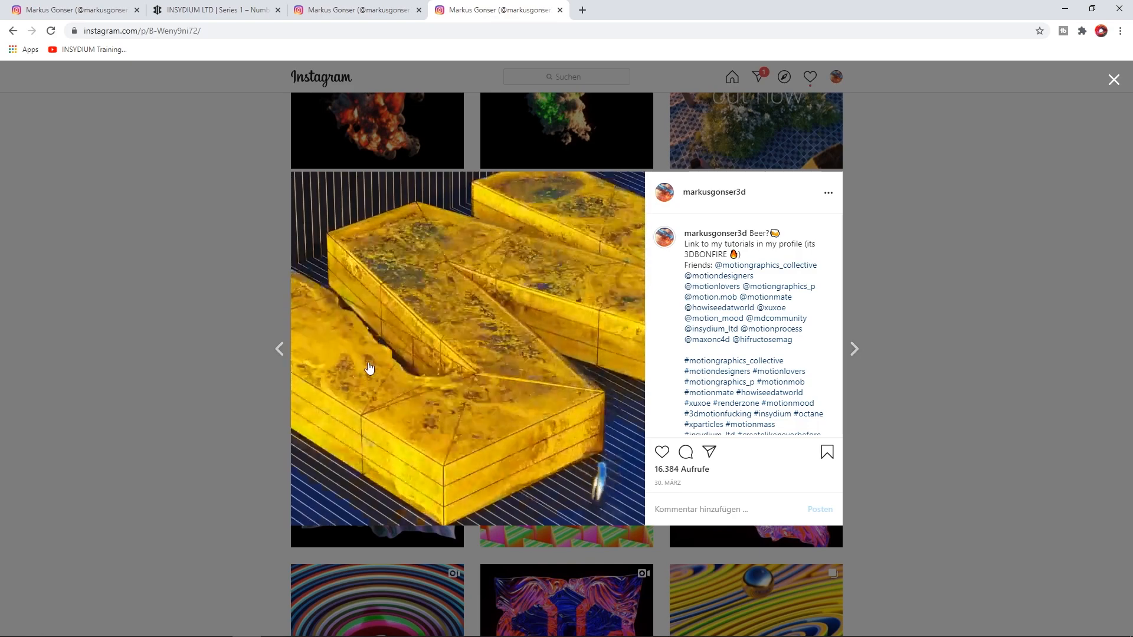
left_click(380, 11)
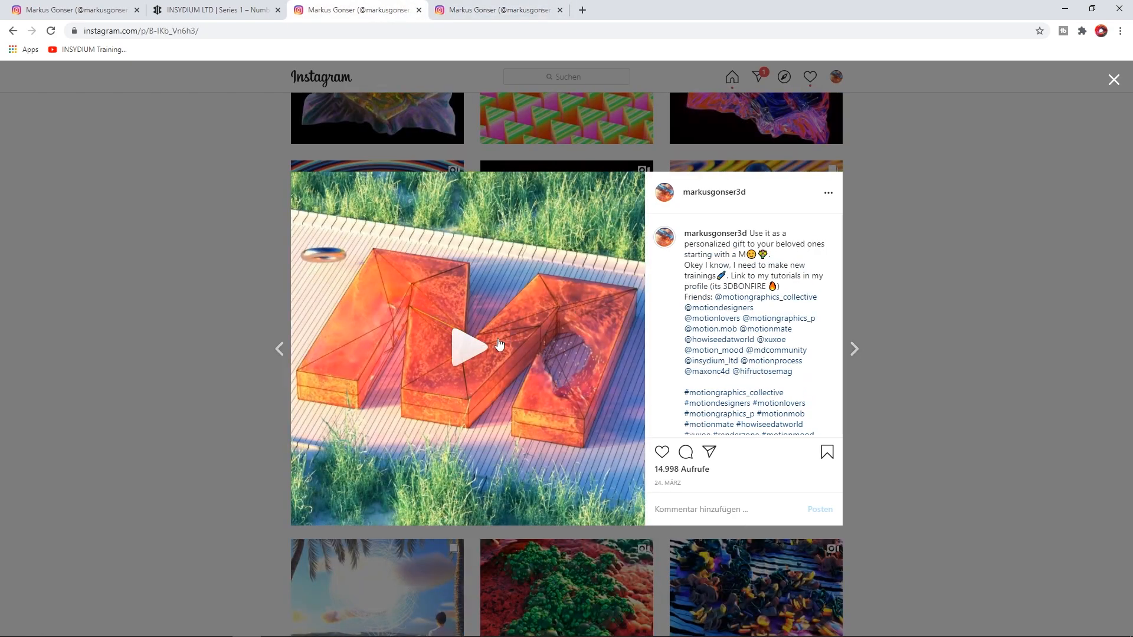
Step: Look through the INSYDIUM XP Countdown training list for numbers 6 to 4, including the xpFluidFX lessons
left_click(236, 11)
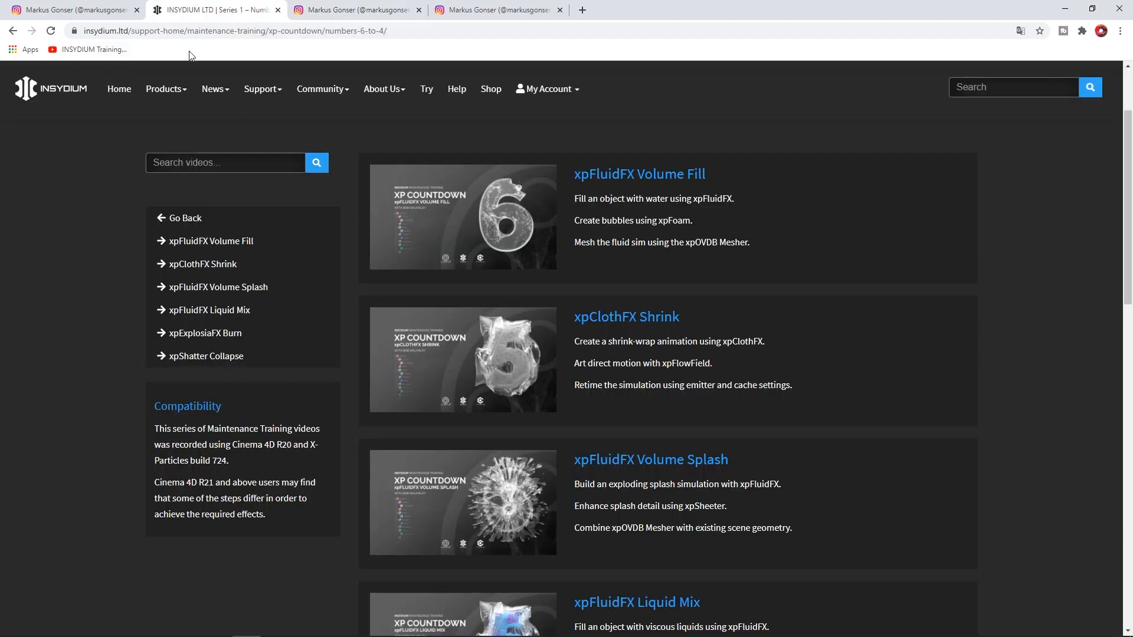
scroll(352, 189, "down", 6)
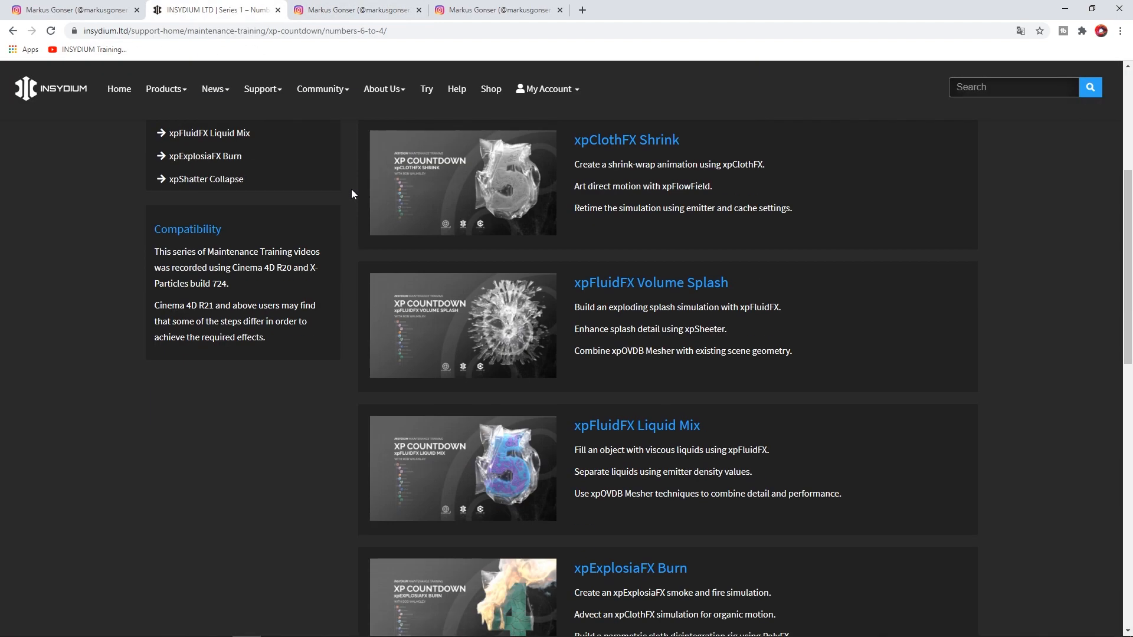
scroll(349, 264, "down", 2)
scroll(344, 300, "up", 7)
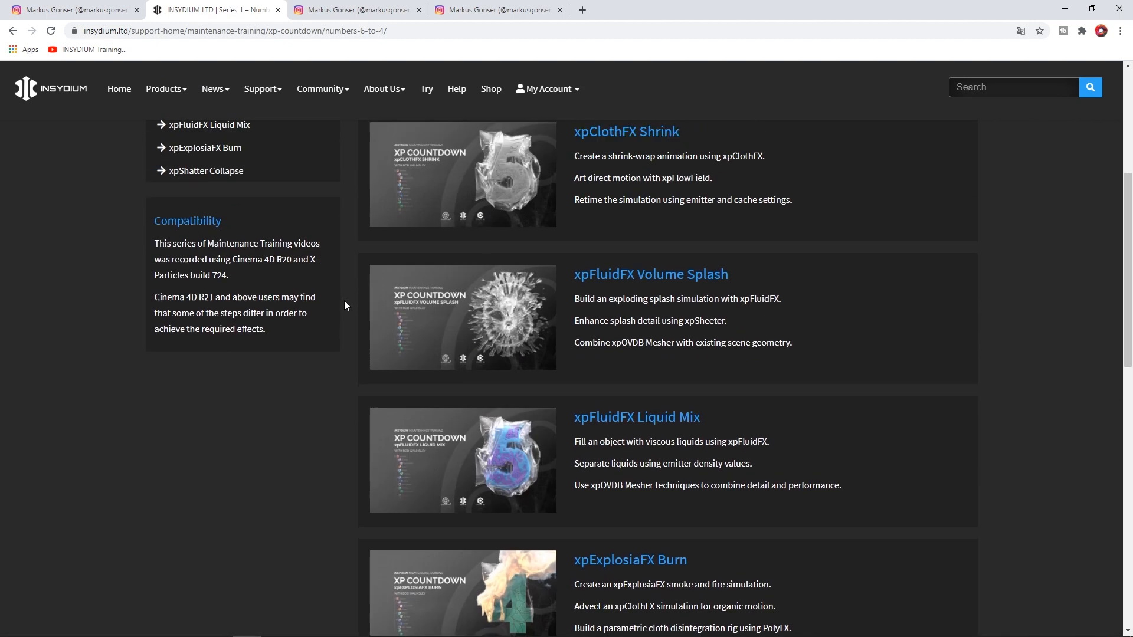
scroll(356, 222, "up", 2)
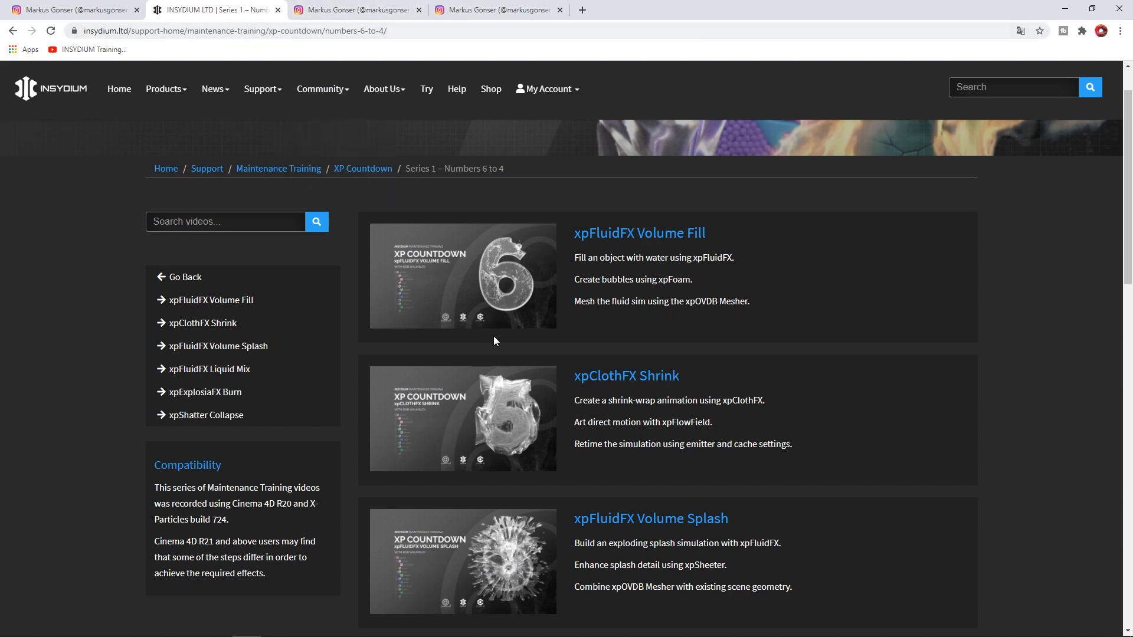
Step: Show the artist's Instagram profile page with its bio and recent posts
left_click(94, 14)
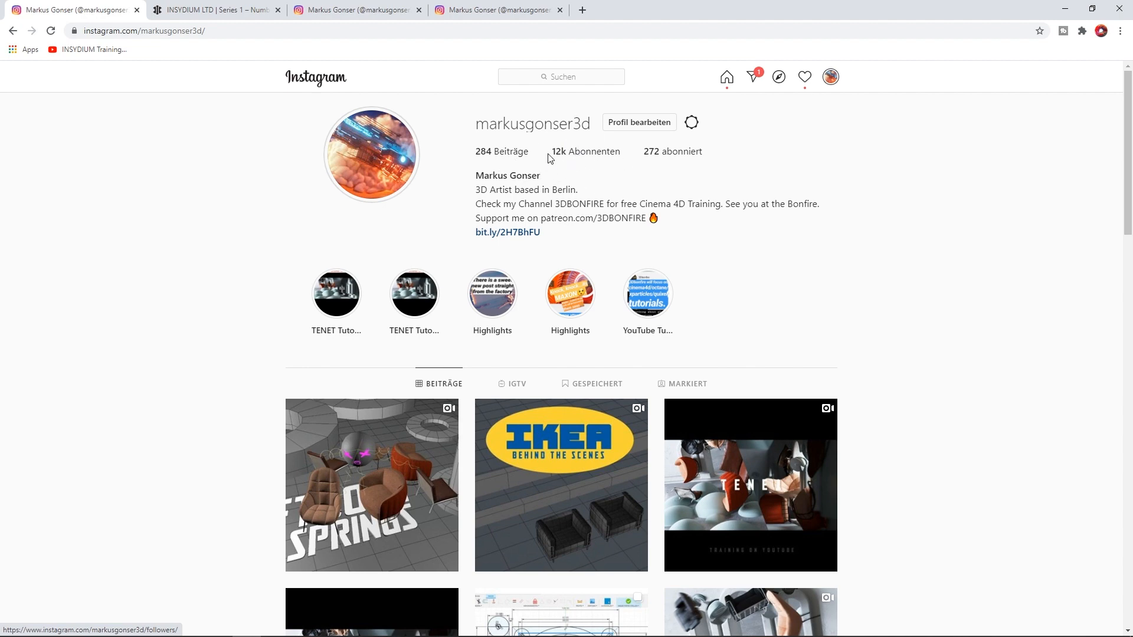
mouse_move(559, 158)
scroll(232, 266, "down", 1)
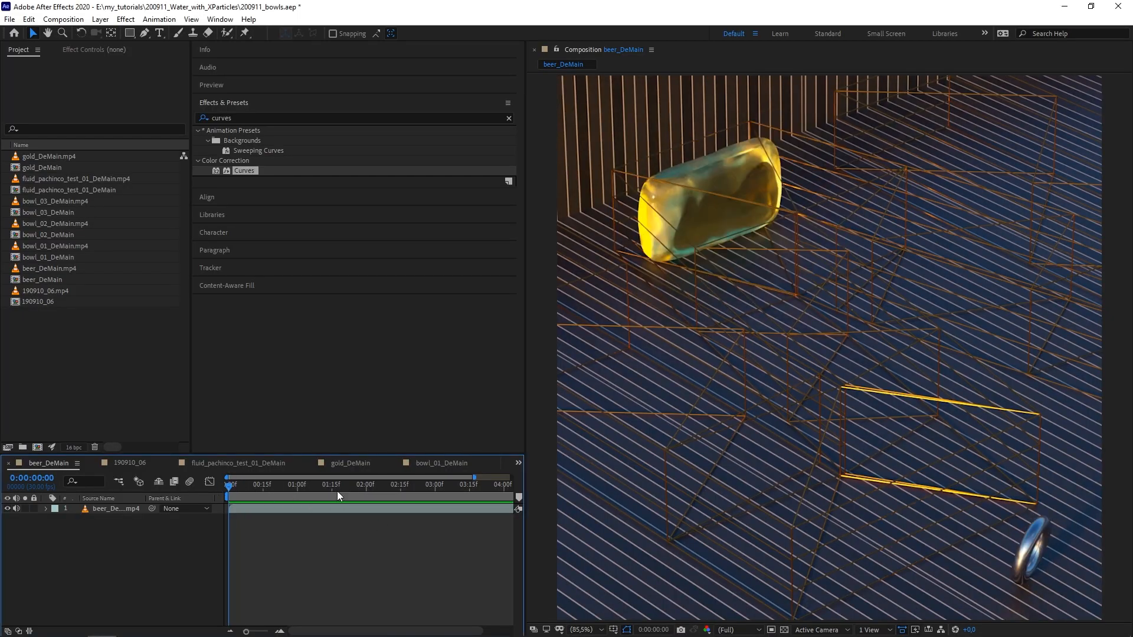
Step: Play the beer_DeMain composition in After Effects and scrub through its fluid-filled letter animation
key("space")
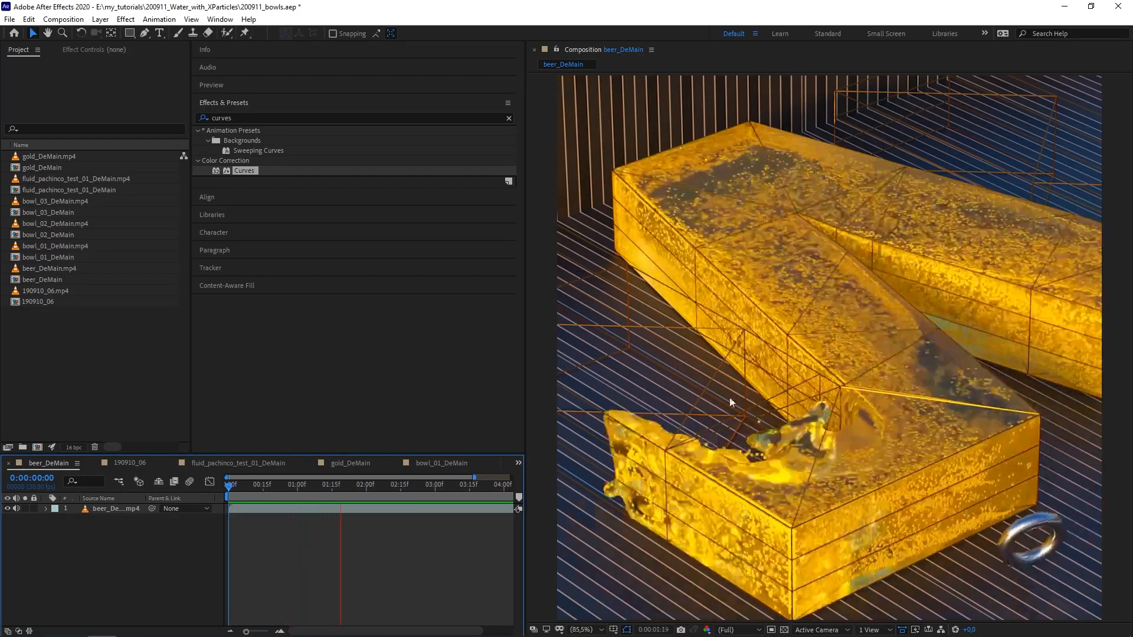
left_click(366, 485)
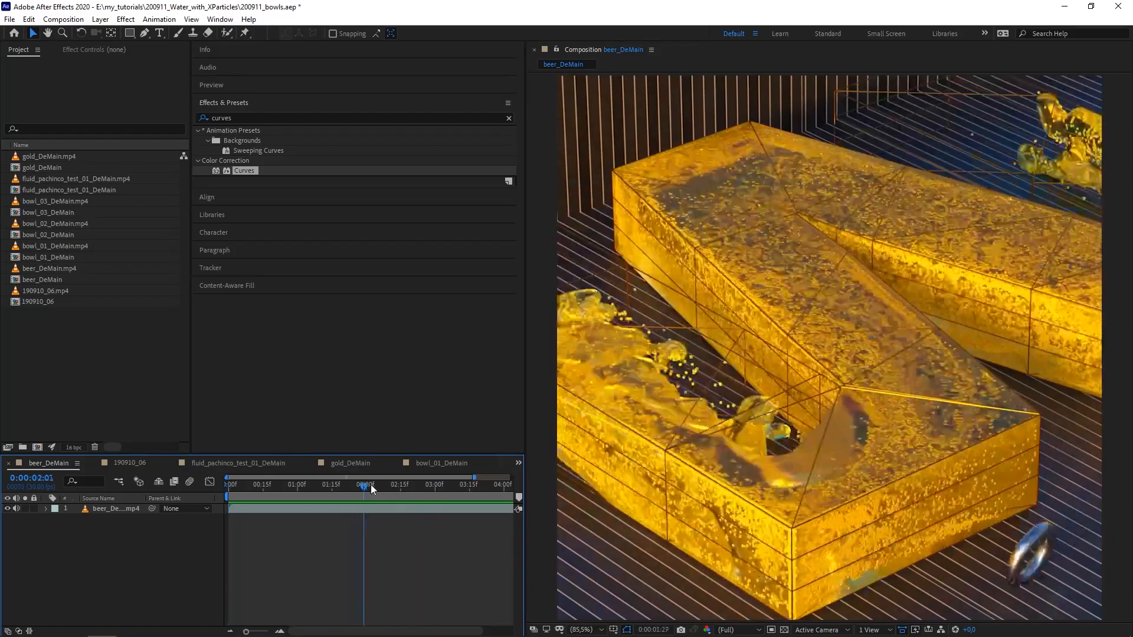
left_click_drag(371, 484, 327, 485)
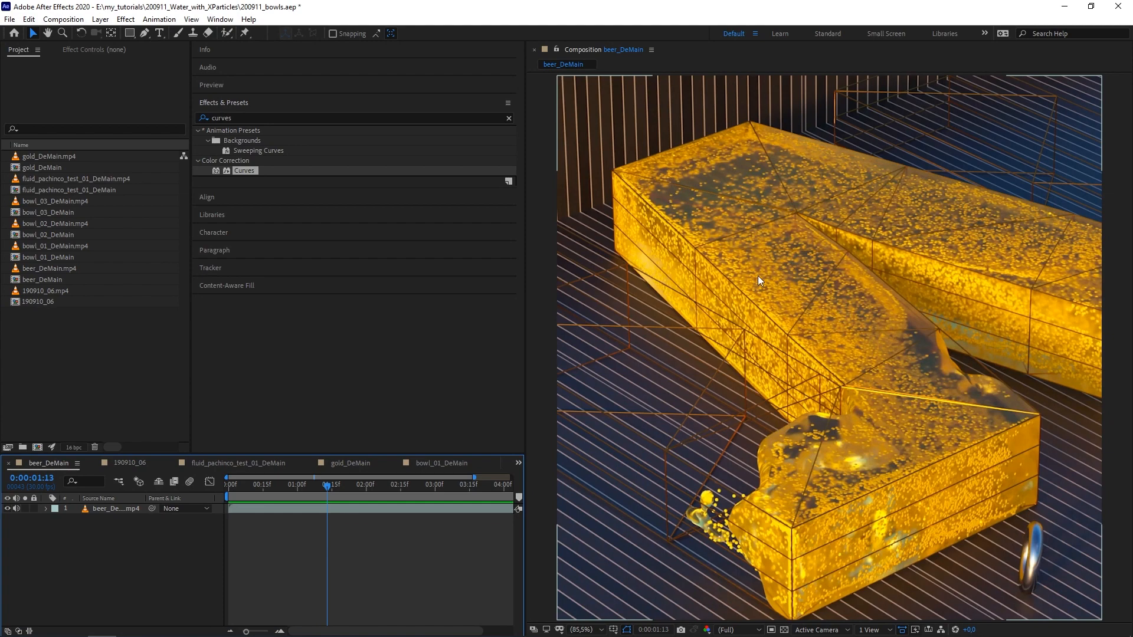
mouse_move(324, 484)
left_mouse_down()
mouse_move(234, 493)
mouse_move(331, 493)
mouse_move(287, 493)
mouse_move(398, 473)
mouse_move(274, 485)
mouse_move(337, 494)
left_mouse_up()
Step: Scrub the 190910_06 composition to 0:00:04:16 and the fluid_pachinco_test_01_DeMain composition to 0:00:07:01
left_click(142, 466)
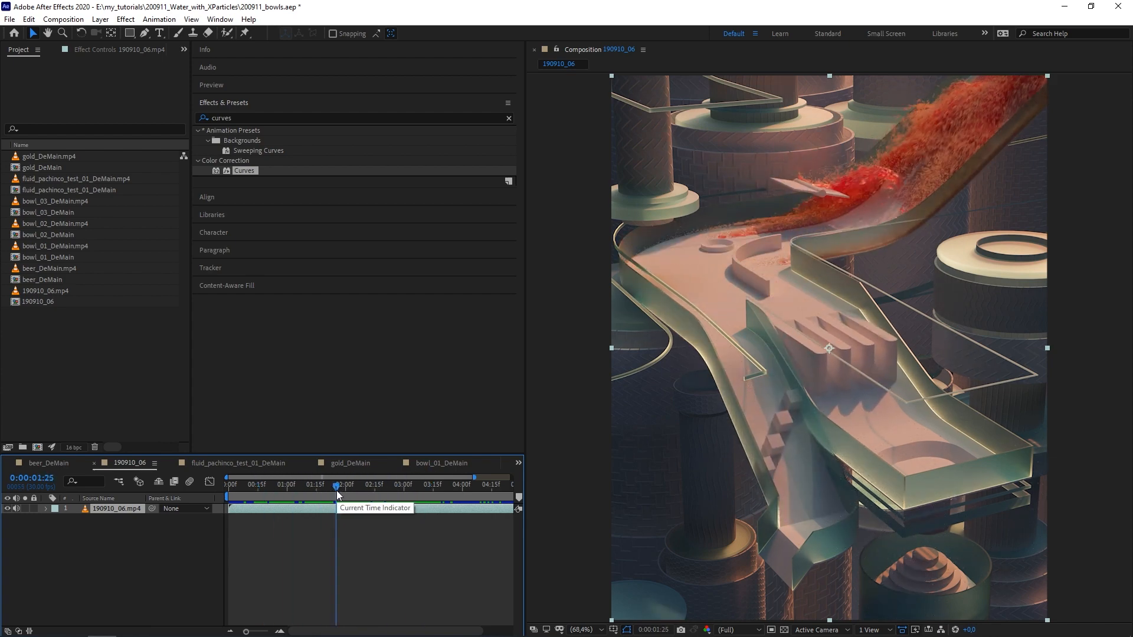
left_click_drag(336, 487, 451, 494)
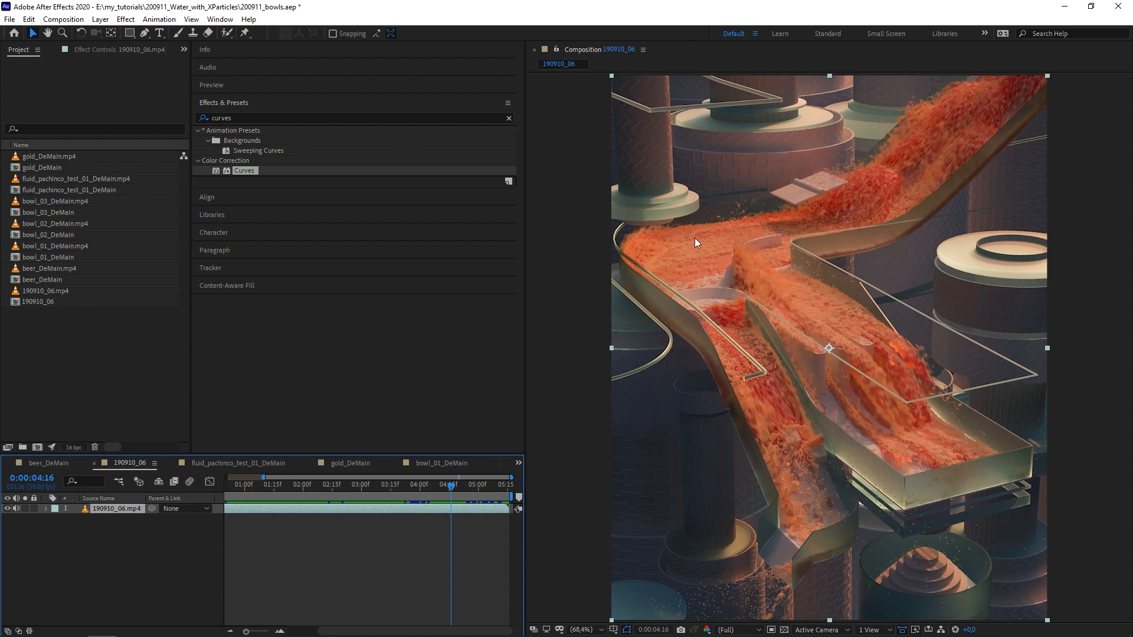
left_click_drag(274, 489, 443, 503)
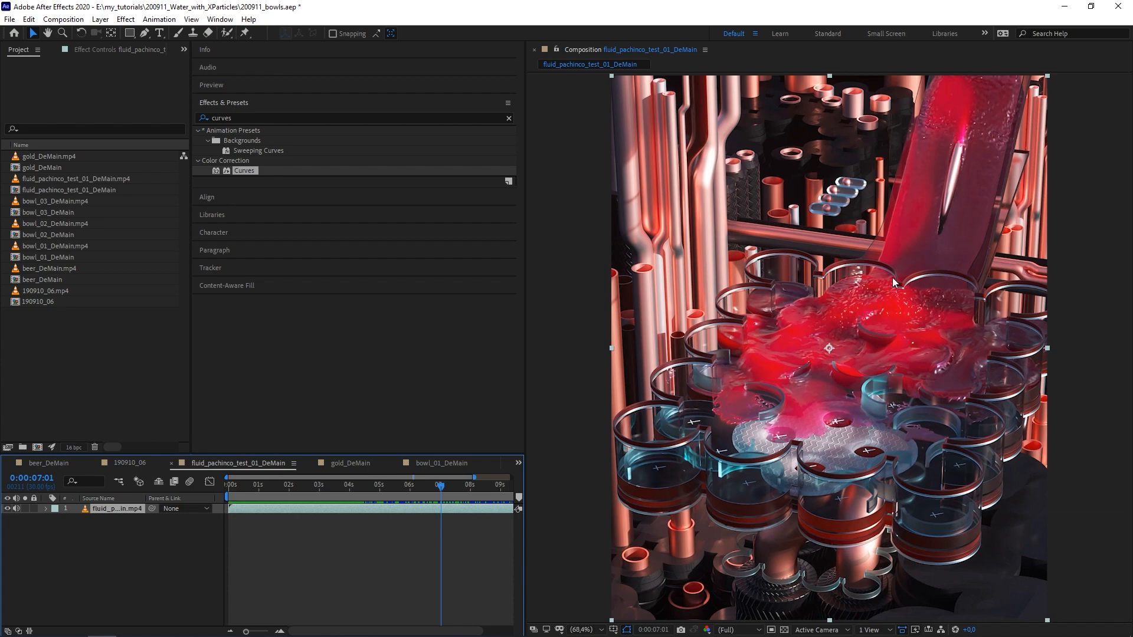
Step: Revisit the 190910_06 and fluid_pachinco_test_01_DeMain compositions, and scrub through gold_DeMain
left_click(130, 463)
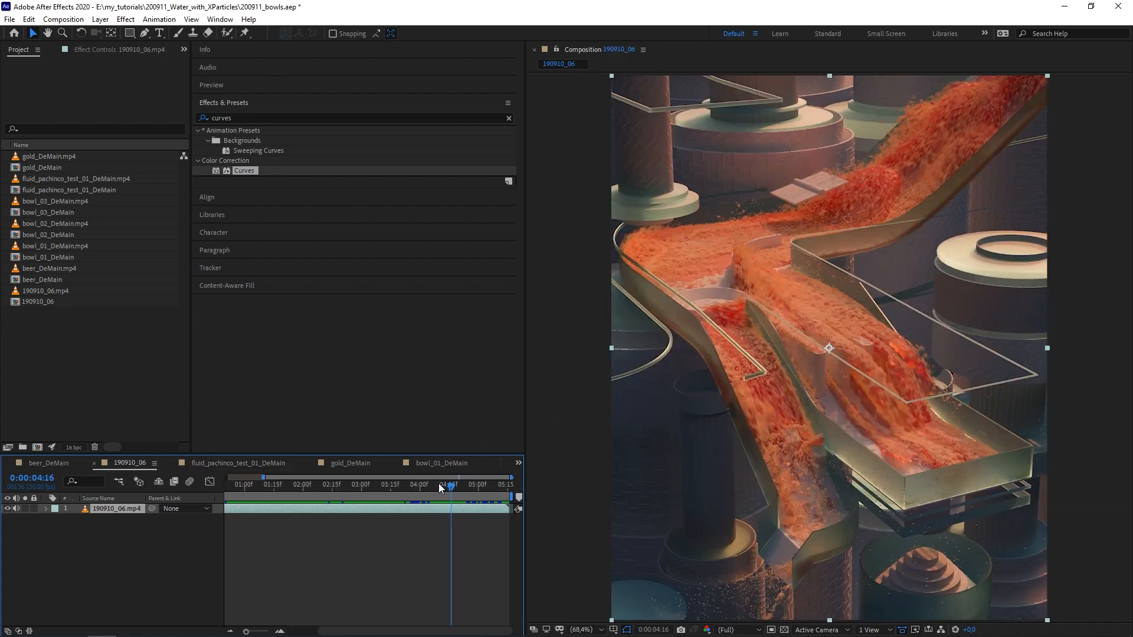
mouse_move(438, 483)
left_mouse_down()
mouse_move(317, 497)
mouse_move(431, 498)
left_mouse_up()
left_click(255, 463)
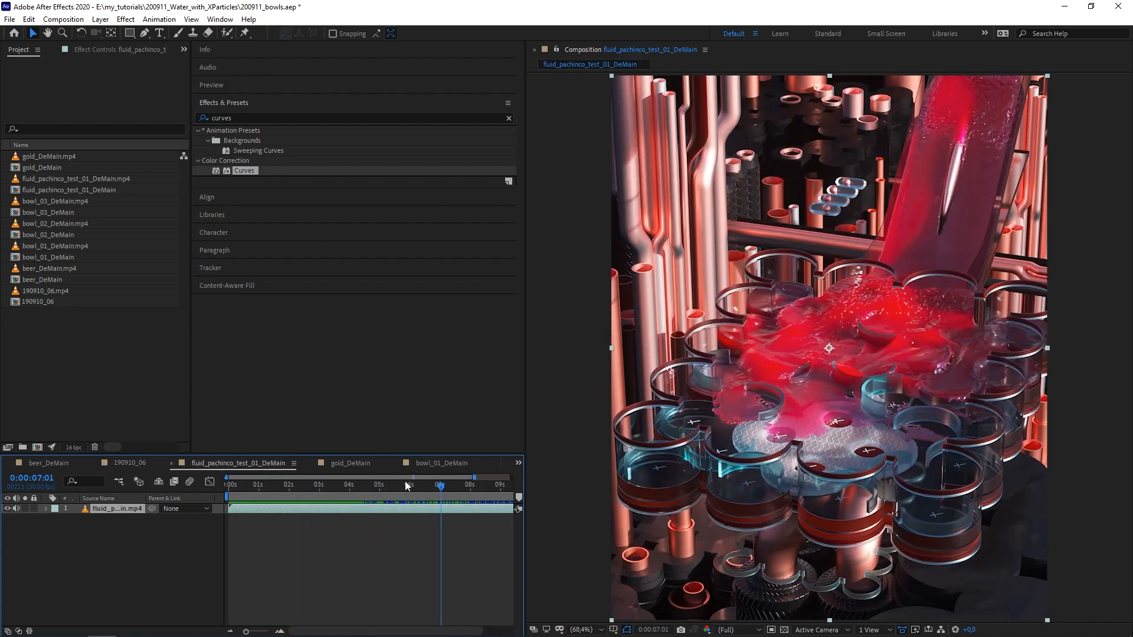
left_click(351, 462)
left_click_drag(381, 484, 454, 516)
Step: Preview the white fluid animation in the bowl_01_DeMain composition from near its start
left_click(443, 463)
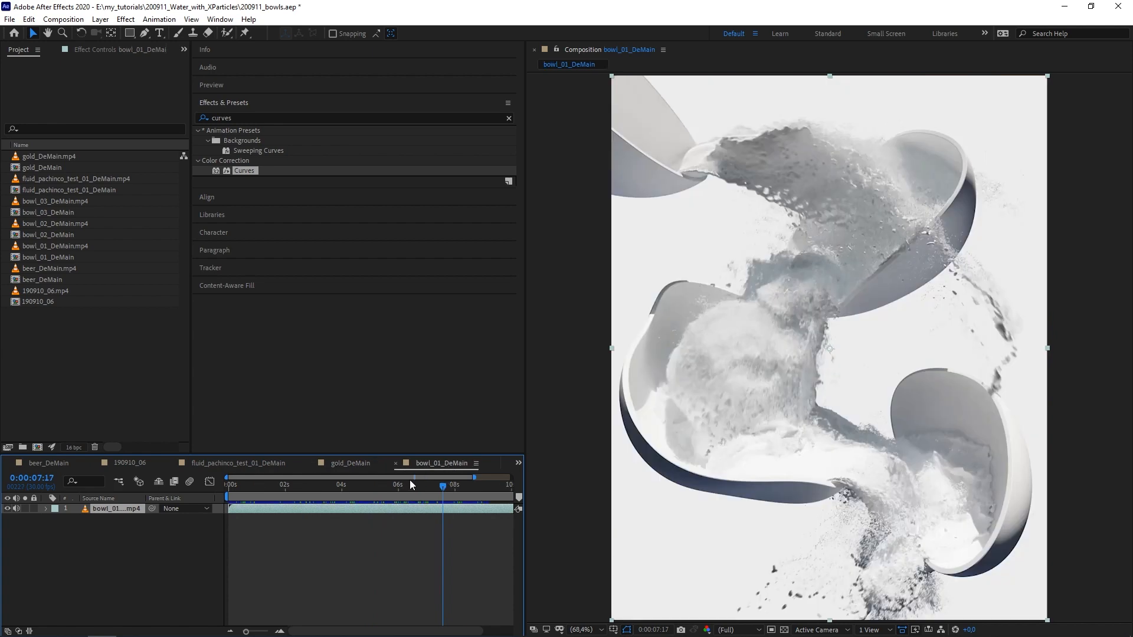
left_click_drag(377, 487, 242, 509)
key("space")
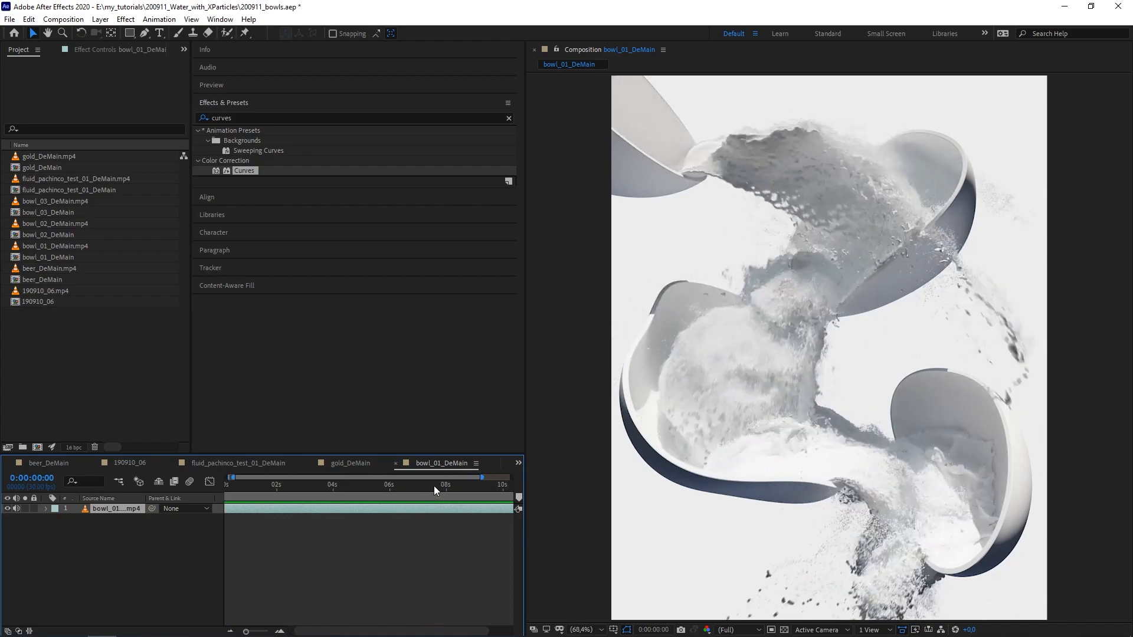
key("space")
mouse_move(407, 491)
left_mouse_down()
mouse_move(339, 487)
mouse_move(427, 486)
mouse_move(410, 487)
left_mouse_up()
Step: Open the bowl_02_DeMain composition and preview its multicoloured fluid pouring through the red bowls
left_click(493, 468)
left_click(532, 537)
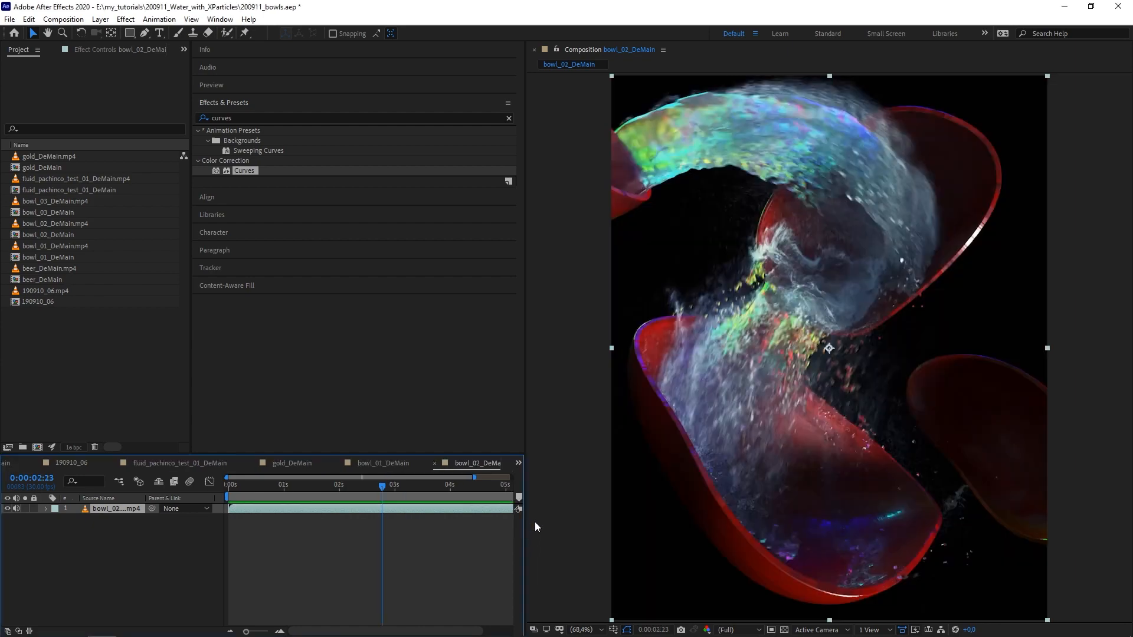
mouse_move(347, 487)
left_mouse_down()
mouse_move(289, 487)
mouse_move(409, 490)
mouse_move(359, 497)
left_mouse_up()
key("space")
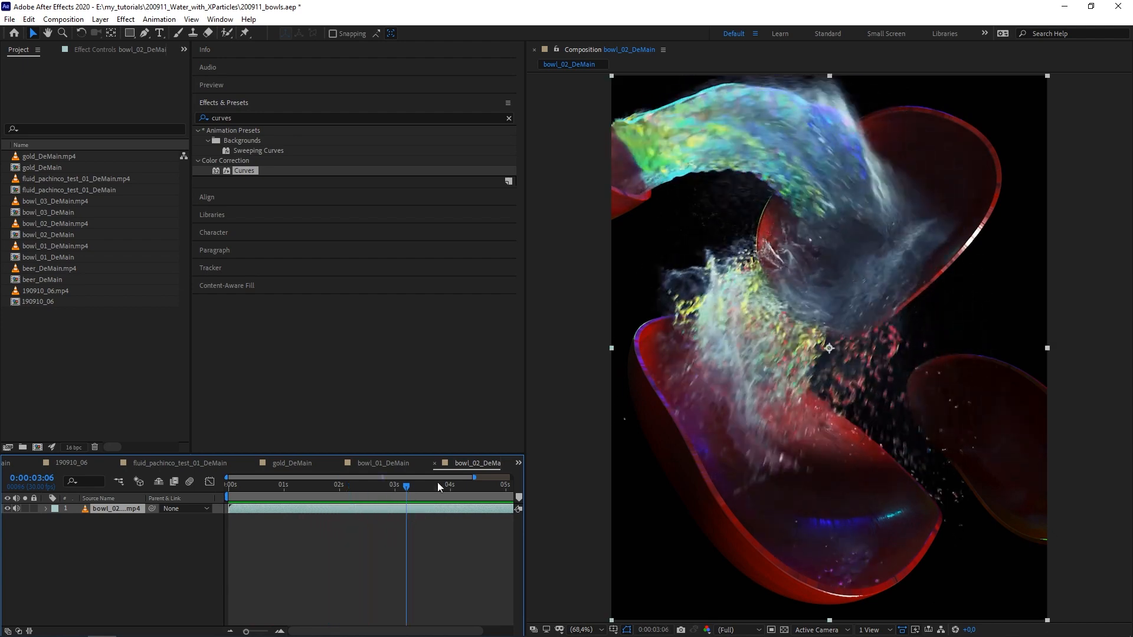
Step: Open the bowl_03_DeMain composition and preview its water animation from 0:00:00:14
left_click(518, 462)
left_click(550, 555)
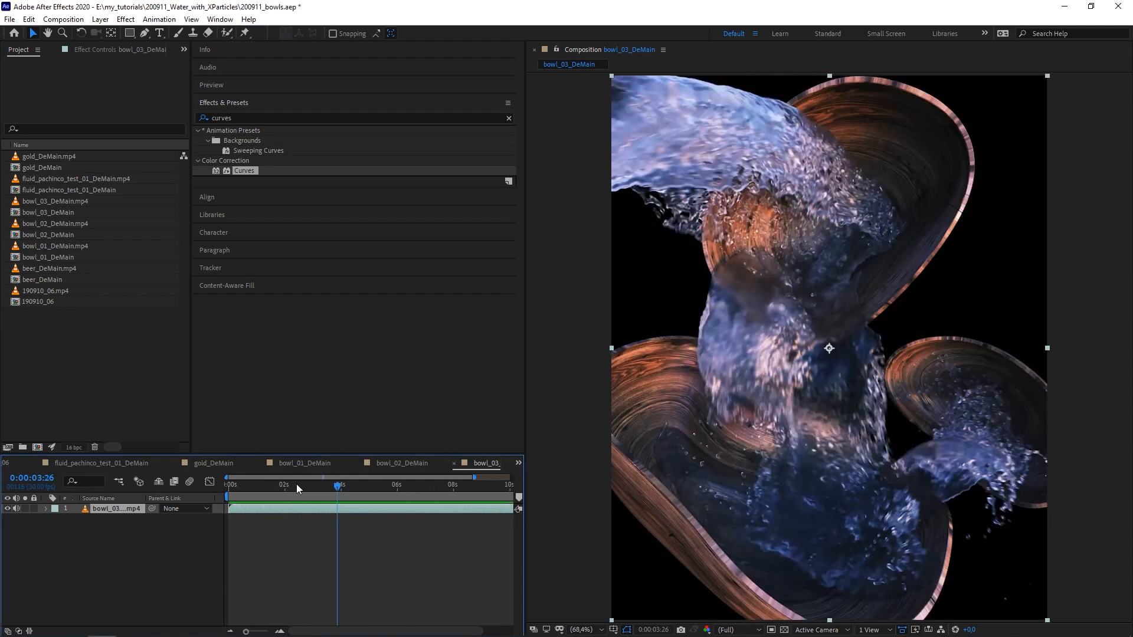
left_click_drag(296, 484, 241, 485)
key("space")
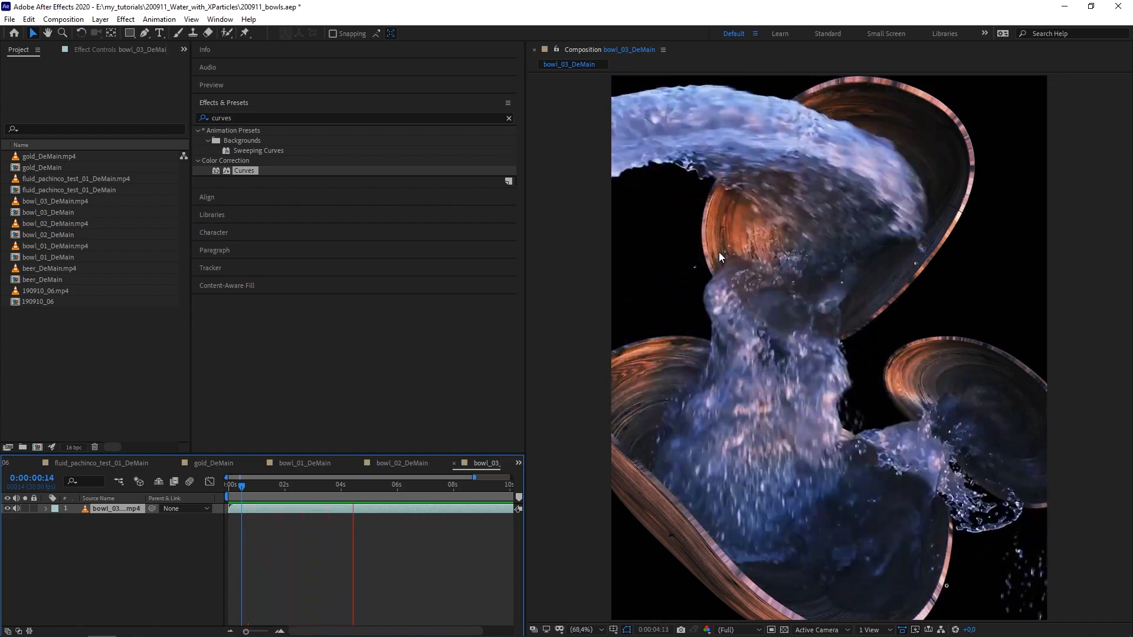
mouse_move(406, 485)
left_mouse_down()
mouse_move(447, 486)
mouse_move(442, 499)
mouse_move(410, 504)
left_mouse_up()
key("Page_Down")
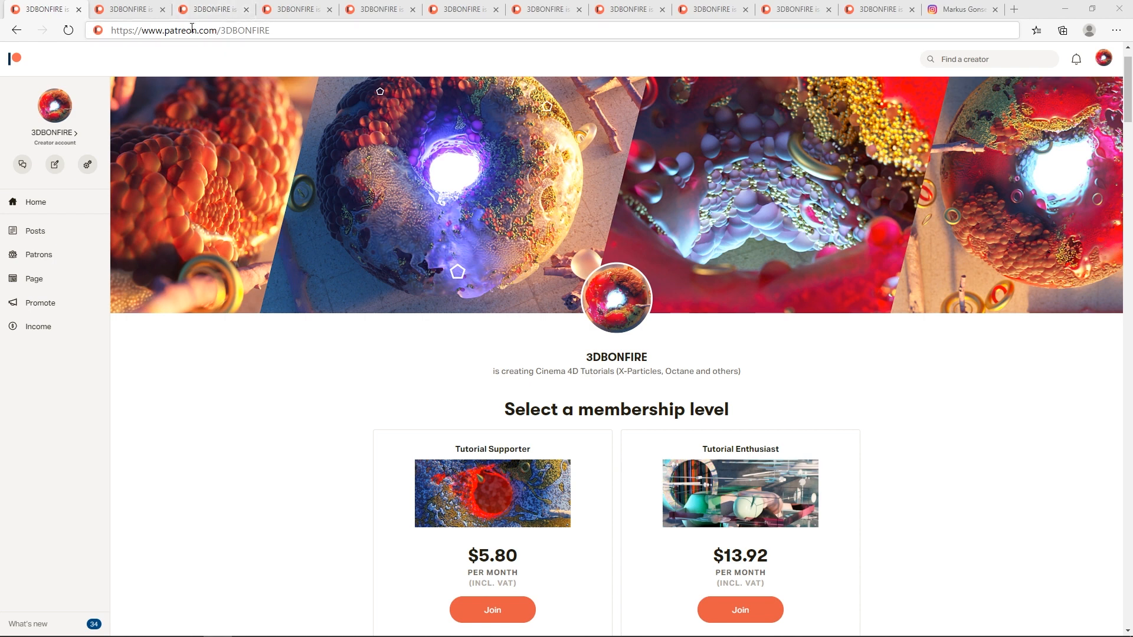
Step: Highlight 3DBONFIRE in the Patreon page address and look through the membership levels and recent posts
double_click(242, 31)
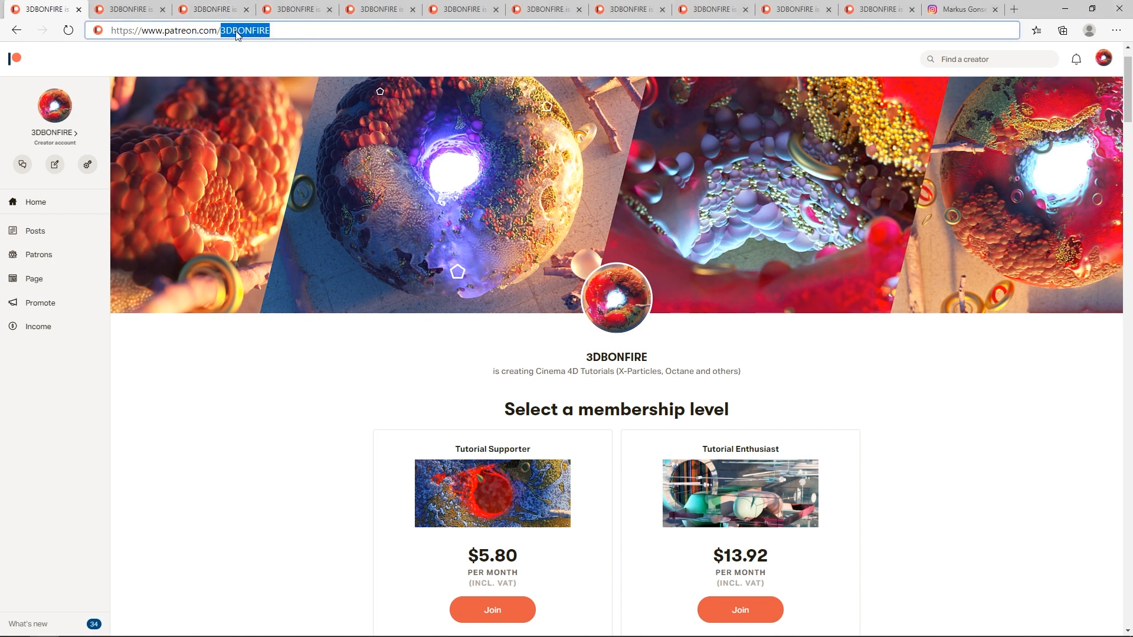
left_click(404, 405)
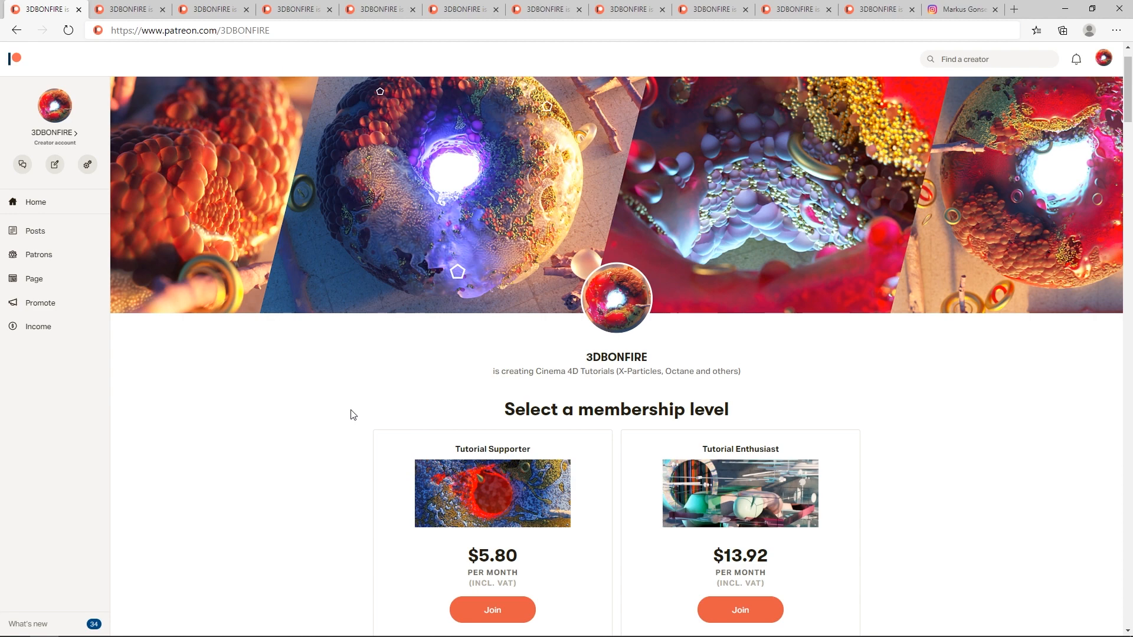
scroll(643, 314, "up", 1)
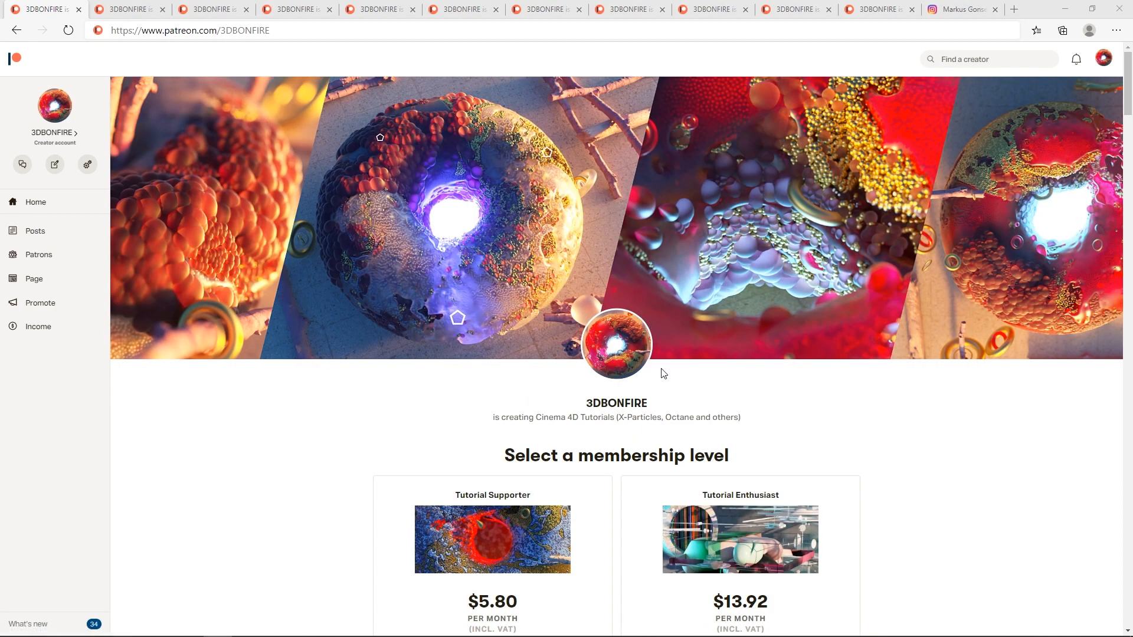
scroll(661, 373, "down", 7)
scroll(661, 373, "down", 12)
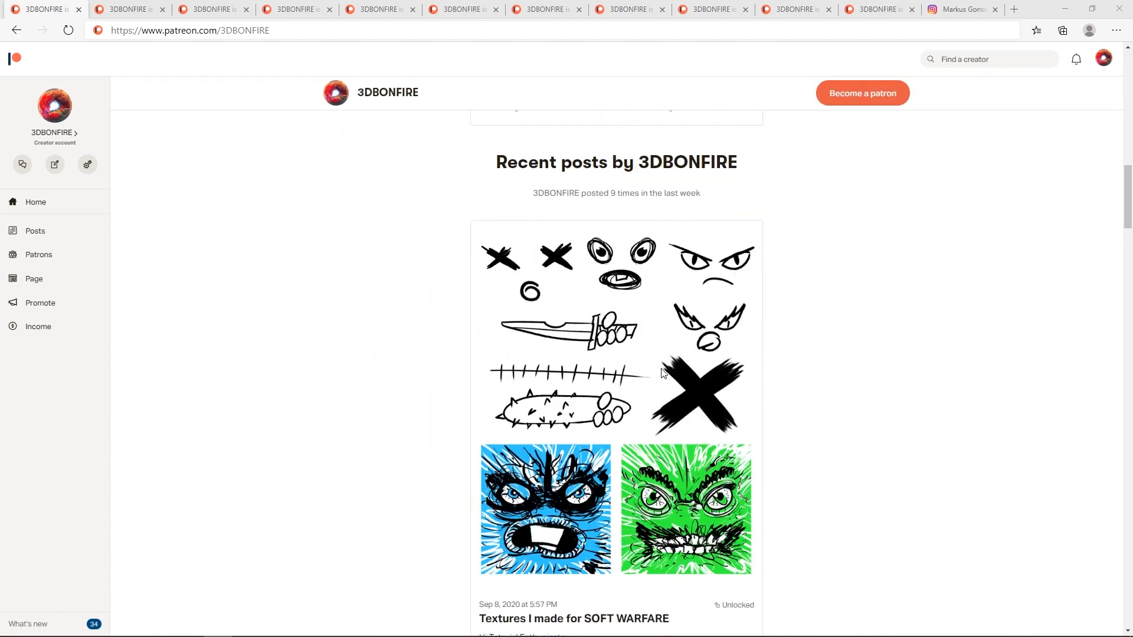
scroll(661, 369, "down", 11)
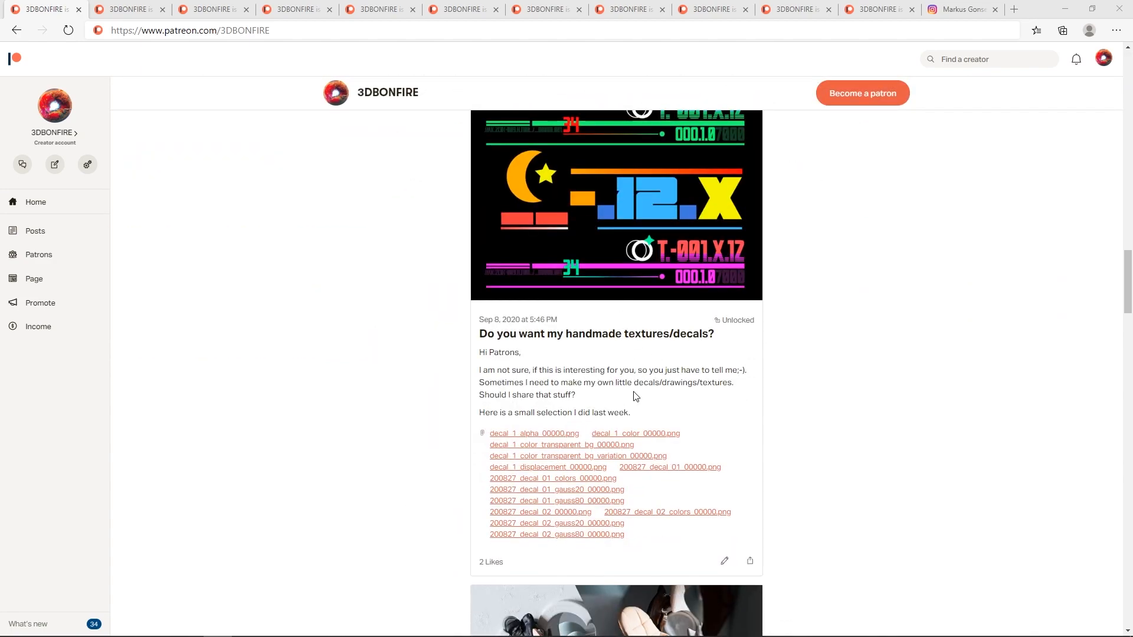
scroll(636, 397, "down", 9)
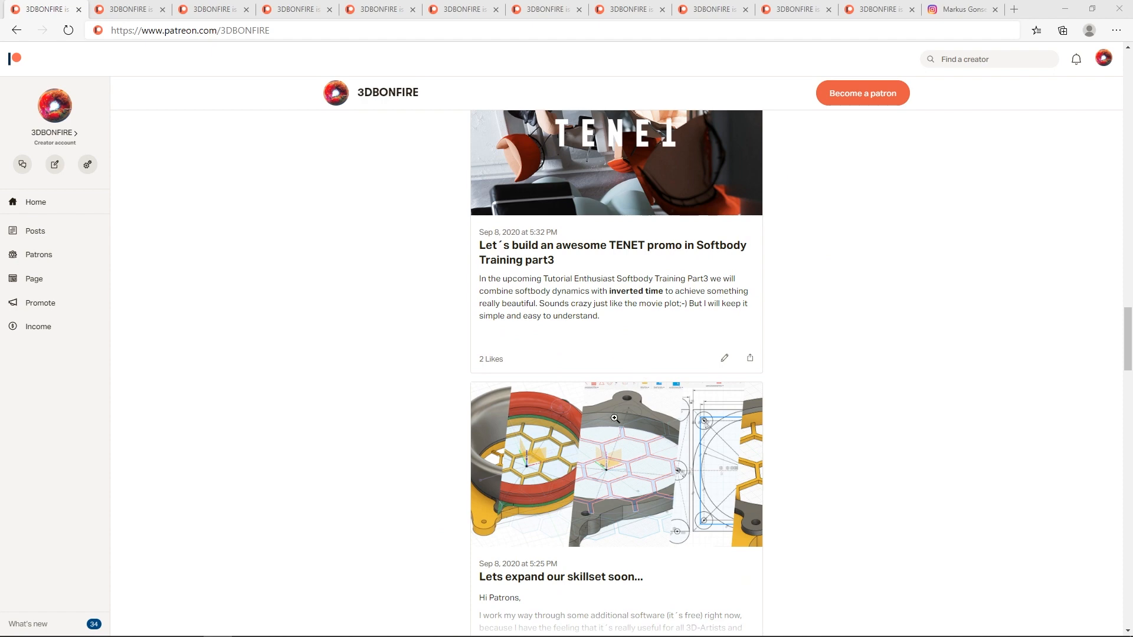
scroll(605, 419, "down", 8)
Step: Browse the other open 3DBONFIRE Patreon posts, from Advanced Softbodies and Softbody Training Part 1 to Exploding Mirror Effect
left_click(136, 13)
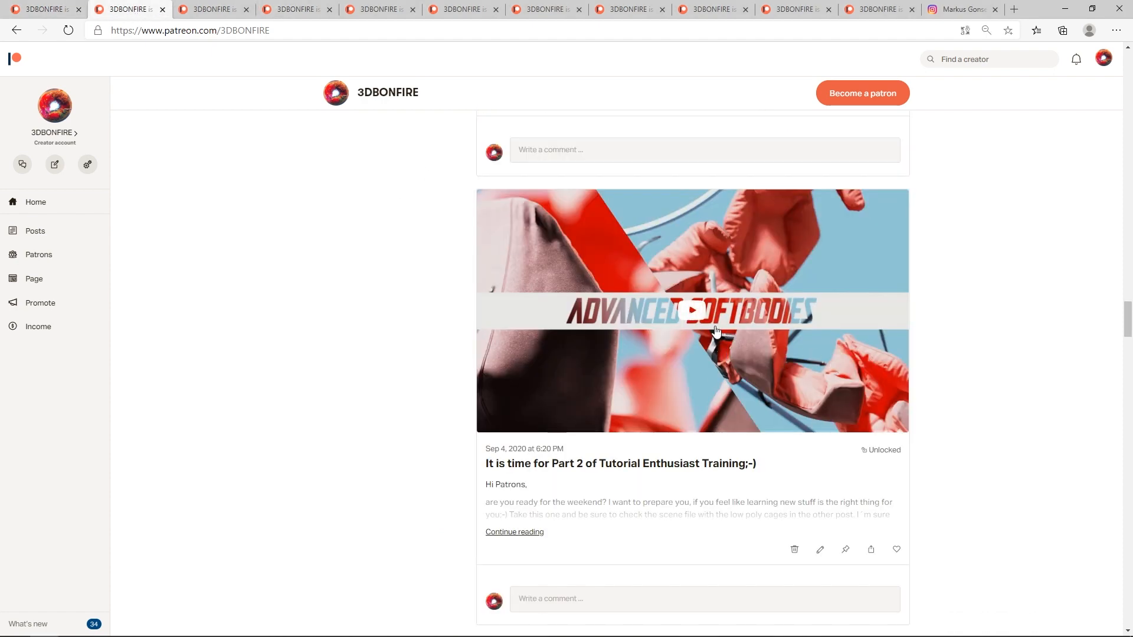
left_click(207, 10)
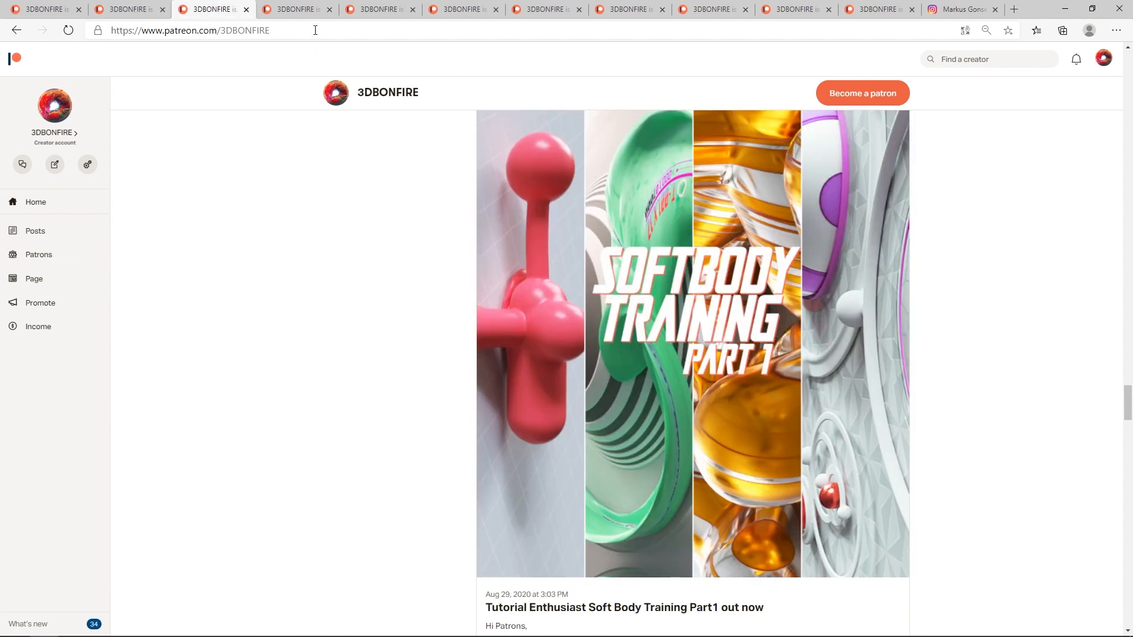
left_click(295, 10)
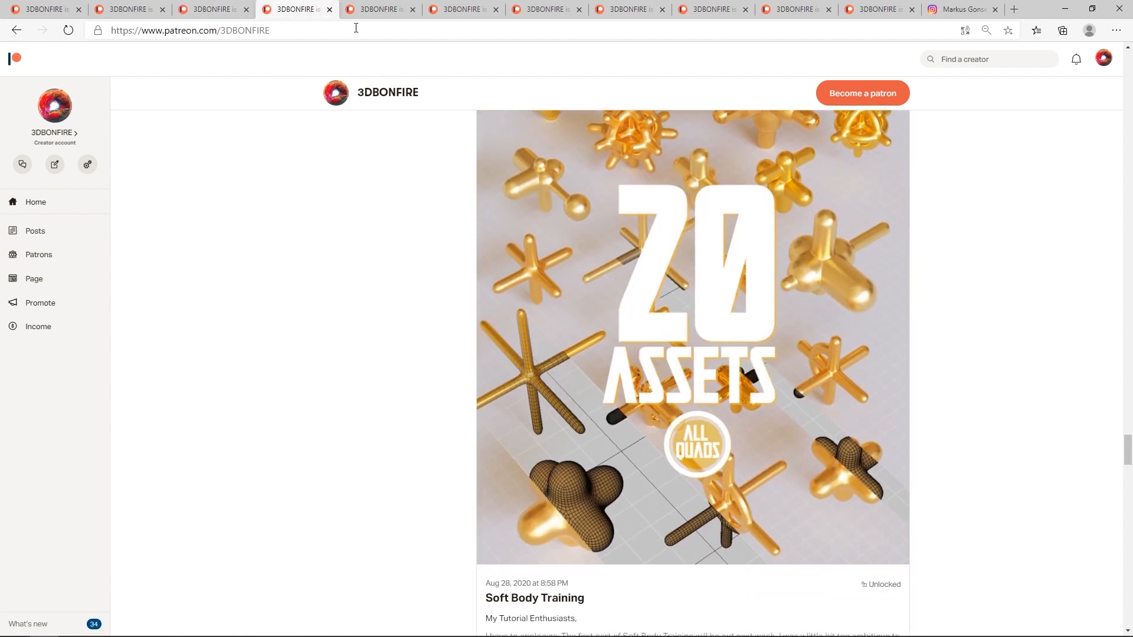
left_click(366, 10)
left_click(466, 10)
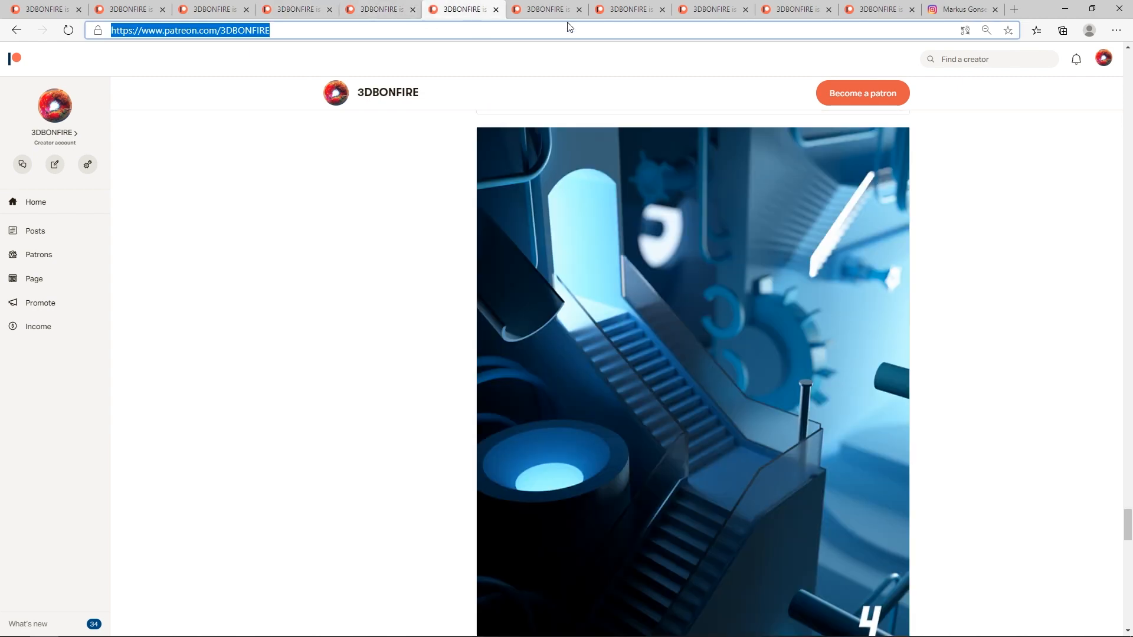
left_click(556, 13)
left_click(628, 11)
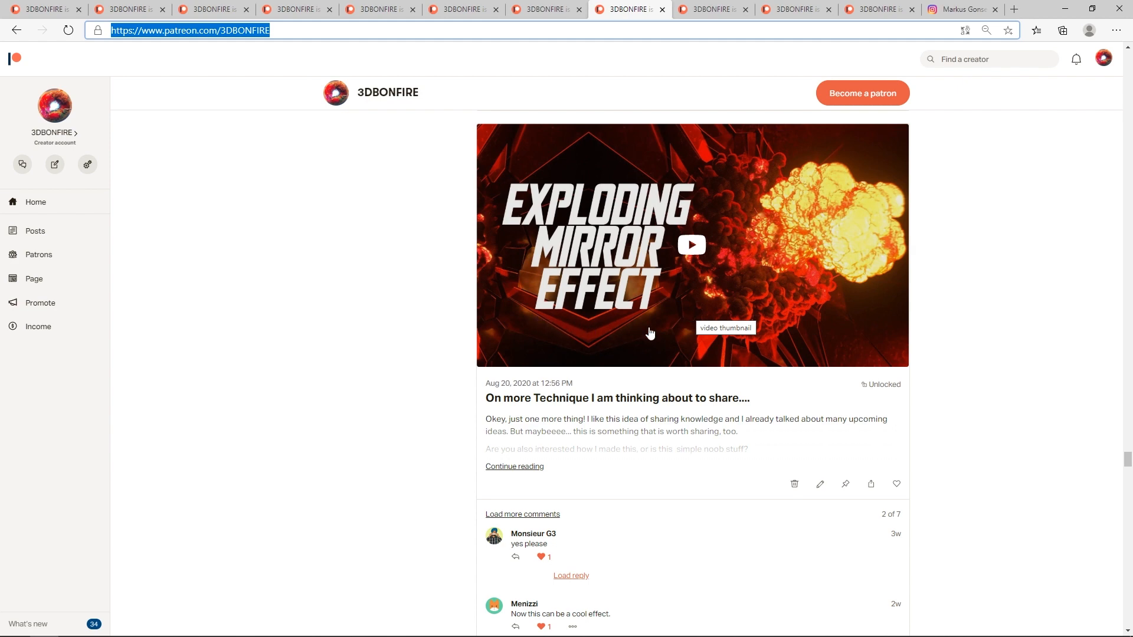
Step: Look through the remaining Patreon posts, including Mograph Fields Cloth Tearing Effect, Cinematic Lighting Techniques and Low Poly Cages for Softbody Simulations
left_click(719, 14)
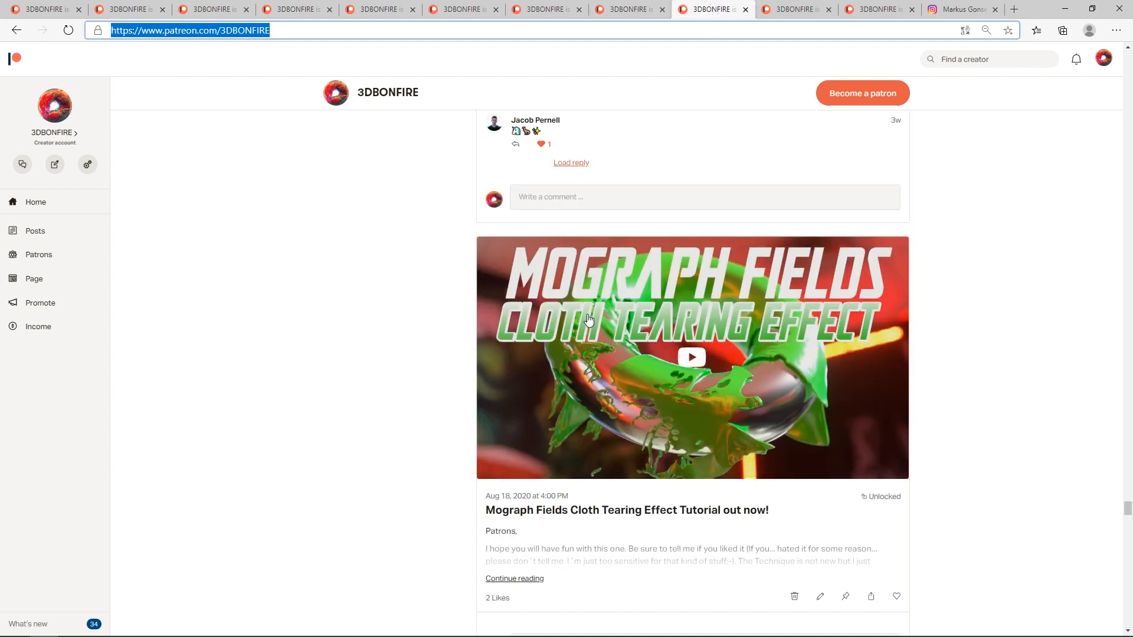
left_click(797, 11)
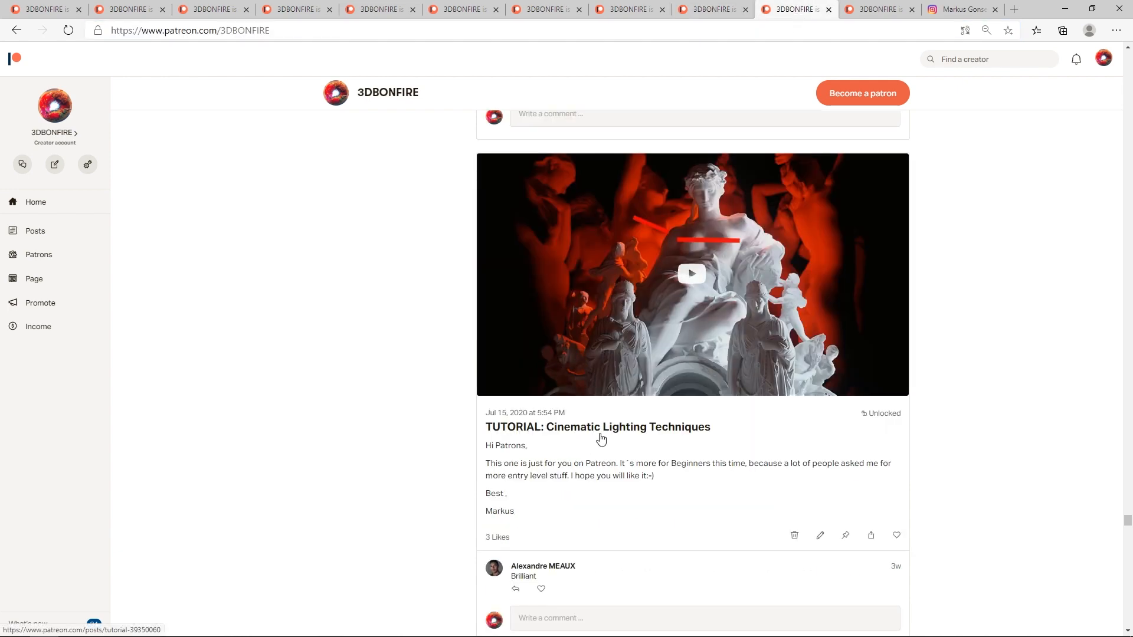
left_click(880, 9)
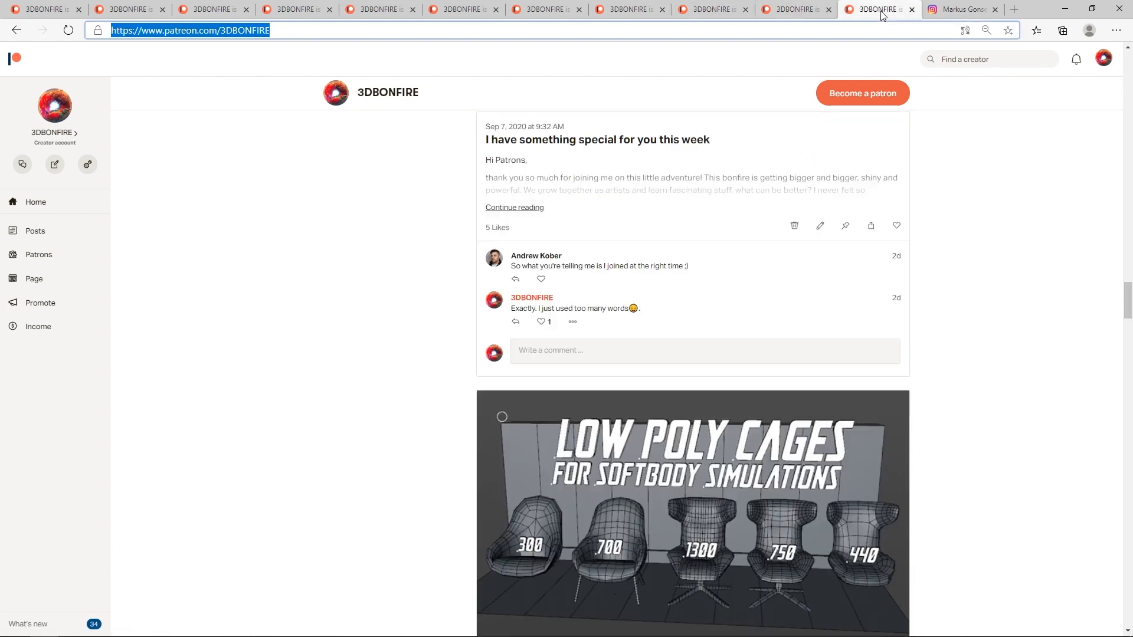
scroll(673, 346, "down", 20)
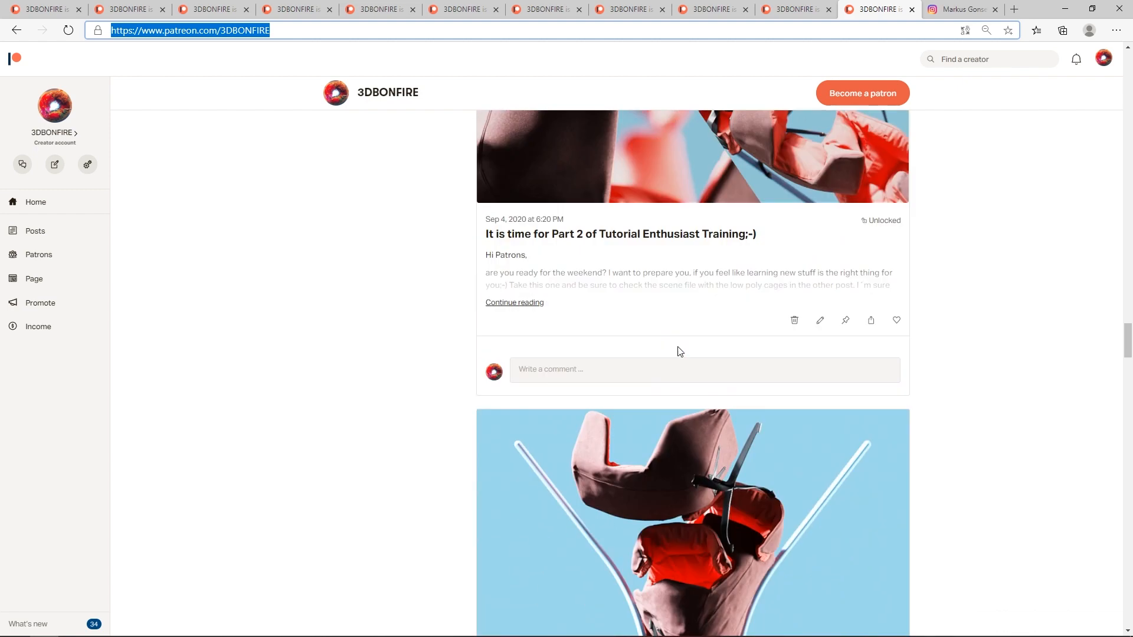
scroll(684, 345, "up", 5)
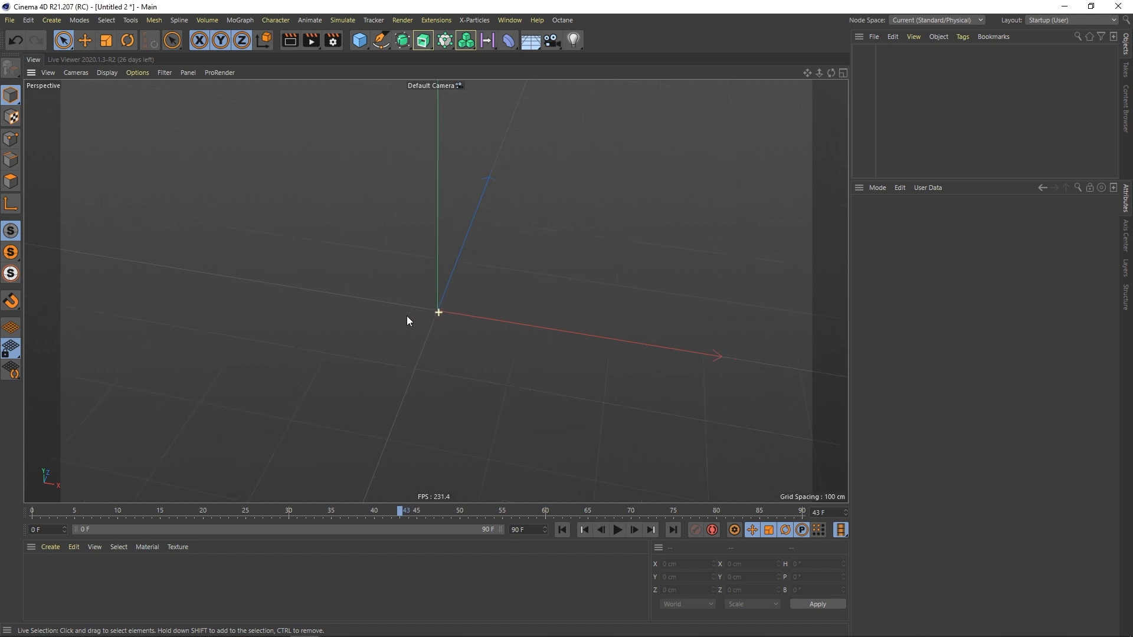
Step: Switch to Cinema 4D, add a MoText object to the empty scene and frame it in the perspective view
middle_click_drag(436, 320, 457, 348, "alt")
left_click_drag(457, 349, 521, 83, "alt")
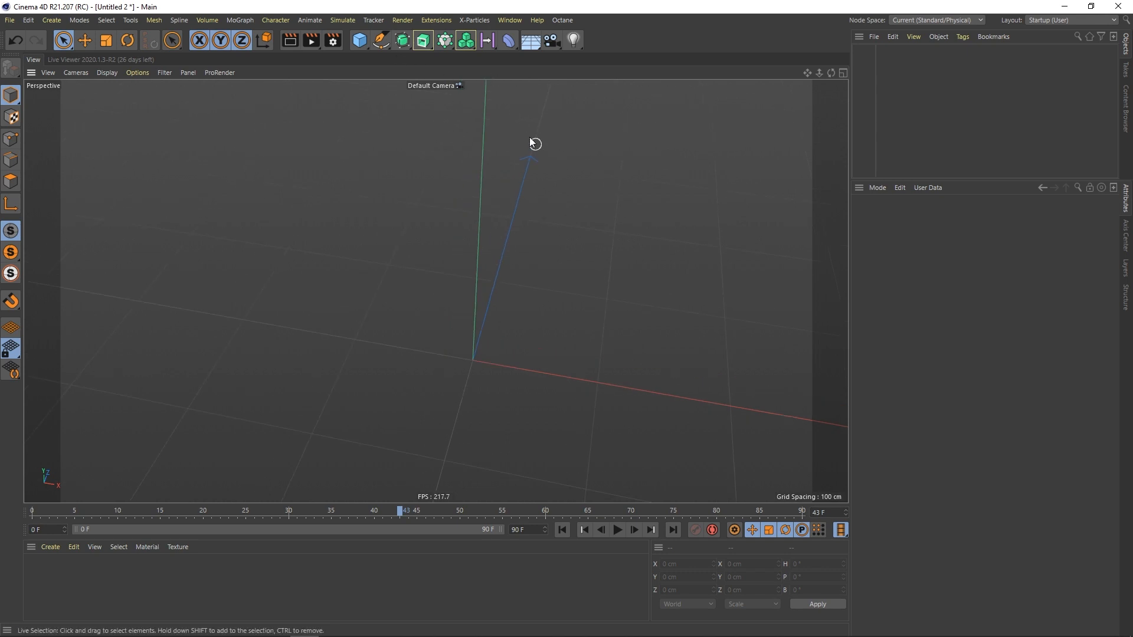
left_click(239, 20)
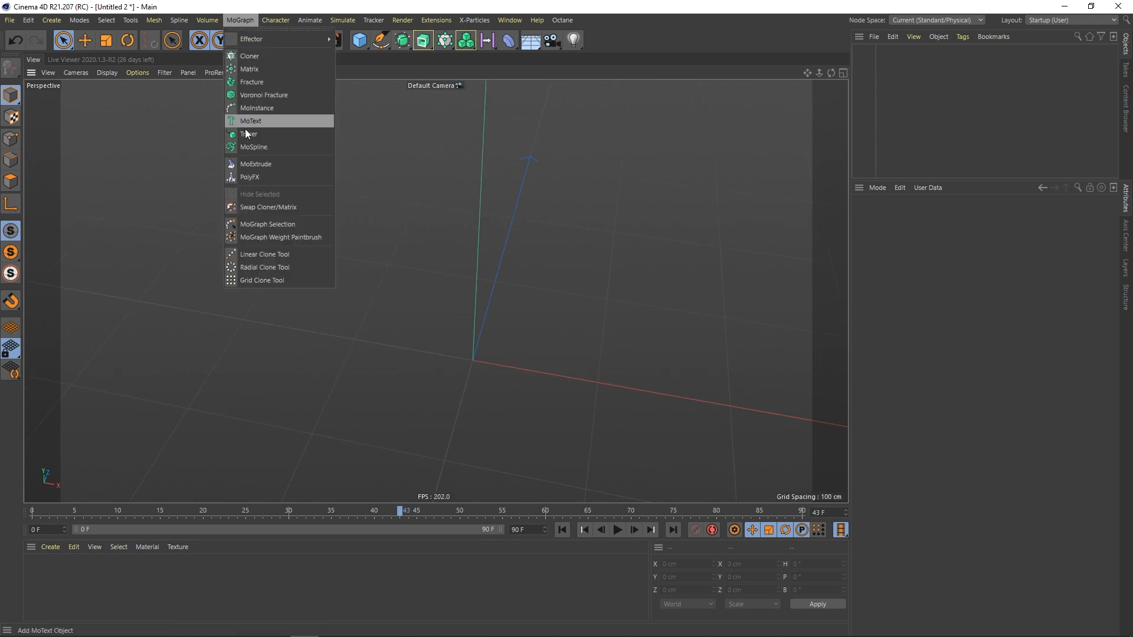
left_click(251, 125)
key("h")
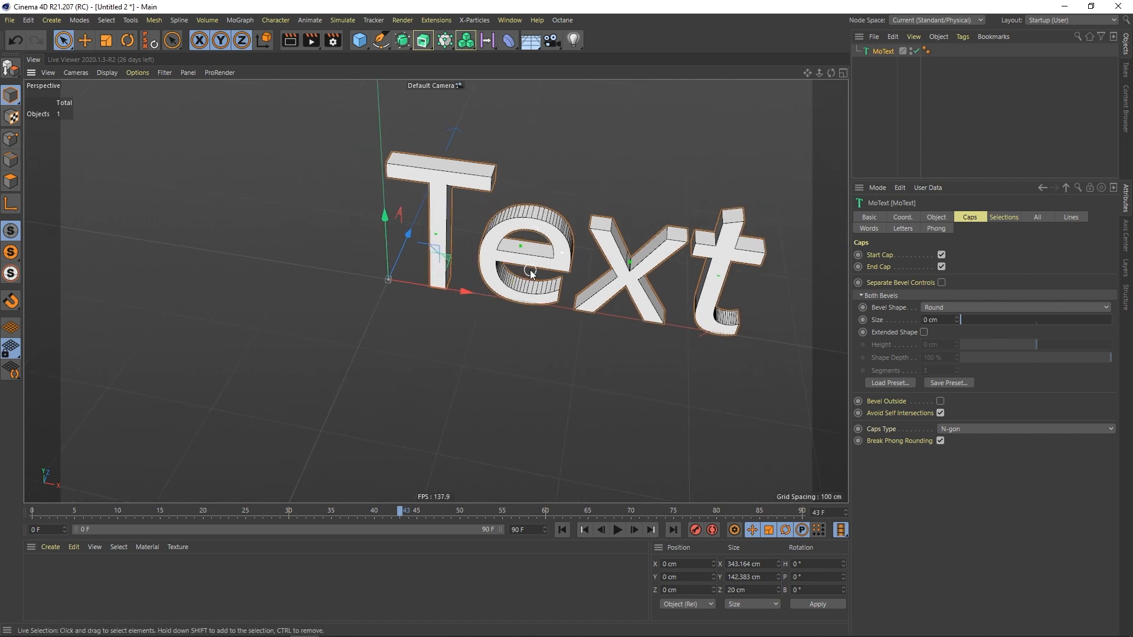
scroll(826, 183, "down", 2)
Step: Replace the MoText object's default text with the number 12
left_click(937, 217)
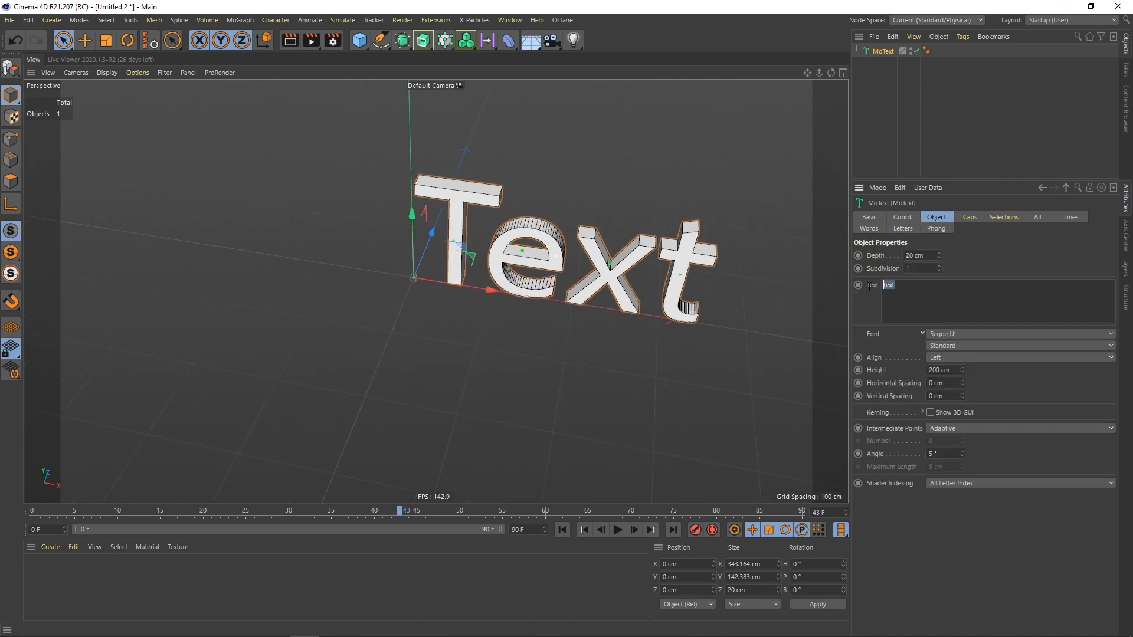
type("12")
key("Return")
left_click(860, 307)
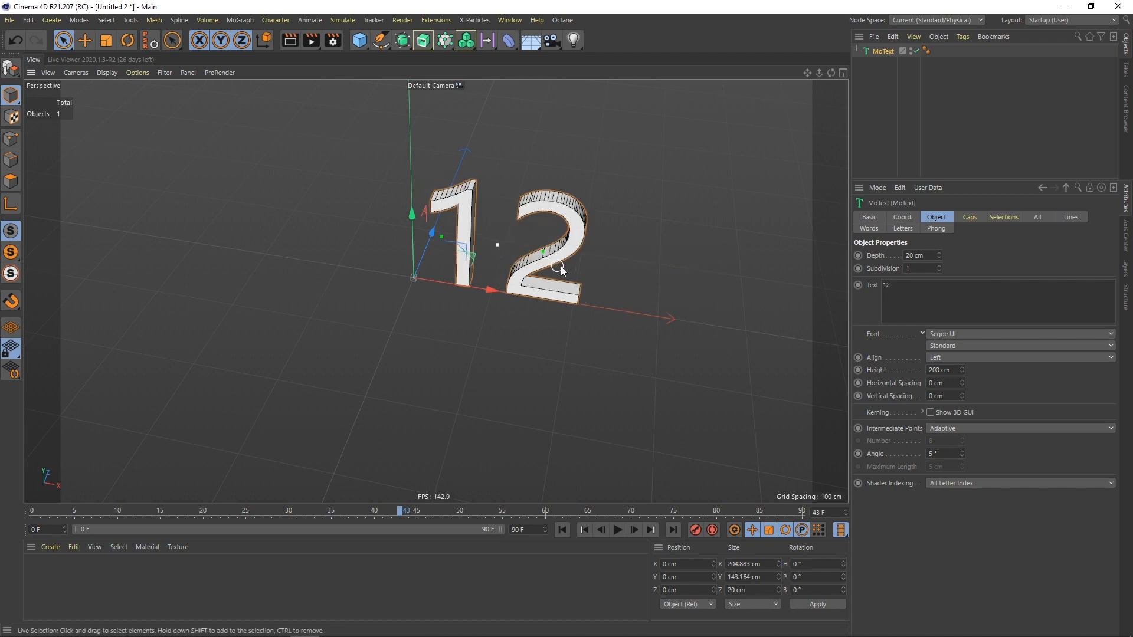
left_click_drag(554, 261, 526, 268, "alt")
scroll(483, 242, "up", 5)
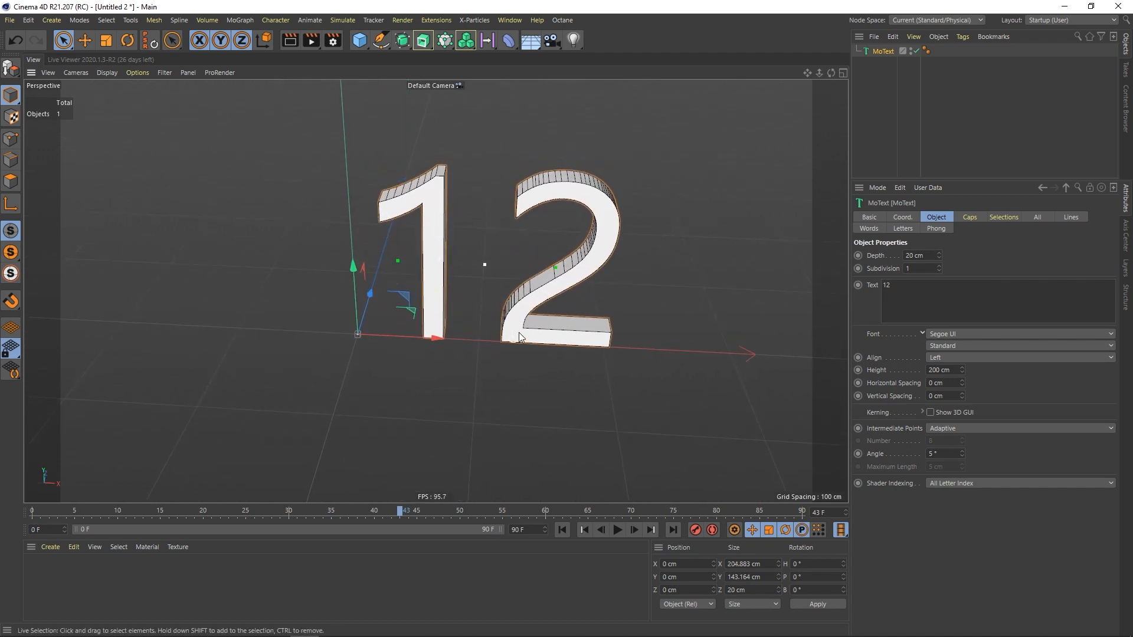
scroll(494, 326, "up", 3)
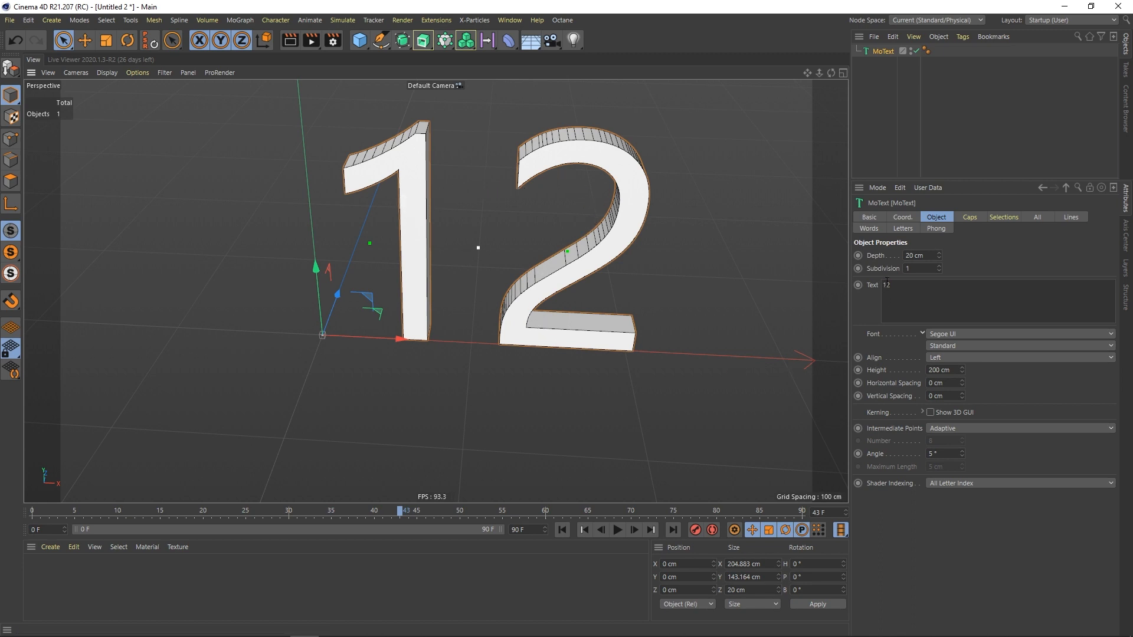
Step: Remove the 1 from the MoText object's text, leaving only the digit 2
key("Delete")
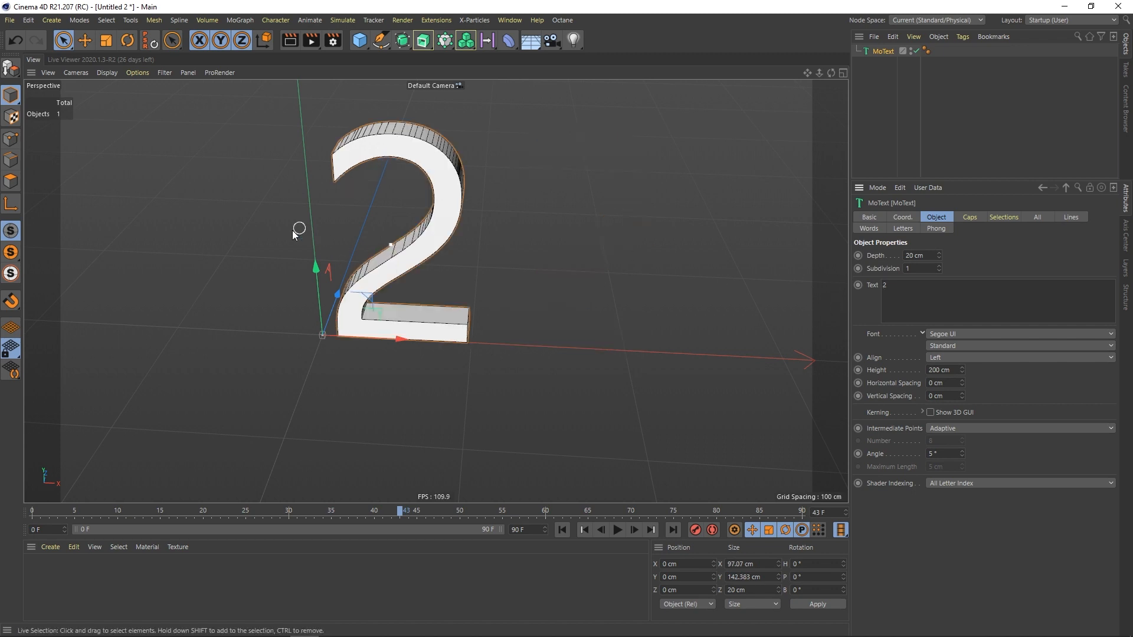
middle_click_drag(393, 298, 508, 322, "alt")
left_click_drag(508, 323, 511, 292, "alt")
Step: Set the MoText object's font to Segoe UI Black and inspect the letter shape from several angles
left_click(1111, 337)
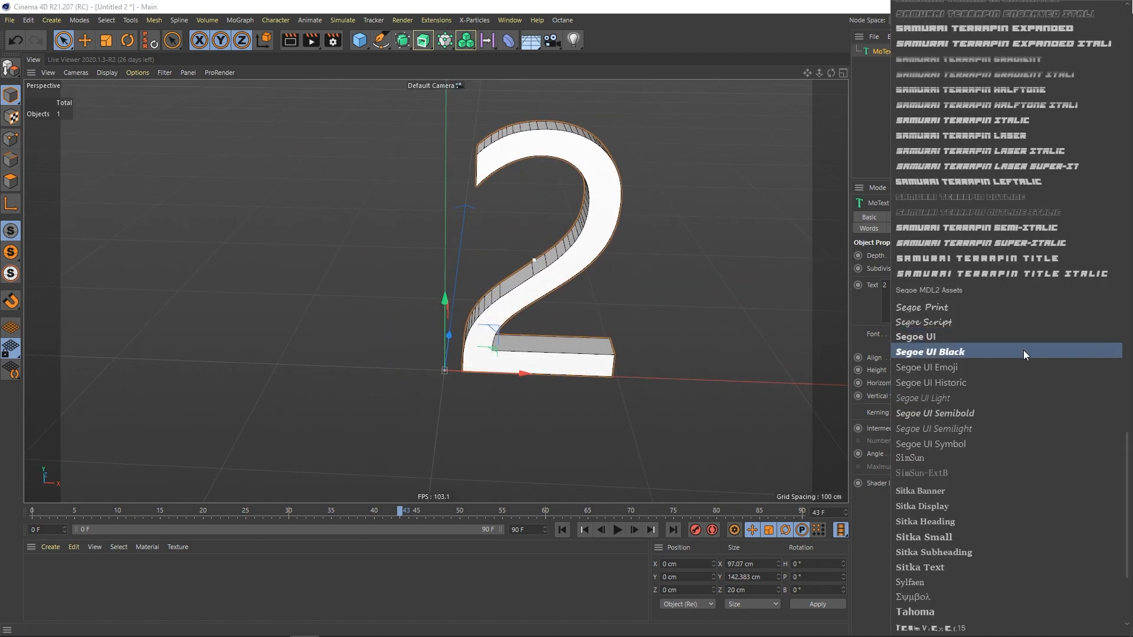
left_click(935, 350)
scroll(499, 307, "down", 3)
left_click_drag(474, 306, 495, 289, "alt")
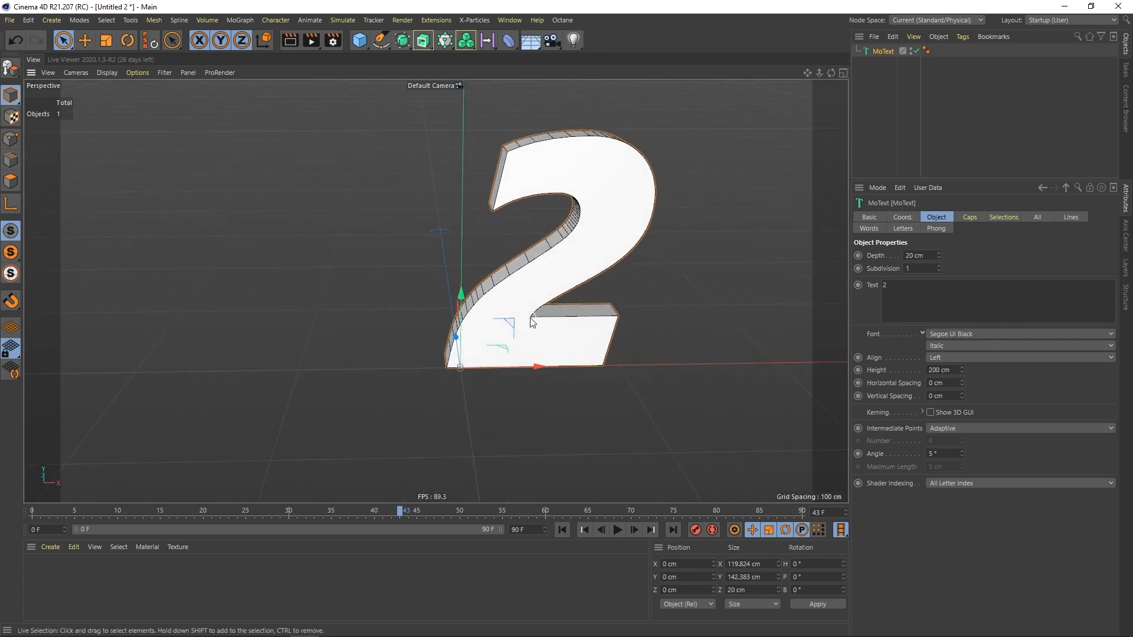
left_click_drag(533, 321, 580, 265, "alt")
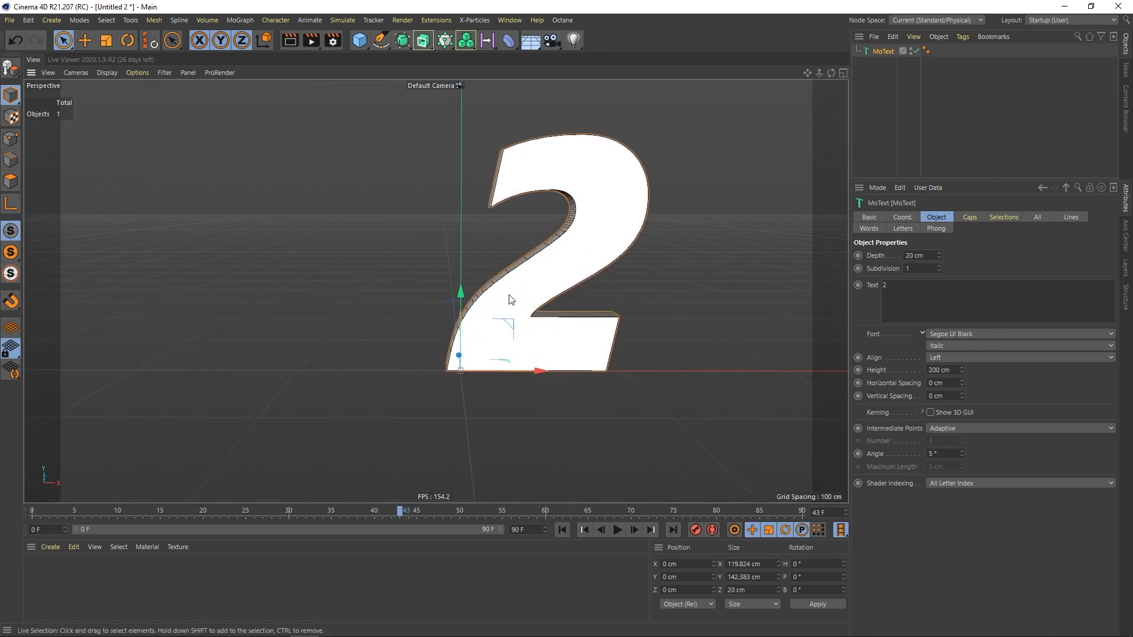
left_click_drag(511, 299, 505, 342, "alt")
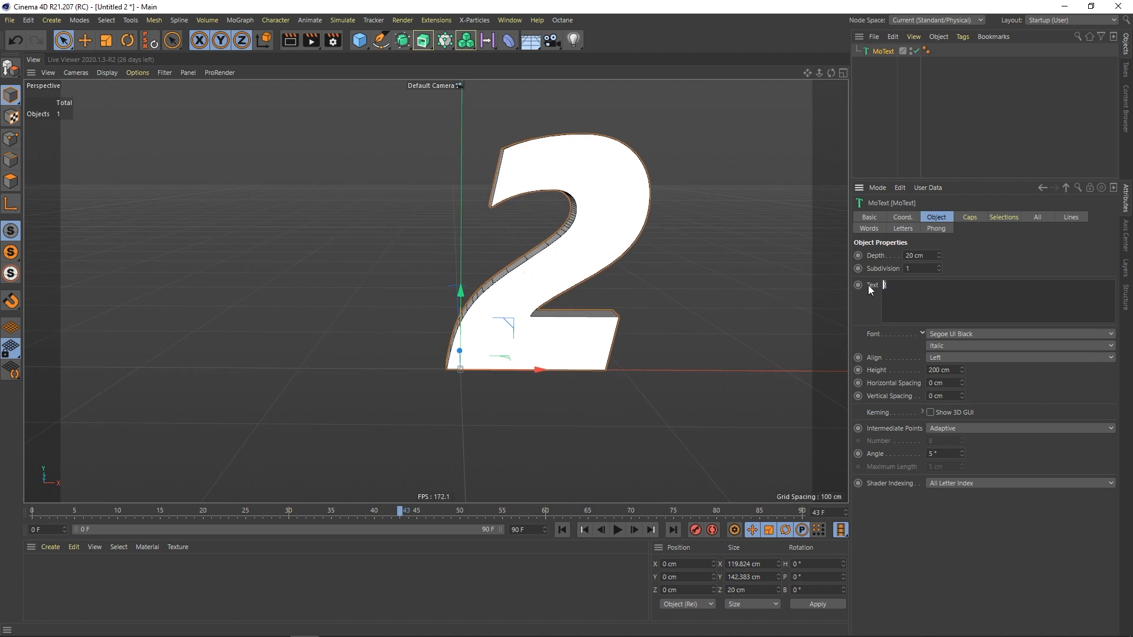
Step: Replace the MoText object's text with a lowercase m, trying a capital M first
type("m")
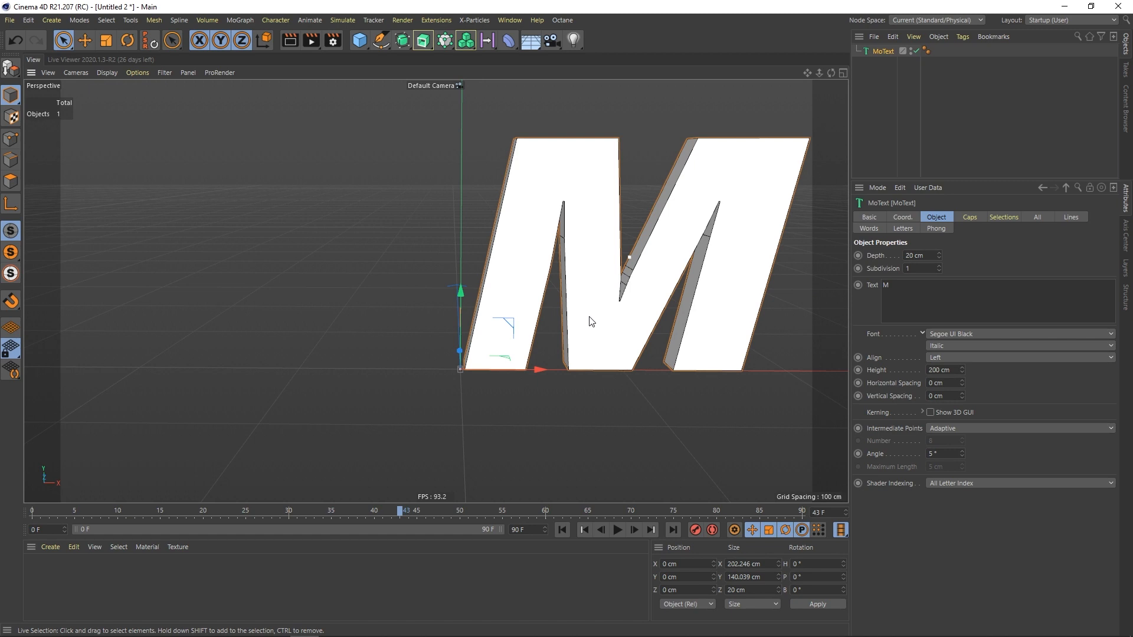
left_click_drag(591, 322, 519, 324, "alt")
left_click(887, 285)
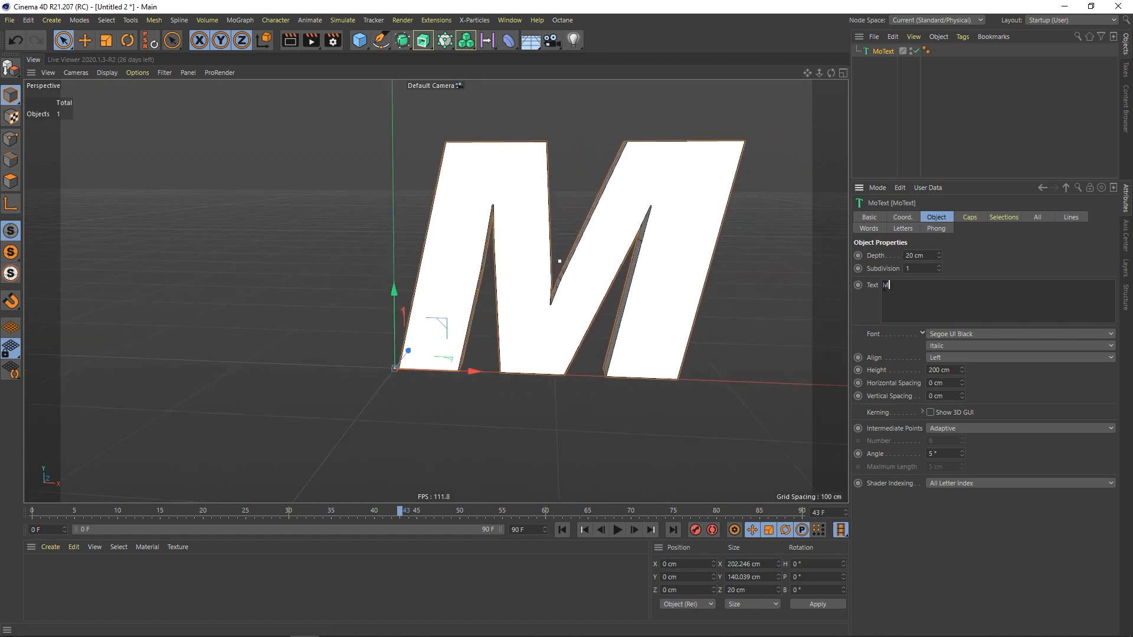
type("m")
scroll(542, 334, "down", 3)
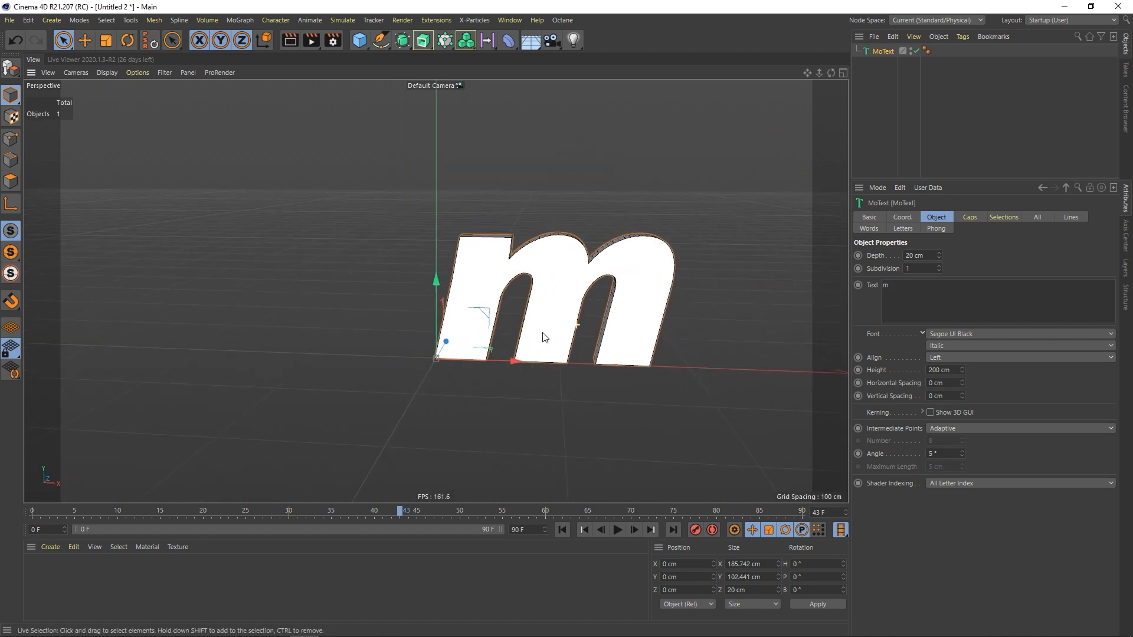
Step: Move the letter m along the X axis to about -69 cm to bring it near the scene's centre
left_click_drag(83, 52, 118, 55)
left_click_drag(533, 355, 498, 354)
scroll(557, 317, "up", 2)
scroll(558, 295, "up", 1)
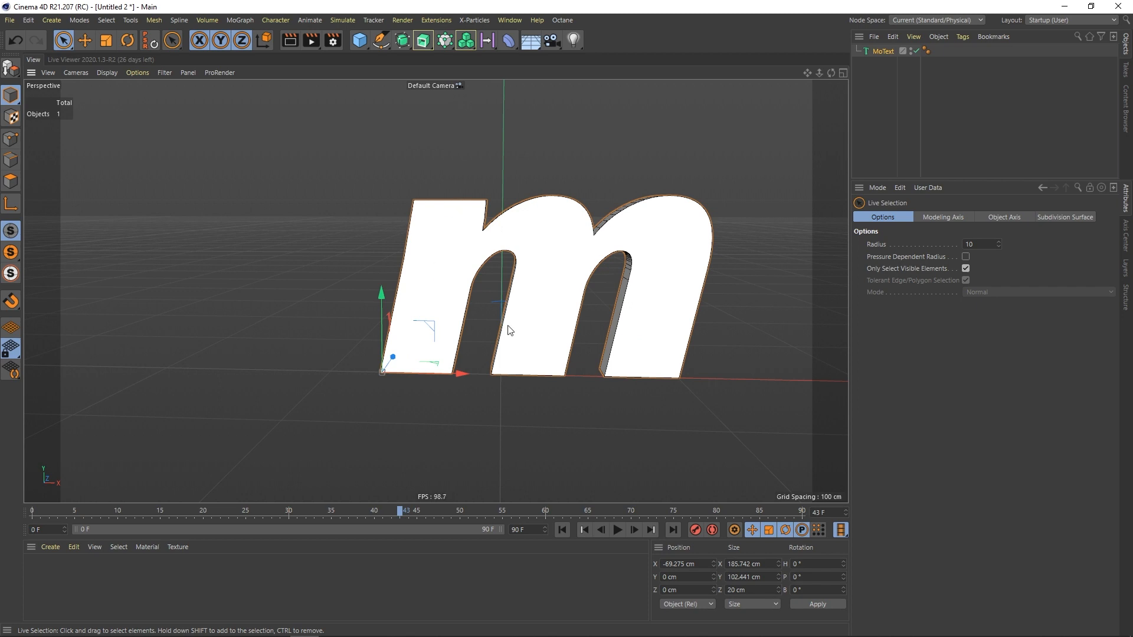
Step: Try extrusion depths of 25 cm and 20 cm for the letter m, and settle on 15 cm
left_click(508, 292)
left_click_drag(670, 266, 590, 280, "alt")
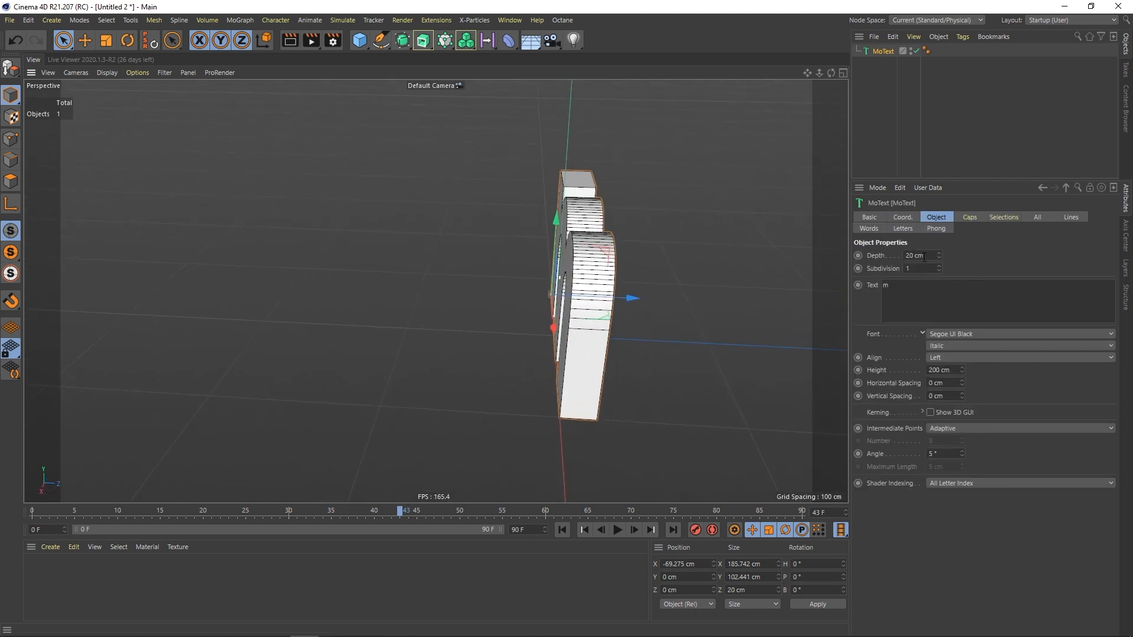
left_click(924, 257)
key("Return")
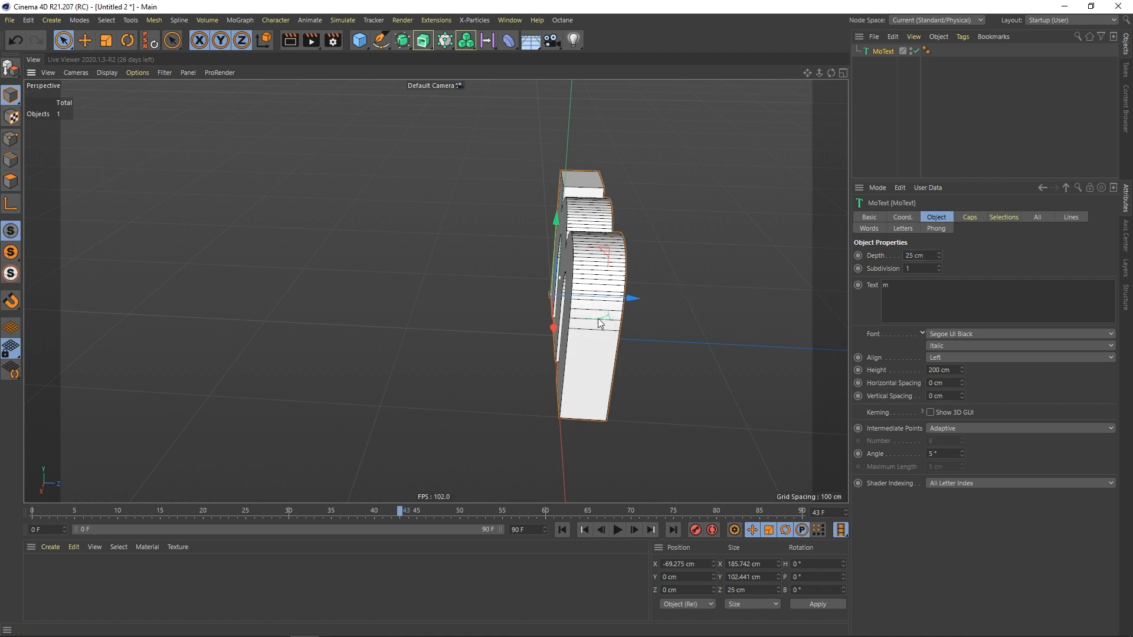
left_click_drag(600, 323, 596, 416, "alt")
left_click(915, 255)
type("20")
key("Return")
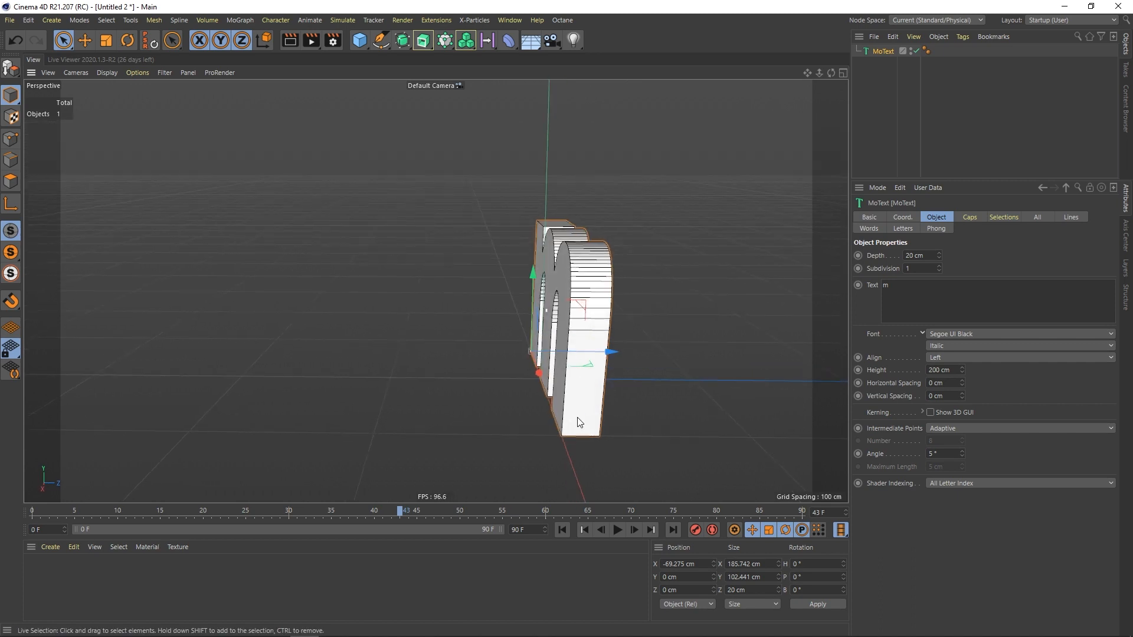
left_click_drag(583, 378, 594, 311, "alt")
key("Return")
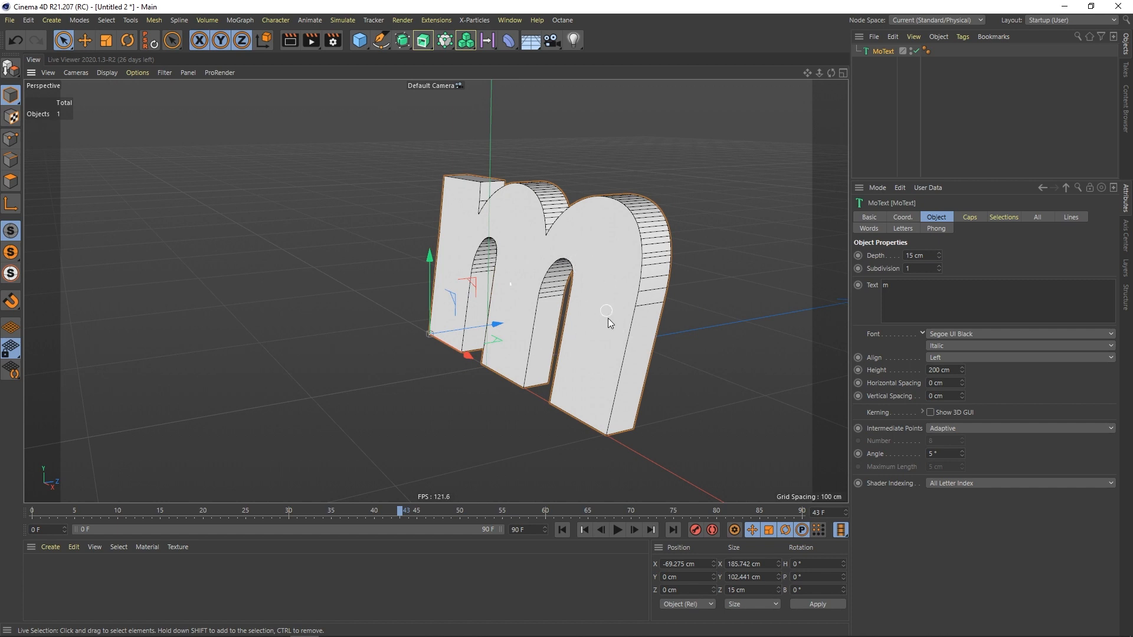
Step: Set the MoText object's intermediate points to Subdivided and inspect the segments along the letter's sides
left_click(945, 428)
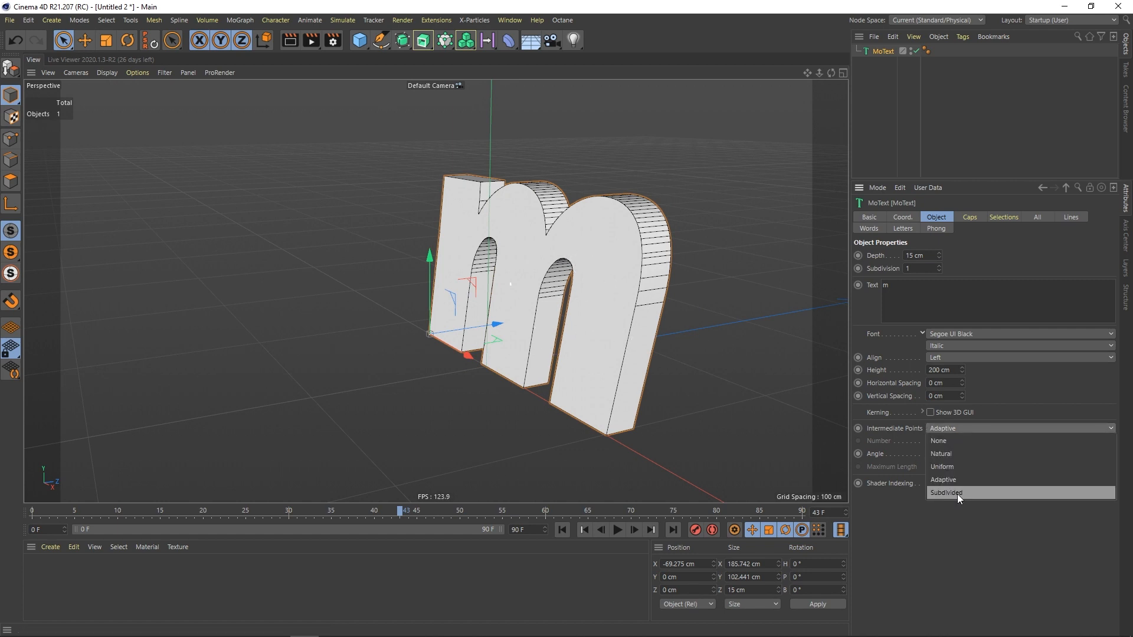
left_click(950, 494)
mouse_move(596, 319)
left_mouse_down("alt")
mouse_move(640, 316)
mouse_move(604, 299)
left_mouse_up("alt")
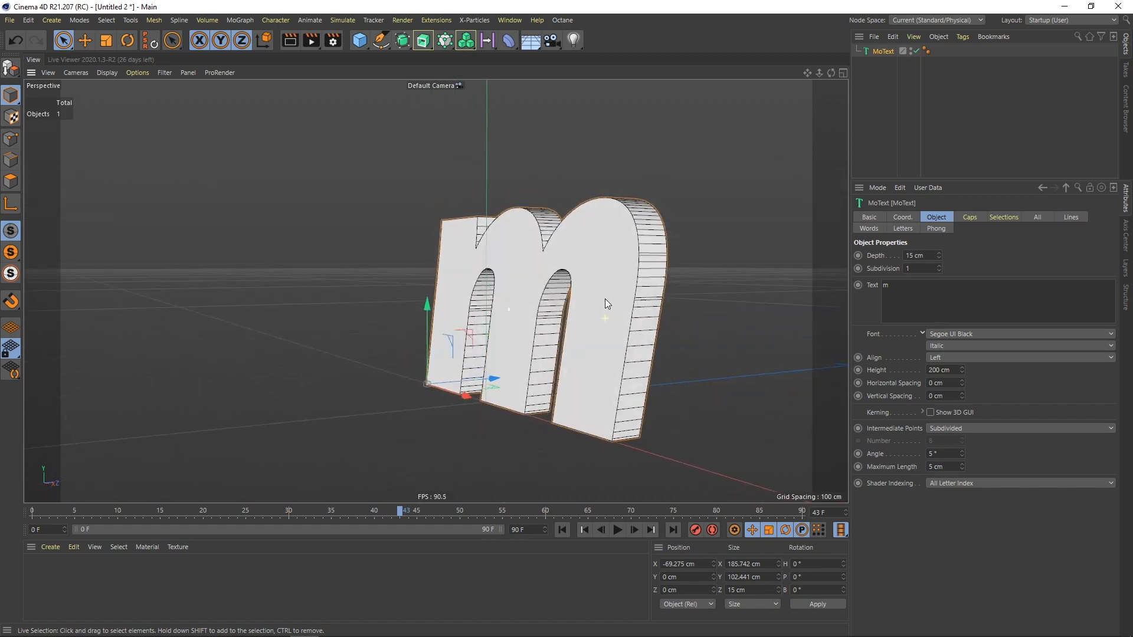
scroll(608, 304, "up", 5)
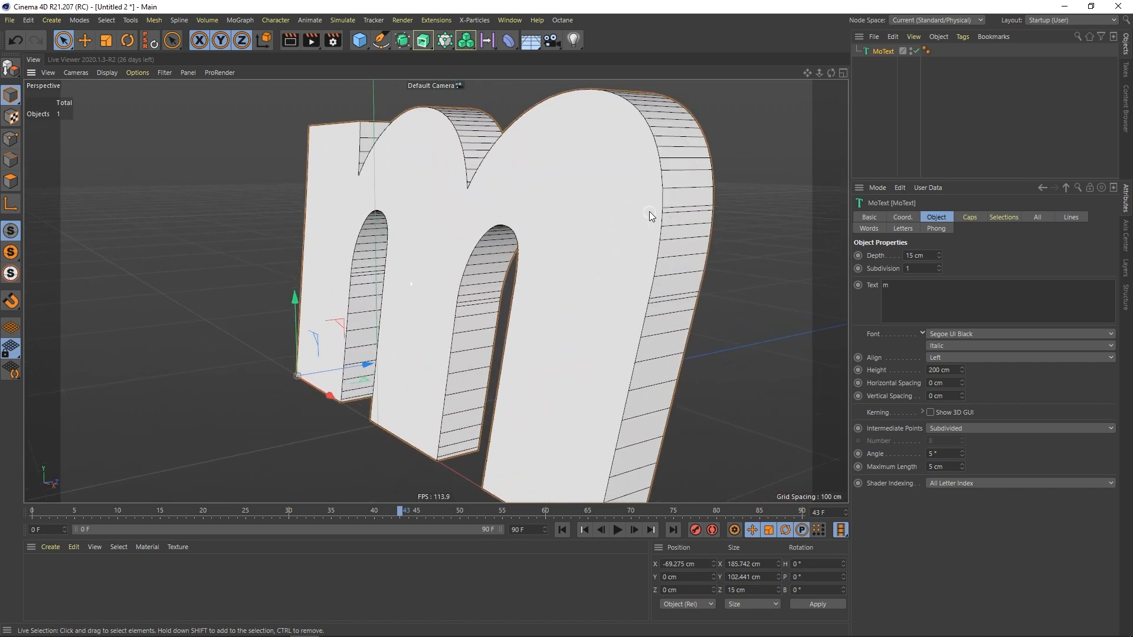
left_click_drag(447, 304, 534, 251, "alt")
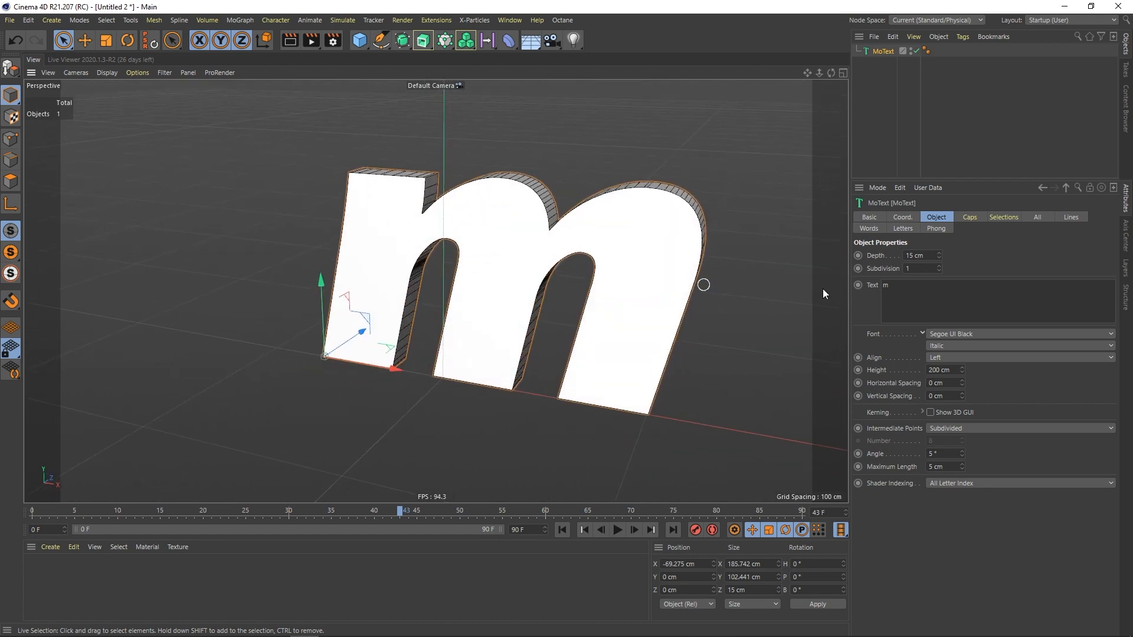
Step: Change the MoText object's caps type from N-gon to Regular Grid
left_click(969, 217)
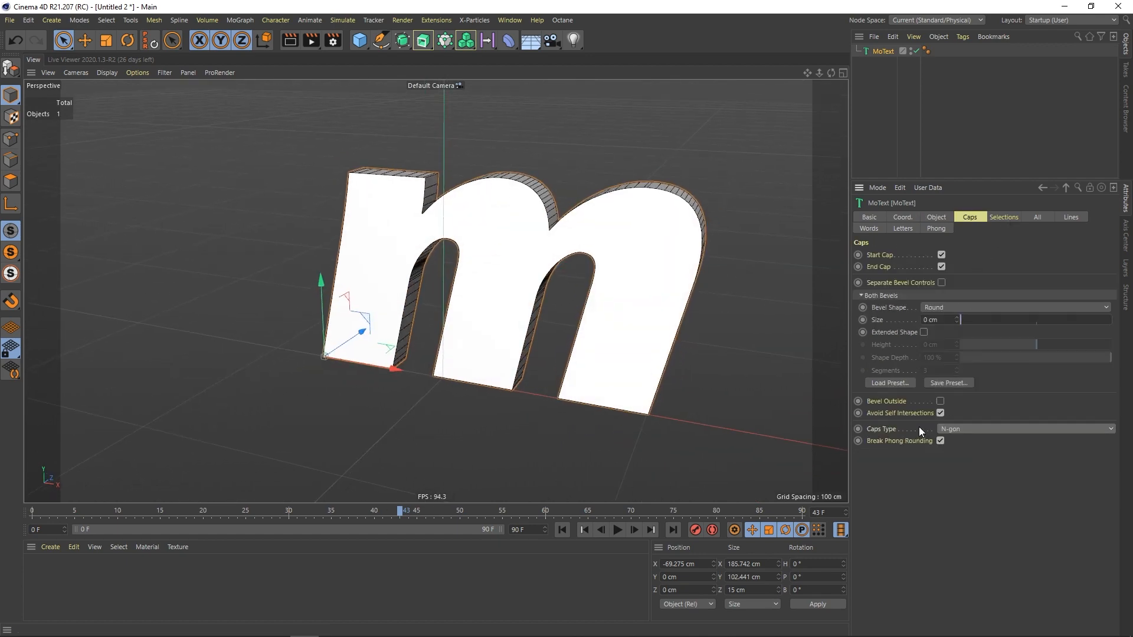
left_click(941, 429)
left_click(961, 494)
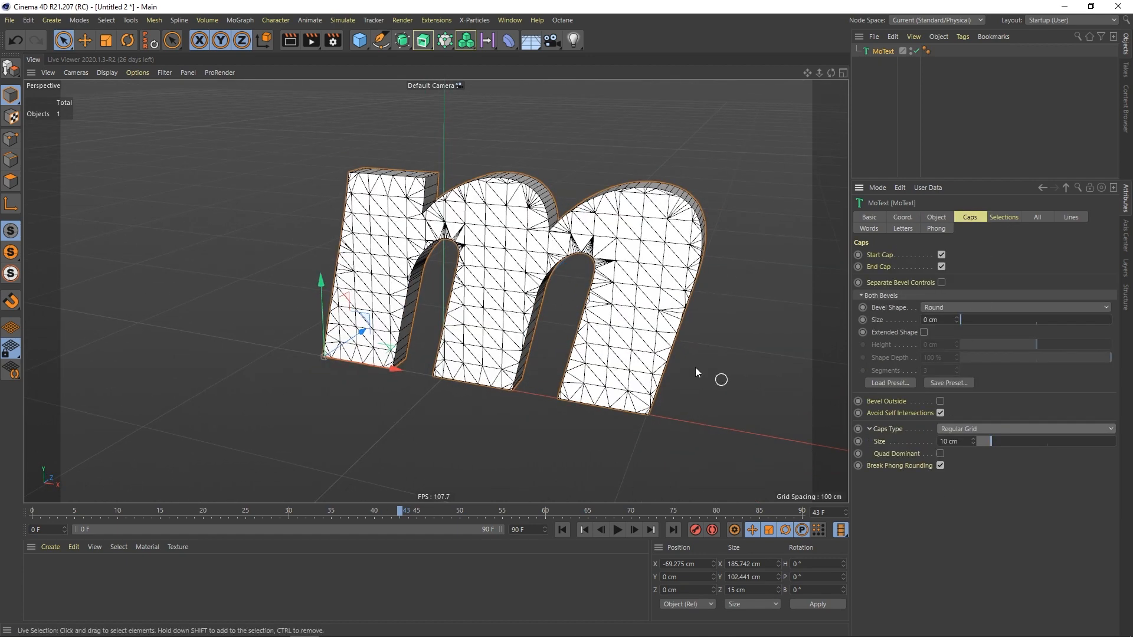
left_click_drag(721, 379, 784, 384, "alt")
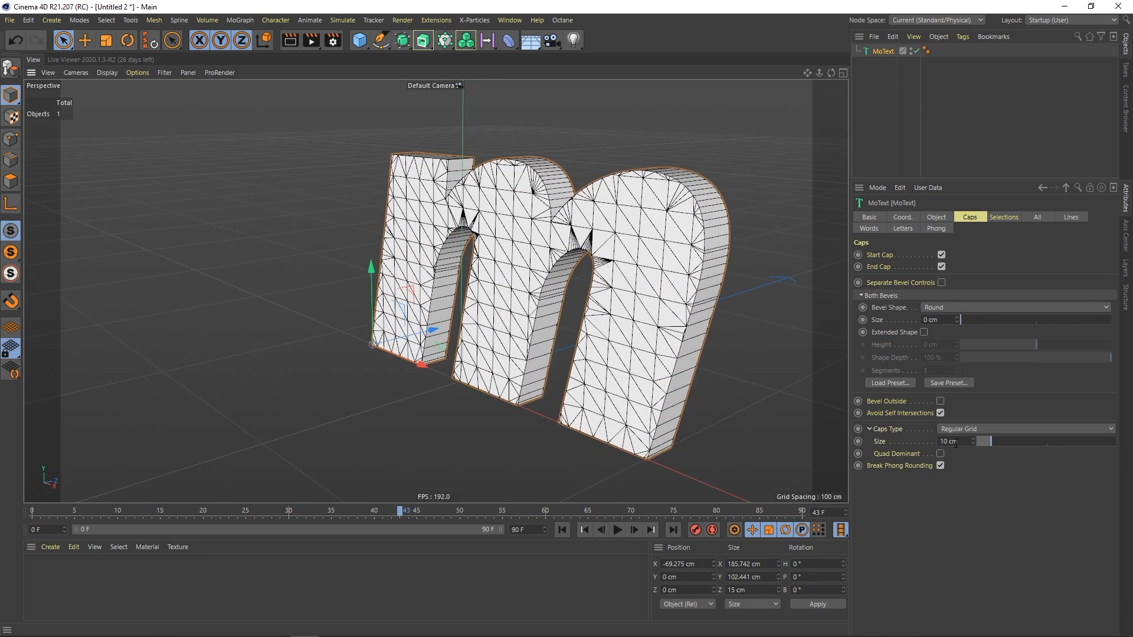
Step: Refine the Regular Grid caps by trying sizes of 7 cm and 6 cm, and settle on 3 cm
left_click(932, 441)
type("7")
key("Return")
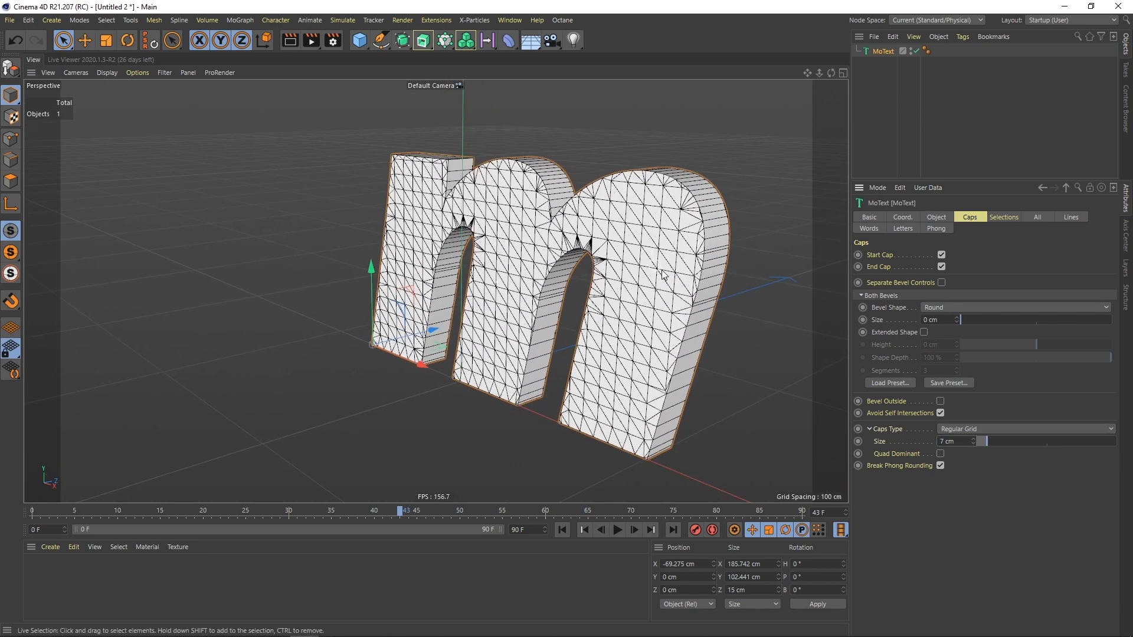
type("3")
key("Return")
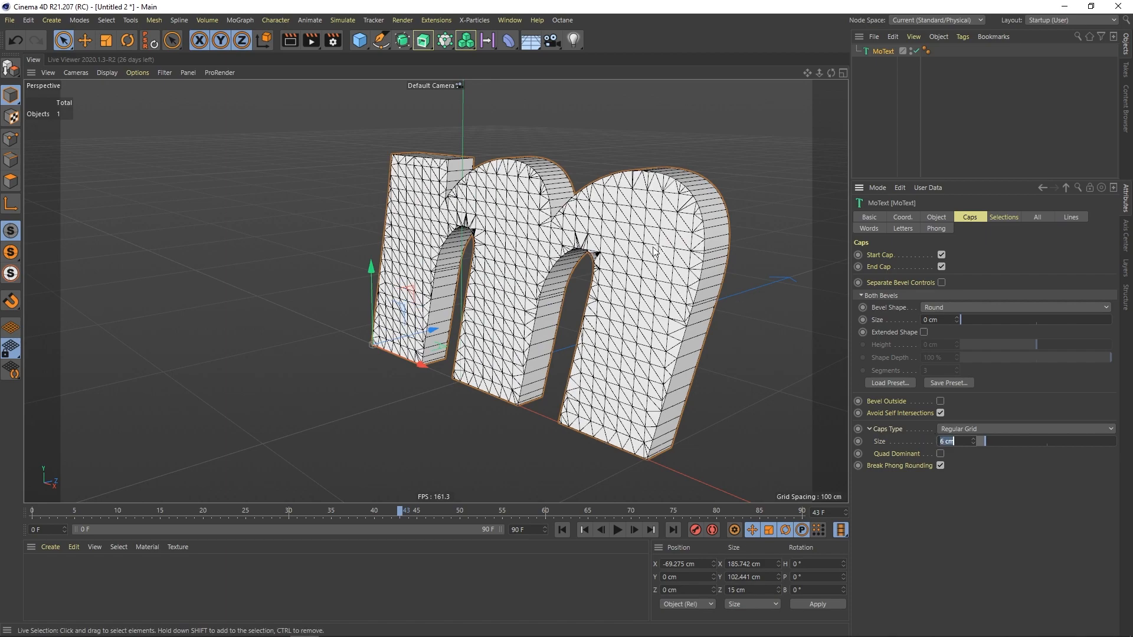
left_click_drag(656, 251, 714, 275, "alt")
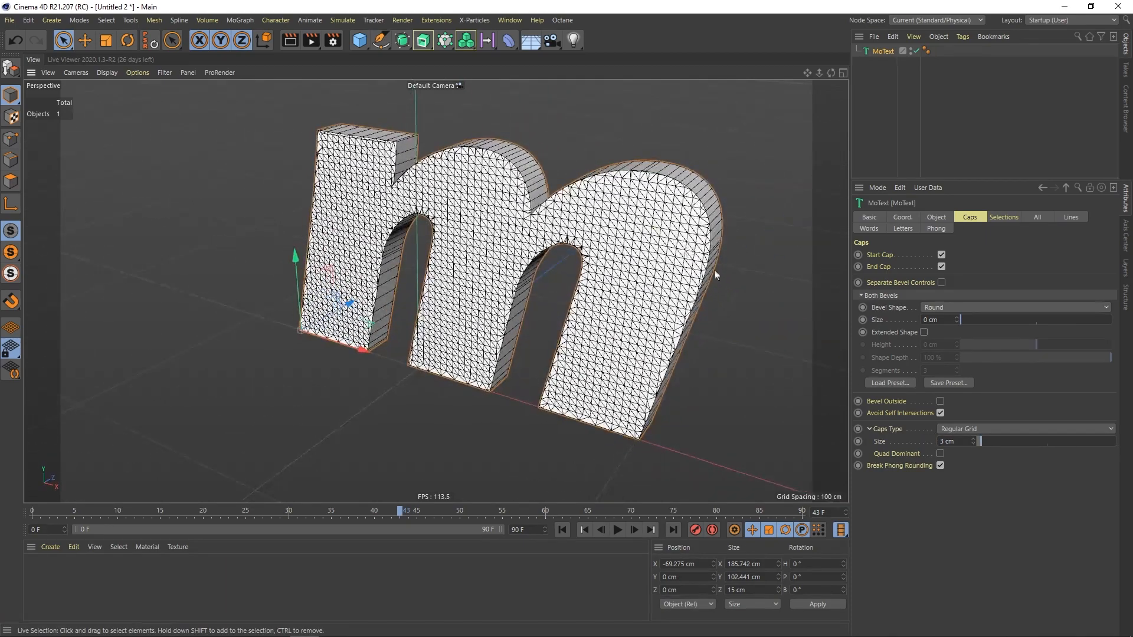
Step: Set the Regular Grid cap size to 6 cm and inspect the mesh around the letter's inner arches
left_click(947, 442)
type("6")
key("Return")
scroll(579, 308, "down", 3)
left_click_drag(578, 308, 587, 281, "alt")
scroll(590, 281, "up", 5)
scroll(591, 281, "up", 5)
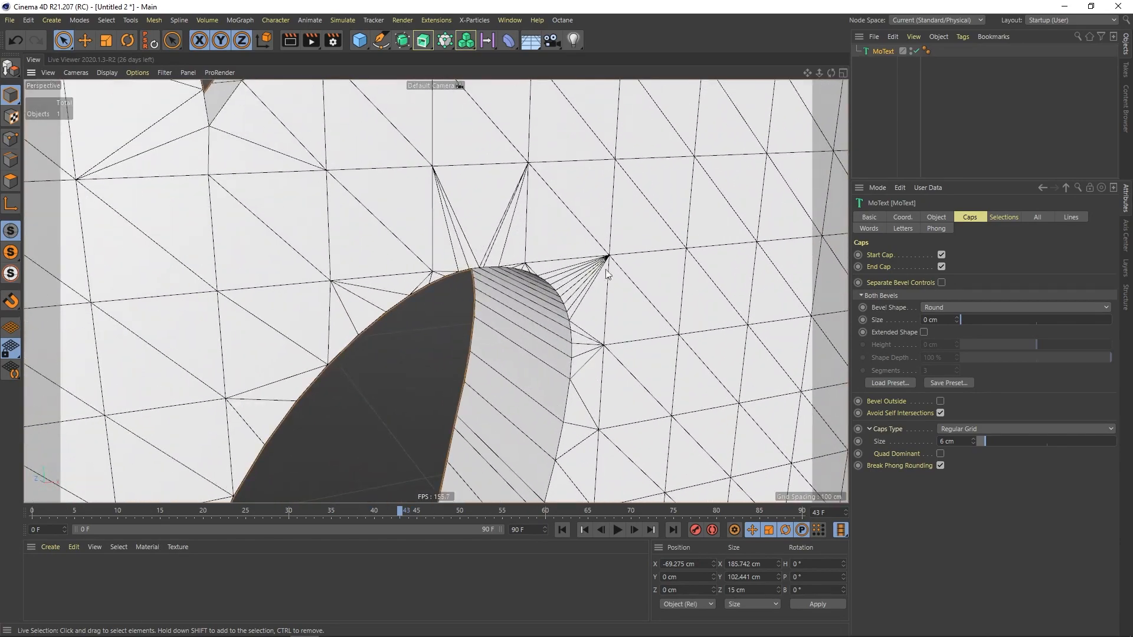
left_click_drag(561, 276, 577, 285, "alt")
scroll(576, 282, "down", 10)
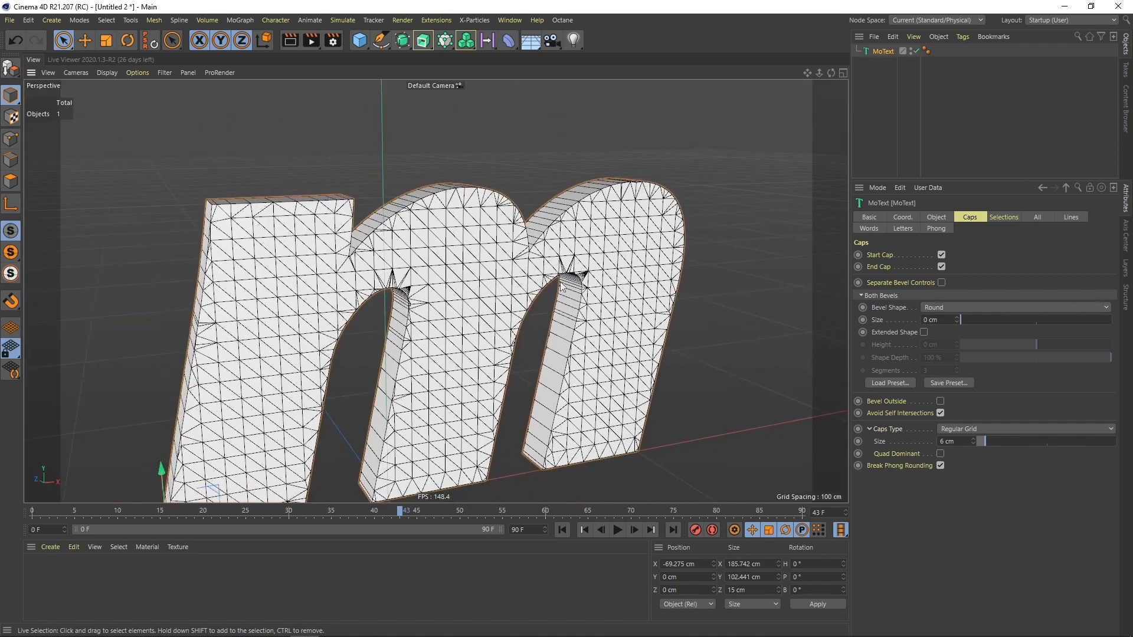
left_click_drag(568, 220, 798, 111, "alt")
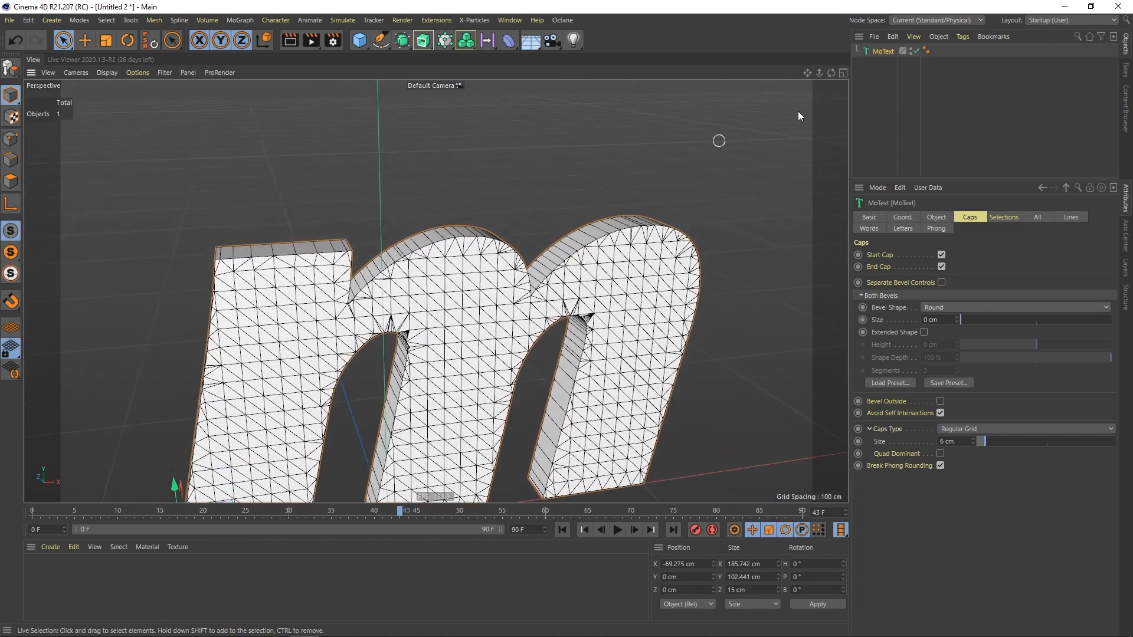
Step: Add a Display tag to the MoText object and enable its shading mode as Lines
left_click(883, 62)
right_click(892, 51)
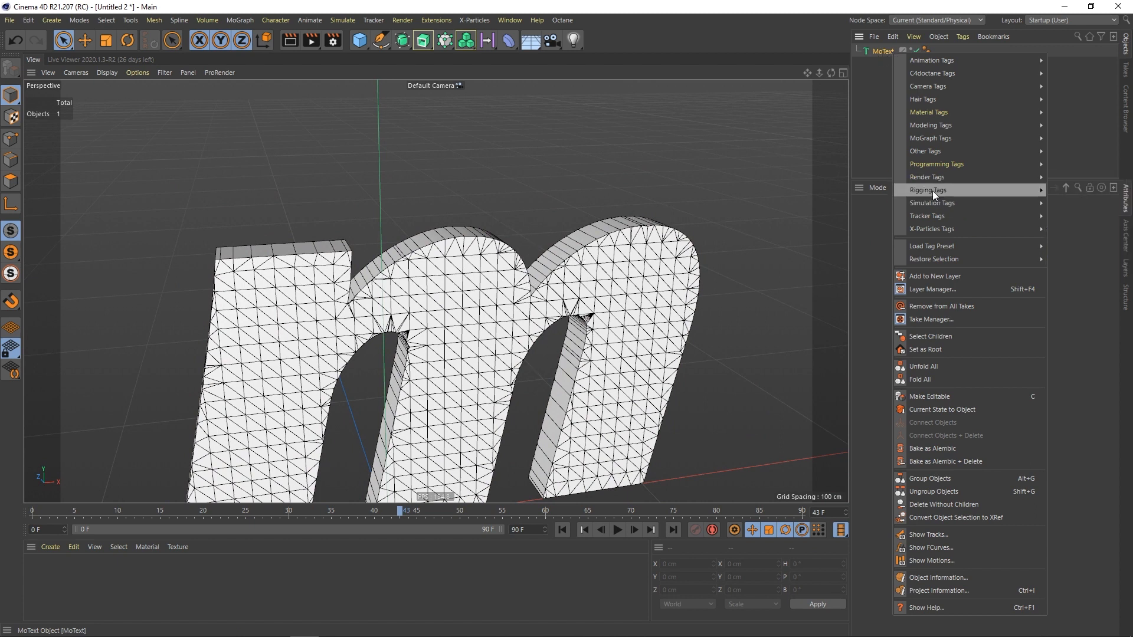
mouse_move(932, 179)
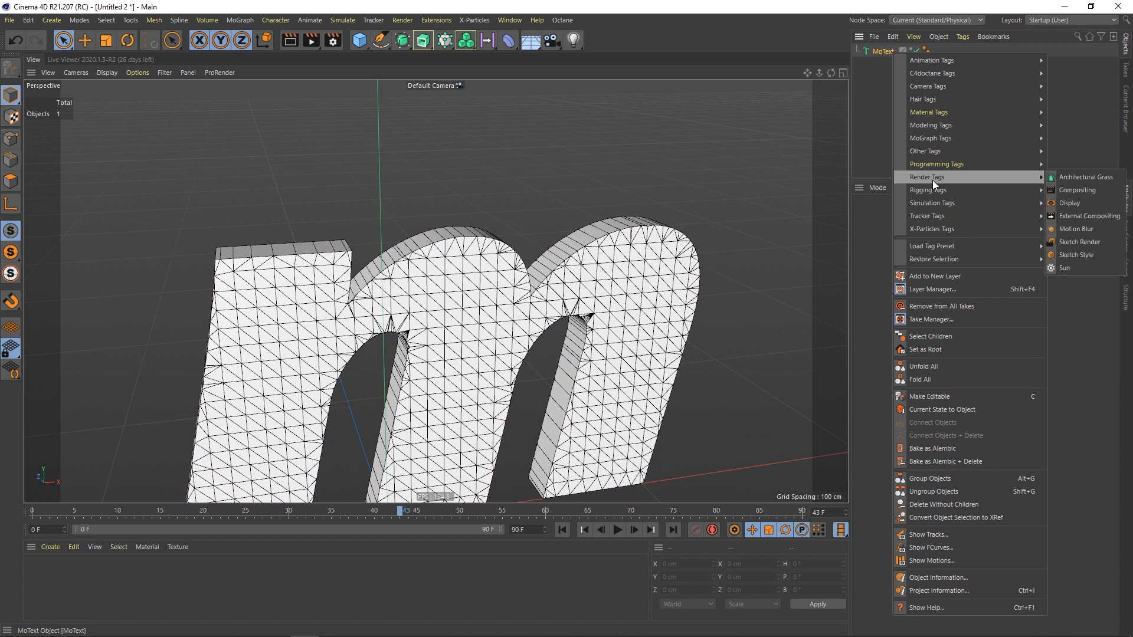
left_click(1072, 204)
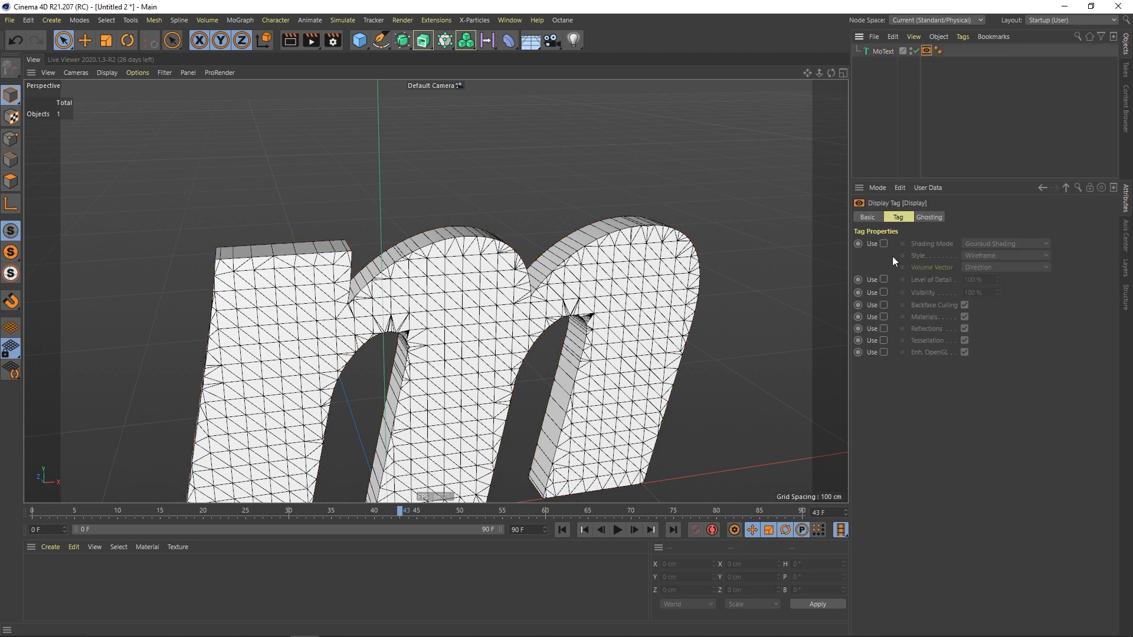
left_click(884, 243)
left_click(990, 243)
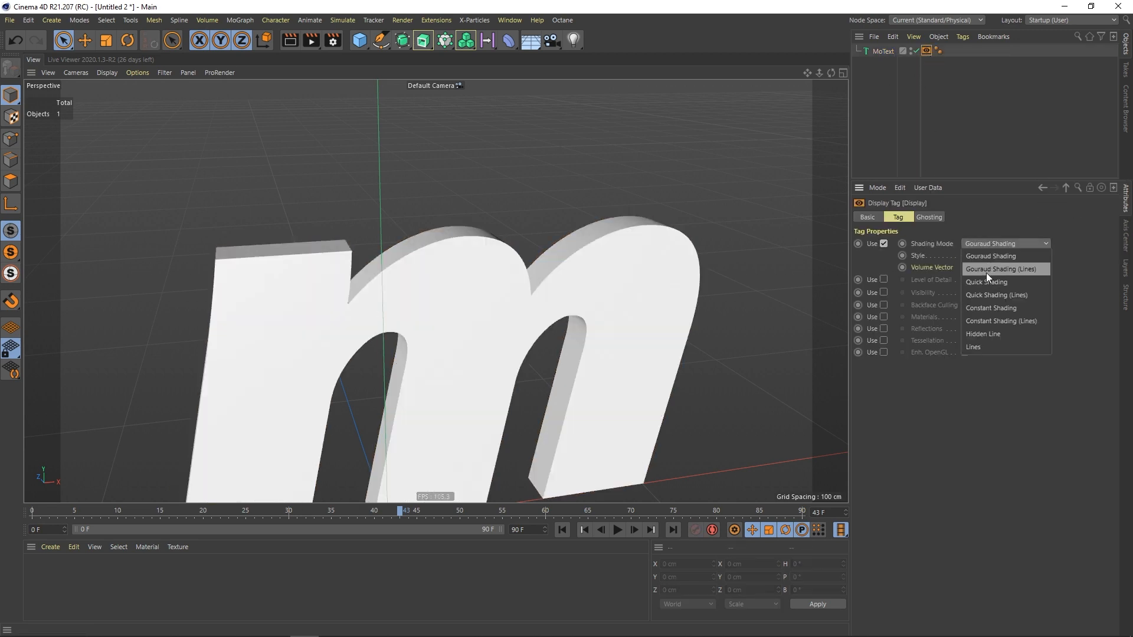
left_click(977, 345)
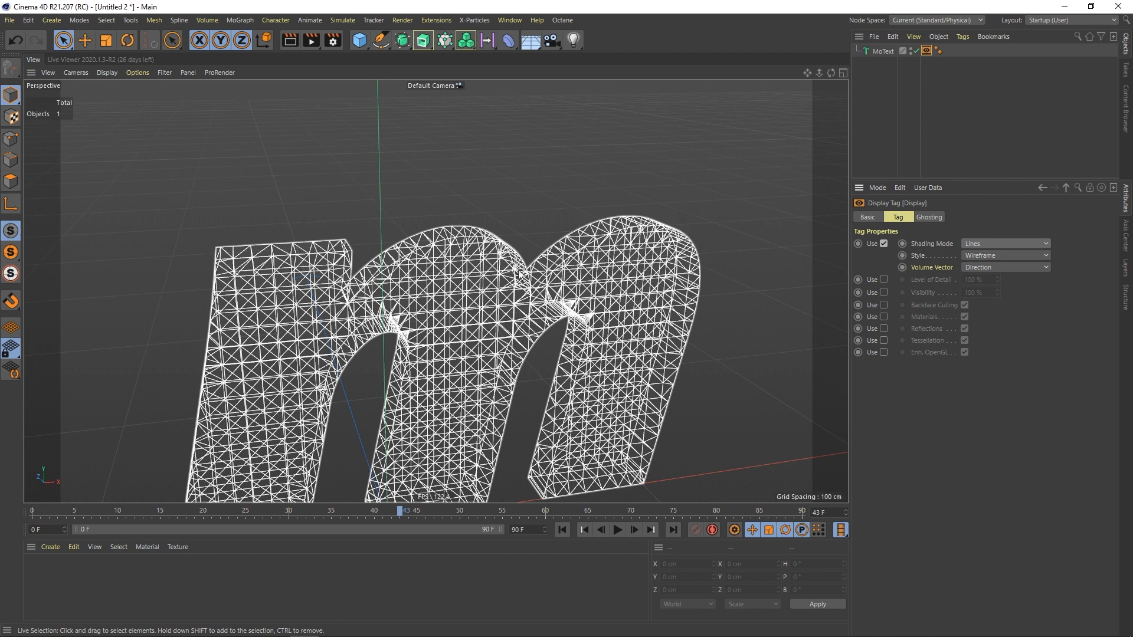
Step: Set the Display tag's style to Isoparms and inspect the letter's outline
left_click(1030, 256)
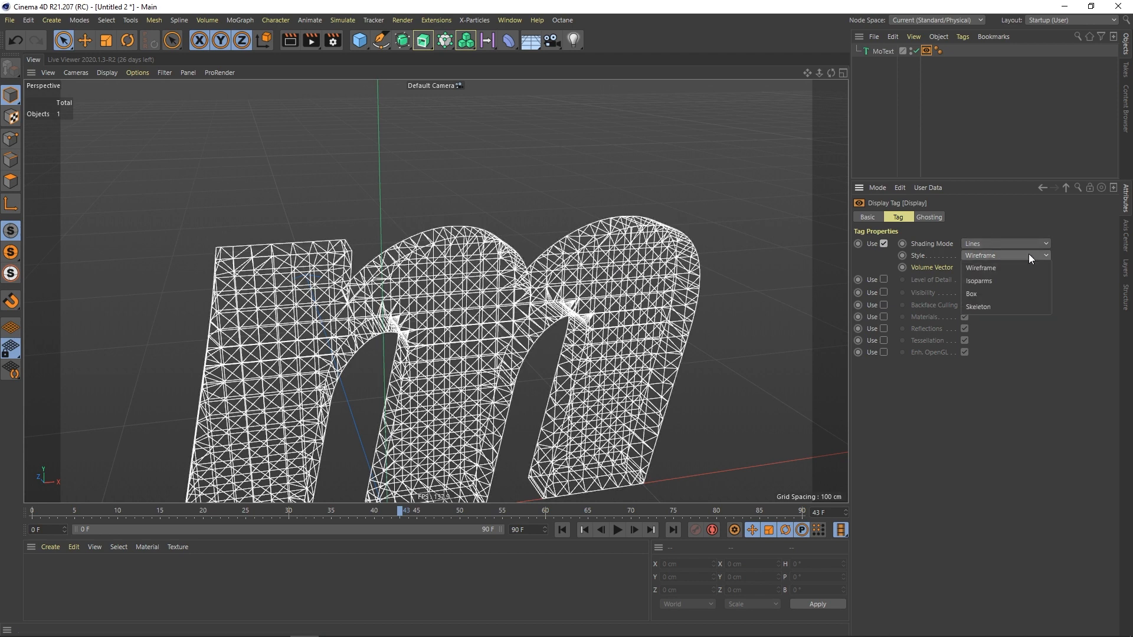
left_click(983, 281)
scroll(615, 346, "down", 3)
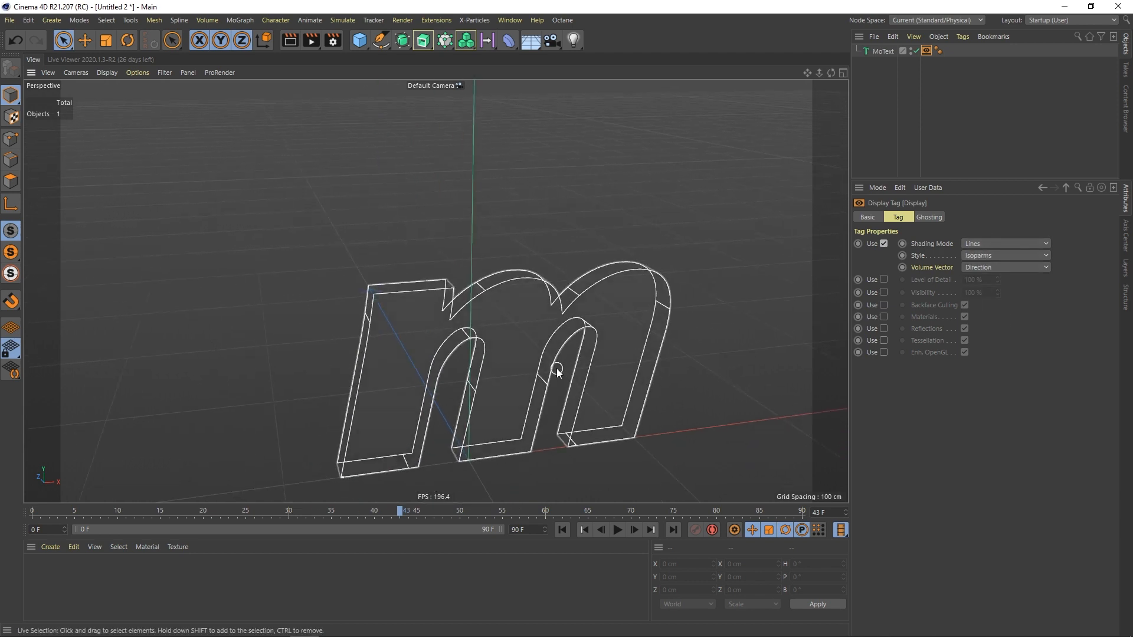
left_click_drag(554, 371, 372, 320, "alt")
left_click(400, 305)
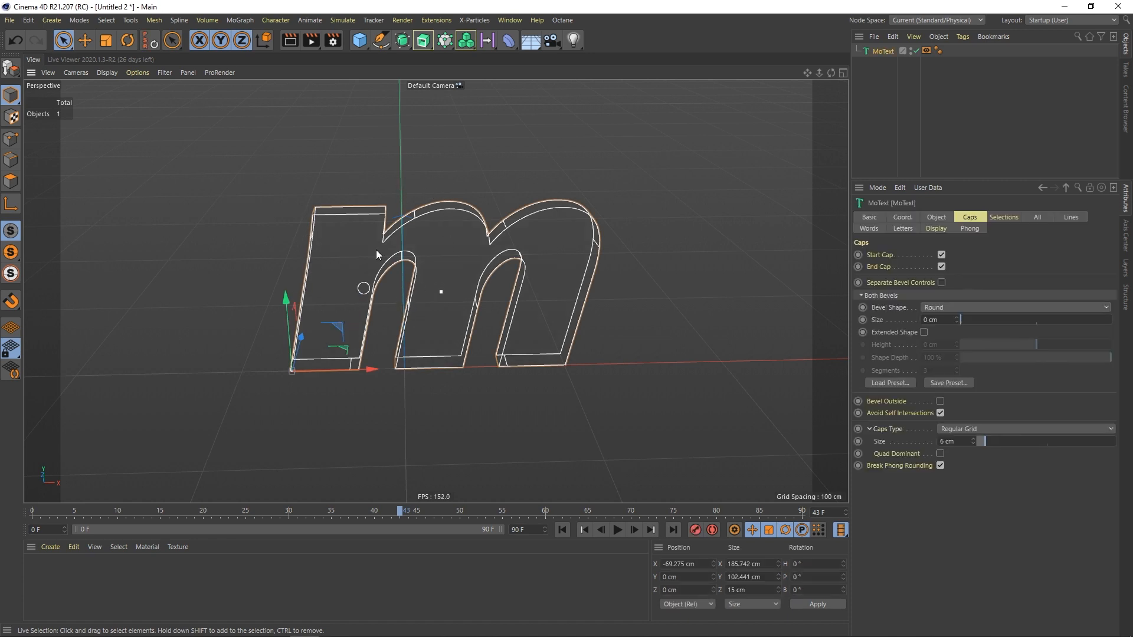
left_click(402, 267)
left_click_drag(372, 328, 416, 361, "alt")
Step: Add a Disc primitive as a floor beneath the letter m
left_click(360, 40)
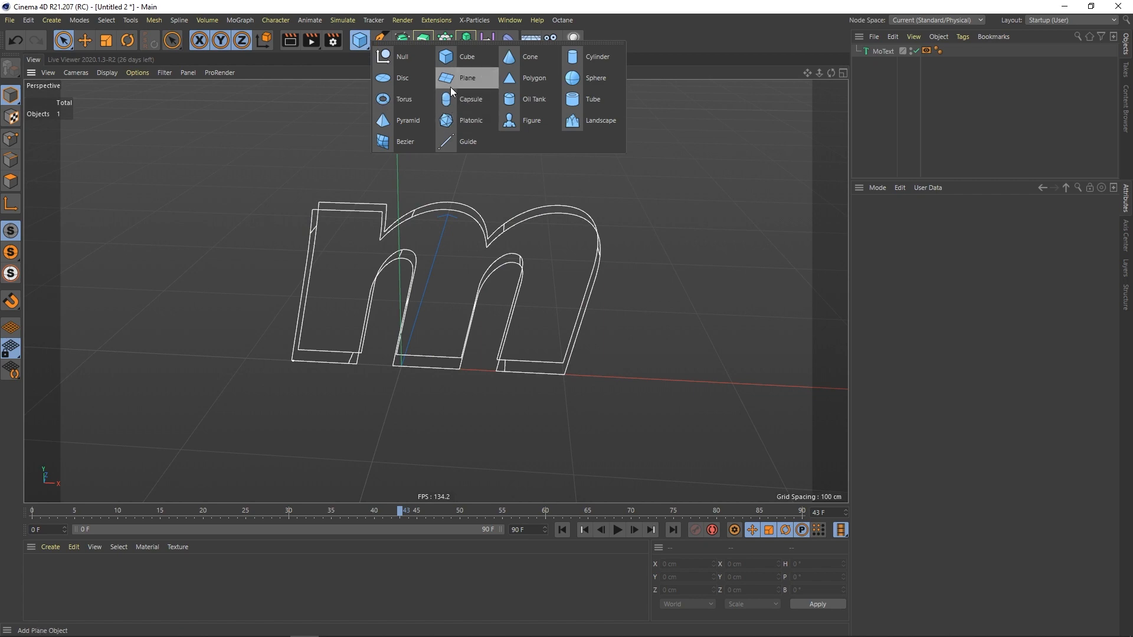
left_click(467, 74)
left_click_drag(486, 374, 639, 376)
left_click_drag(469, 423, 381, 411, "alt")
middle_click_drag(381, 411, 407, 387, "alt")
key("Return")
left_click(711, 182)
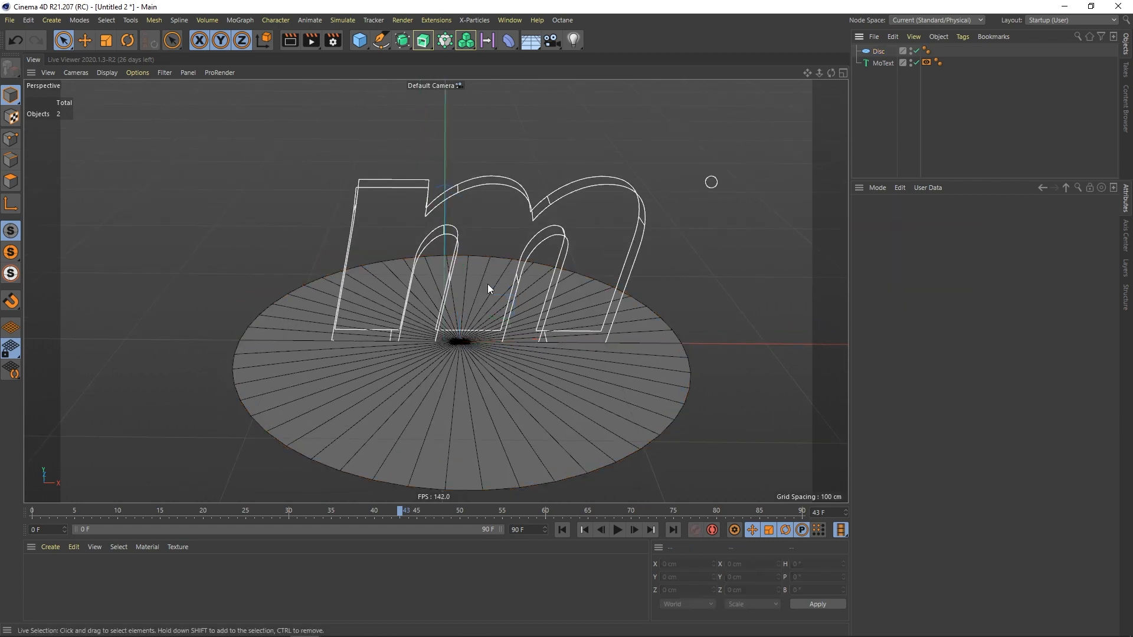
right_click_drag(399, 350, 434, 336, "alt")
middle_click_drag(434, 336, 401, 370, "alt")
mouse_move(401, 370)
left_mouse_down("alt")
mouse_move(462, 340)
mouse_move(416, 369)
left_mouse_up("alt")
Step: Add an X-Particles emitter and move it inside the letter's first stem, to about X -41.7 cm and Y 27.4 cm
left_click(436, 20)
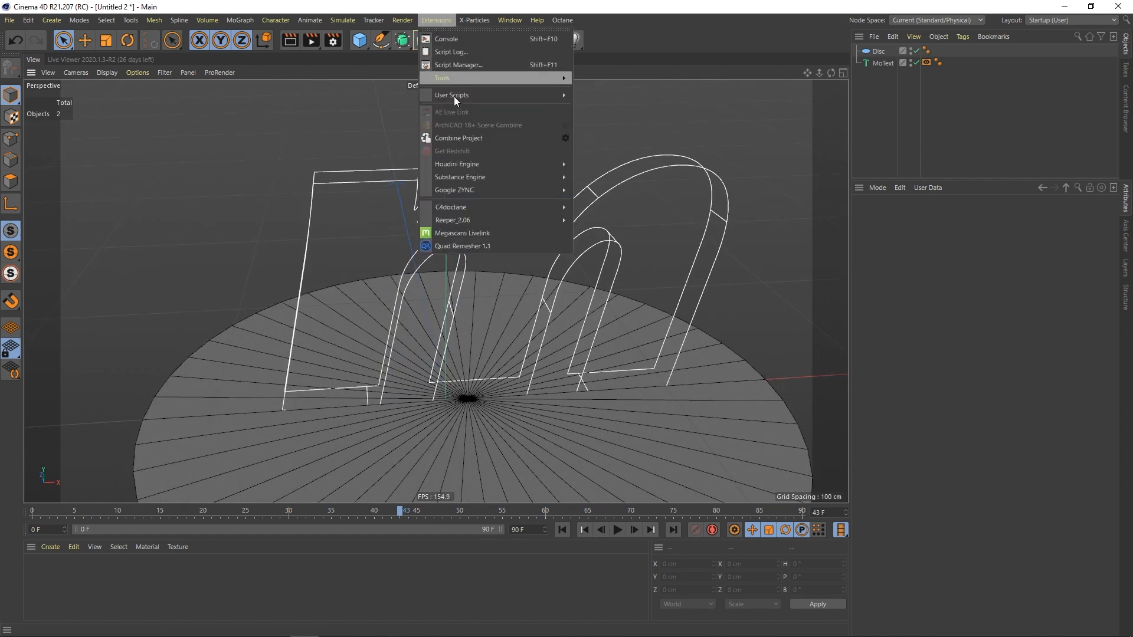
left_click(485, 80)
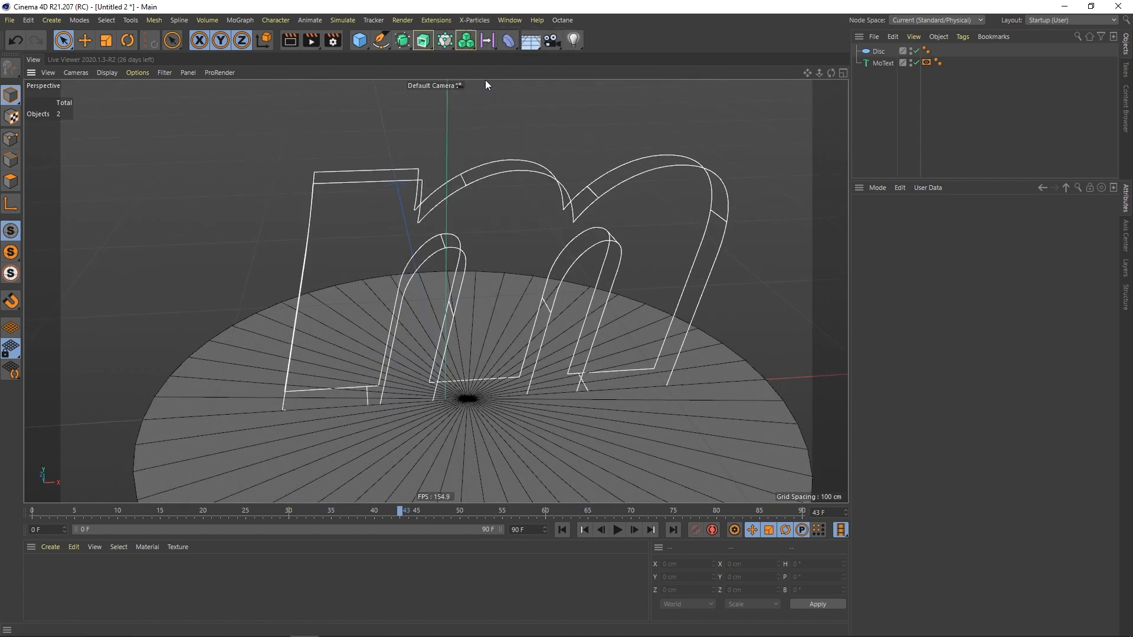
left_click_drag(399, 350, 298, 339, "alt")
left_click_drag(240, 390, 429, 275, "alt")
left_click_drag(437, 178, 440, 263)
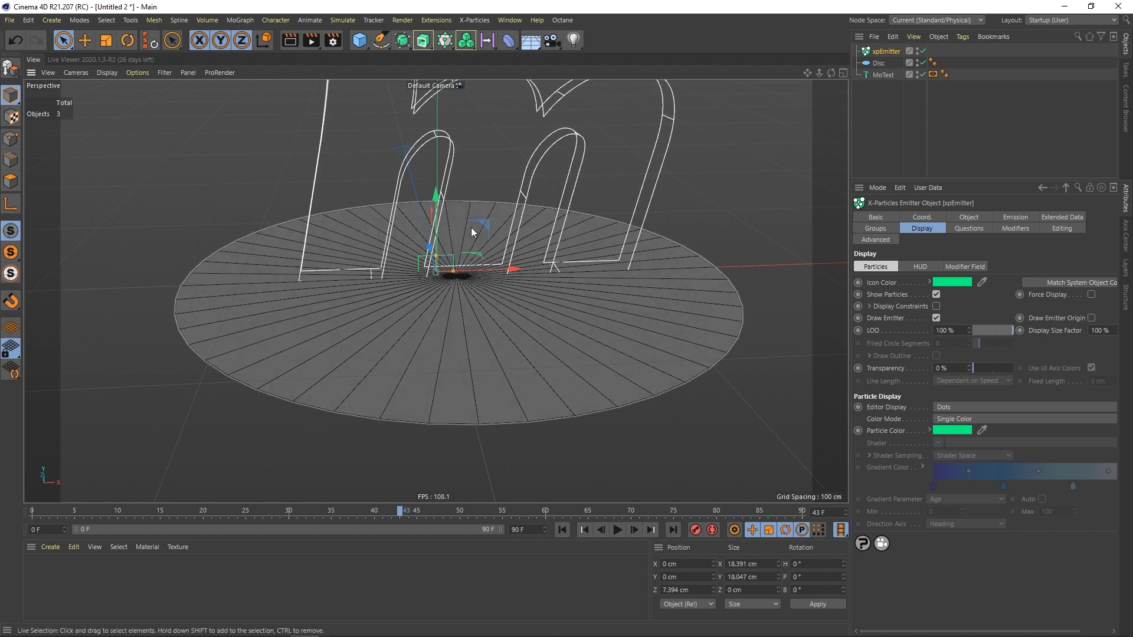
left_click_drag(484, 226, 400, 179)
left_click_drag(349, 273, 402, 277, "alt")
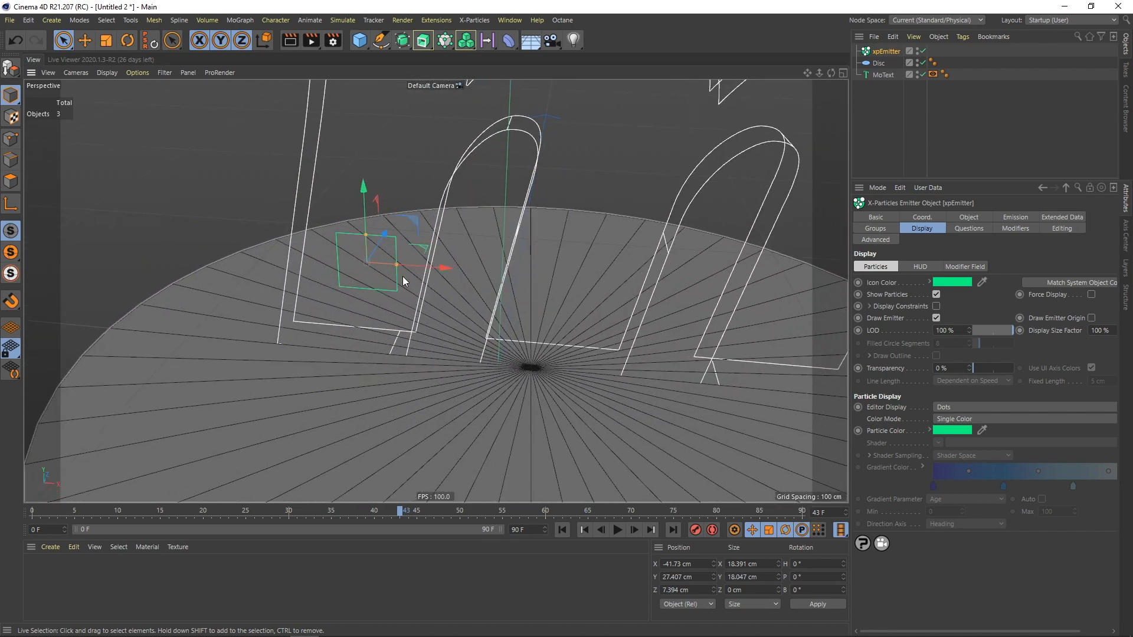
Step: Change the xpEmitter's emitter shape from Rectangle to Sphere
left_click(971, 215)
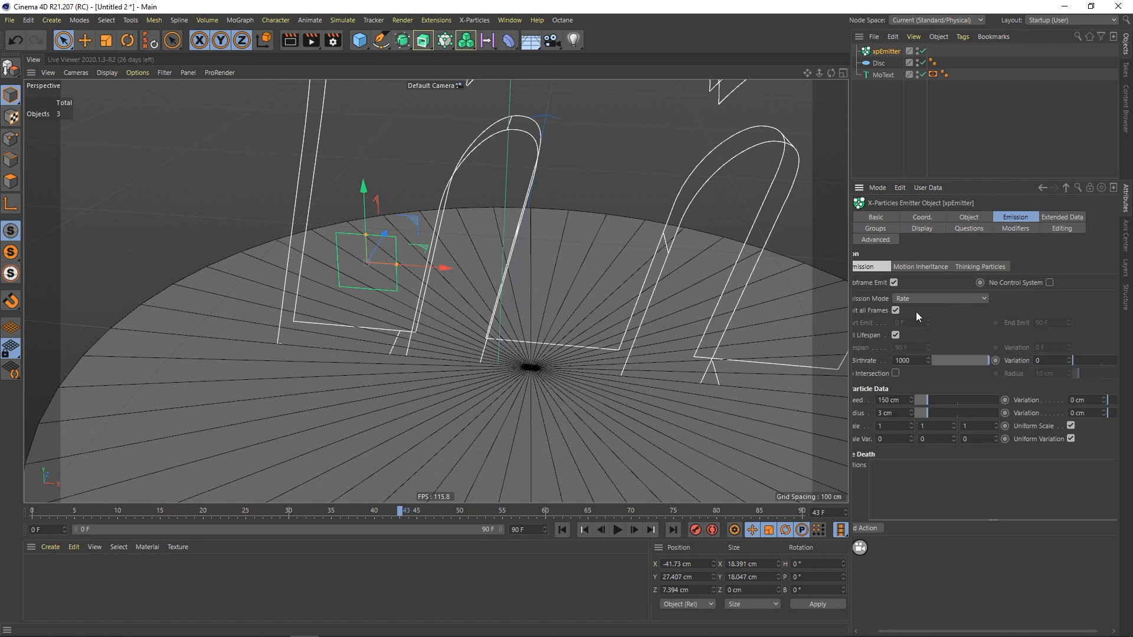
left_click(957, 283)
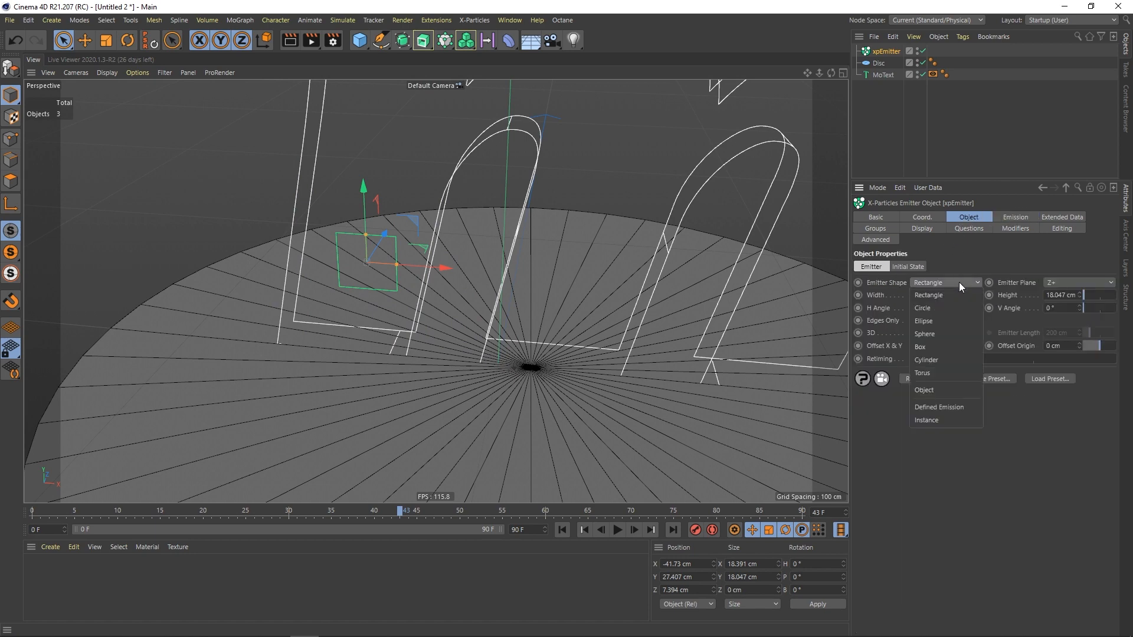
left_click(943, 334)
left_click_drag(471, 362, 430, 370, "alt")
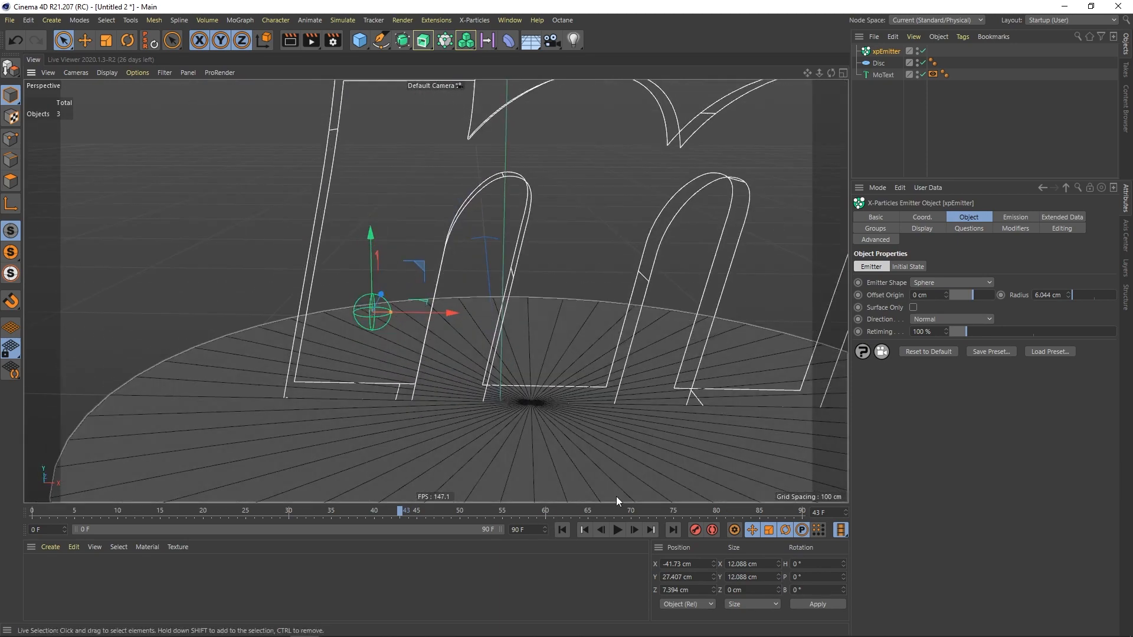
Step: Play the particle emission and view how the particles spread around the letter
left_click(613, 528)
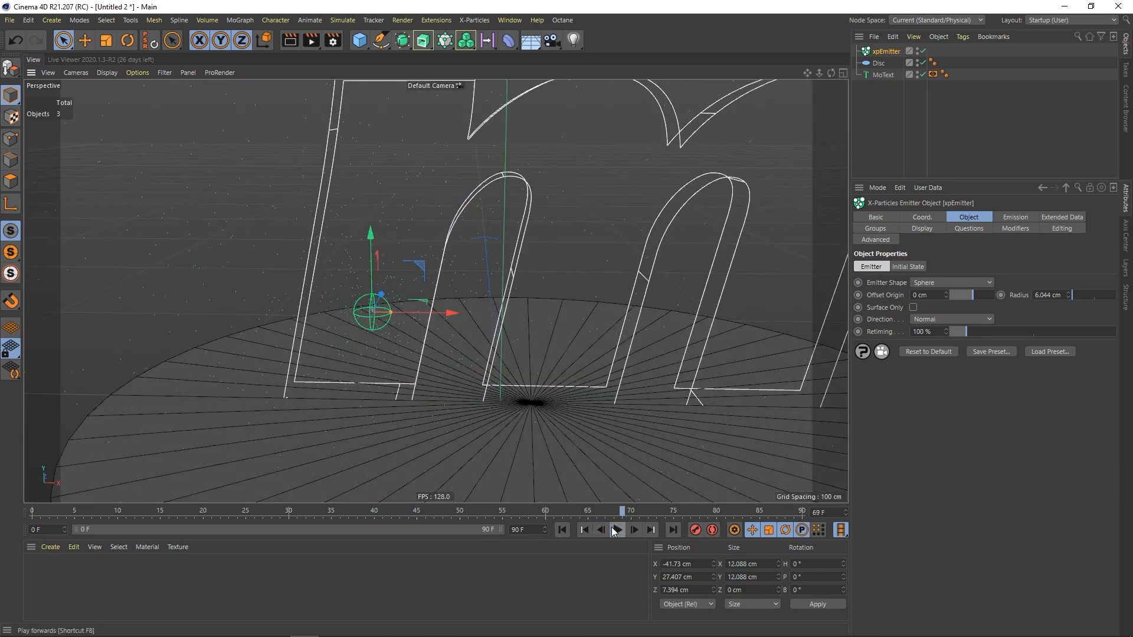
right_click_drag(531, 417, 450, 408, "alt")
left_click_drag(457, 390, 487, 391, "alt")
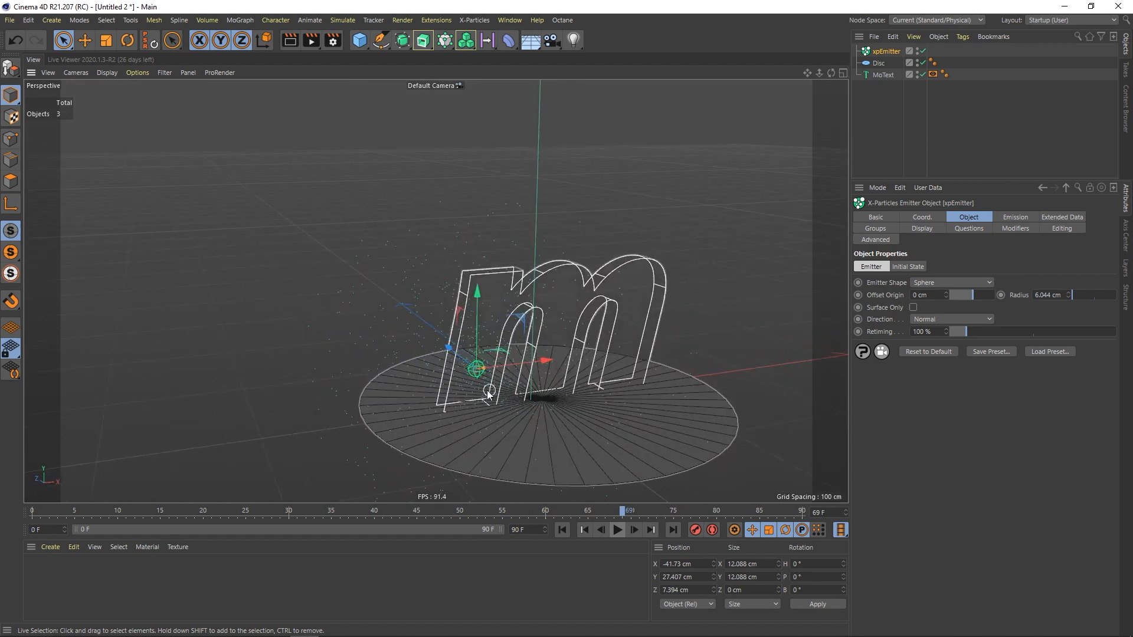
right_click_drag(487, 389, 544, 370, "alt")
Step: Add an xpCollider tag to the MoText object and play the simulation from the start
left_click(892, 90)
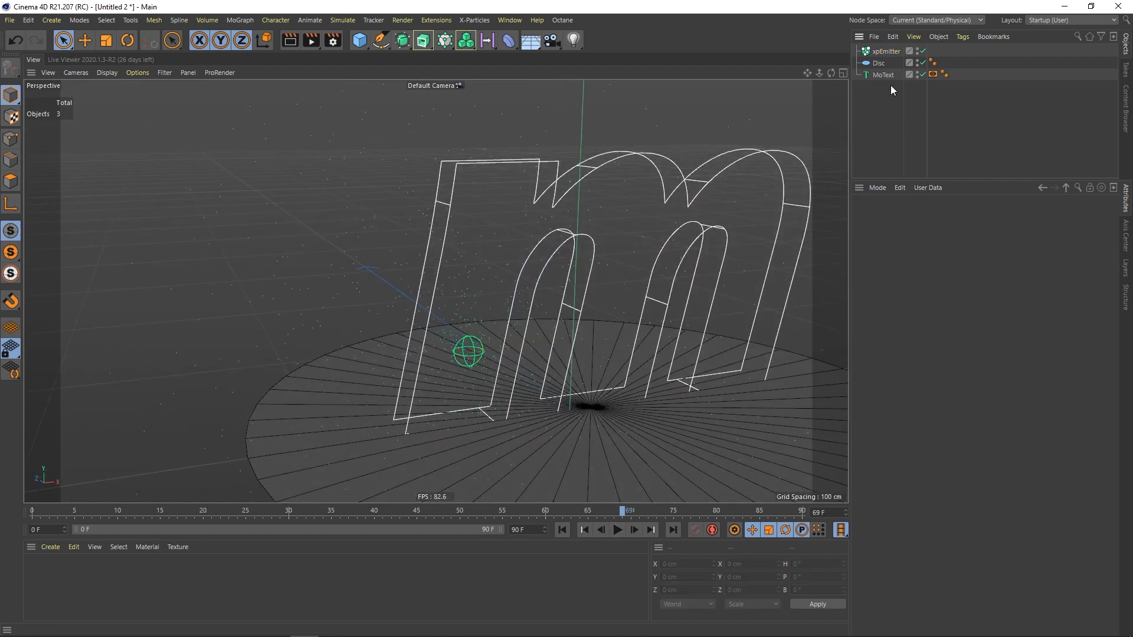
right_click(887, 77)
mouse_move(943, 252)
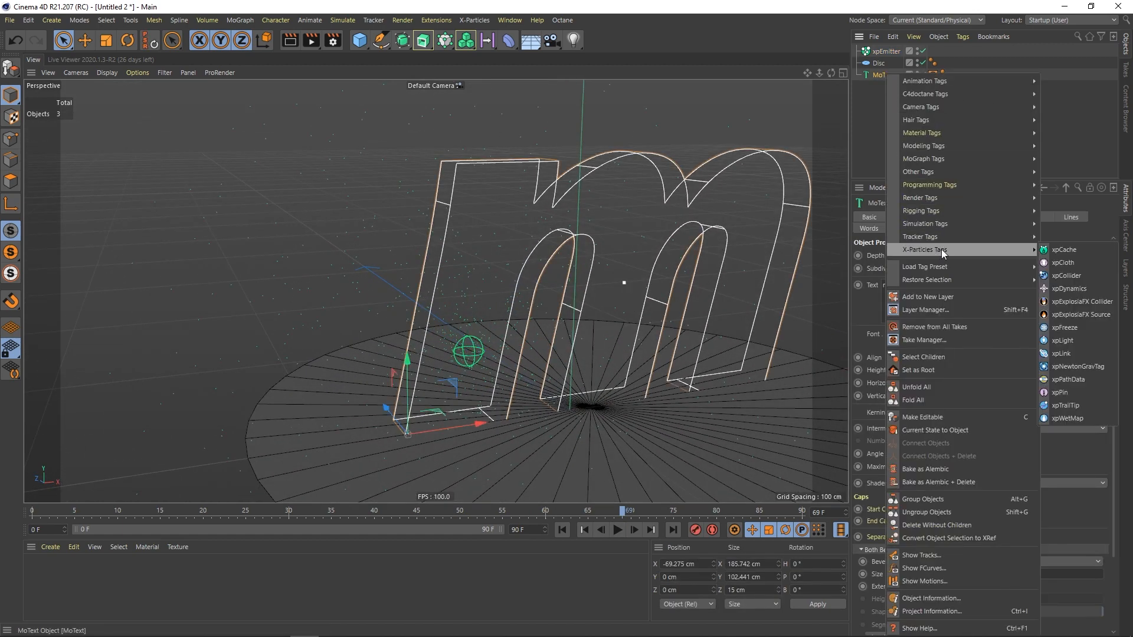
left_click(1066, 276)
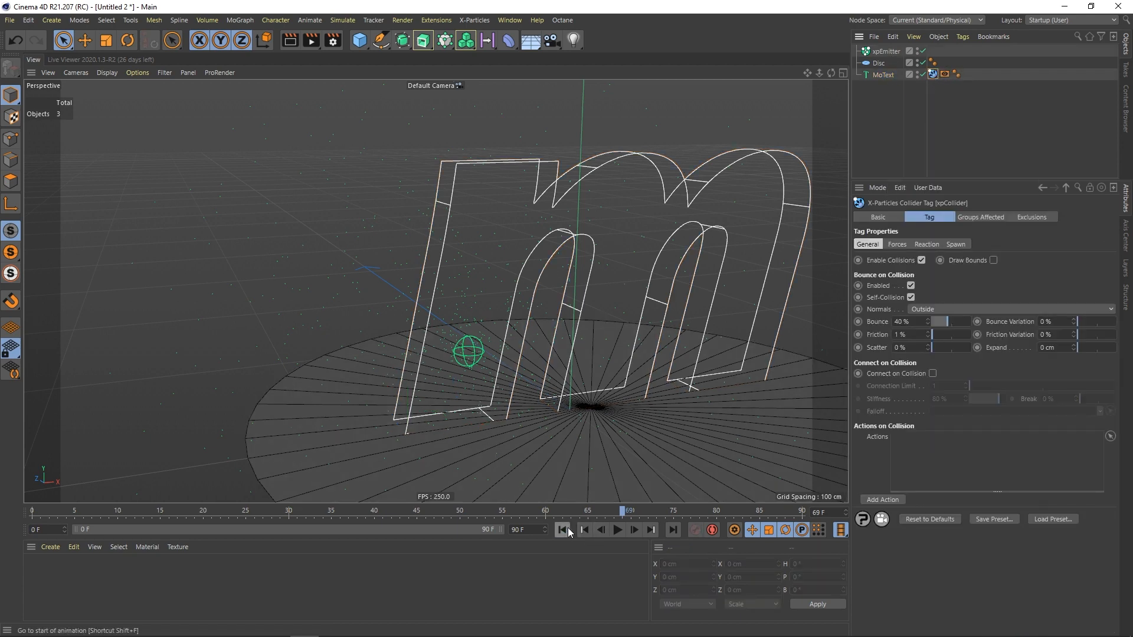
left_click(617, 531)
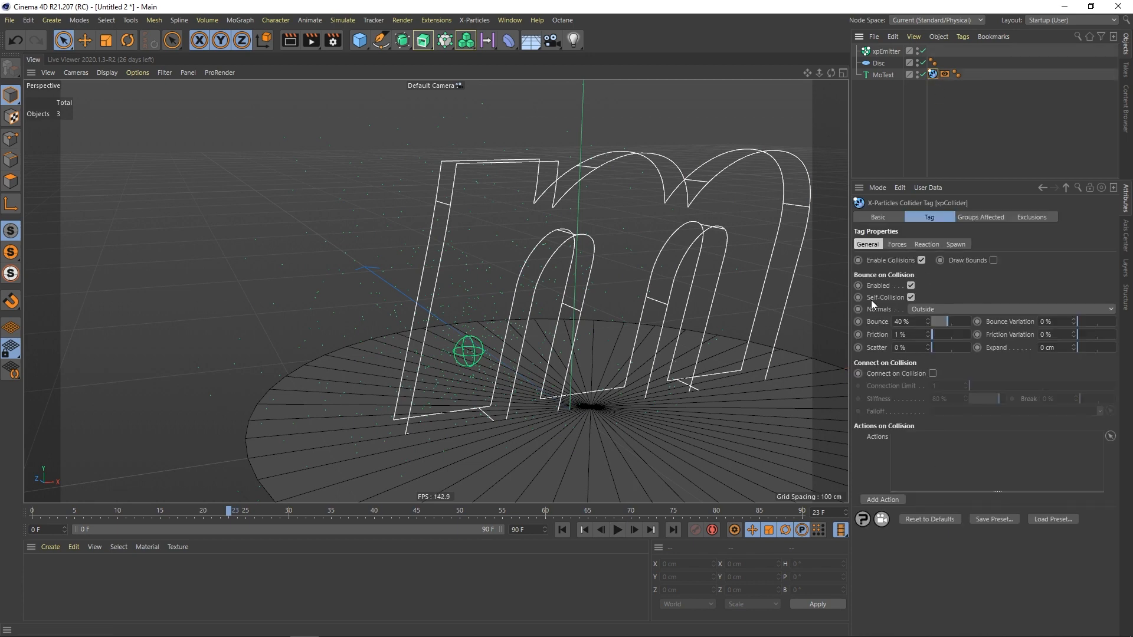
Step: Set the collider tag's Normals to Inside so collisions act within the letter
left_click(959, 309)
left_click(930, 334)
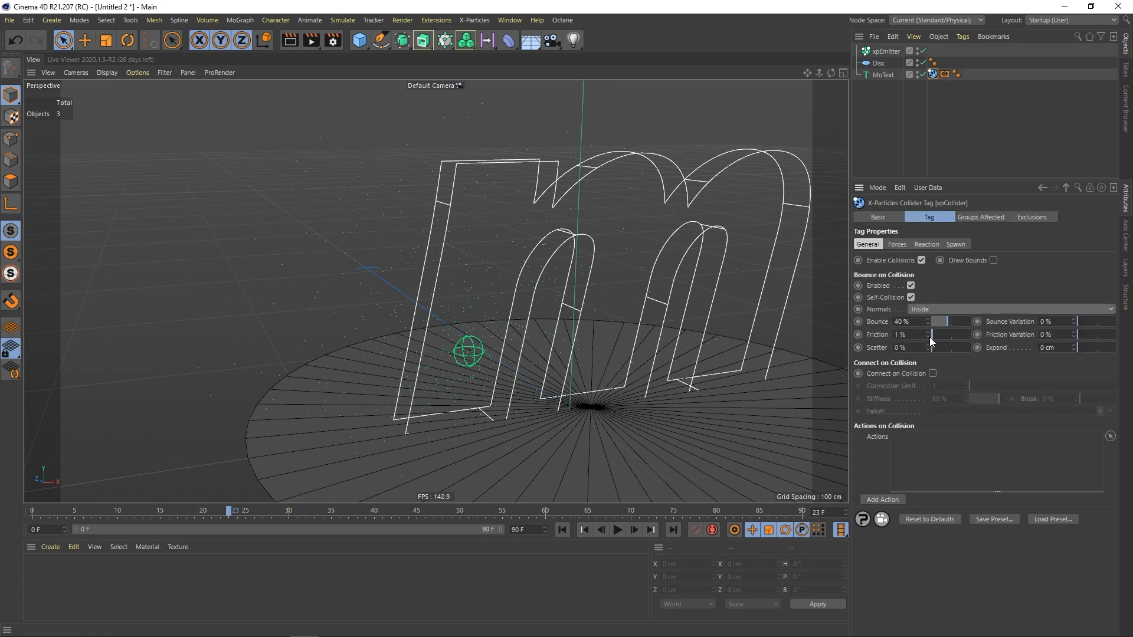
left_click_drag(479, 413, 519, 442, "alt")
scroll(519, 441, "up", 4)
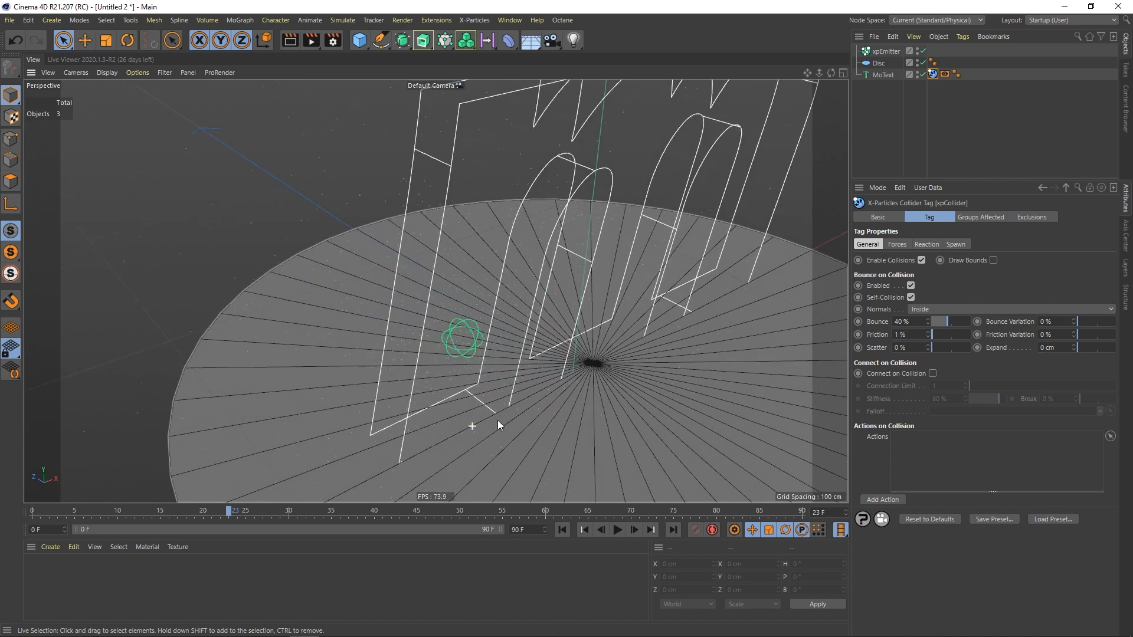
Step: Play the simulation and examine how the particles collide within the letter's first stem
left_click(617, 530)
left_click_drag(568, 415, 490, 375, "alt")
middle_click_drag(490, 374, 536, 418, "alt")
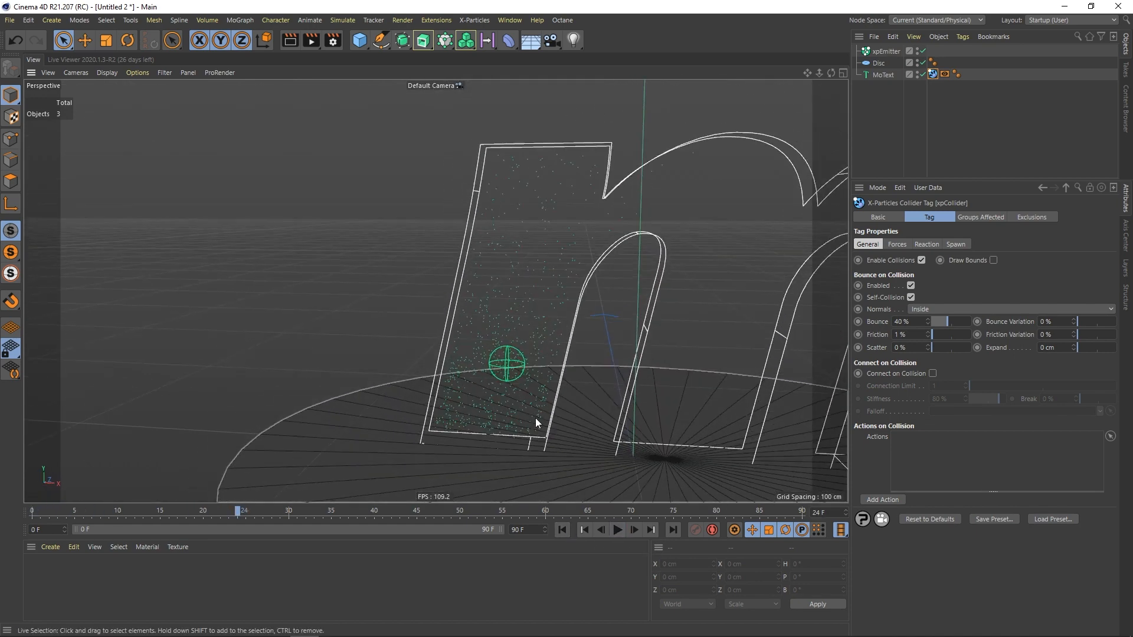
left_click(617, 531)
scroll(549, 410, "up", 3)
left_click_drag(583, 426, 560, 366, "alt")
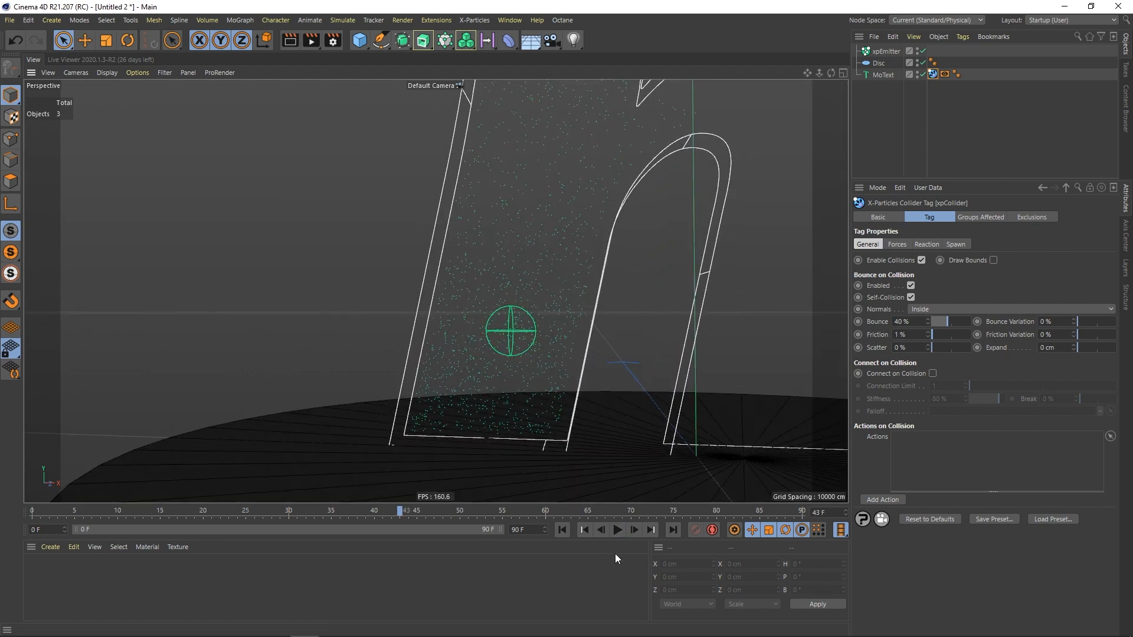
Step: Set the xpEmitter's Editor Display to Circle and pause the playback
left_click(887, 52)
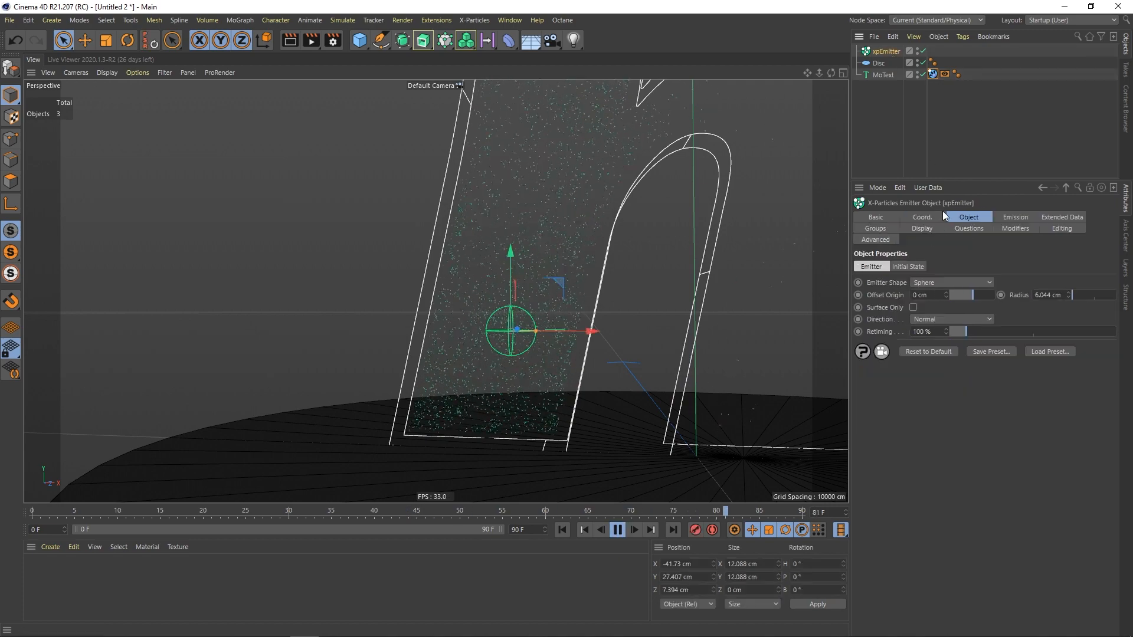
left_click(1008, 217)
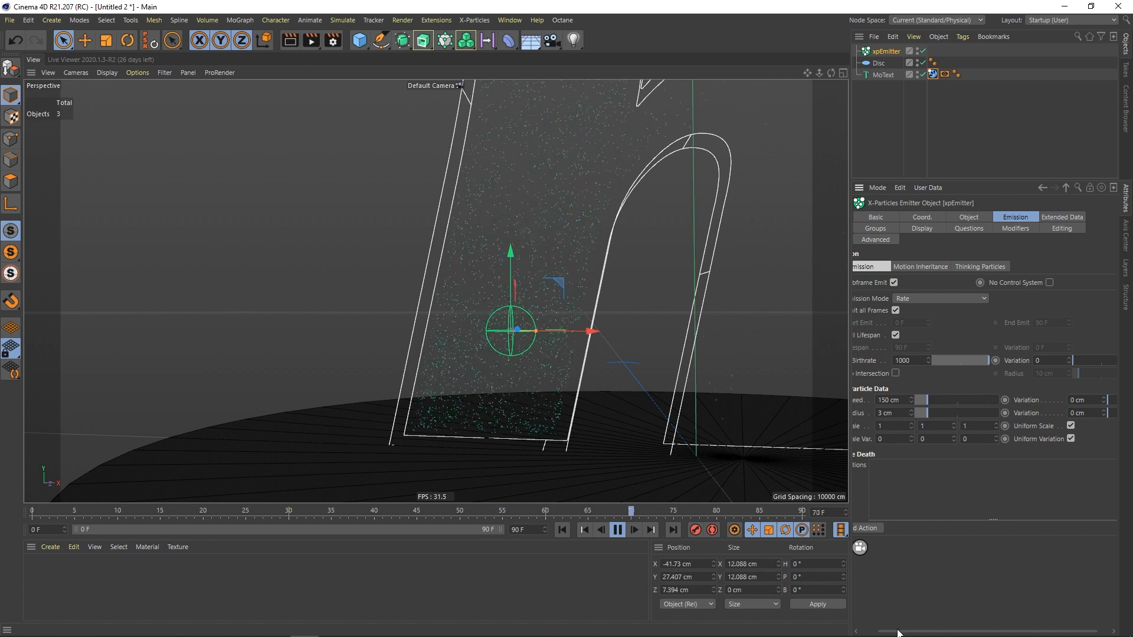
left_click_drag(900, 631, 880, 632)
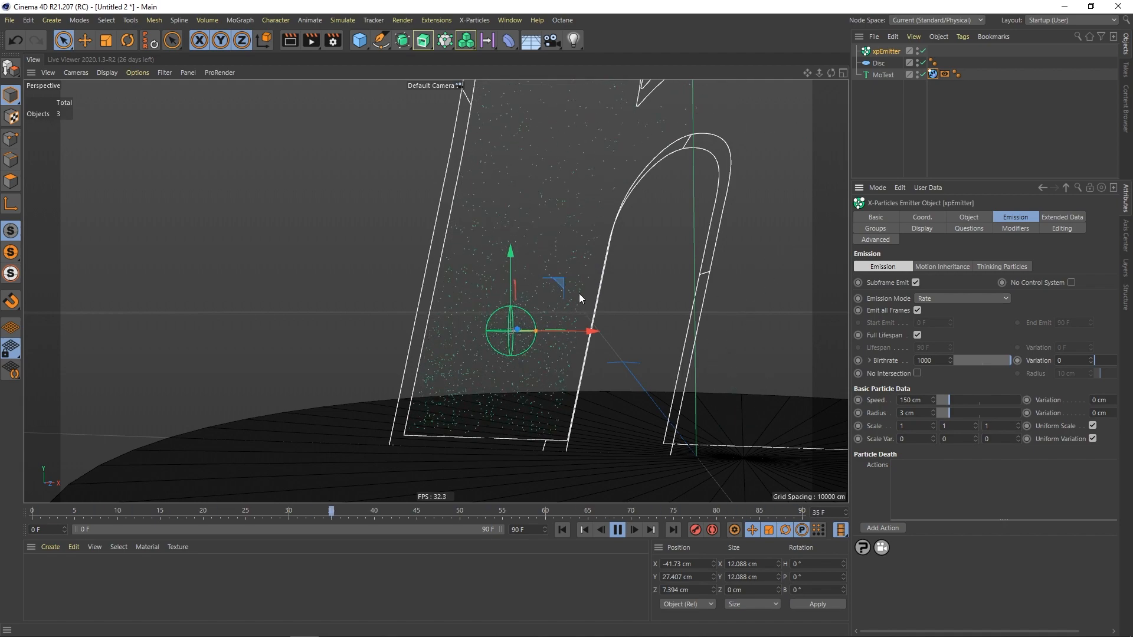
left_click(922, 228)
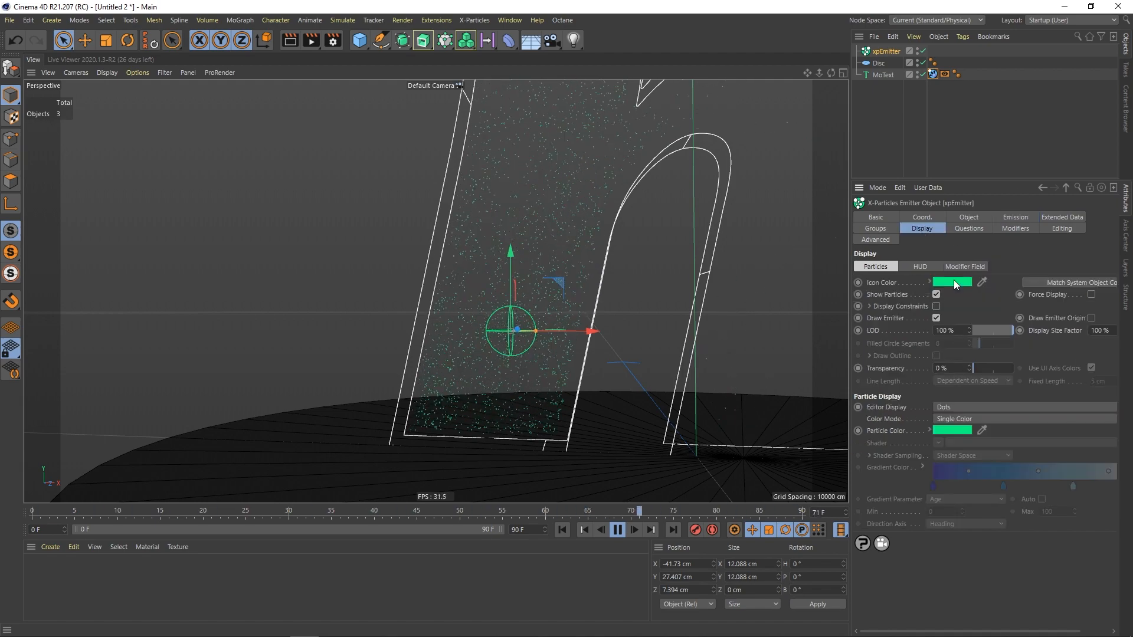
left_click(969, 408)
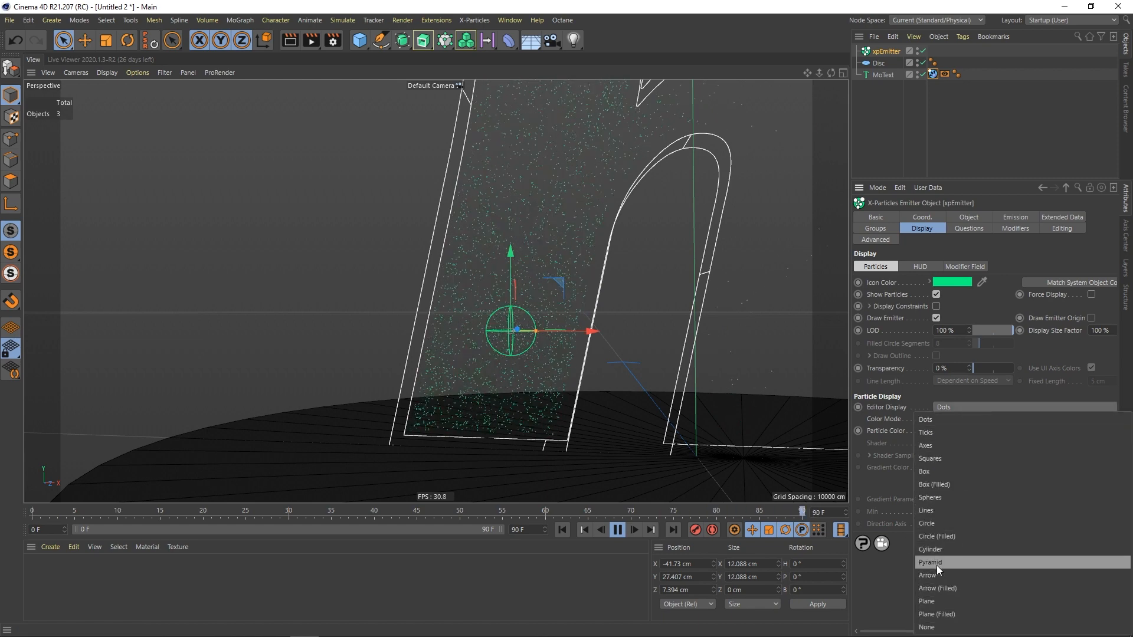
key("Escape")
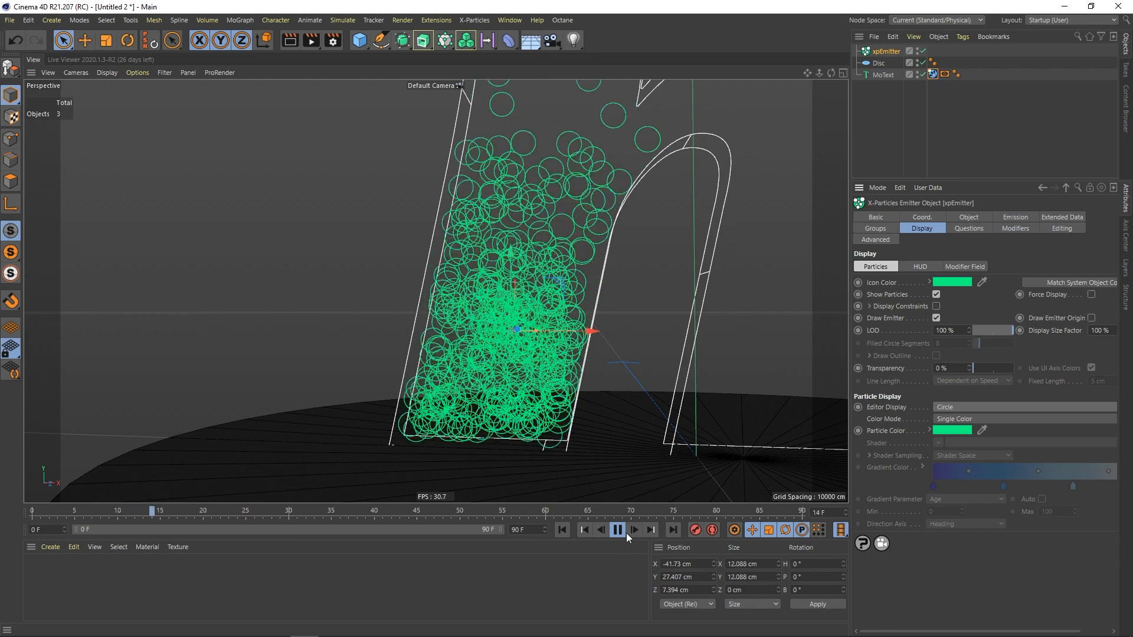
left_click(615, 531)
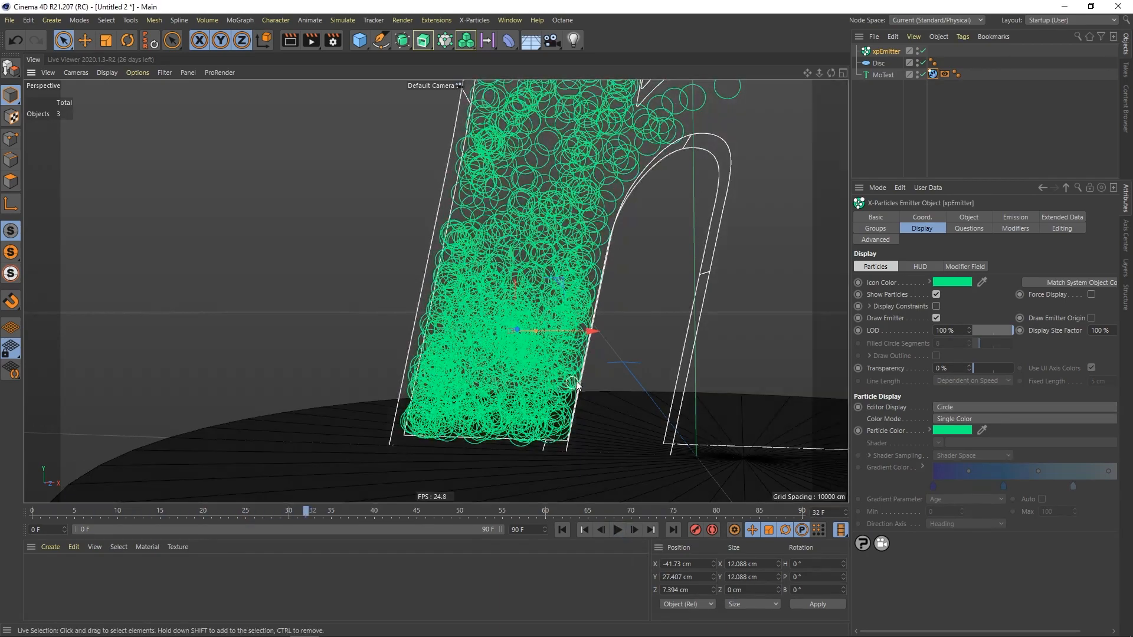
Step: Set the emitter's particle radius to 1.5 cm and play the simulation from the start
mouse_move(573, 402)
left_mouse_down("alt")
mouse_move(556, 387)
mouse_move(556, 359)
left_mouse_up("alt")
right_click_drag(556, 359, 480, 399, "alt")
mouse_move(481, 399)
left_mouse_down("alt")
mouse_move(487, 375)
mouse_move(511, 401)
mouse_move(509, 446)
left_mouse_up("alt")
right_click_drag(506, 389, 525, 387, "alt")
left_click_drag(525, 387, 570, 361, "alt")
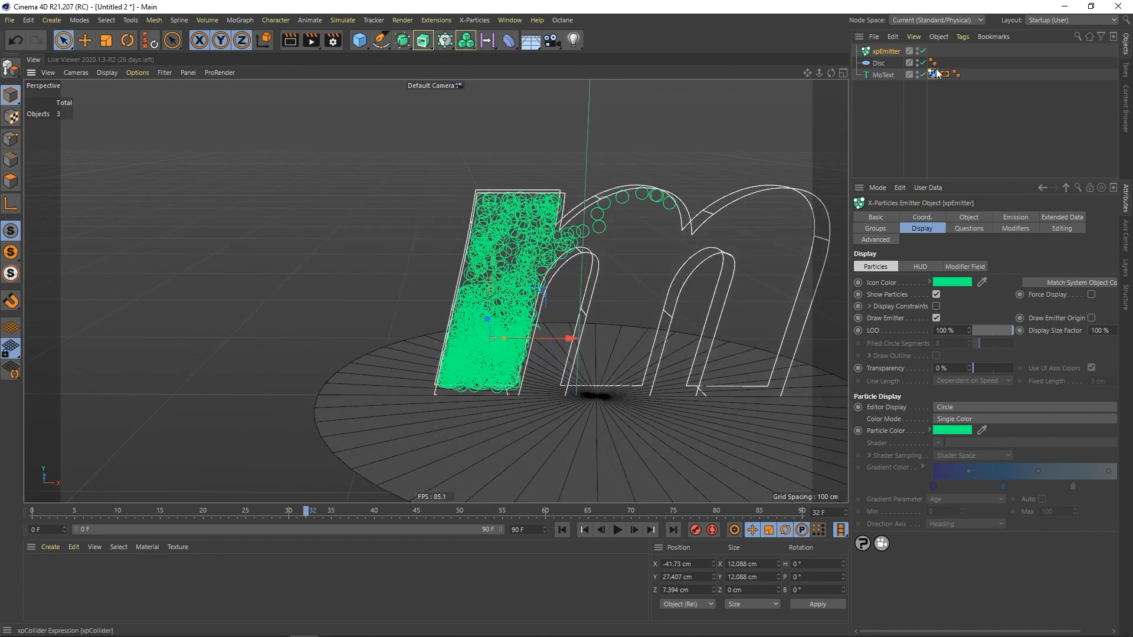
left_click(1006, 216)
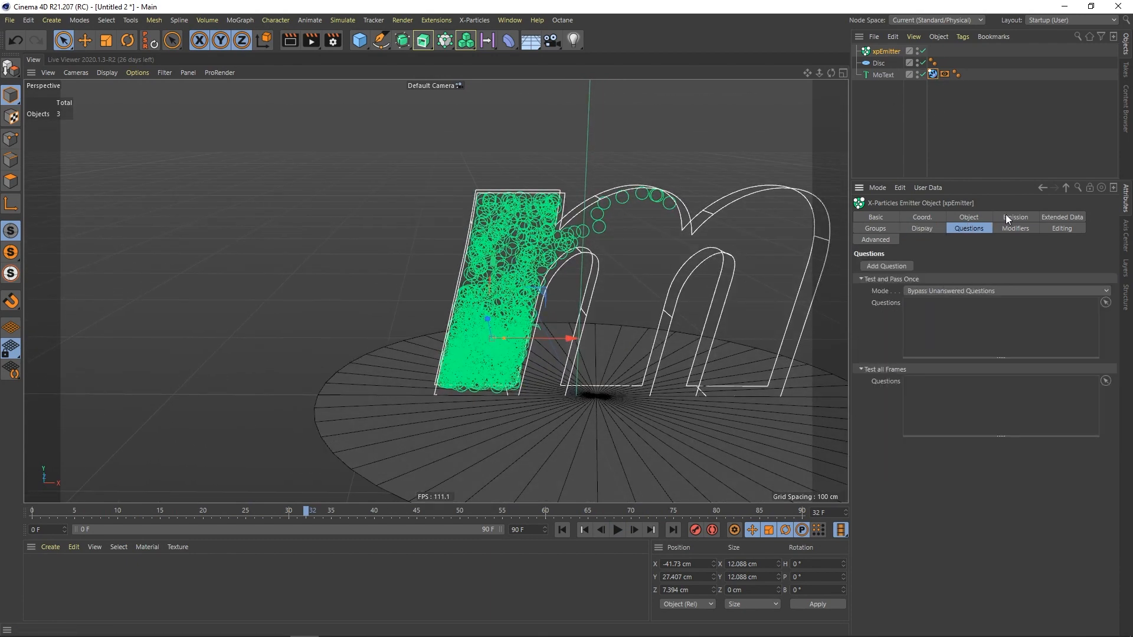
type("1.5")
key("Return")
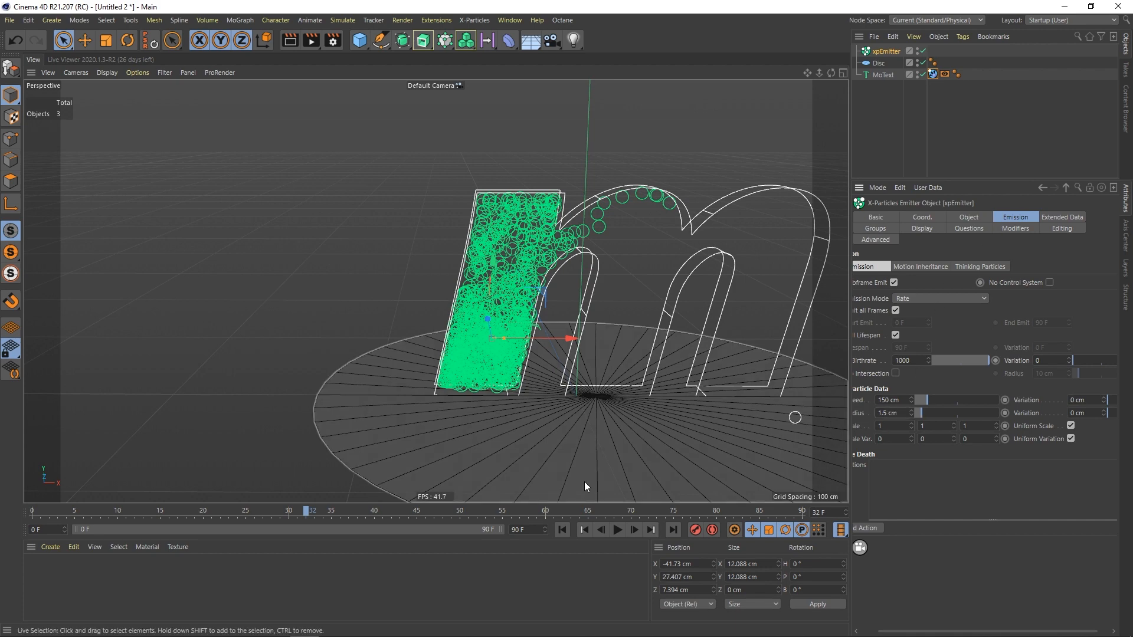
left_click(562, 530)
left_click(617, 530)
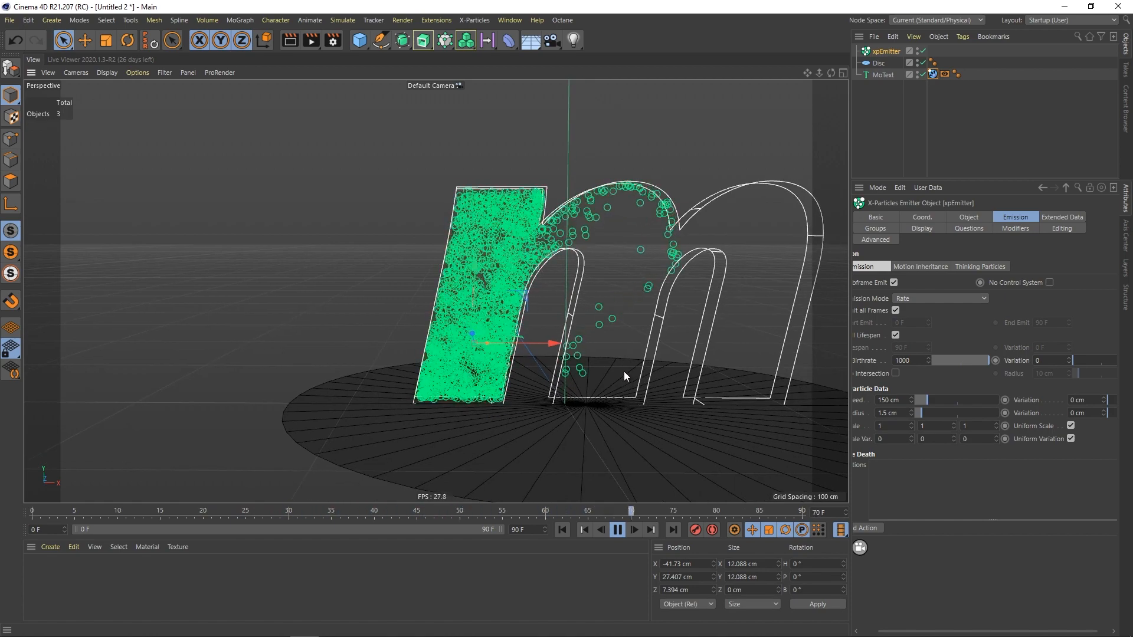
Step: Reduce the emitter's particle radius to 1.3 cm during playback, then stop and return to the first frame
left_click_drag(900, 414, 862, 414)
key("BackSpace")
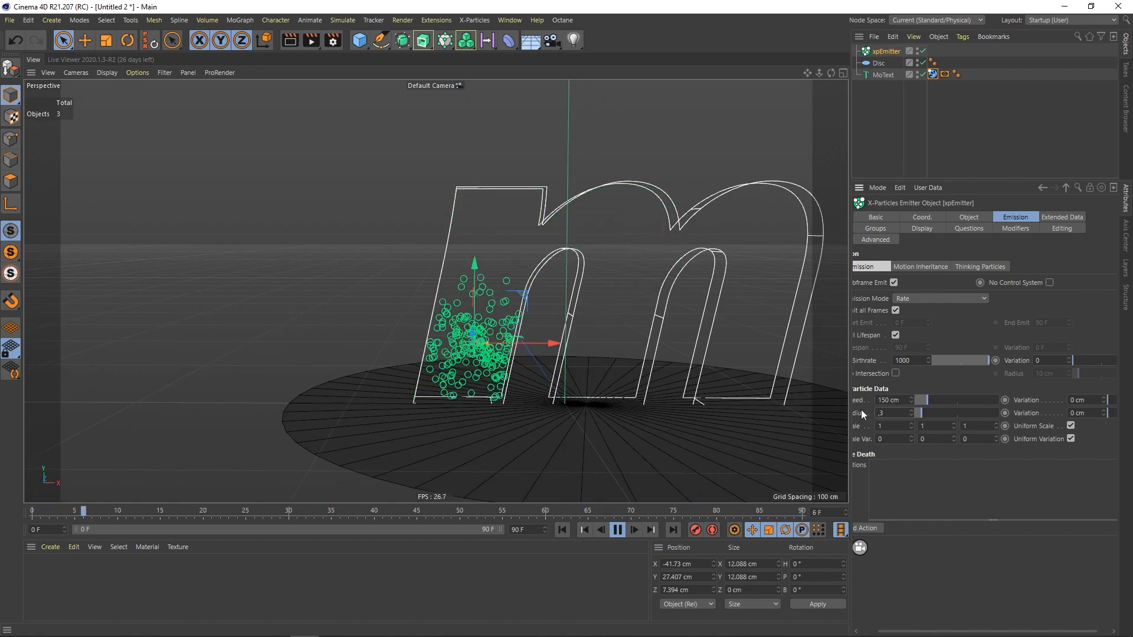
type("1.3")
key("Return")
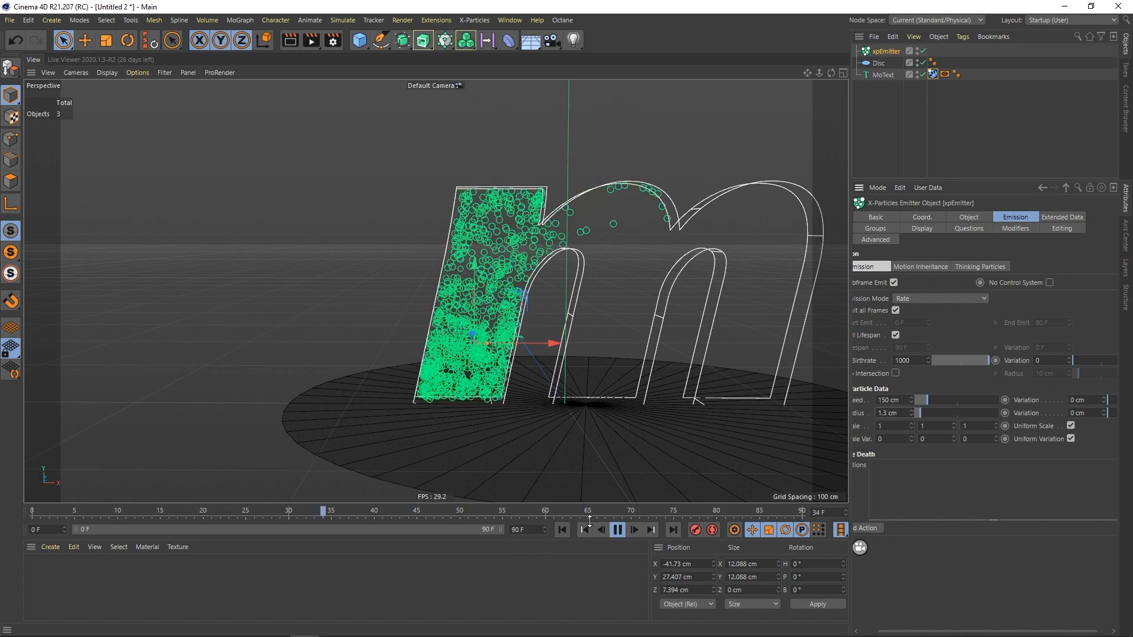
left_click(608, 532)
left_click(562, 531)
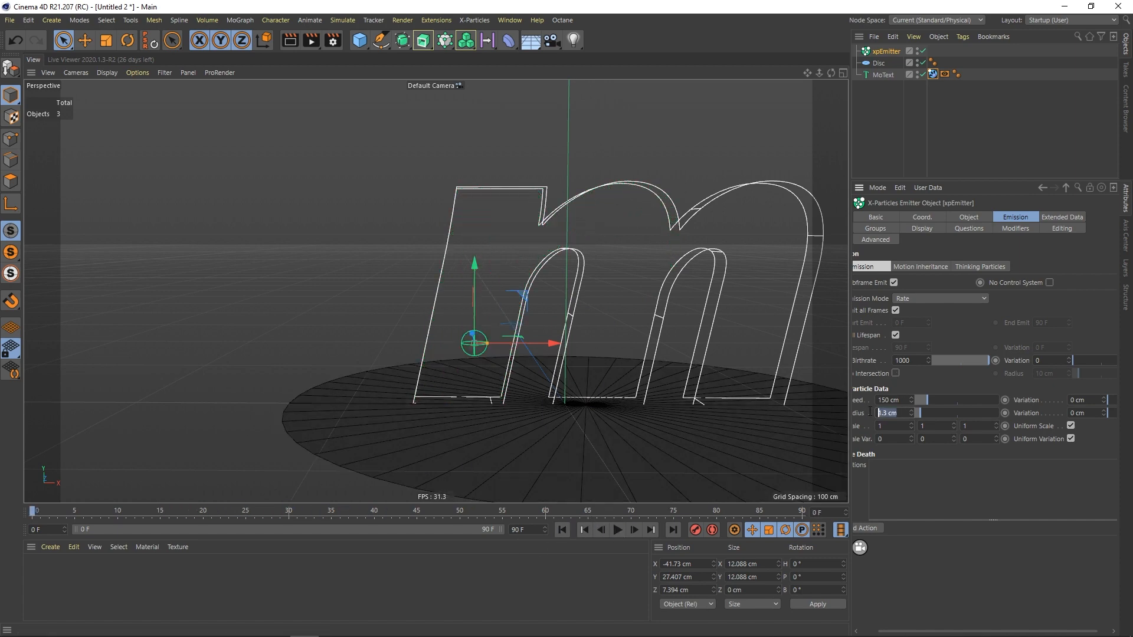
Step: Try a particle radius of 0.5 cm on the emitter and play the simulation
type("0.5")
key("Return")
left_click(615, 530)
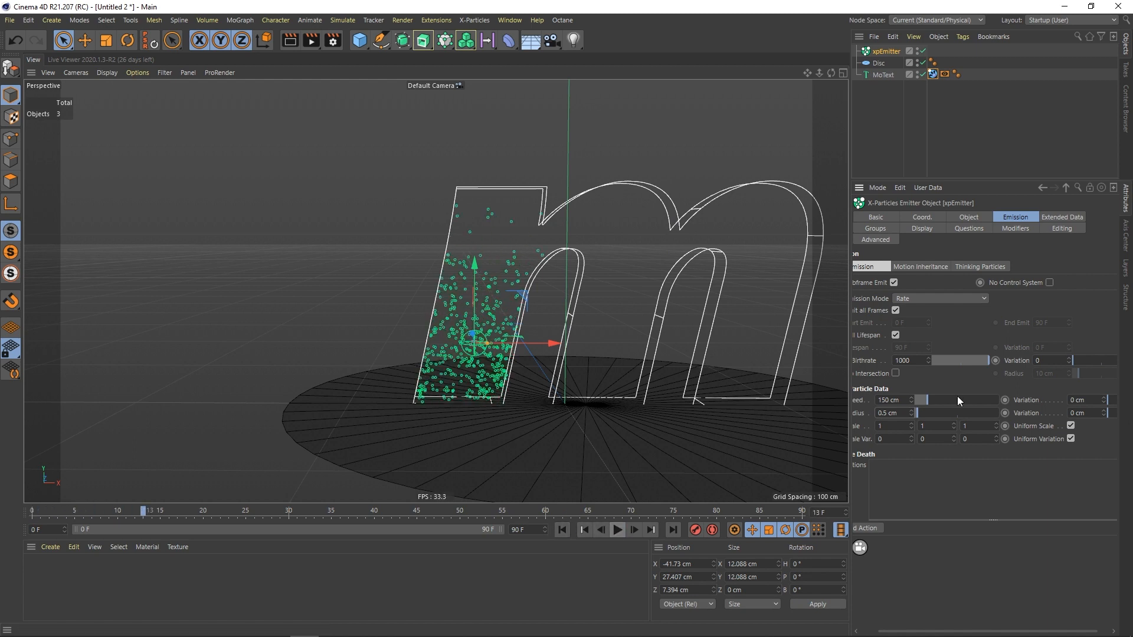
Step: Set the emitter's particle radius back to 1.3 cm and replay the simulation from the start
left_click(890, 416)
type("1")
type("0.3")
left_click_drag(890, 416, 874, 415)
key("Return")
left_click(563, 529)
left_click(616, 529)
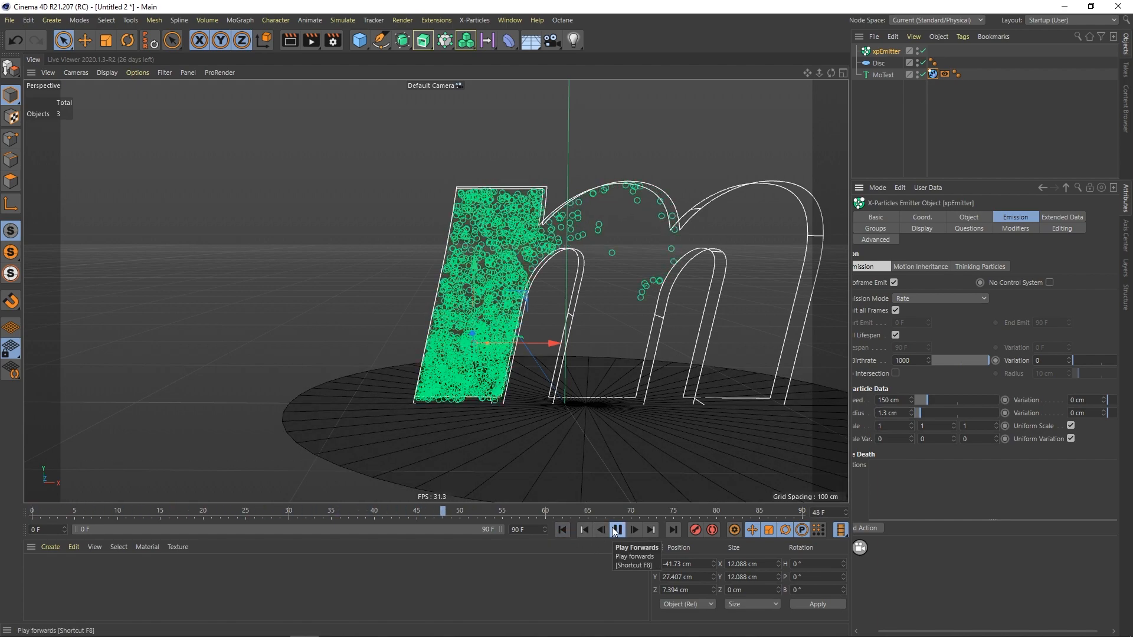
left_click(617, 529)
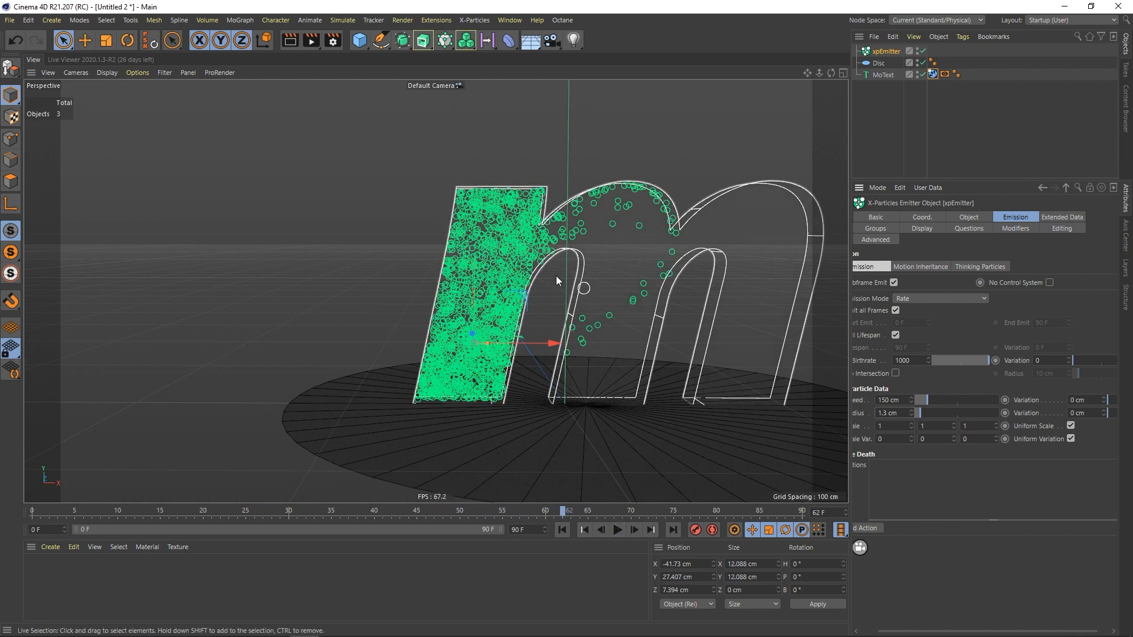
Step: Add an xpFluidFX modifier to the scene
left_click_drag(562, 444, 526, 422, "alt")
left_click(382, 278)
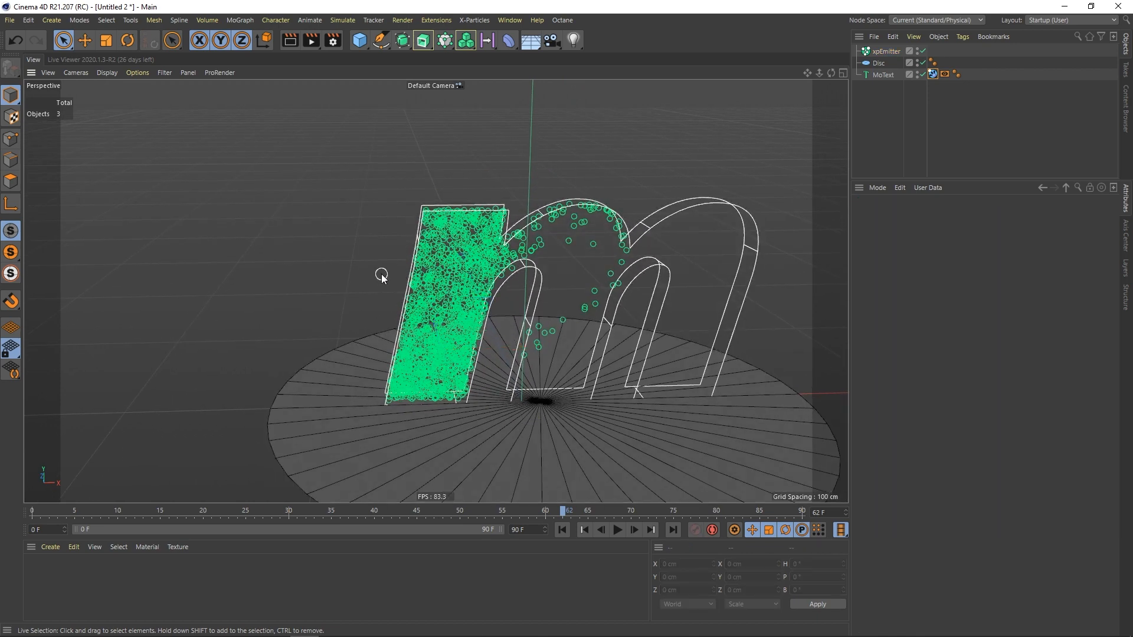
key("shift+c")
type("fluid")
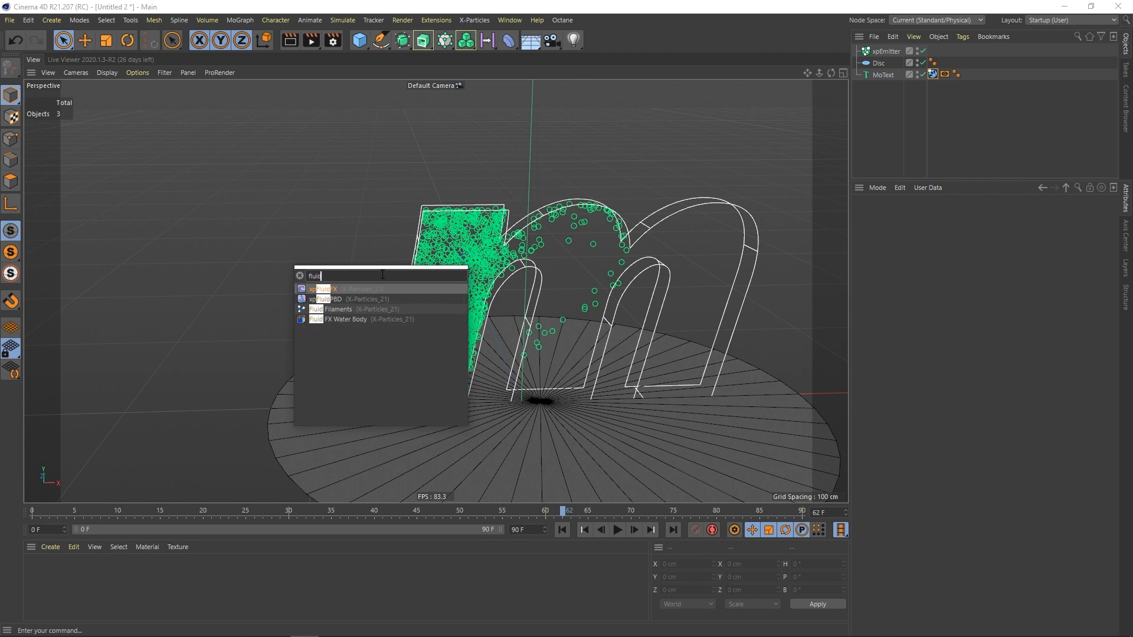
left_click(337, 290)
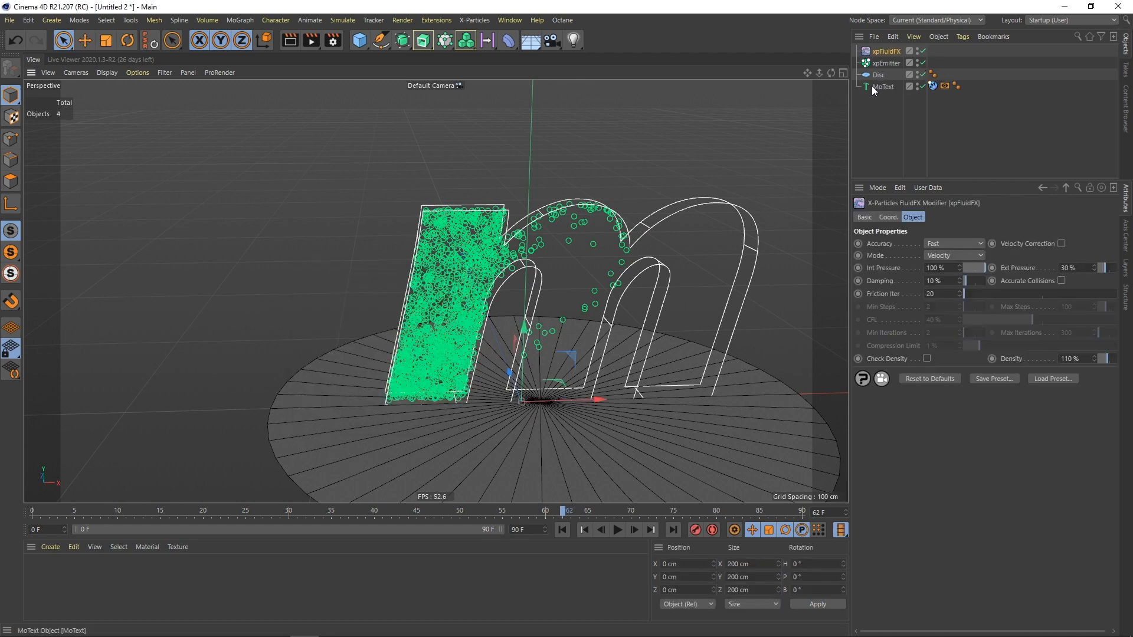
Step: Play the simulation from the start and view how the FluidFX particles move inside the letter
left_click(587, 530)
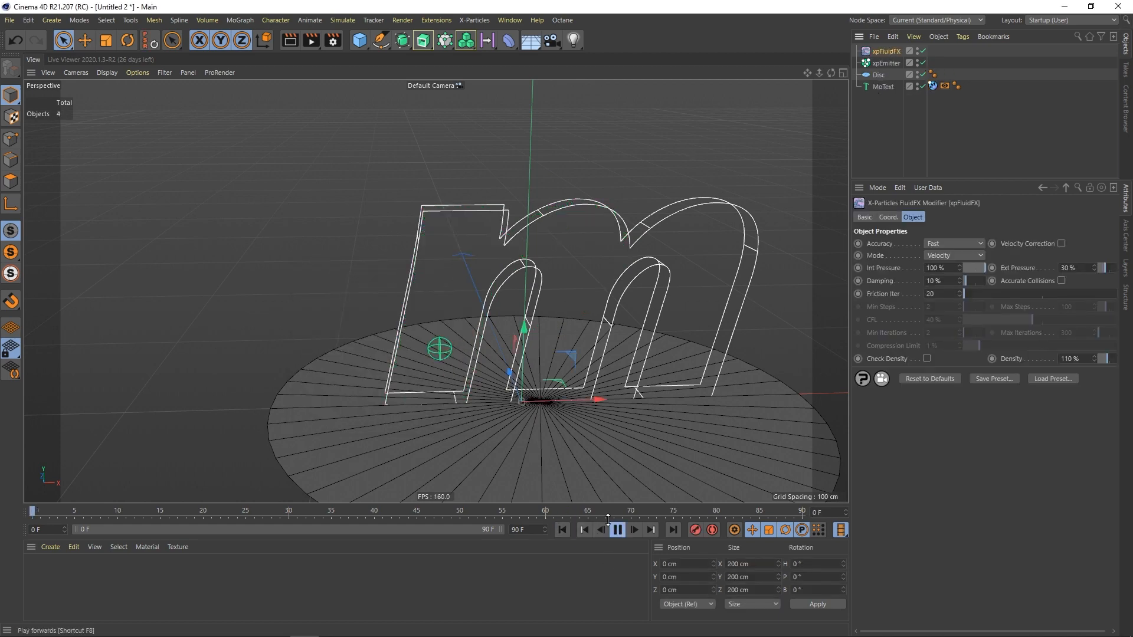
left_click_drag(488, 411, 481, 390, "alt")
scroll(484, 410, "up", 2)
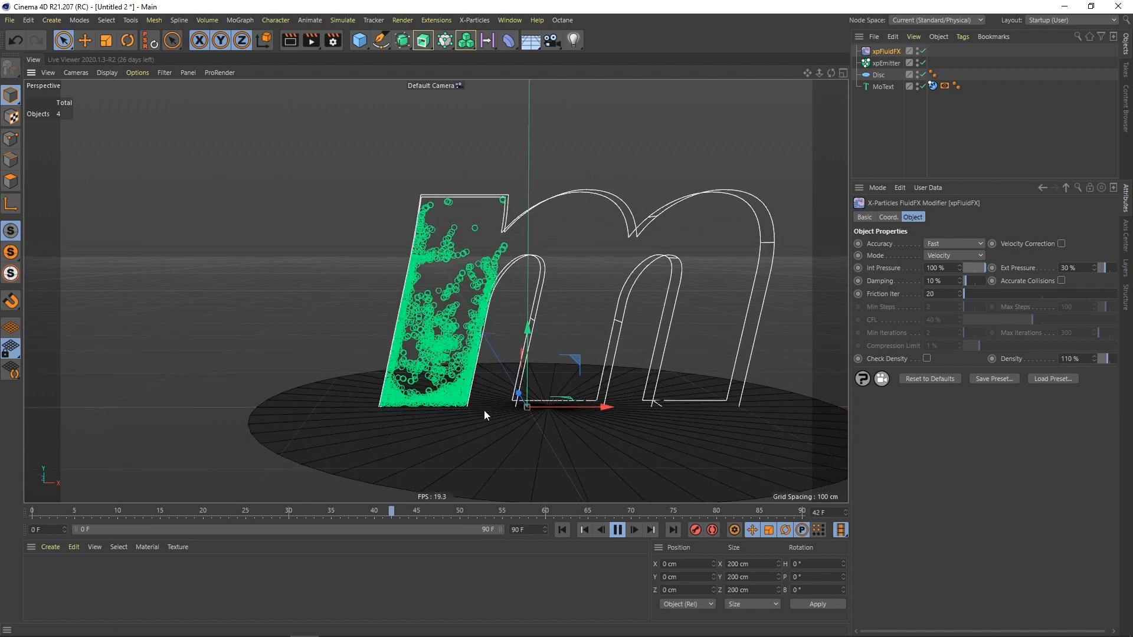
left_click(618, 530)
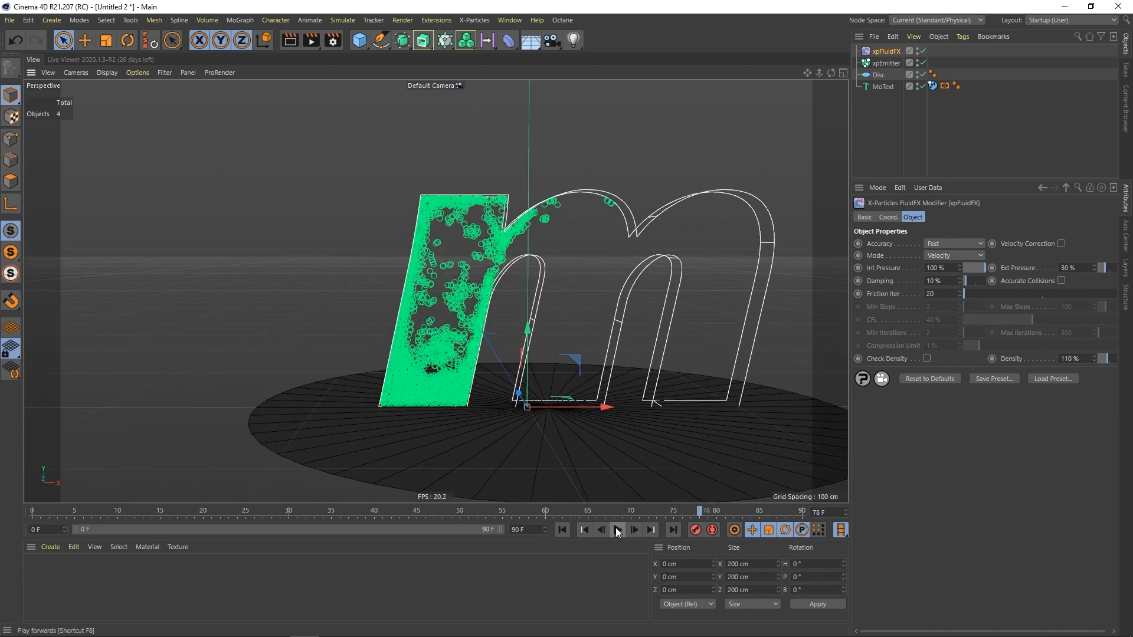
Step: Add an xpGravity modifier and move it beside the letter, to about X -179 cm and Y 98 cm
left_click(384, 315)
key("shift+c")
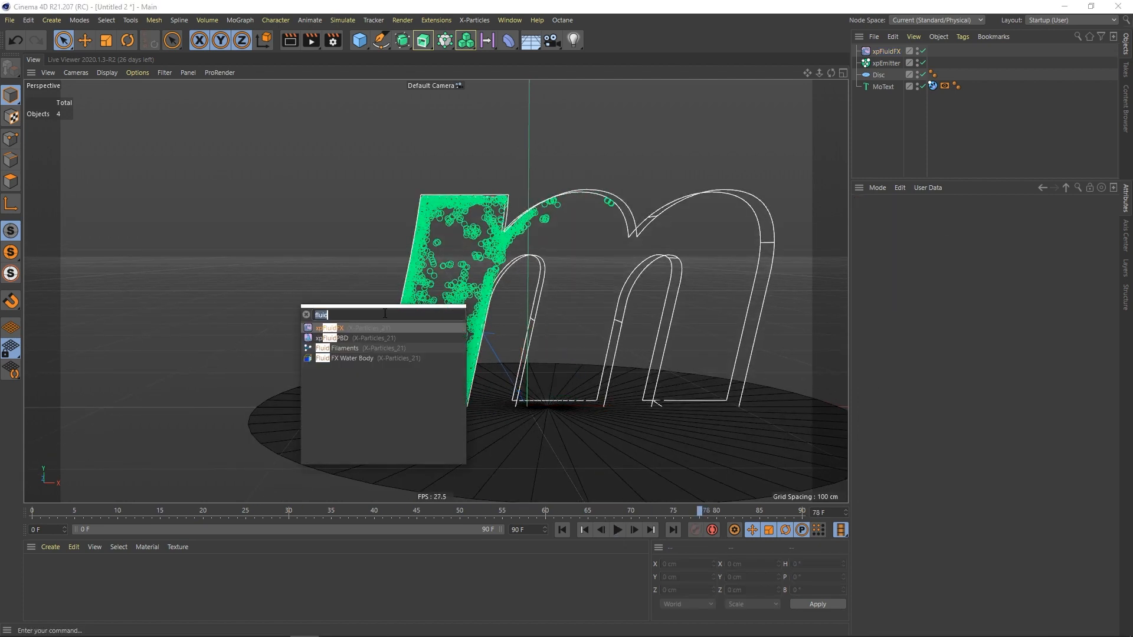
type("gravi")
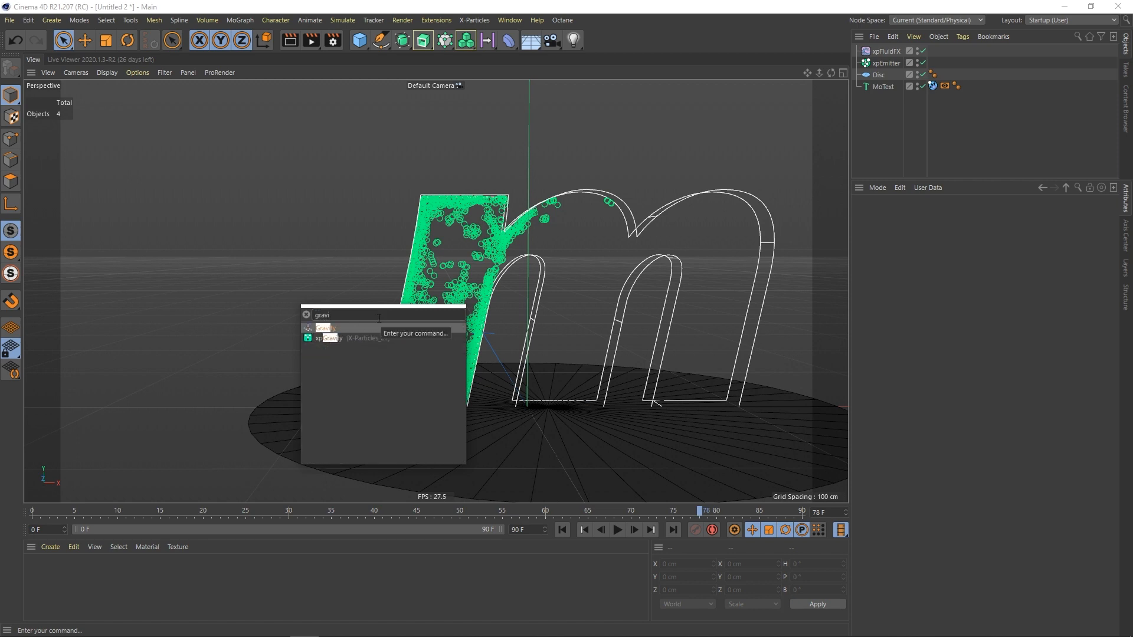
left_click(337, 337)
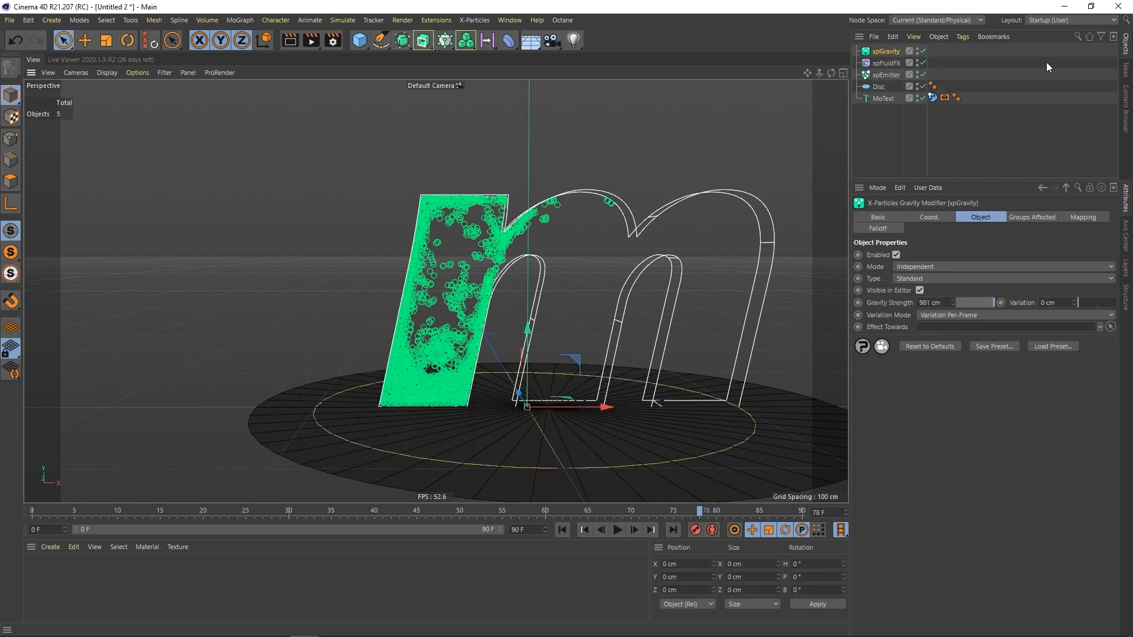
left_click_drag(576, 364, 218, 203)
left_click(197, 147)
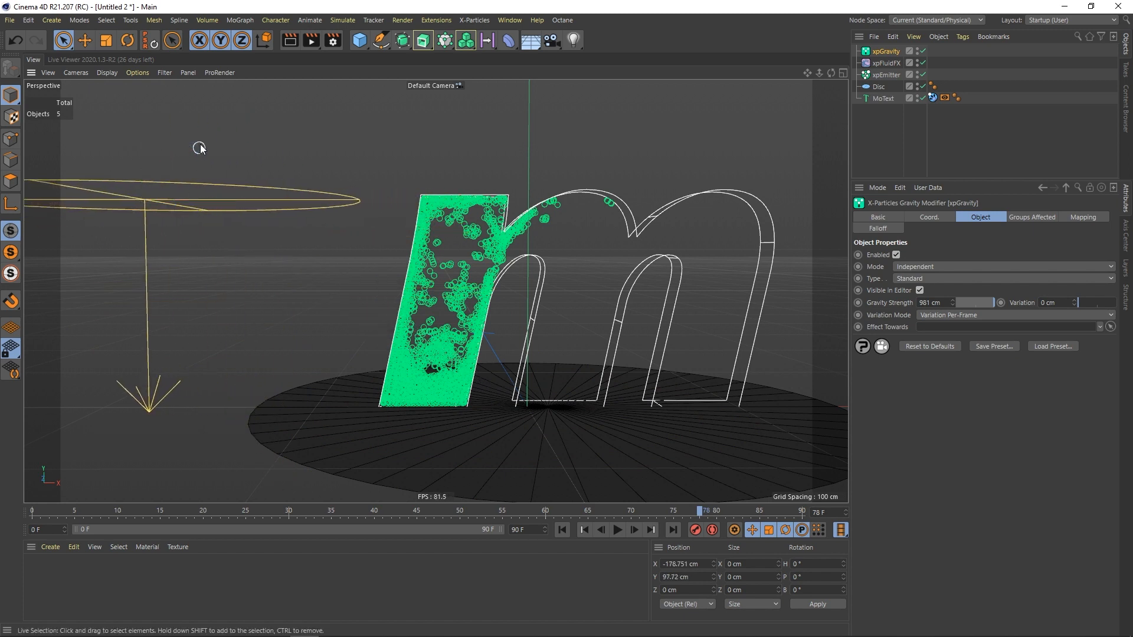
Step: Play the simulation from the start and examine how the fluid settles in the letter's first stem under gravity
left_click(563, 530)
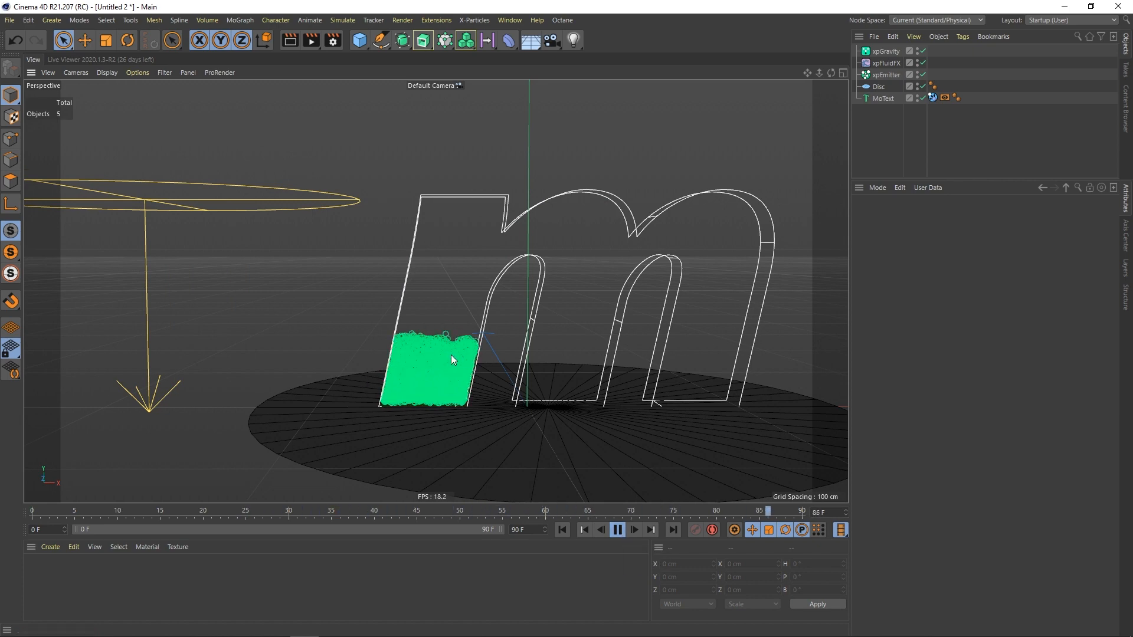
left_click_drag(476, 403, 515, 438, "alt")
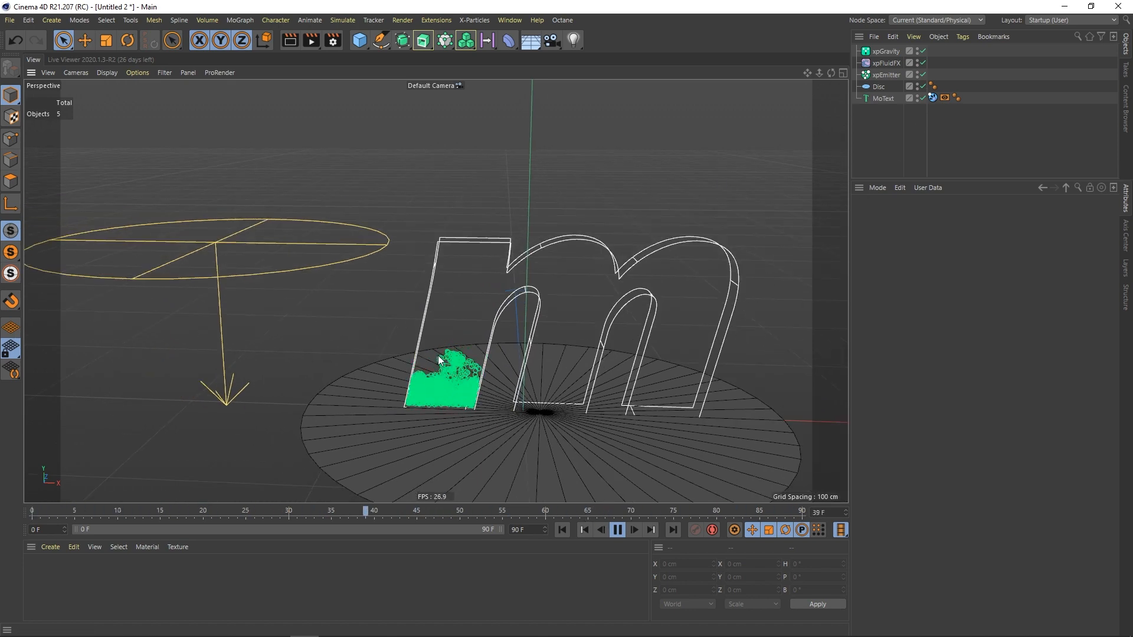
left_click_drag(486, 406, 498, 411, "alt")
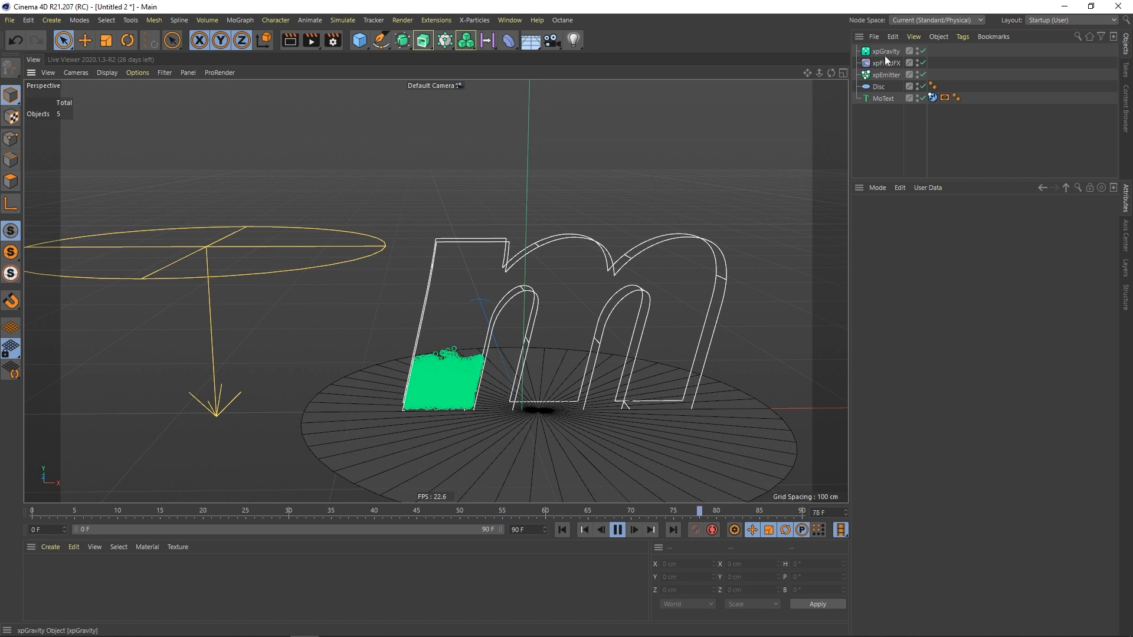
Step: Raise the xpEmitter's Birthrate to 3000, watch the simulation play and pause it
left_click(886, 73)
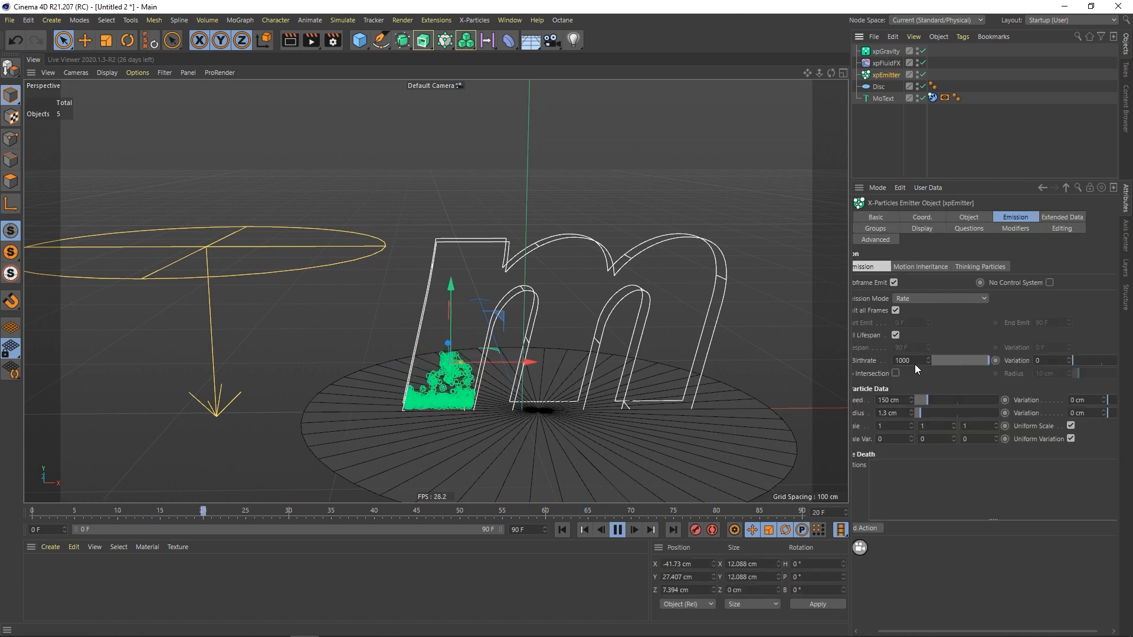
left_click_drag(915, 362, 882, 365)
type("3000")
key("Return")
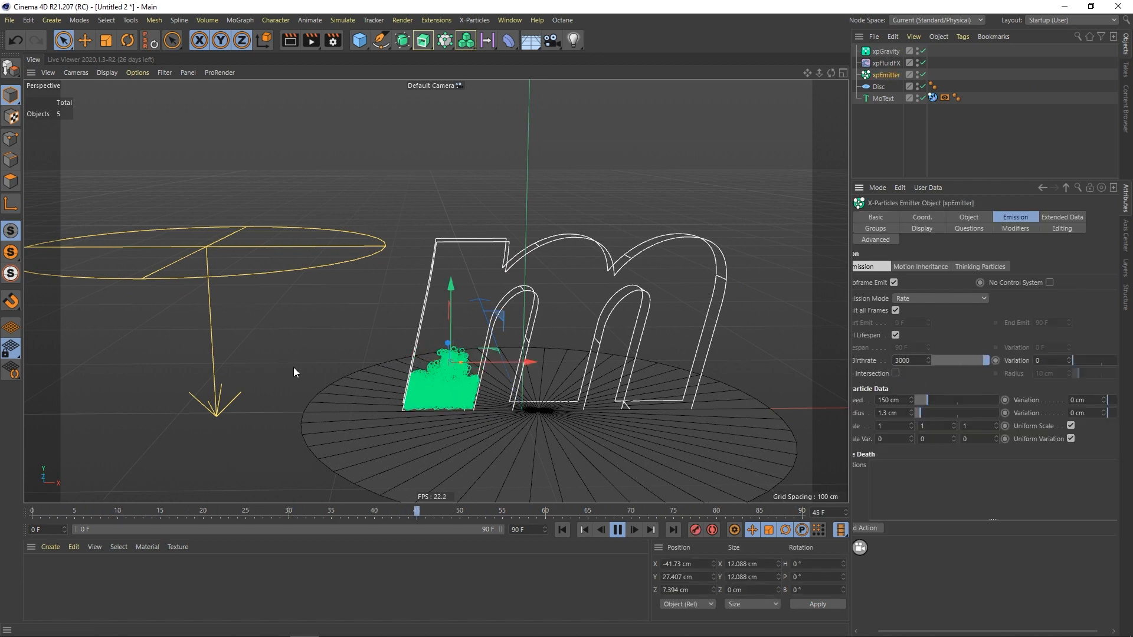
left_click_drag(502, 412, 501, 416, "alt")
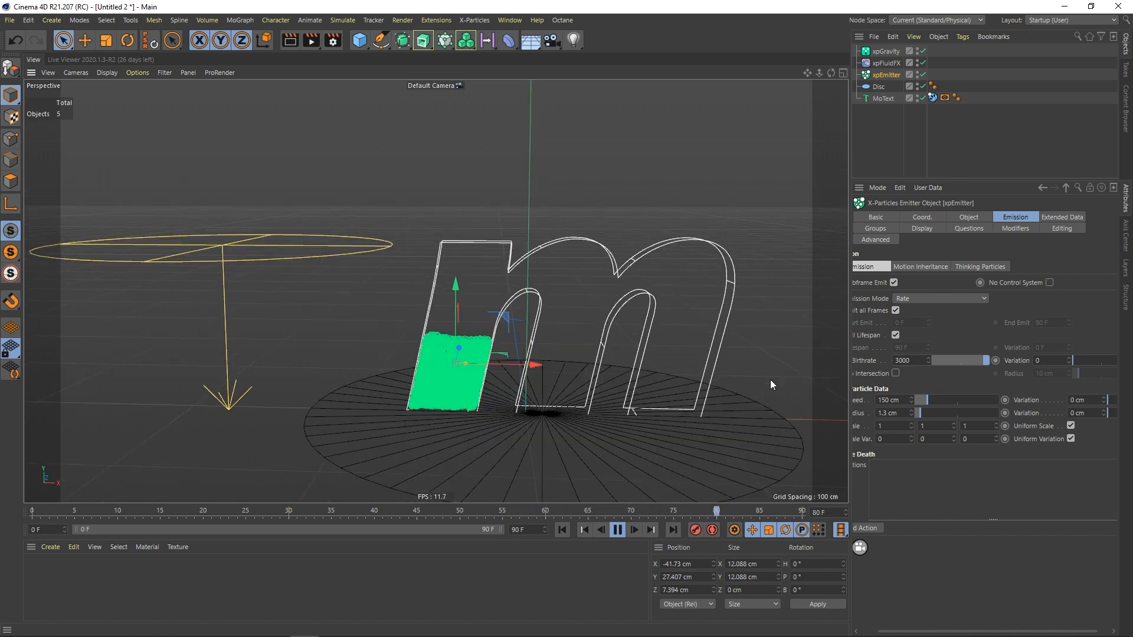
left_click(618, 530)
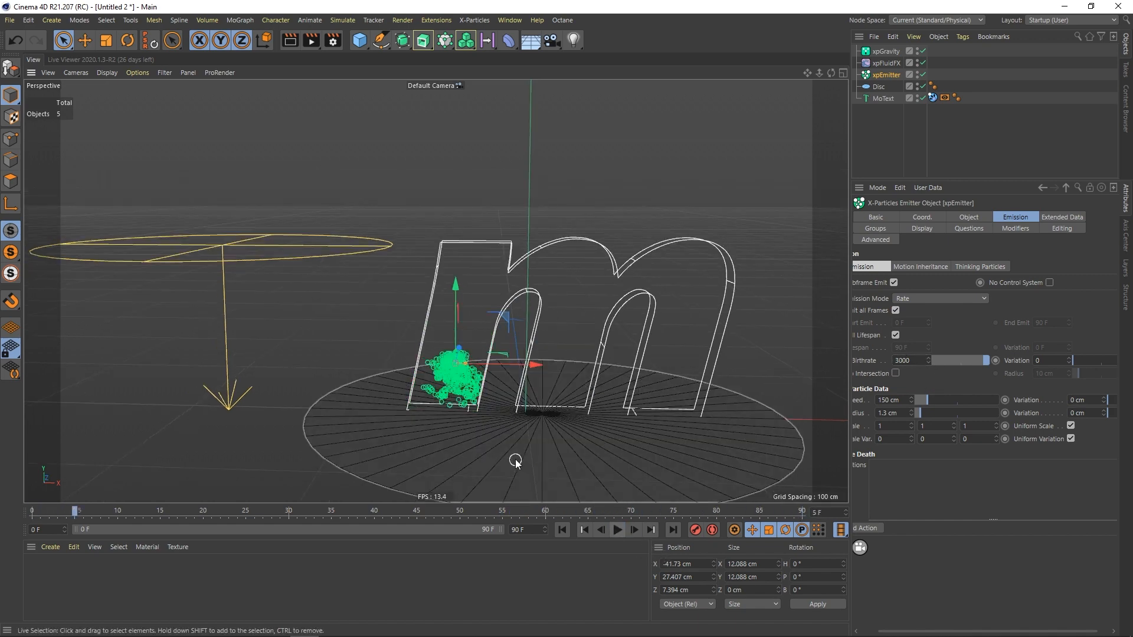
left_click_drag(516, 460, 501, 441, "alt")
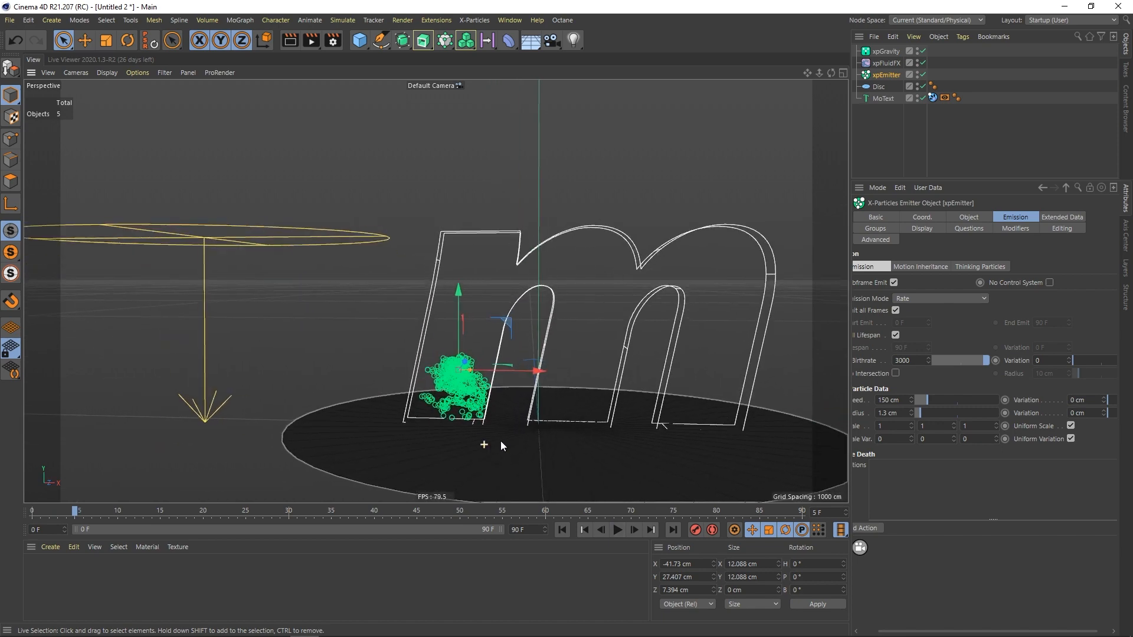
Step: Set the xpEmitter's particle Radius to 1.5 cm and return the simulation to the first frame
middle_click_drag(519, 442, 528, 441, "alt")
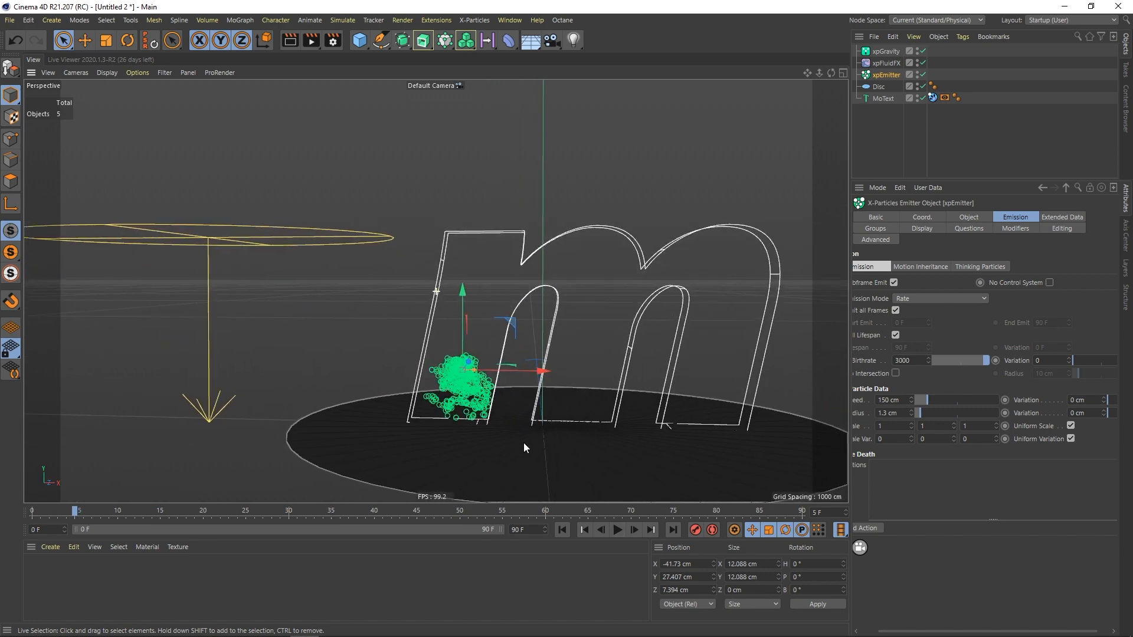
type("1")
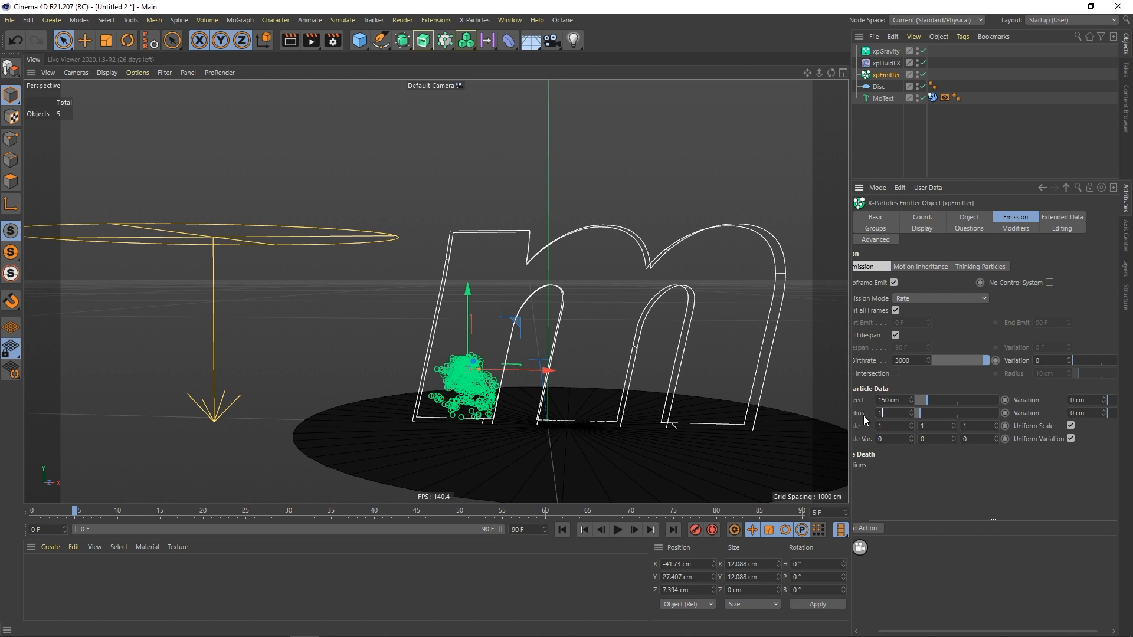
type(".5")
key("Return")
left_click(563, 531)
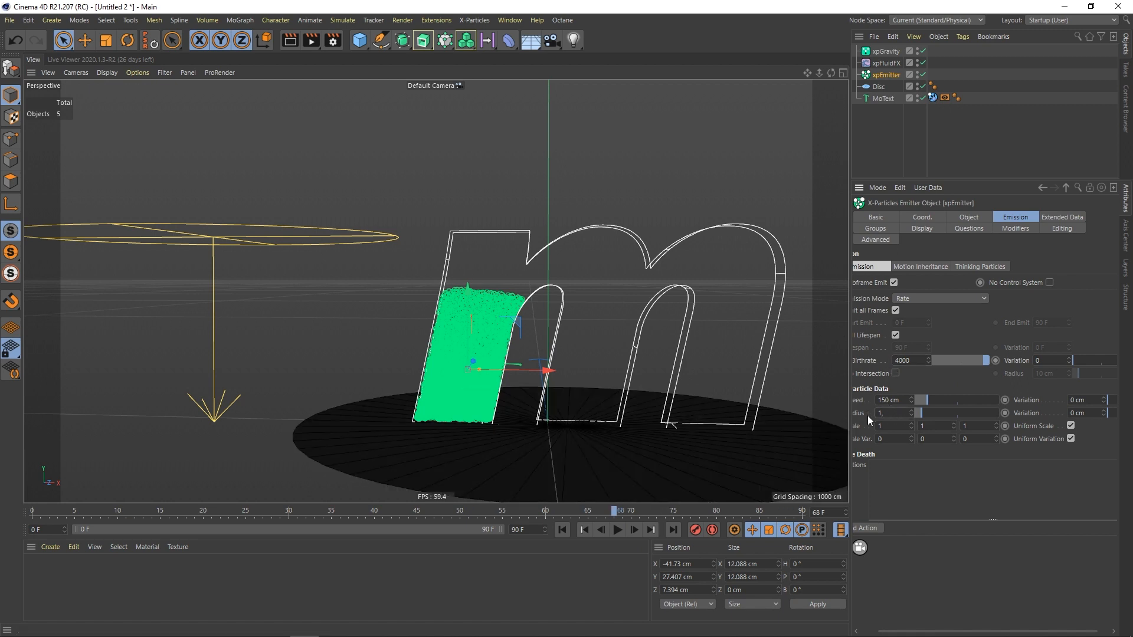
Step: Set the xpEmitter's Birthrate to 4000 and Radius to 1.7 cm, and replay the simulation to check the fill
key("Return")
left_click(590, 530)
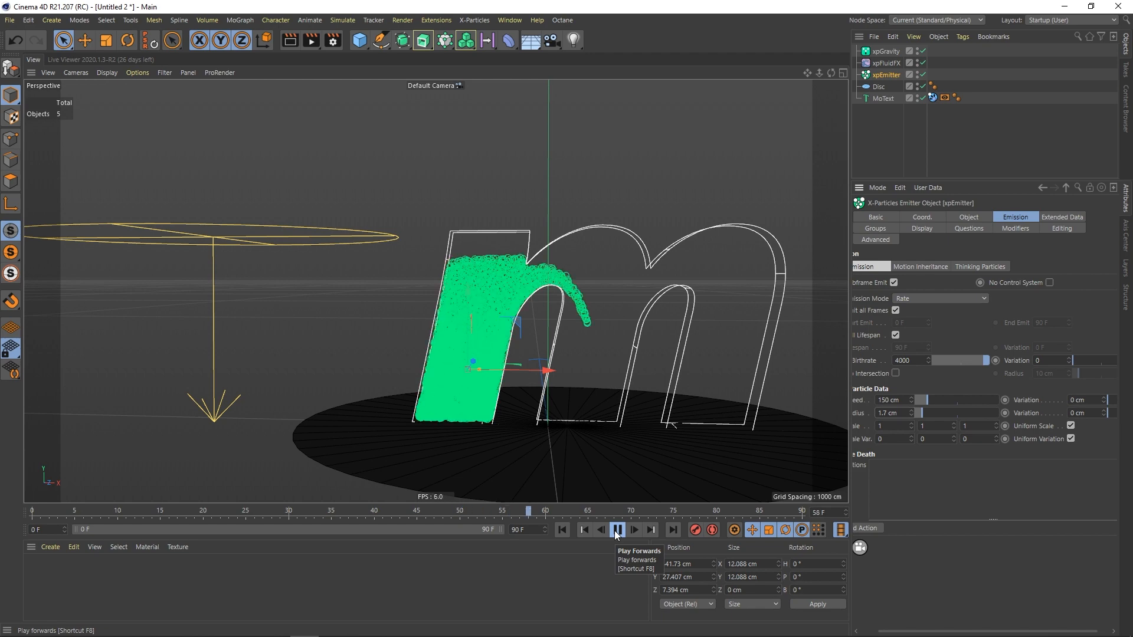
left_click(616, 530)
left_click_drag(465, 326, 528, 295, "alt")
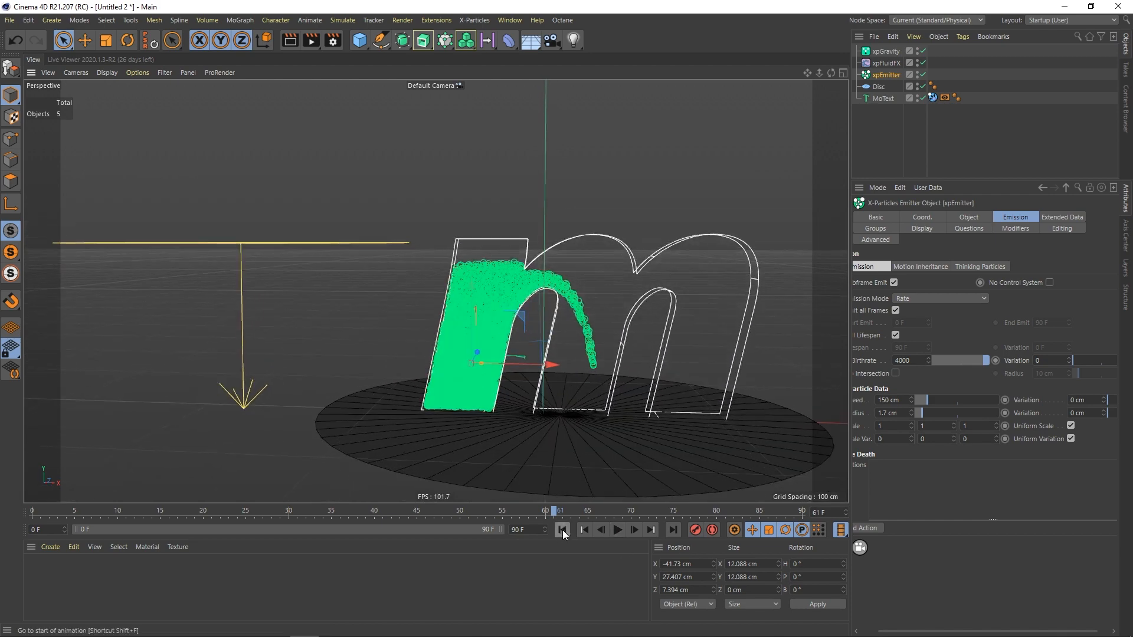
Step: Add an xpTurbulence modifier to the scene by searching the commands for "turb"
left_click(879, 127)
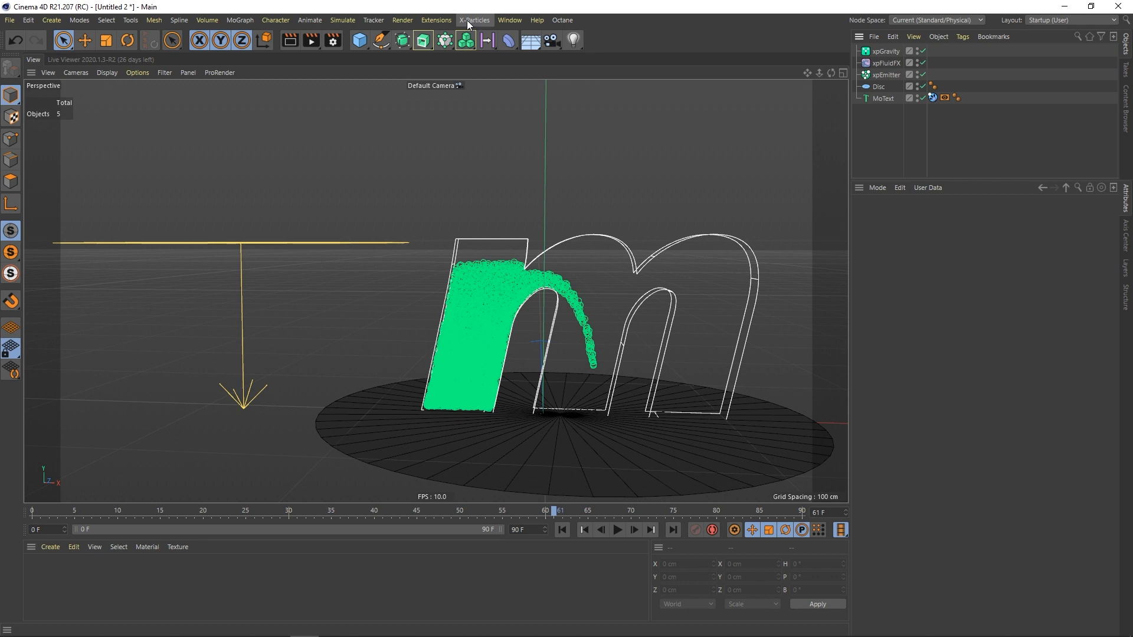
key("shift+c")
type("turb")
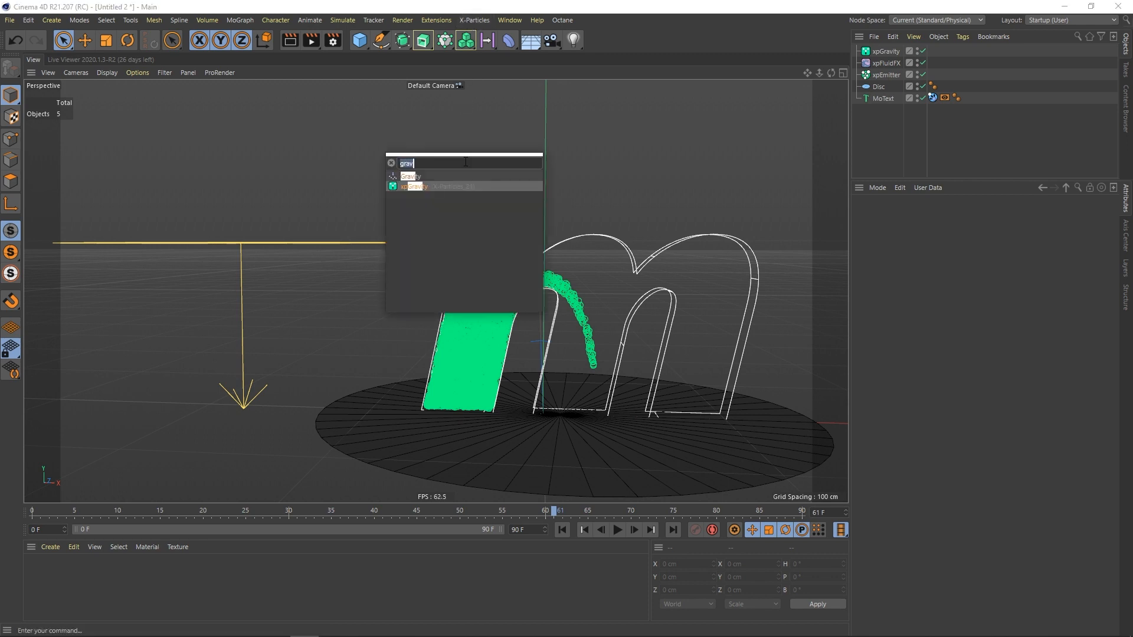
left_click(426, 187)
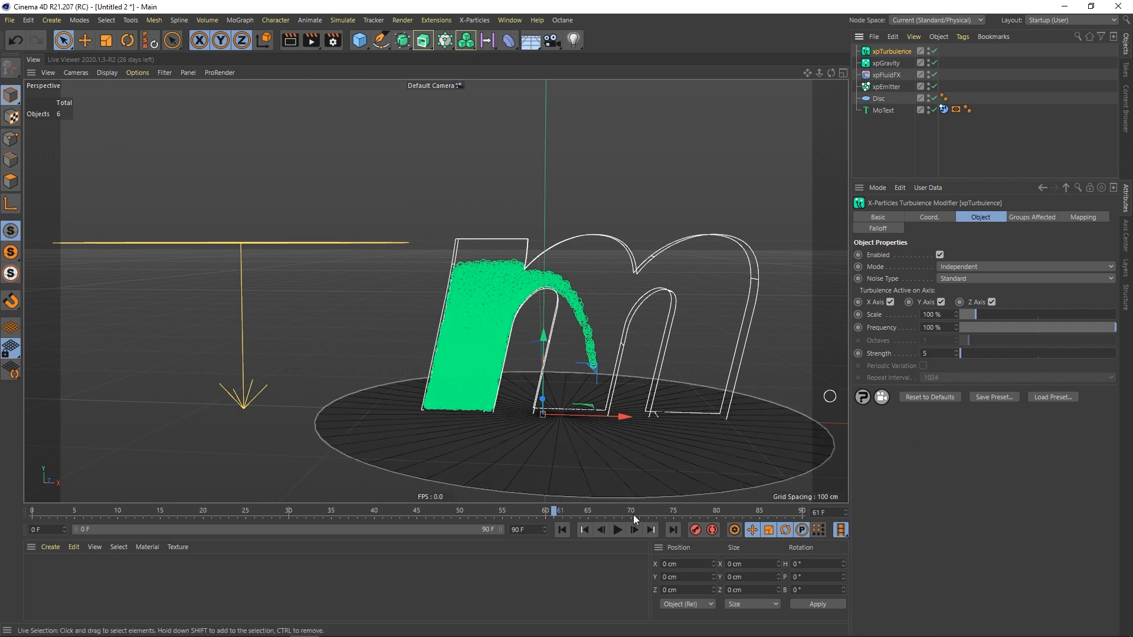
Step: Set the xpTurbulence Strength to 500 and play the simulation from the first frame
left_click(562, 530)
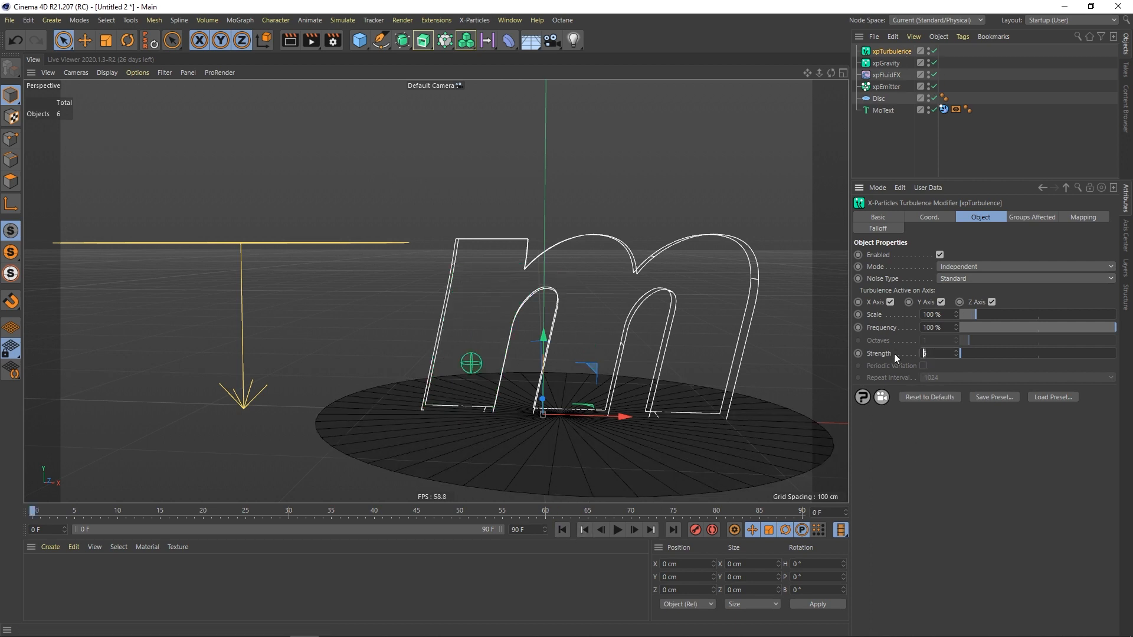
type("00")
key("Return")
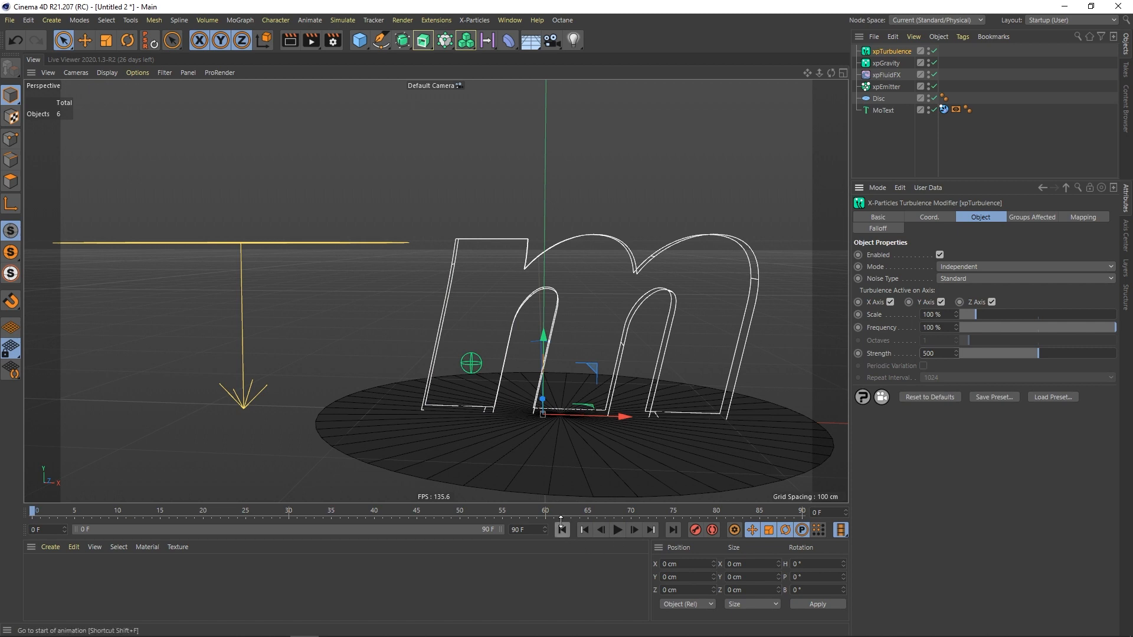
left_click(617, 530)
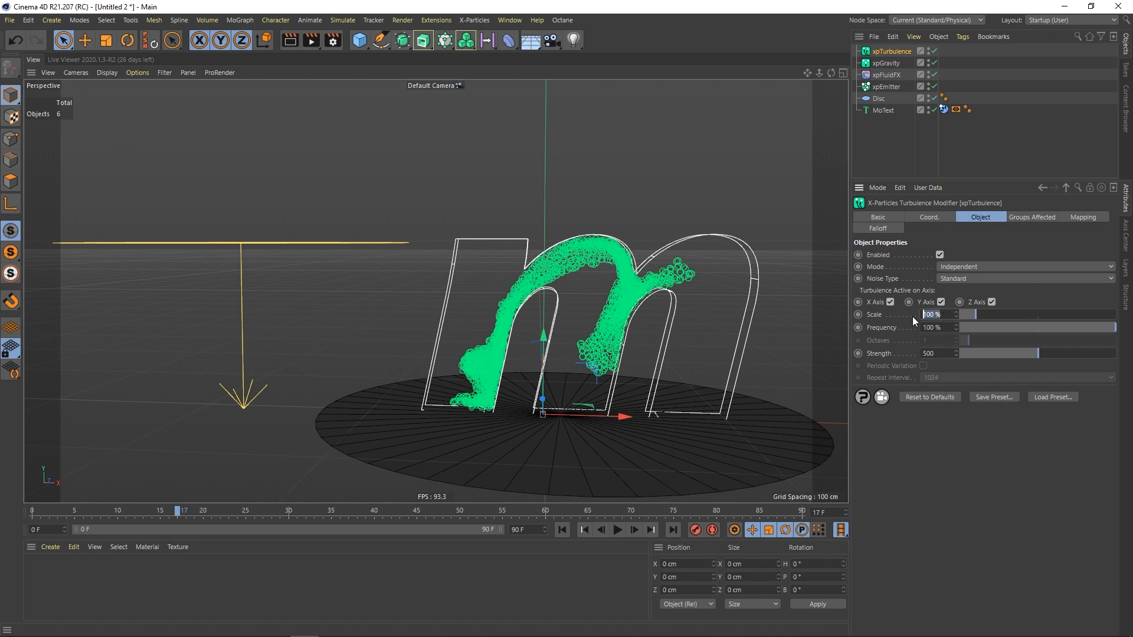
Step: Set the xpTurbulence Scale to 25% and replay the simulation from the start
type("25")
key("Return")
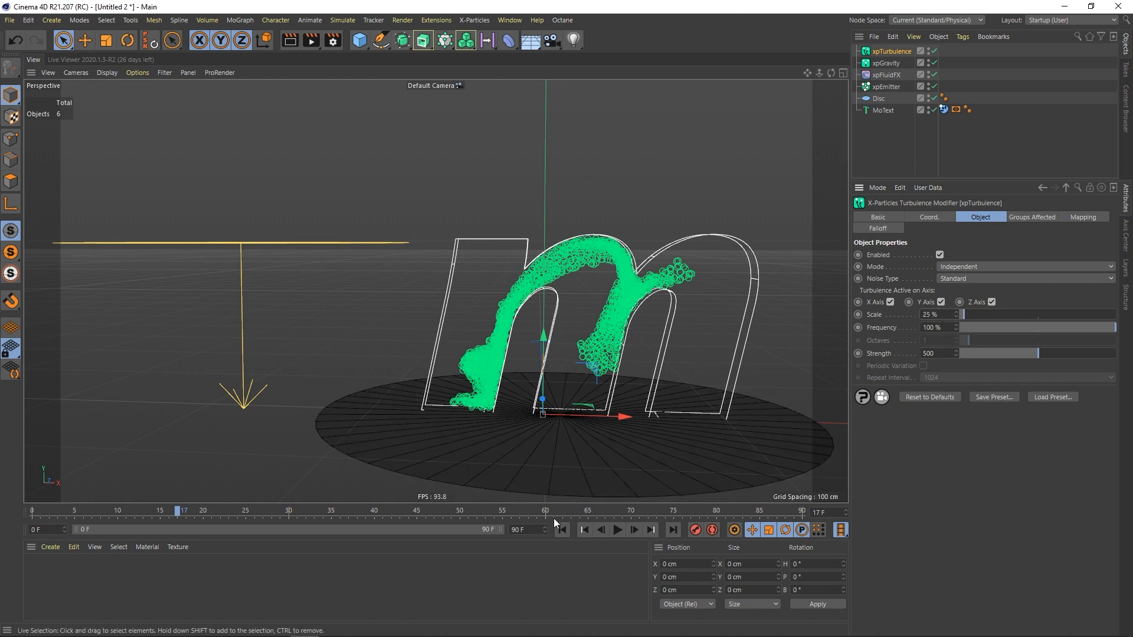
left_click(563, 530)
left_click(616, 531)
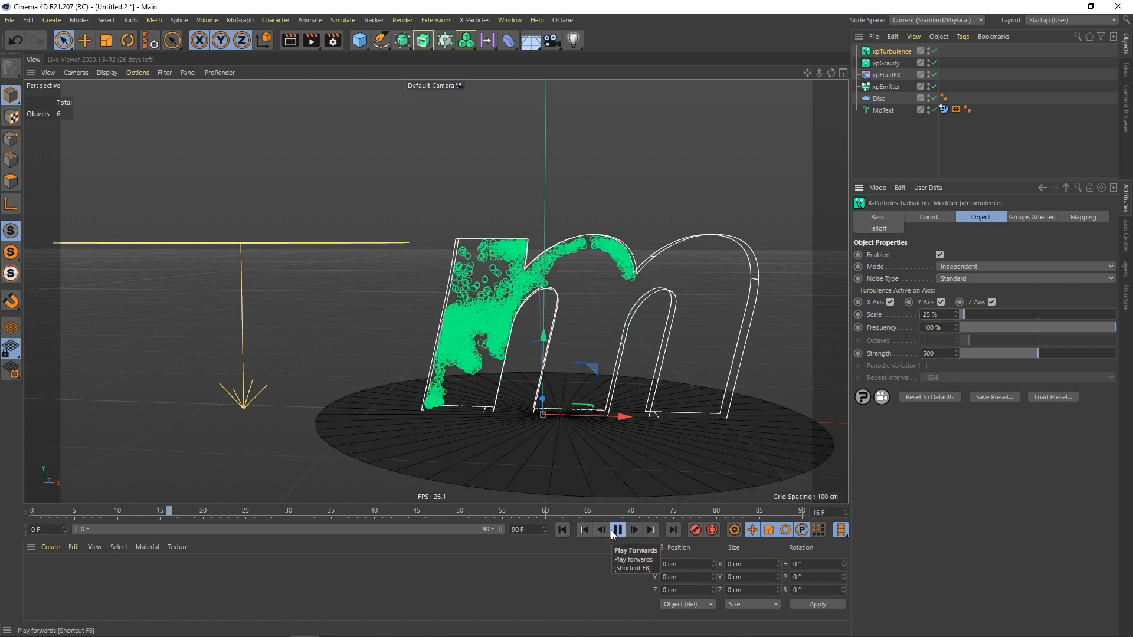
left_click(614, 530)
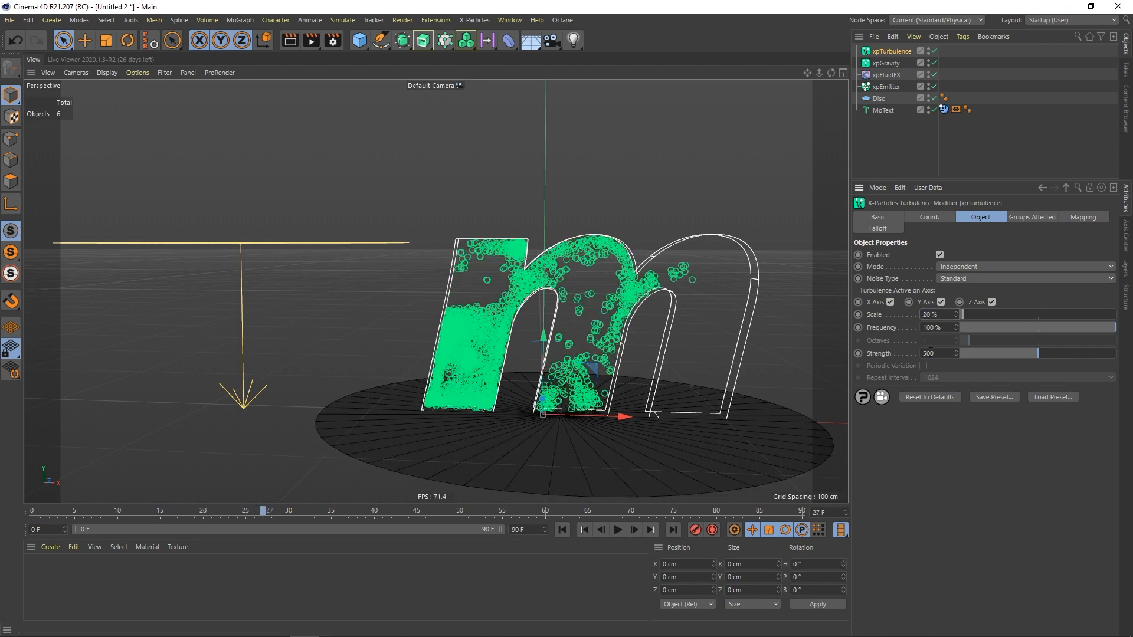
Step: Set the xpTurbulence Scale to 20% and Strength to 100, and replay the simulation from the start
type("100")
key("Return")
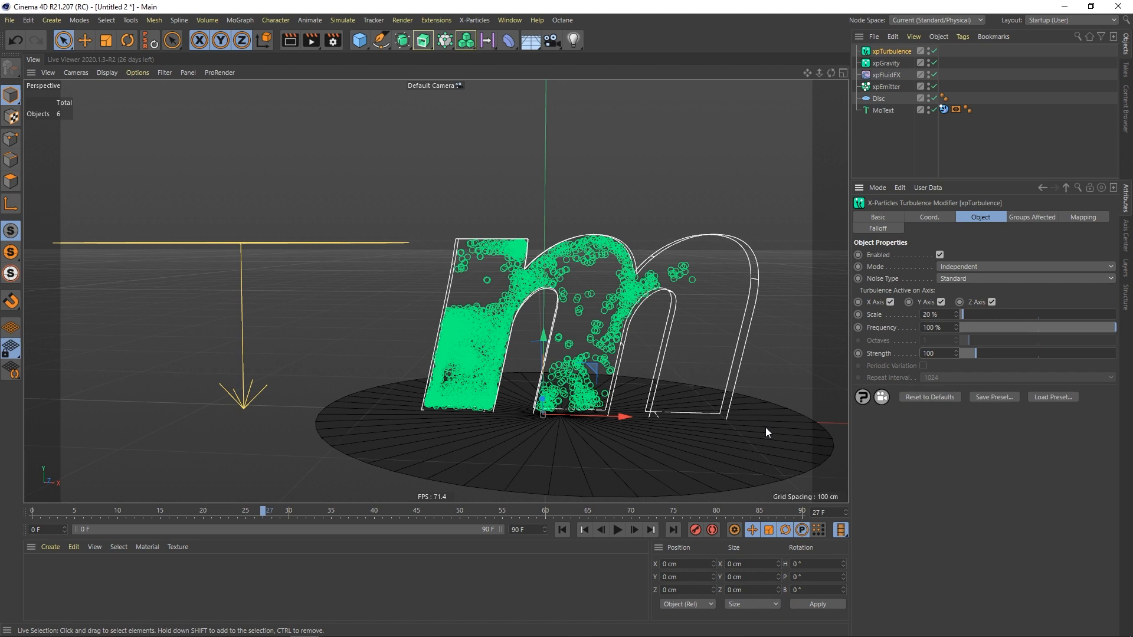
left_click(563, 530)
left_click(618, 530)
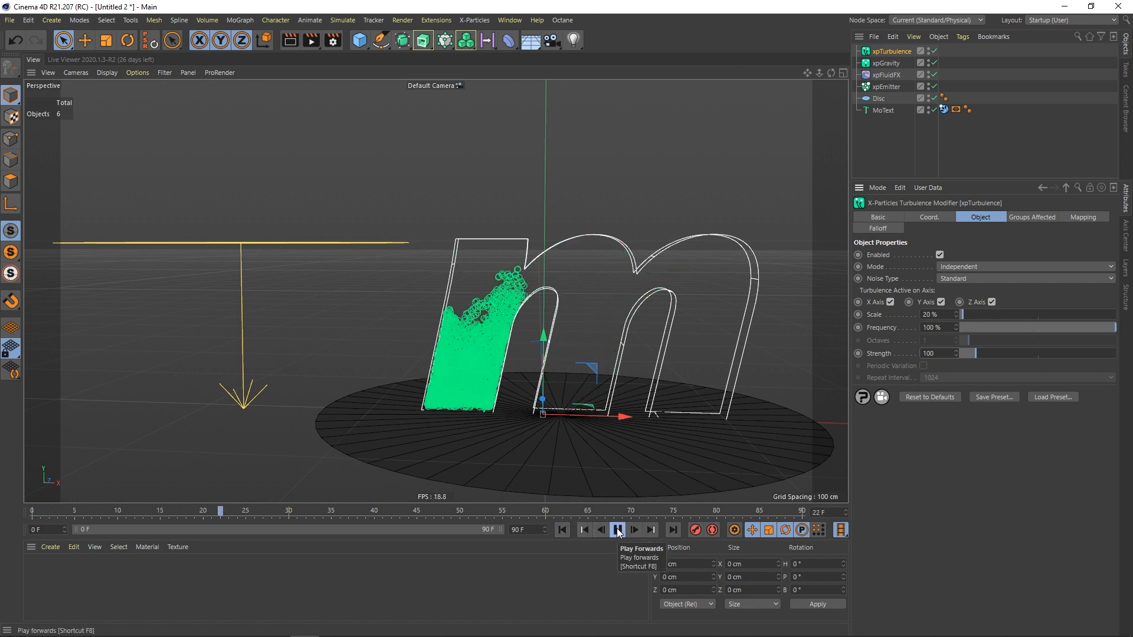
left_click(618, 532)
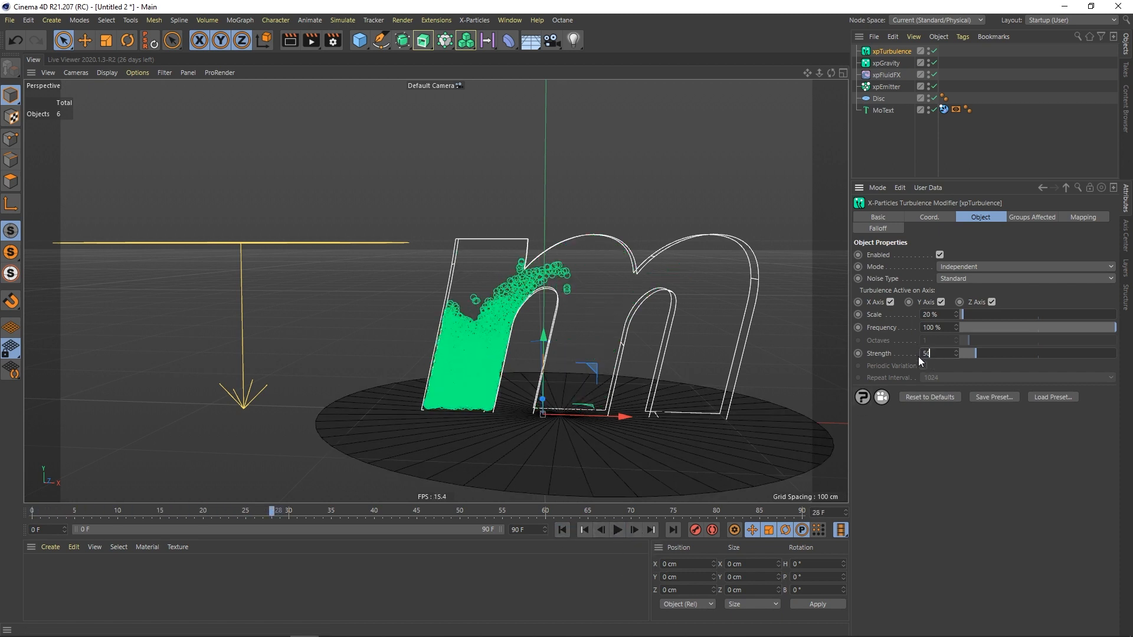
Step: Set the xpTurbulence Strength to 50 and replay the simulation from the start
left_click(563, 530)
left_click(618, 530)
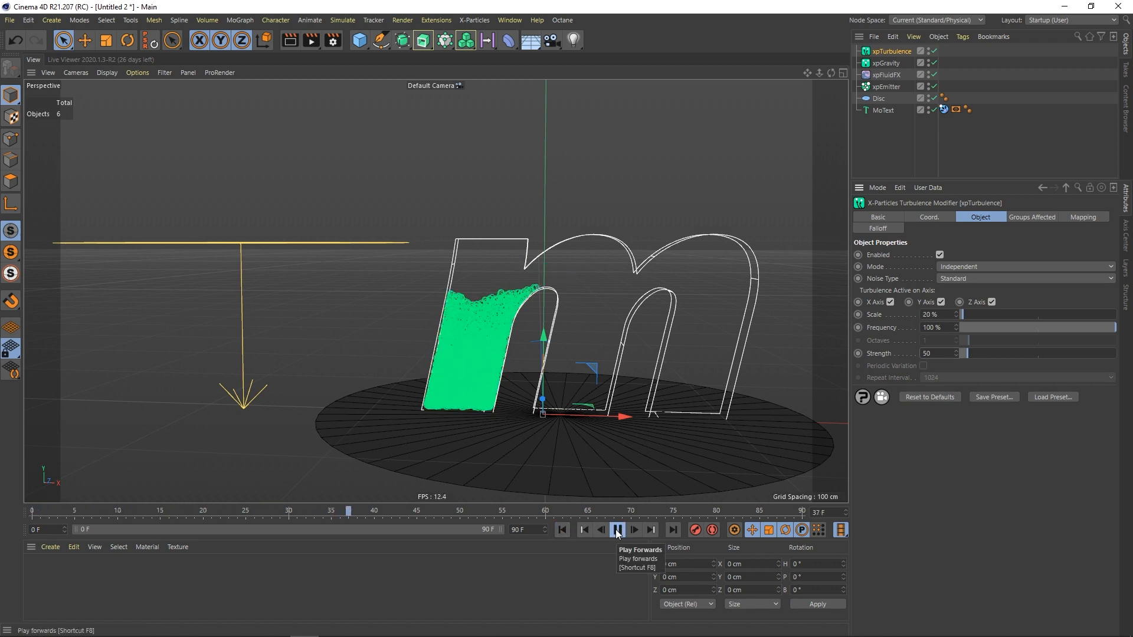
left_click(618, 530)
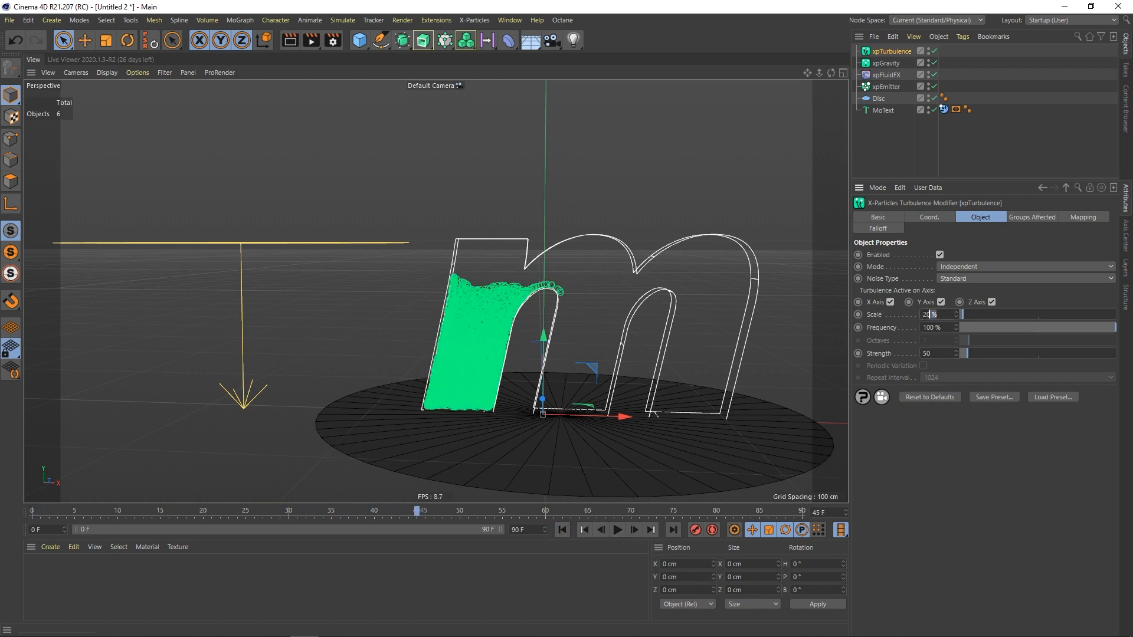
Step: Set the xpTurbulence Scale to 13%, replay the simulation and inspect the fluid in the letter's first stem
type("15")
key("Return")
type("13")
key("Return")
left_click(562, 530)
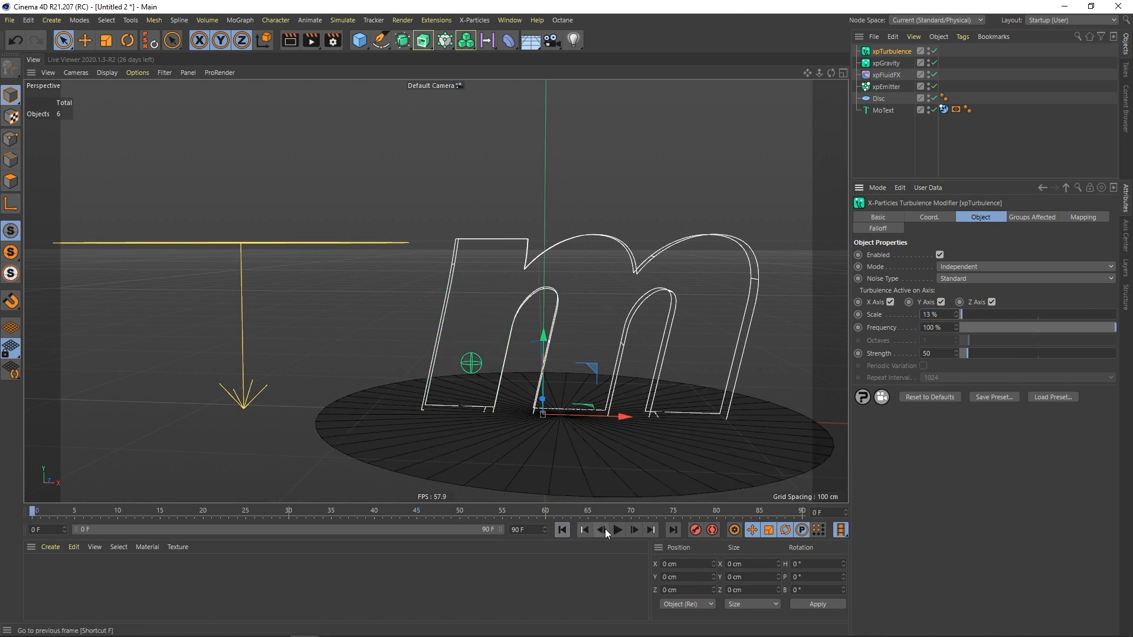
left_click(618, 530)
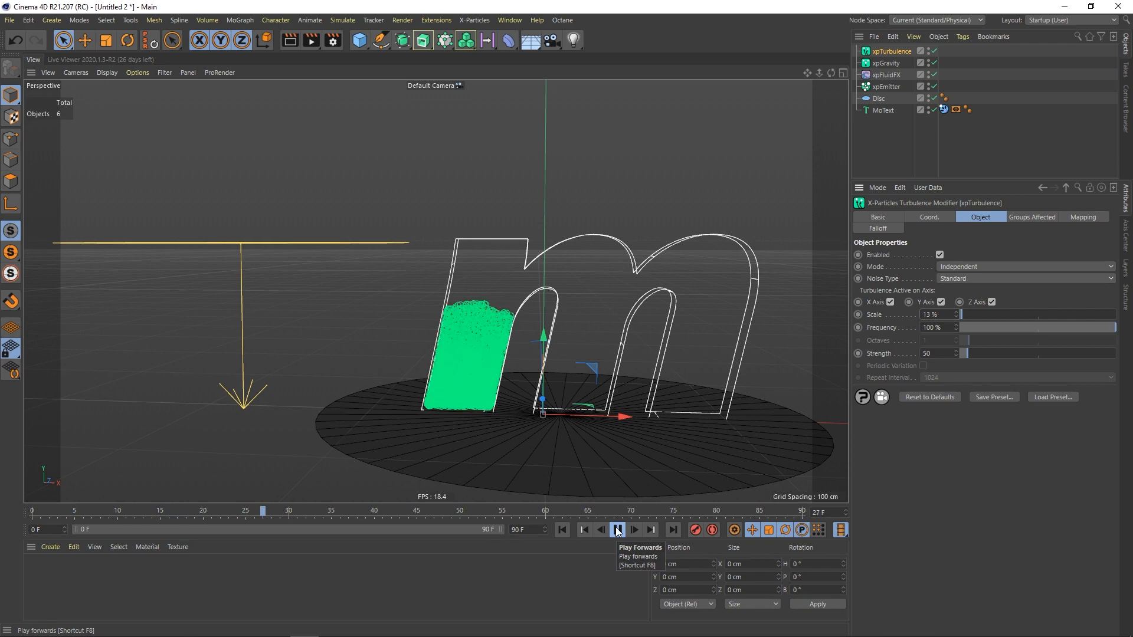
left_click(617, 530)
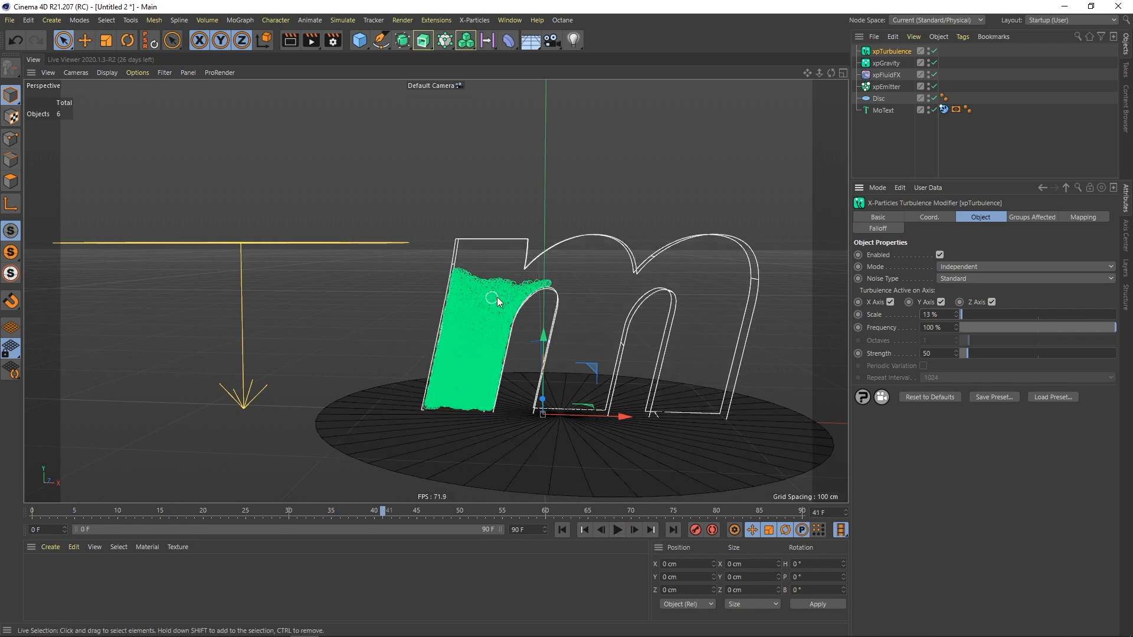
mouse_move(496, 297)
left_mouse_down("alt")
mouse_move(508, 320)
mouse_move(516, 316)
mouse_move(488, 314)
left_mouse_up("alt")
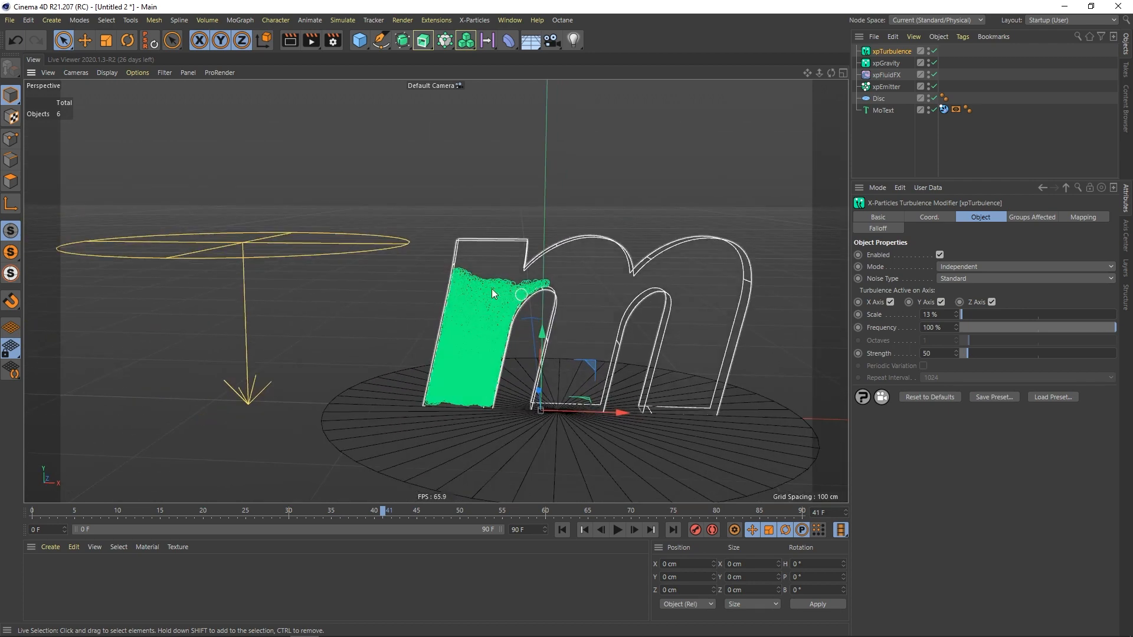
scroll(510, 298, "up", 3)
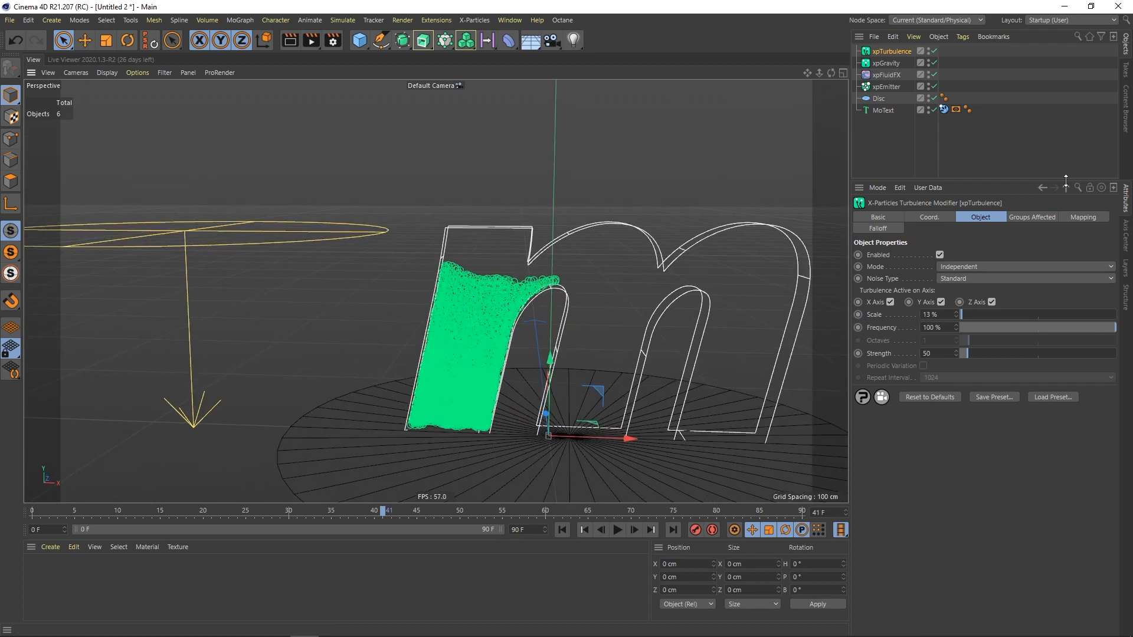
Step: Set the xpEmitter's Birthrate to 5000 and Radius to 1.4 cm, and replay the simulation from the start
left_click(887, 86)
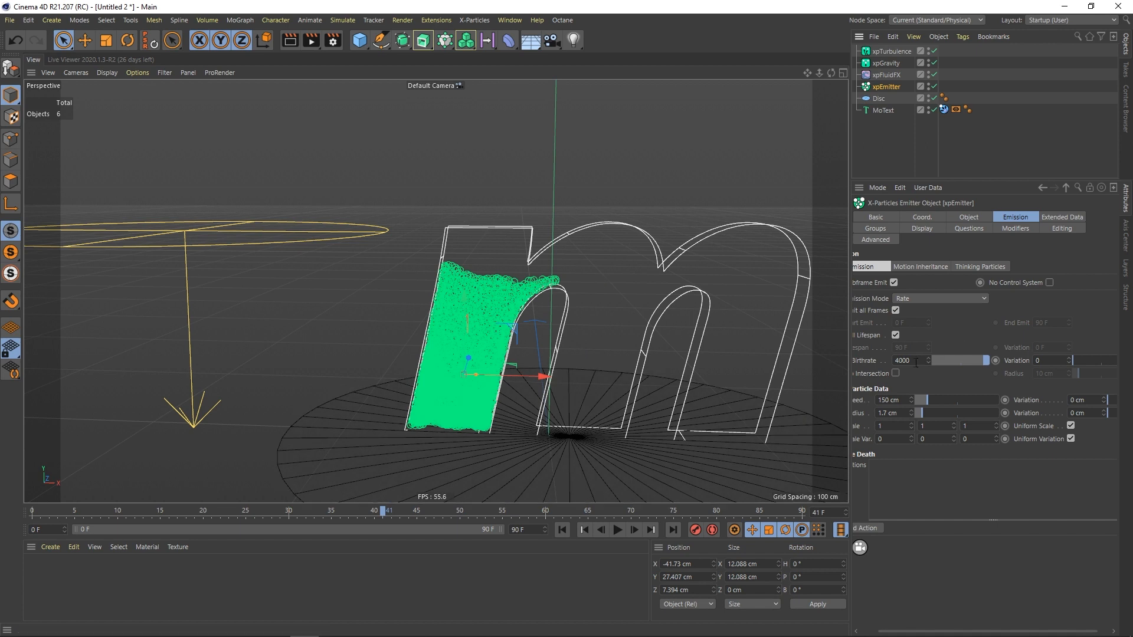
left_click(900, 360)
left_click(562, 530)
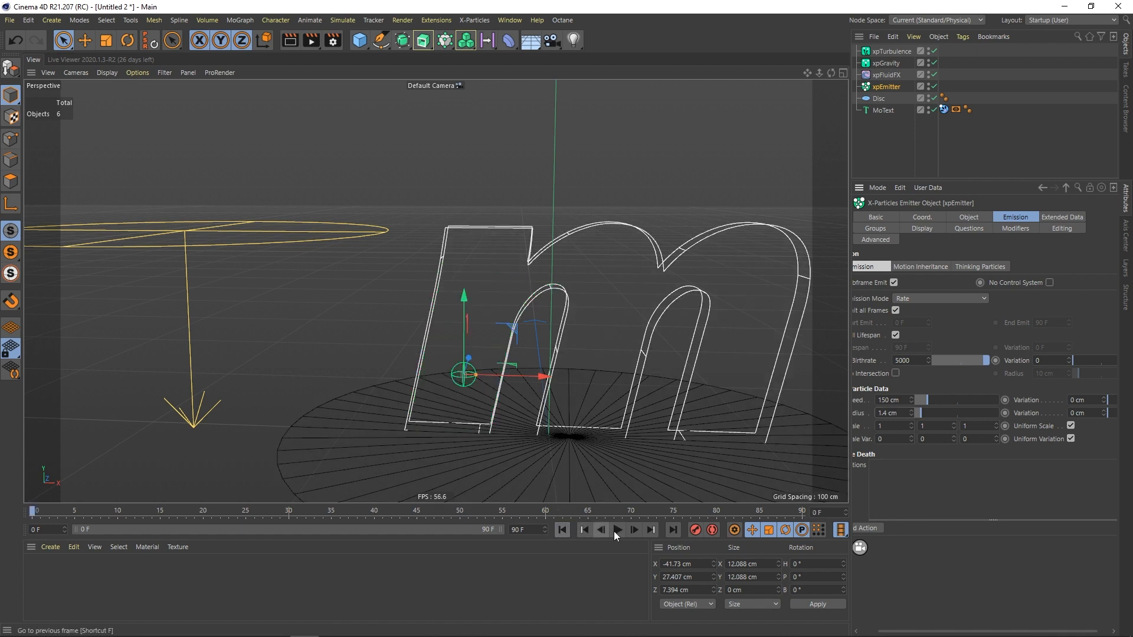
left_click(616, 530)
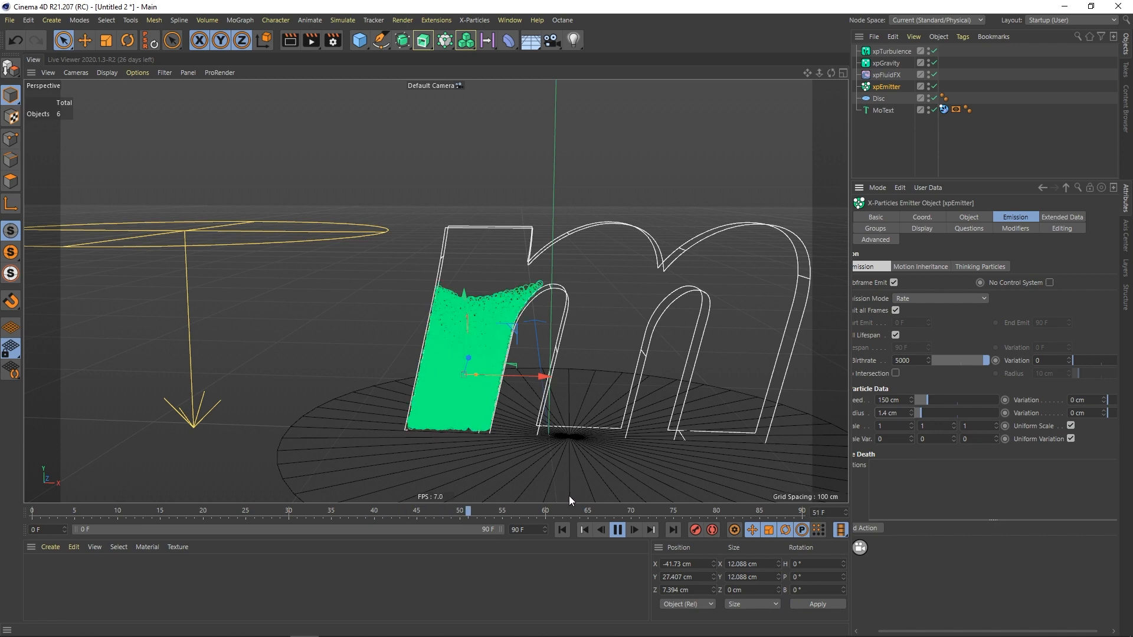
left_click(618, 529)
left_click_drag(522, 310, 500, 314, "alt")
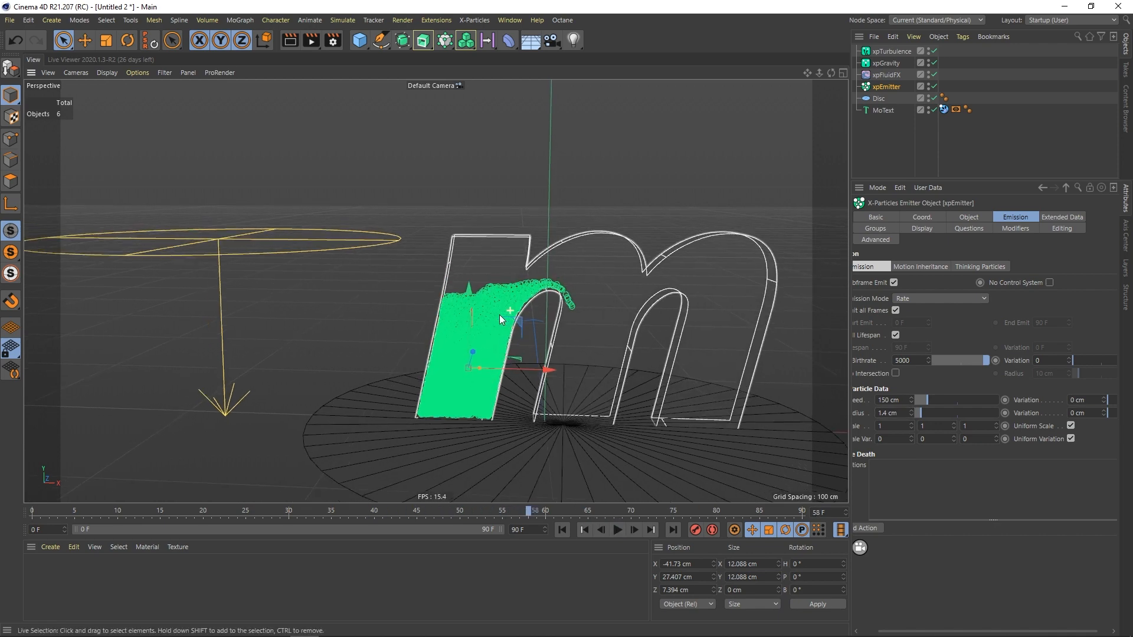
Step: Change the xpEmitter's Editor Display of particles to Dots
left_click(887, 119)
left_click(887, 88)
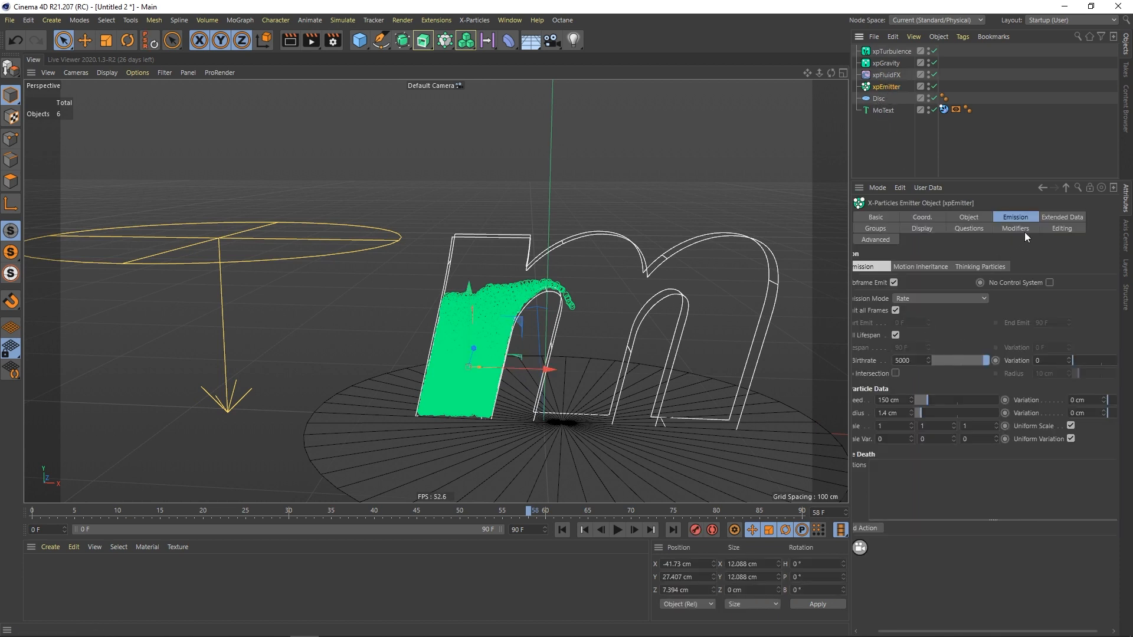
left_click(923, 229)
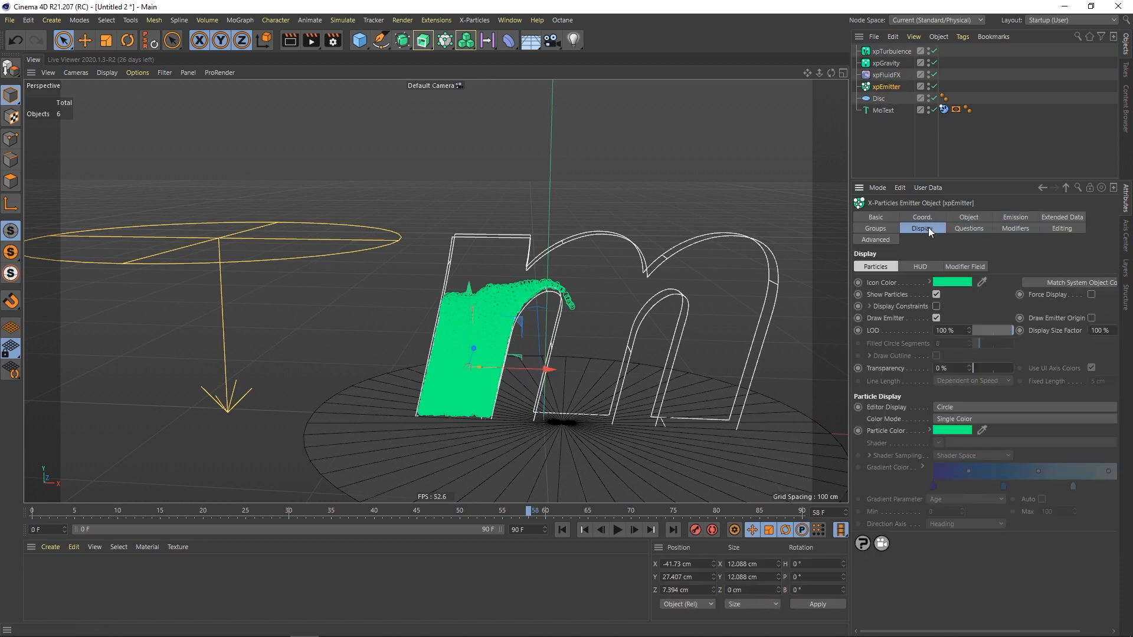
left_click(956, 407)
left_click(941, 433)
Step: Play the simulation from the start and examine how the dot particles fill the letter's first stem
left_click(561, 529)
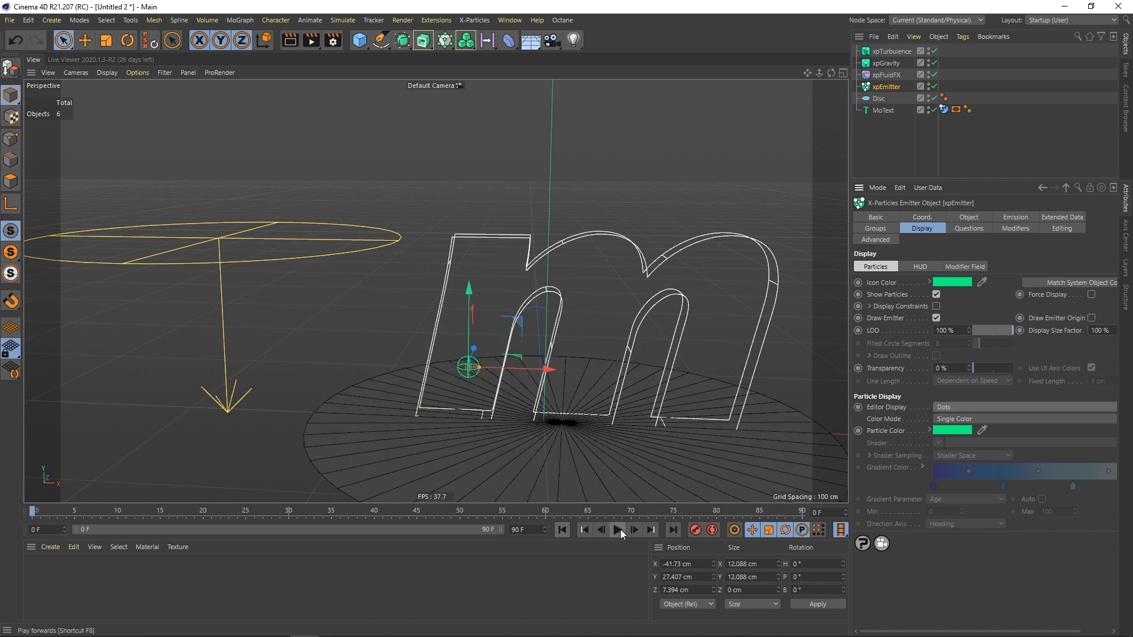
left_click(622, 530)
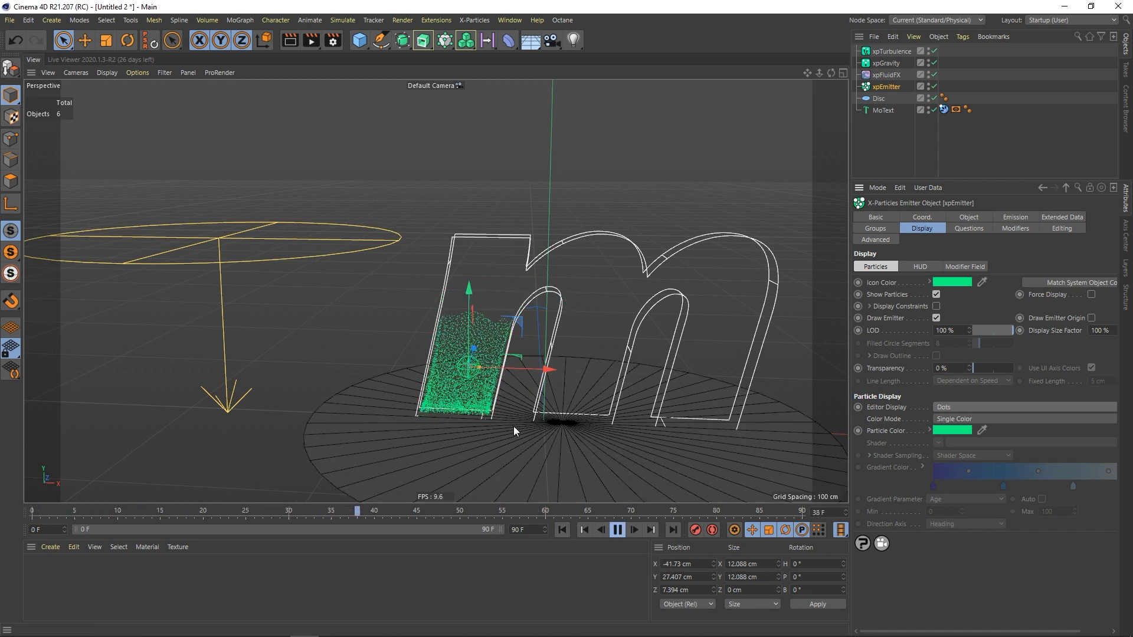
left_click(621, 532)
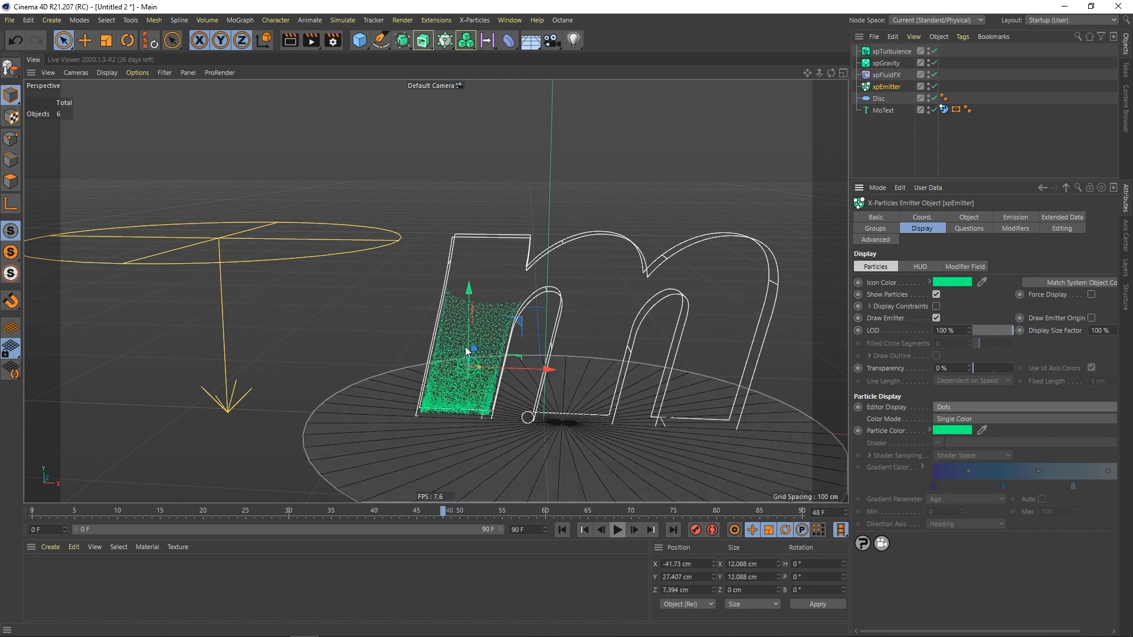
left_click_drag(451, 373, 455, 364, "alt")
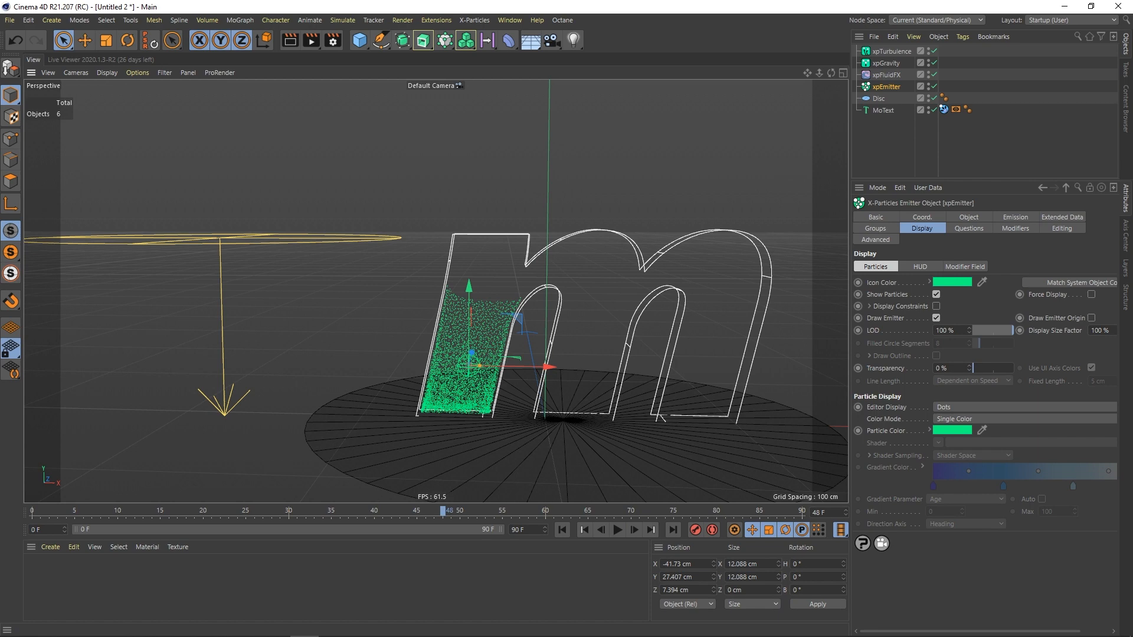
left_click(615, 530)
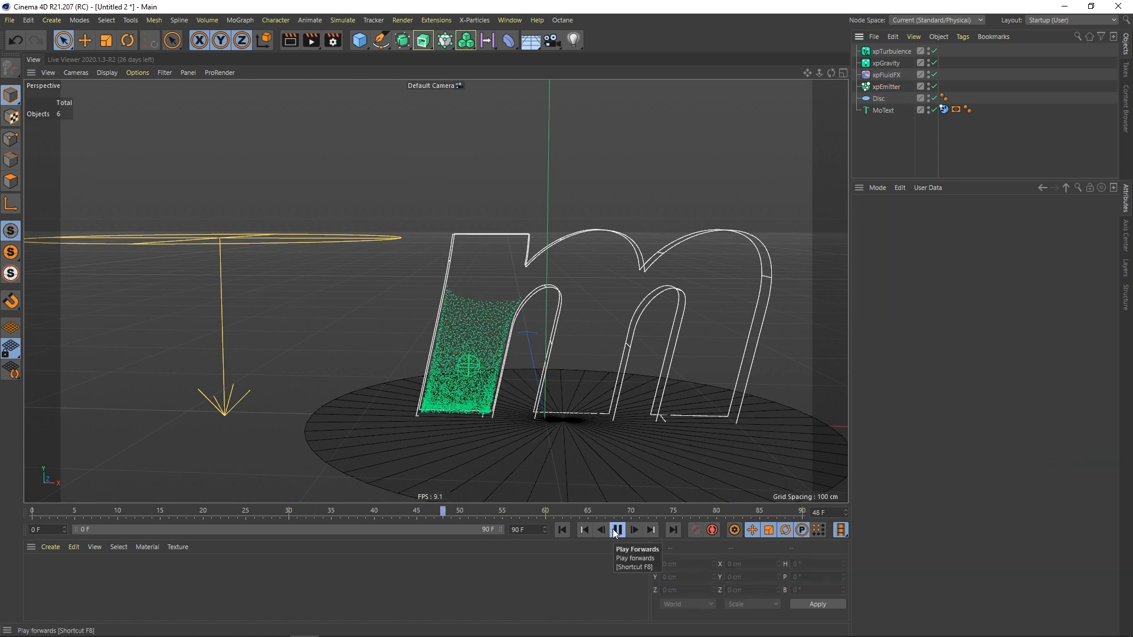
Step: Stop the playback and set the xpEmitter's fluid Viscosity to 8 and Surface Tension to 1
left_click(617, 530)
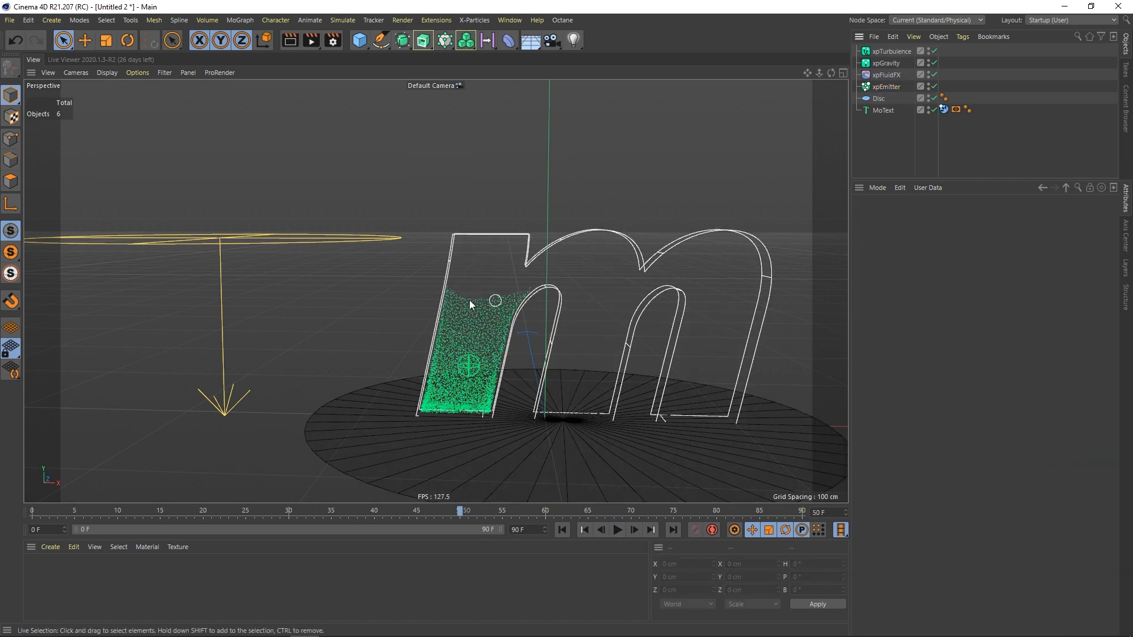
left_click(887, 89)
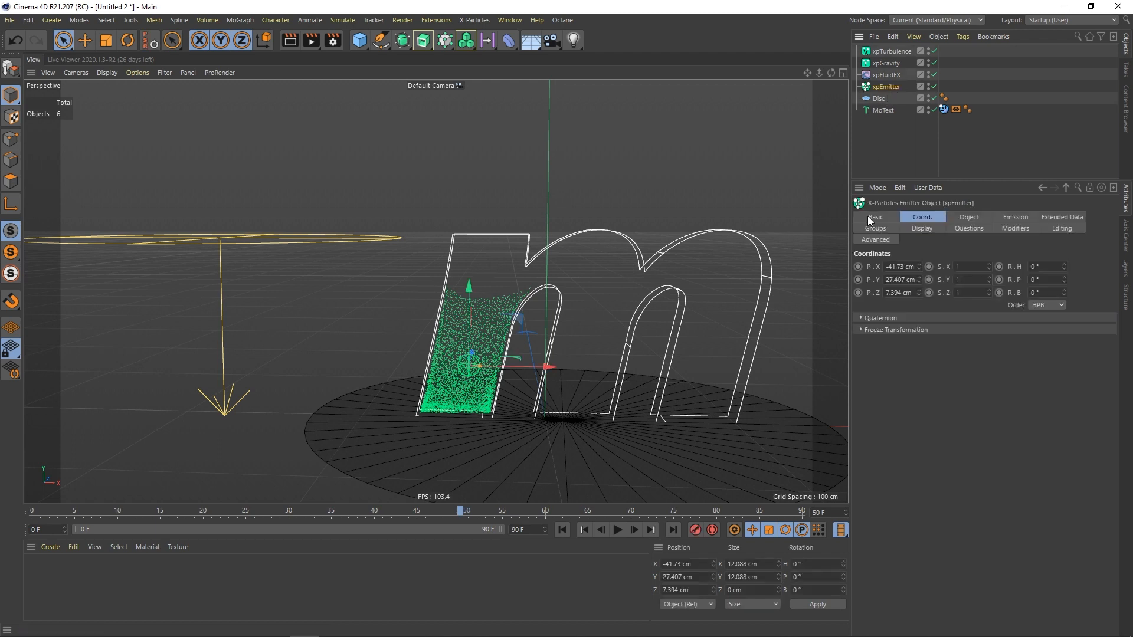
left_click(1057, 217)
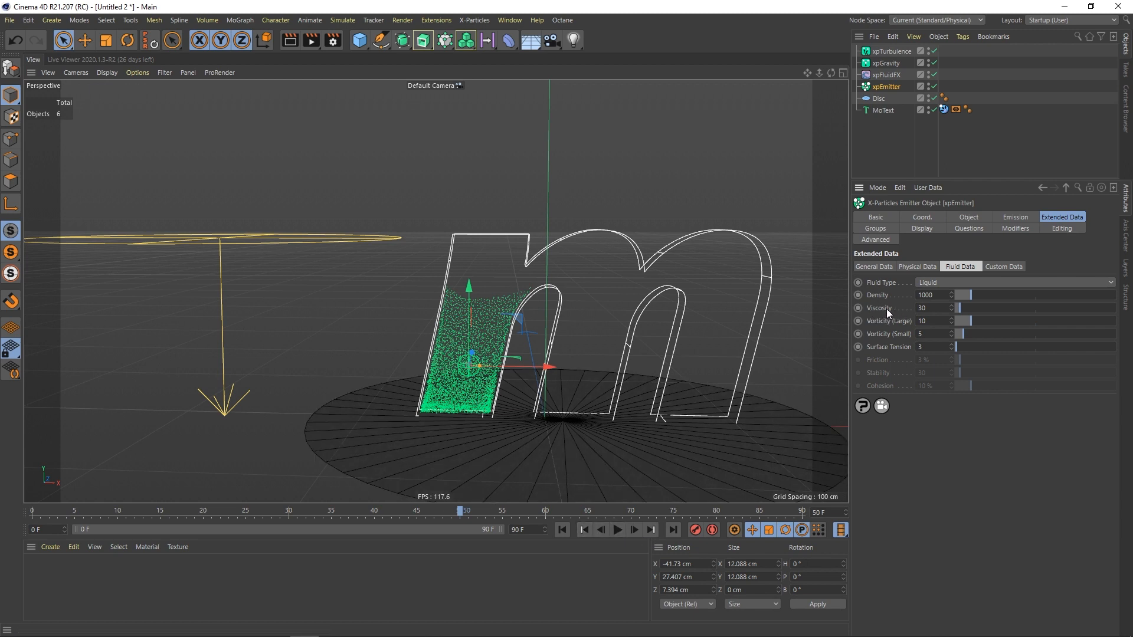
left_click(928, 308)
type("8")
key("Return")
type("1")
key("Return")
Step: Set the xpEmitter's Vorticity (Large) and Vorticity (Small) to 40 each, and play the simulation to frame 65
left_click(931, 324)
type("40")
key("Tab")
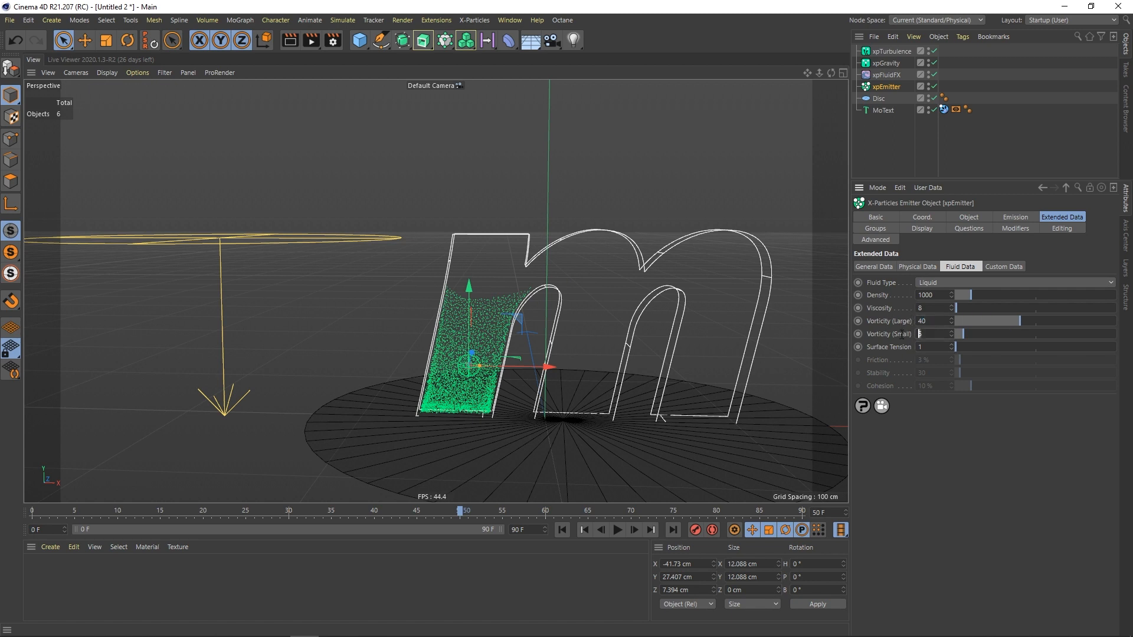
type("40")
key("Return")
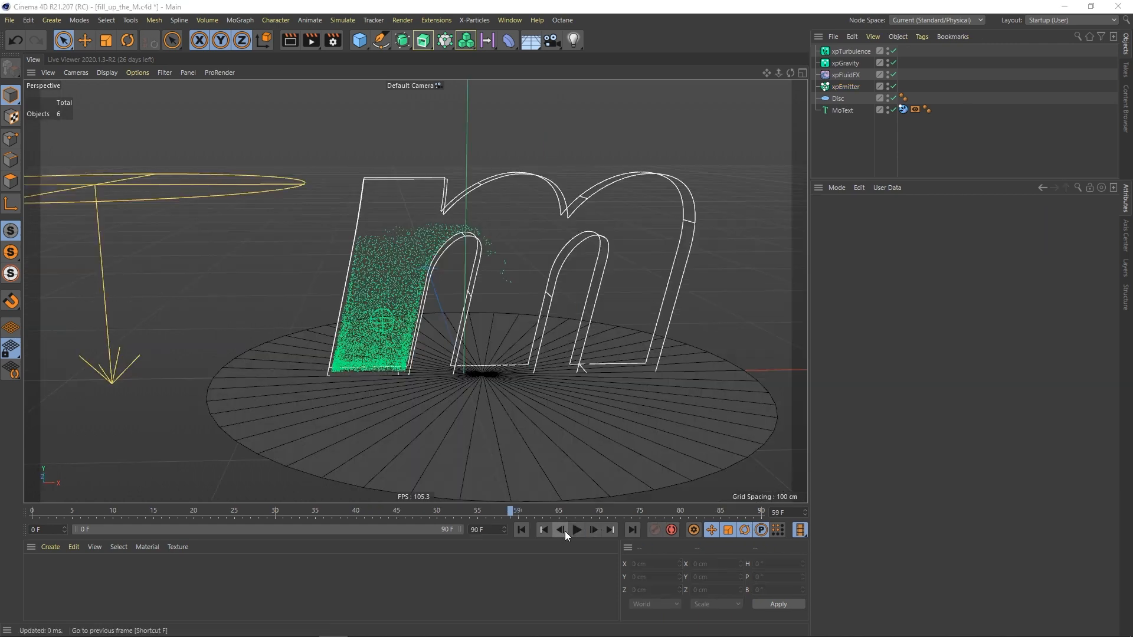
left_click(577, 530)
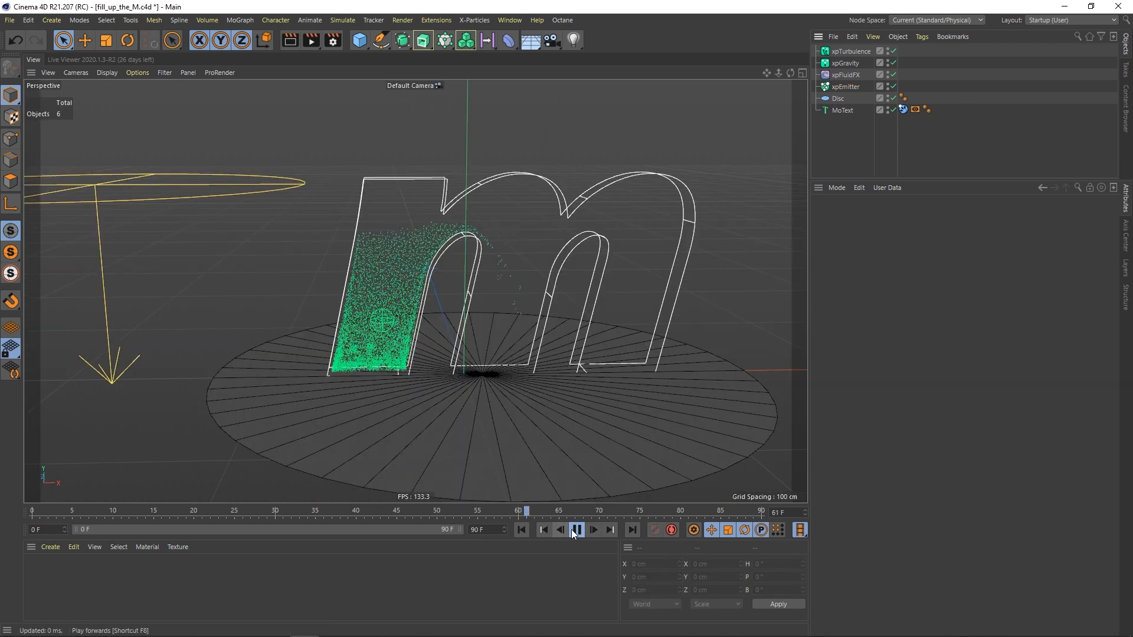
left_click(576, 530)
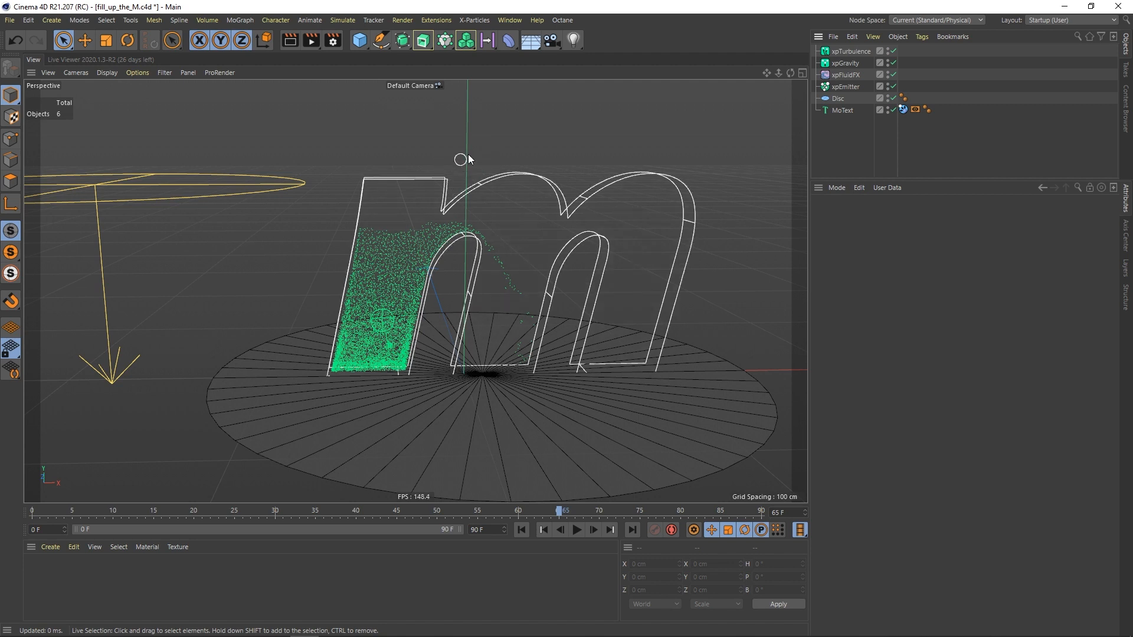
Step: Add an xpFoam object to the scene and create a dedicated emitter for it
key("shift+c")
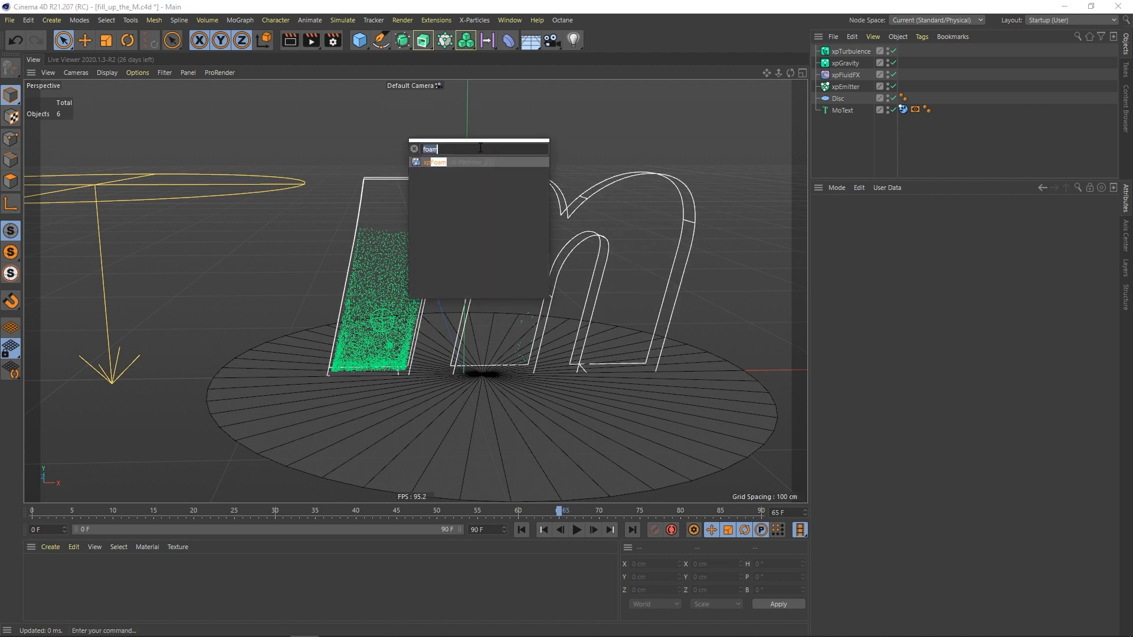
type("foam")
left_click(437, 162)
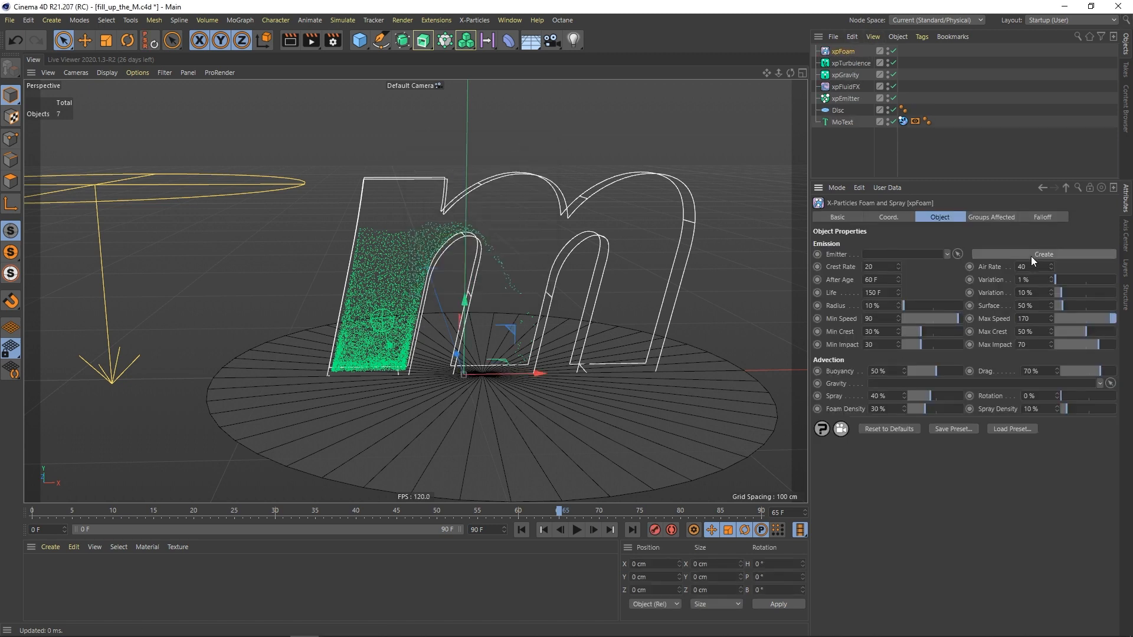
left_click(1031, 254)
Step: Rename the new foam emitter as xpEmitter.foam
double_click(872, 51)
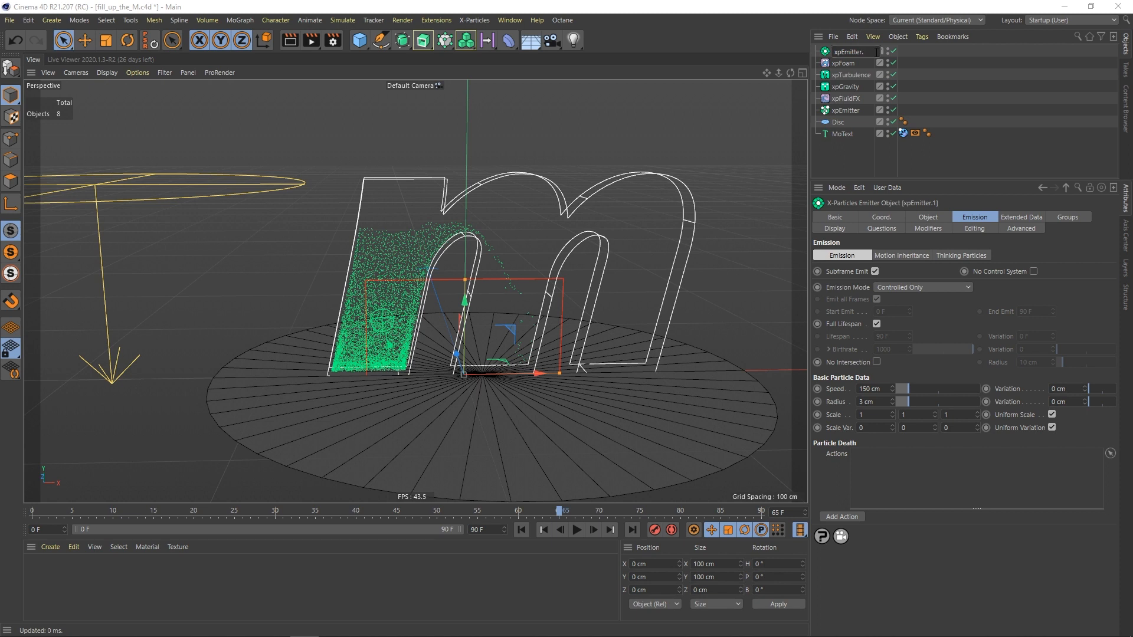
type("foam")
key("Return")
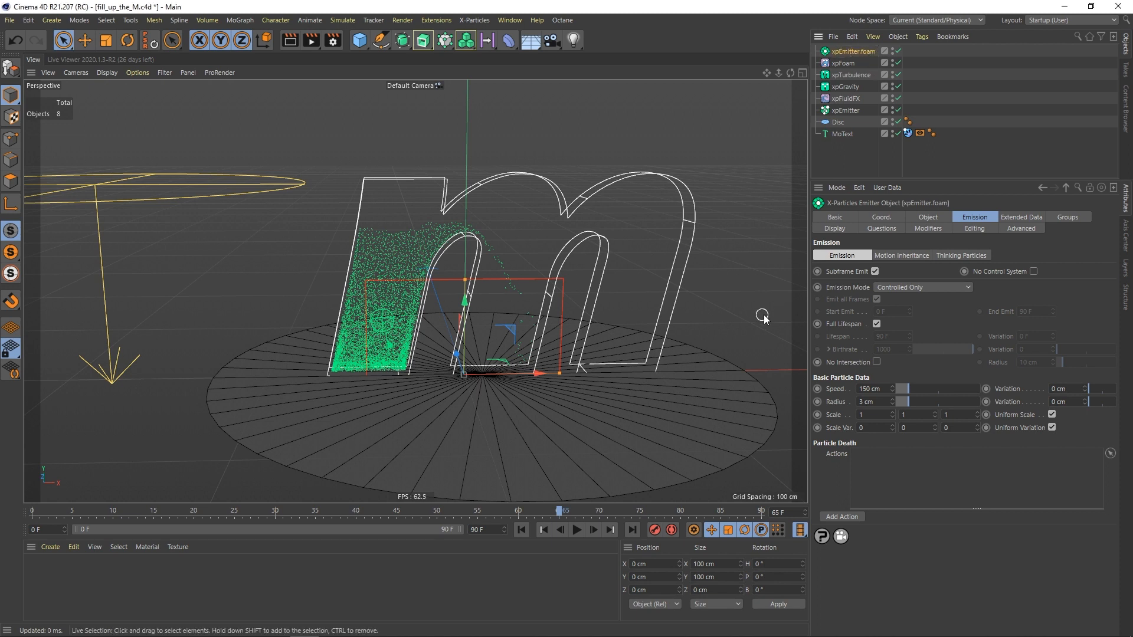
Step: Set the xpFoam's After Age to 0 F and replay the simulation from the start to inspect the foam
left_click(849, 64)
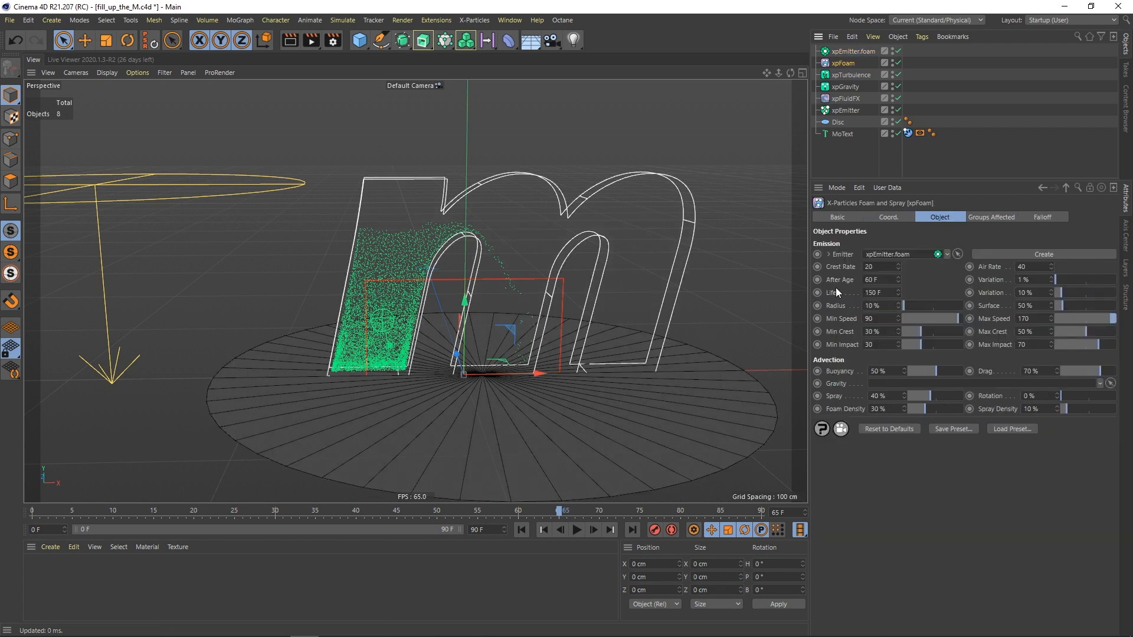
left_click_drag(881, 281, 862, 283)
type("0")
key("Return")
scroll(723, 304, "down", 3)
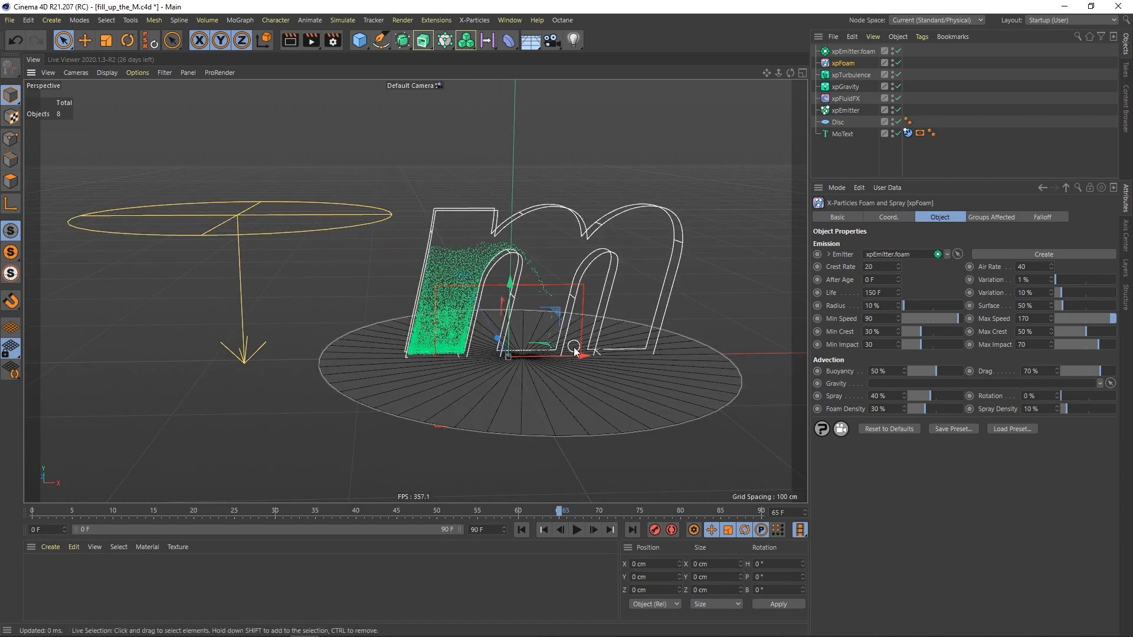
scroll(549, 480, "down", 1)
left_click(522, 530)
left_click(577, 530)
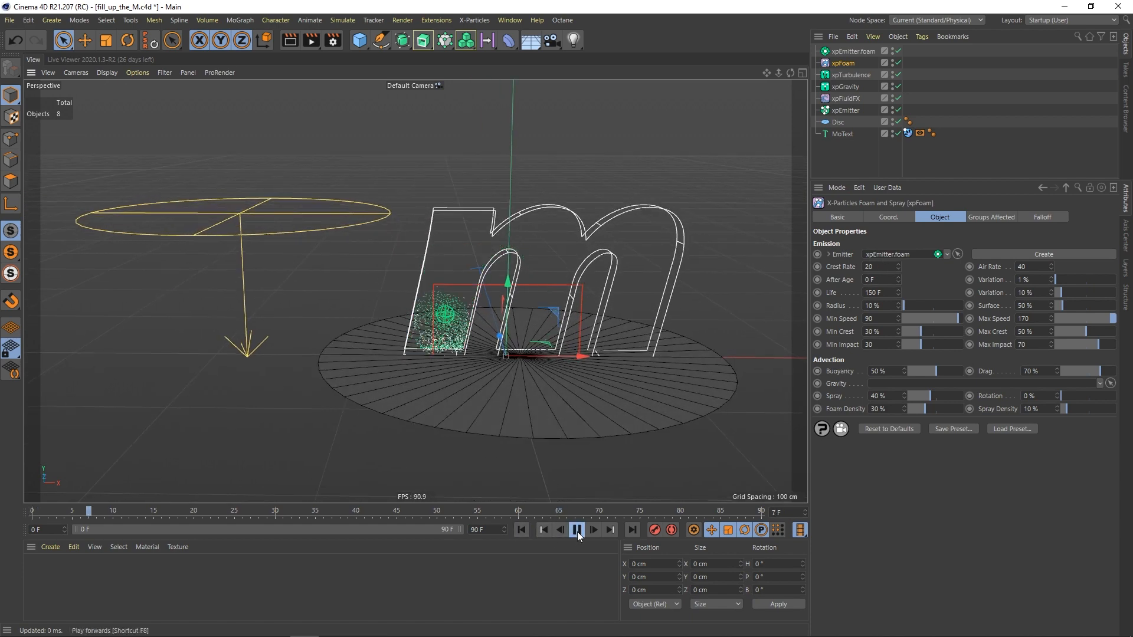
scroll(420, 361, "up", 5)
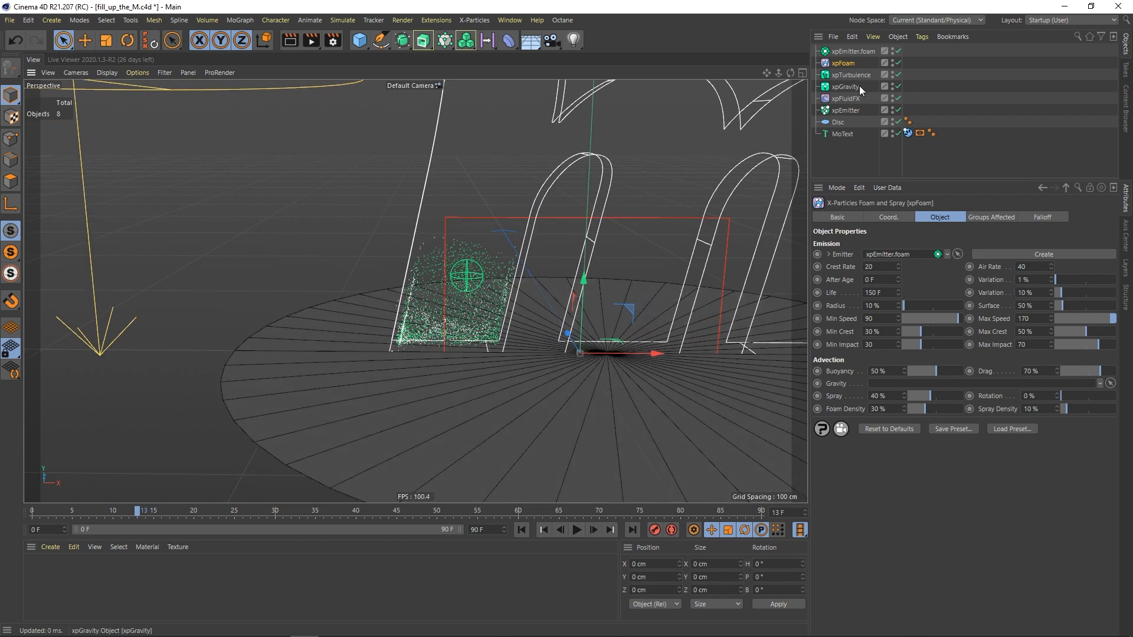
Step: Change the particle color of xpEmitter.foam to red
left_click(859, 51)
left_click(850, 229)
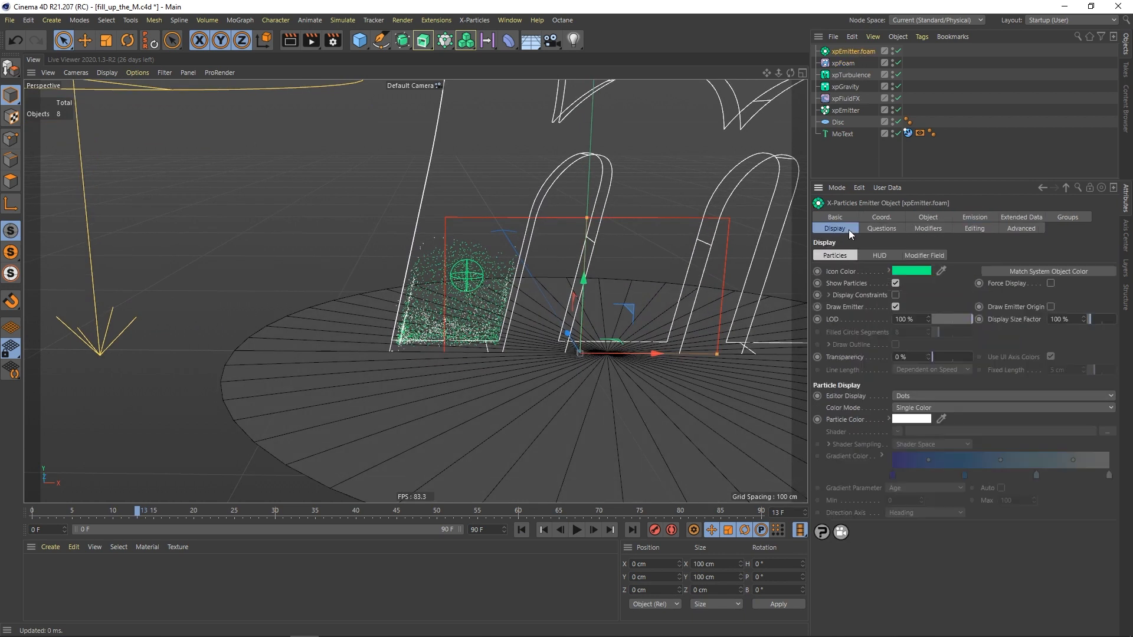
left_click(908, 416)
left_click(988, 434)
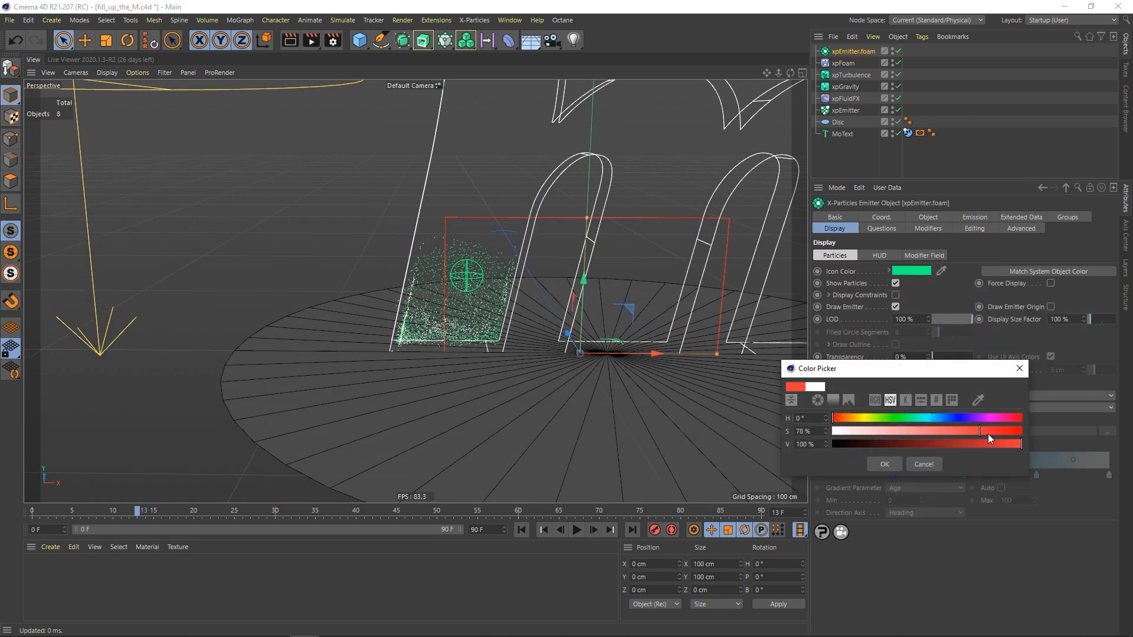
left_click(907, 470)
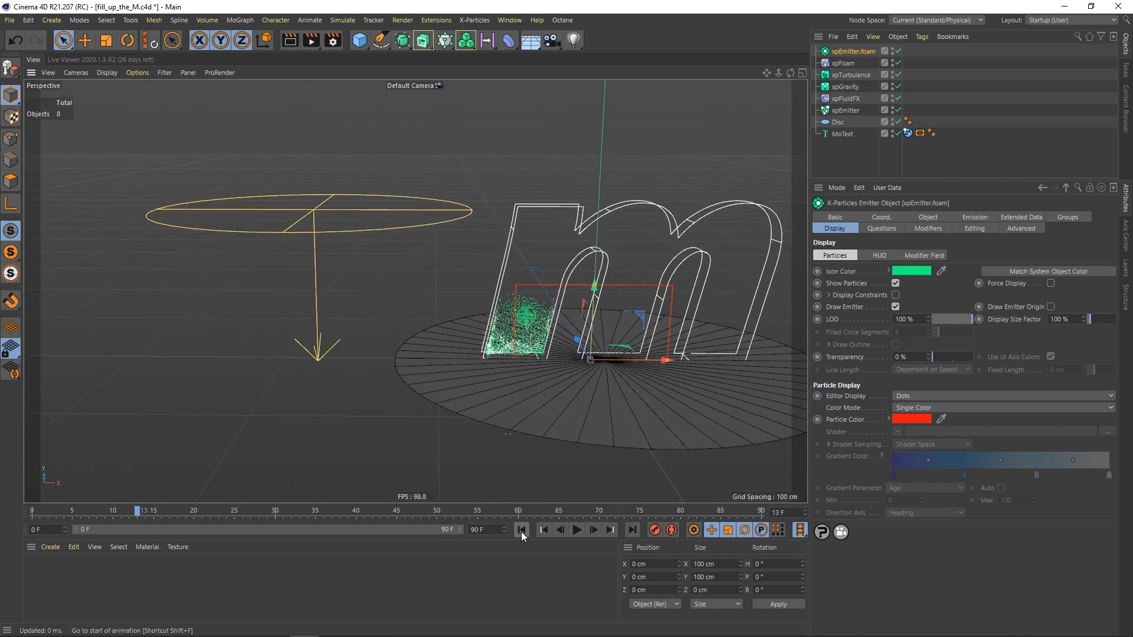
Step: Replay the simulation from the start and hide the xpEmitter in the viewport to isolate the foam particles
left_click(522, 530)
left_click(576, 530)
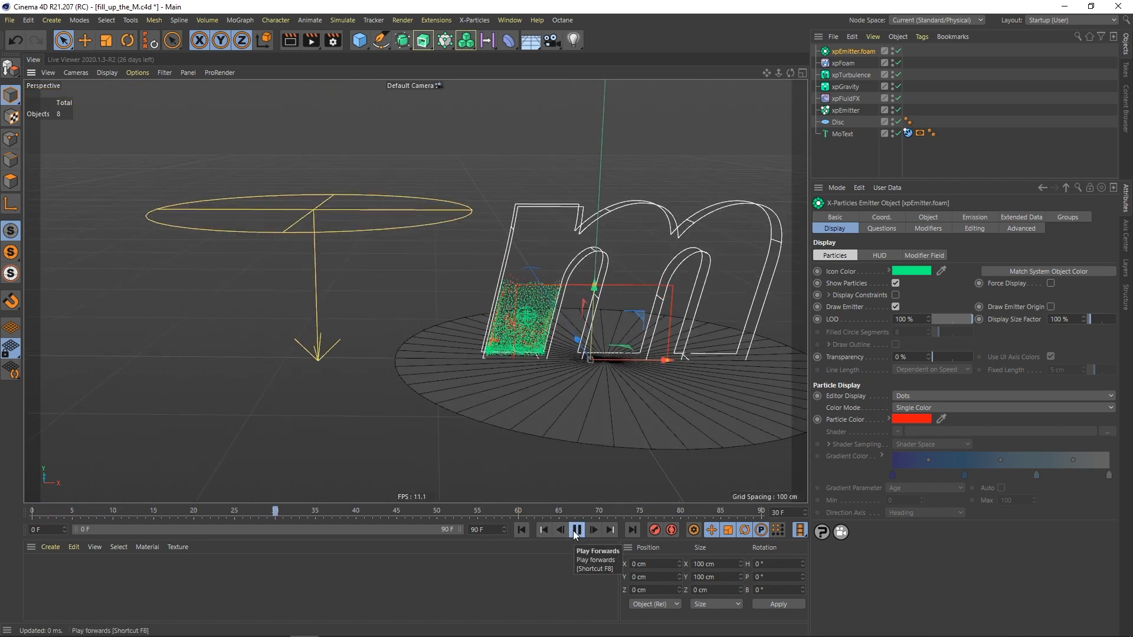
left_click(576, 530)
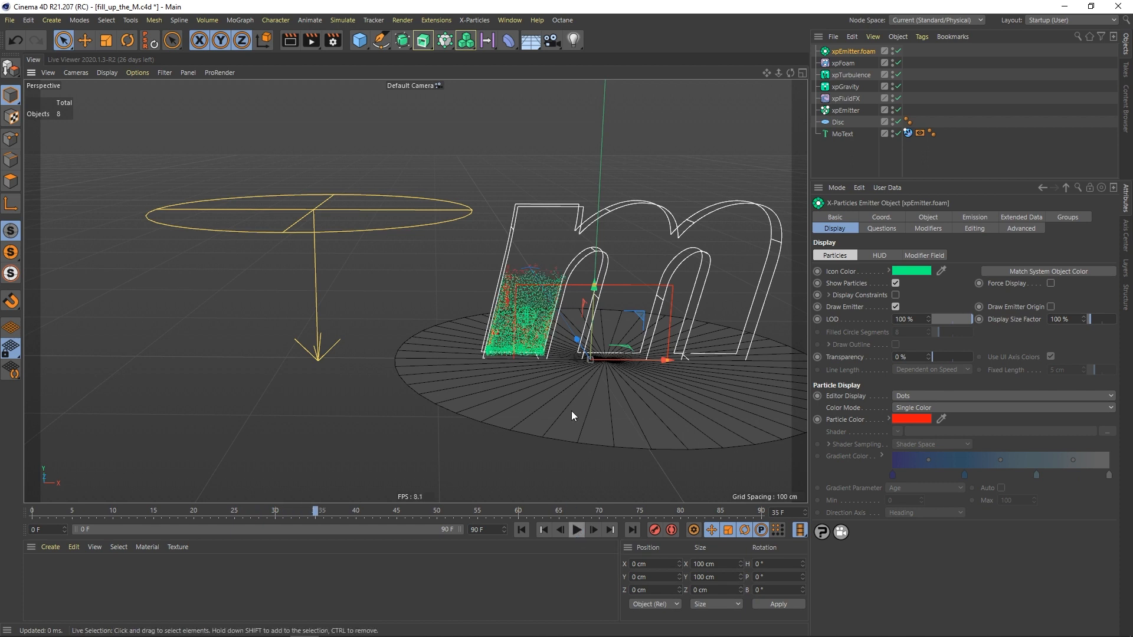
left_click(895, 110)
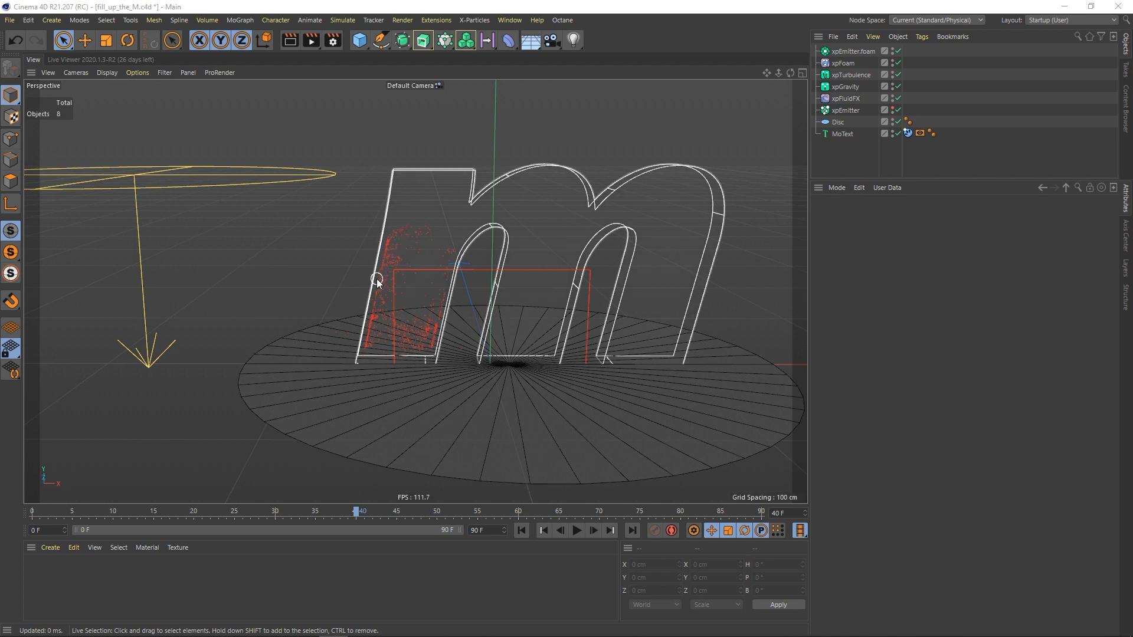
Step: Turn on Show HUD for xpEmitter.foam and replay from the start to frame 20 to check its live particles
left_click(853, 52)
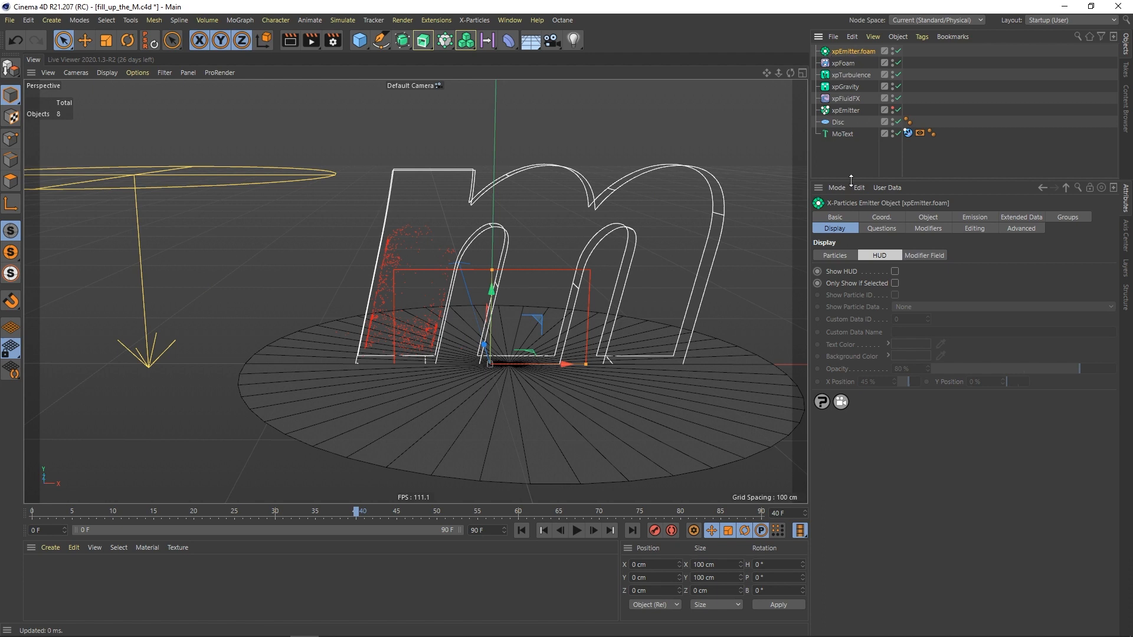
left_click(895, 272)
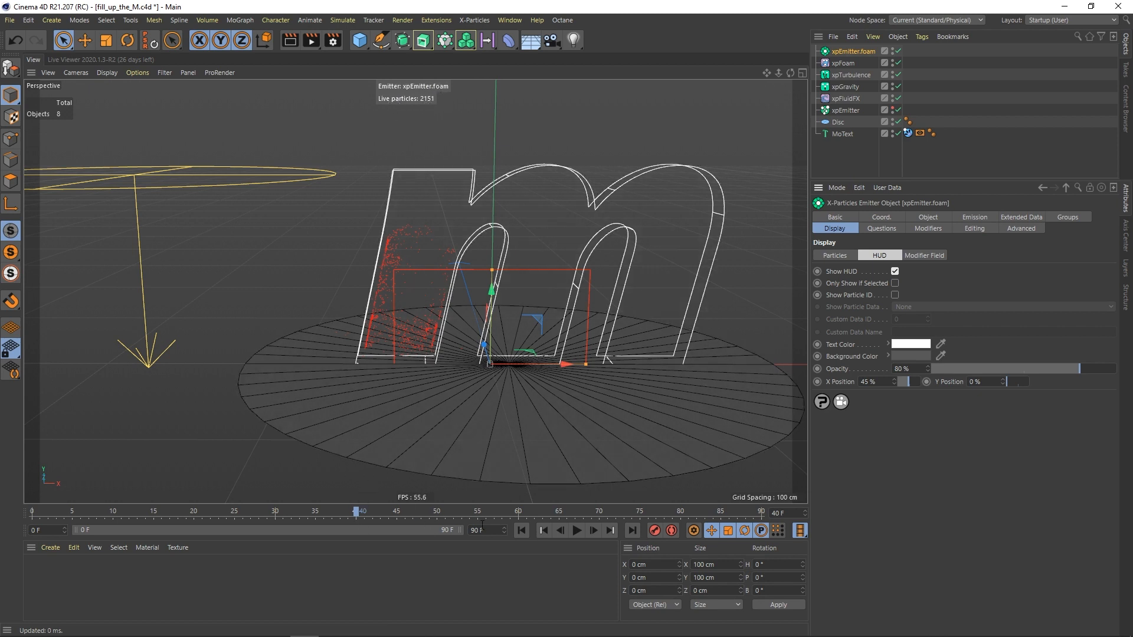
left_click(521, 530)
left_click(577, 530)
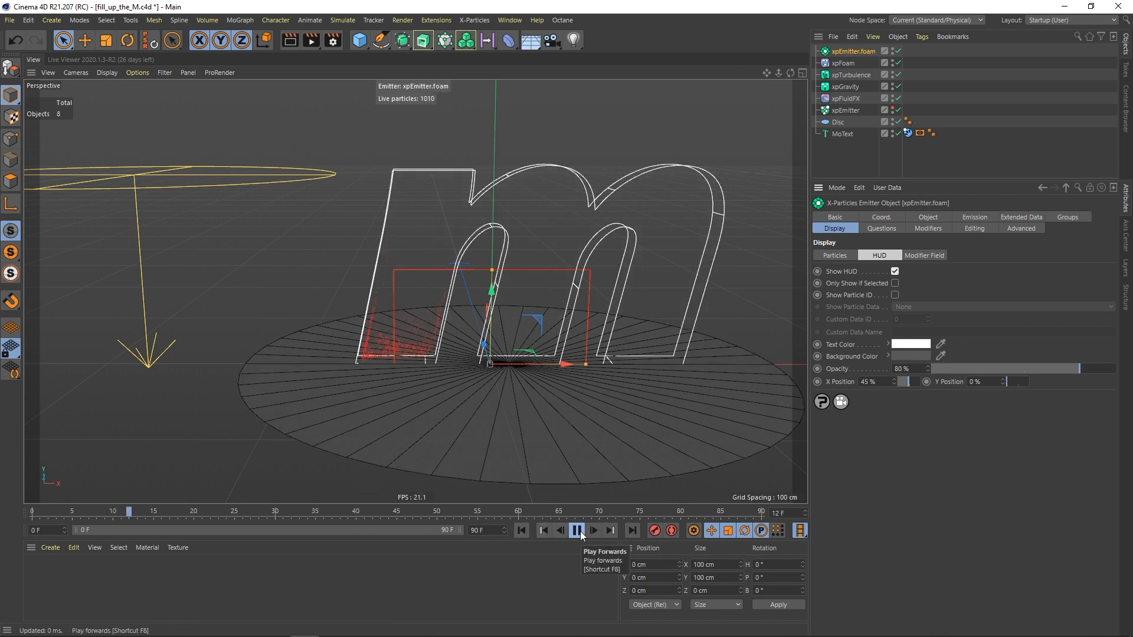
left_click(576, 530)
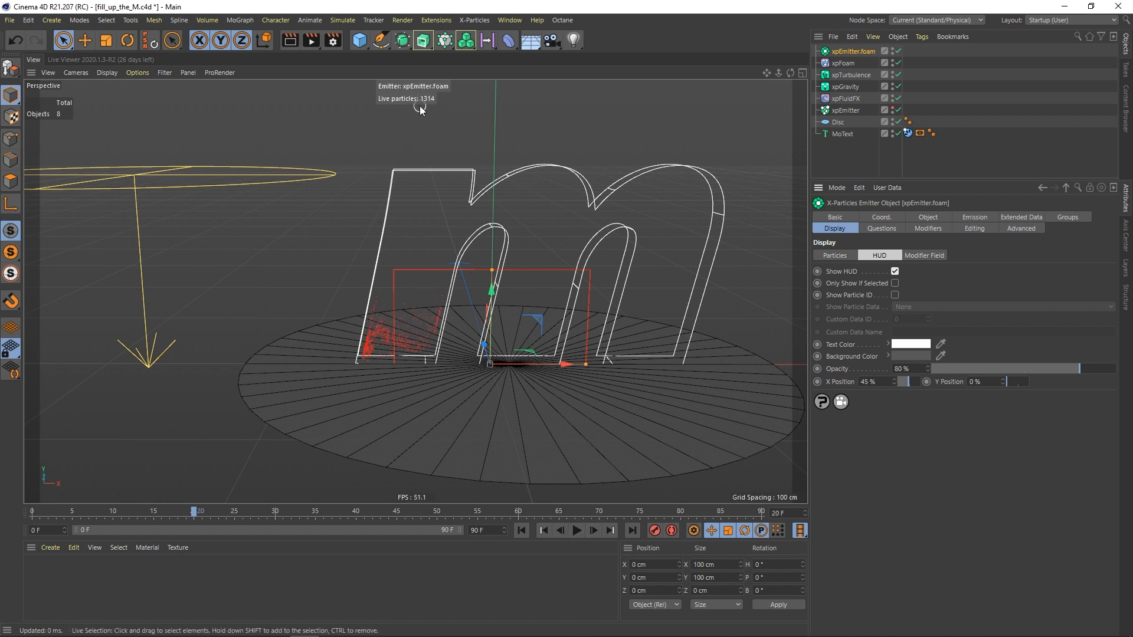
Step: Set the xpFoam's Air Rate to 0 and replay the simulation from the start to frame 20
left_click(848, 65)
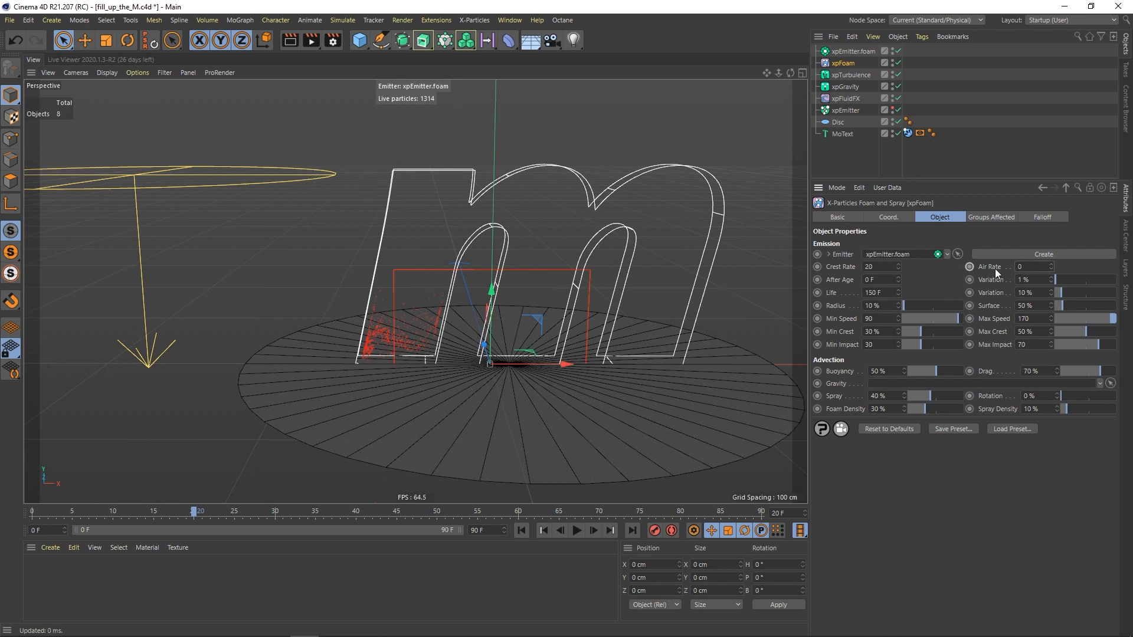
left_click(543, 531)
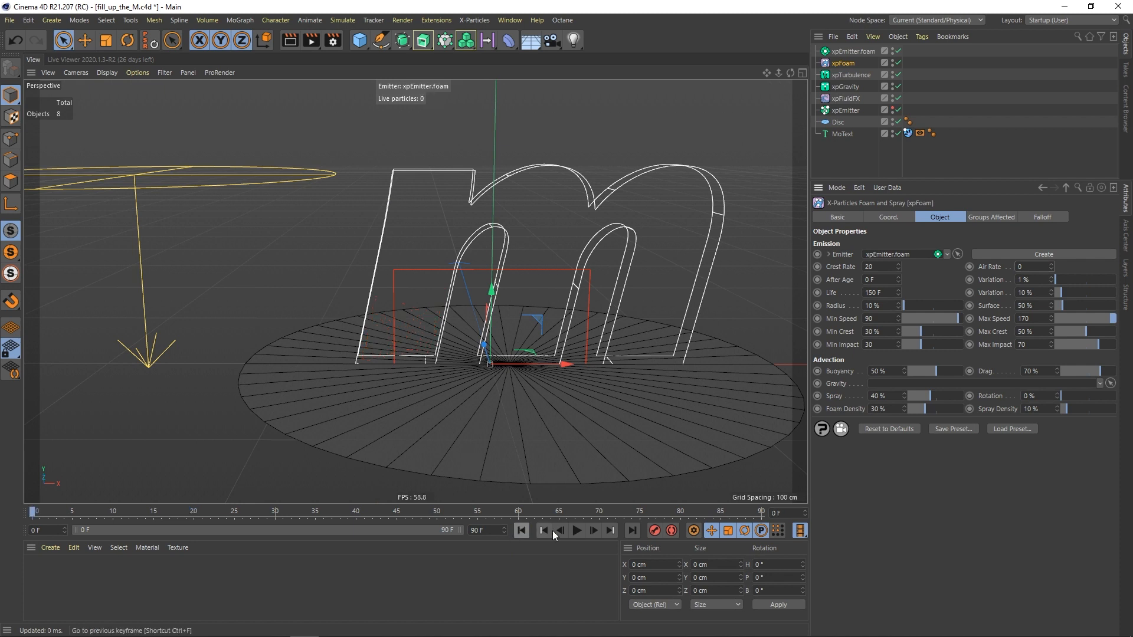
left_click(577, 530)
left_click(575, 530)
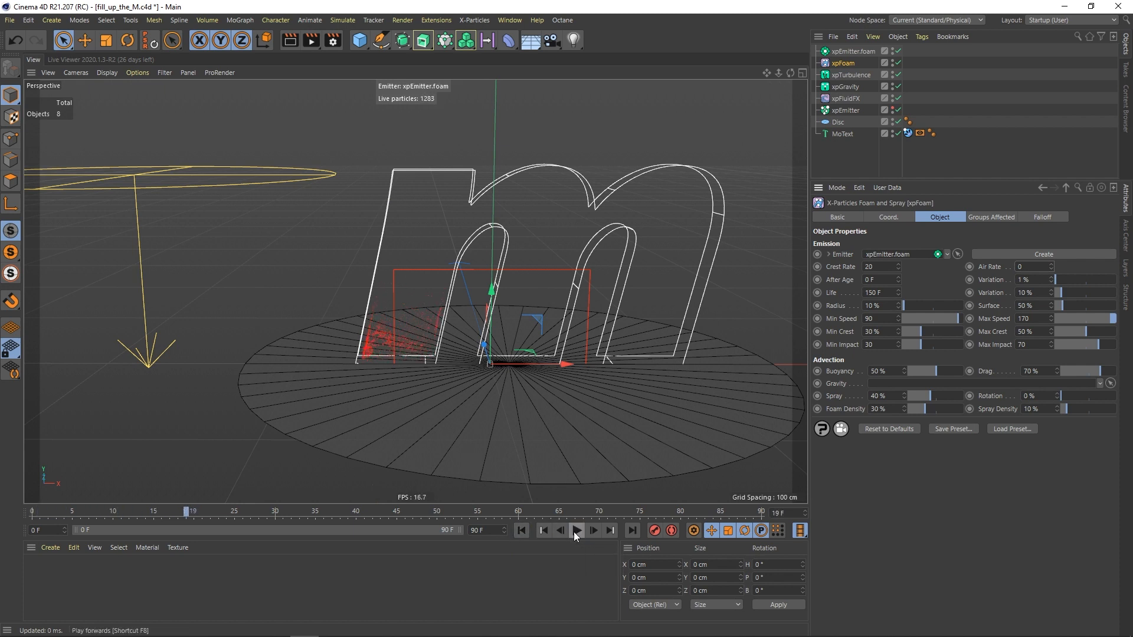
left_click(594, 530)
Step: Try a Max Crest of 60% on the xpFoam and replay the simulation to frame 20
double_click(886, 331)
left_click(1037, 331)
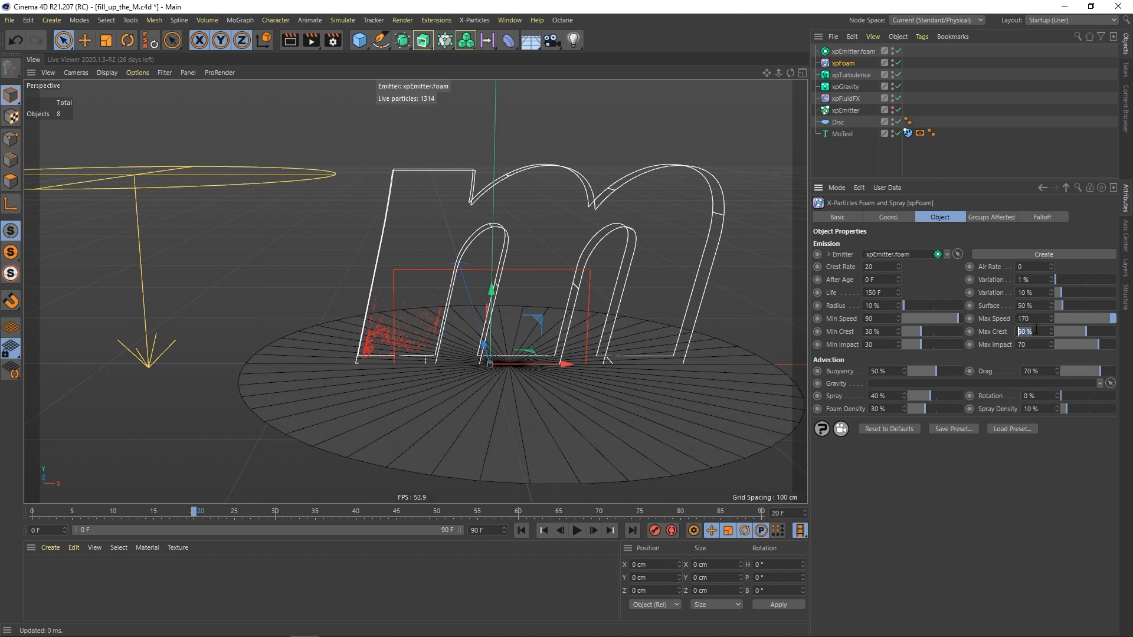
type("60")
key("Return")
left_click(577, 530)
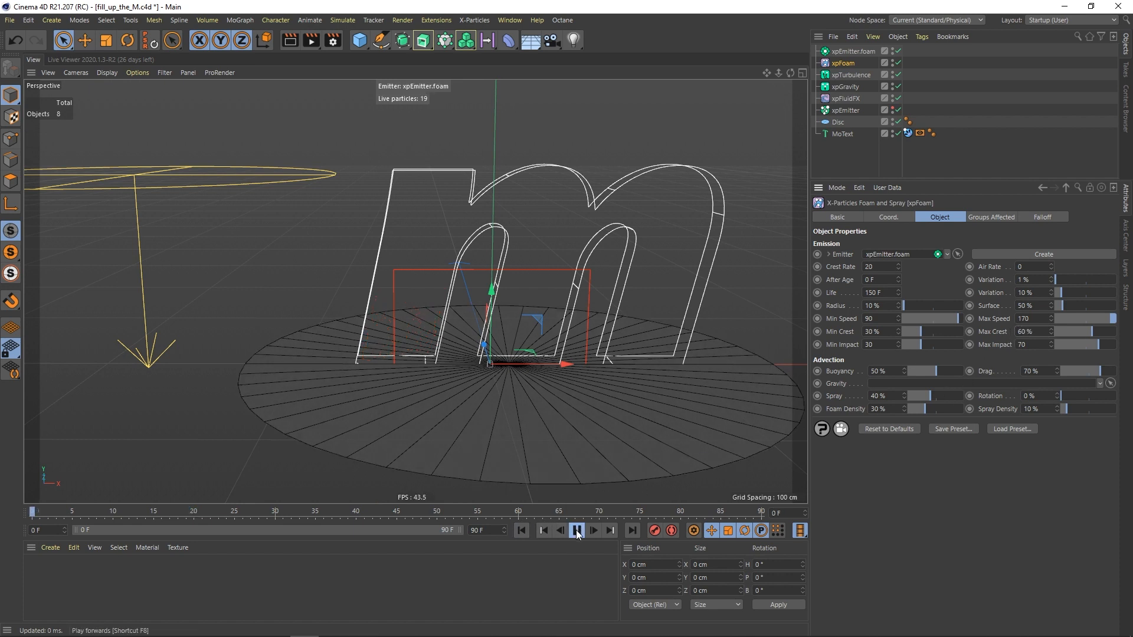
left_click(577, 531)
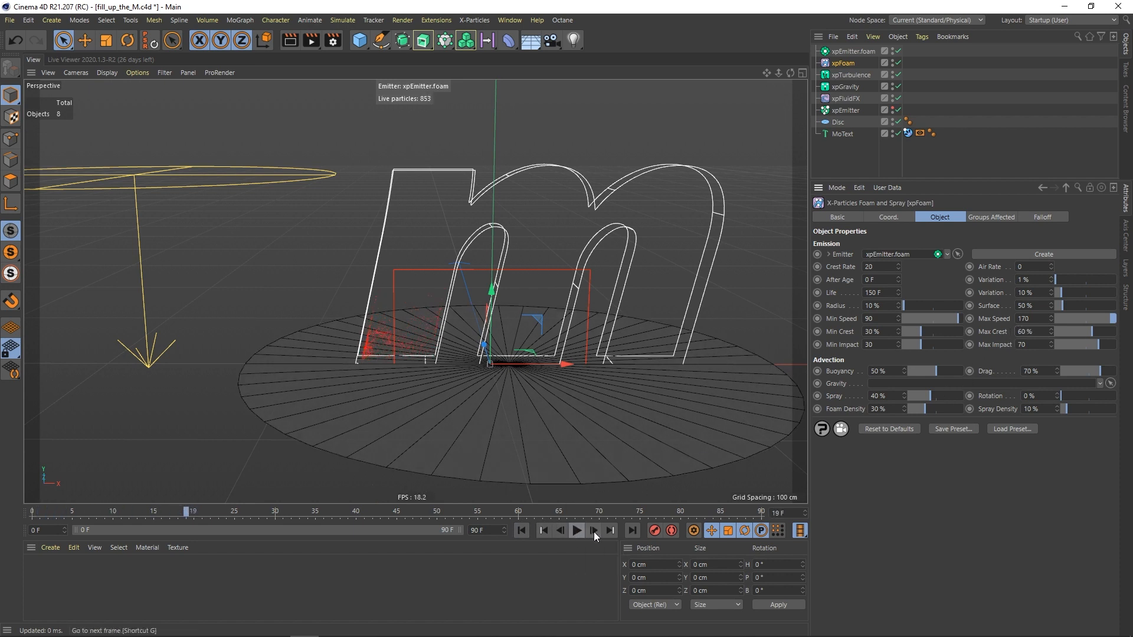
left_click(595, 531)
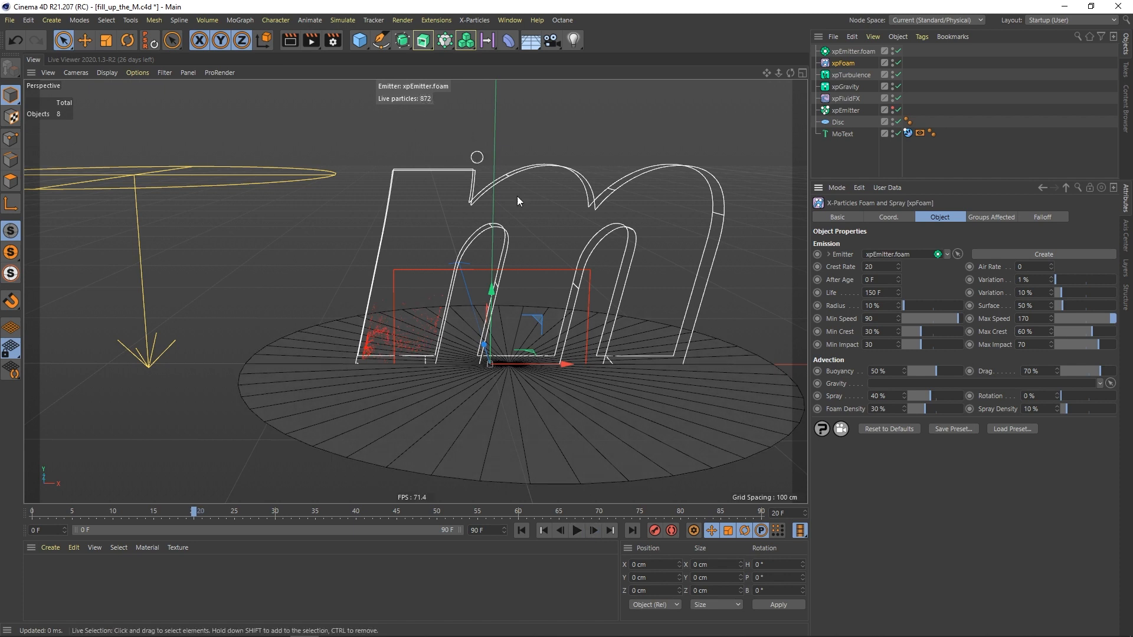
Step: Try a Max Crest of 70% on the xpFoam with a replay to frame 20, and return it to 50%
left_click_drag(1033, 334, 1004, 337)
type("70")
key("Return")
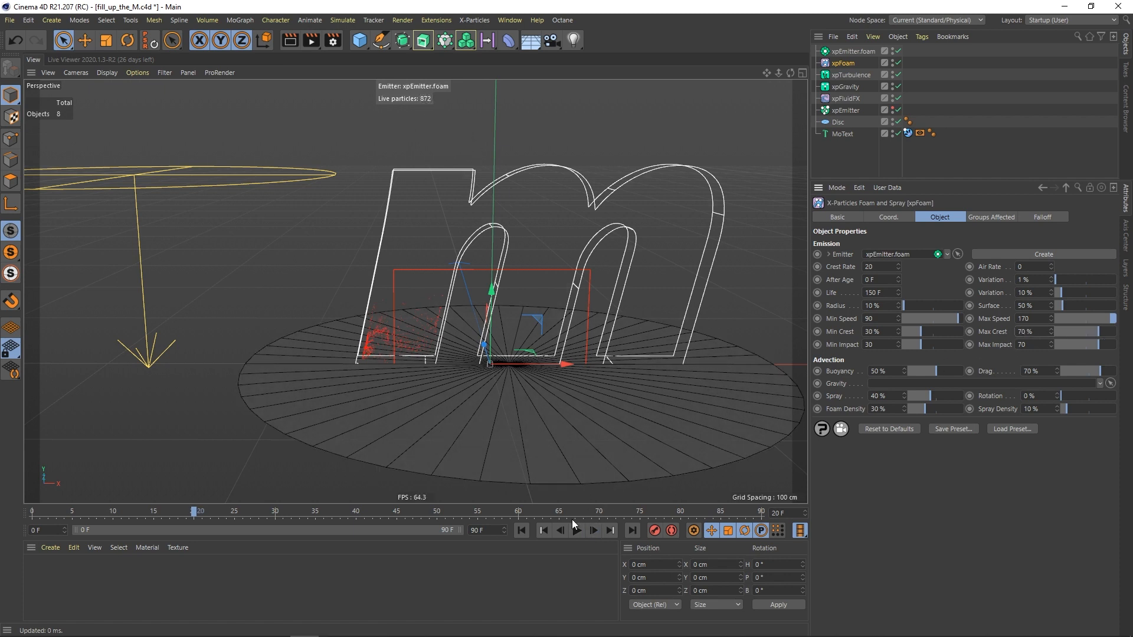
left_click(520, 533)
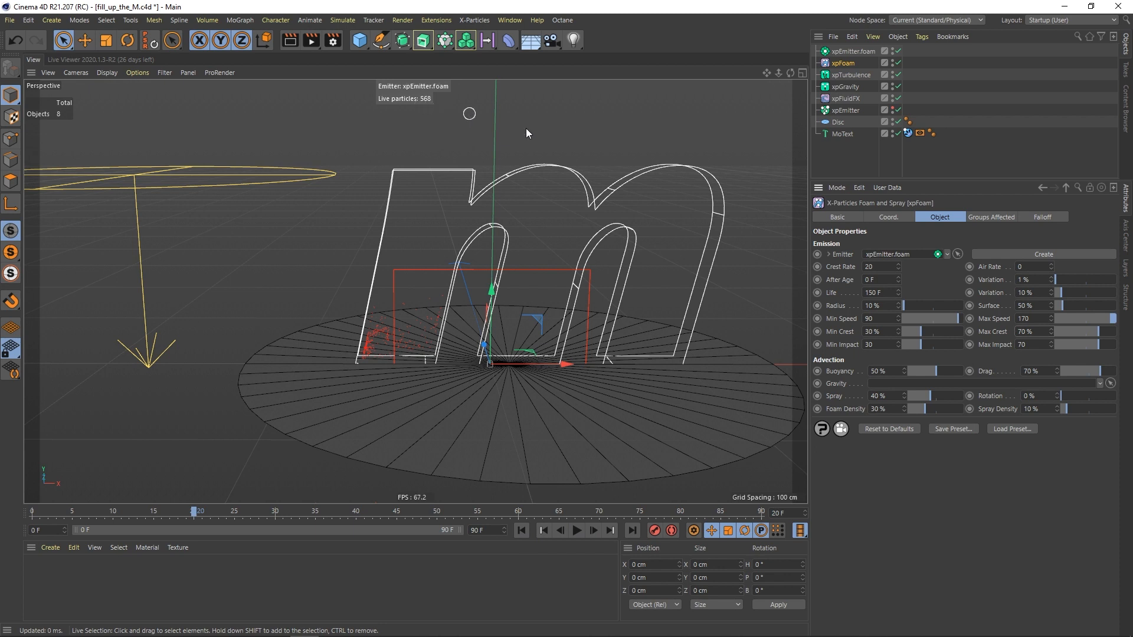
double_click(1032, 331)
right_click(1051, 332)
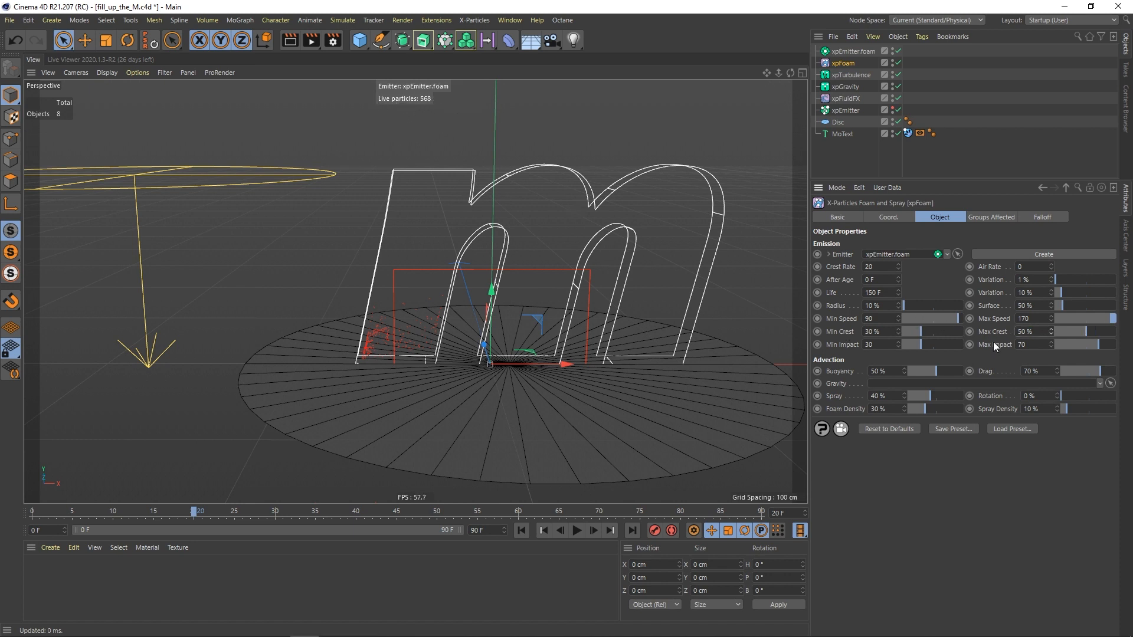
Step: Replay the simulation from the start to frame 58 to check how water and foam fill the letter
left_click(577, 530)
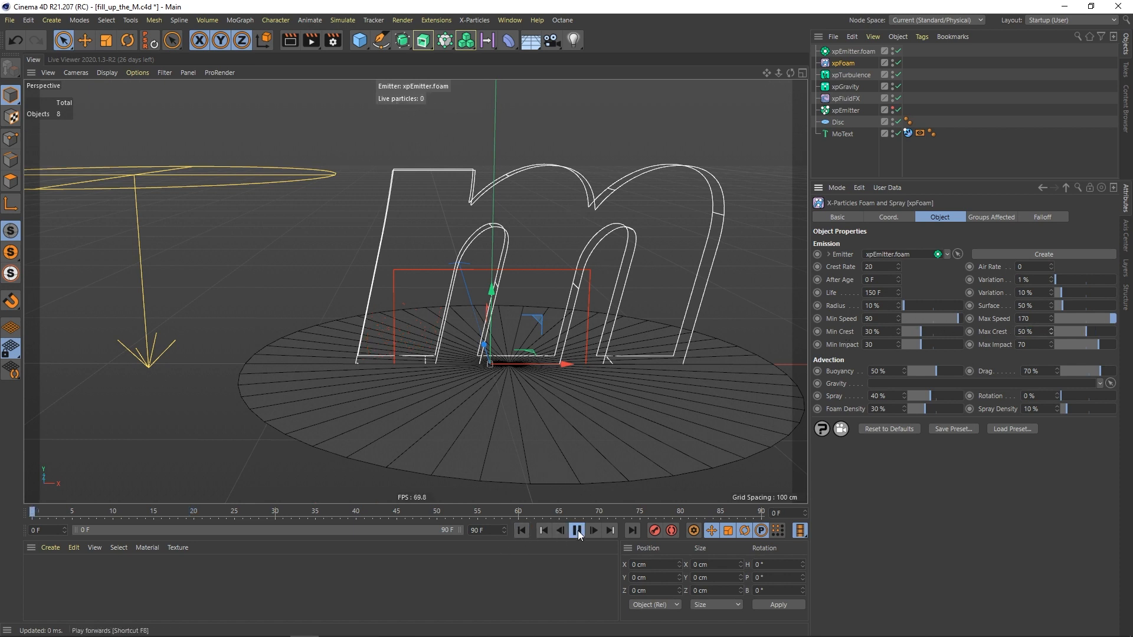
left_click(578, 531)
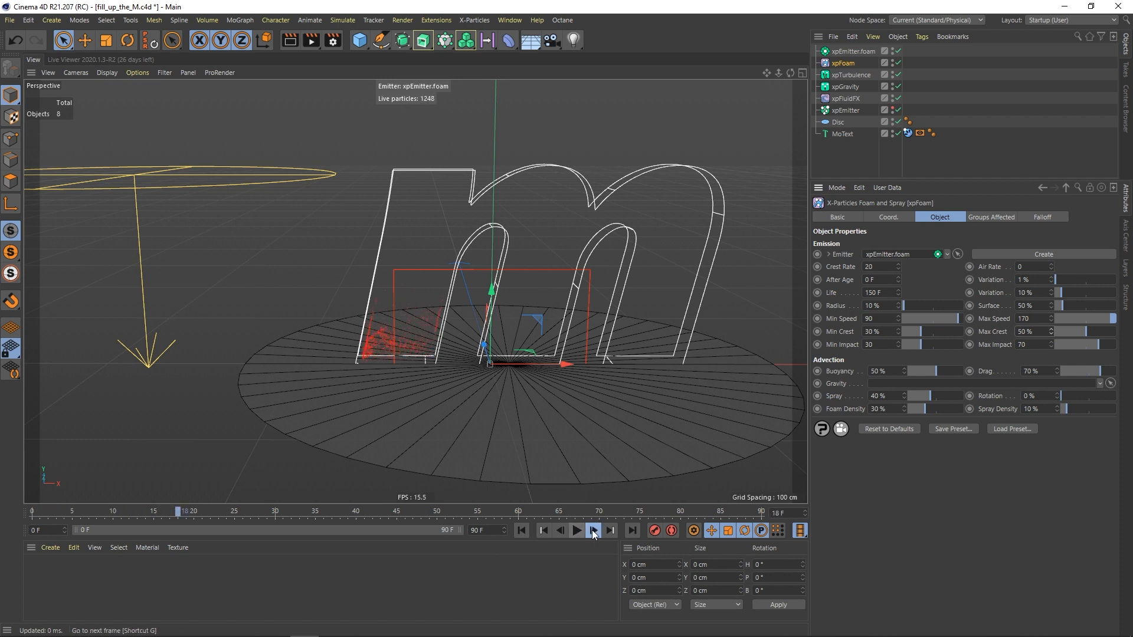
left_click(593, 531)
left_click(593, 531)
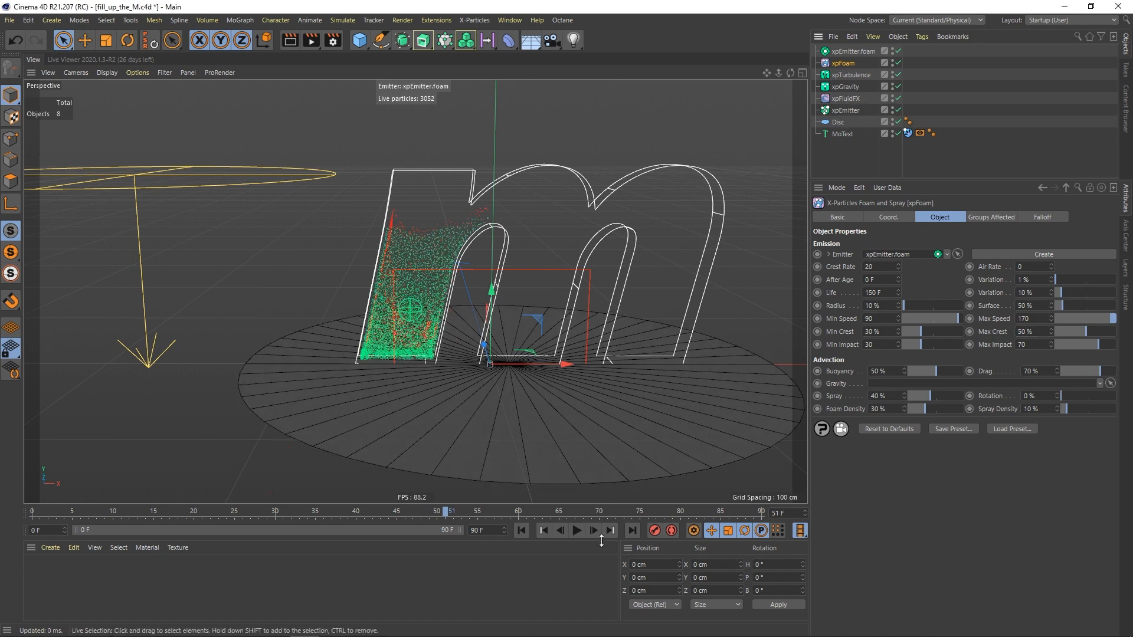
left_click(522, 531)
left_click(576, 530)
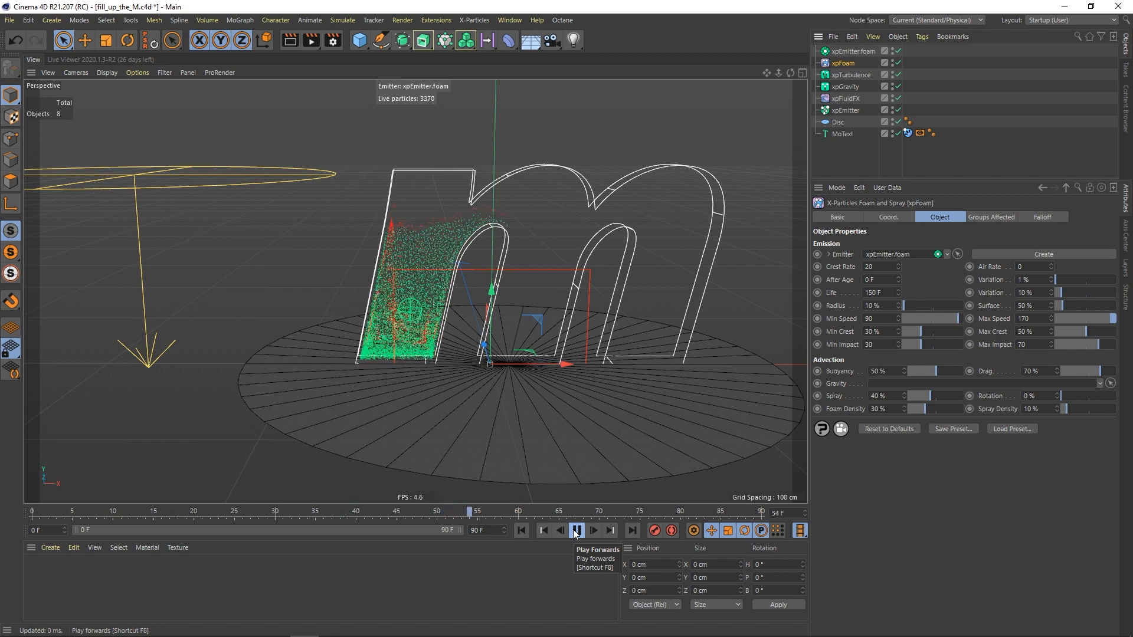
left_click(576, 530)
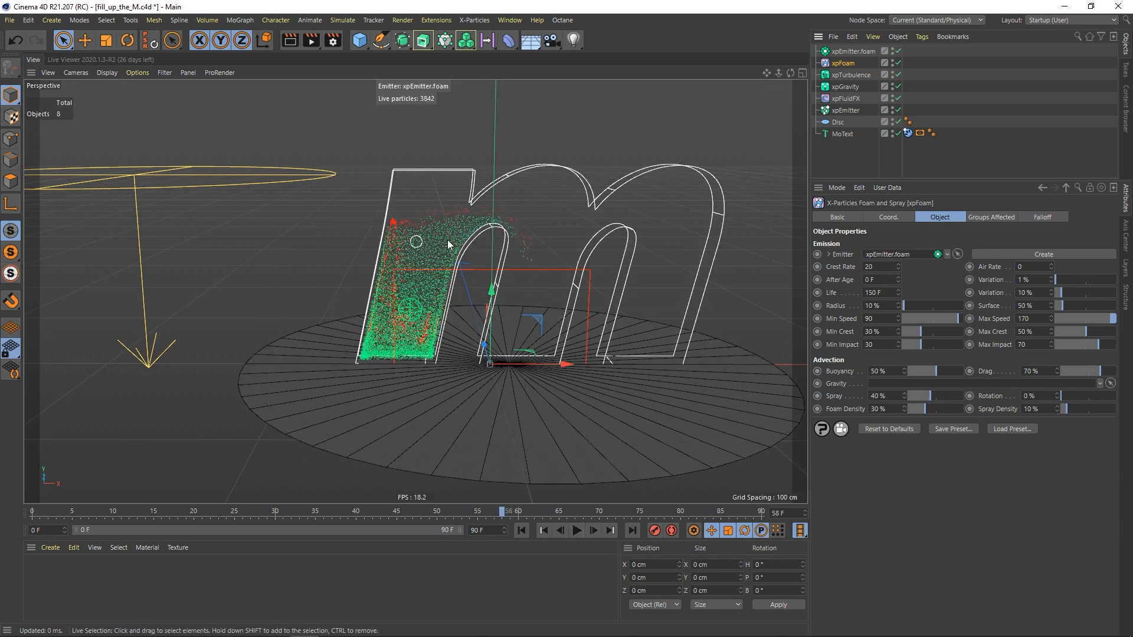
Step: Set the xpEmitter's Birthrate to 9000 and replay the simulation from the start to frame 29
left_click(849, 110)
left_click(972, 217)
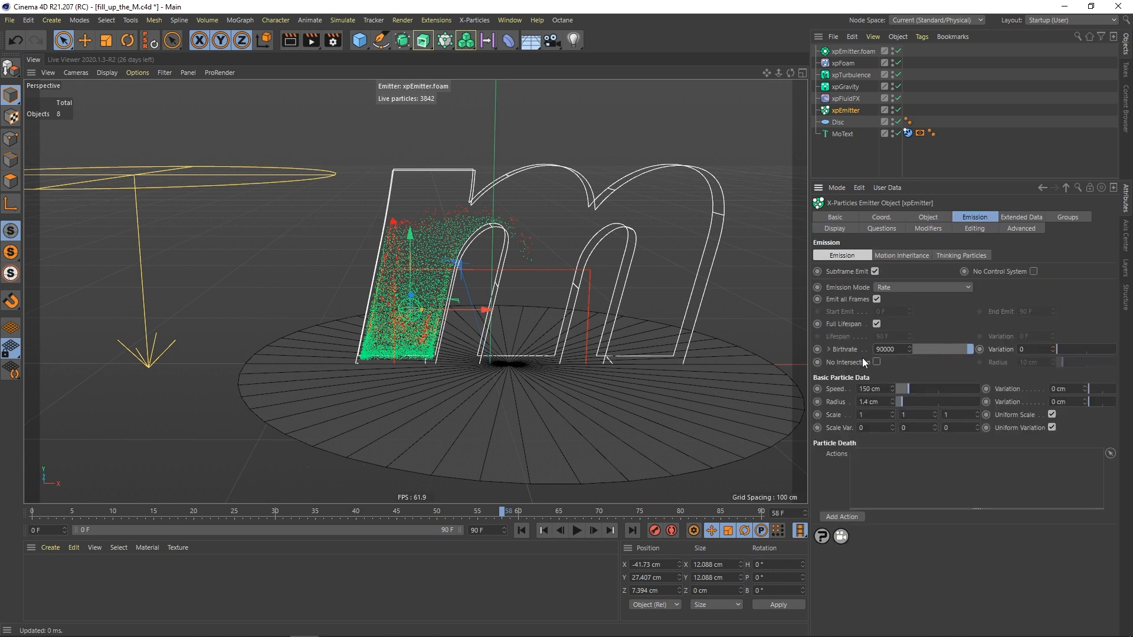
left_click(887, 349)
key("BackSpace")
left_click(521, 531)
left_click(576, 533)
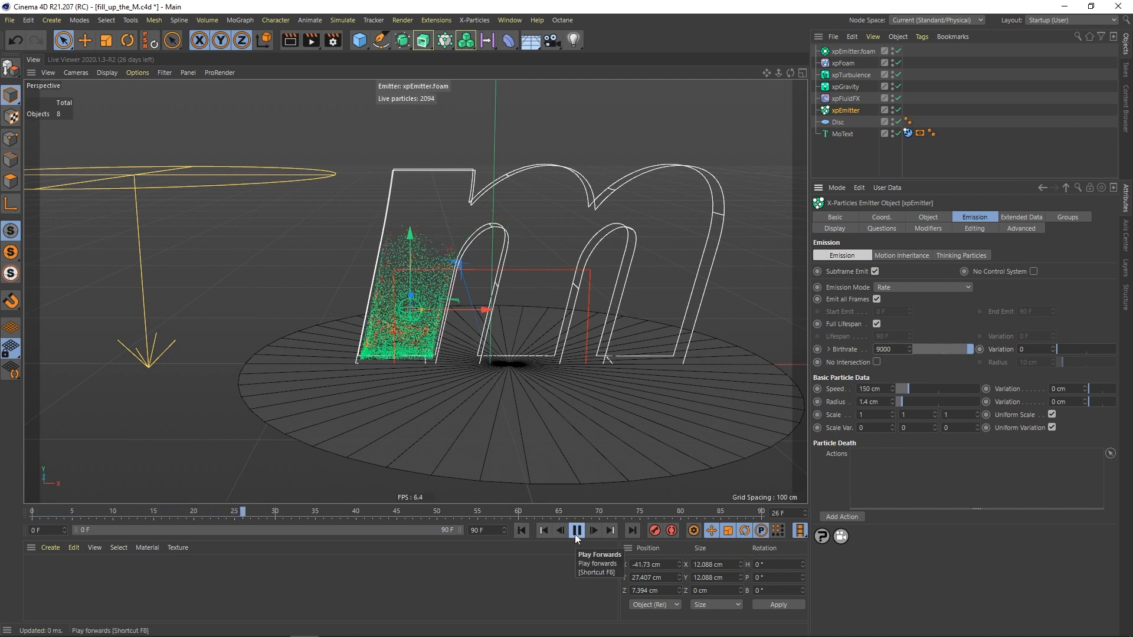
left_click(575, 531)
Step: Set the xpTurbulence Scale to 15% and its Strength to 70
left_click(847, 74)
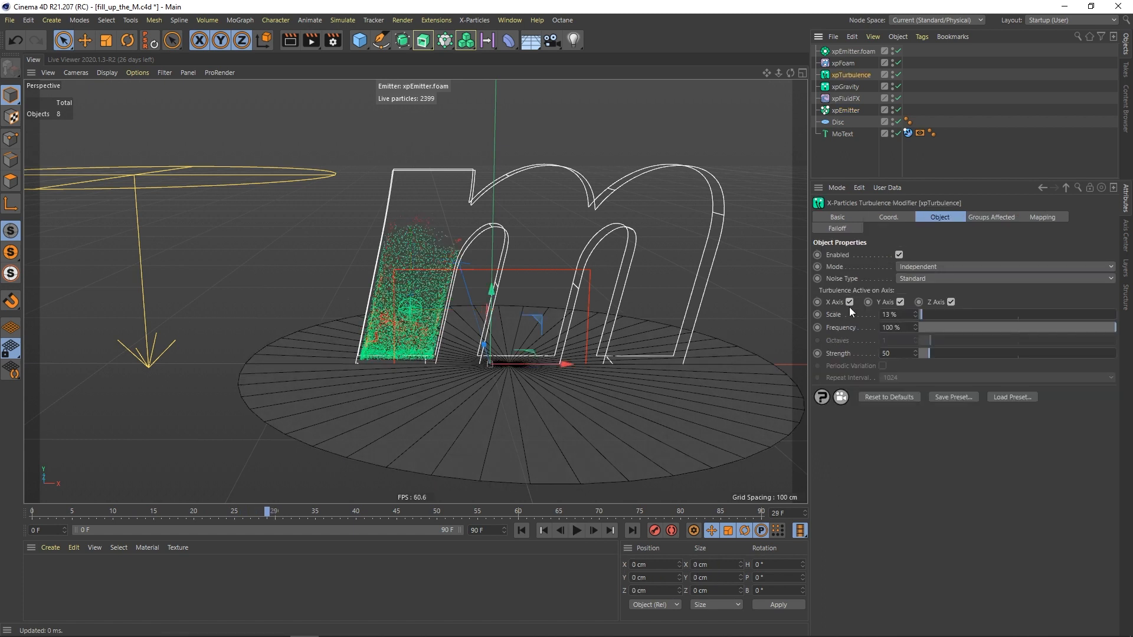
left_click(900, 316)
type("5")
key("Return")
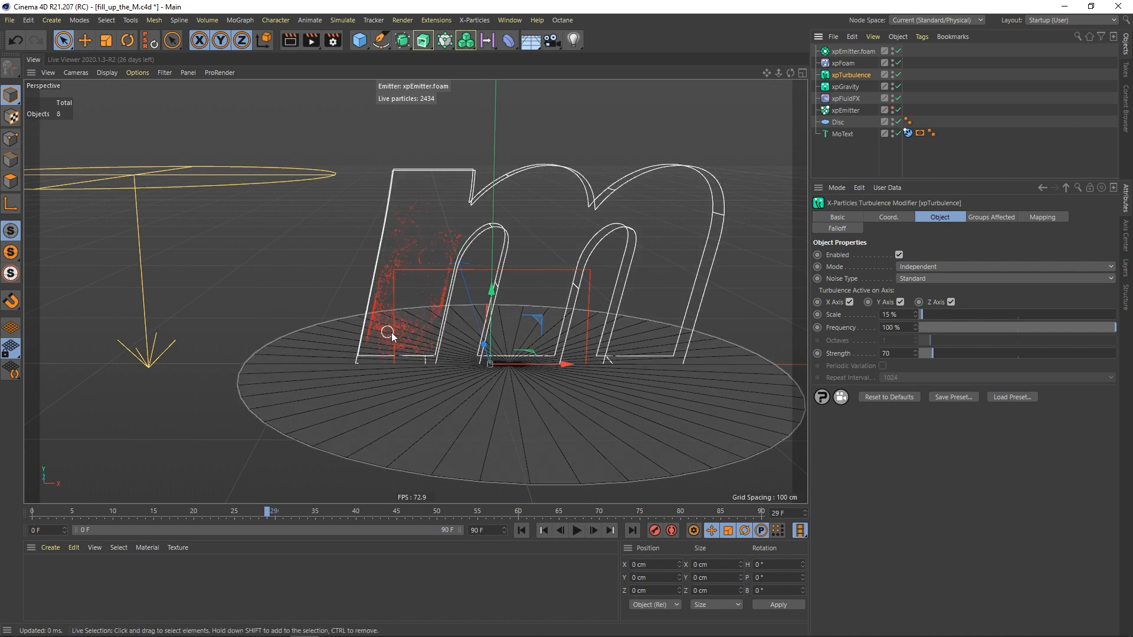
Step: Try a particle Radius of 1 cm on xpEmitter.foam and replay the simulation from the start to frame 18
left_click_drag(391, 332, 389, 316, "alt")
scroll(413, 301, "up", 5)
scroll(407, 284, "up", 3)
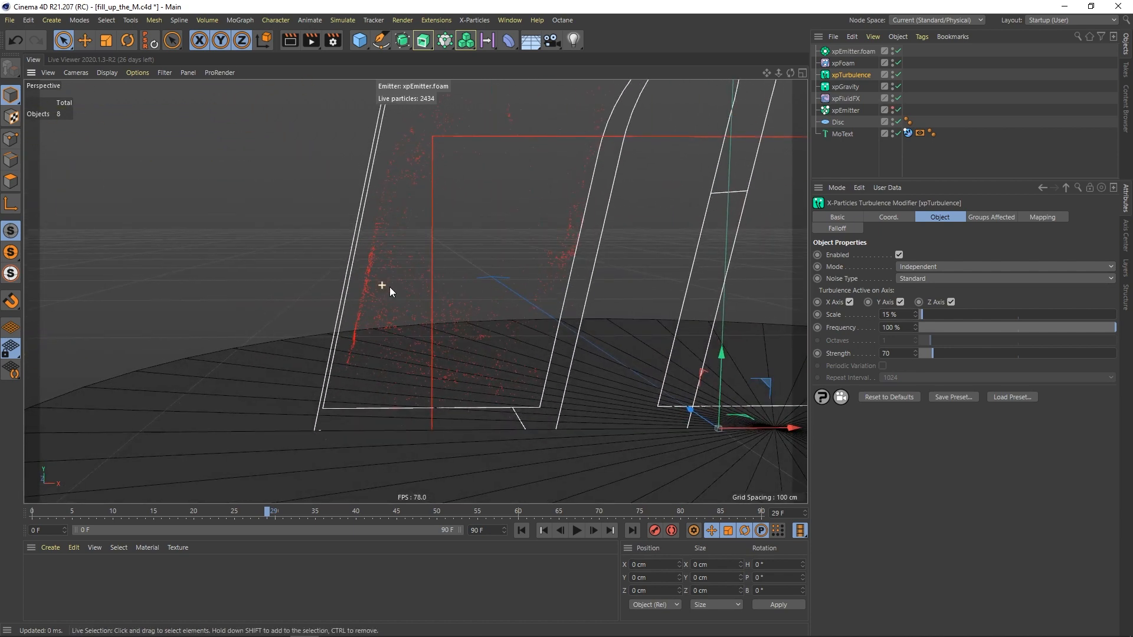
left_click_drag(377, 273, 365, 264, "alt")
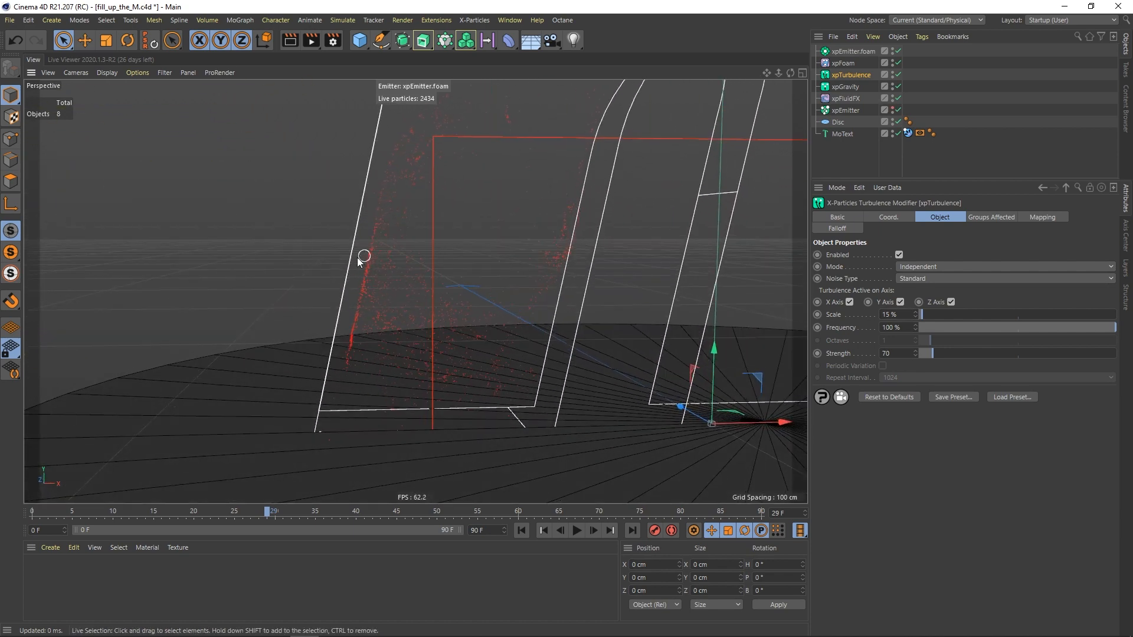
left_click(851, 52)
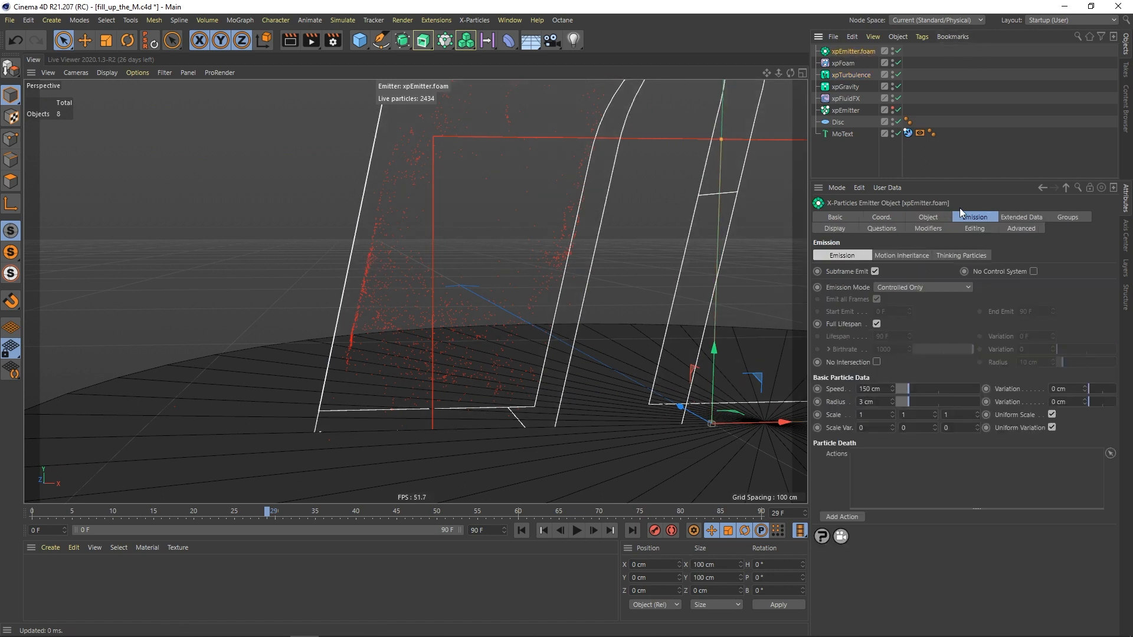
double_click(875, 402)
type("1")
key("Return")
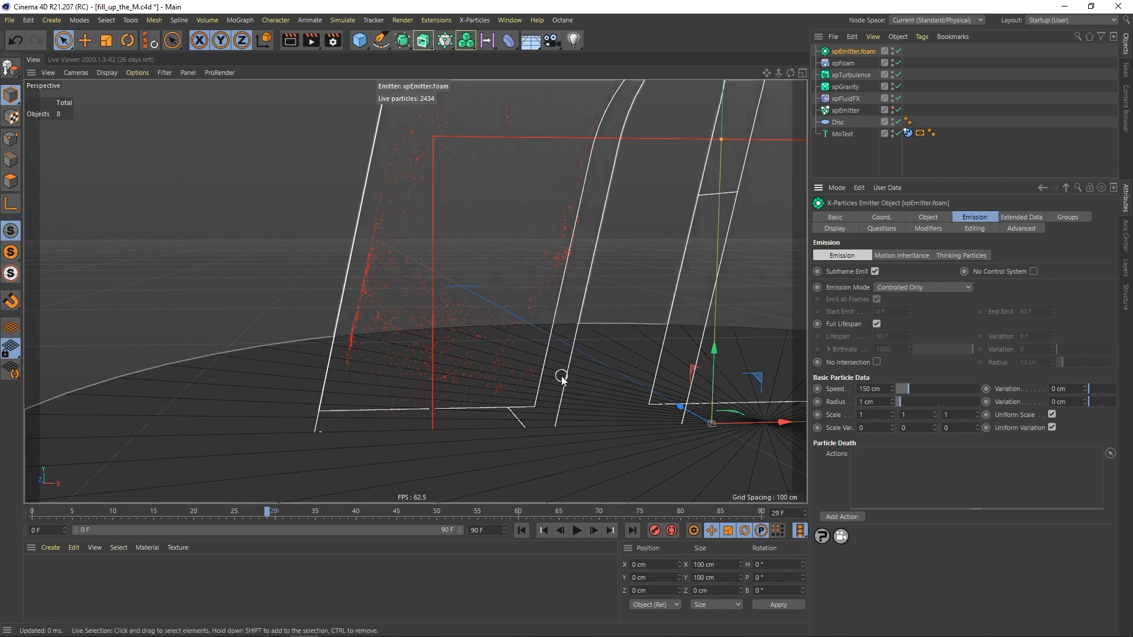
left_click_drag(561, 376, 530, 466, "alt")
left_click(522, 530)
left_click(575, 531)
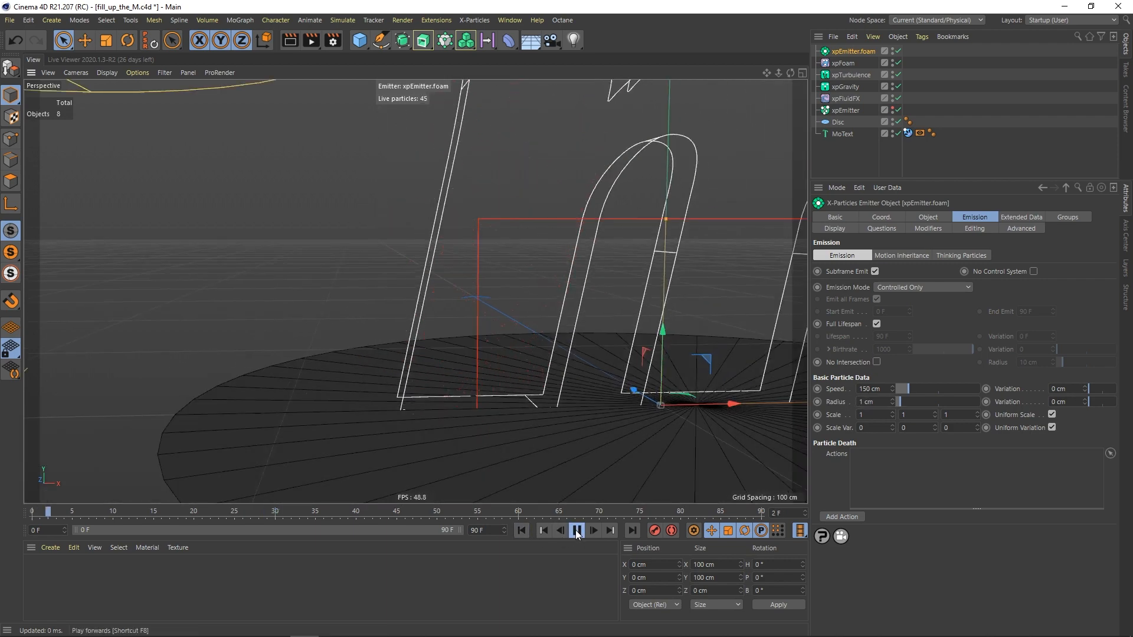
left_click(576, 531)
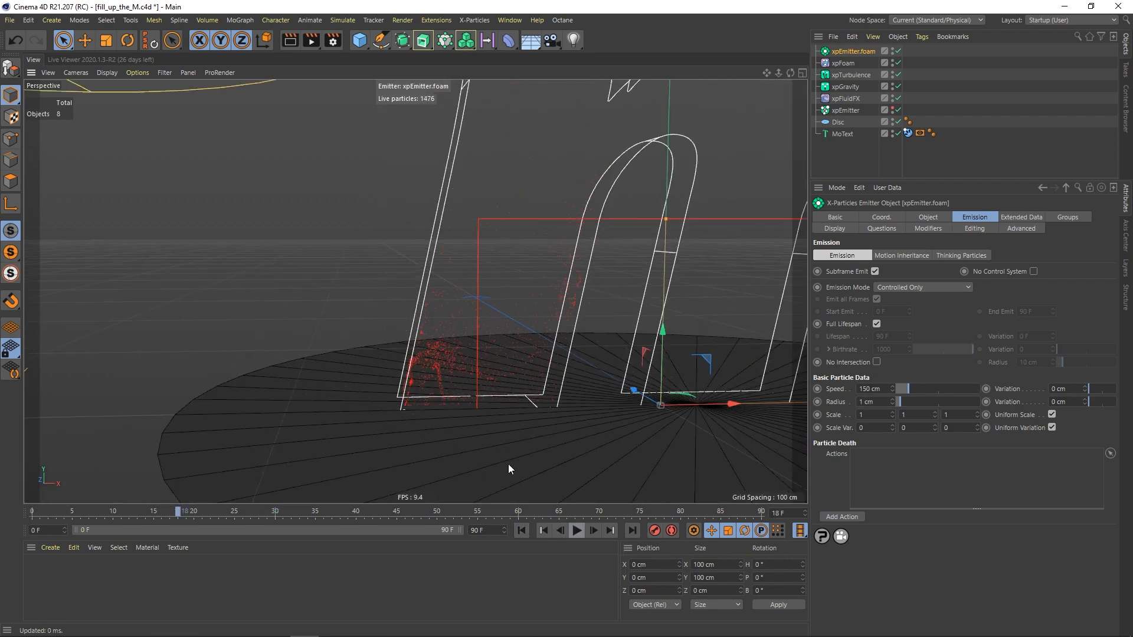
Step: Set the particle Radius of xpEmitter.foam to 0.5 cm and replay the simulation from the start to frame 19
left_click_drag(508, 464, 395, 332, "alt")
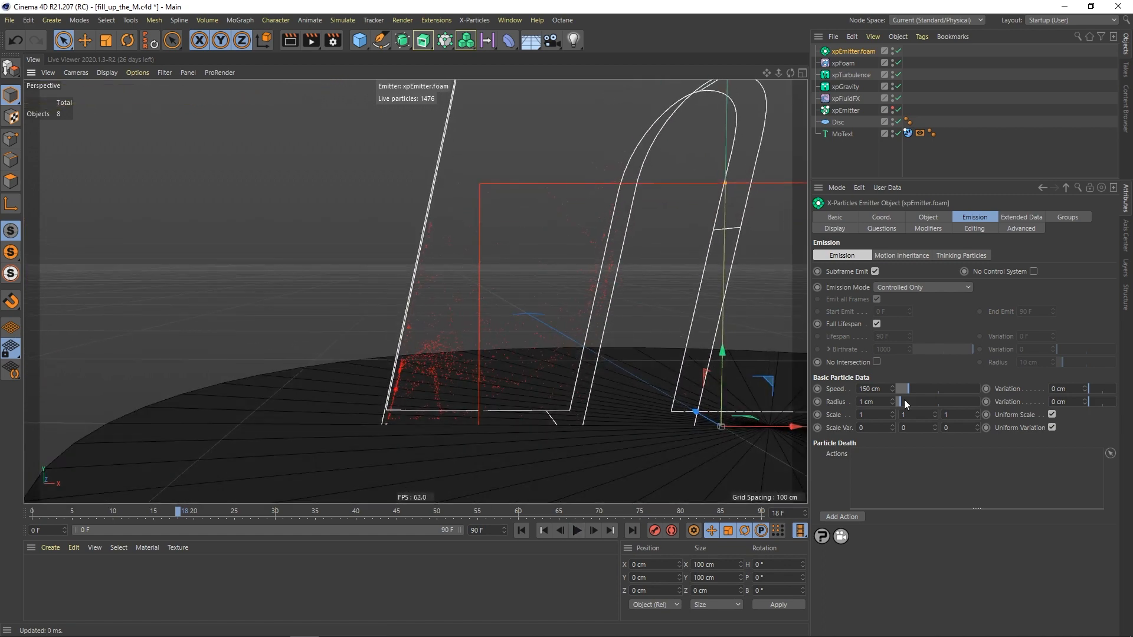
double_click(879, 402)
type("5.5")
key("Return")
left_click(522, 531)
left_click(576, 530)
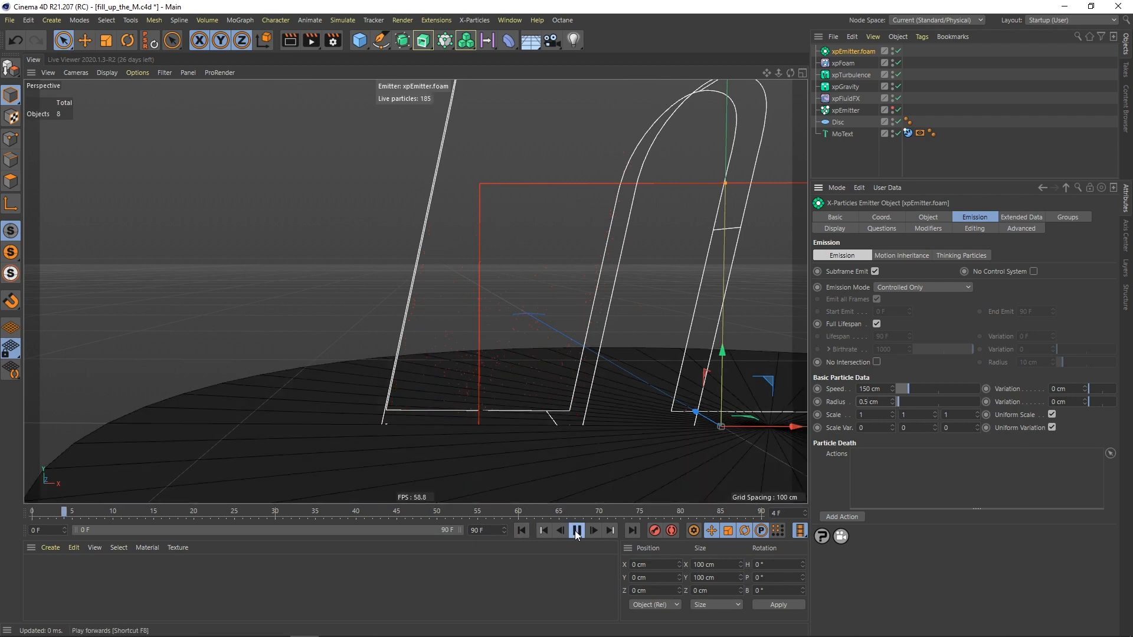
left_click(576, 531)
mouse_move(383, 384)
left_mouse_down("alt")
mouse_move(405, 395)
mouse_move(395, 393)
left_mouse_up("alt")
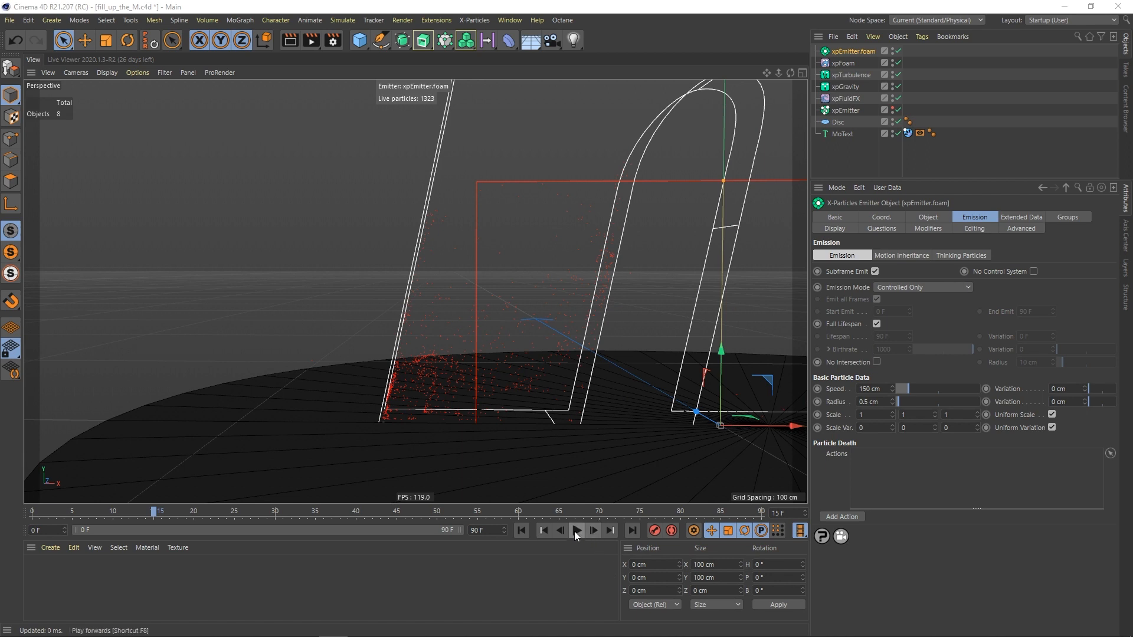
left_click(576, 530)
left_click(576, 530)
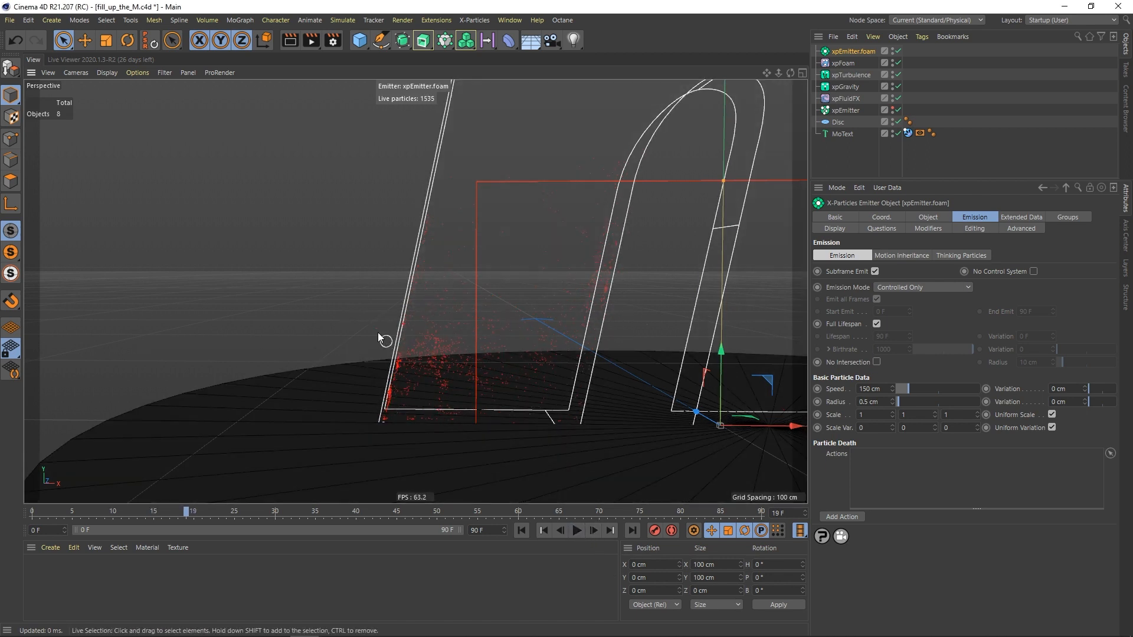
Step: Examine the foam particles around the letter's first stem from several angles for any outside its walls
mouse_move(376, 326)
right_mouse_down("alt")
mouse_move(429, 315)
mouse_move(374, 341)
right_mouse_up("alt")
middle_click_drag(452, 327, 364, 340, "alt")
right_click_drag(425, 338, 419, 338, "alt")
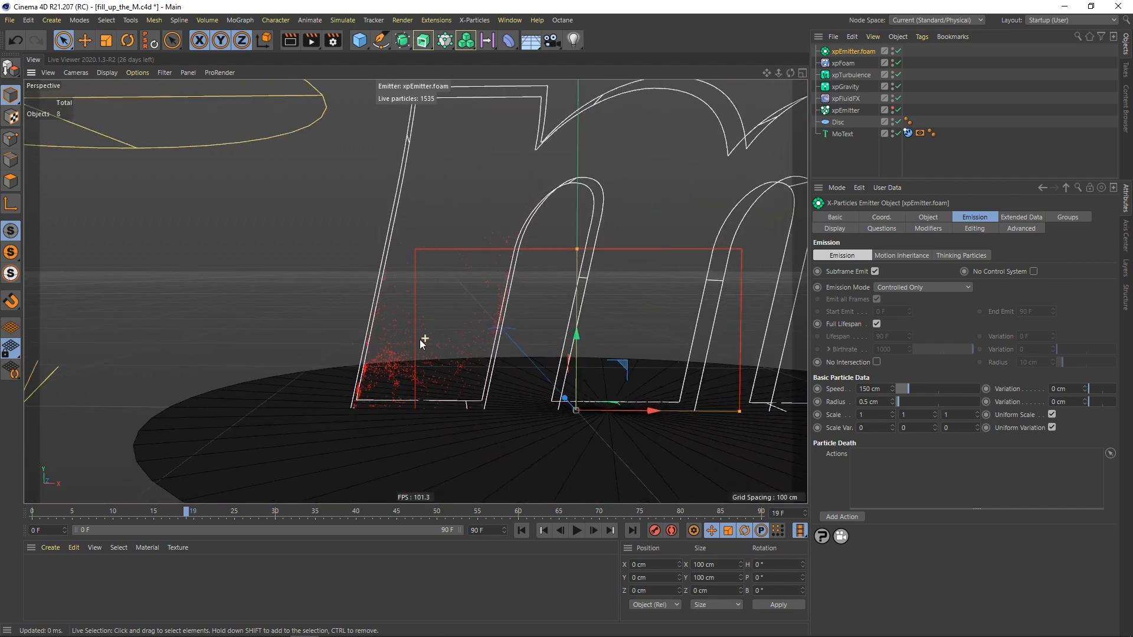
left_click_drag(420, 340, 442, 364, "alt")
right_click_drag(629, 386, 694, 373, "alt")
left_click_drag(686, 390, 702, 393, "alt")
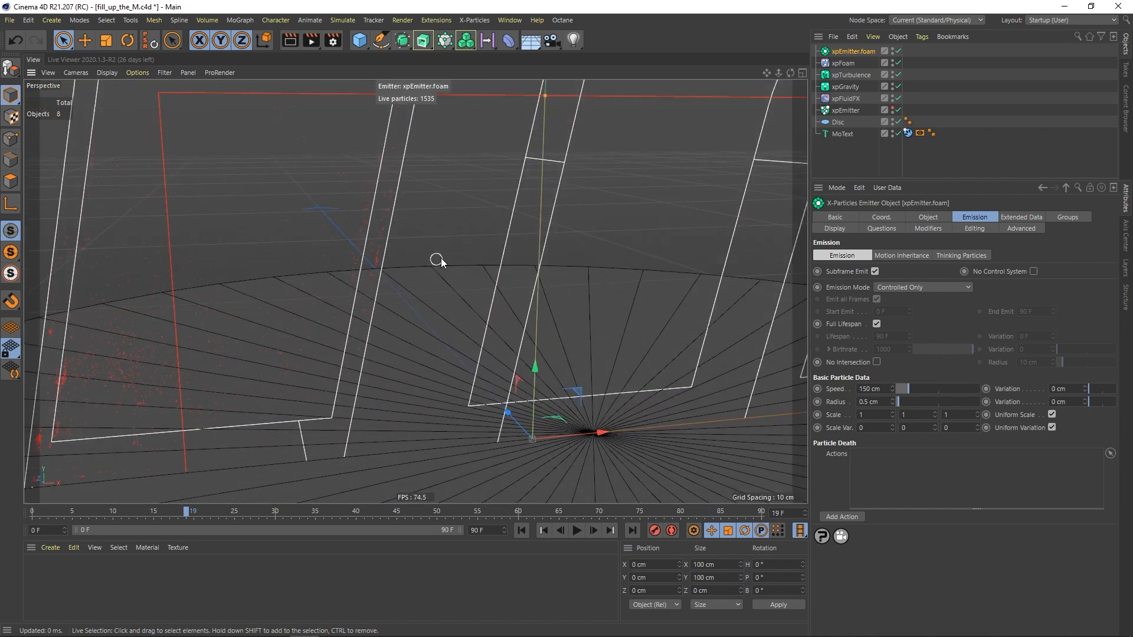
right_click_drag(435, 271, 367, 309, "alt")
middle_click_drag(367, 310, 402, 345, "alt")
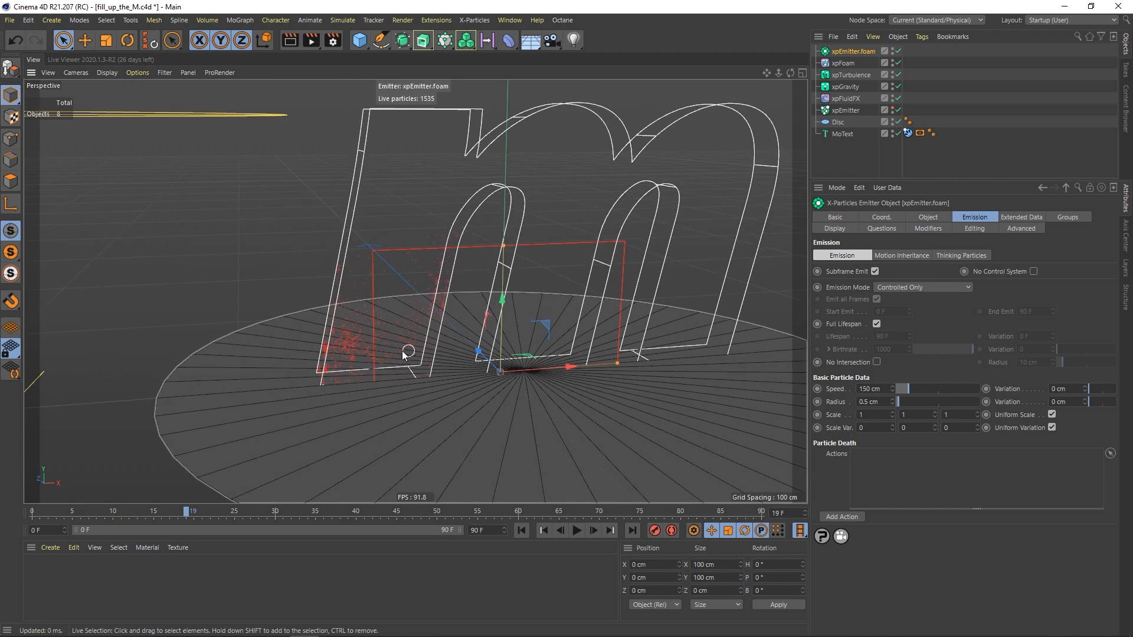
left_click_drag(402, 351, 360, 185, "alt")
Step: Add an xpKill modifier to the scene using a command search for "kil"
left_click(327, 177)
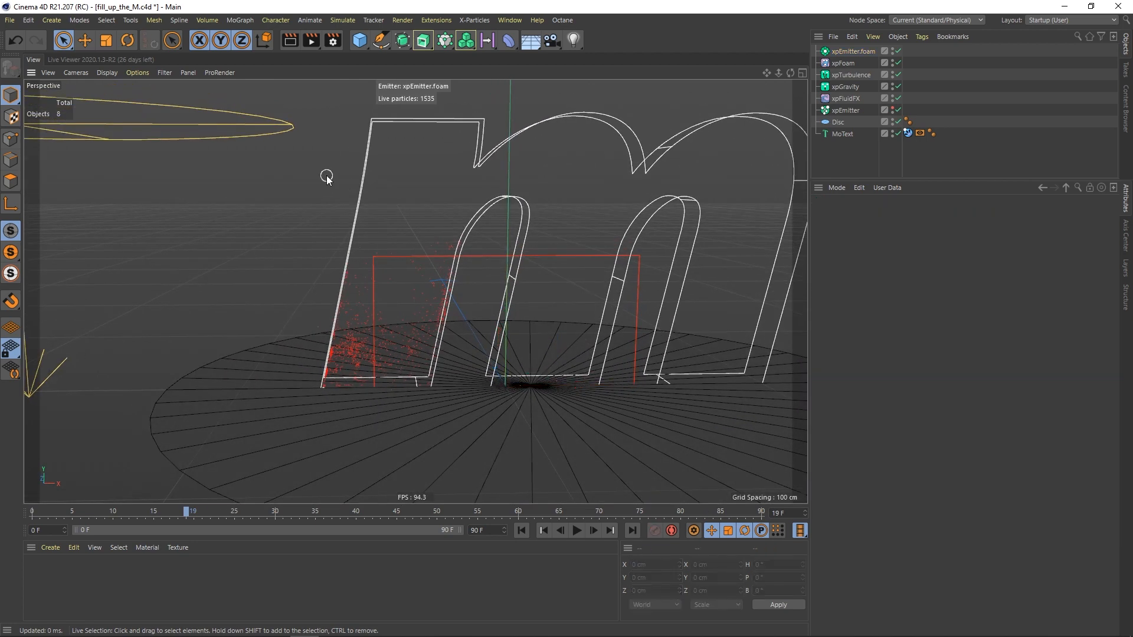
key("shift+c")
type("kil")
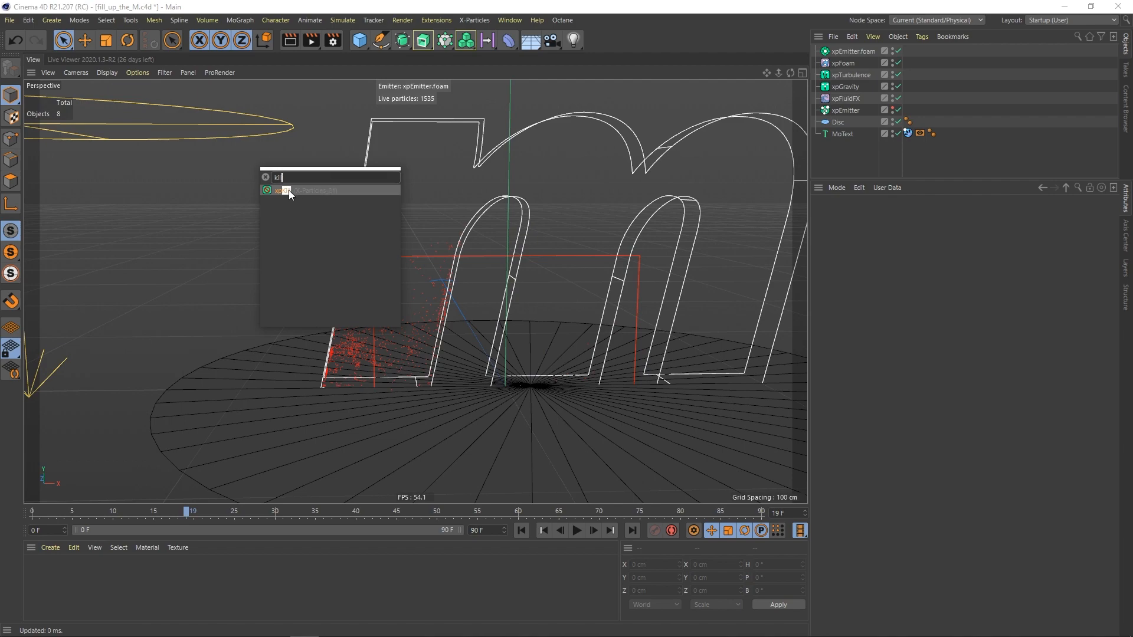
left_click(288, 190)
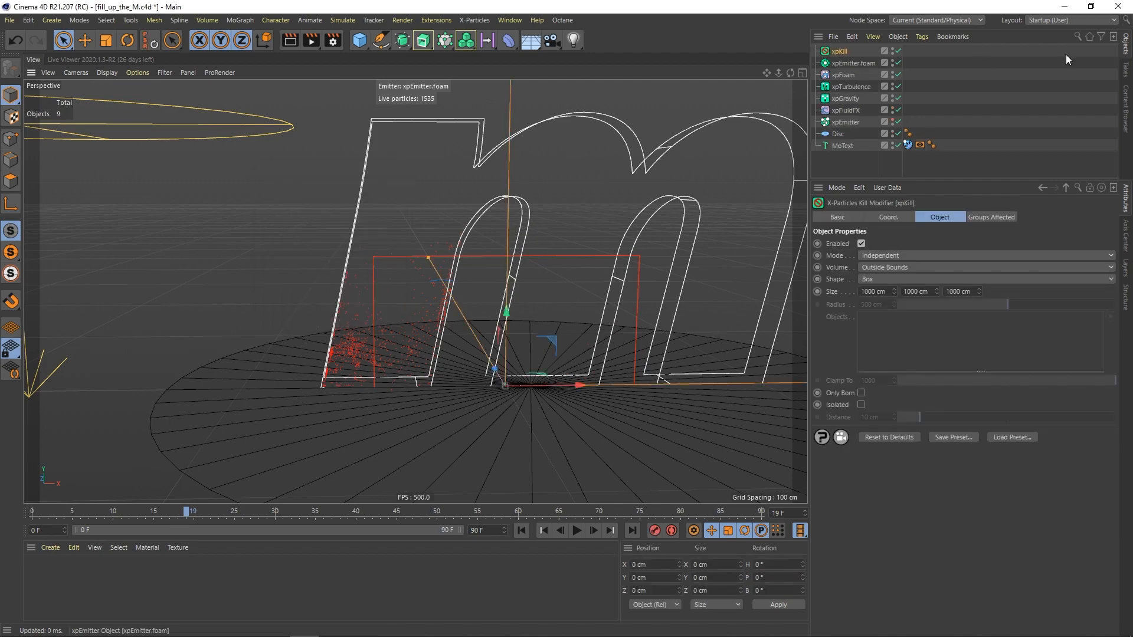
Step: Duplicate the MoText object and delete the copy's collider and display tags
right_click_drag(488, 275, 416, 289, "alt")
left_click_drag(416, 291, 513, 324, "alt")
middle_click_drag(416, 292, 458, 368, "alt")
left_click_drag(458, 367, 430, 321, "alt")
right_click_drag(436, 351, 460, 341, "alt")
left_click_drag(460, 342, 431, 328, "alt")
left_click(828, 158)
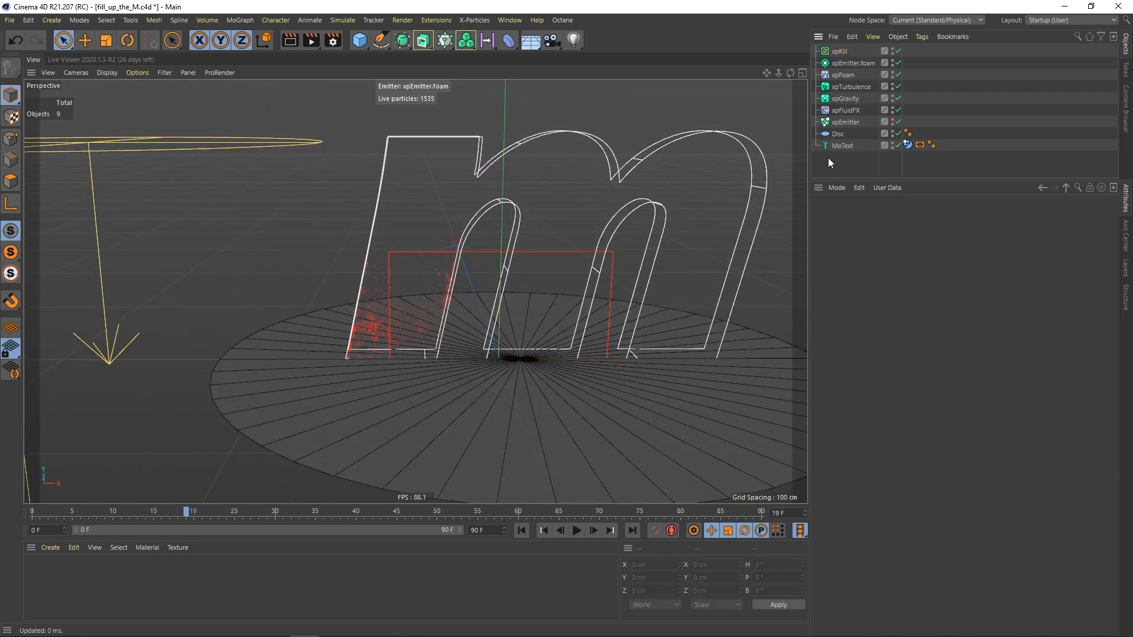
left_click_drag(841, 146, 845, 156, "ctrl")
left_click(907, 157)
key("Delete")
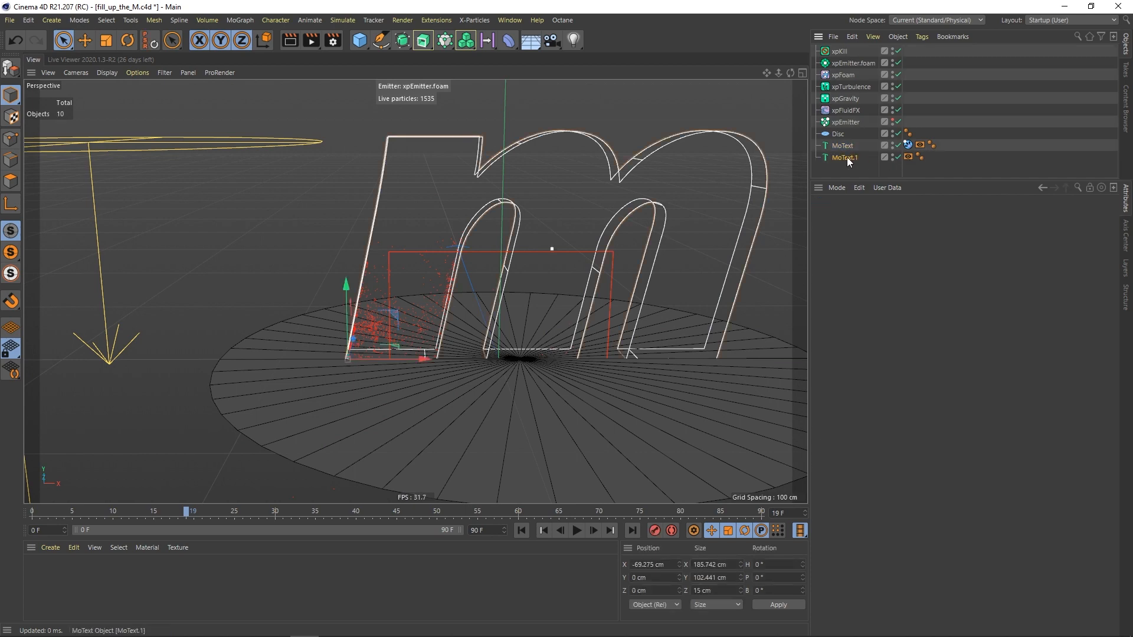
left_click(911, 157)
key("Delete")
Step: Convert MoText.1 to editable objects and make the extruded m inside its hierarchy a polygon mesh
left_click(849, 158)
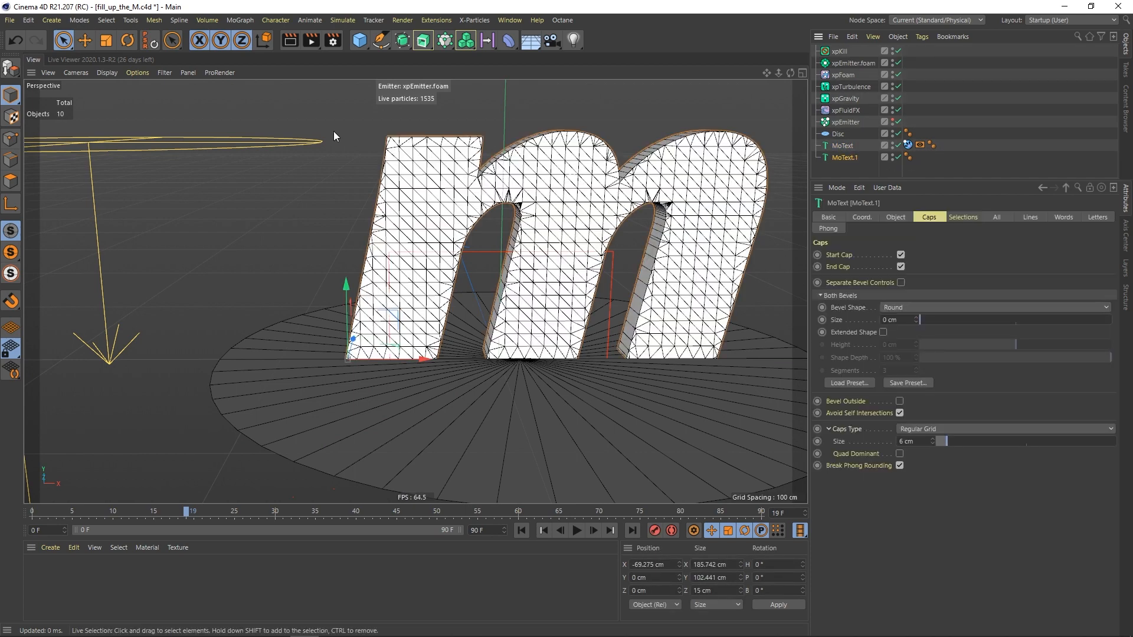
left_click(16, 73)
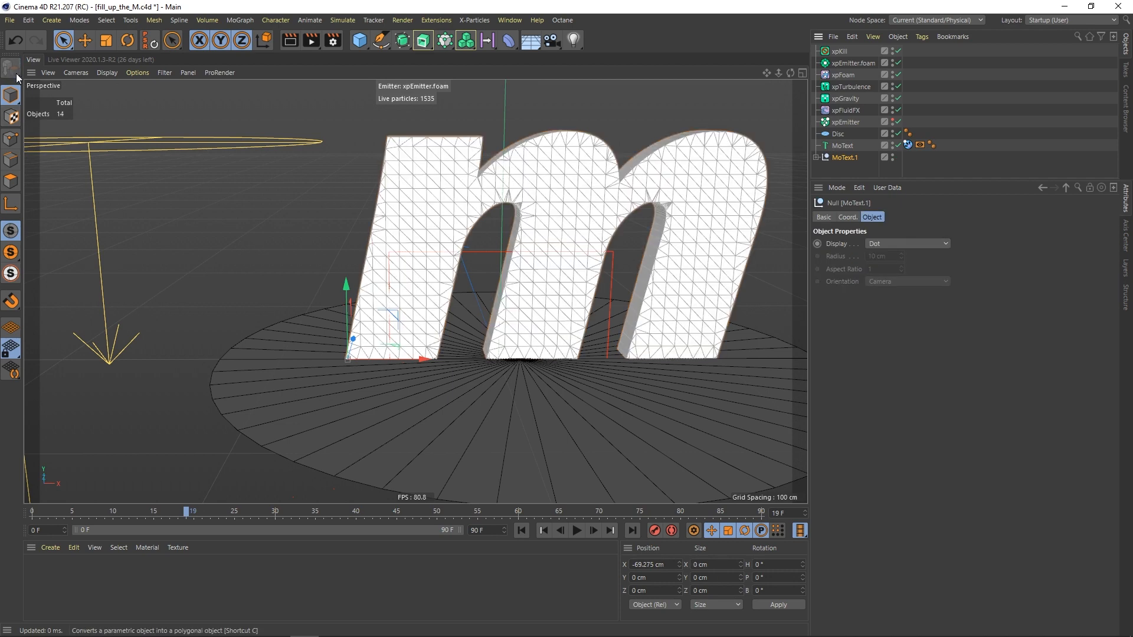
left_click(816, 158)
left_click(822, 170)
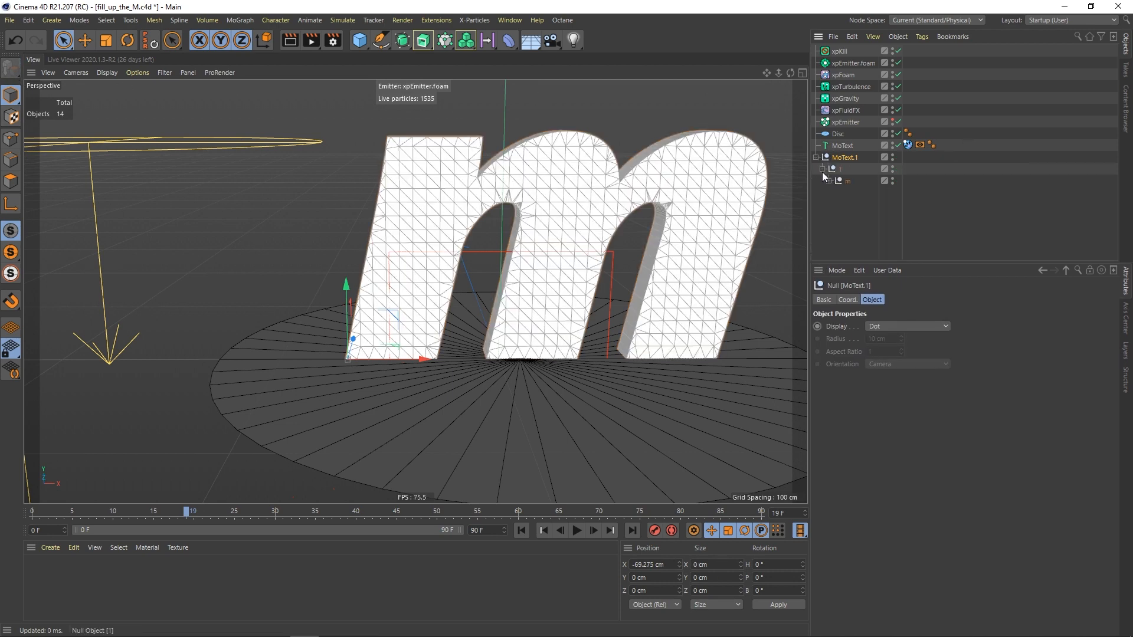
left_click(829, 181)
left_click(836, 193)
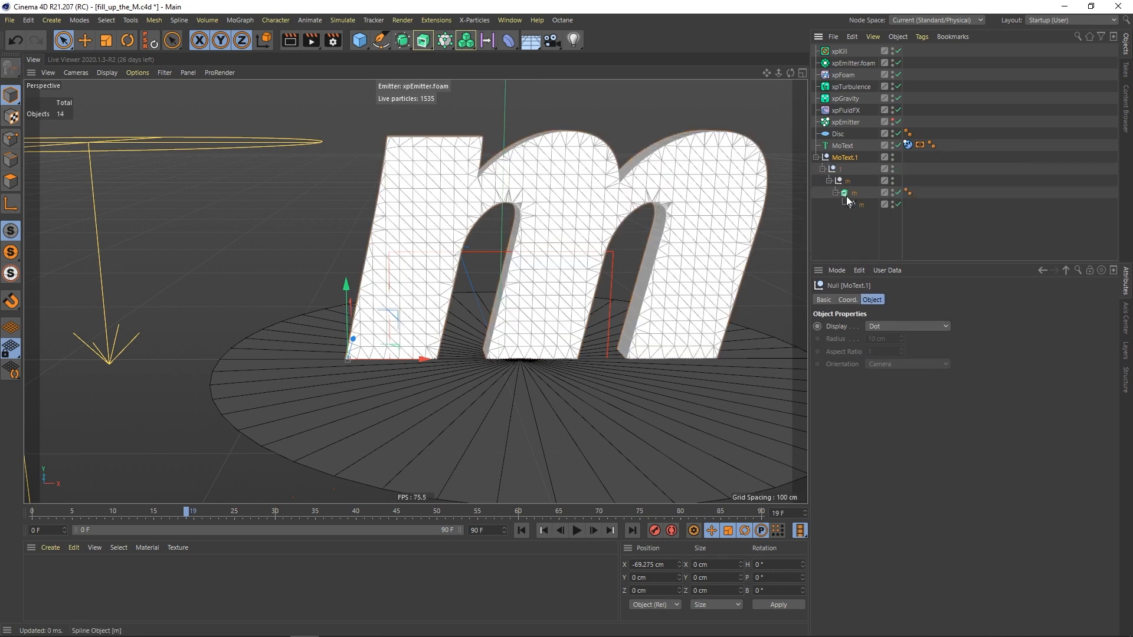
left_click(854, 193)
left_click(11, 68)
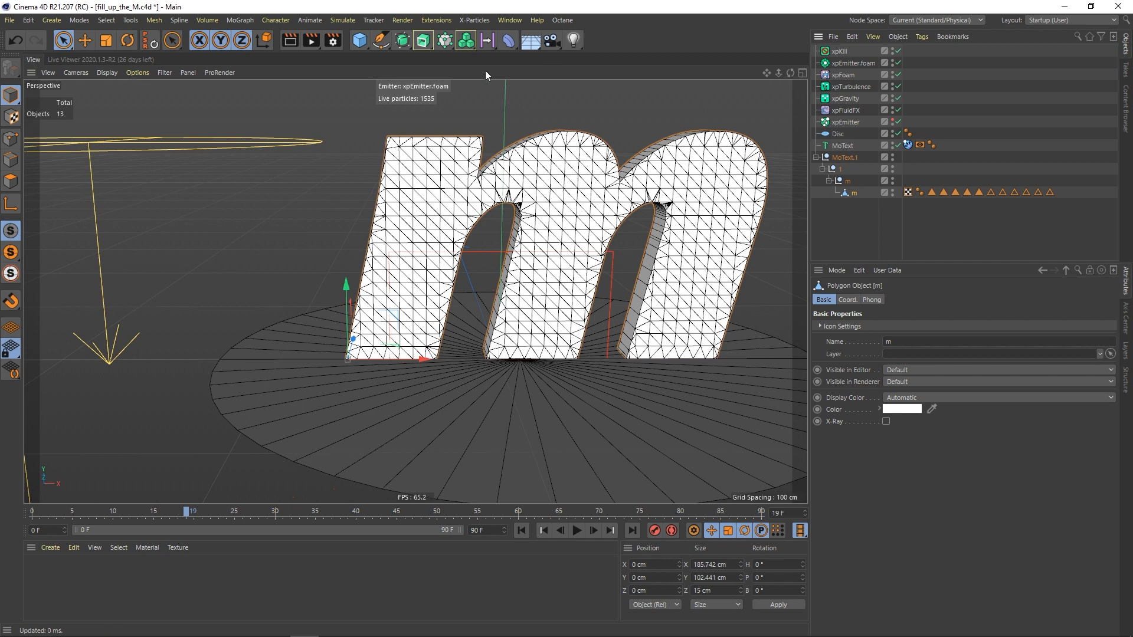
Step: Merge the m mesh through a Connect object converted to polygons, and move it out of the MoText.1 hierarchy
left_click(416, 47)
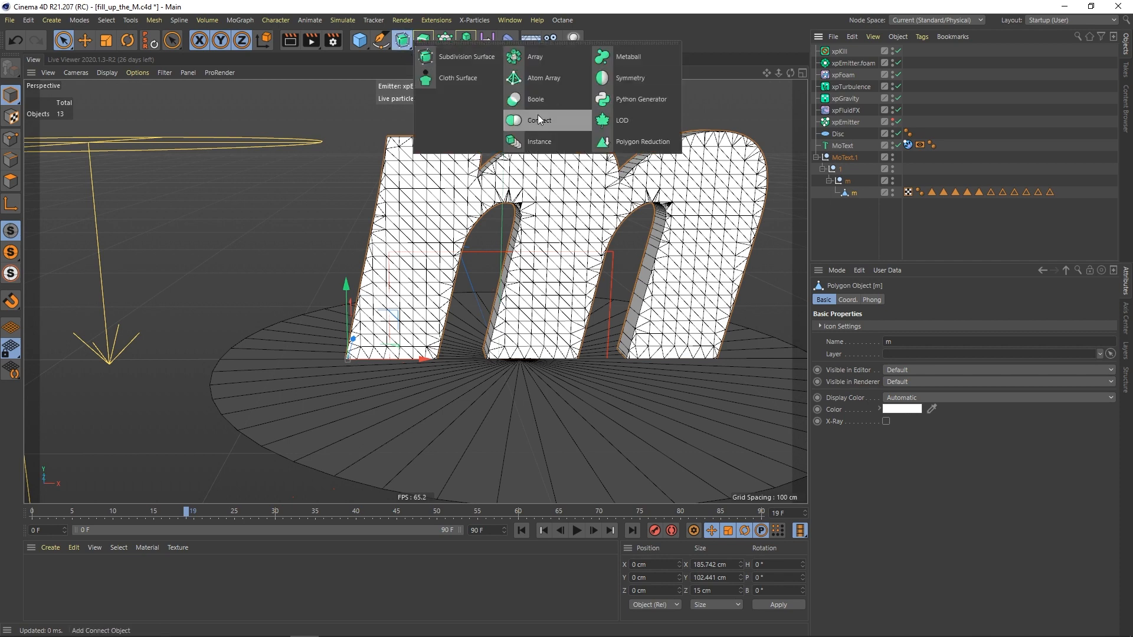
left_click(537, 118)
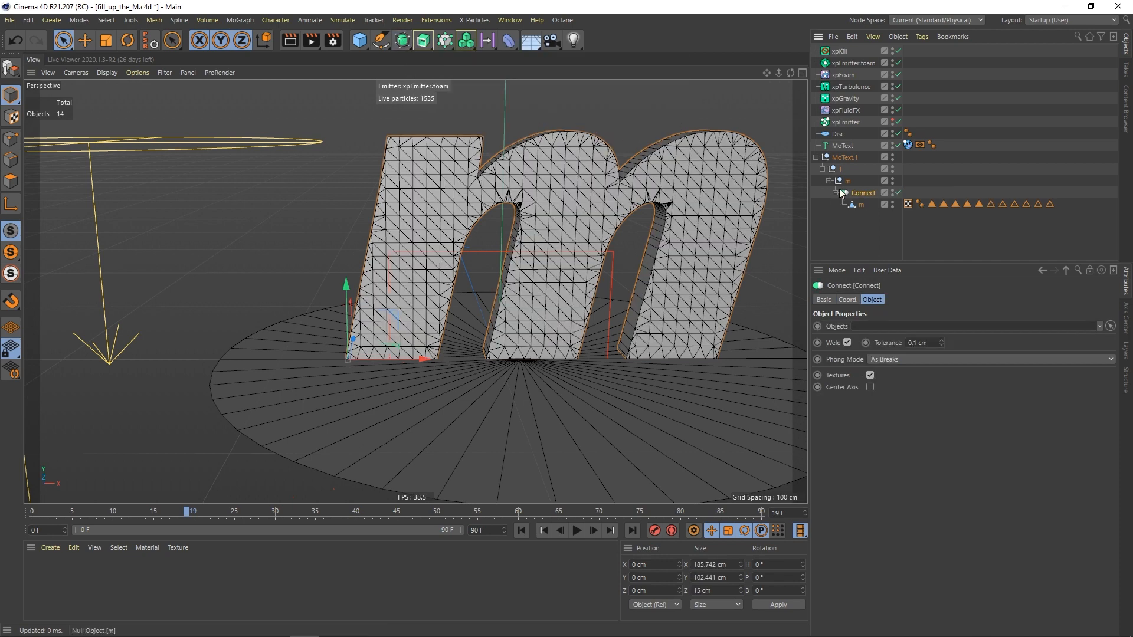
left_click(11, 68)
left_click(850, 228)
left_click_drag(862, 196, 856, 221)
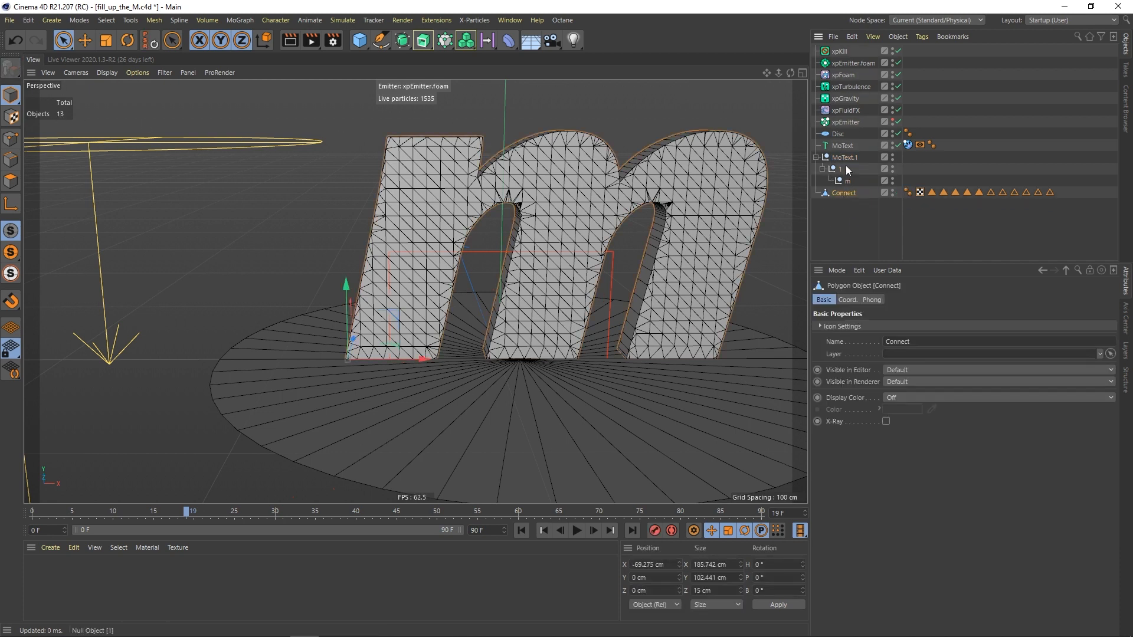
Step: Delete the MoText.1 hierarchy and rename the Connect mesh to killobj
left_click(844, 158)
key("Delete")
double_click(844, 158)
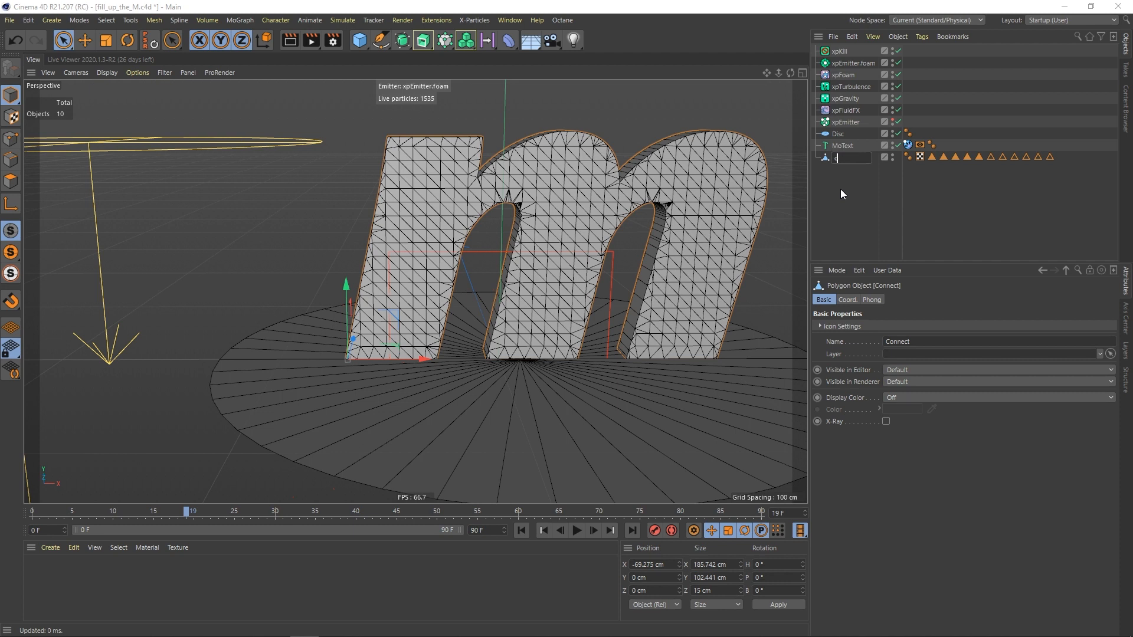
type("killobj")
left_click(841, 188)
left_click(840, 158)
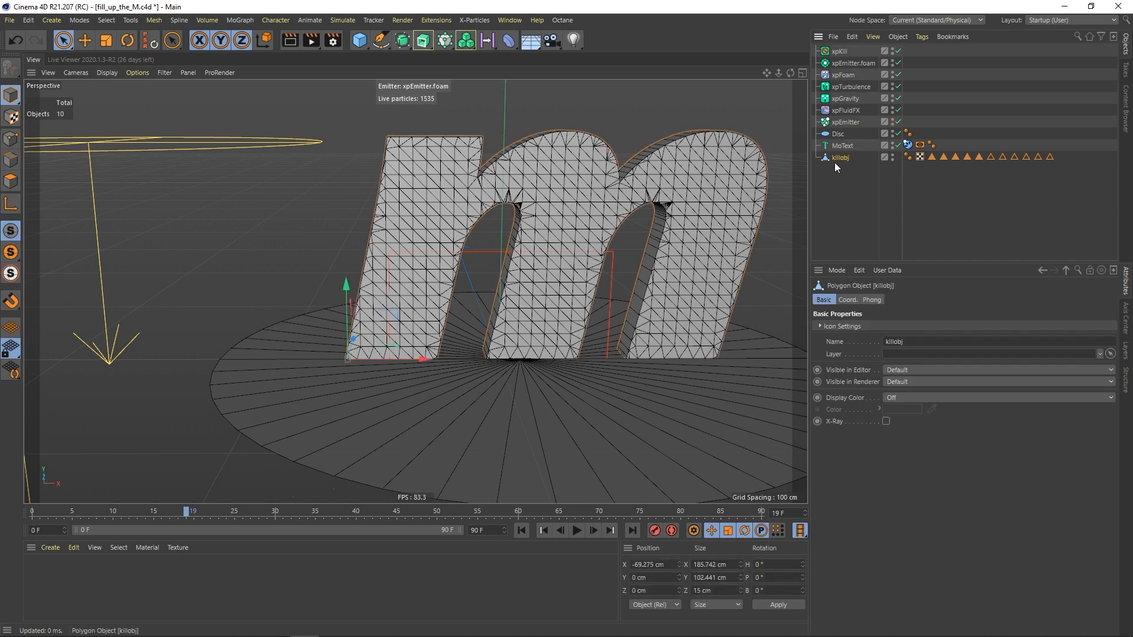
Step: Set the xpKill modifier's Volume to Objects with killobj as its object, and hide the killobj mesh in the viewport
left_click_drag(564, 180, 558, 189, "alt")
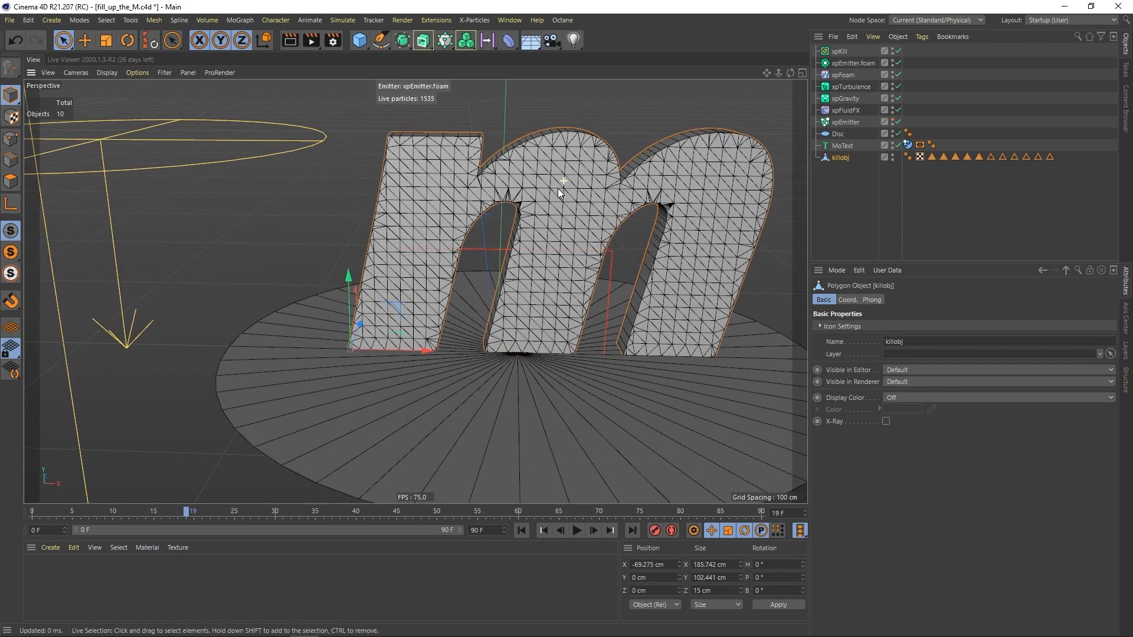
left_click(841, 51)
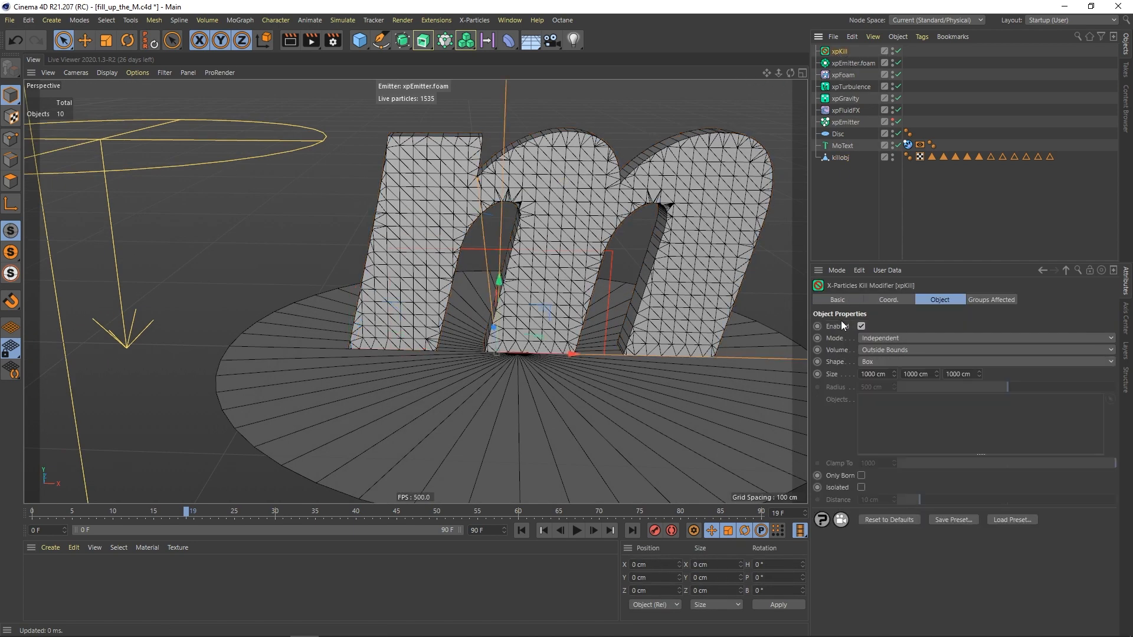
left_click(883, 350)
left_click(883, 362)
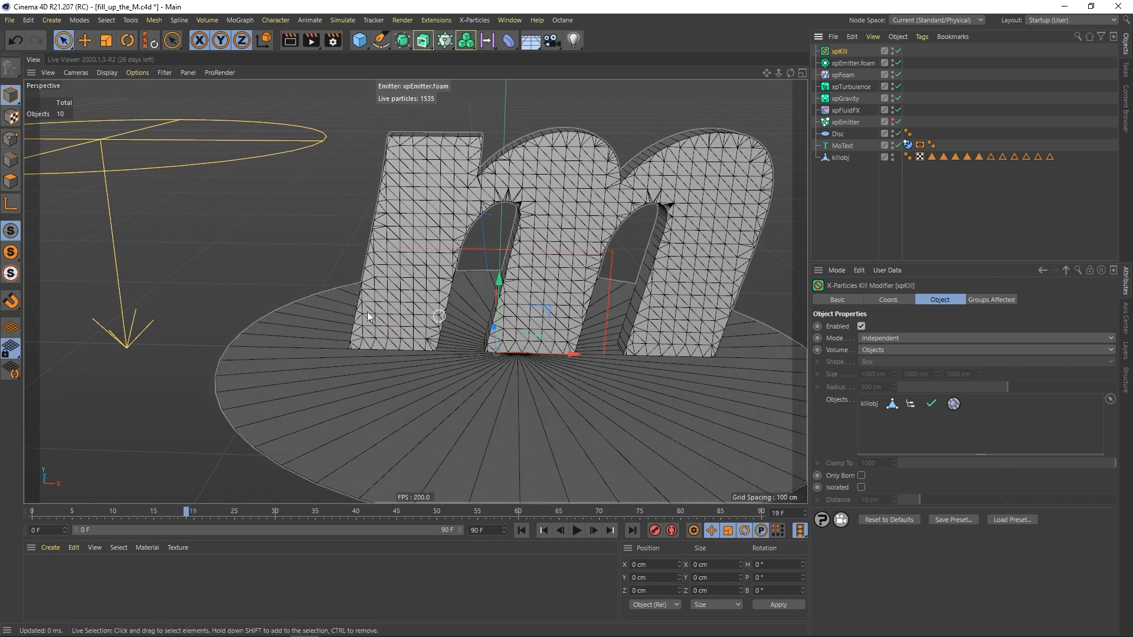
left_click(892, 155)
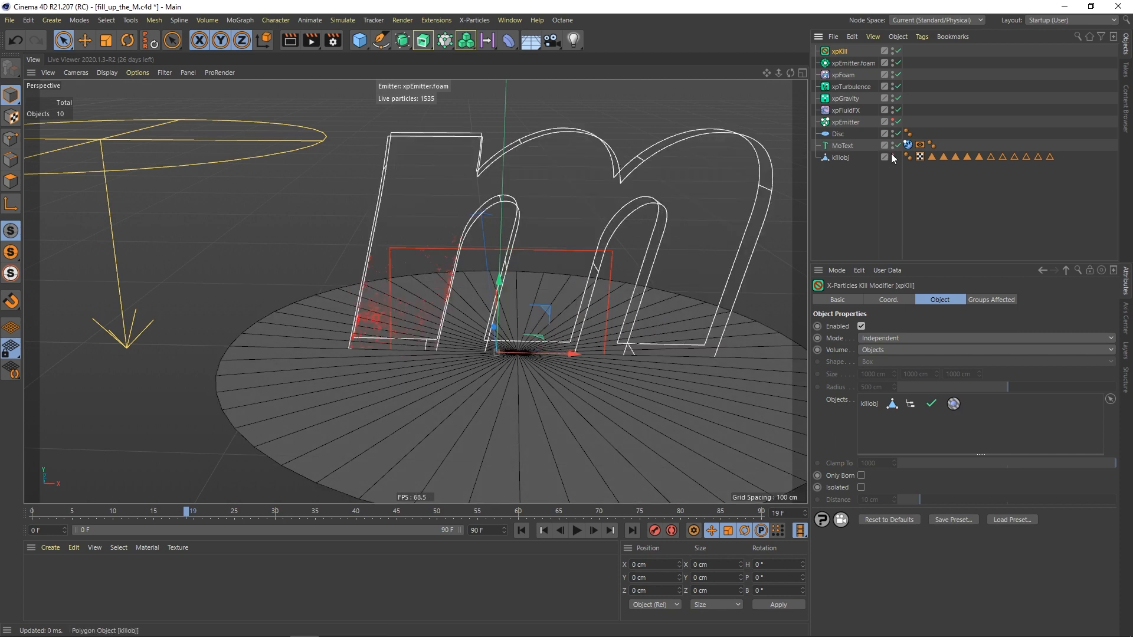
middle_click_drag(411, 311, 448, 328, "alt")
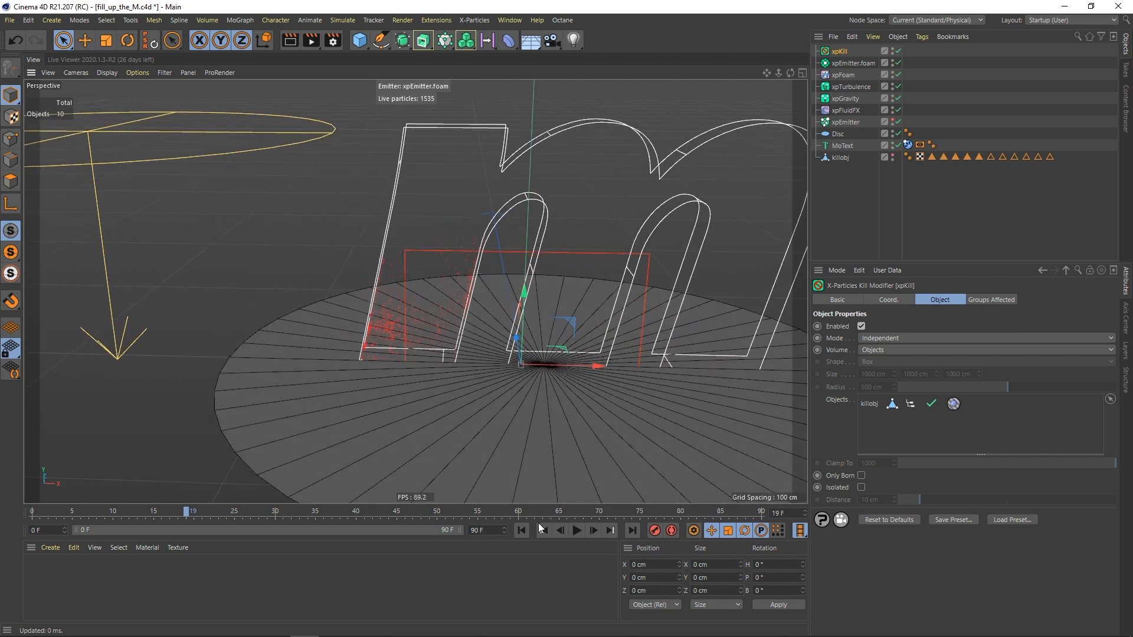
Step: Switch killobj's kill side in xpKill to outside the mesh and play the simulation to test it
left_click(578, 533)
mouse_move(406, 387)
left_mouse_down("alt")
mouse_move(464, 393)
mouse_move(413, 379)
mouse_move(382, 435)
mouse_move(260, 410)
mouse_move(384, 407)
mouse_move(416, 390)
left_mouse_up("alt")
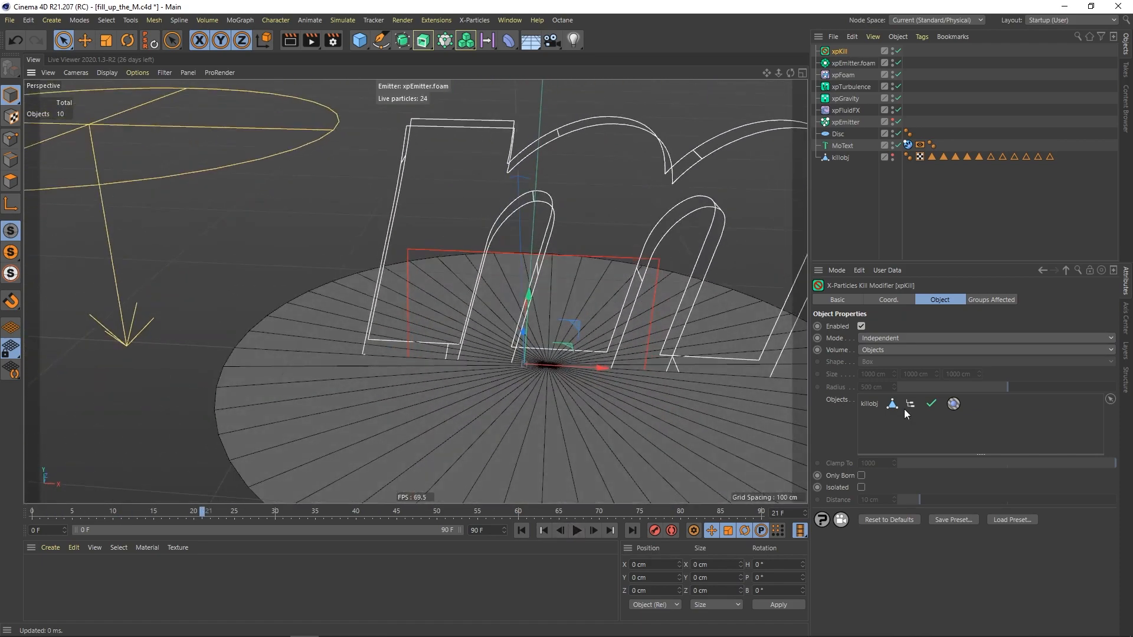
left_click(953, 405)
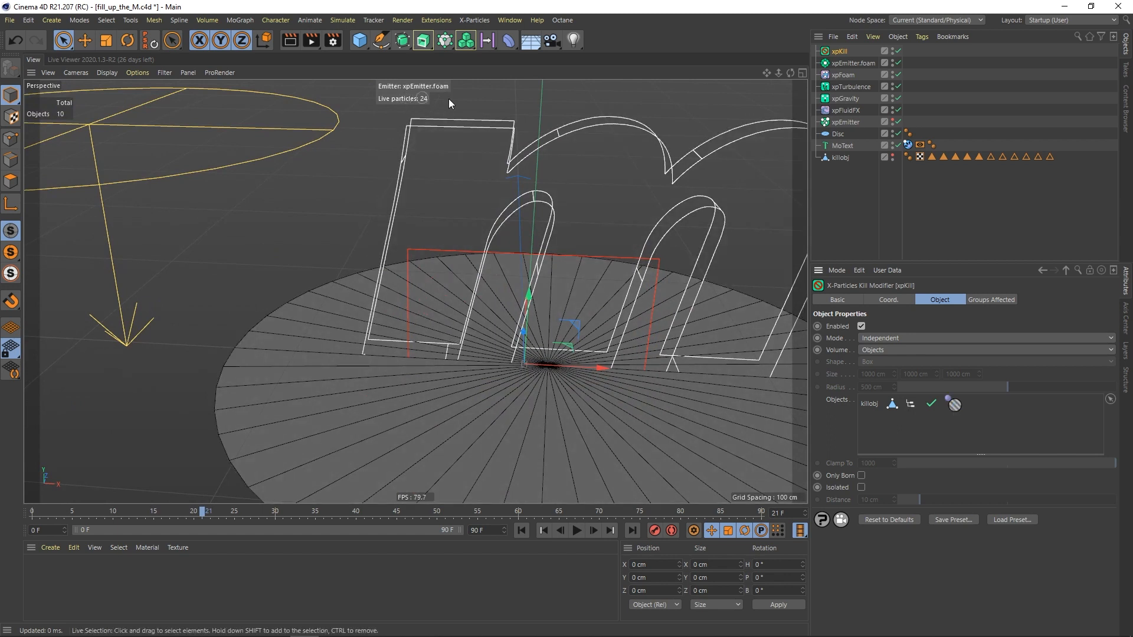
left_click(577, 531)
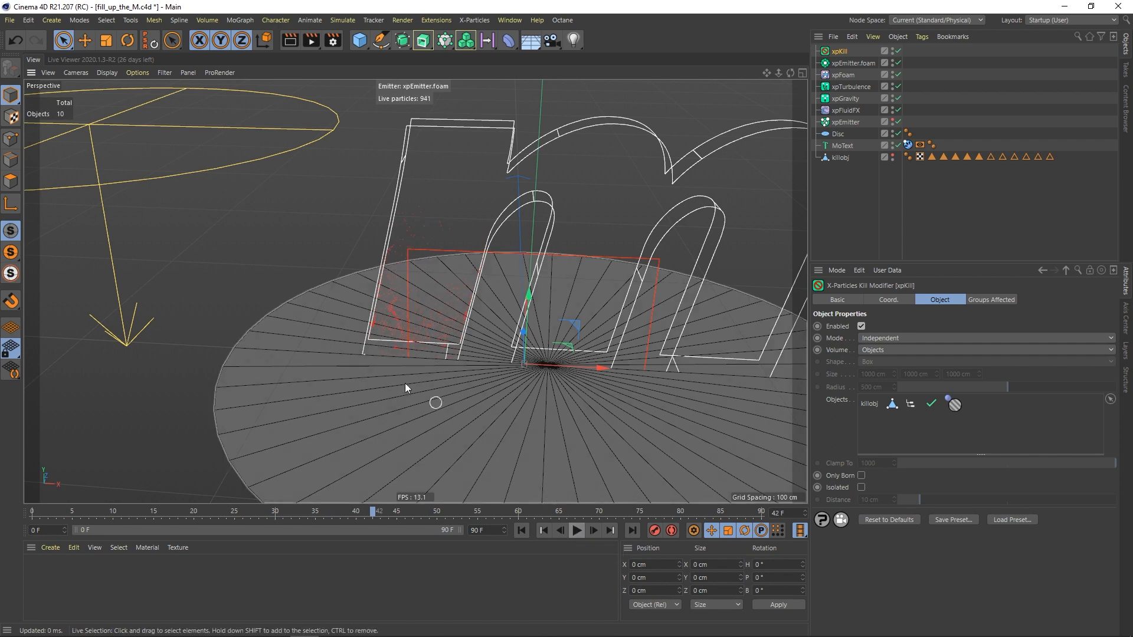
left_click_drag(404, 383, 436, 387, "alt")
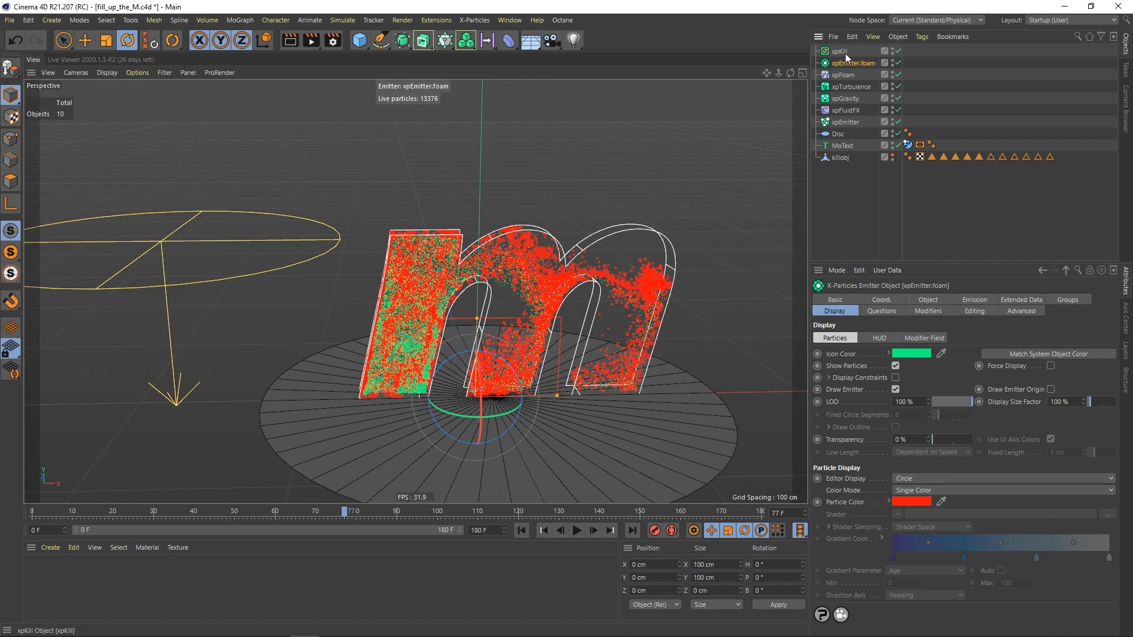
Step: Review the xpFoam emission settings and play the simulation from the start to check the foam inside the letter
left_click(850, 75)
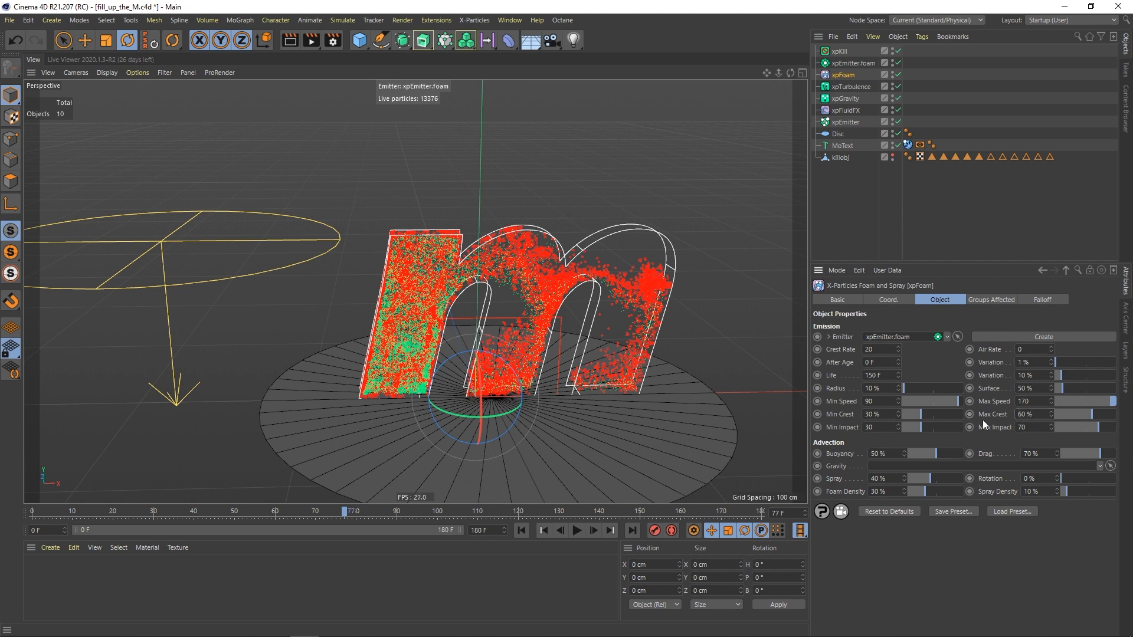
left_click(522, 530)
left_click(576, 531)
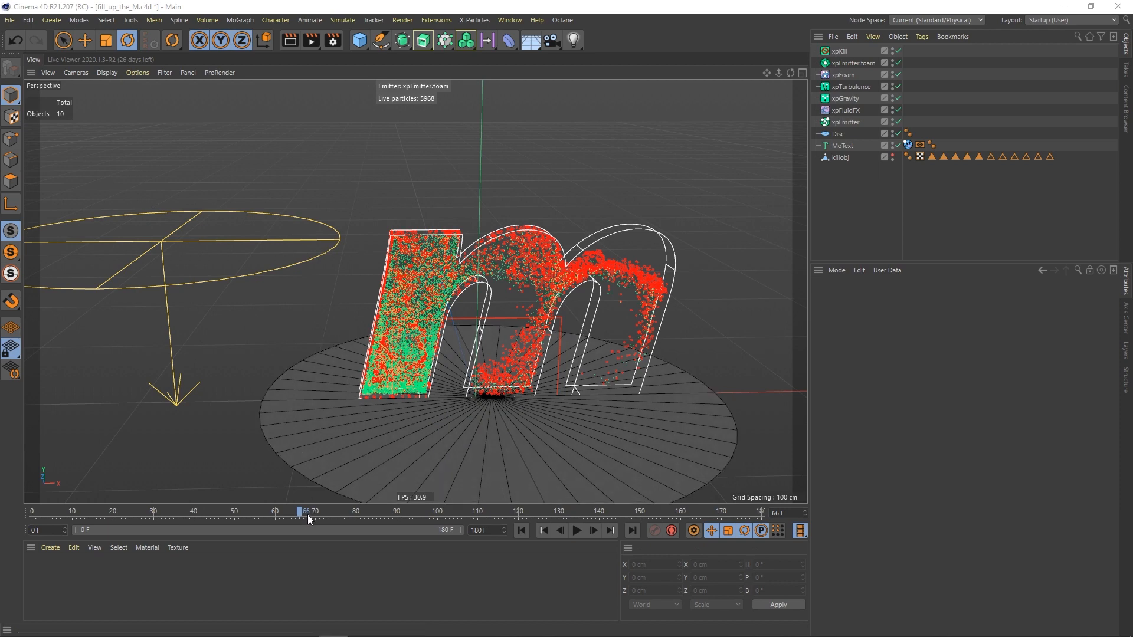
left_click(577, 531)
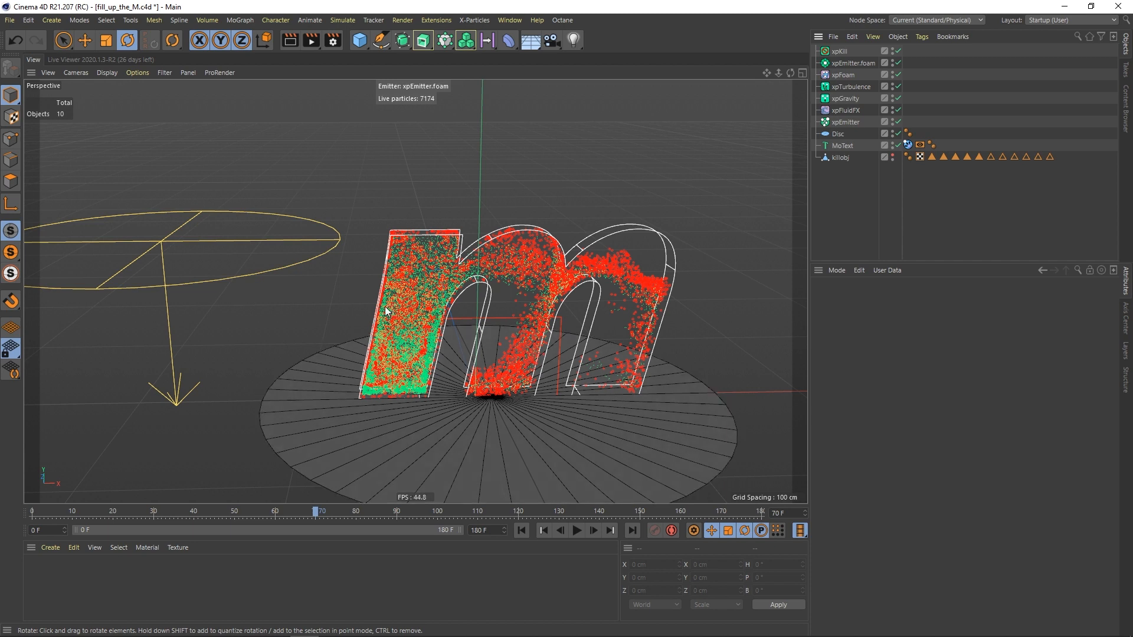
Step: Add an xpCache object to the scene using a command search for "cache"
key("shift+c")
type("cache")
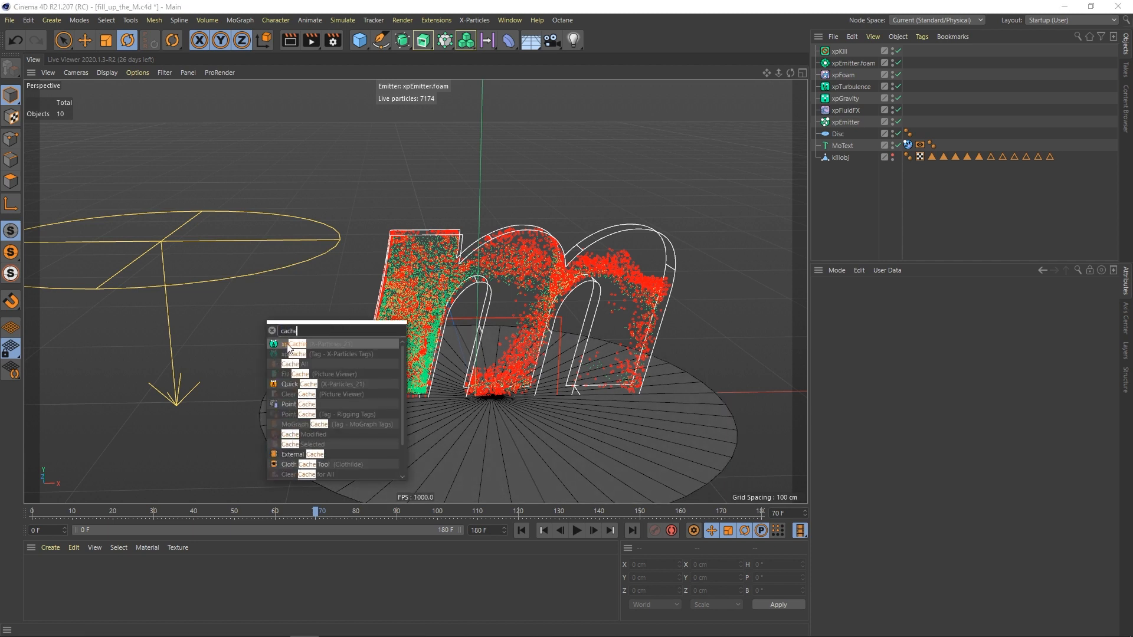
left_click(288, 345)
left_click(475, 21)
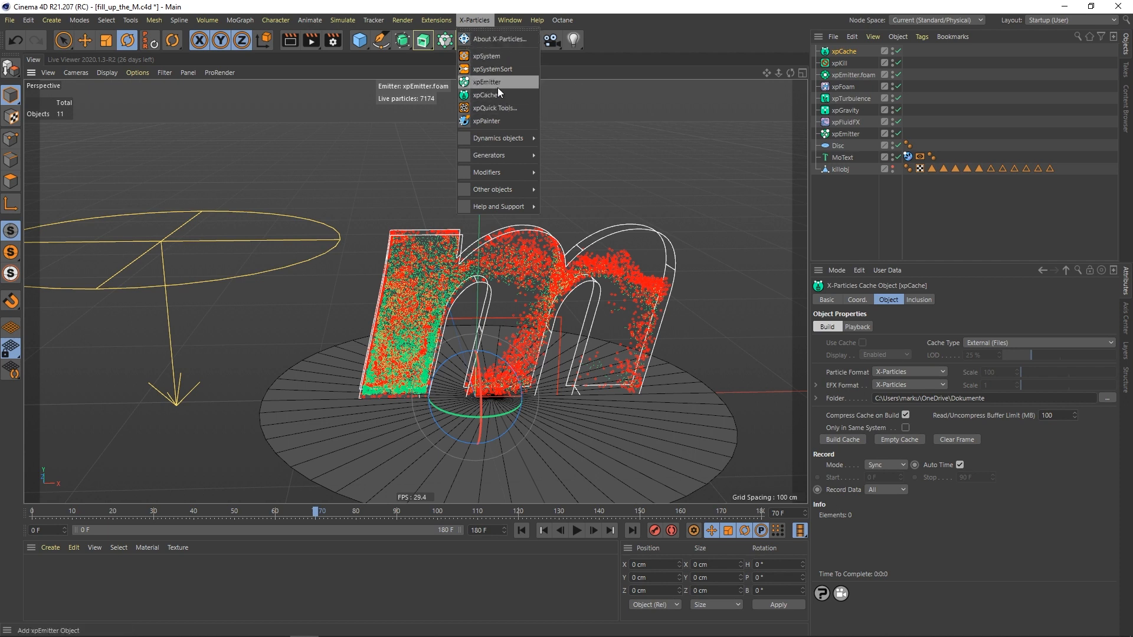
left_click(867, 209)
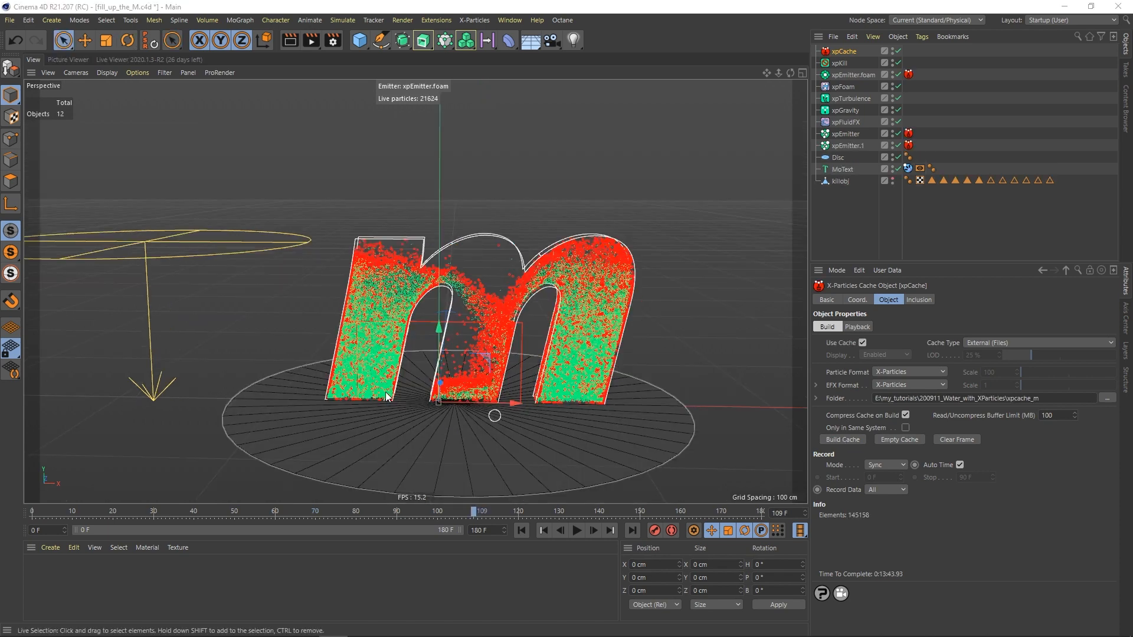
Step: Inspect the emission settings of xpEmitter and xpEmitter.1, and scrub the cached simulation from the start to frame 41
left_click(522, 531)
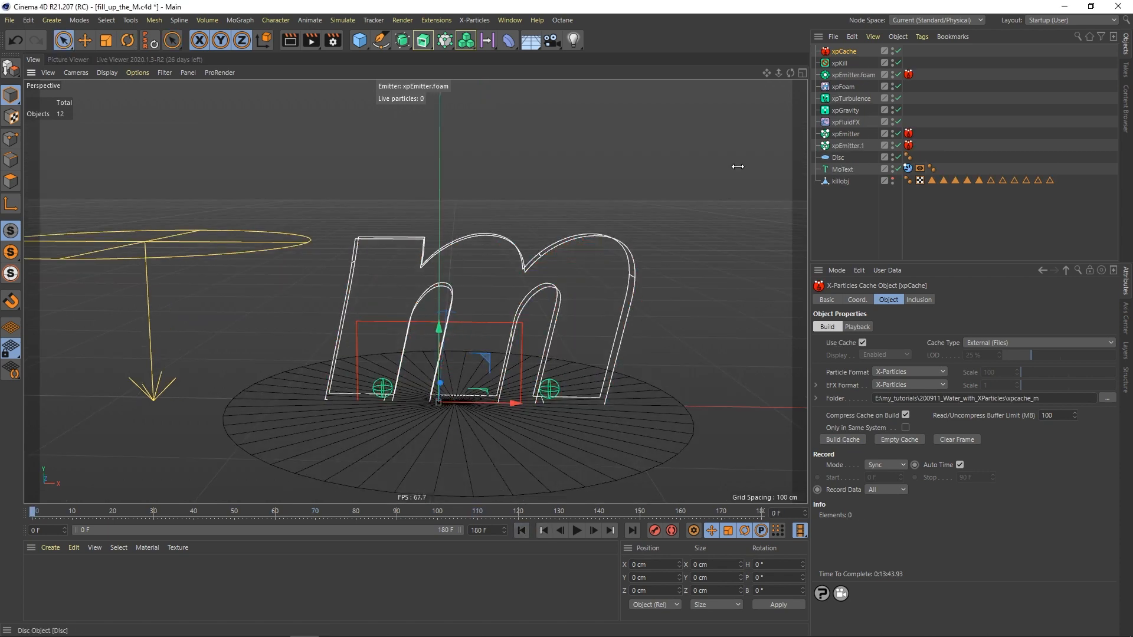
left_click(844, 135)
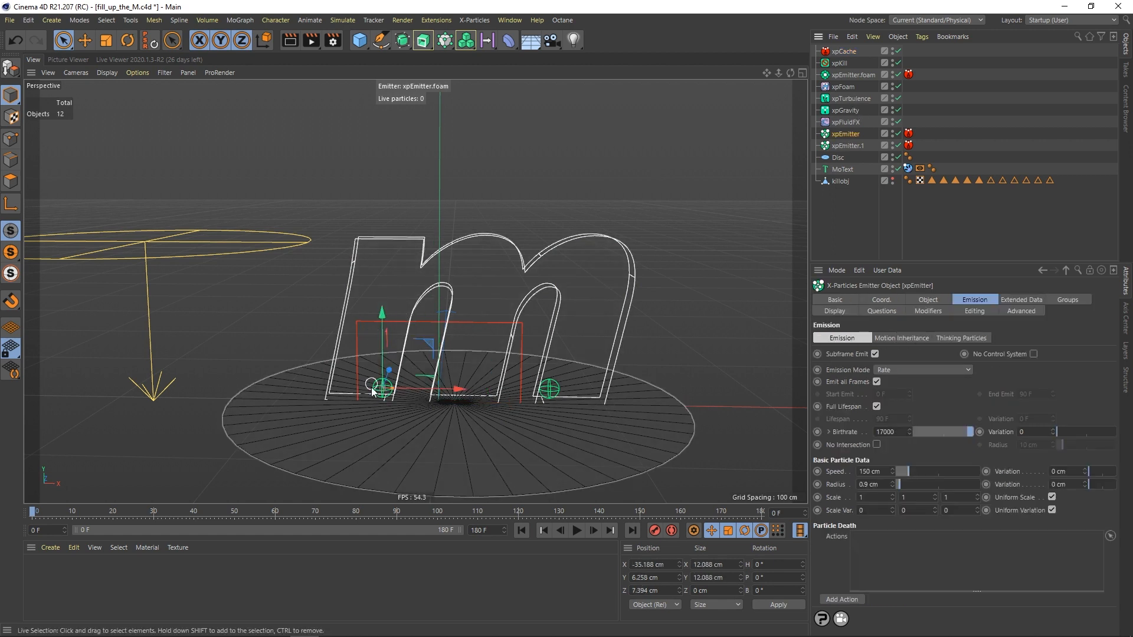
left_click(854, 148)
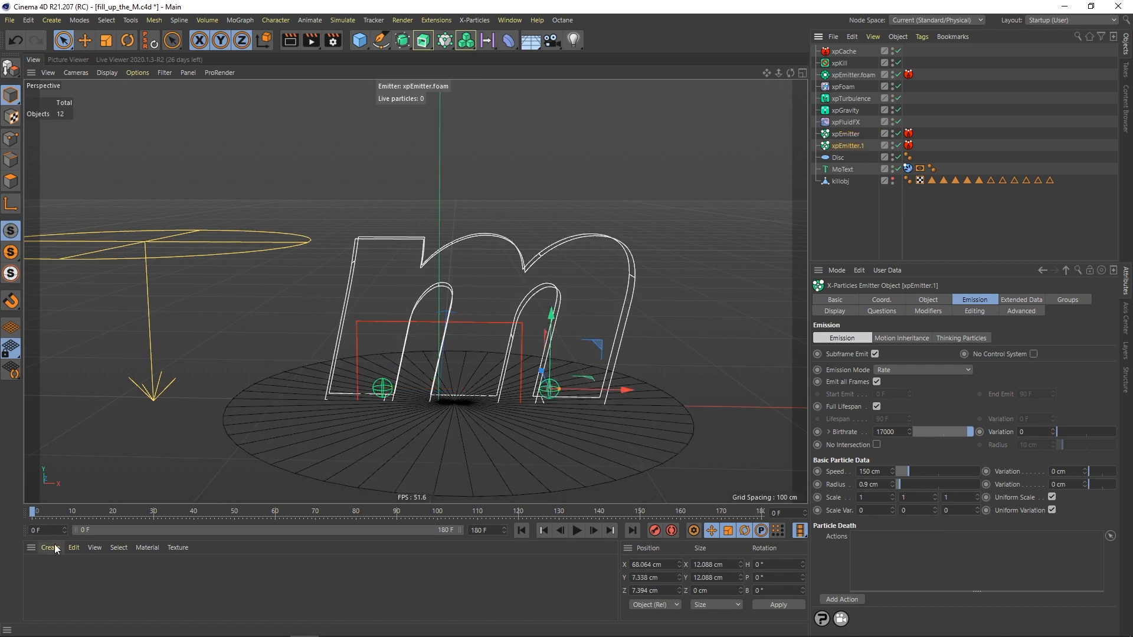
left_click_drag(66, 508, 197, 512)
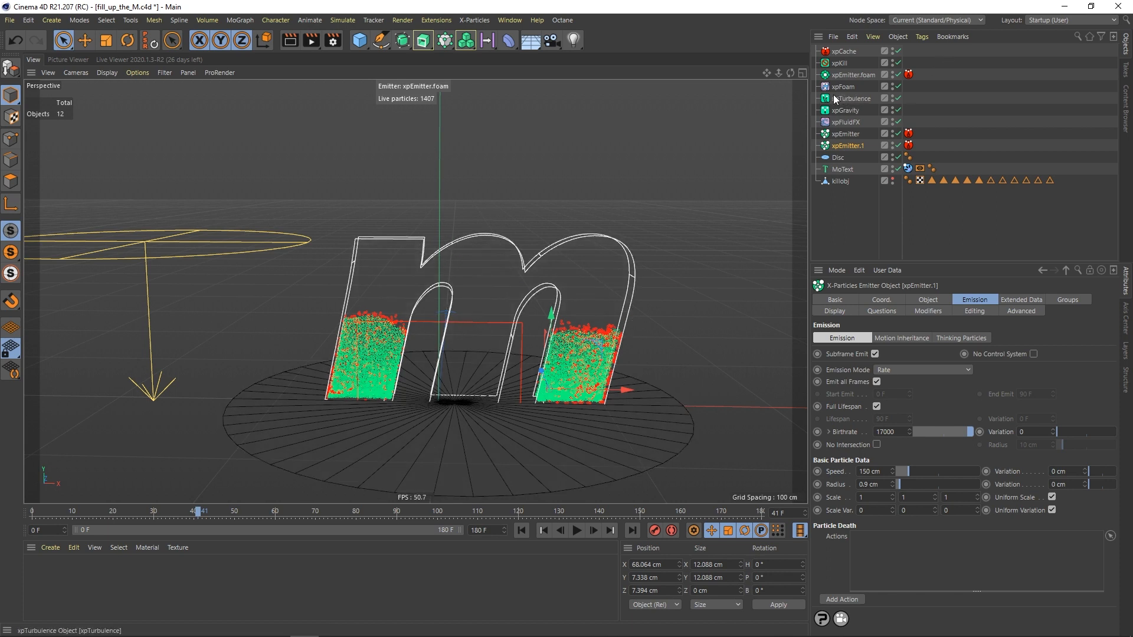
left_click(856, 136, "ctrl")
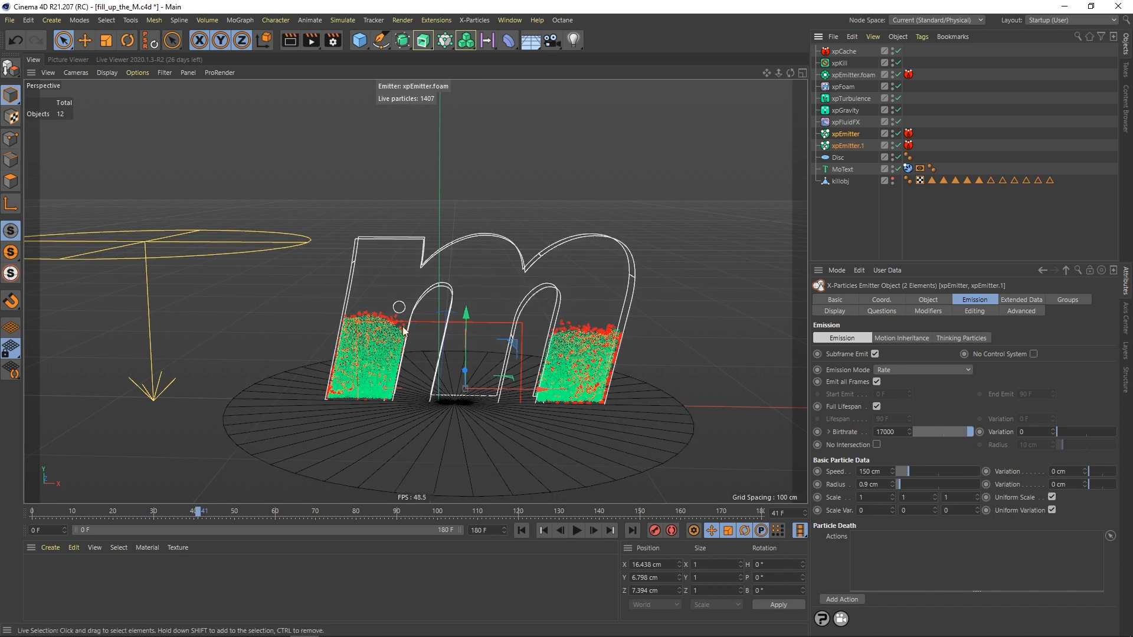
left_click(609, 212)
Step: Play the rendered preview animation from its first frame in the Picture Viewer
left_click(64, 60)
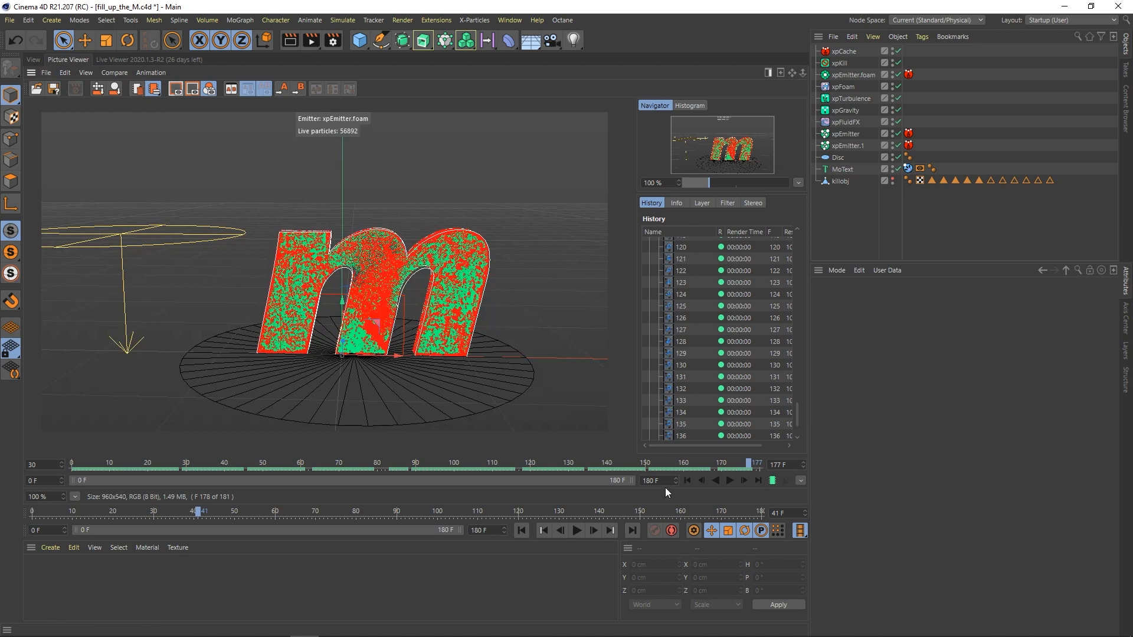
left_click(688, 480)
left_click(731, 480)
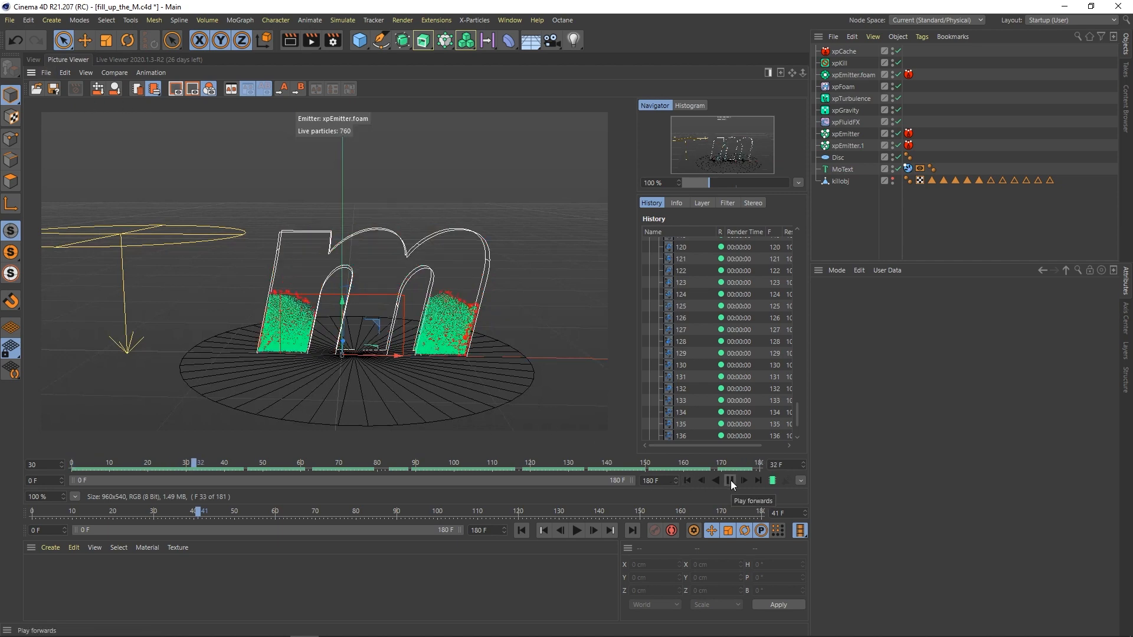
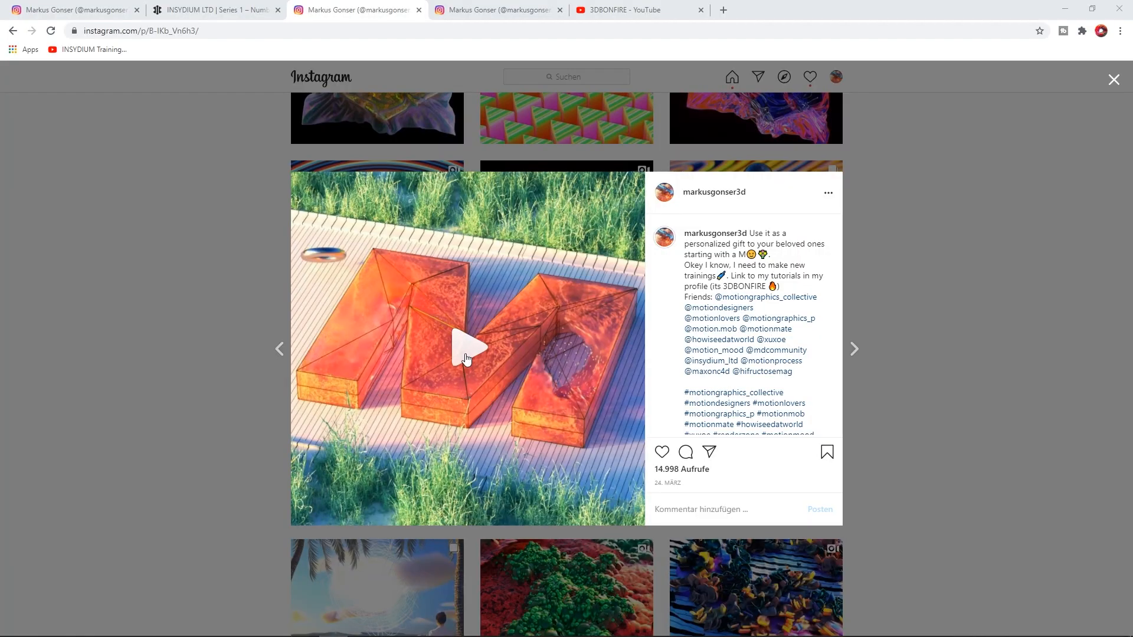
Step: Switch to the browser and play the finished letter M animation in the Instagram post
left_click(466, 354)
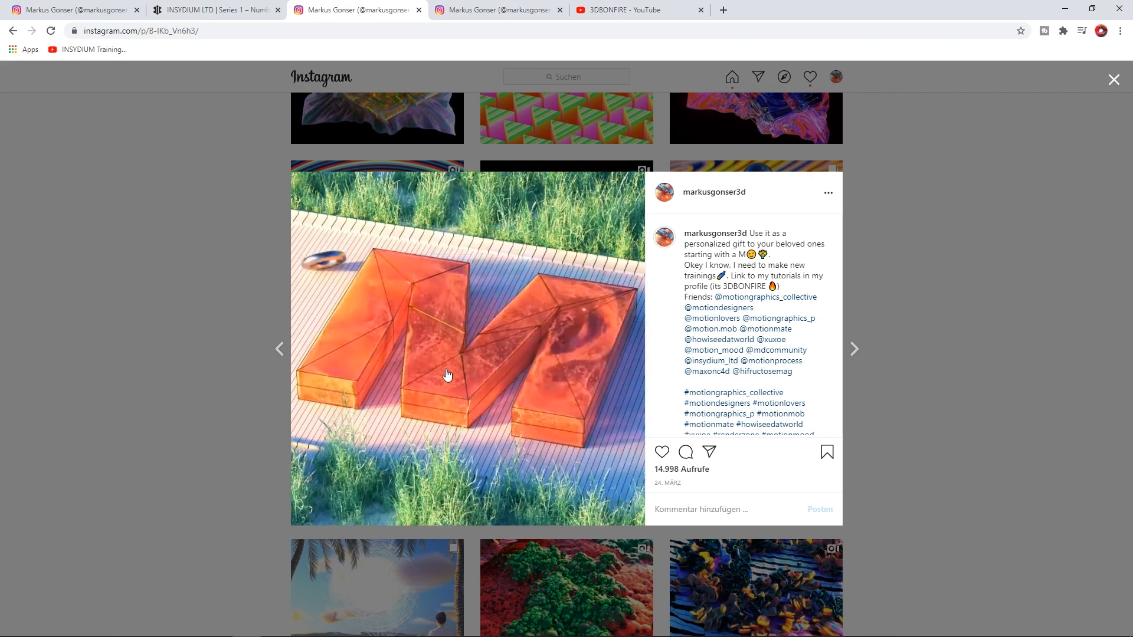
Step: Examine the two Instagram reference posts and play the letter M fluid animation
left_click(496, 11)
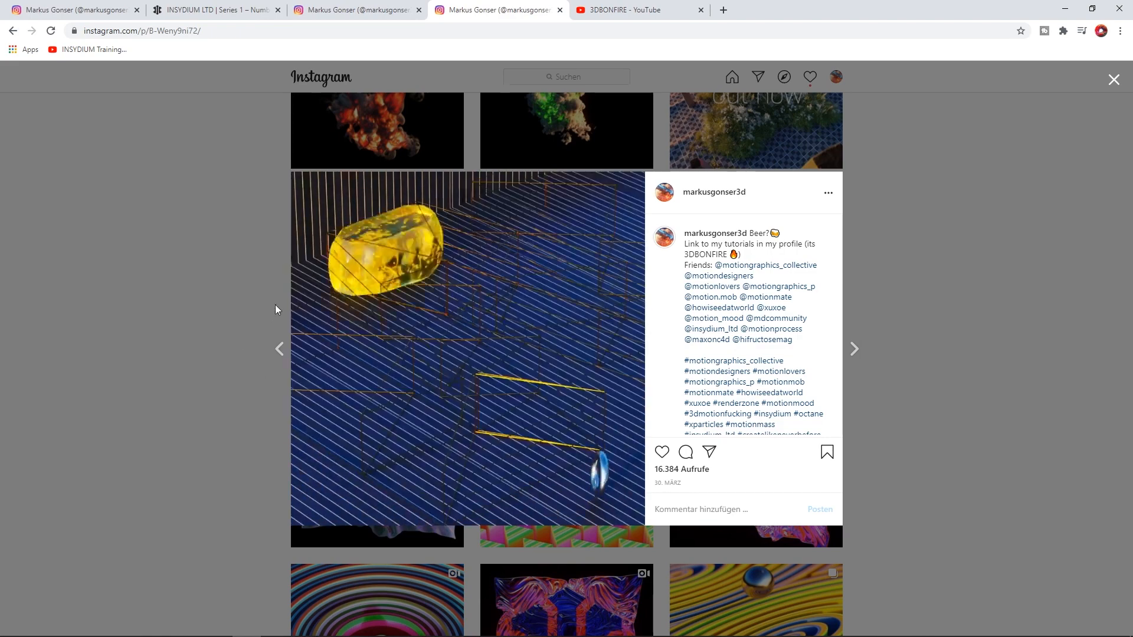
left_click(399, 14)
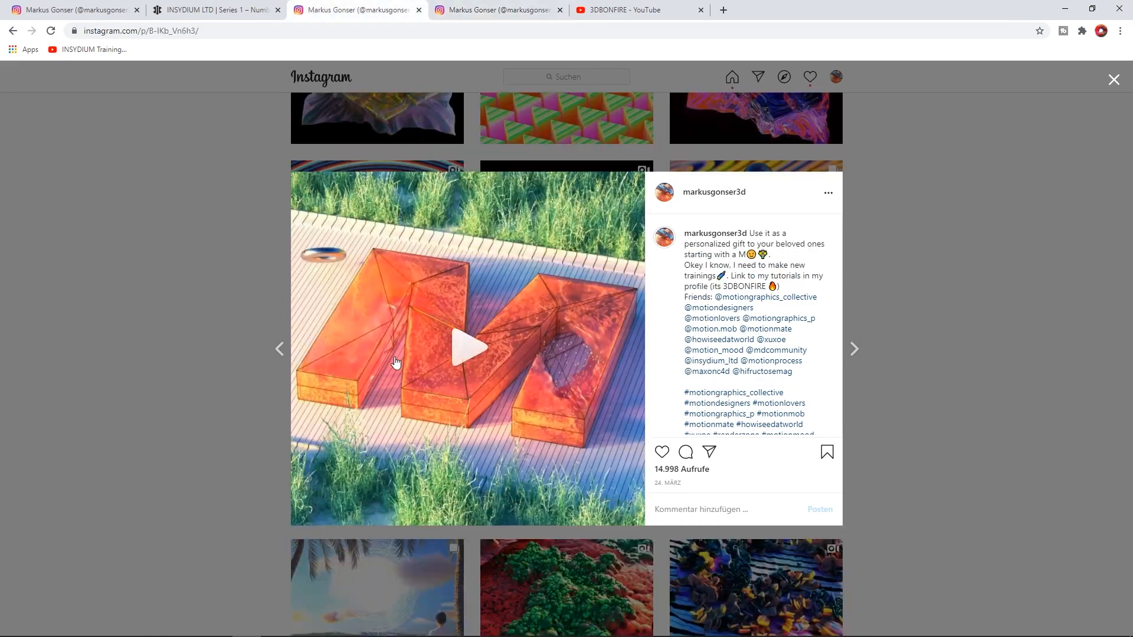
left_click(627, 478)
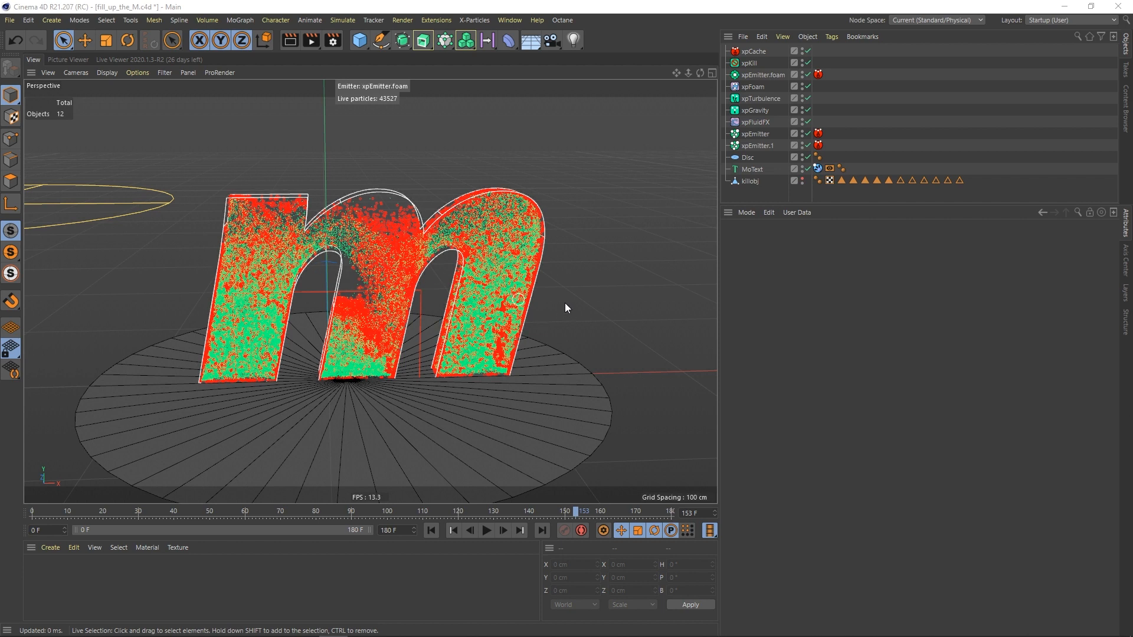
Step: Add an xpOVDBMesher object to the scene and make xpEmitter and xpEmitter.1 its children
key("shift+c")
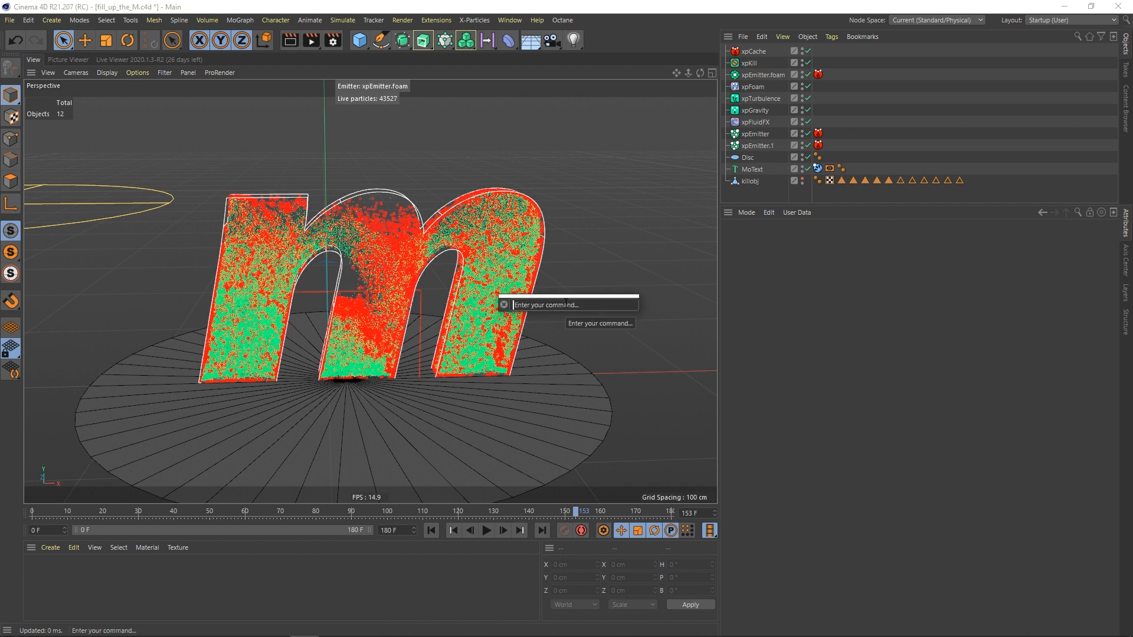
type("xpovdb")
double_click(546, 320)
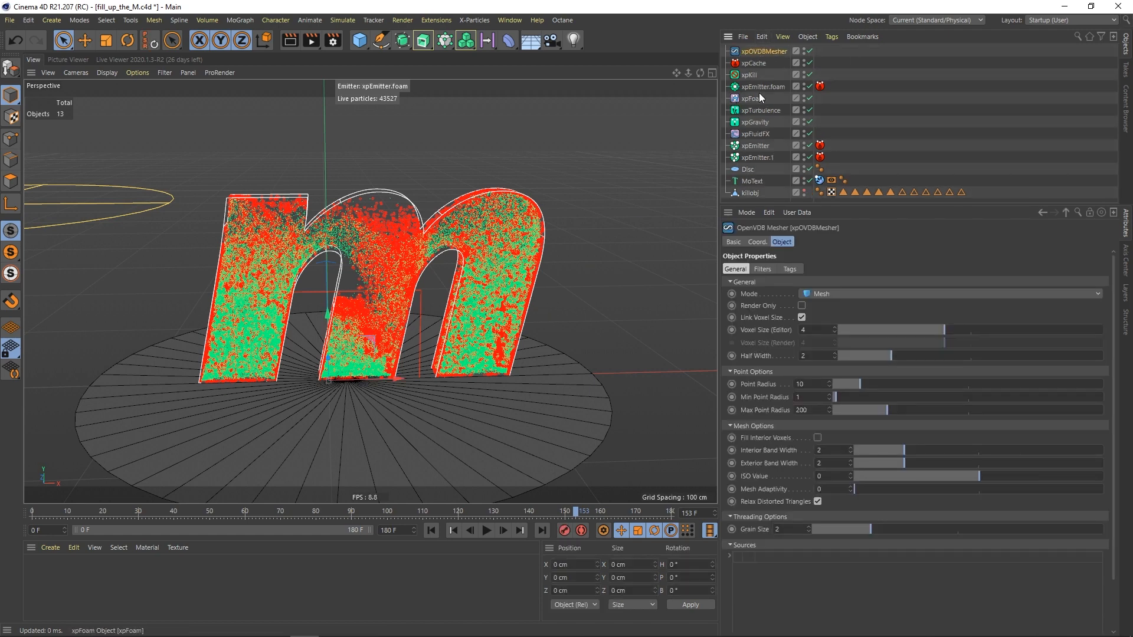
left_click_drag(752, 139, 753, 147)
left_click_drag(764, 135, 763, 135)
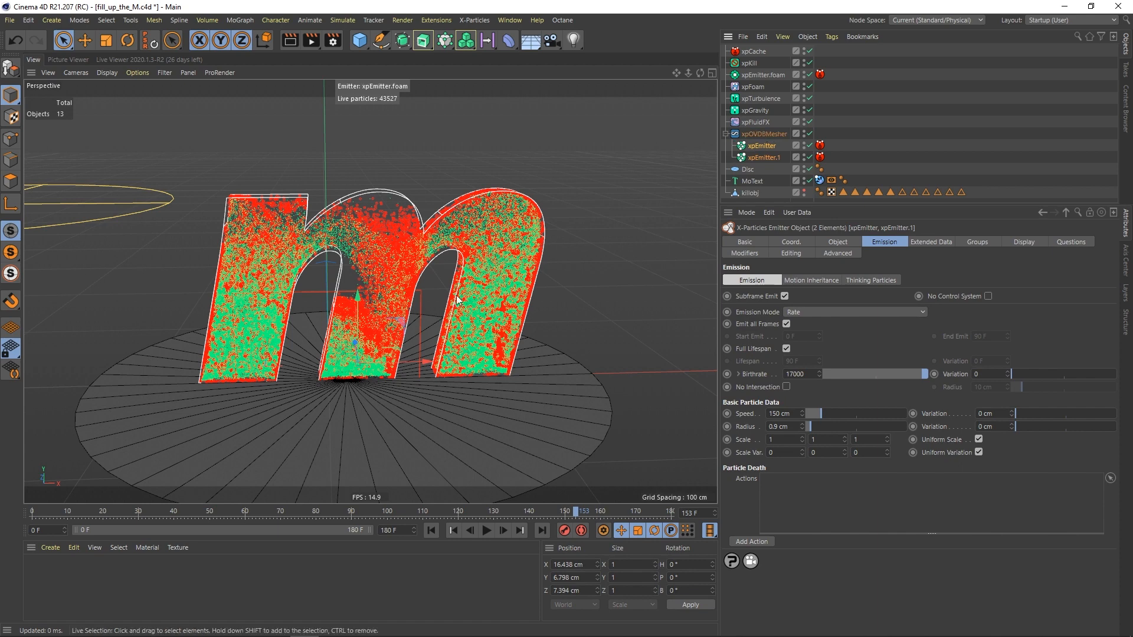
Step: Hide the xpEmitter.foam emitter in the viewport
left_click(767, 74)
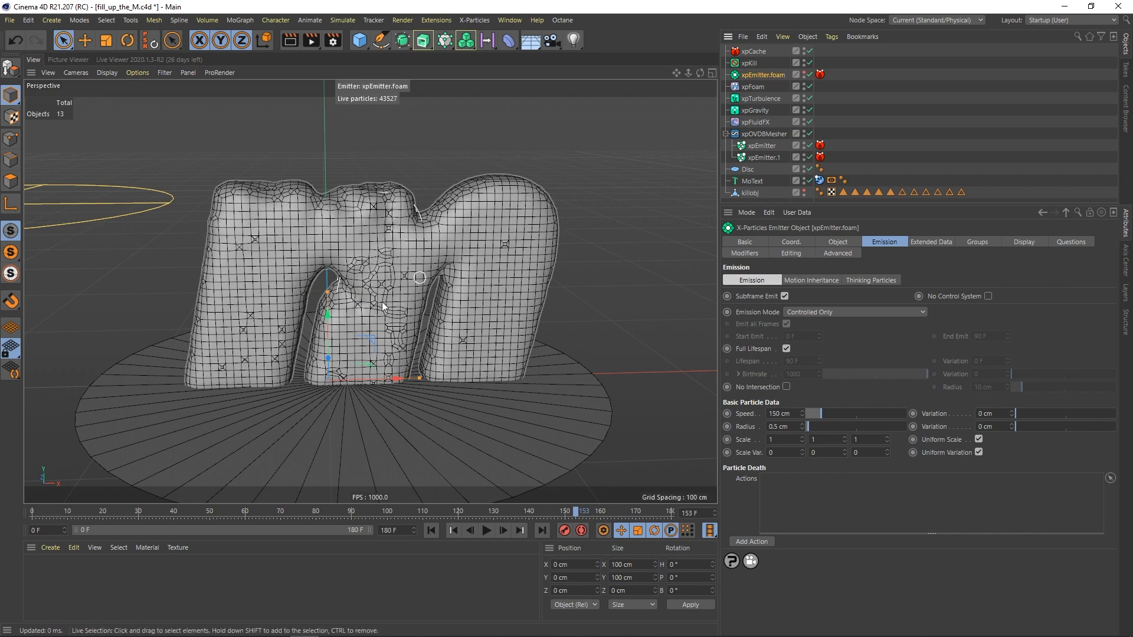
scroll(413, 289, "up", 5)
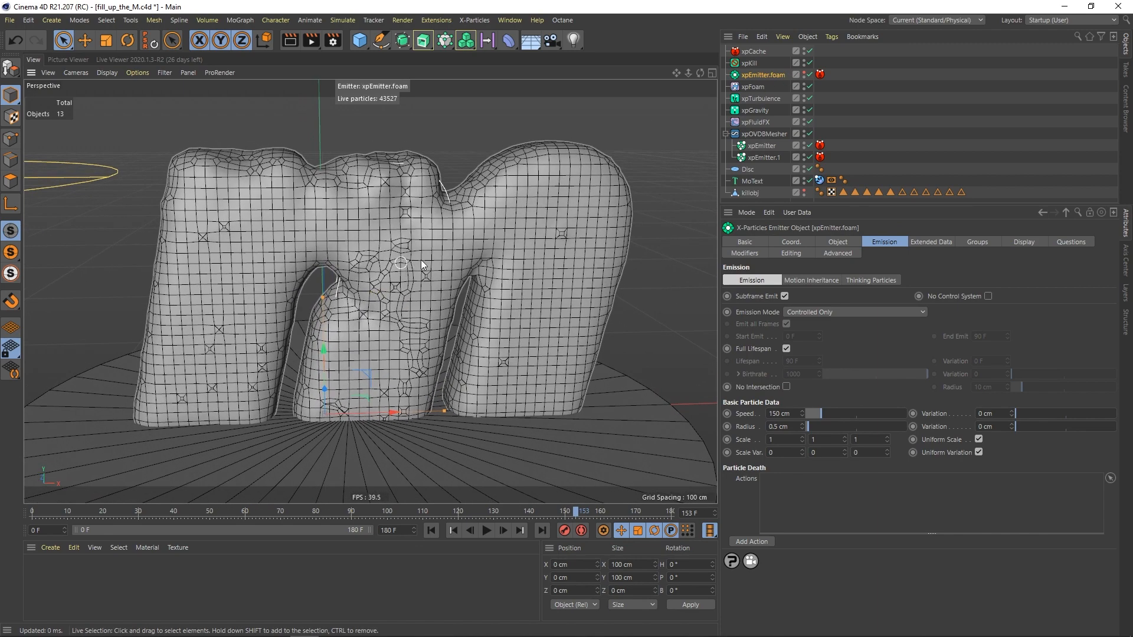
scroll(423, 263, "up", 4)
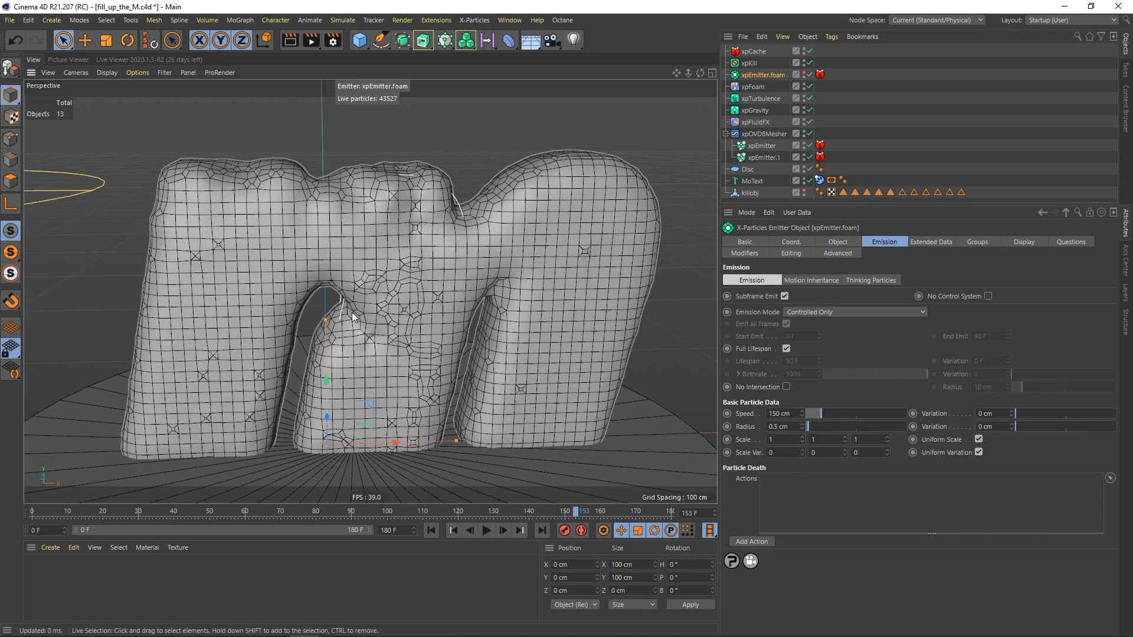
Step: Select the xpOVDBMesher and set its editor voxel size to 2 and point radius to 2
left_click(481, 231)
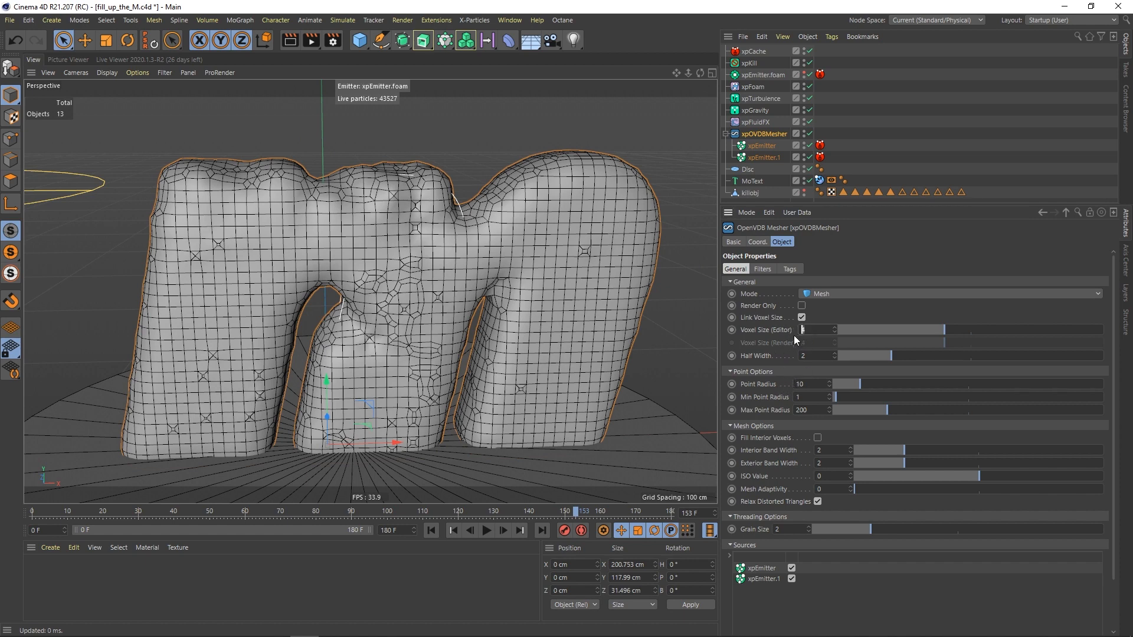
type("2")
key("Return")
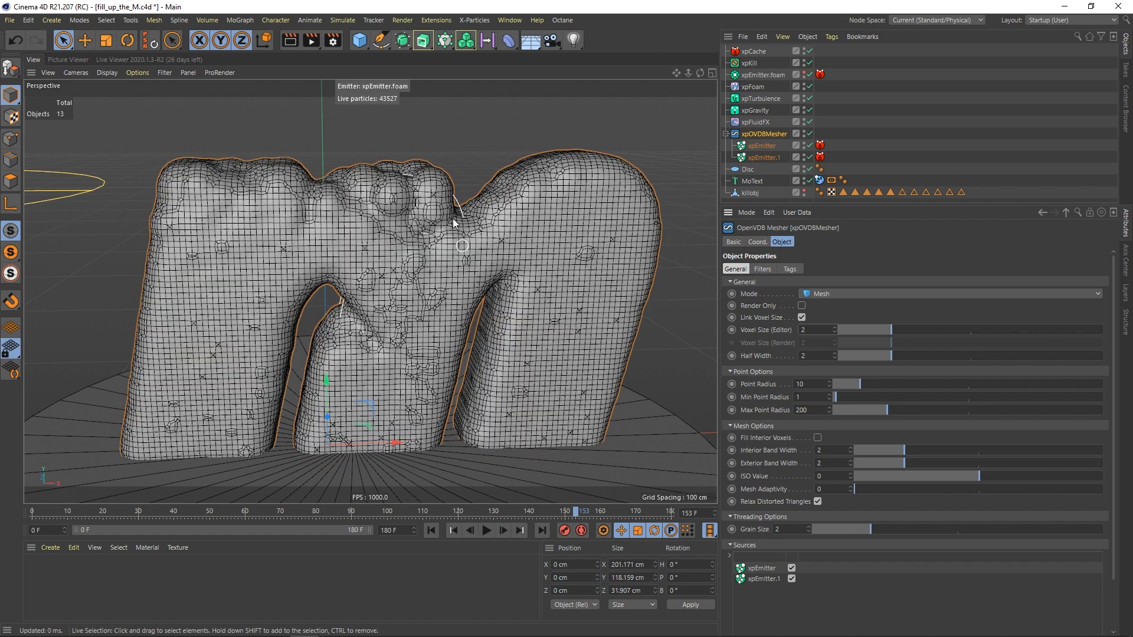
type("5")
key("Return")
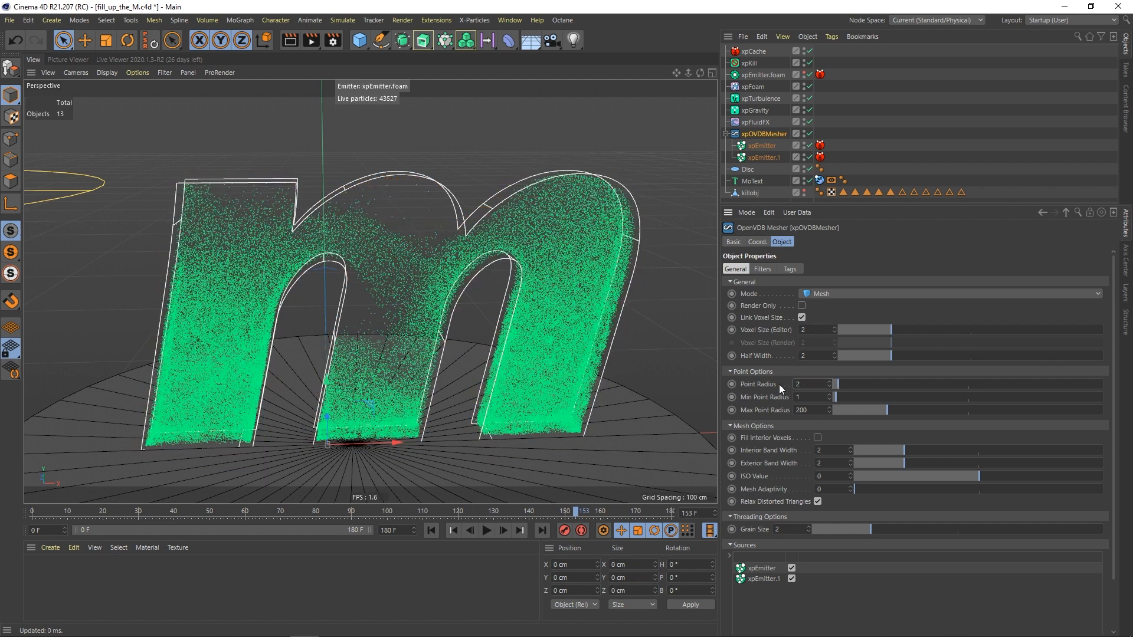
Step: Try an editor voxel size of 1.5 on the mesher, followed by 1
type("1.5")
key("Return")
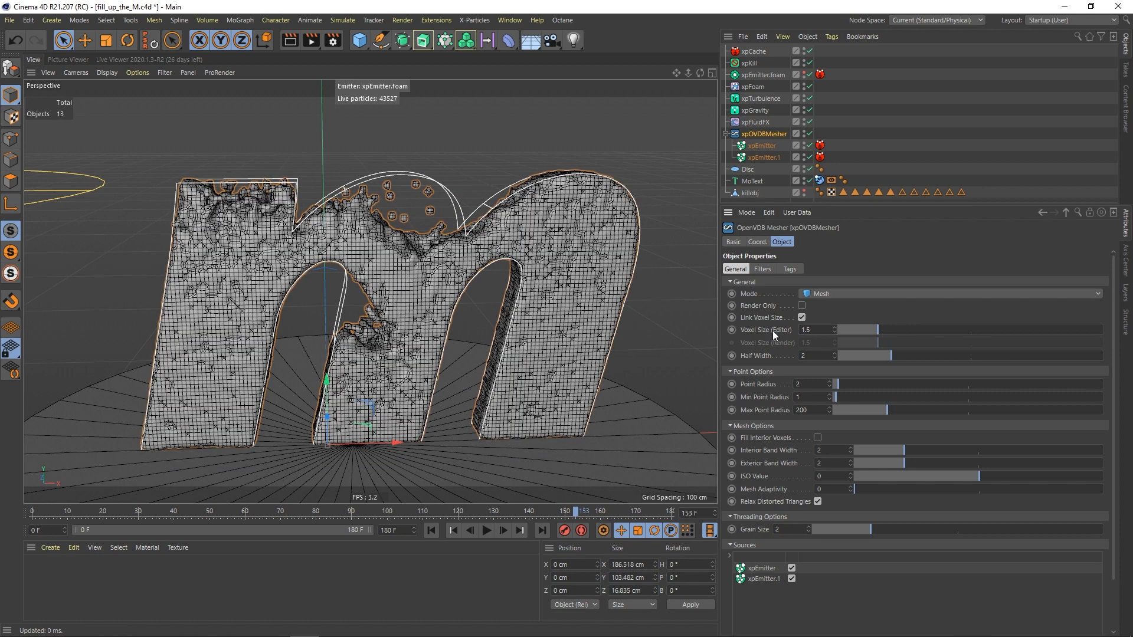
type("1")
key("Return")
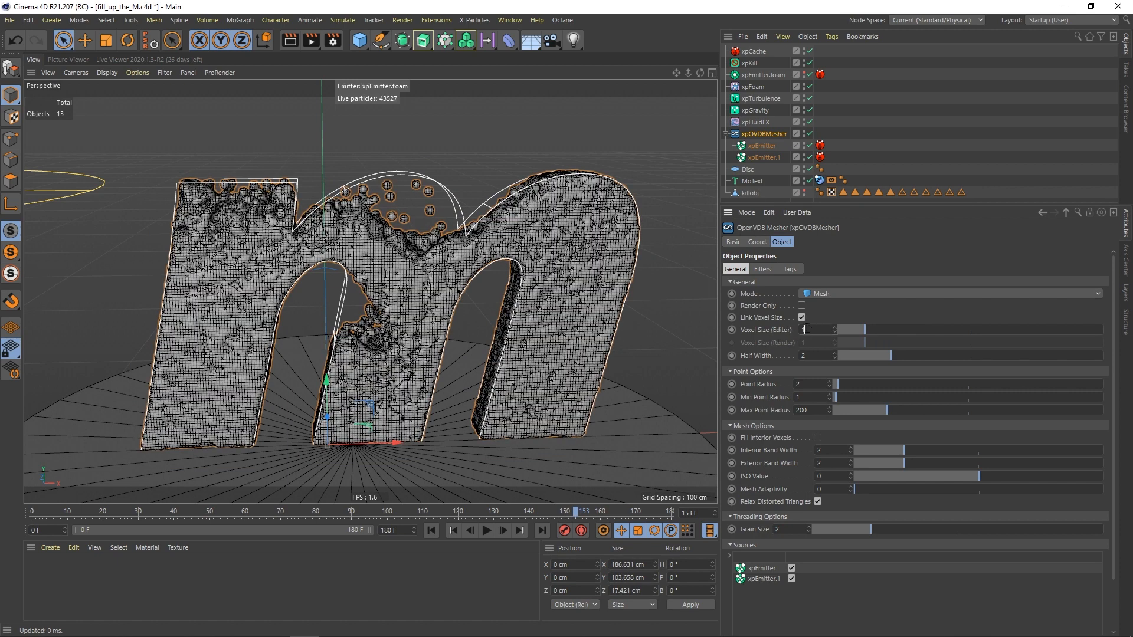
Step: Set the mesher's point radius to 1.5 and check the mesh surface up close
double_click(812, 385)
type("1.5")
key("Return")
scroll(442, 248, "up", 4)
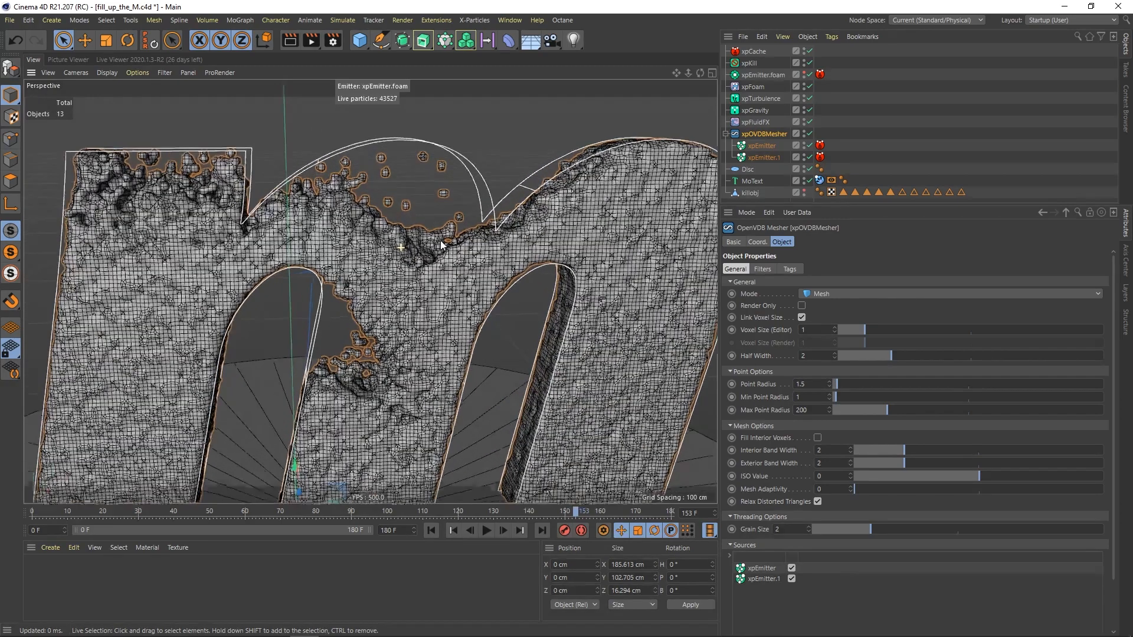
scroll(443, 248, "down", 2)
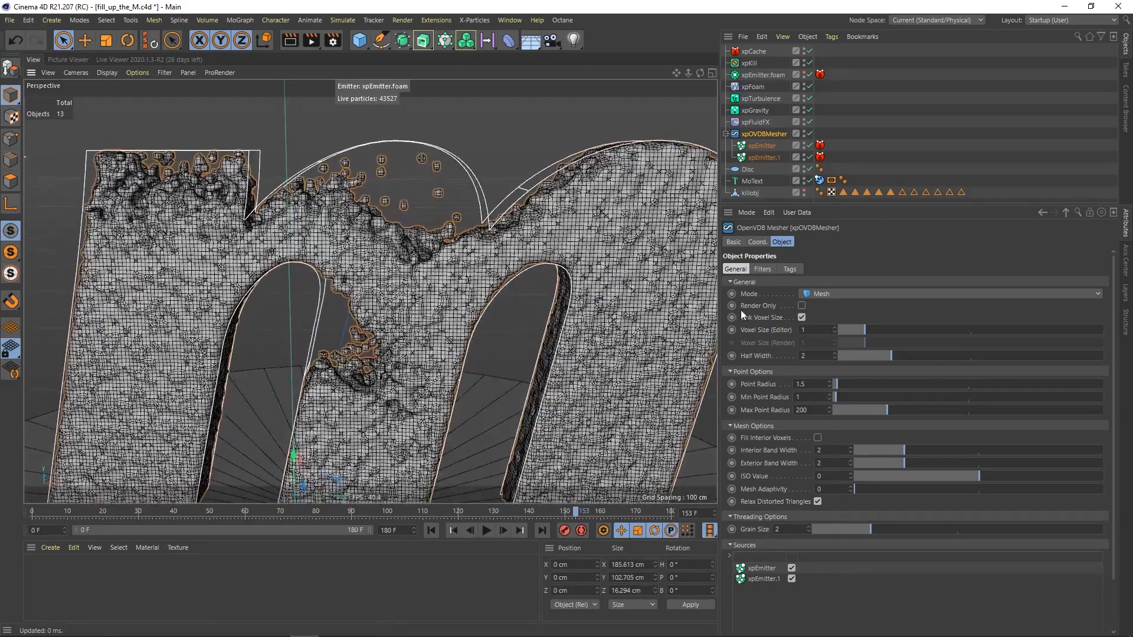
Step: Set the mesher's editor voxel size to 0.7
double_click(813, 331)
type("0.7")
key("Return")
mouse_move(427, 255)
left_mouse_down("alt")
mouse_move(501, 269)
mouse_move(433, 271)
left_mouse_up("alt")
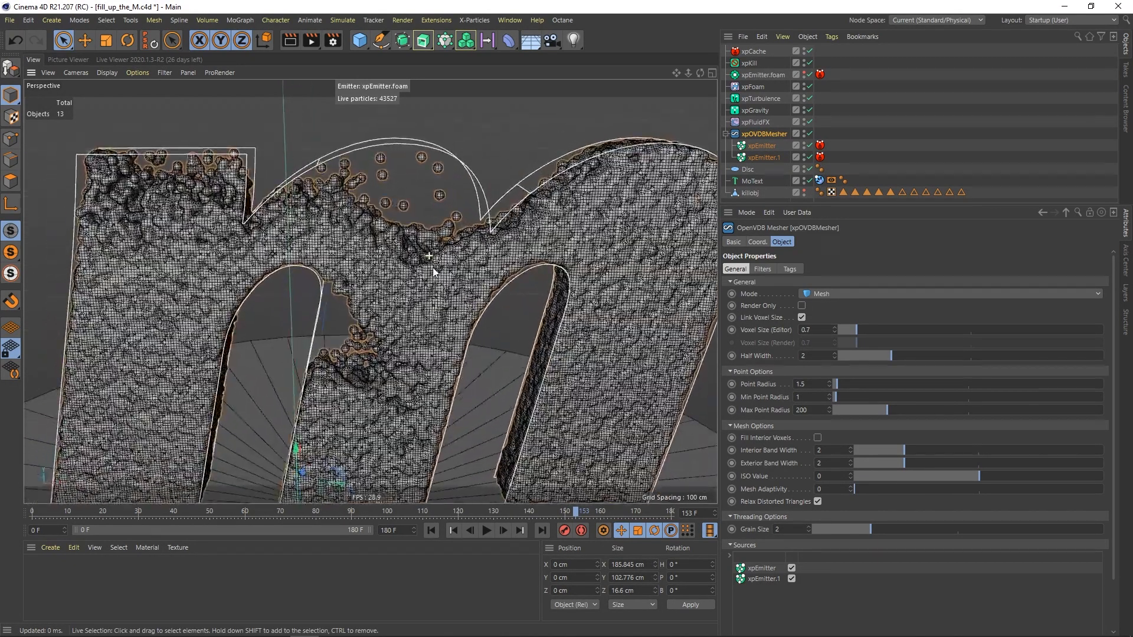
Step: Try a point radius of 1.6 on the mesher, followed by 2
double_click(813, 385)
type("1.6")
key("Return")
left_click_drag(809, 384, 792, 383)
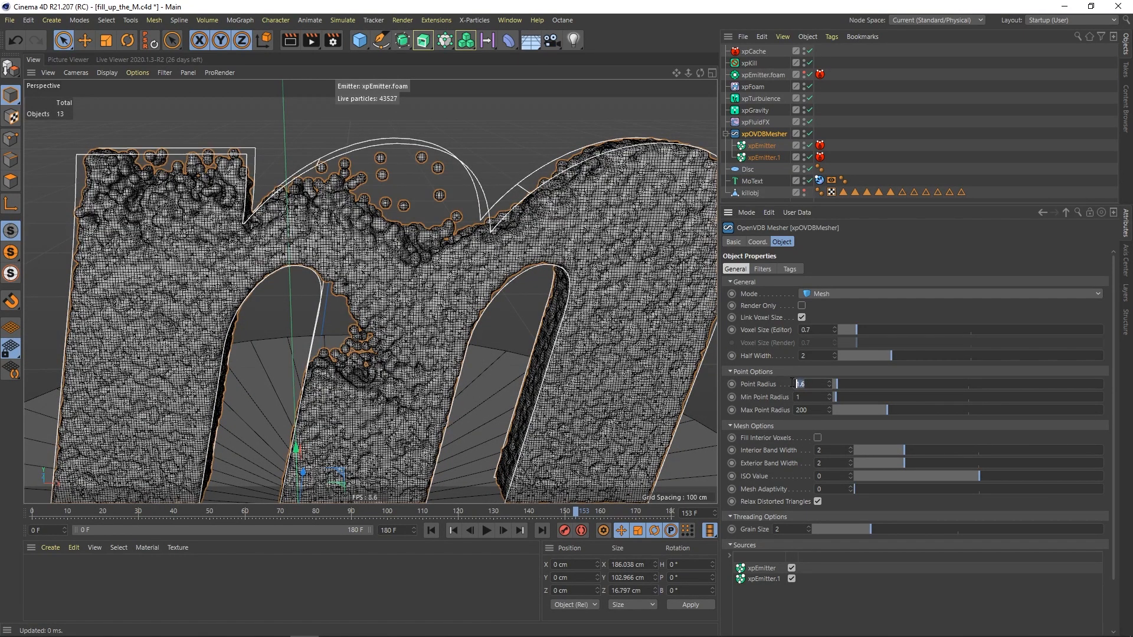
type("2")
key("Return")
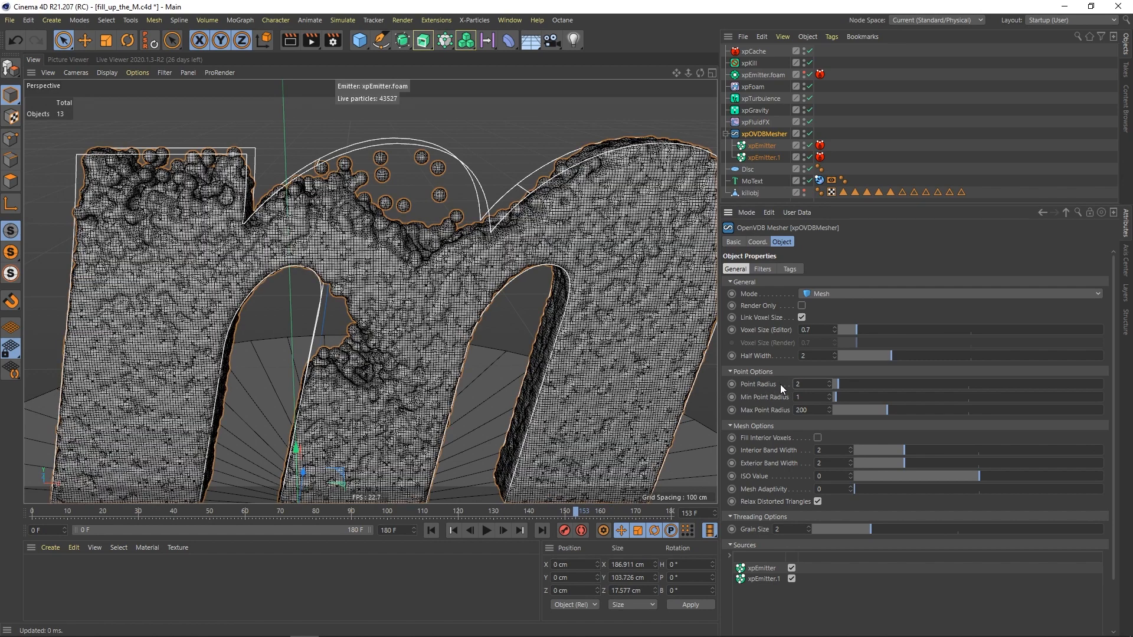
scroll(464, 253, "down", 3)
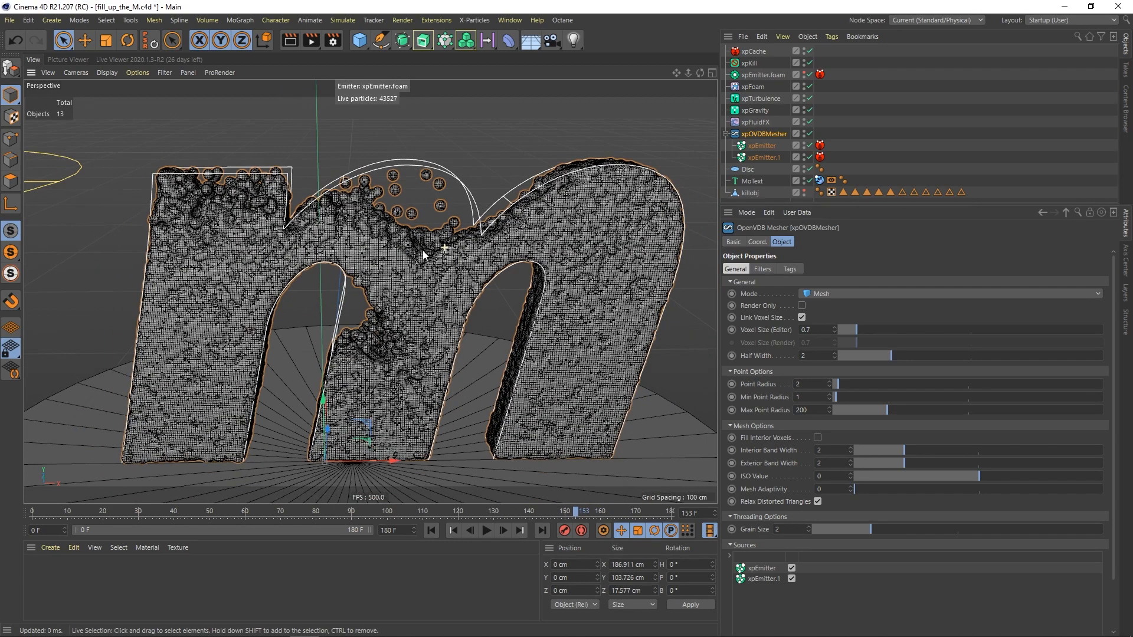
scroll(428, 253, "up", 1)
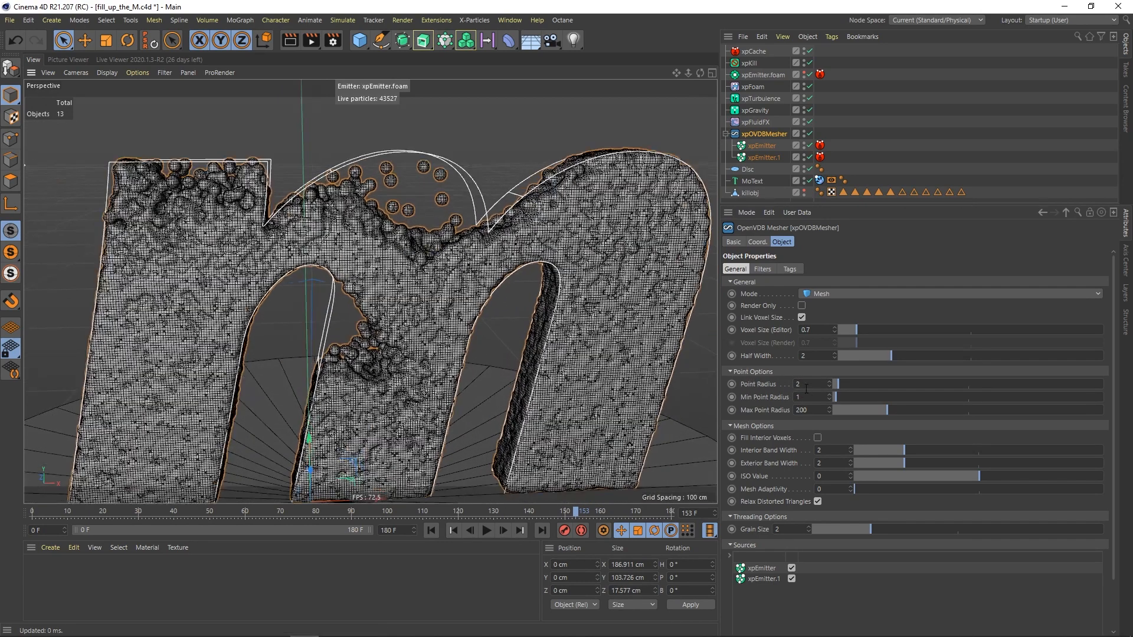
Step: Set the mesher's point radius to 2.2
left_click_drag(806, 384, 788, 390)
type(".2")
key("Return")
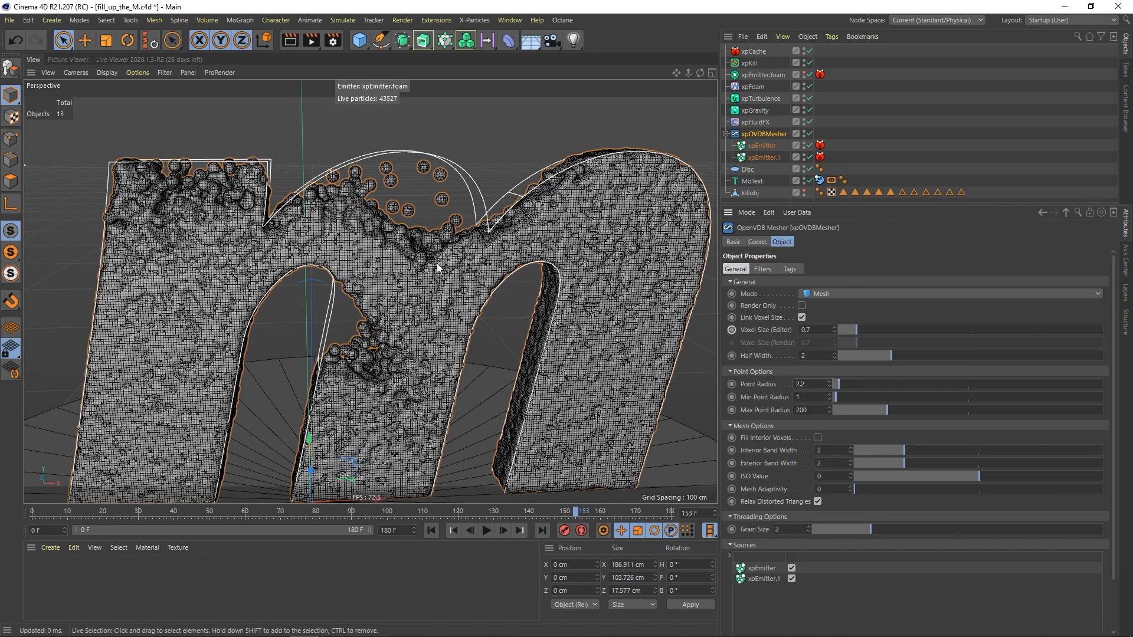
left_click_drag(437, 260, 403, 267, "alt")
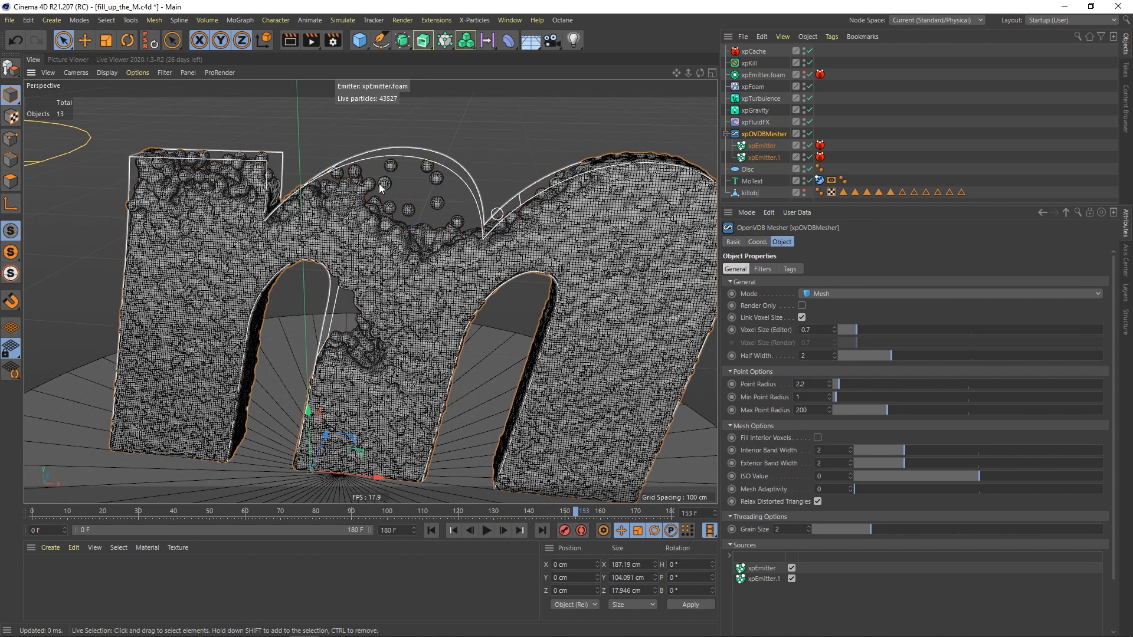
Step: Enable filters on the mesher and replace the Median filter with a Gaussian filter
left_click(762, 269)
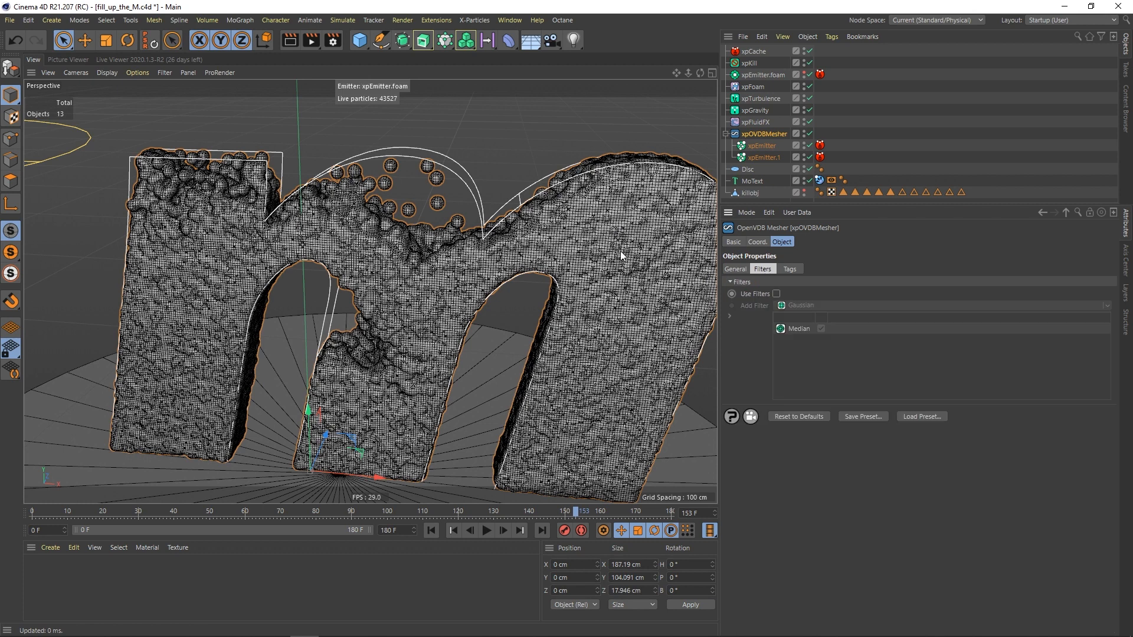
left_click(777, 294)
left_click(799, 329)
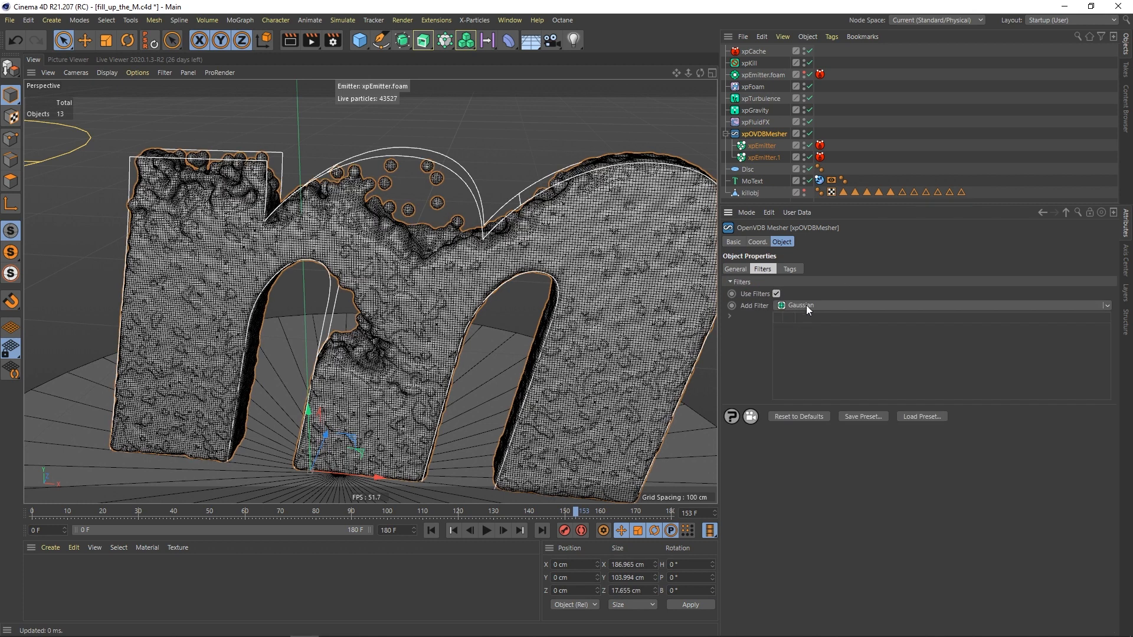
left_click(807, 305)
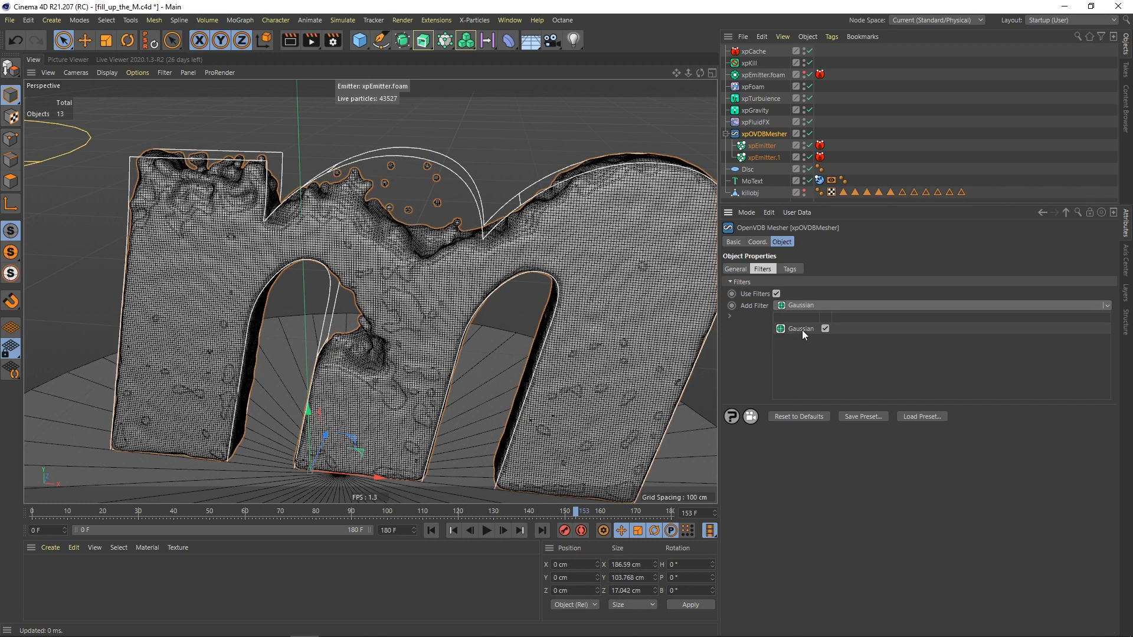
Step: Set the Gaussian filter's iterations to 2 and deselect the mesher
left_click(801, 329)
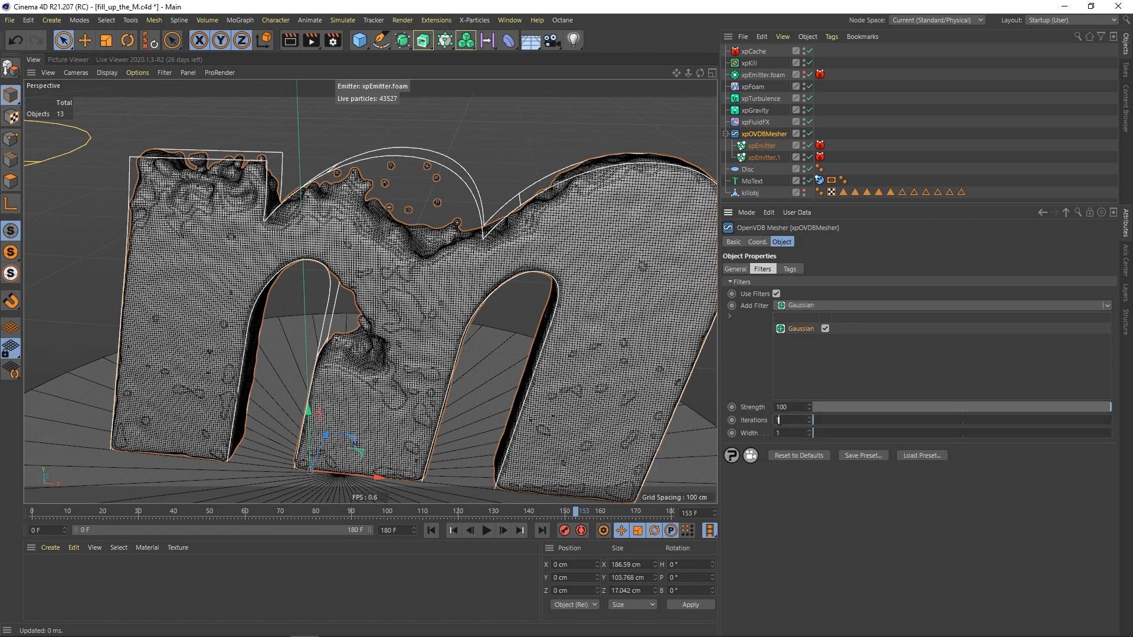
key("Return")
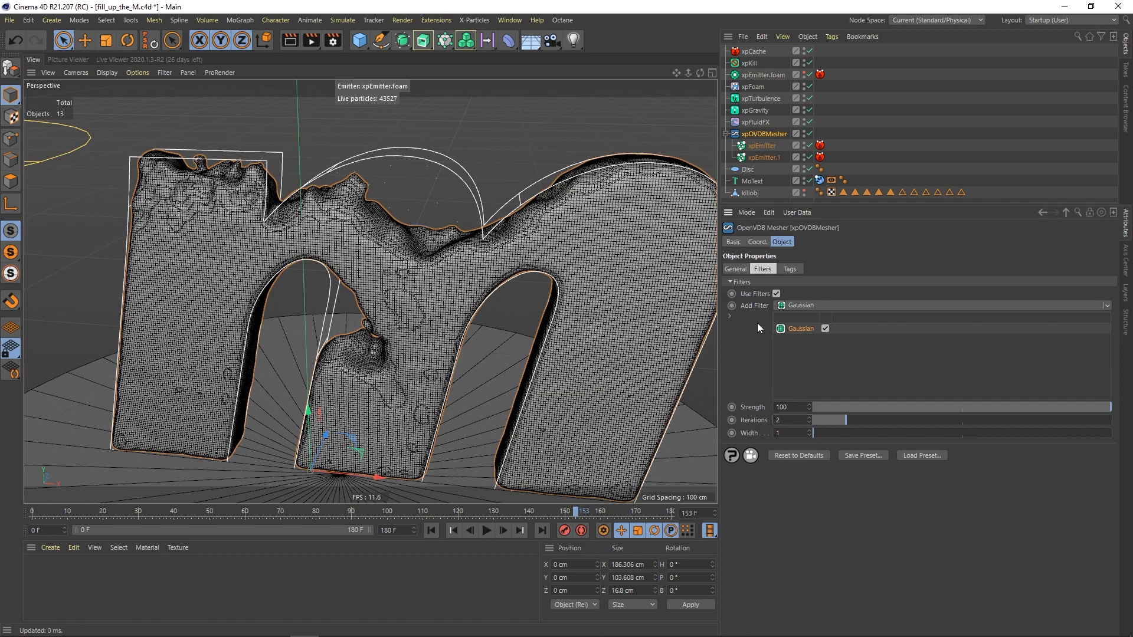
left_click(923, 122)
Step: Switch the perspective viewport display to Gouraud Shading without lines
left_click_drag(287, 243, 342, 243, "alt")
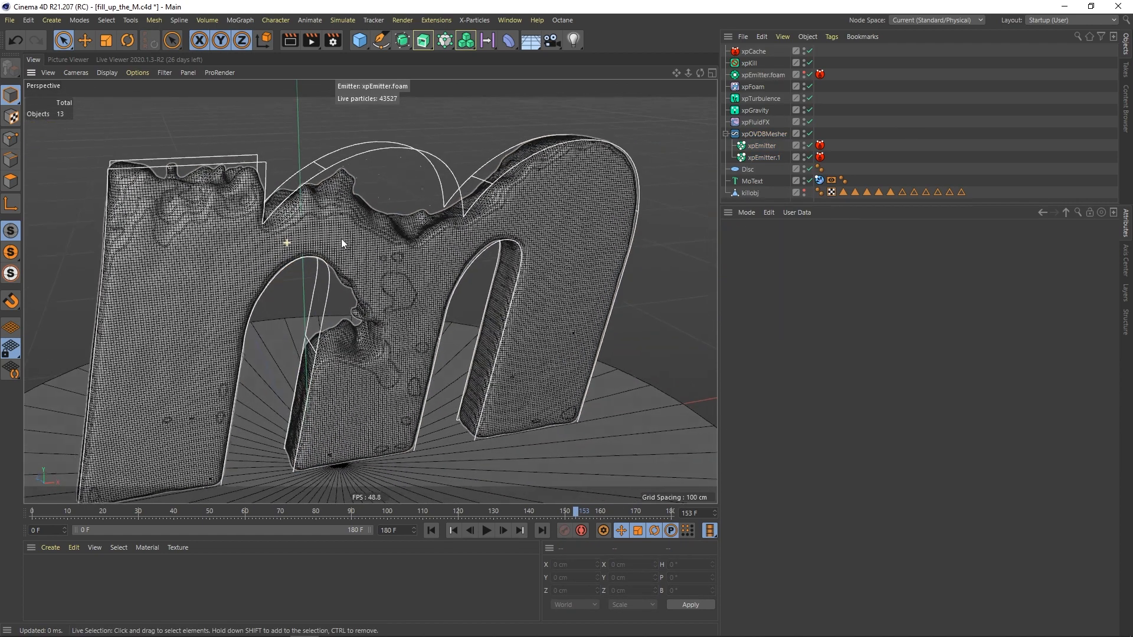
right_click_drag(342, 244, 291, 246, "alt")
mouse_move(321, 233)
left_mouse_down("alt")
mouse_move(344, 232)
mouse_move(313, 260)
mouse_move(215, 282)
mouse_move(385, 264)
mouse_move(370, 239)
left_mouse_up("alt")
left_click(111, 73)
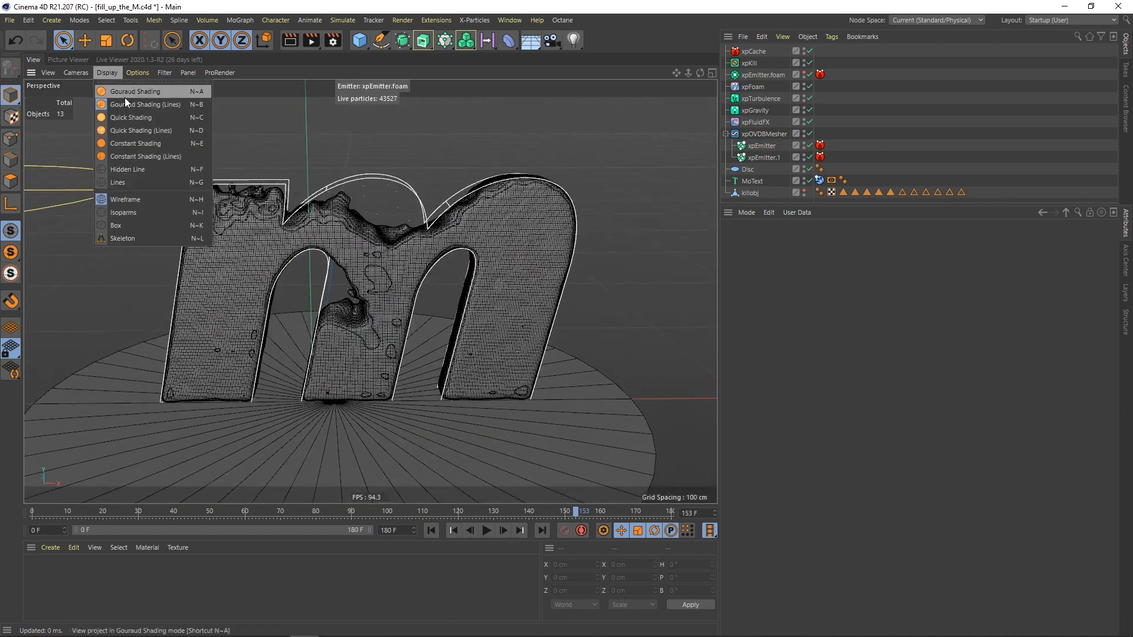
left_click(125, 95)
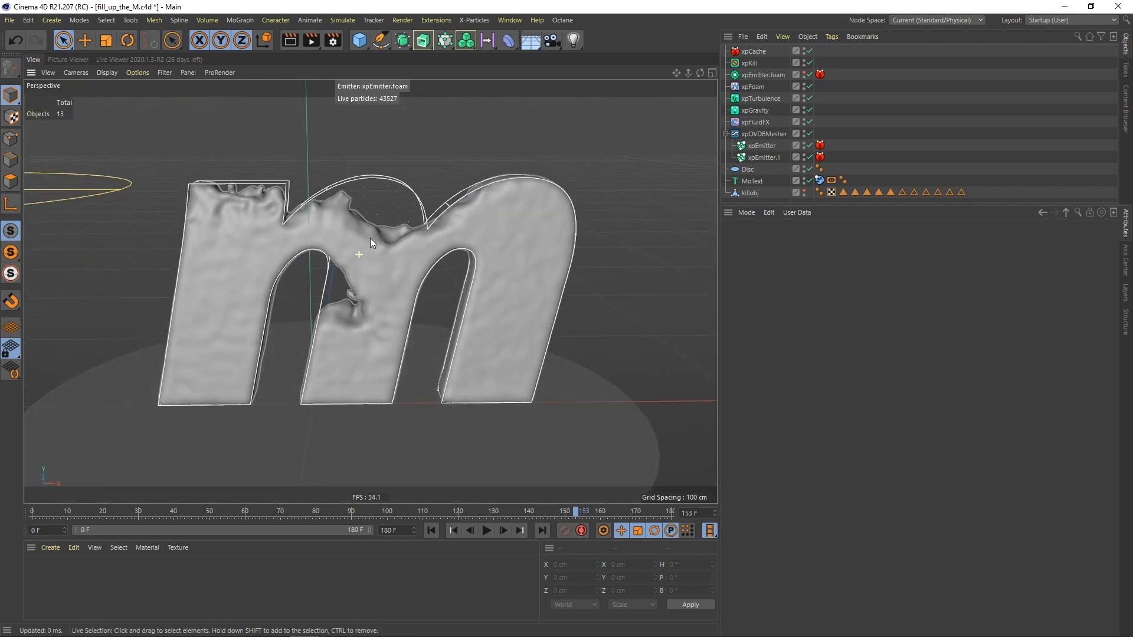
Step: Move the timeline to frame 86 and set the xpOVDBMesher's point radius to 1.5
left_click(284, 511)
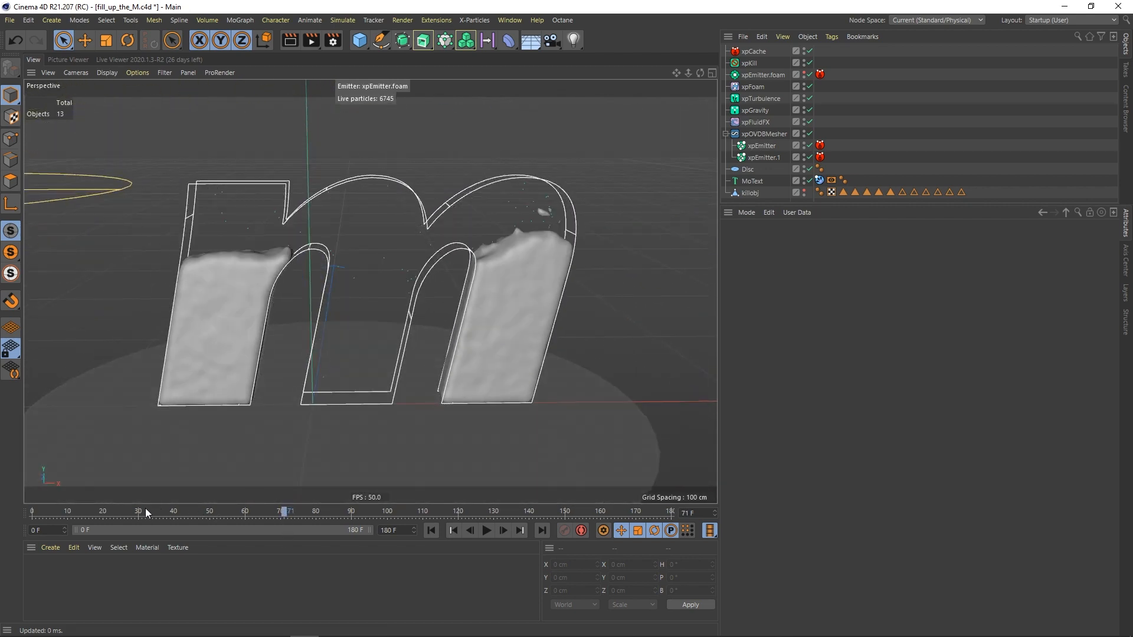
left_click(194, 511)
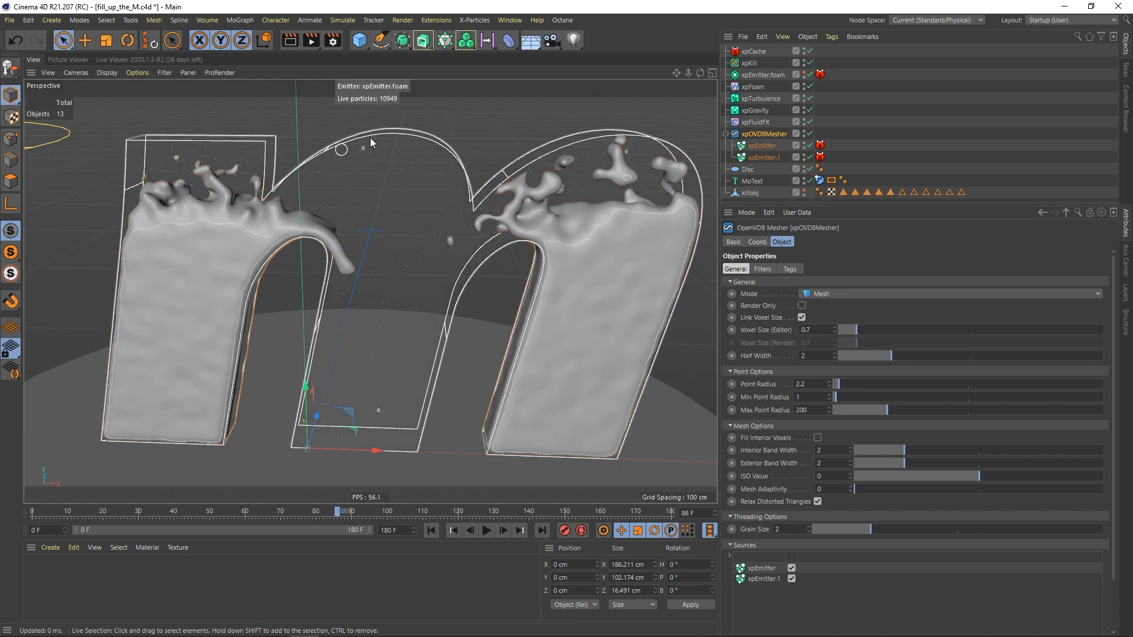
left_click_drag(815, 384, 784, 385)
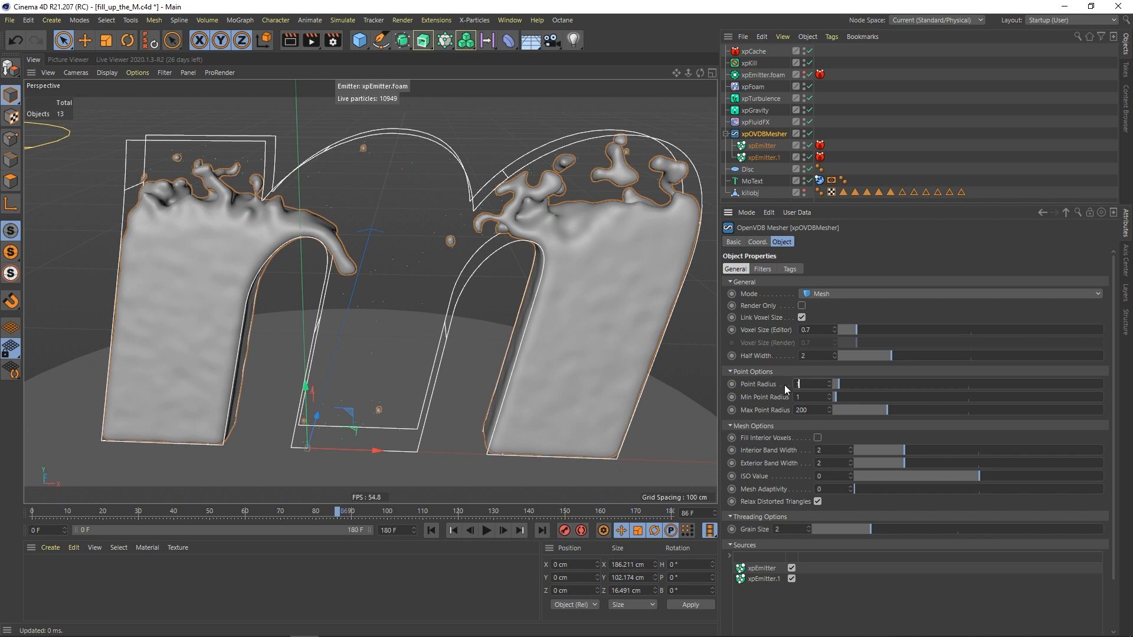
type("1.5")
key("Return")
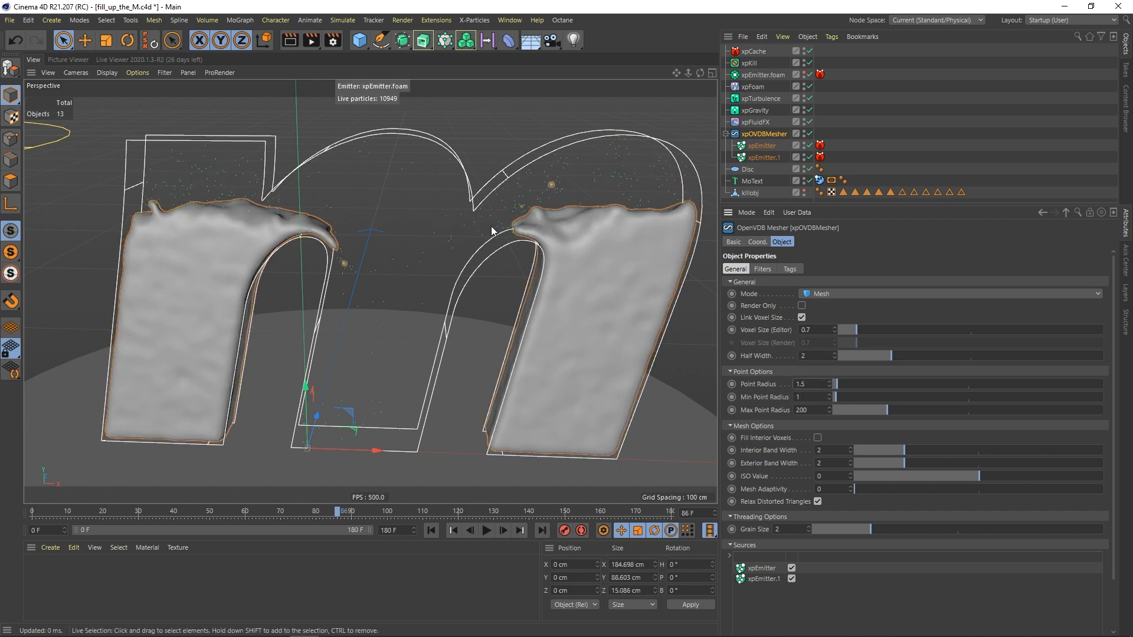
right_click_drag(582, 254, 558, 257, "alt")
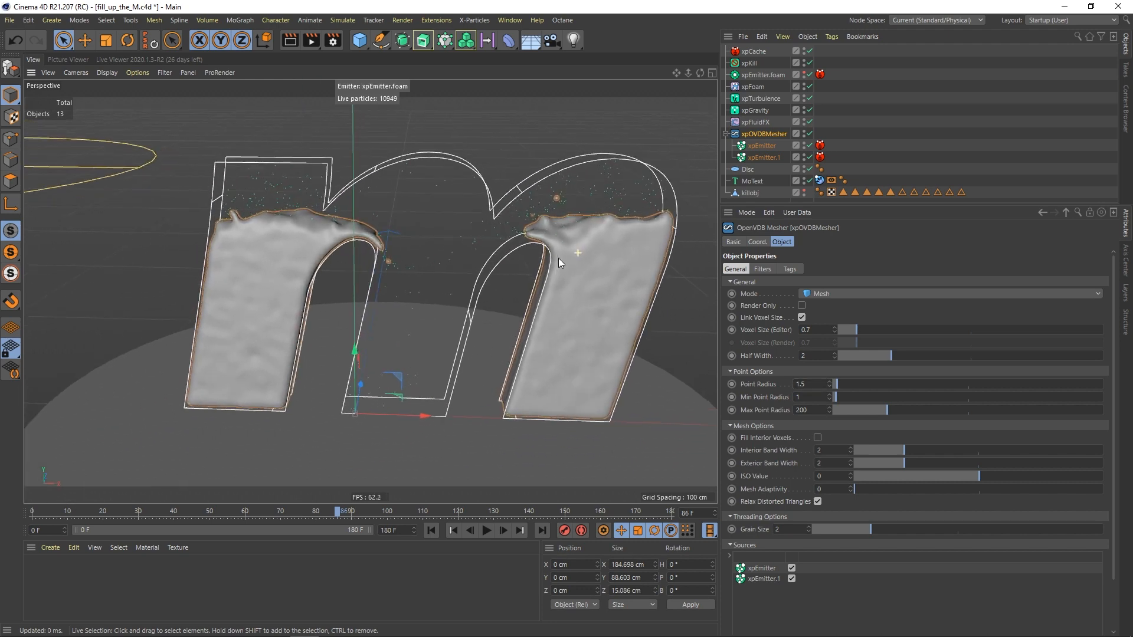
left_click(872, 126)
mouse_move(582, 240)
left_mouse_down("alt")
mouse_move(606, 237)
mouse_move(590, 236)
left_mouse_up("alt")
left_click_drag(521, 287, 534, 282, "alt")
right_click_drag(548, 256, 558, 254, "alt")
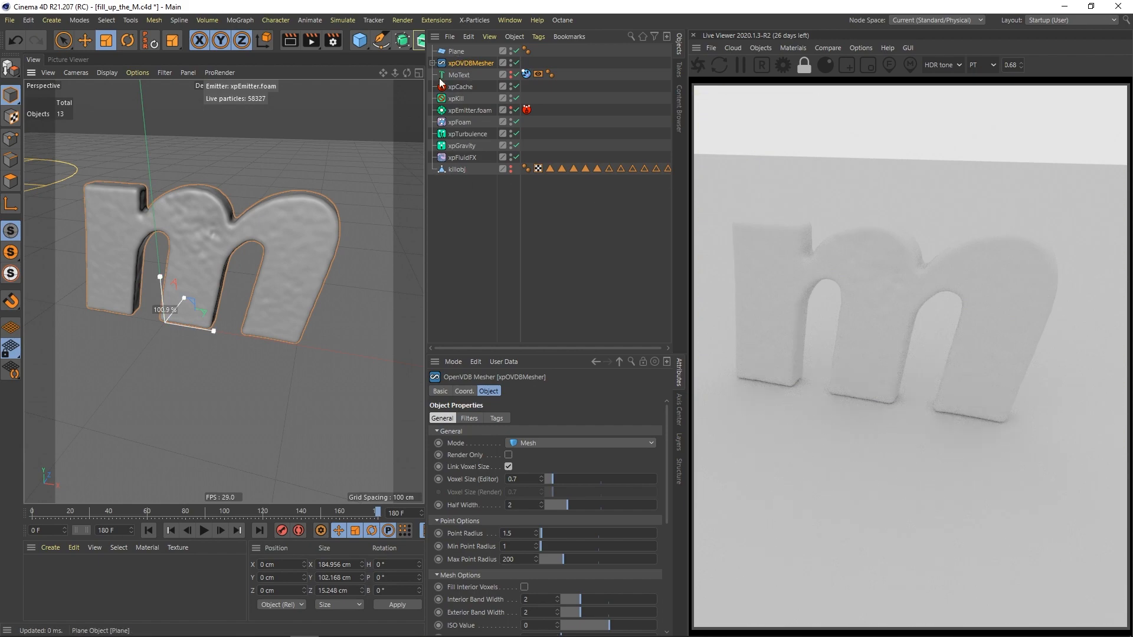
Step: Set Octane's default environment color to black in the environment settings and close the settings window
left_click(457, 52)
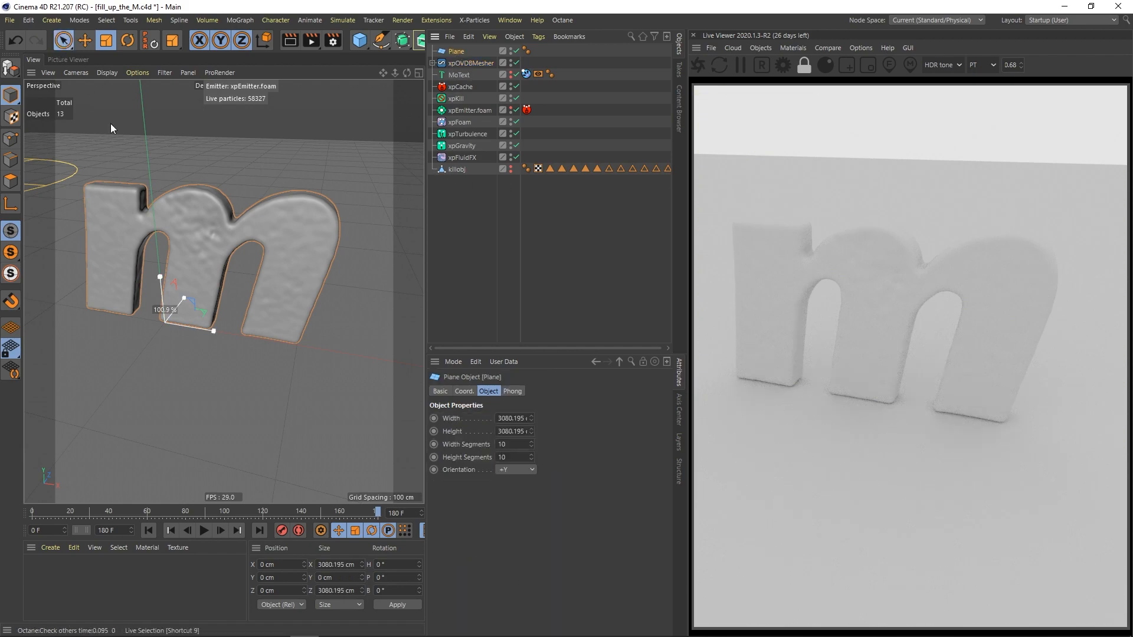
middle_click_drag(219, 257, 233, 262, "alt")
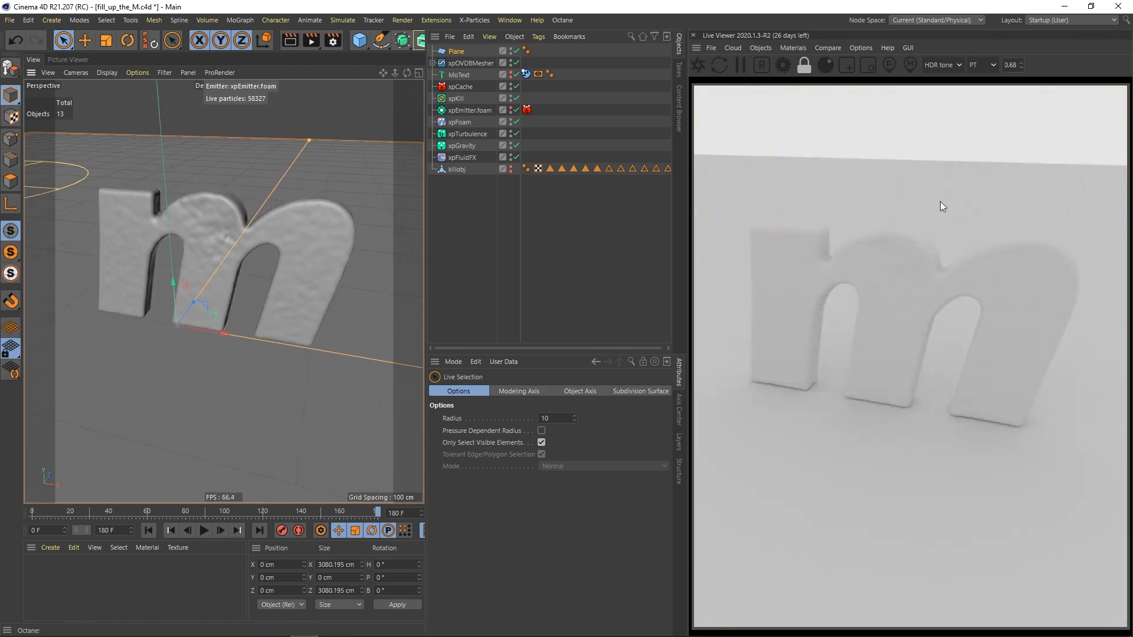
scroll(359, 216, "down", 5)
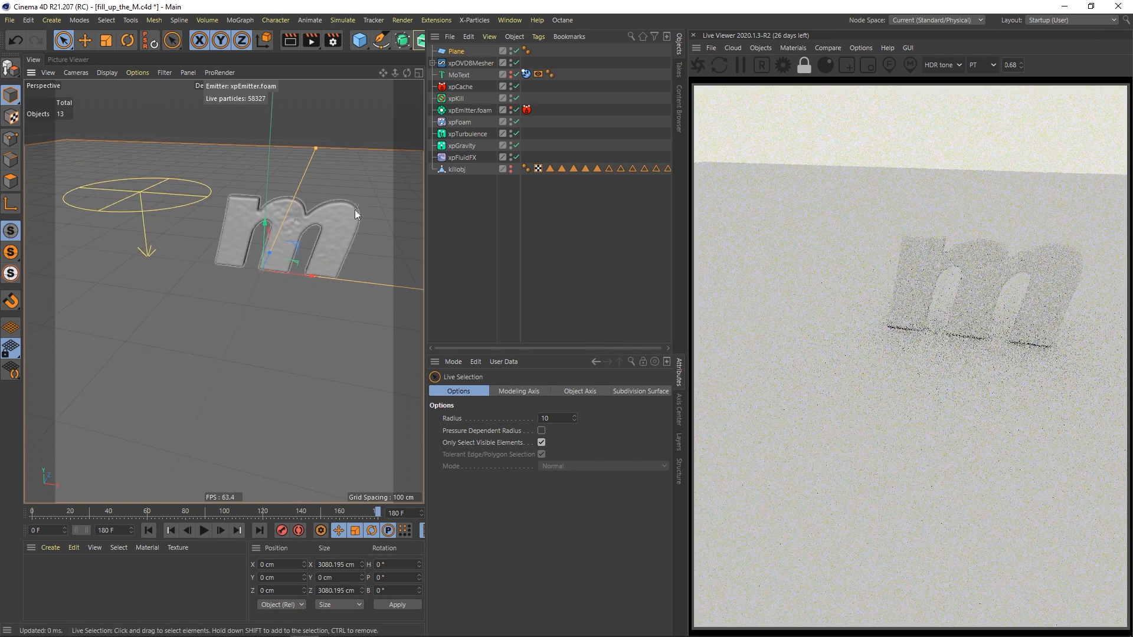
left_click(779, 69)
left_click(118, 40)
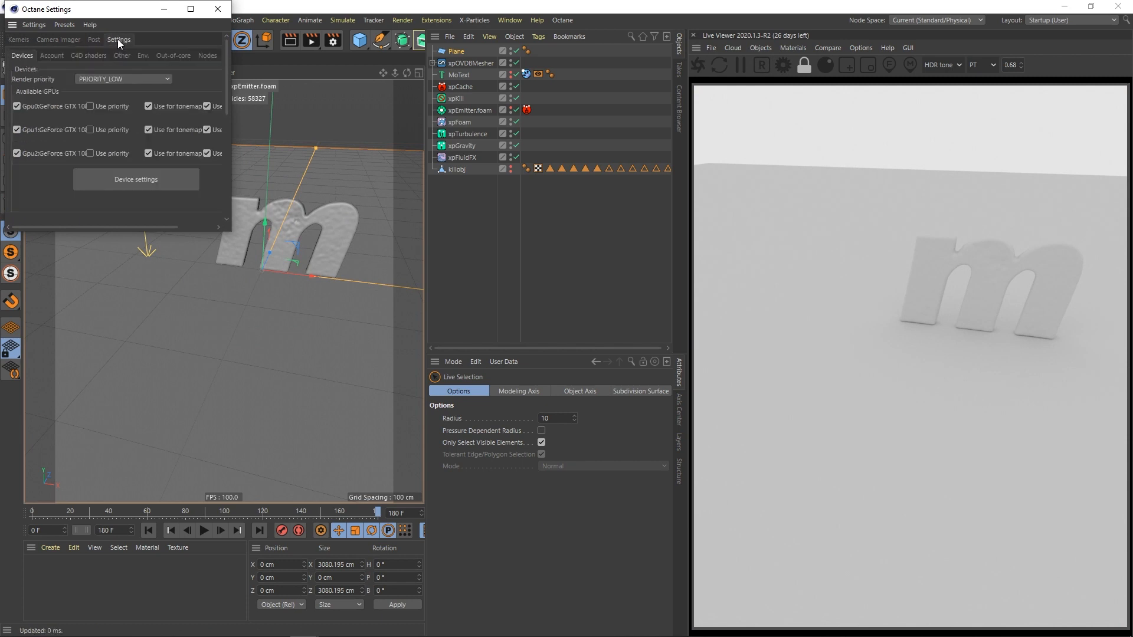
left_click(144, 55)
left_click(99, 89)
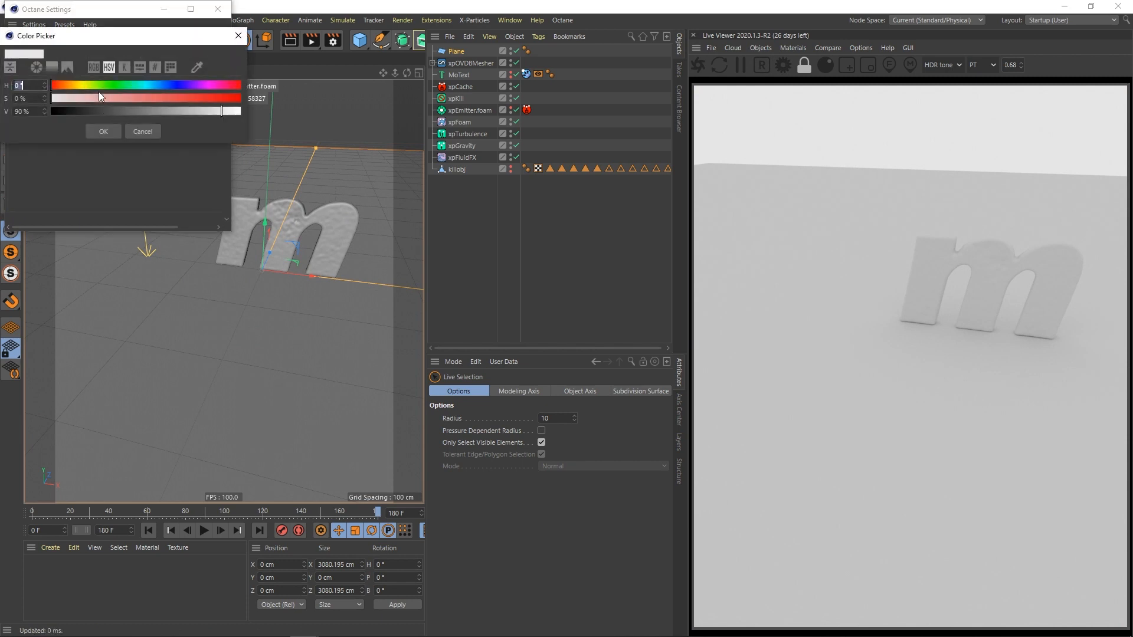
left_click_drag(113, 111, 50, 112)
left_click(99, 130)
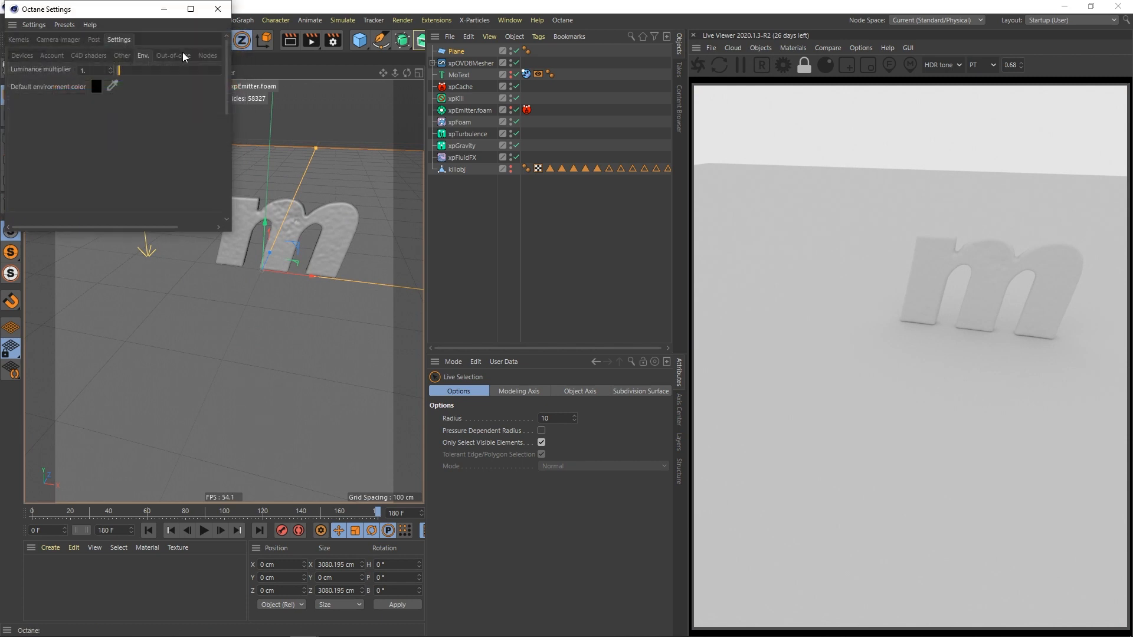
left_click(218, 9)
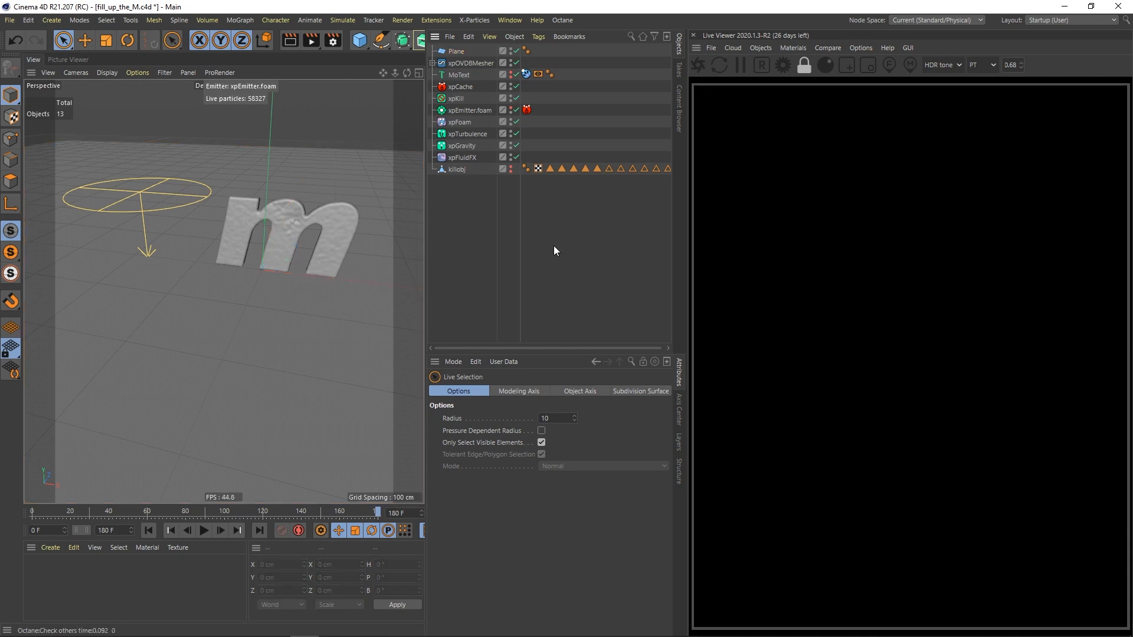
Step: Add an Octane HDRI environment and load artist_workshop_8k.hdr as its image texture
left_click(761, 48)
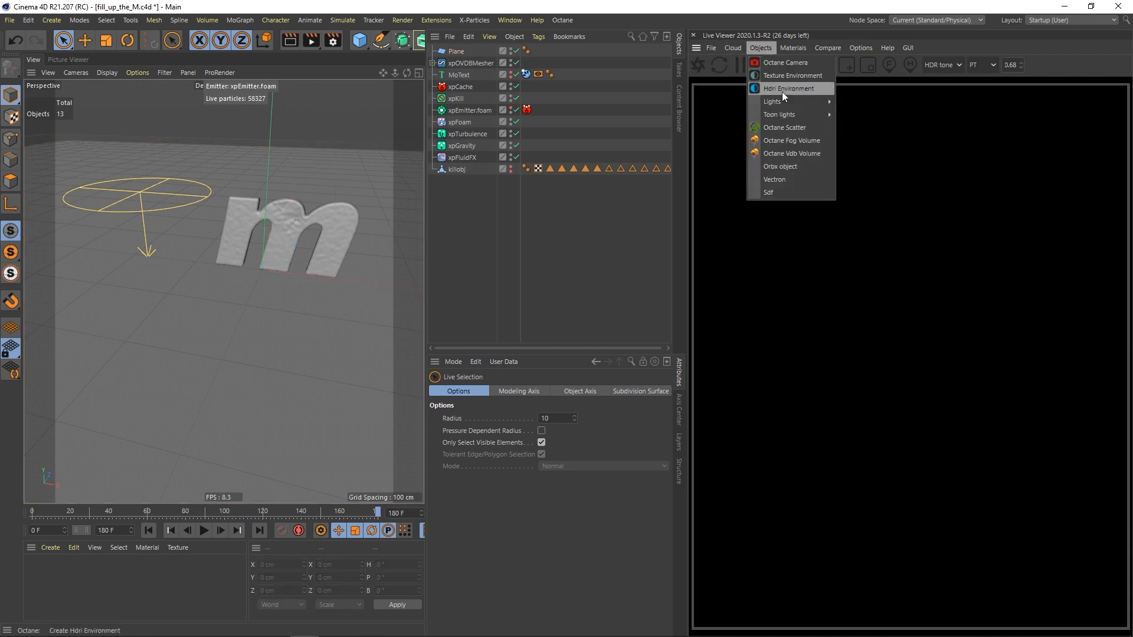
left_click(790, 88)
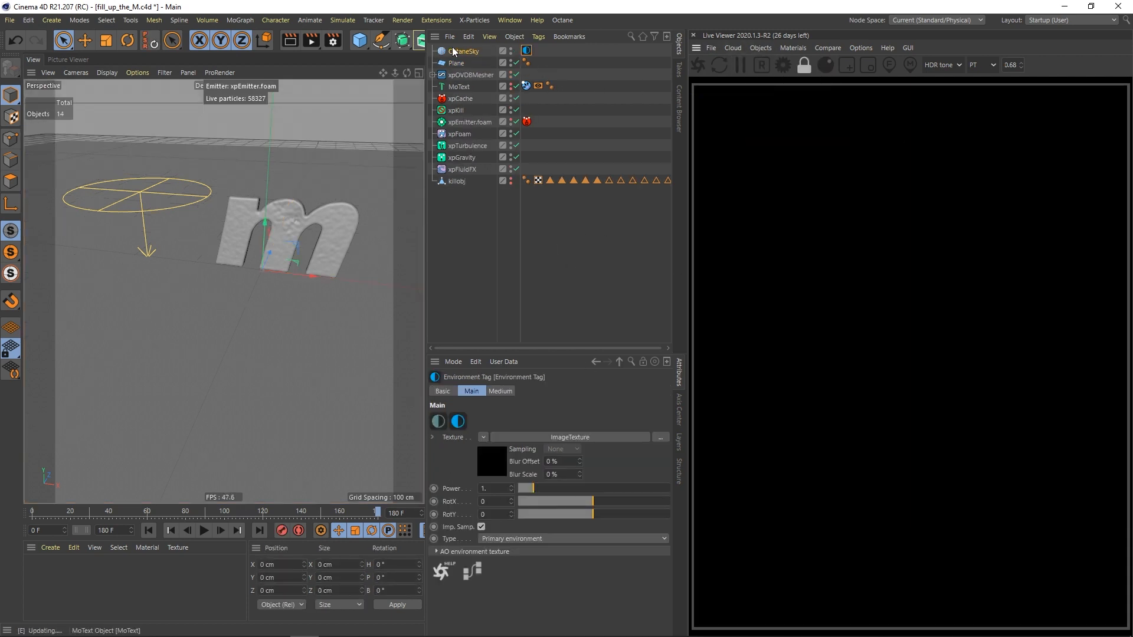
left_click(526, 51)
left_click(570, 437)
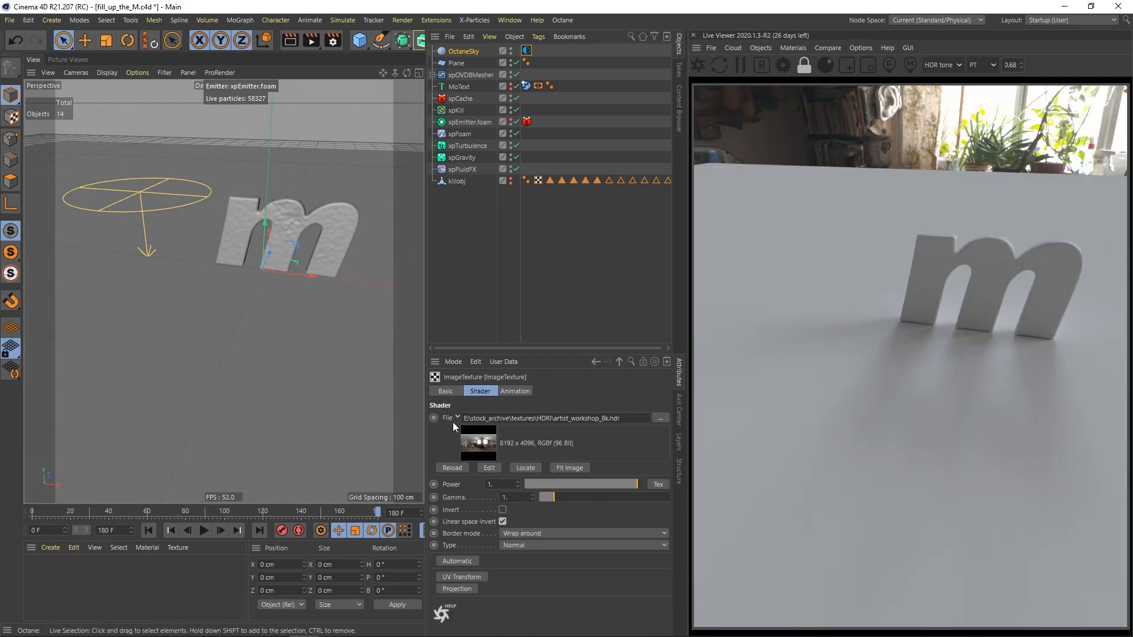
left_click_drag(554, 419, 605, 418)
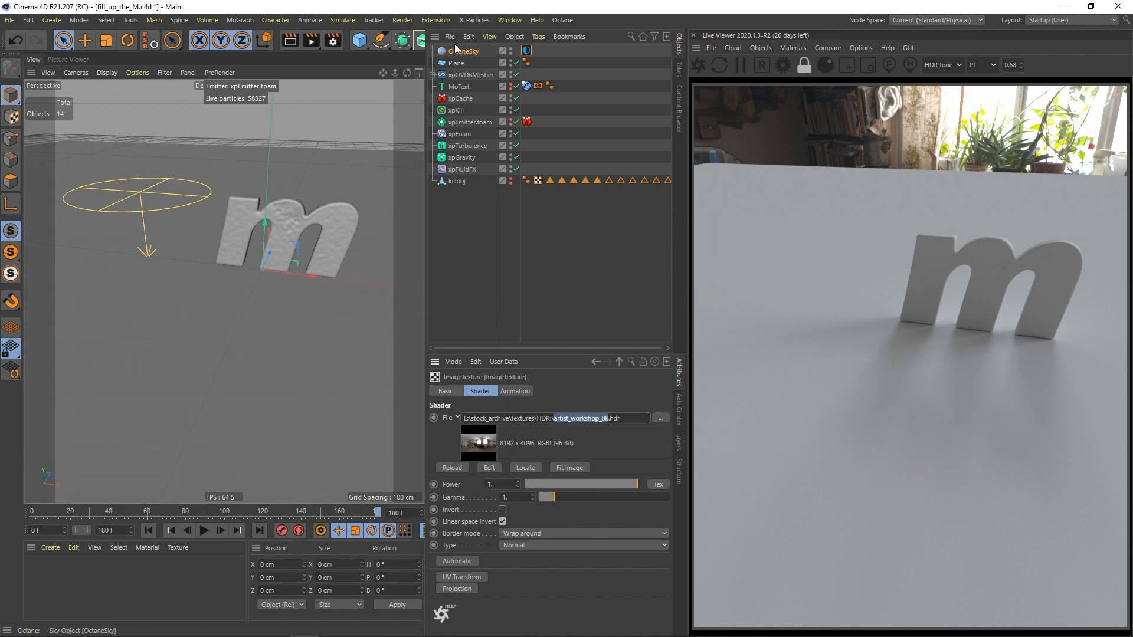
Step: Adjust the HDRI environment's RotX to about -0.265 to relight the letter m
left_click(528, 52)
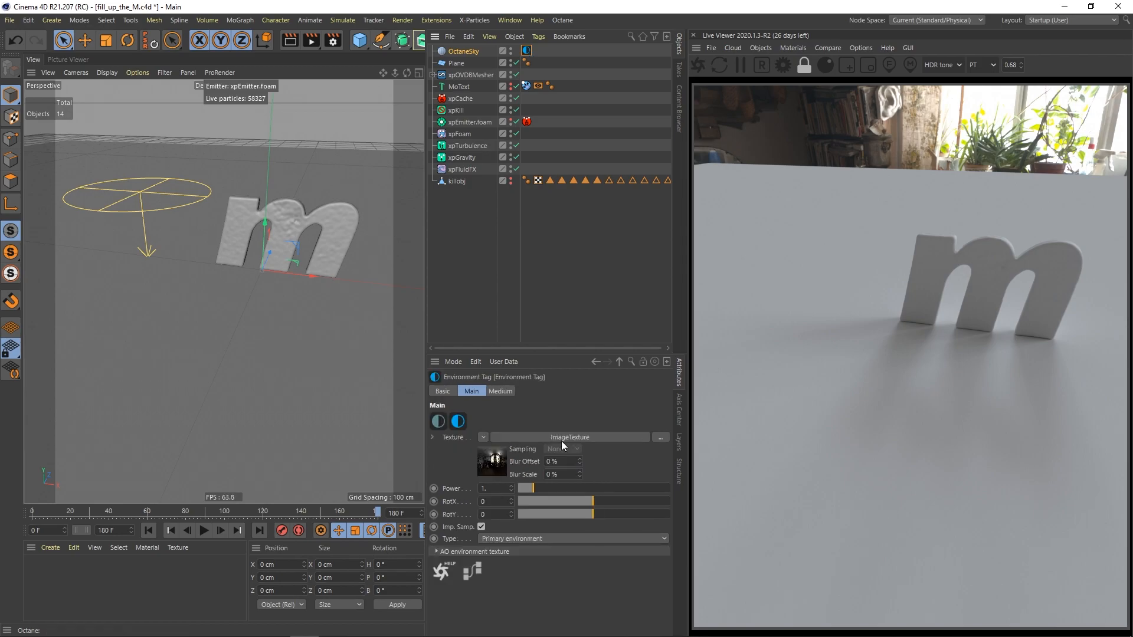
left_click_drag(577, 501, 547, 503)
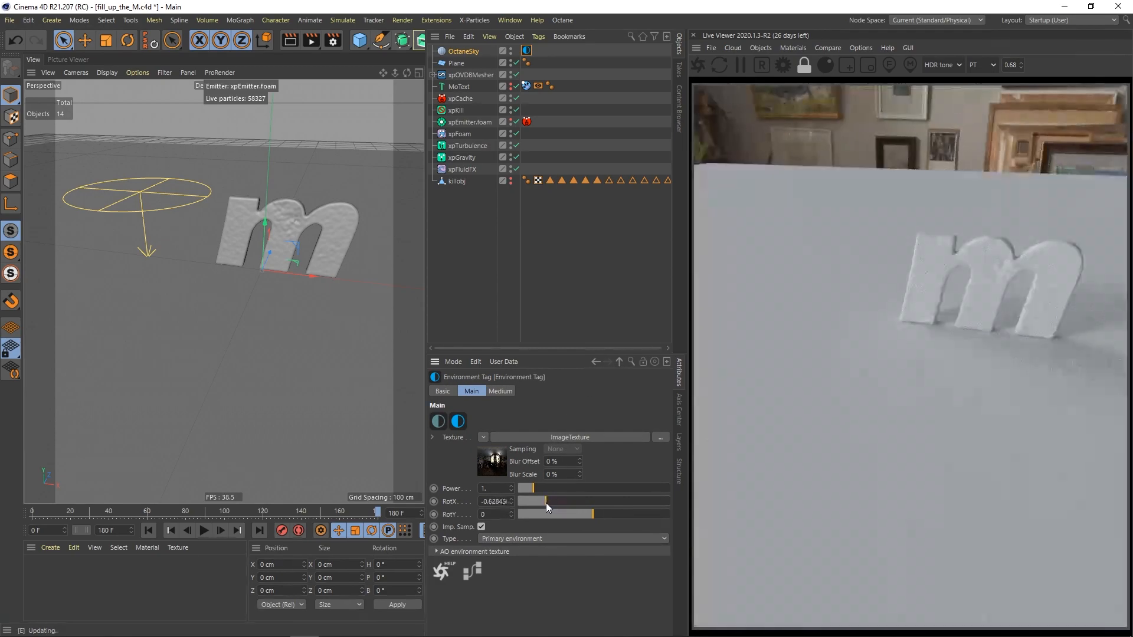
middle_click_drag(299, 255, 250, 281, "alt")
right_click_drag(250, 281, 283, 290, "alt")
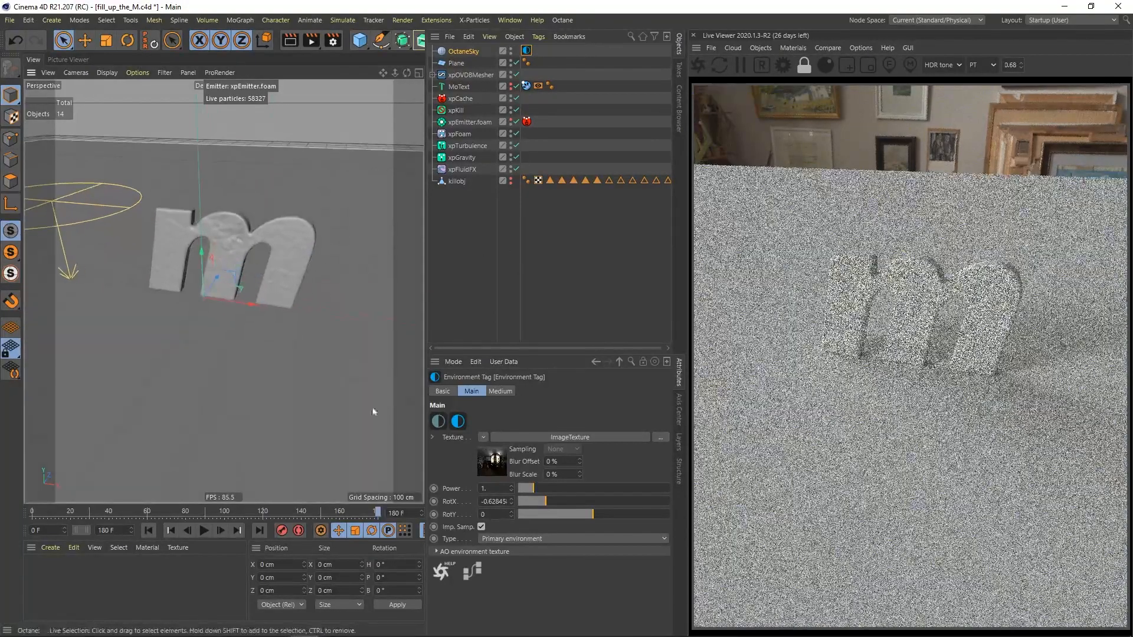
left_click_drag(555, 505, 581, 511)
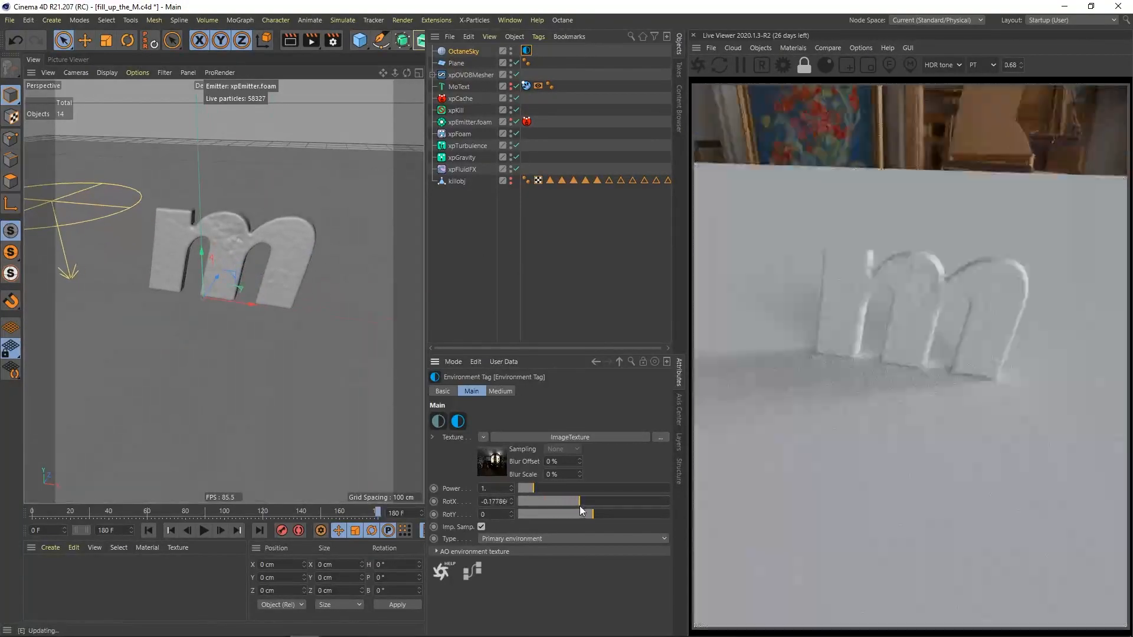
middle_click_drag(246, 291, 237, 299, "alt")
right_click_drag(237, 300, 258, 273, "alt")
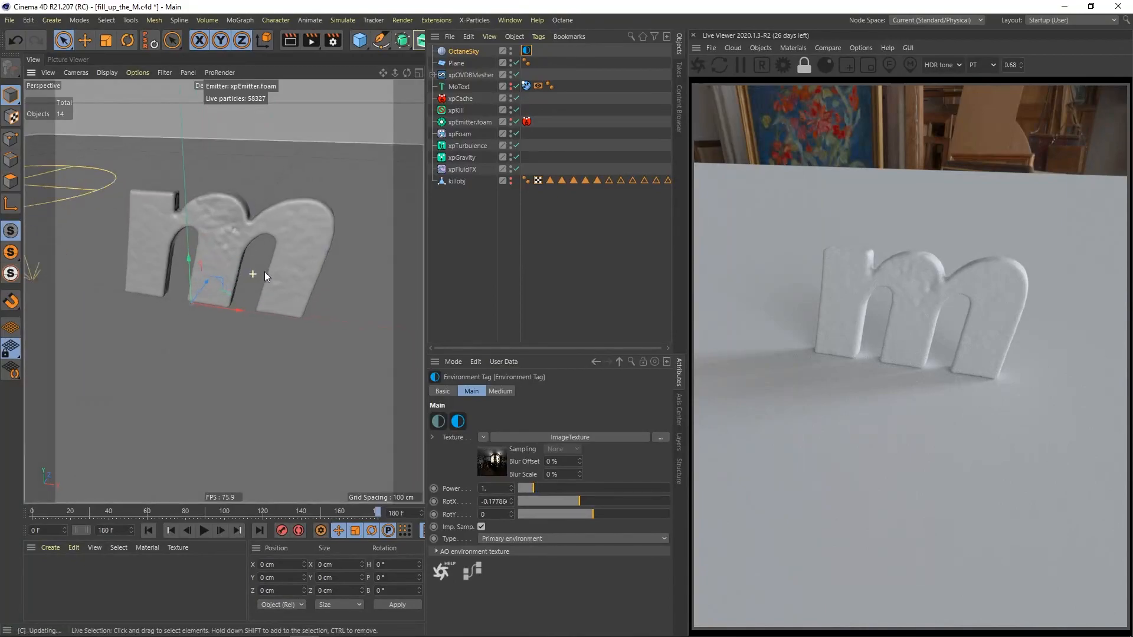
middle_click_drag(257, 271, 255, 290, "alt")
mouse_move(255, 290)
left_mouse_down("alt")
mouse_move(247, 275)
mouse_move(263, 270)
left_mouse_up("alt")
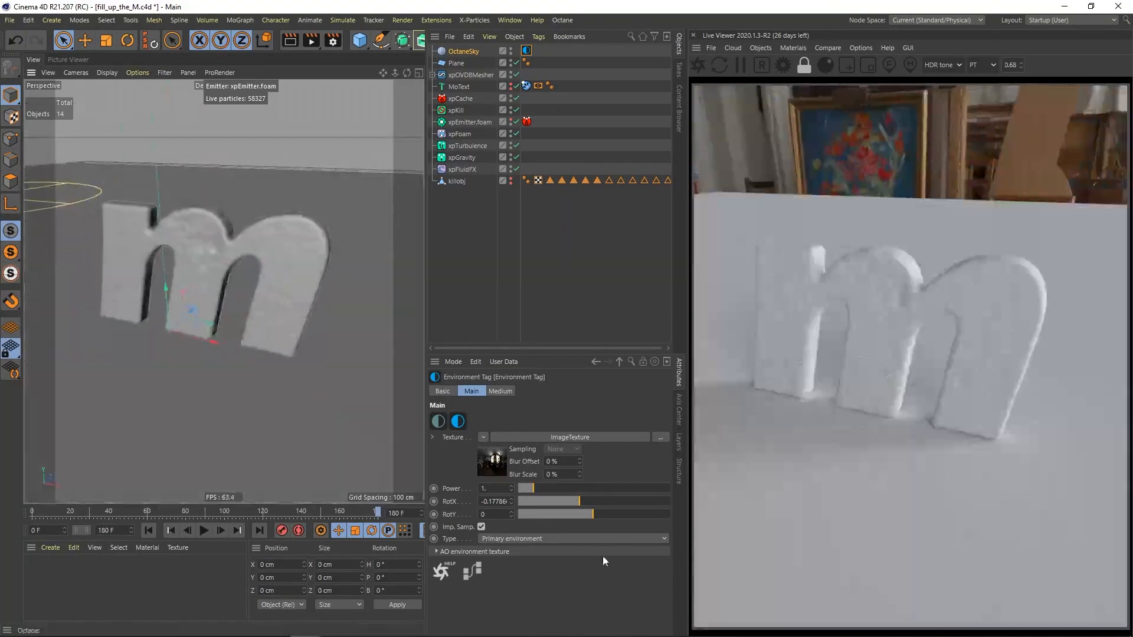
left_click_drag(578, 506, 572, 502)
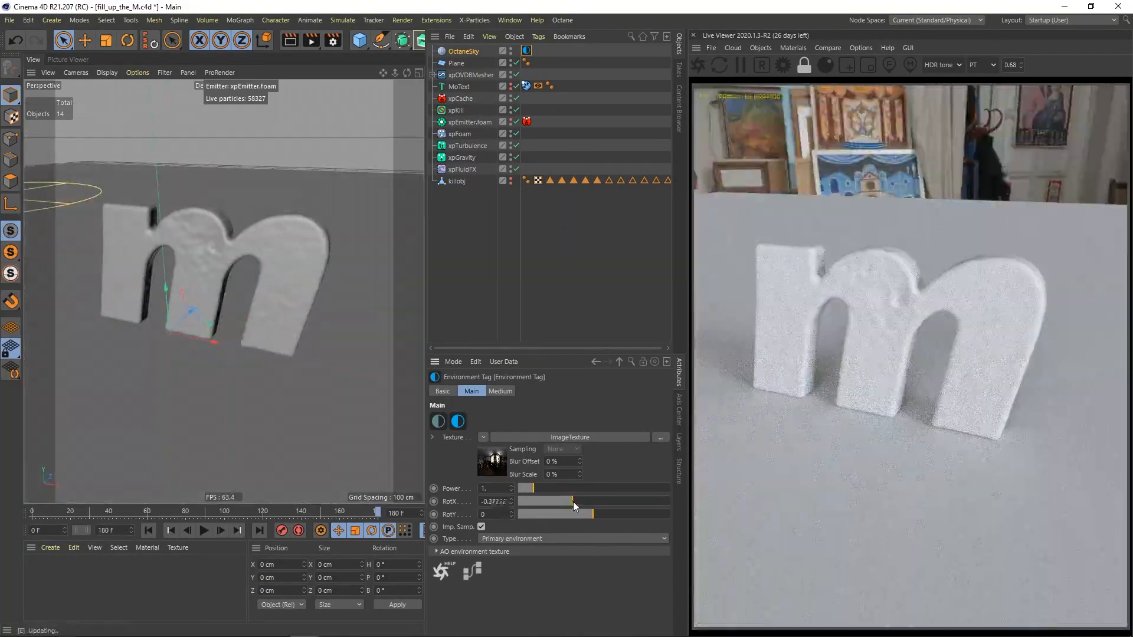
left_click_drag(186, 268, 204, 275, "alt")
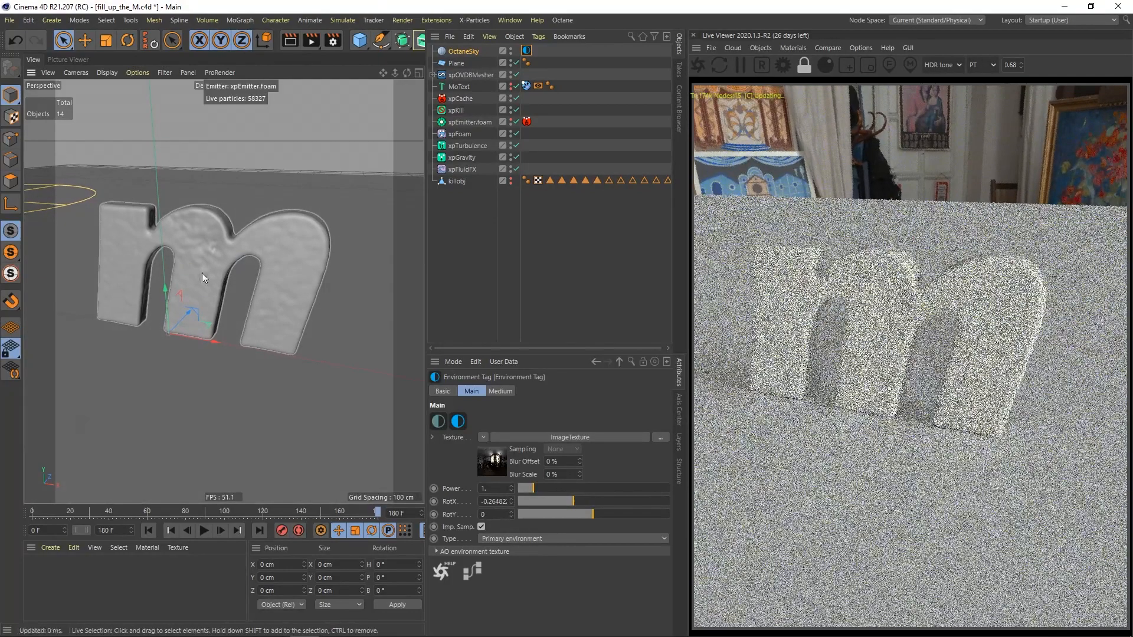
Step: Set the HDRI image texture's gamma to 1.1 and its power to 1.5
left_click(571, 437)
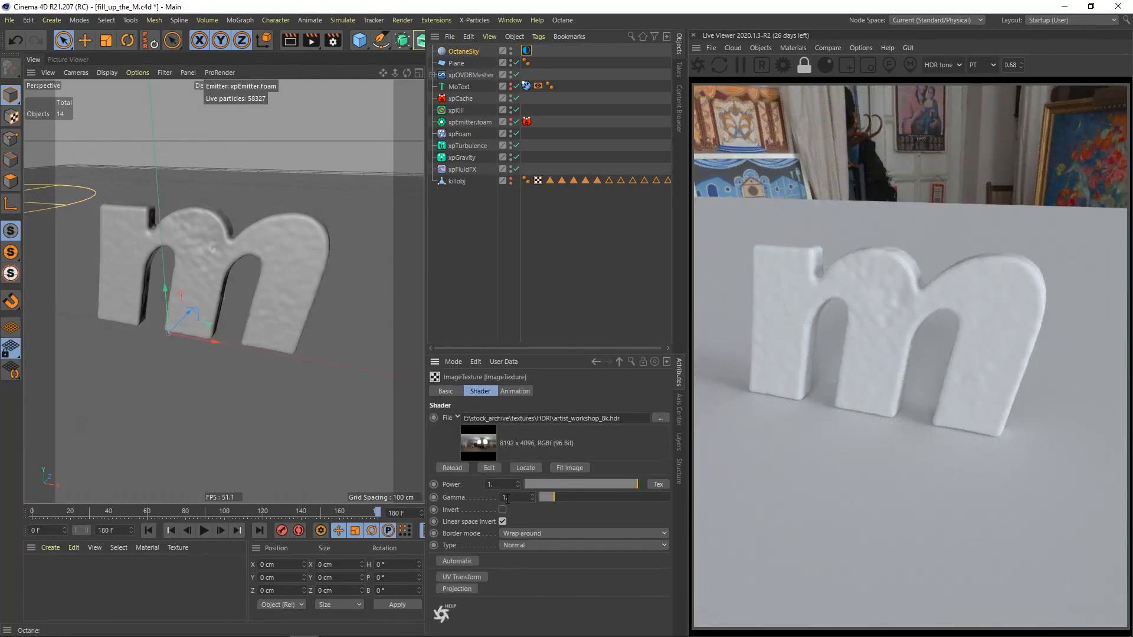
key("Return")
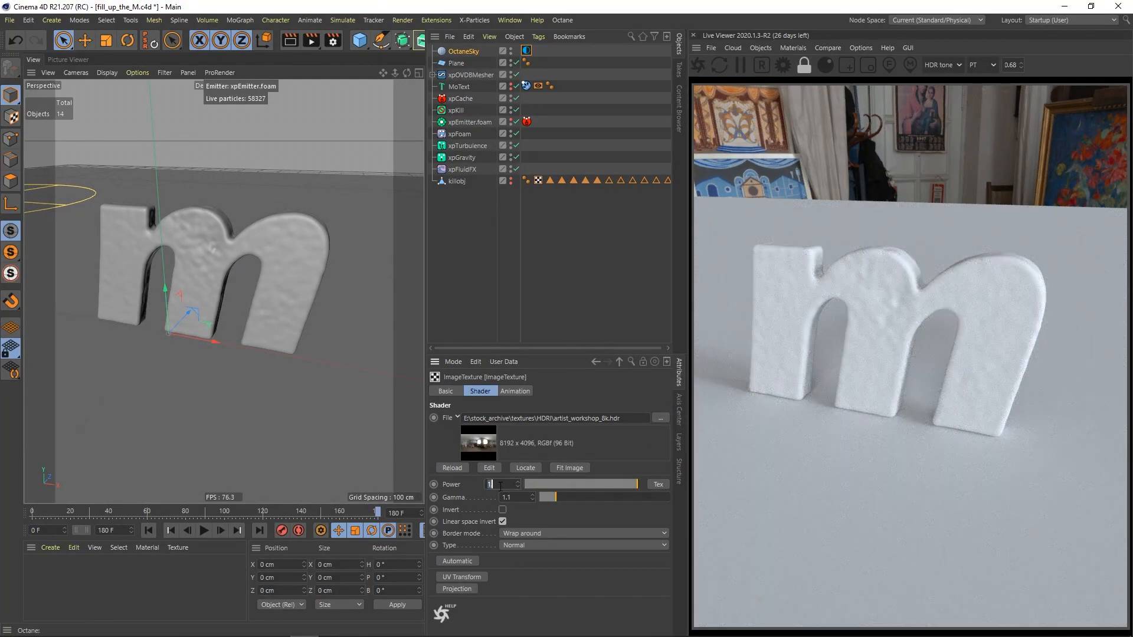
key("Return")
Step: Add an Octane camera from the current view and look through it
left_click_drag(366, 334, 281, 289, "alt")
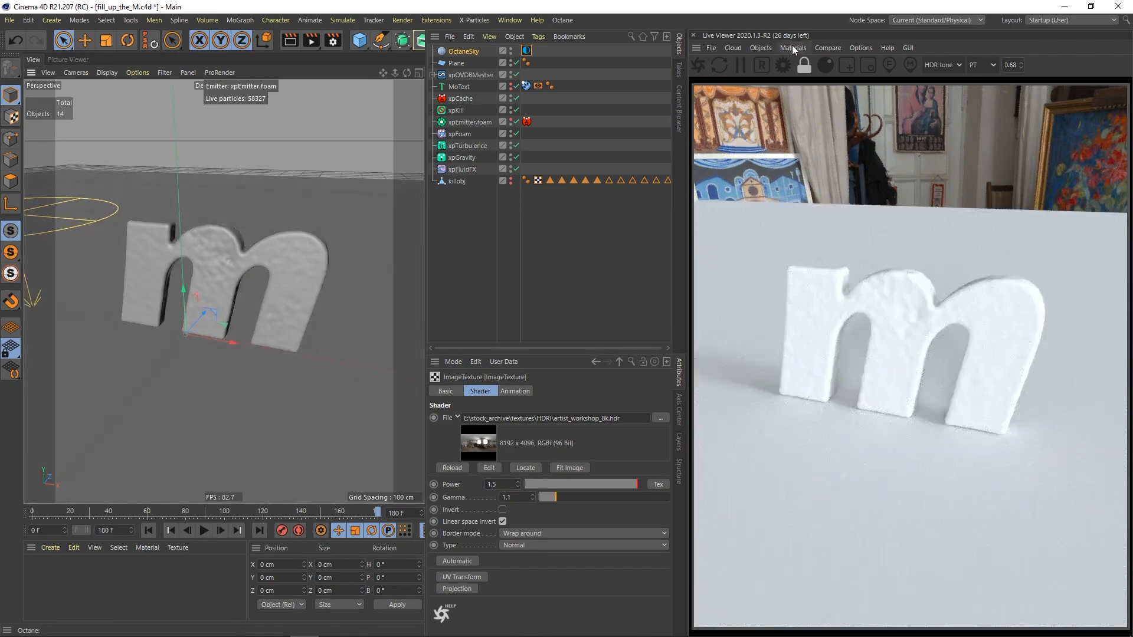
left_click(790, 45)
left_click(777, 63)
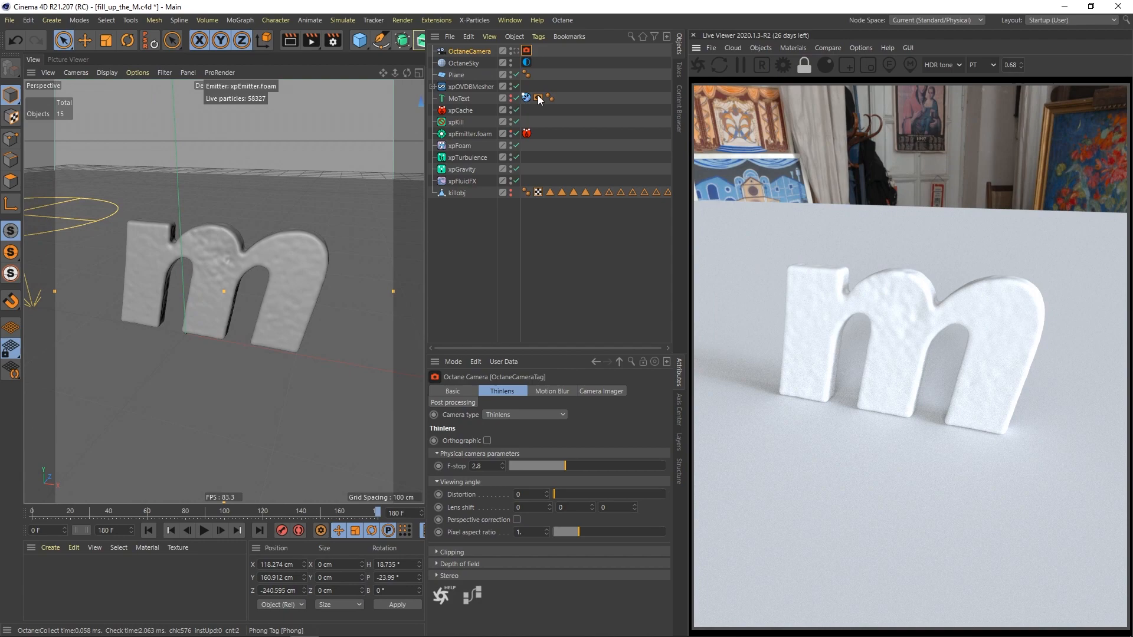
left_click(479, 52)
left_click(517, 52)
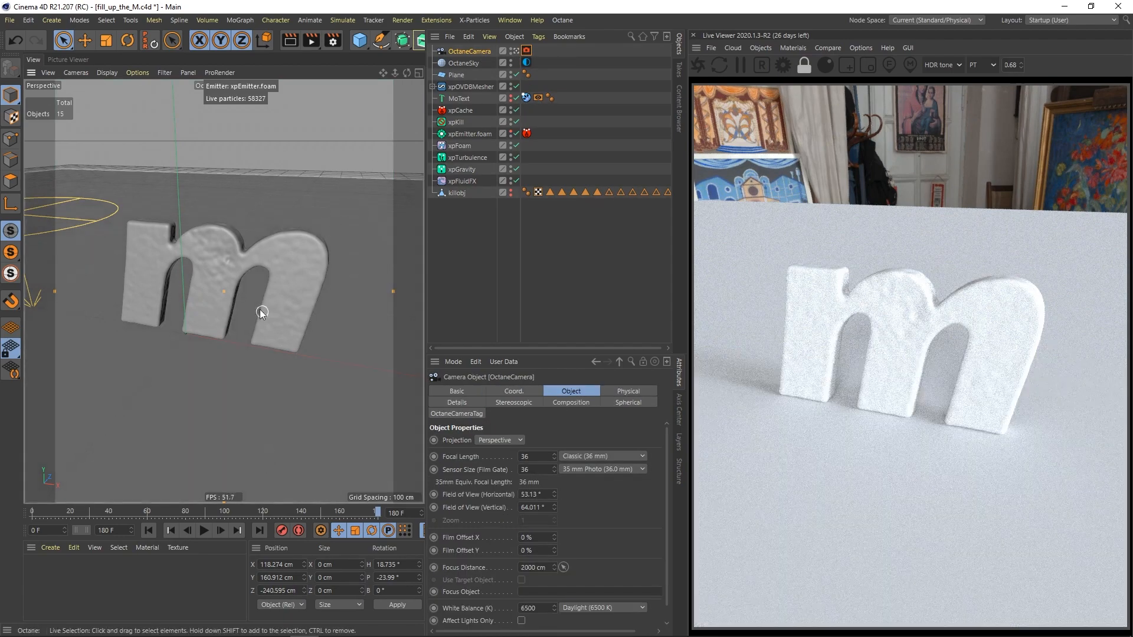
Step: Set the OctaneCamera's focal length to 90 mm and reframe the letter m from farther away
middle_click_drag(261, 310, 268, 308, "alt")
double_click(534, 455)
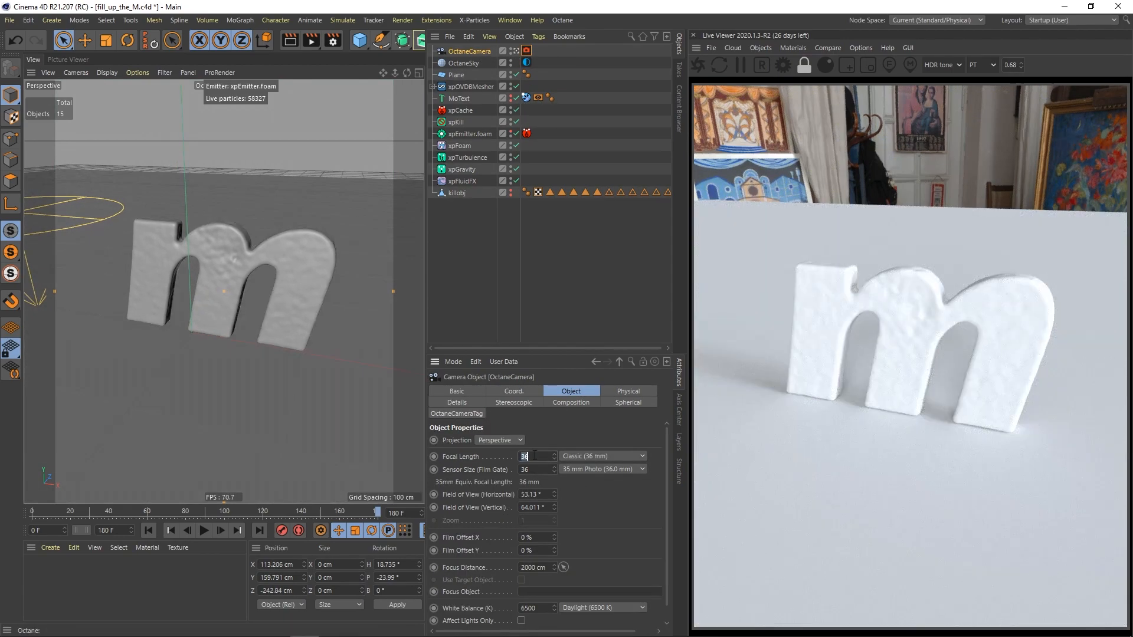
type("90")
key("Return")
scroll(180, 327, "down", 5)
middle_click_drag(181, 327, 208, 317, "alt")
left_click_drag(208, 316, 214, 316, "alt")
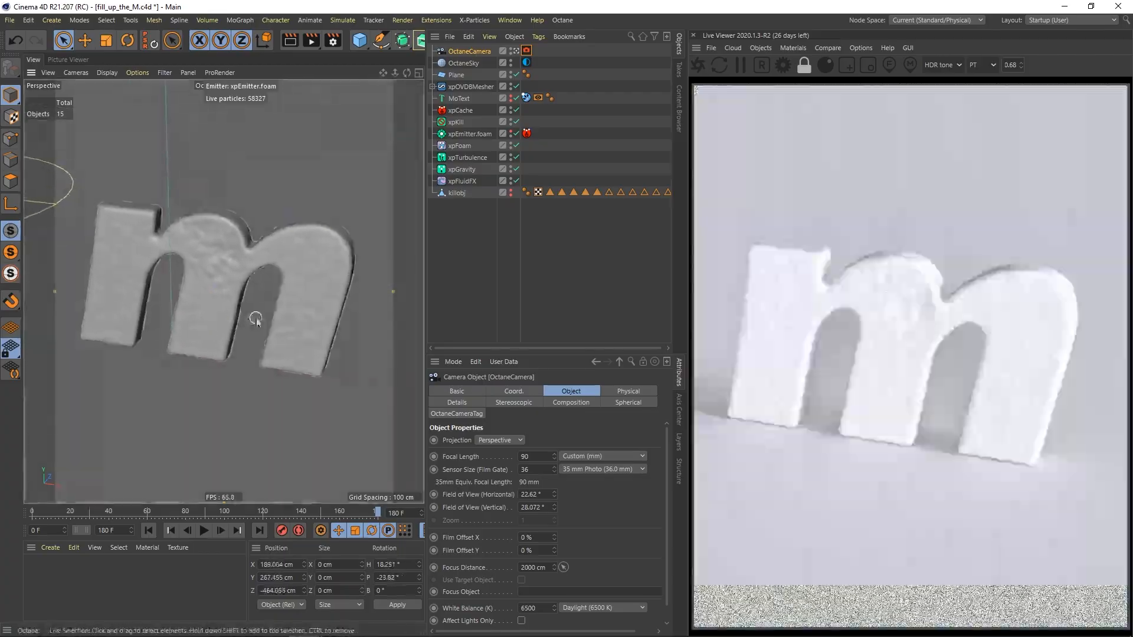
Step: Enable the camera imager on the Octane camera tag and set highlight compression to 1
left_click(526, 50)
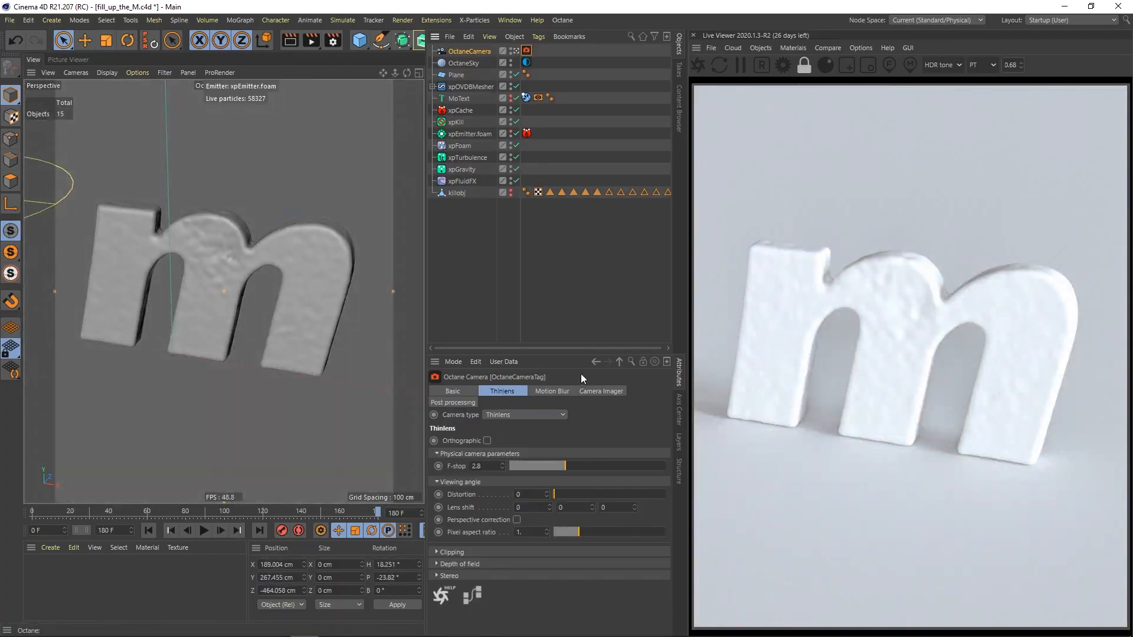
left_click(583, 391)
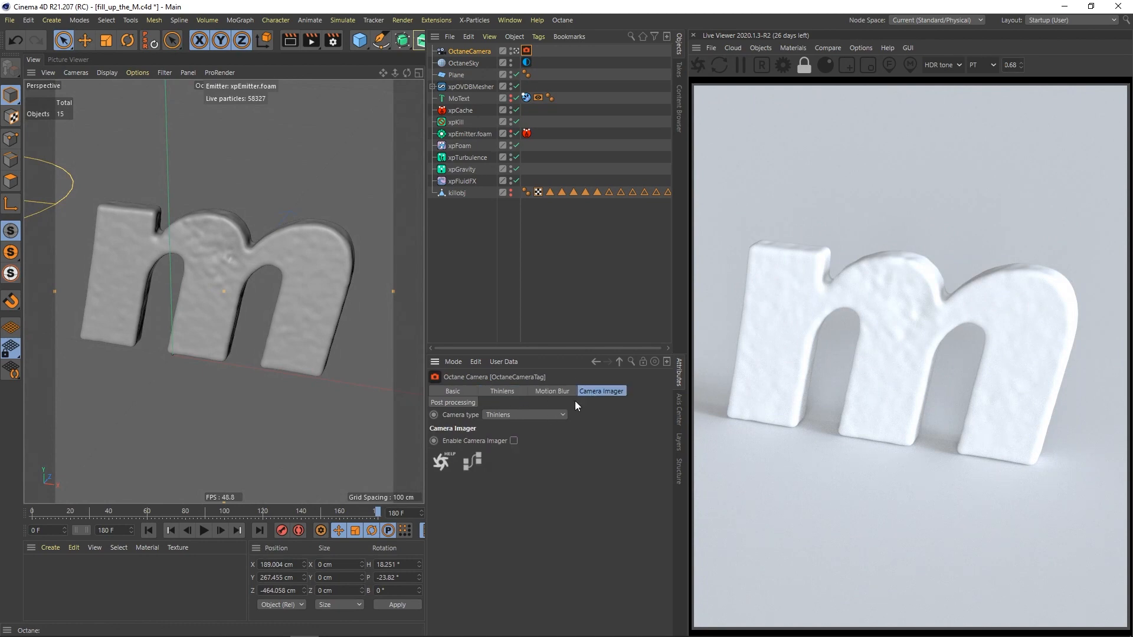
left_click(513, 441)
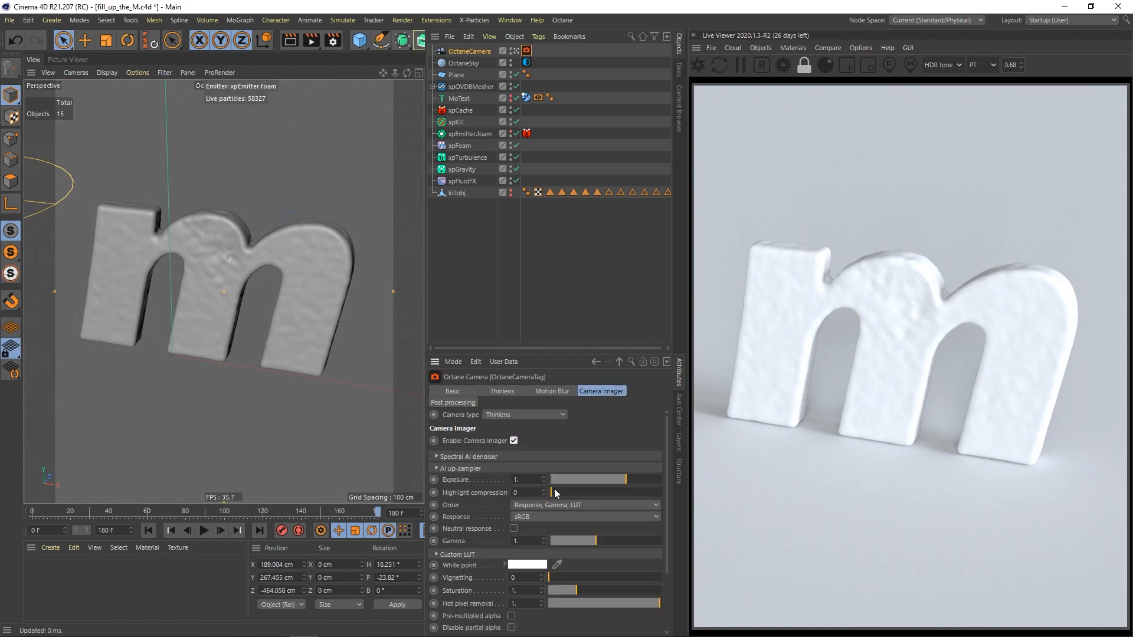
left_click_drag(557, 491, 682, 493)
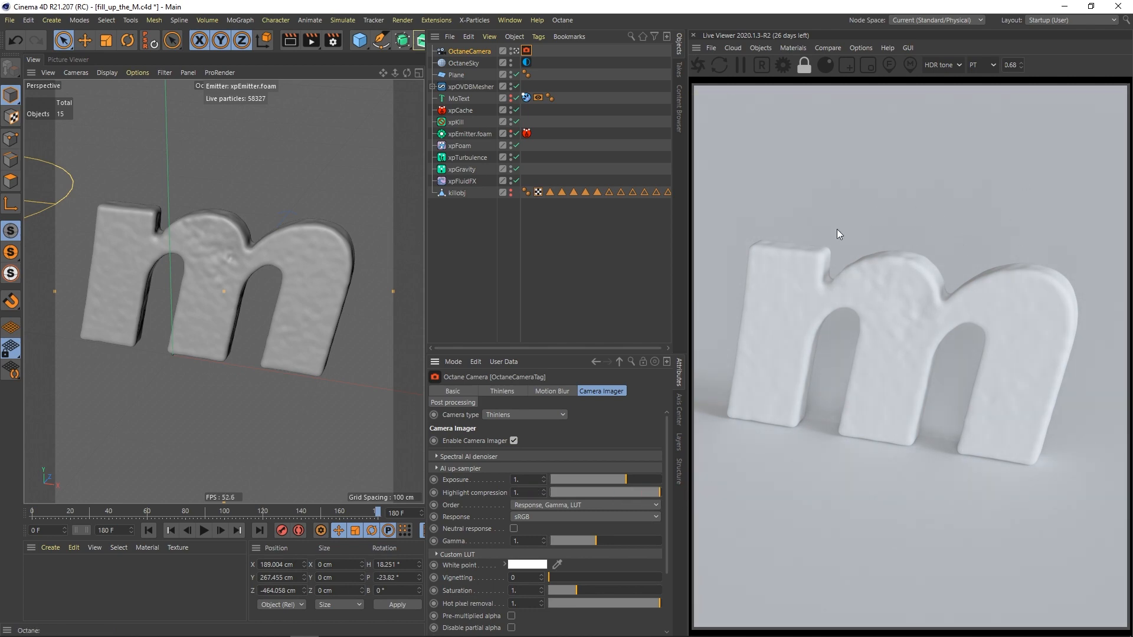
Step: Nudge the camera framing of the letter m and add a Protection tag to the OctaneCamera
left_click(472, 52)
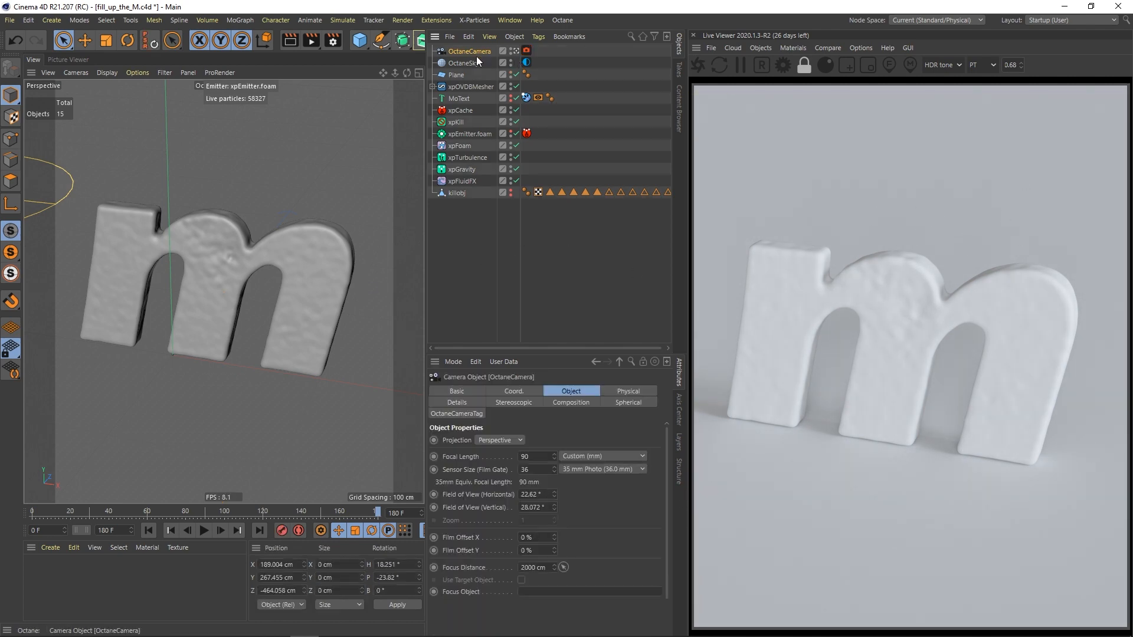
middle_click_drag(272, 257, 278, 253, "alt")
right_click_drag(278, 254, 272, 269, "alt")
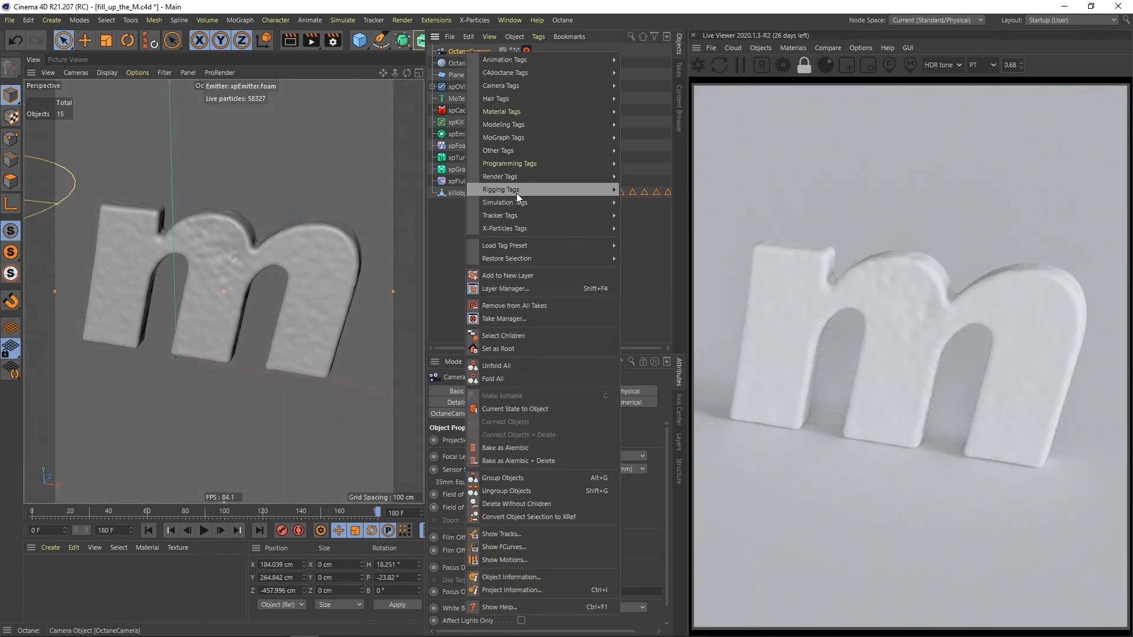
mouse_move(558, 193)
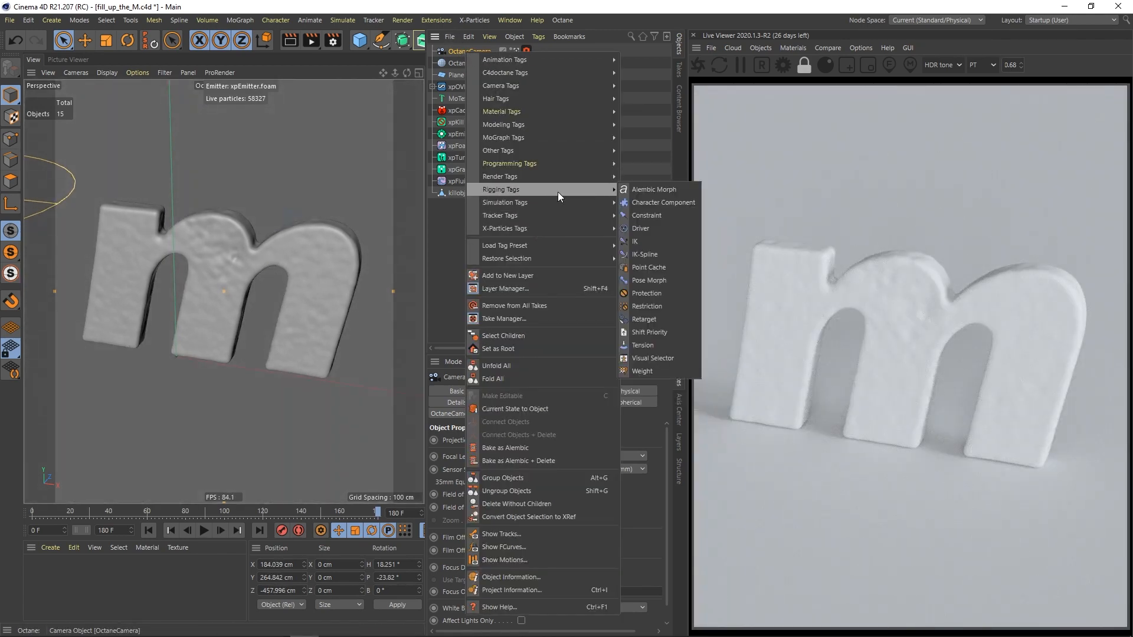
left_click(647, 292)
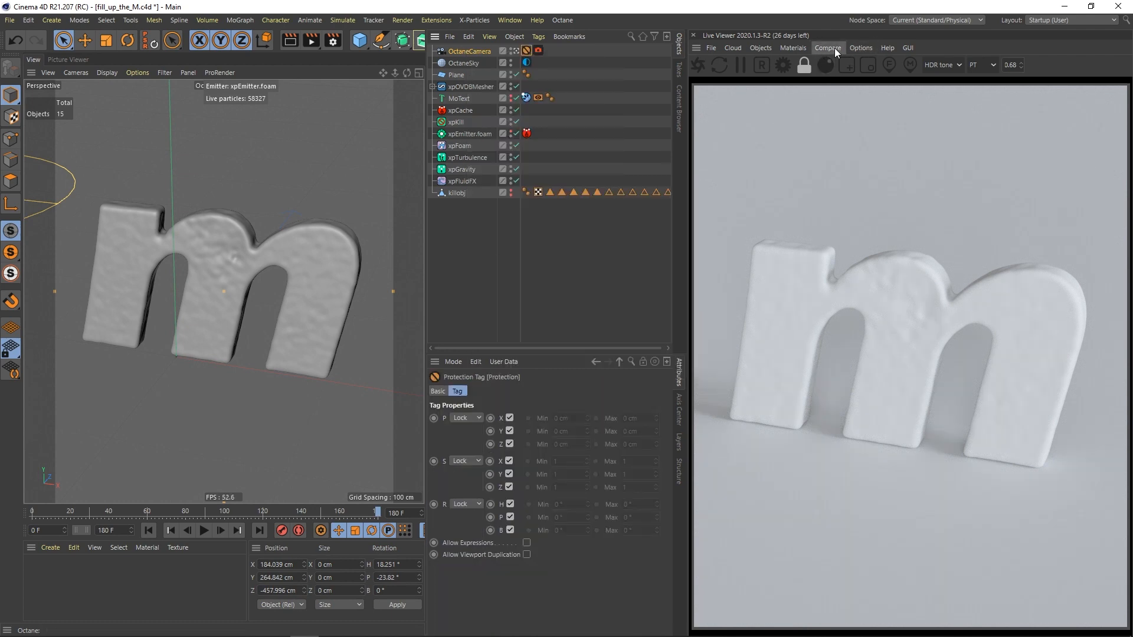
Step: Leave the OctaneCamera view and pull the editor view back to show the camera and the letter, with nothing selected
left_click(860, 46)
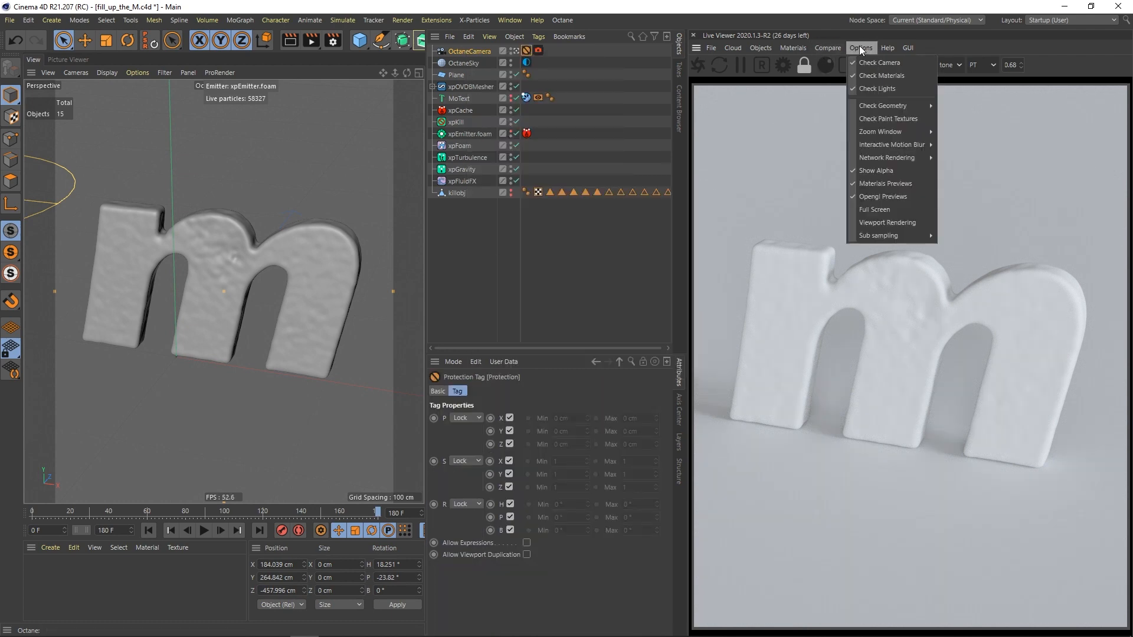
left_click(514, 52)
scroll(295, 303, "down", 5)
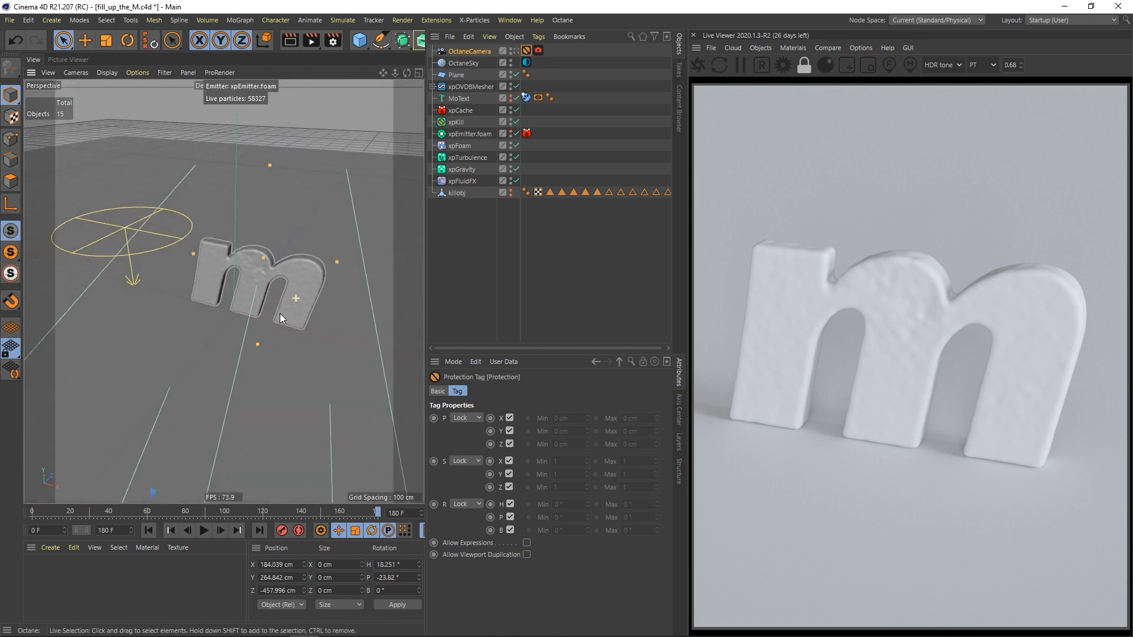
right_click_drag(280, 313, 271, 310, "alt")
left_click(390, 244)
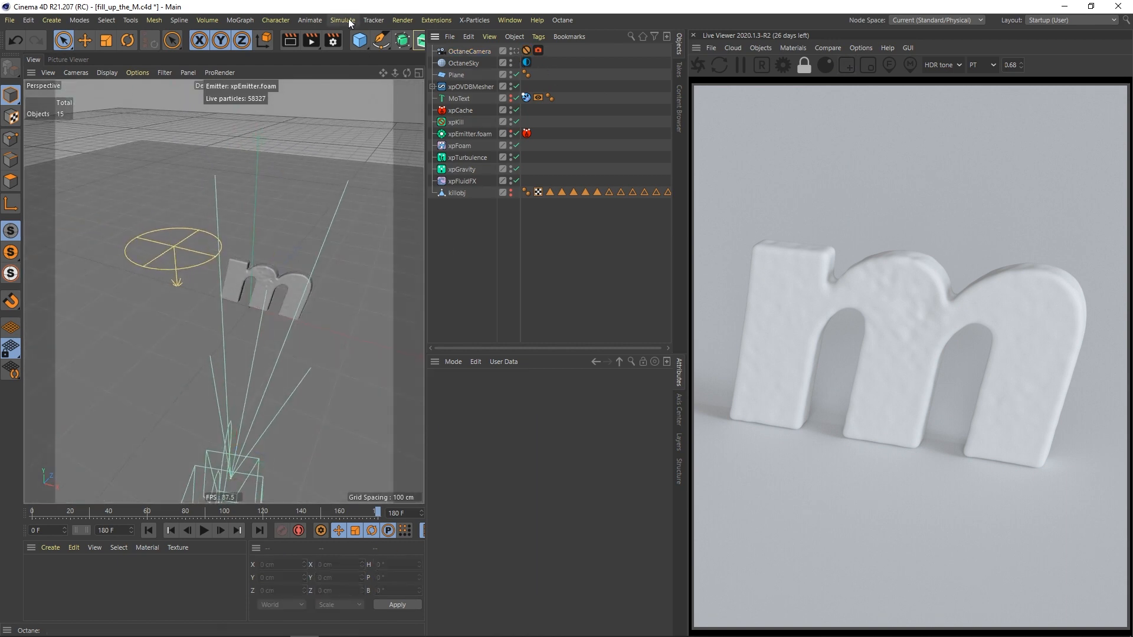
Step: Add a cube behind the letter m as a backdrop wall about 484 cm wide and 502 cm high, at Z about 270 cm
left_click_drag(359, 41, 468, 56)
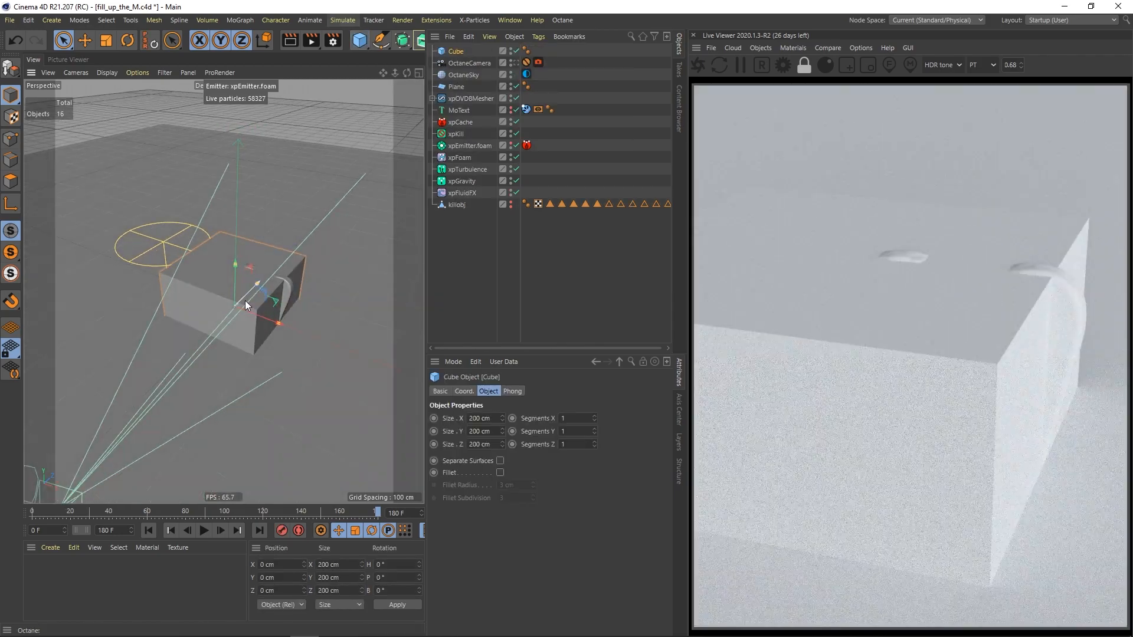
left_click_drag(246, 300, 298, 275)
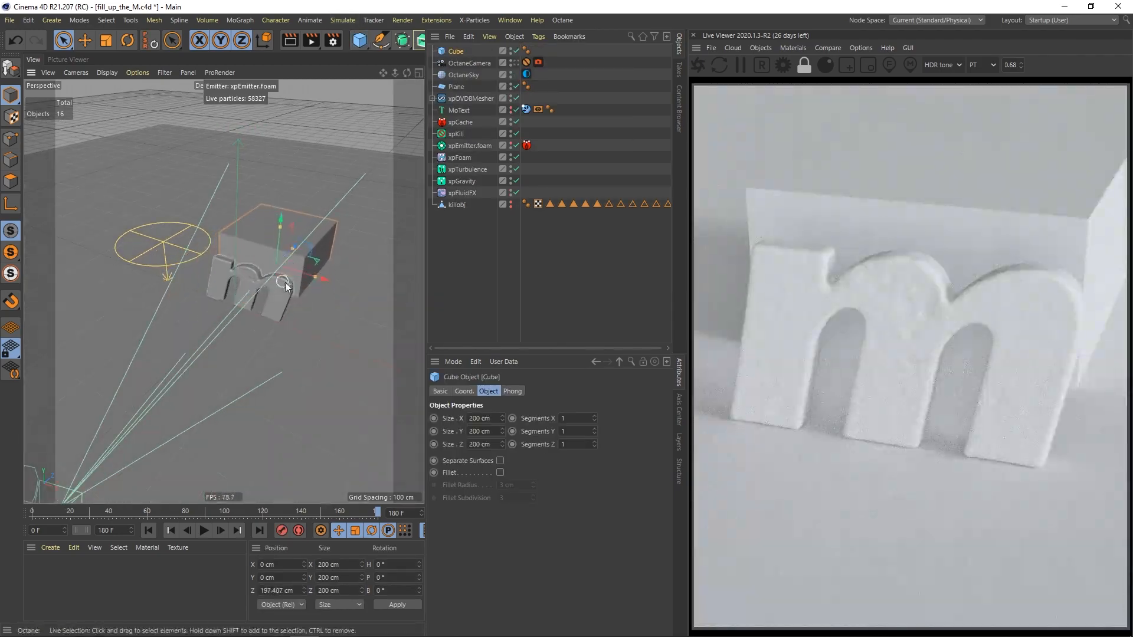
left_click_drag(280, 222, 282, 161)
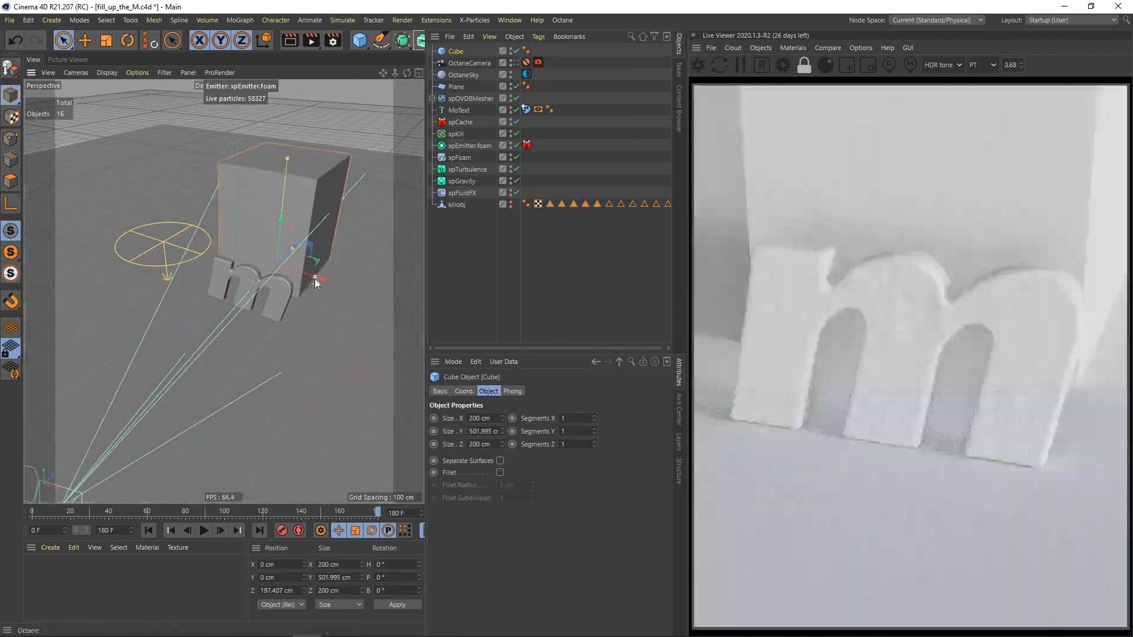
left_click_drag(316, 283, 376, 291)
left_click_drag(287, 256, 298, 244)
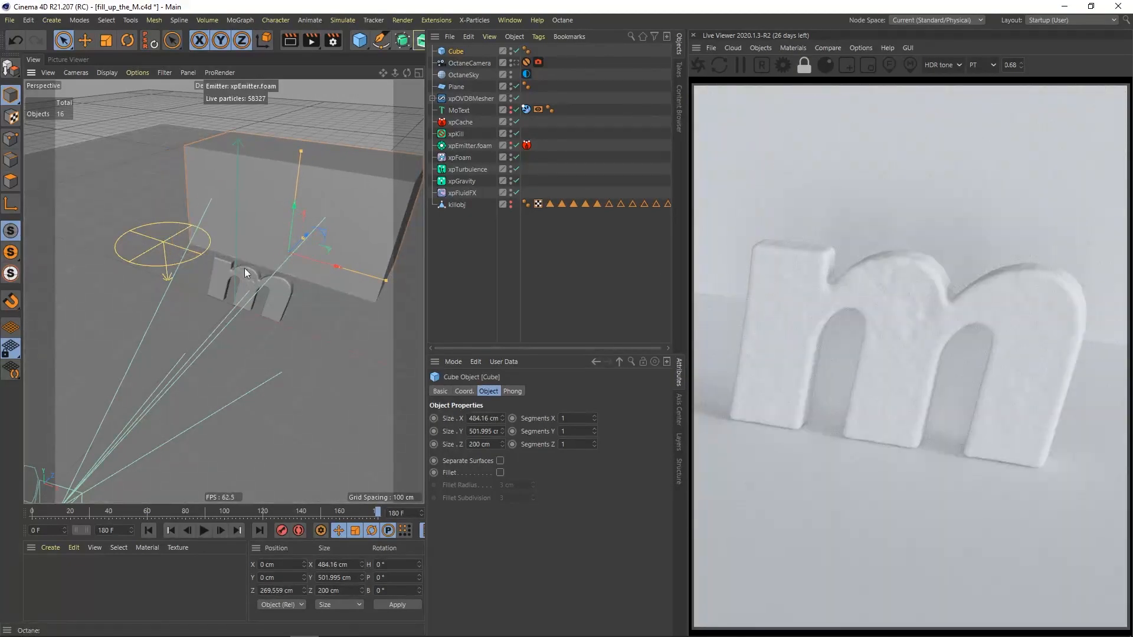
left_click_drag(298, 239, 292, 246, "ctrl")
left_click(7, 40)
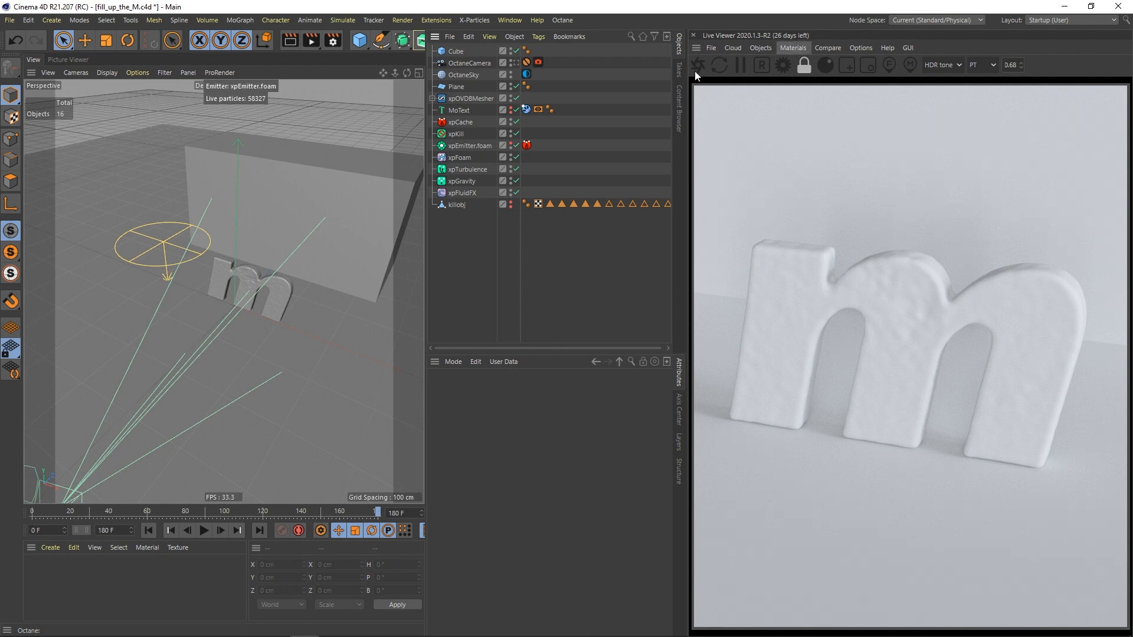
Step: Open the Octane LiveDB material library, enlarge its window and browse the Organic Wood materials
left_click(794, 48)
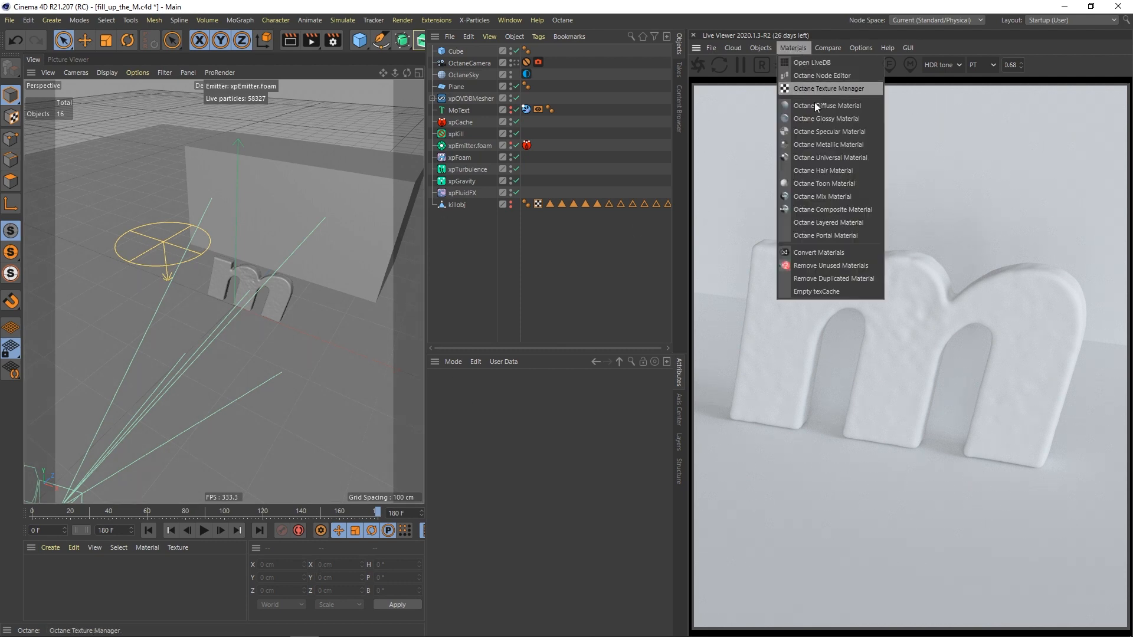
left_click(821, 62)
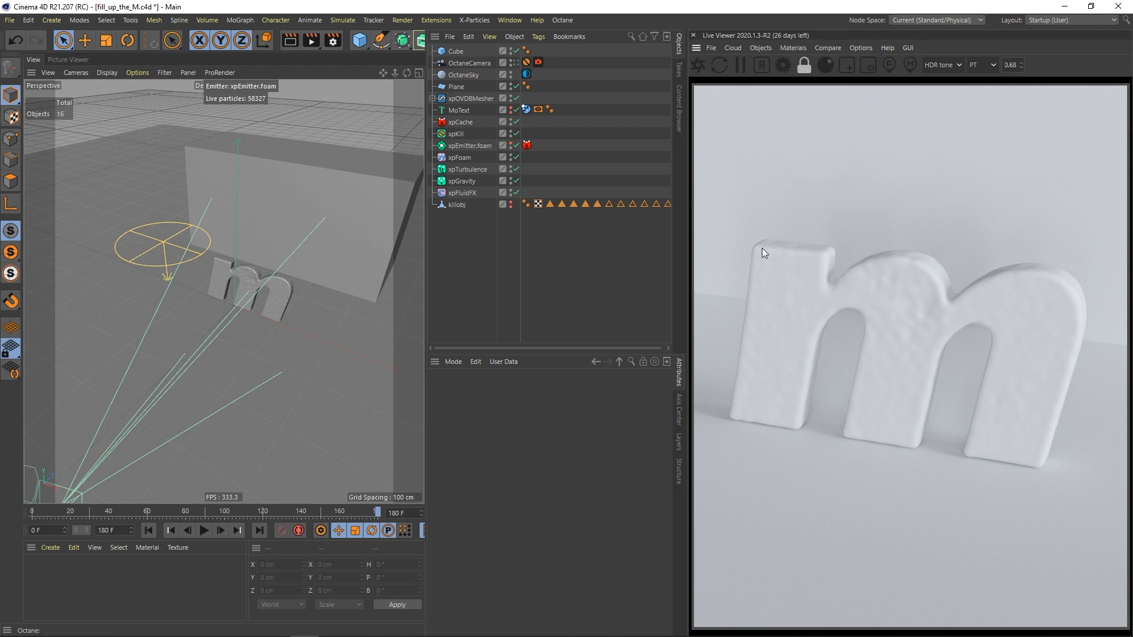
left_click_drag(327, 232, 351, 109)
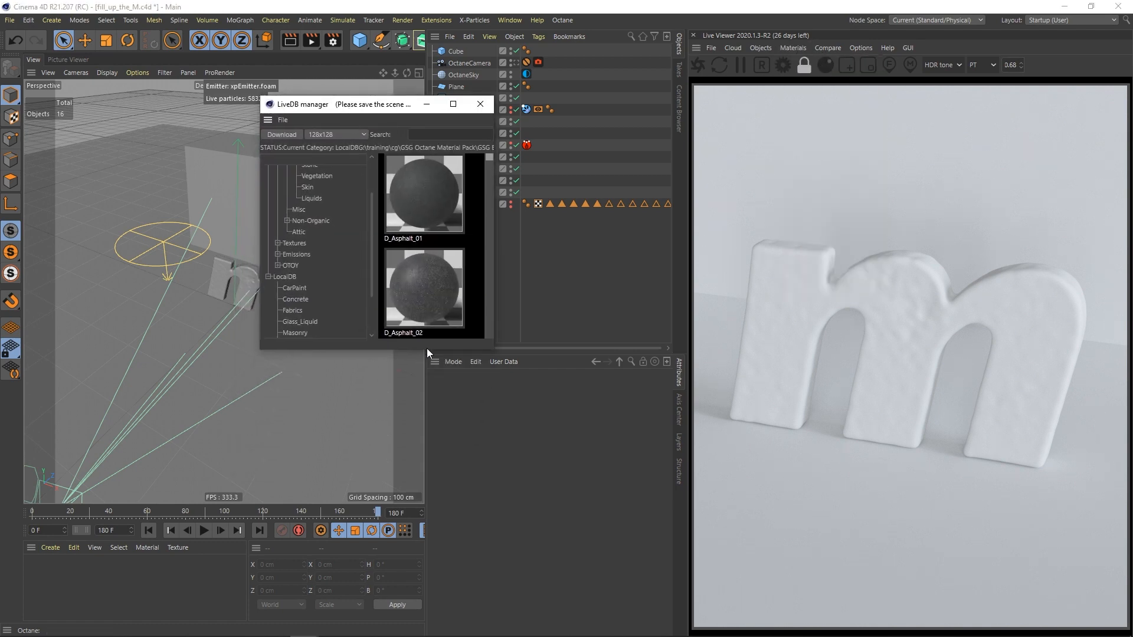
left_click_drag(488, 349, 583, 530)
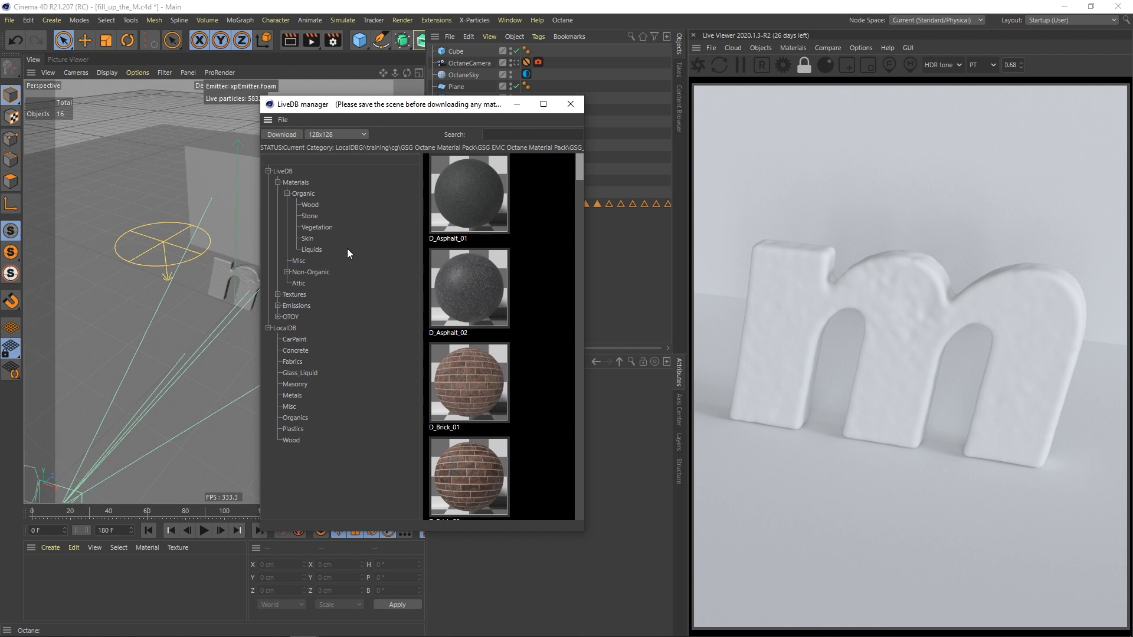
left_click(306, 198)
left_click(307, 205)
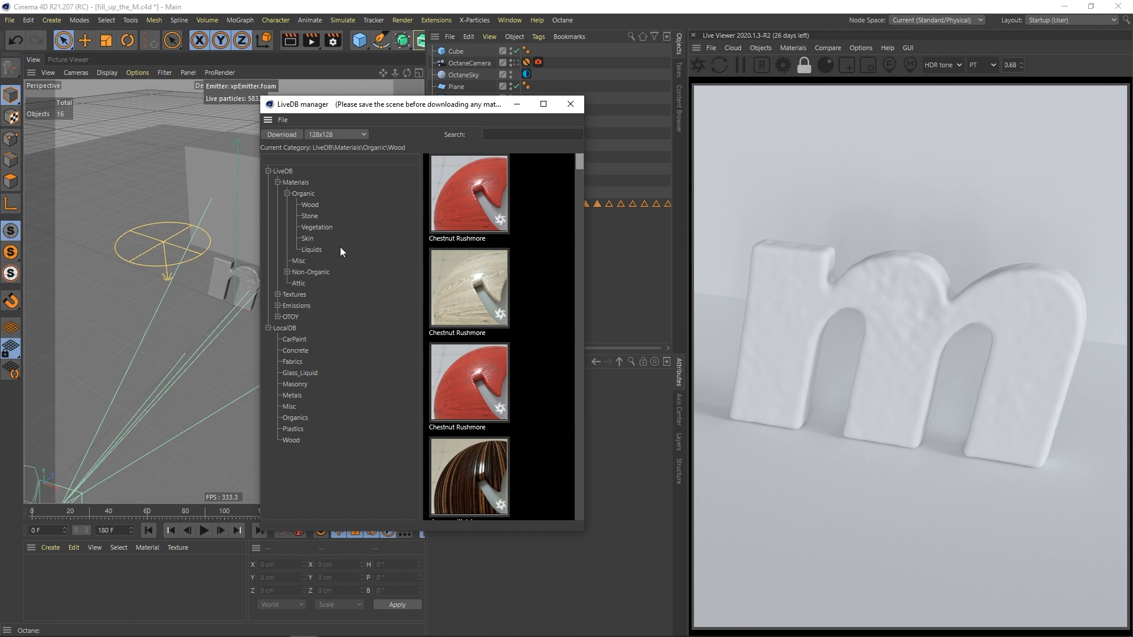
Step: Show the Organic Liquids materials in a wider library window and download the Beer material
left_click(311, 250)
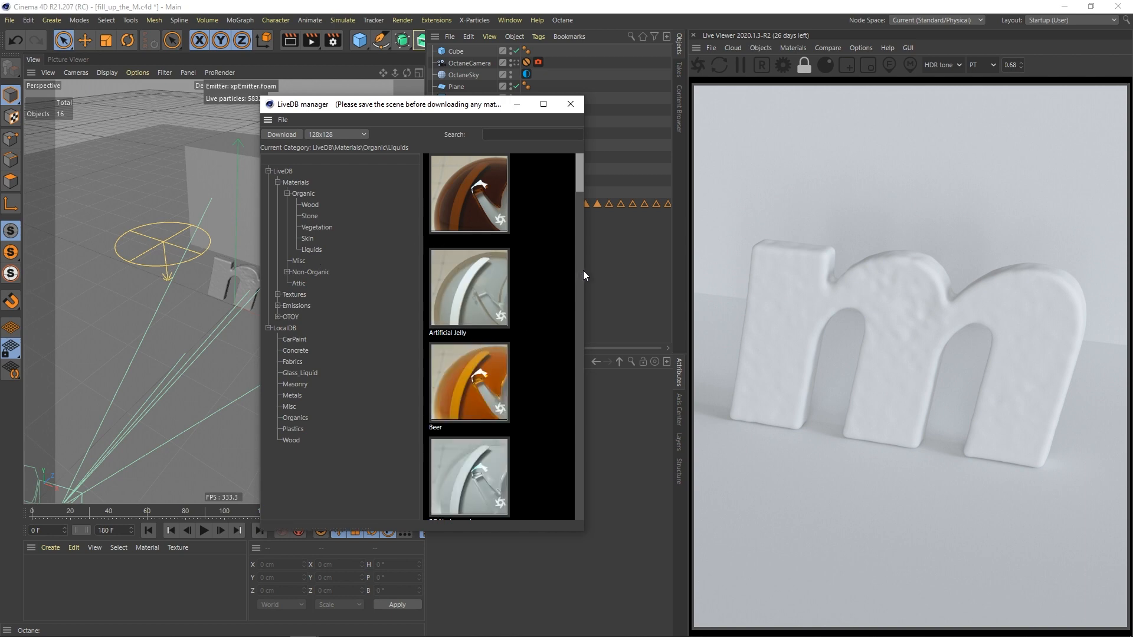
left_click_drag(584, 271, 684, 269)
left_click_drag(363, 104, 281, 79)
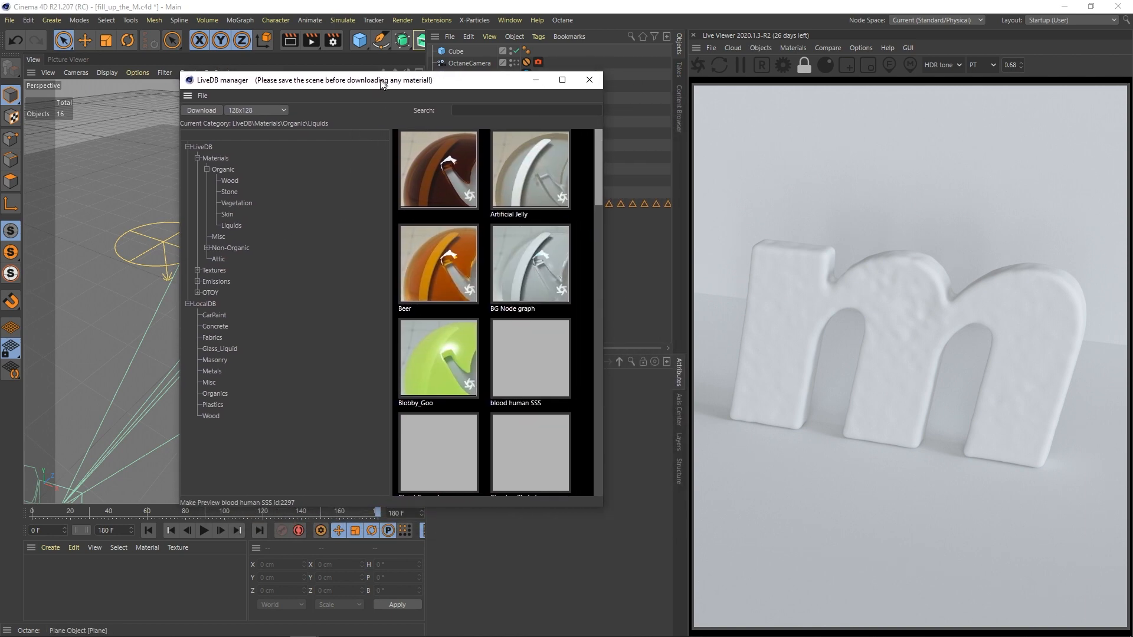
left_click(426, 263)
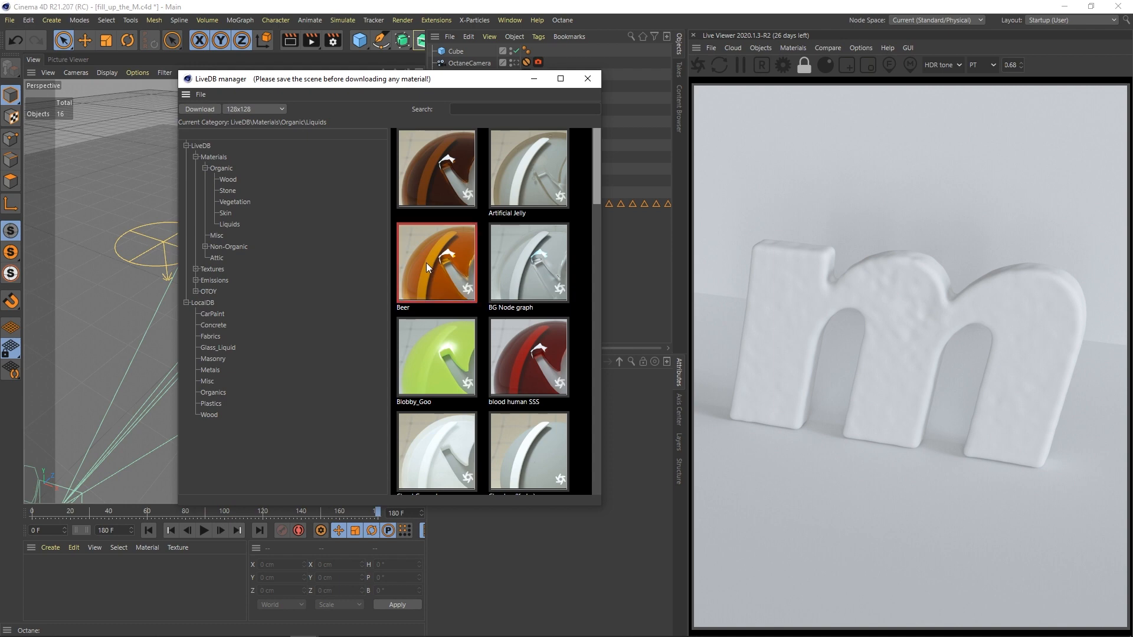
left_click(203, 110)
Step: Download the RedWine material from the Liquids category and close the LiveDB manager
left_click_drag(597, 195, 596, 303)
left_click(536, 288)
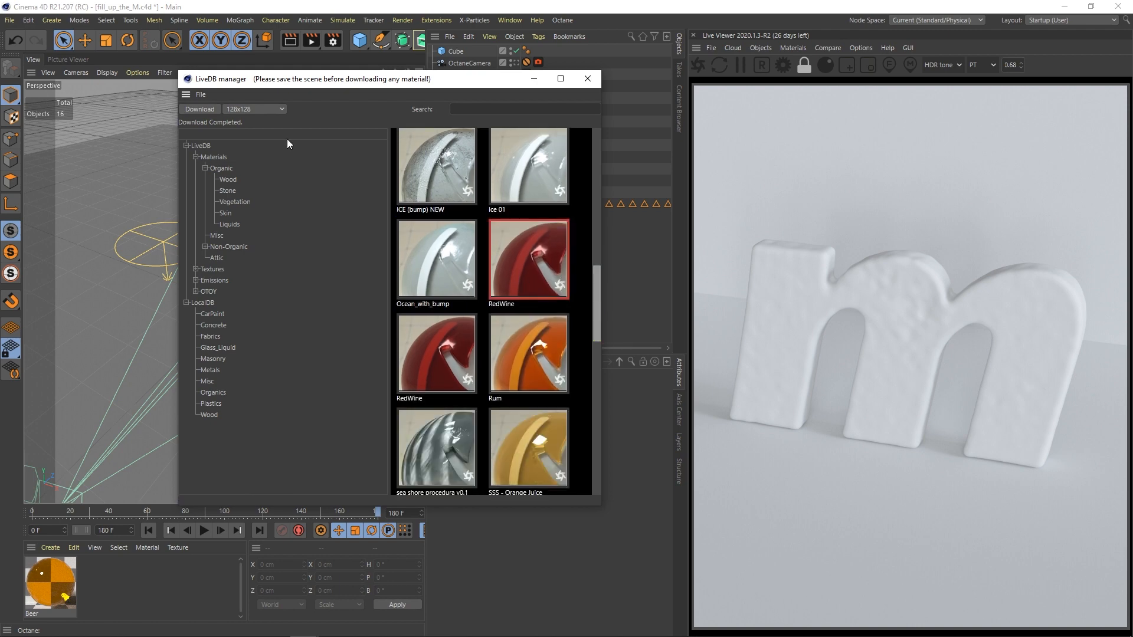
left_click(204, 109)
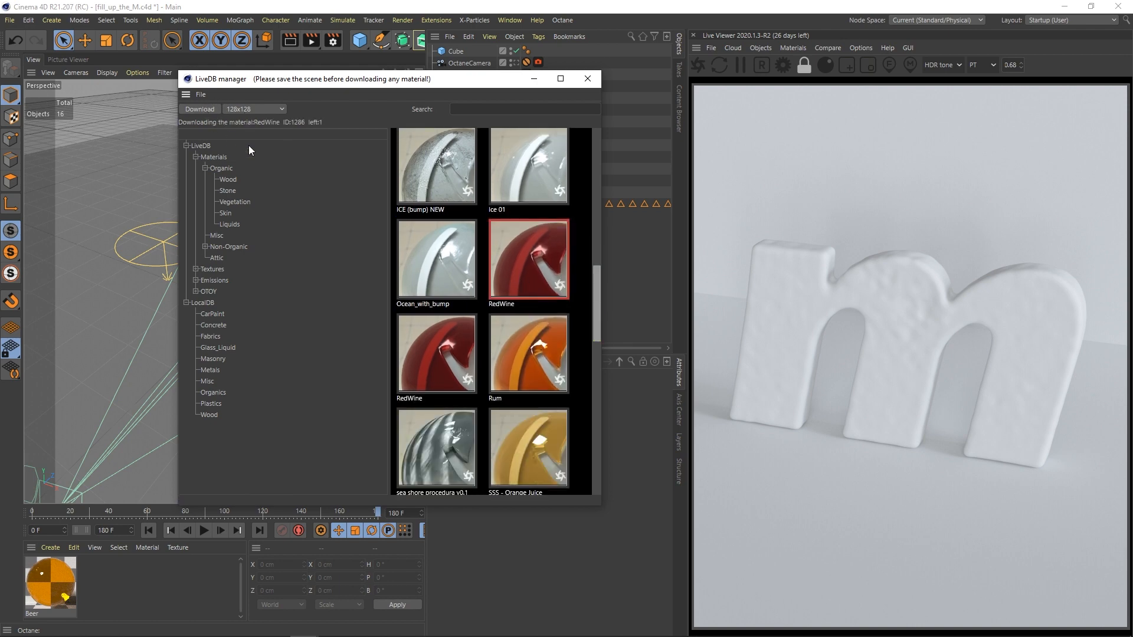
left_click(587, 78)
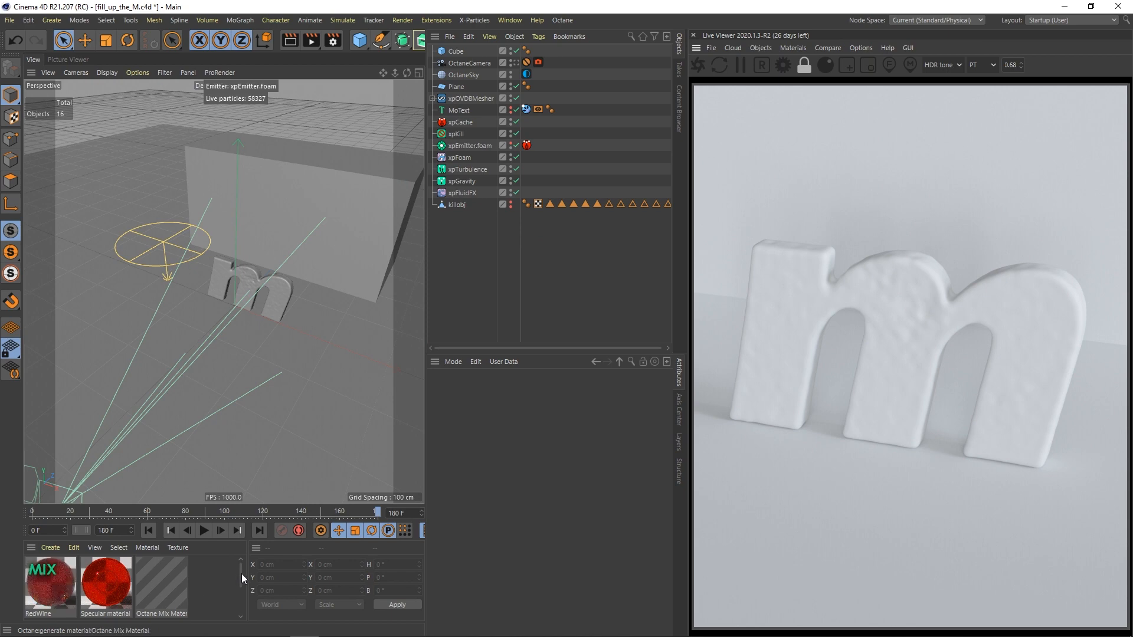
Step: Apply the Beer material to the letter's xpOVDBMesher fluid mesh and move the timeline to frame 91
left_click_drag(242, 574, 242, 586)
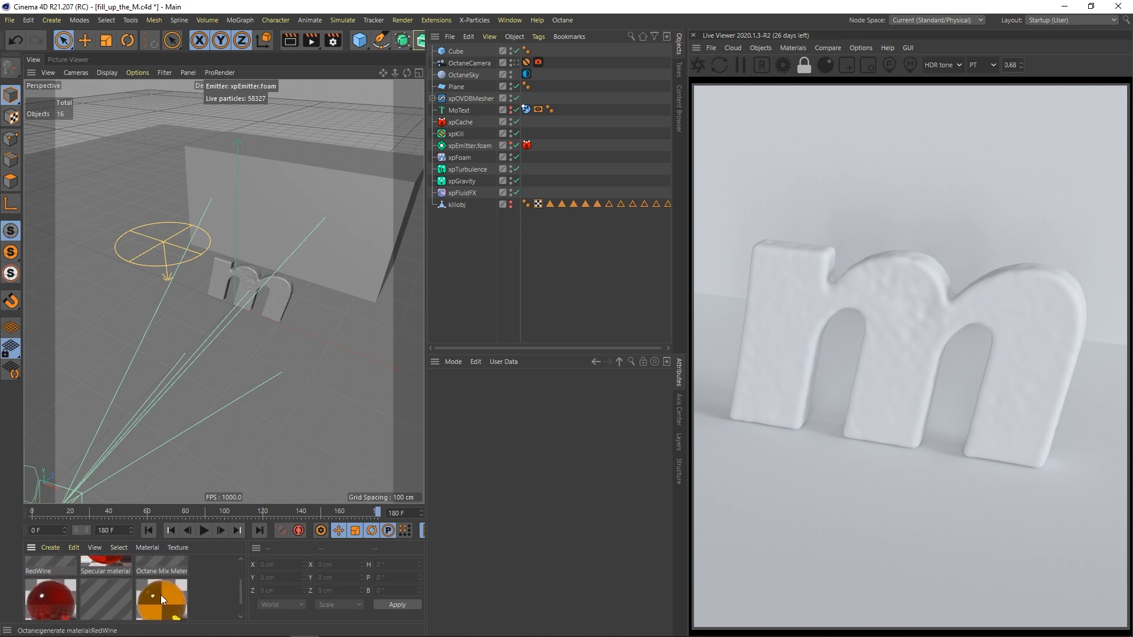
left_click_drag(794, 294, 795, 294)
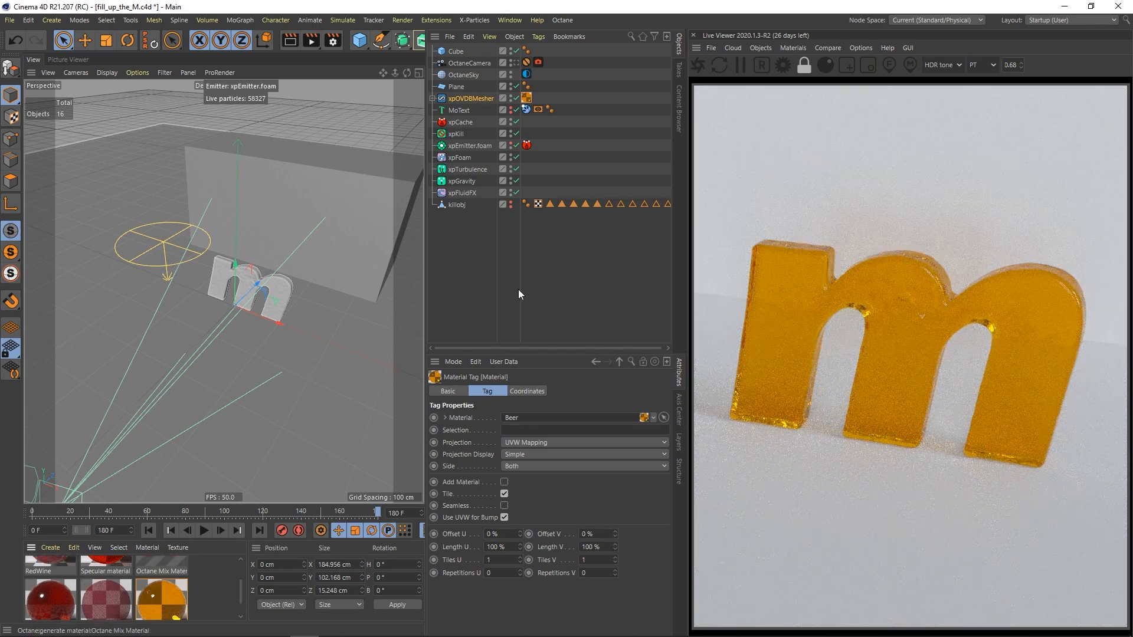
left_click(489, 267)
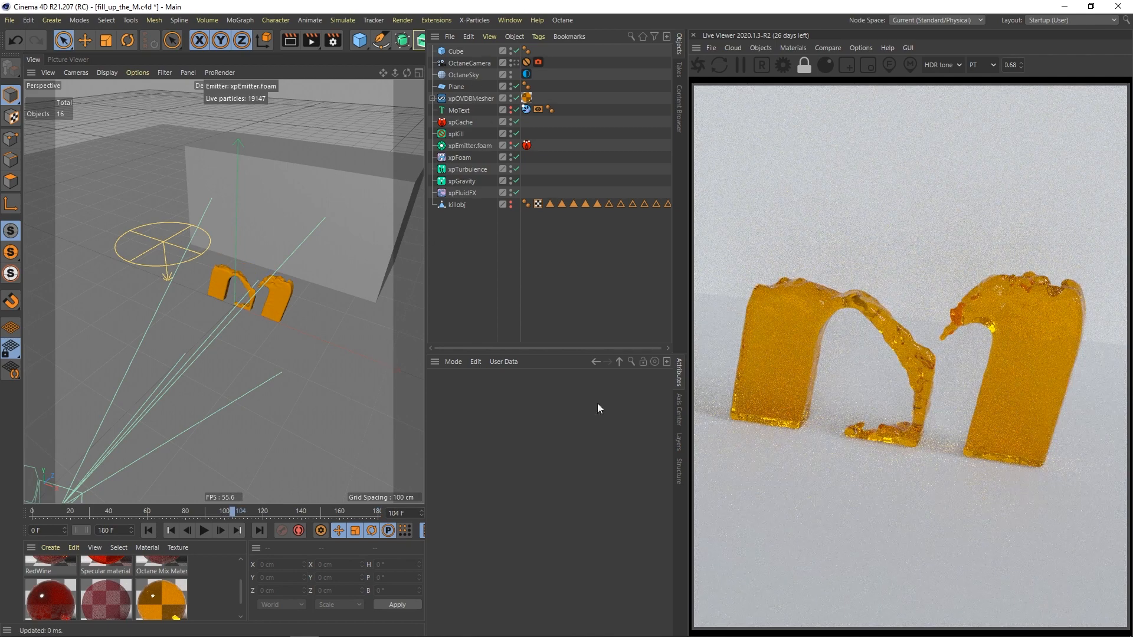
left_click(207, 511)
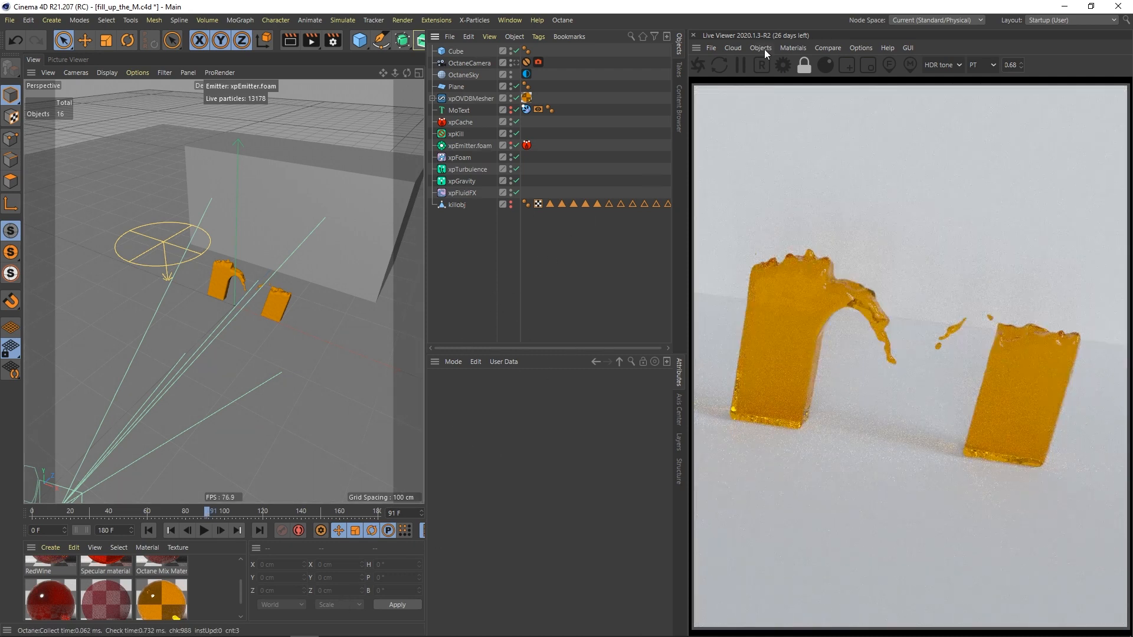
Step: Create an Octane Diffuse material and apply it to the floor Plane
left_click(785, 47)
left_click(805, 112)
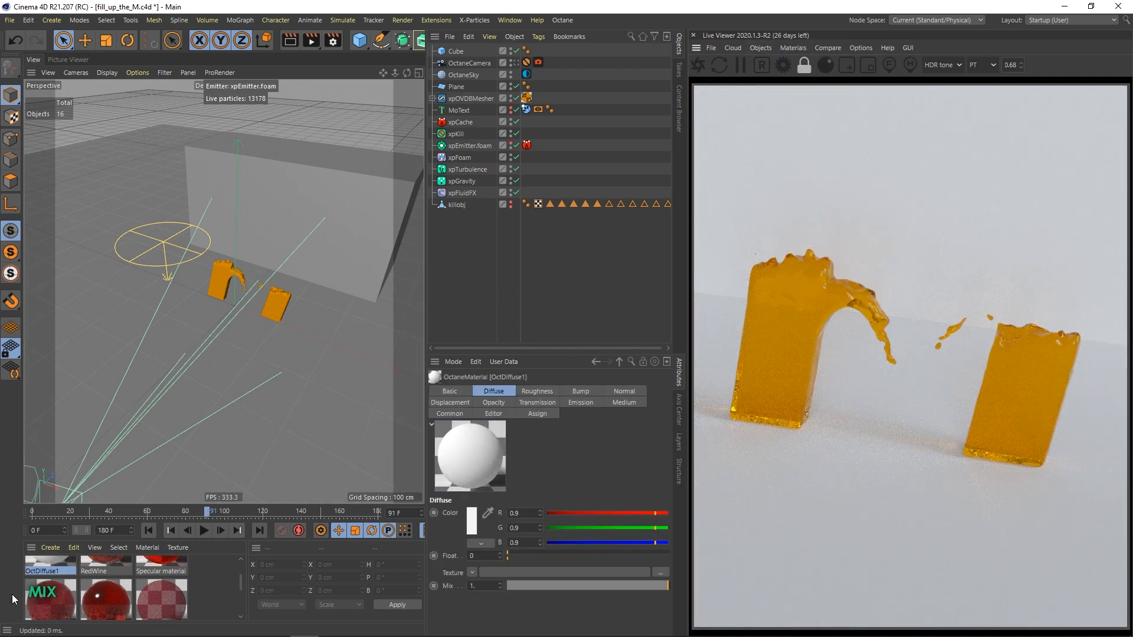
left_click_drag(54, 567, 251, 368)
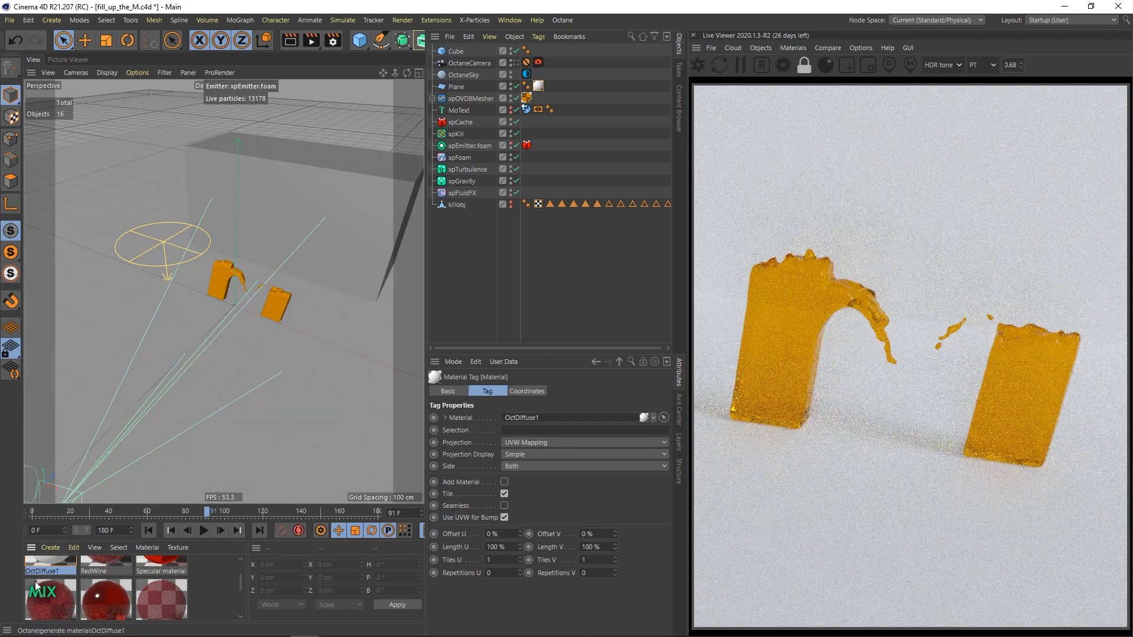
Step: Load the Tiles surface shader as the diffuse texture of the floor's OctDiffuse1 material
double_click(48, 567)
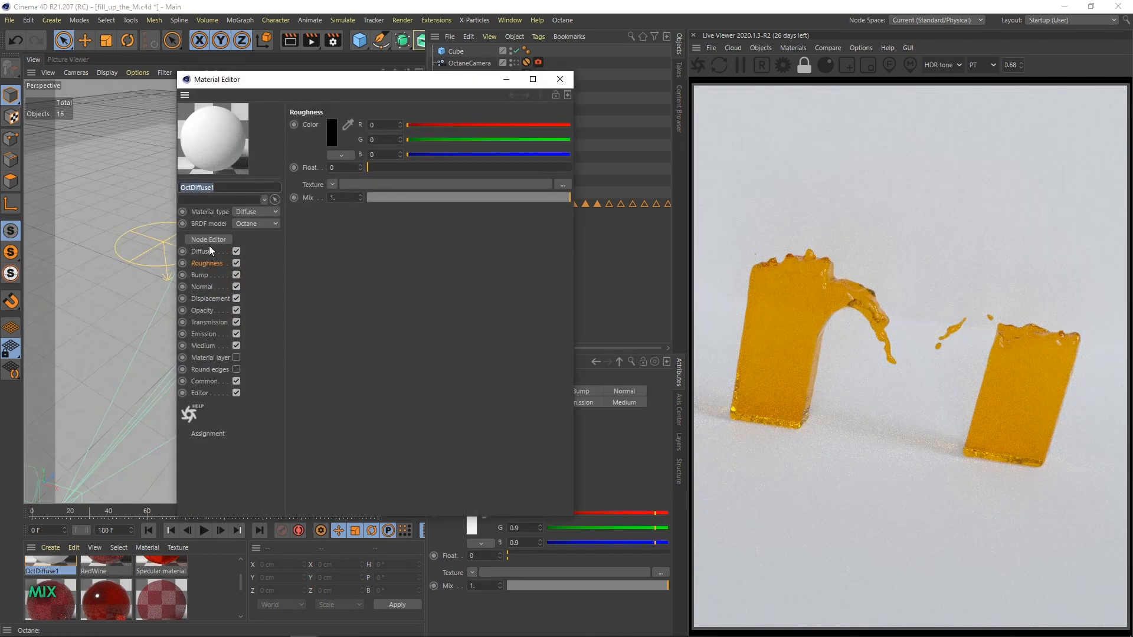
left_click(206, 250)
left_click(330, 184)
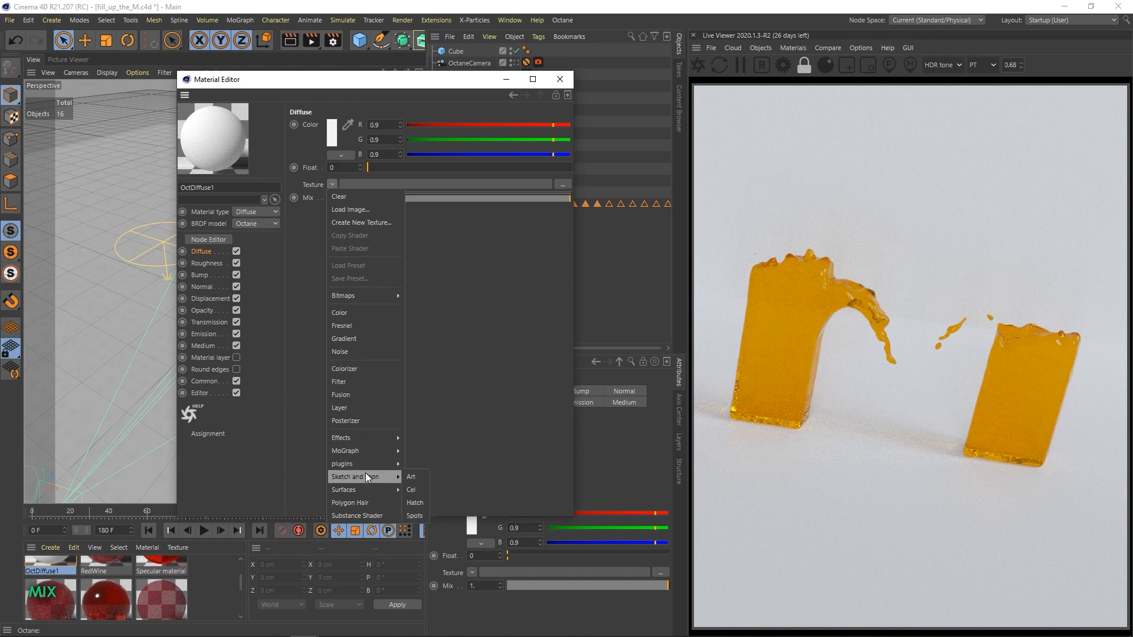
mouse_move(362, 489)
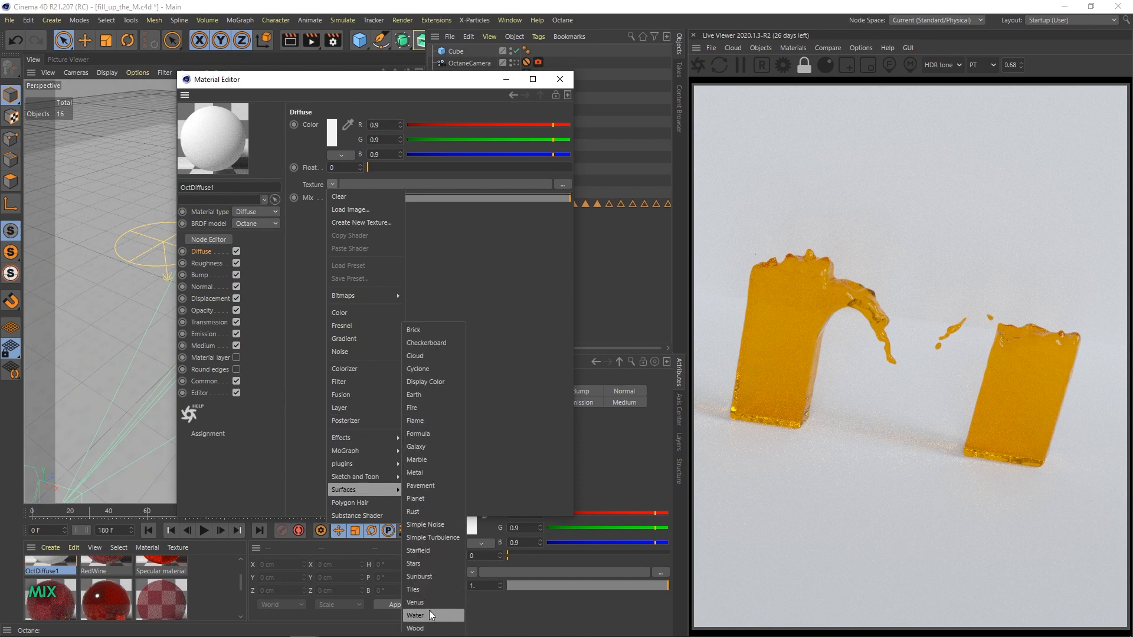
left_click(422, 589)
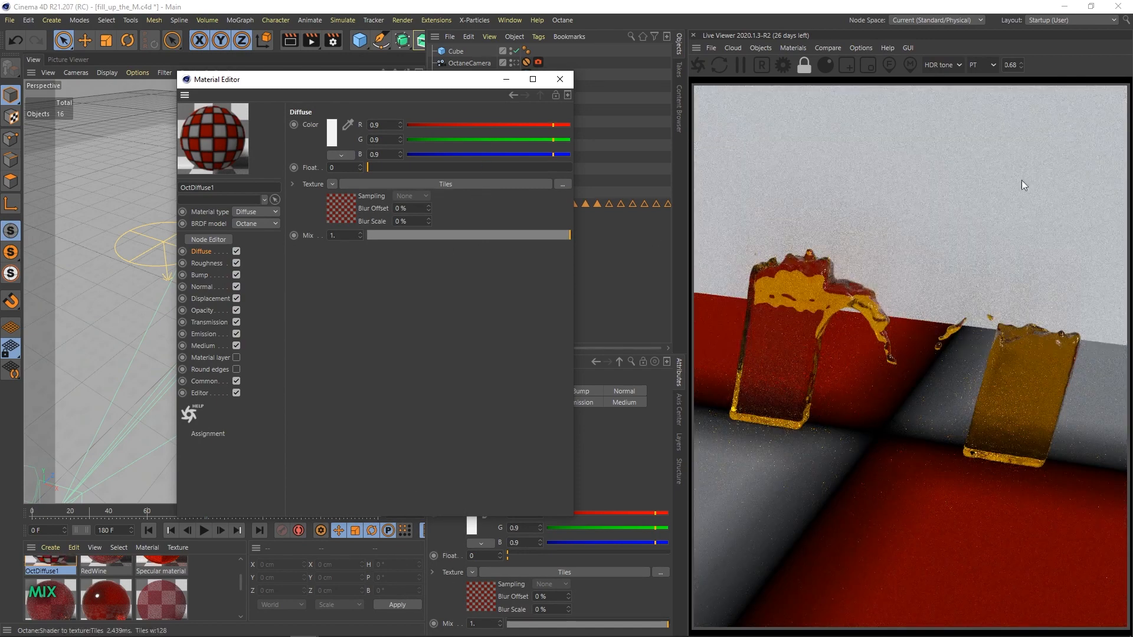
Step: Set the floor material's Tiles shader to a 2% grout width and a 3% bevel width
left_click(440, 185)
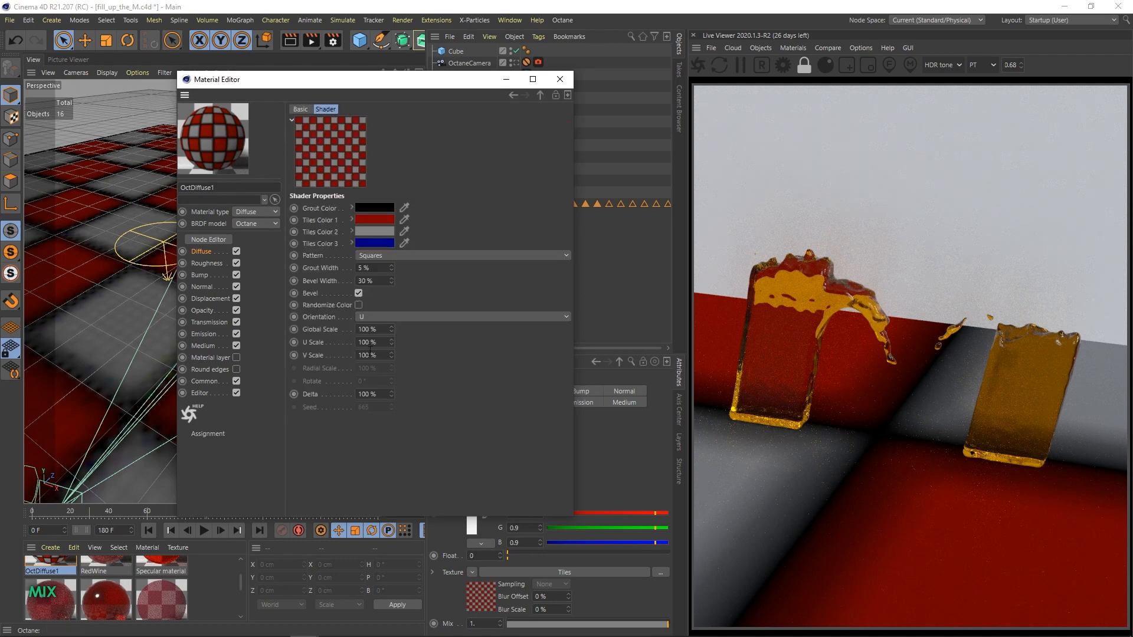
double_click(368, 270)
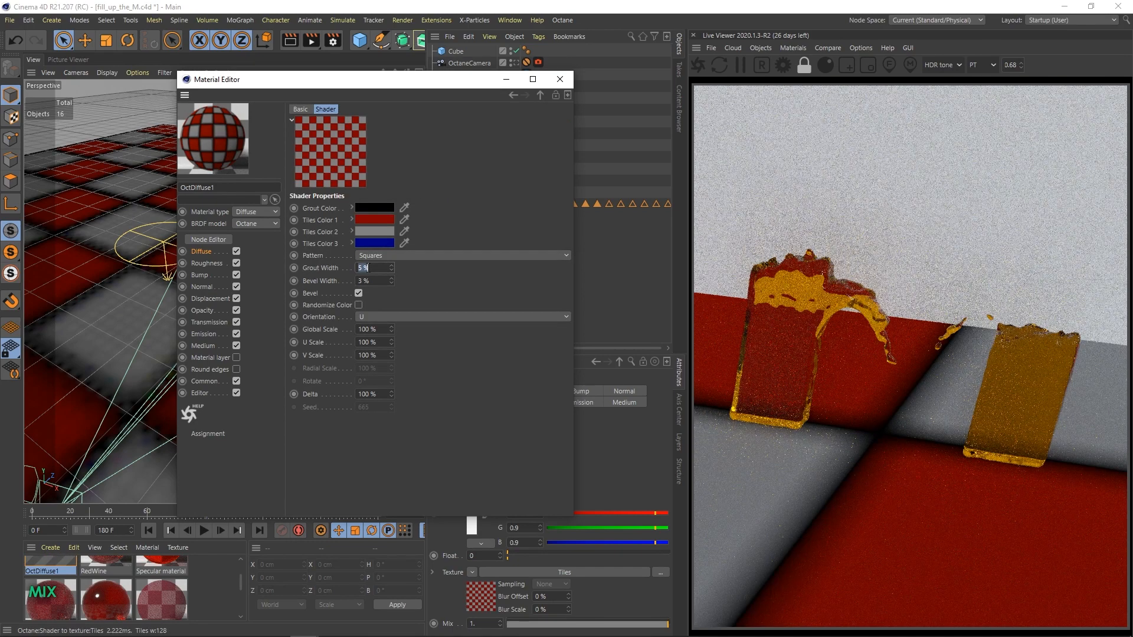
type("2")
key("Return")
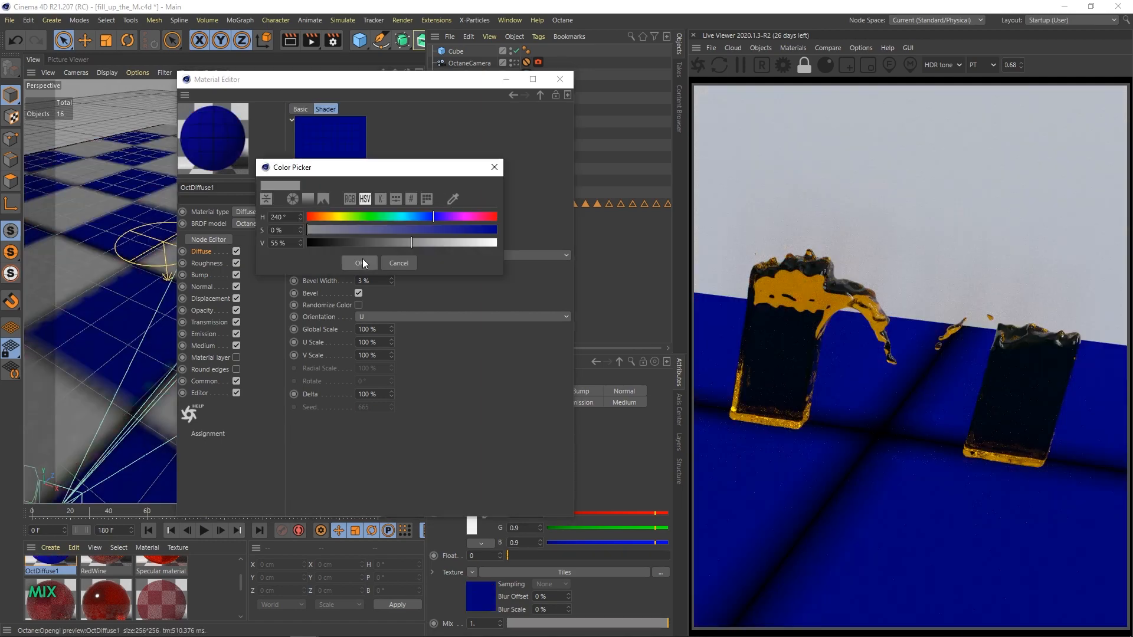
Step: Make Tiles Color 1, 2 and 3 the same grey by sampling the existing grey tile colour
left_click(362, 261)
left_click(403, 231)
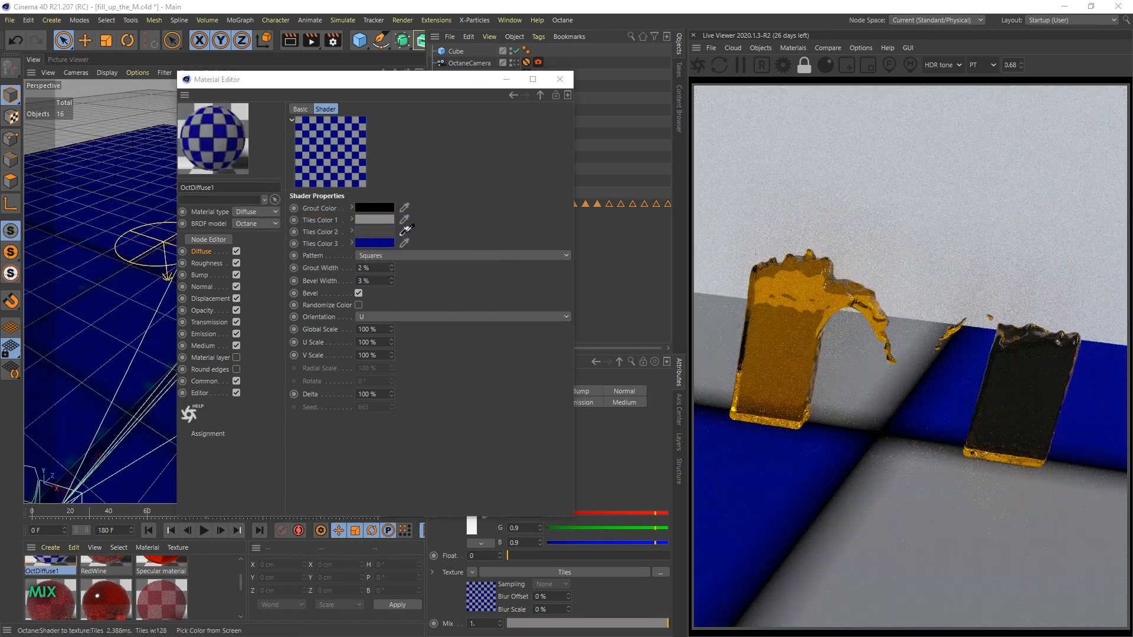
left_click(383, 219)
left_click(404, 243)
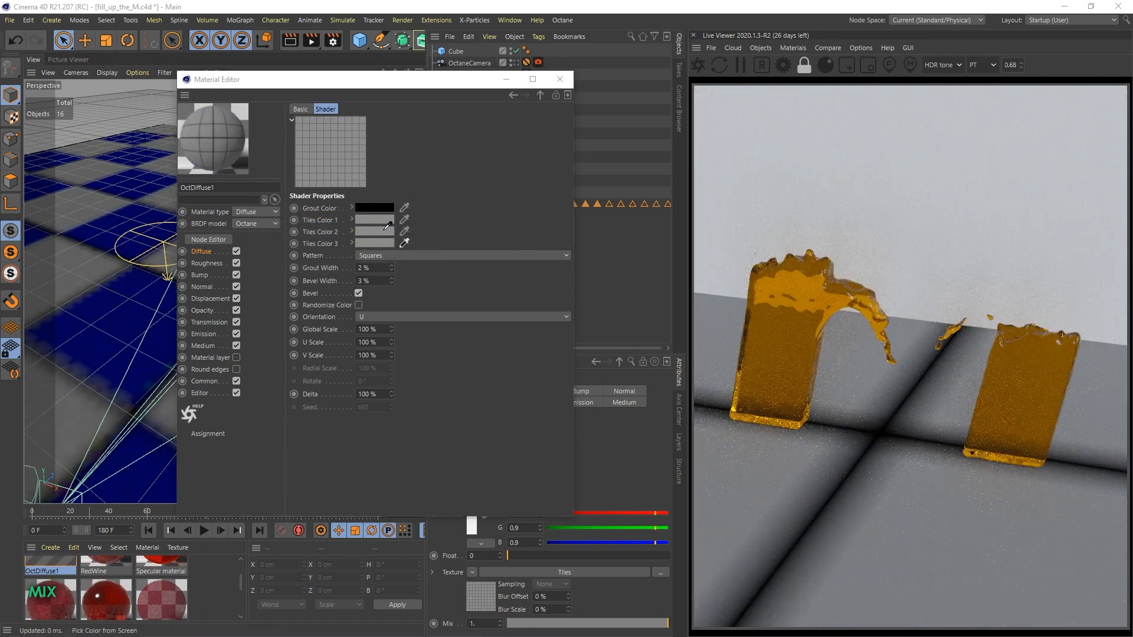
left_click(381, 231)
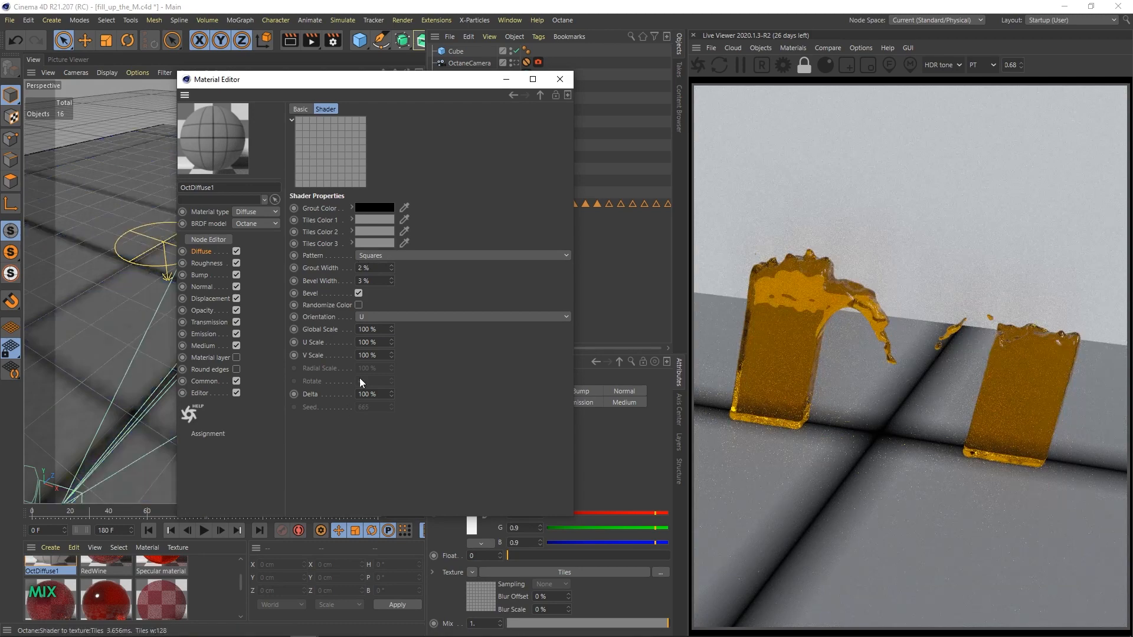
Step: Set the Tiles shader's global scale to 20%
double_click(380, 329)
type("20")
key("Return")
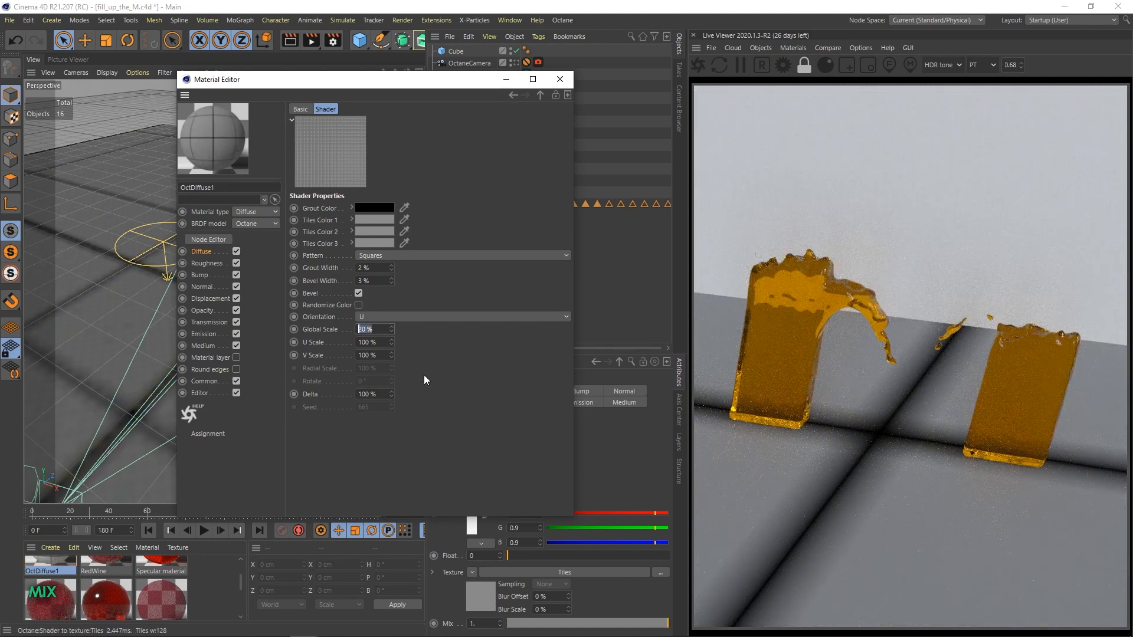
Step: Configure the Octane Pathtracing kernel to 500 max samples, diffuse and specular depth 8, and GI clamp 10
left_click(783, 65)
left_click_drag(130, 13, 423, 66)
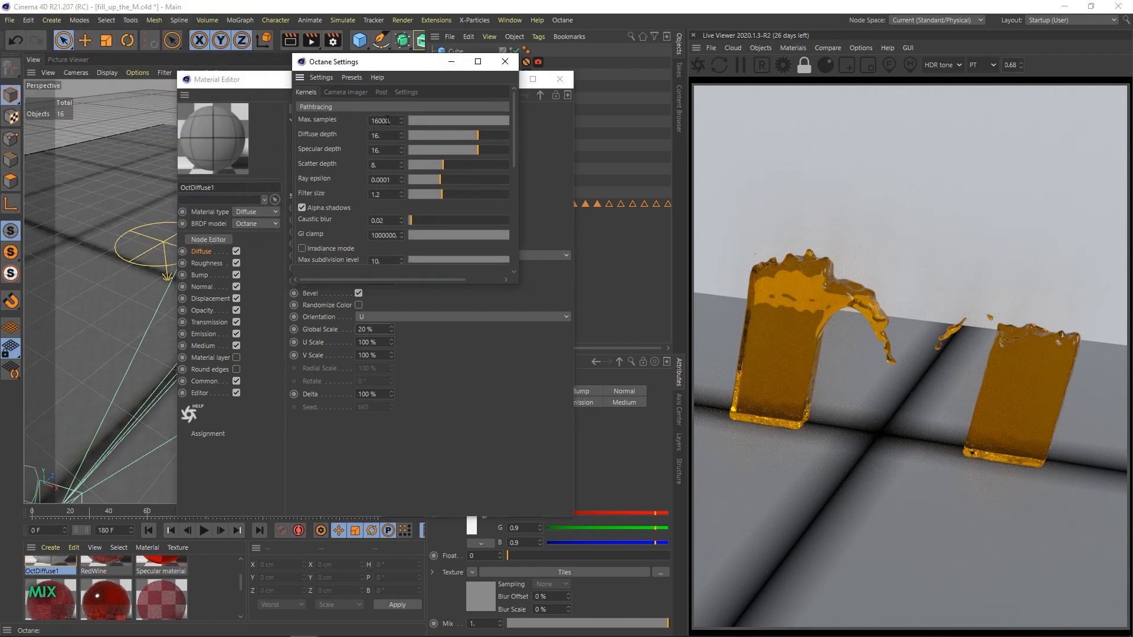
type("5")
left_click_drag(370, 123, 384, 151)
type("88")
double_click(388, 236)
type("10")
key("Return")
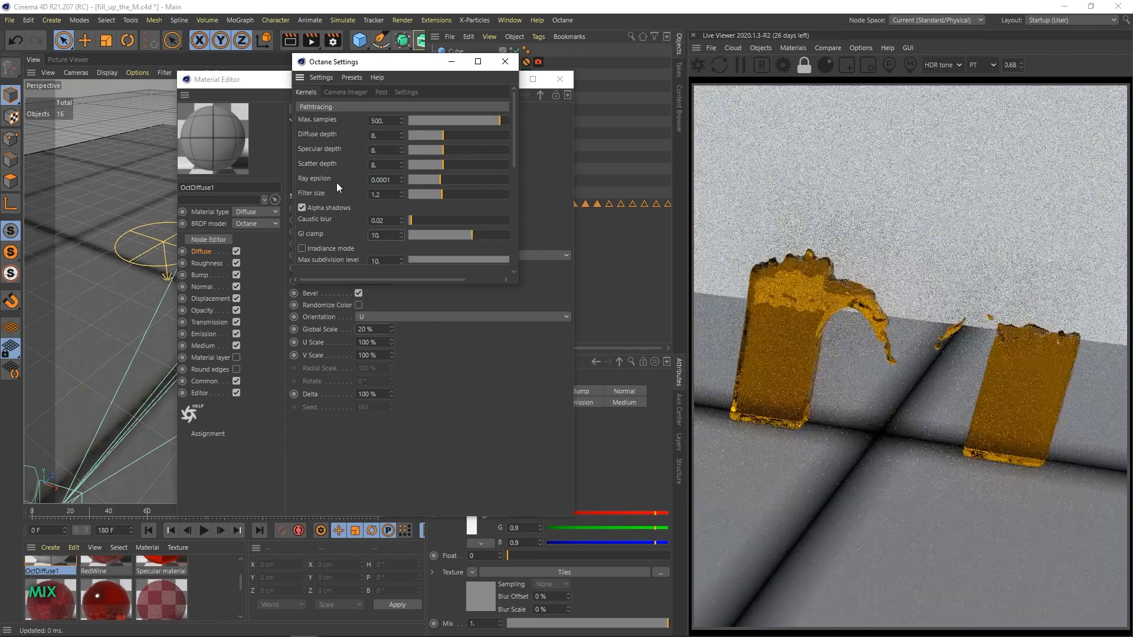
Step: Change the render size for C4D shader baking in the Octane settings, and close the settings and Material Editor windows
left_click(406, 93)
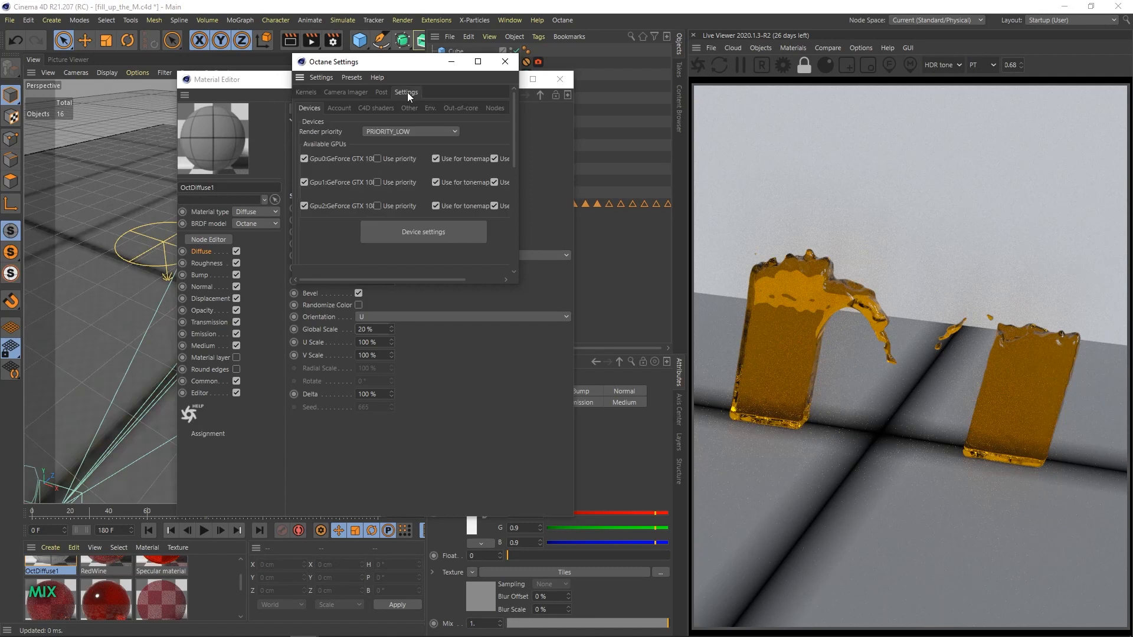
left_click(372, 109)
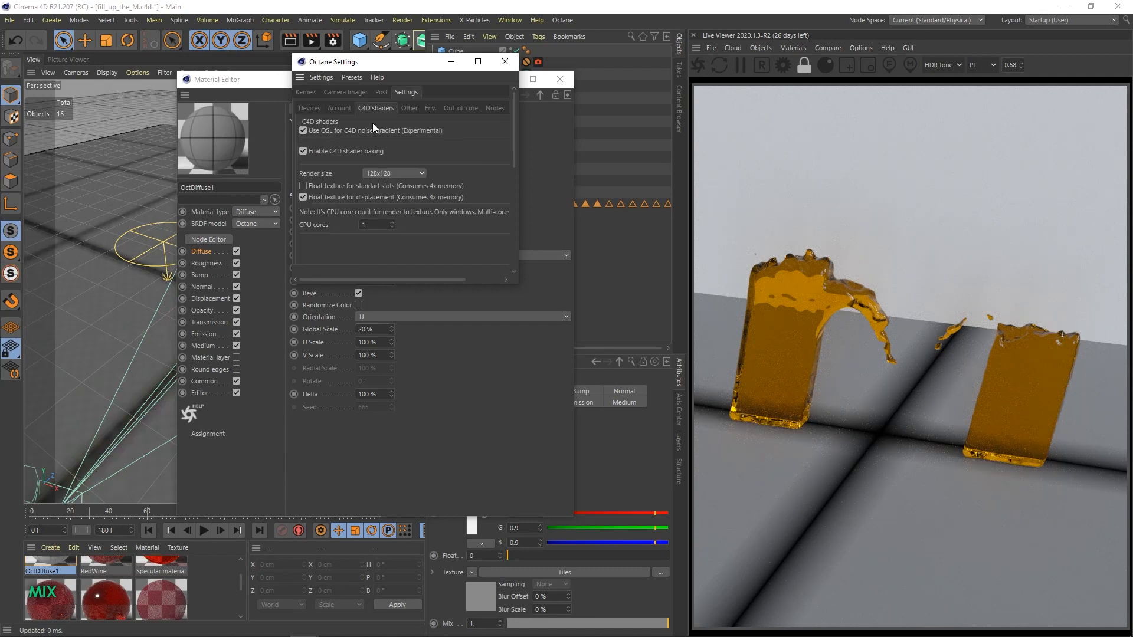
left_click(407, 173)
left_click(379, 262)
left_click(506, 62)
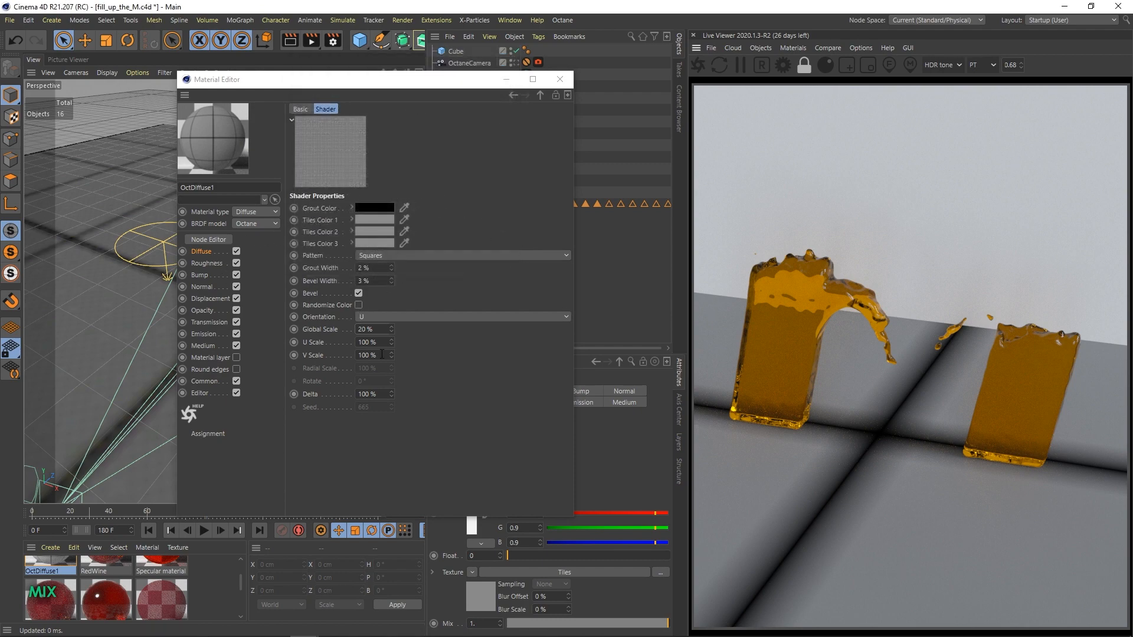
left_click(560, 78)
left_click(316, 356)
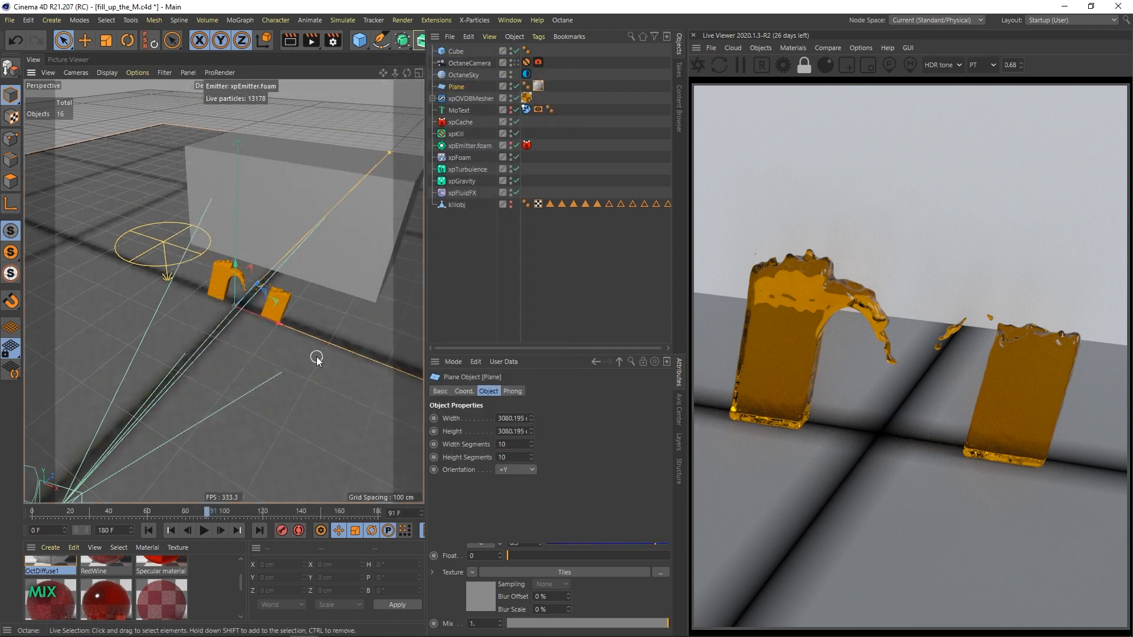
Step: Shrink the floor Plane's tiling by trying 20% and 5% for its material tag's Length U and V, settling on 2%
left_click(538, 85)
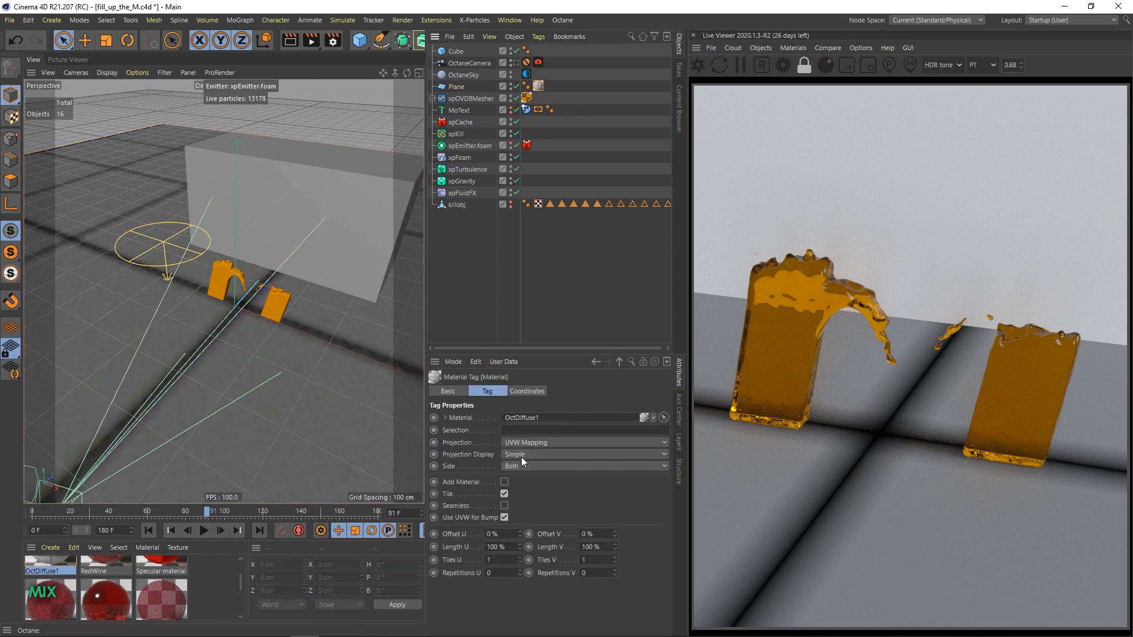
left_click(517, 551)
key("Tab")
type("20")
key("Return")
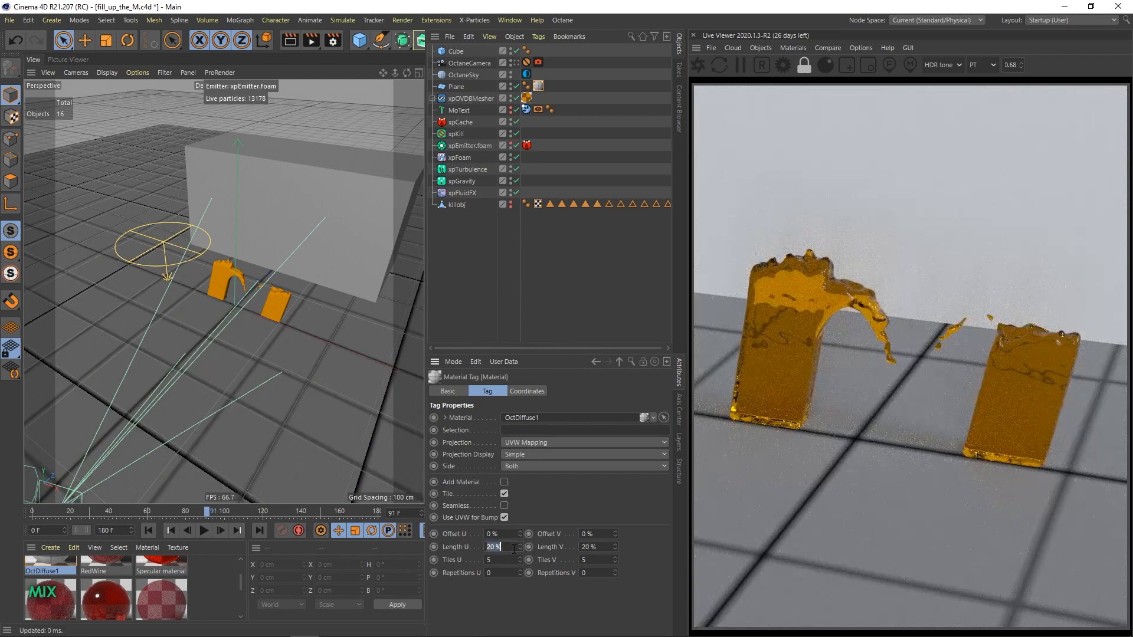
type("5")
key("Return")
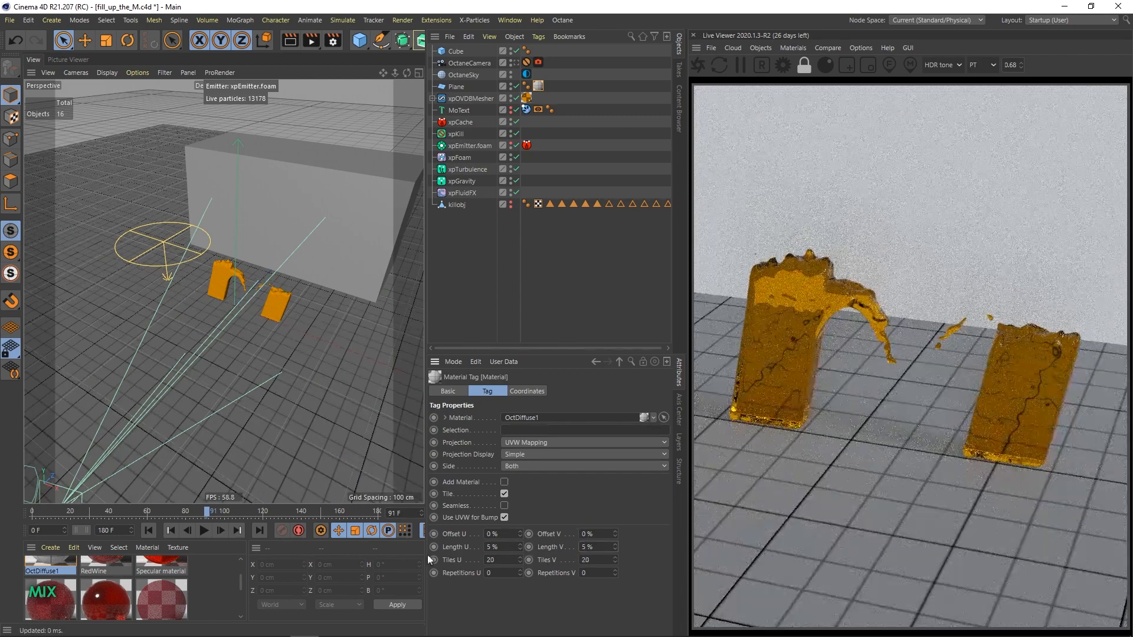
double_click(500, 549)
type("2")
double_click(594, 547)
type("2")
key("Return")
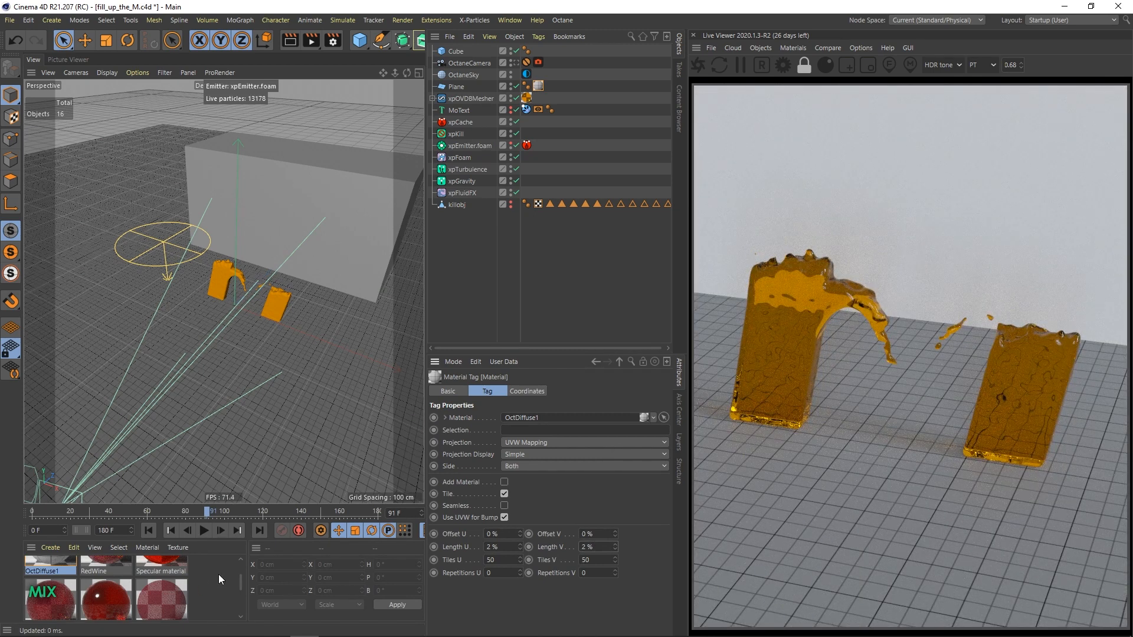
Step: Apply the OctDiffuse1 tile material to the backdrop Cube and set its Length U and Length V to 30%
left_click_drag(56, 558, 343, 233)
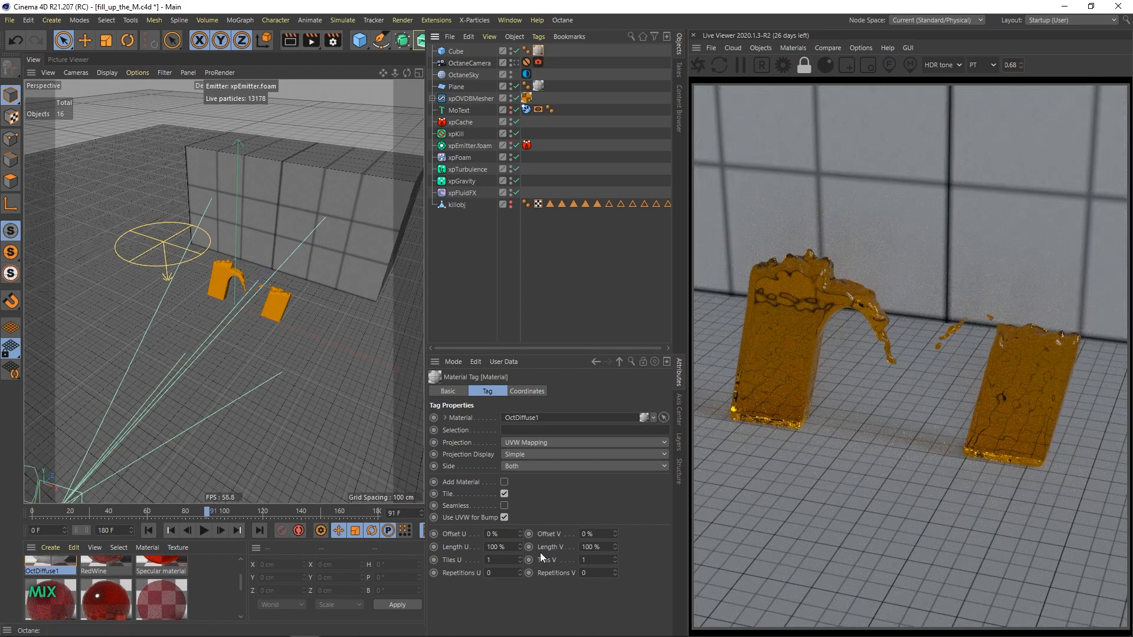
double_click(508, 547)
type("30")
key("Return")
double_click(594, 547)
type("30")
key("Return")
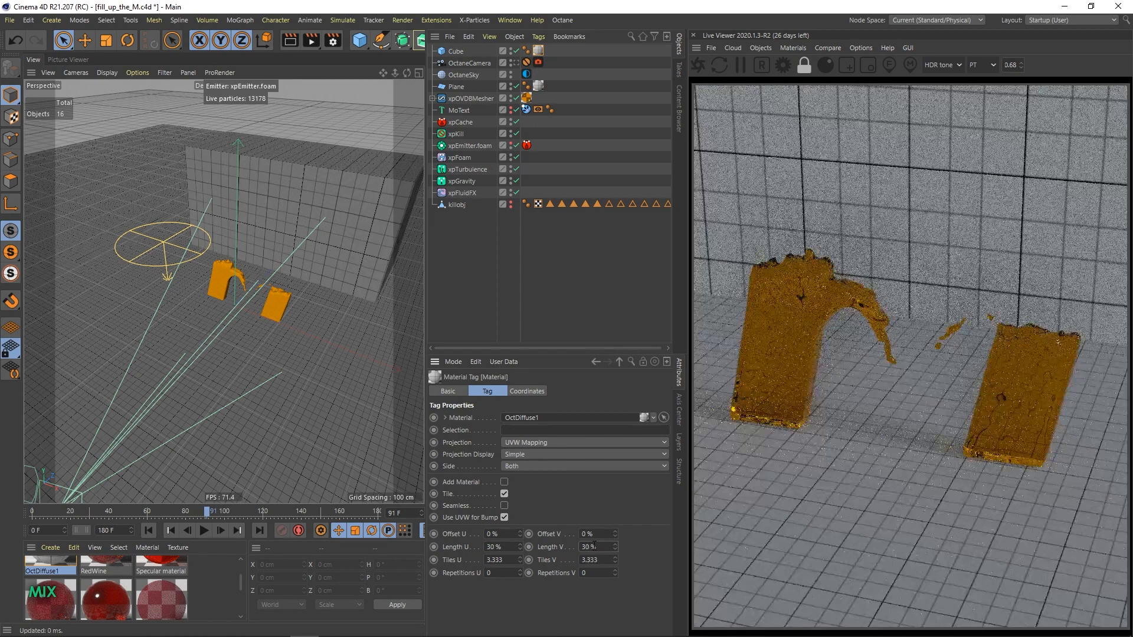
Step: Set the backdrop Cube's material tag Length V and Length U to 20%
double_click(593, 547)
type("20")
key("Return")
double_click(500, 547)
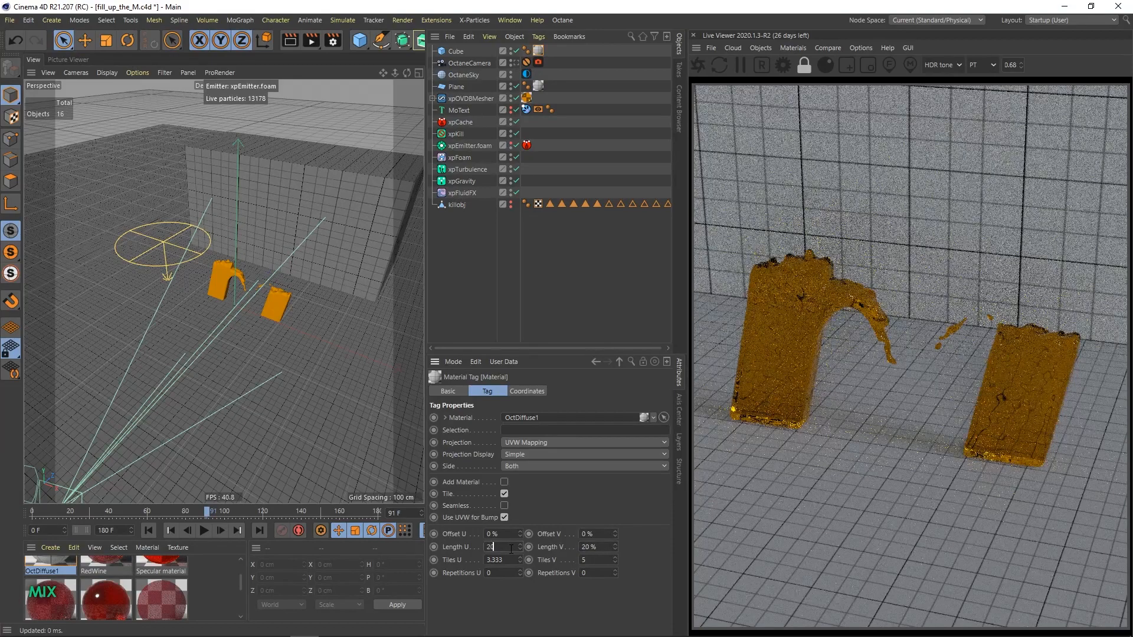
type("20")
key("Return")
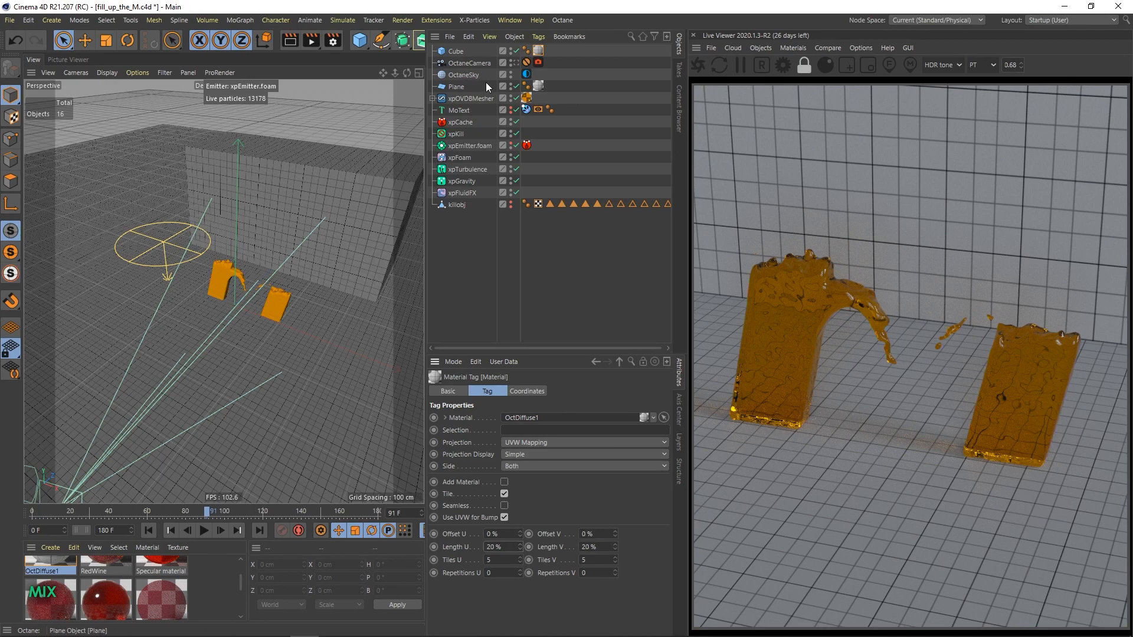
Step: Rotate the OctaneSky environment's HDRI lighting to a RotX of about -0.55
left_click(464, 75)
left_click(526, 75)
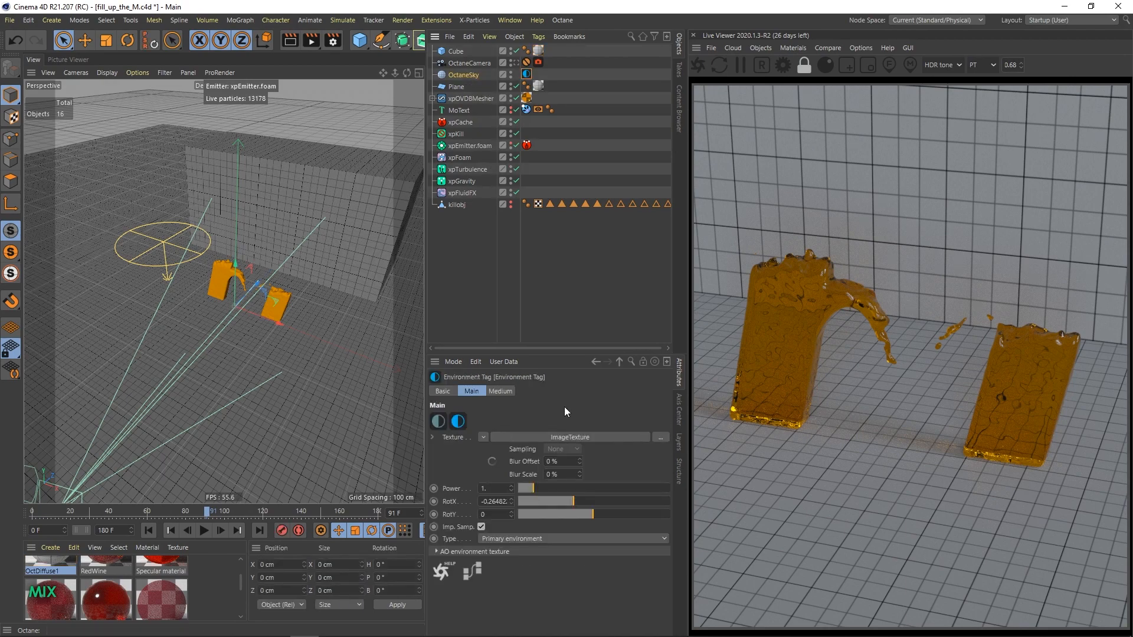
left_click_drag(572, 502, 551, 499)
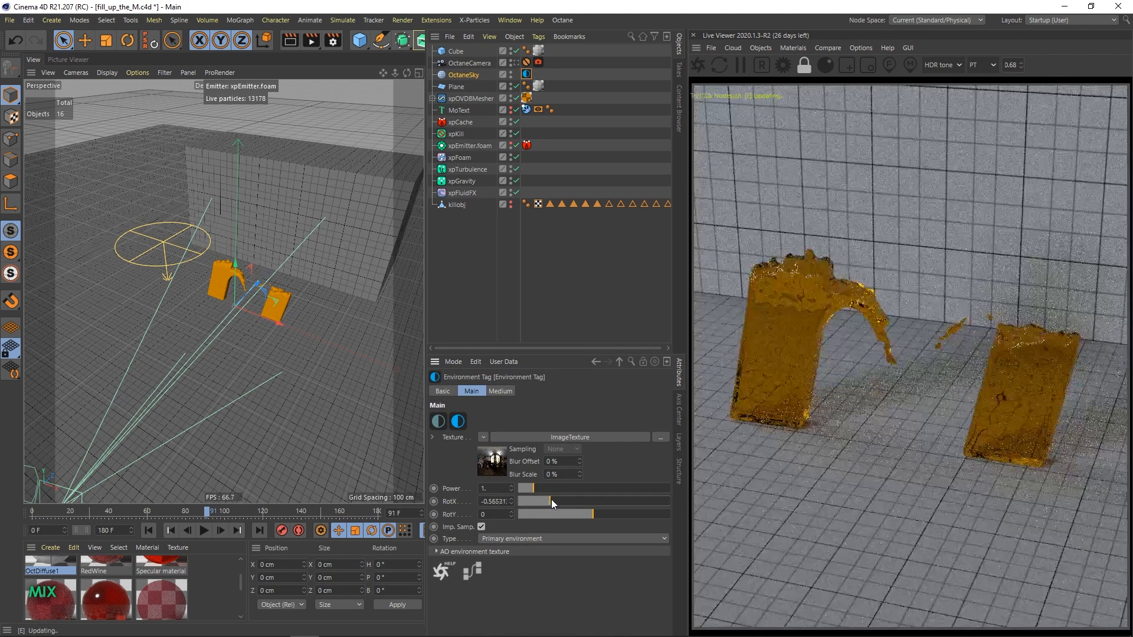
Step: Set the sky's HDRI ImageTexture to power 2.5 and gamma 1.2
left_click(570, 437)
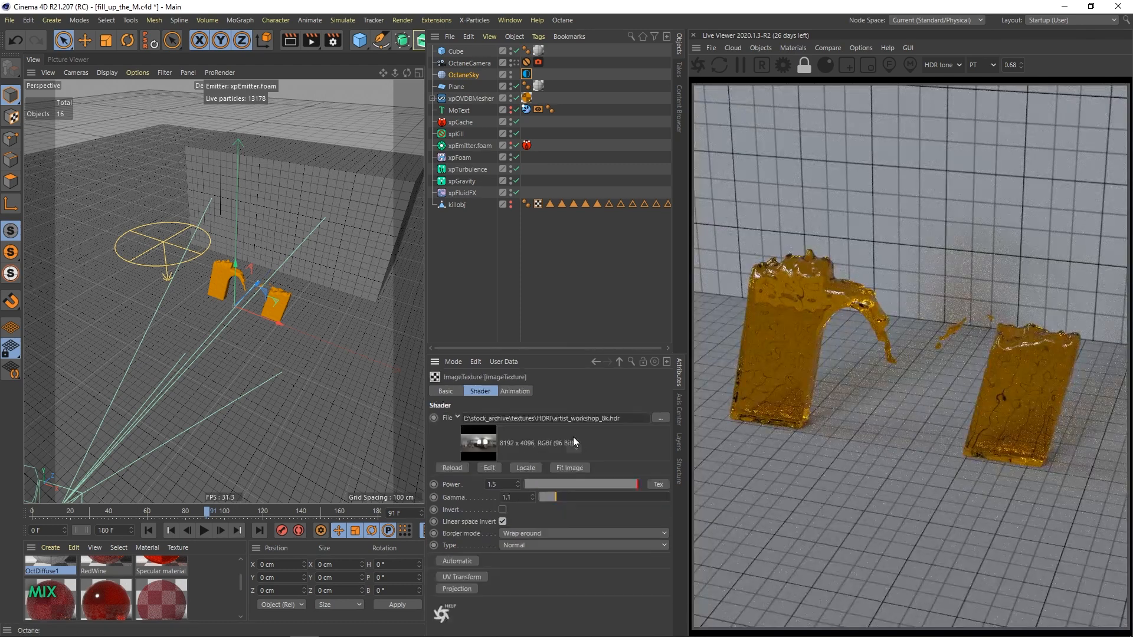
double_click(502, 485)
type("3.")
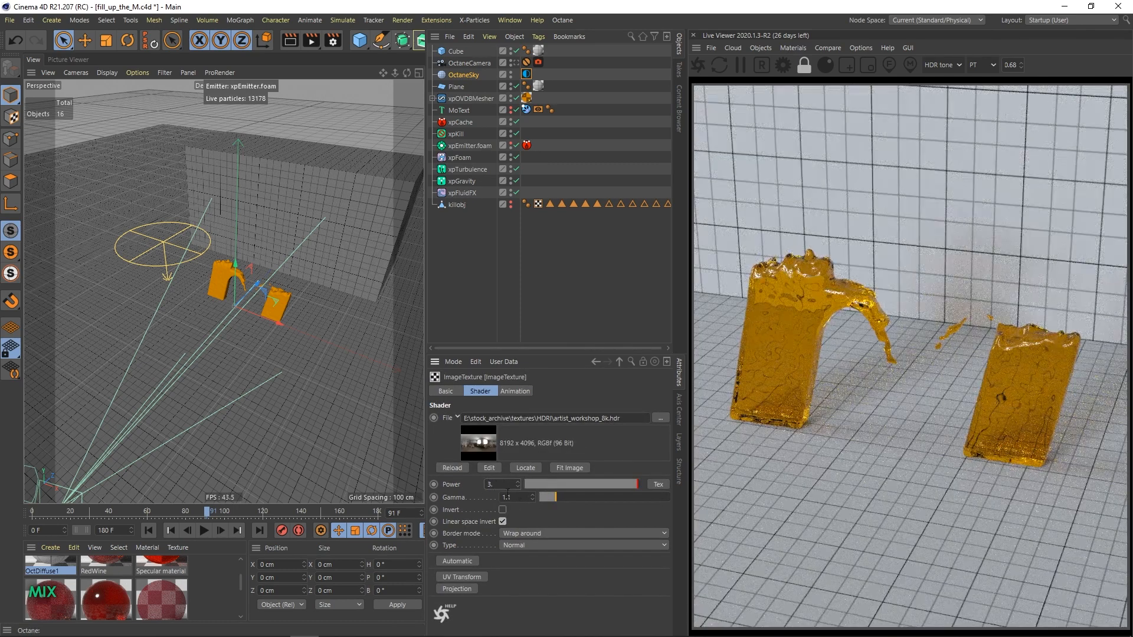
key("Tab")
type("1.2")
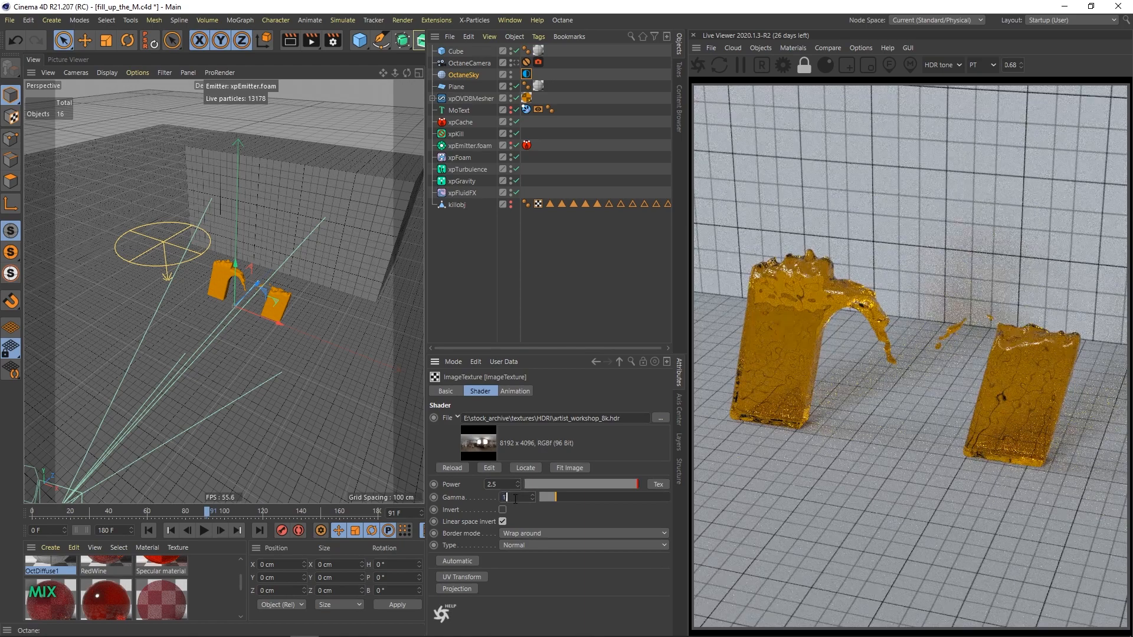
key("Return")
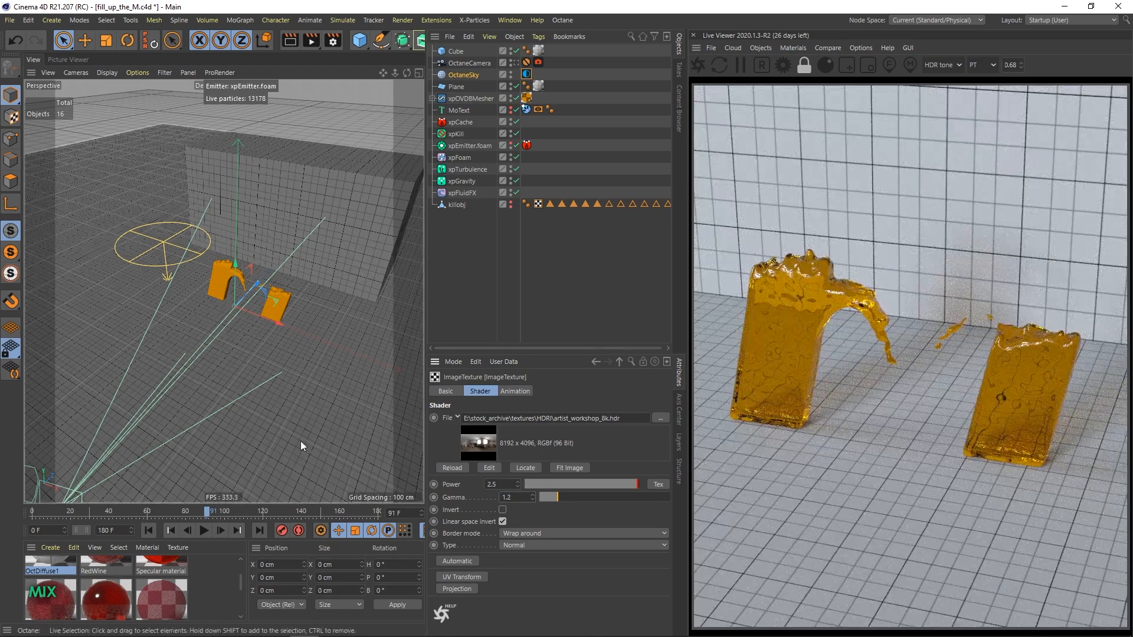
Step: Fine-tune the sky environment's RotX rotation and move the timeline to frame 111
left_click(526, 74)
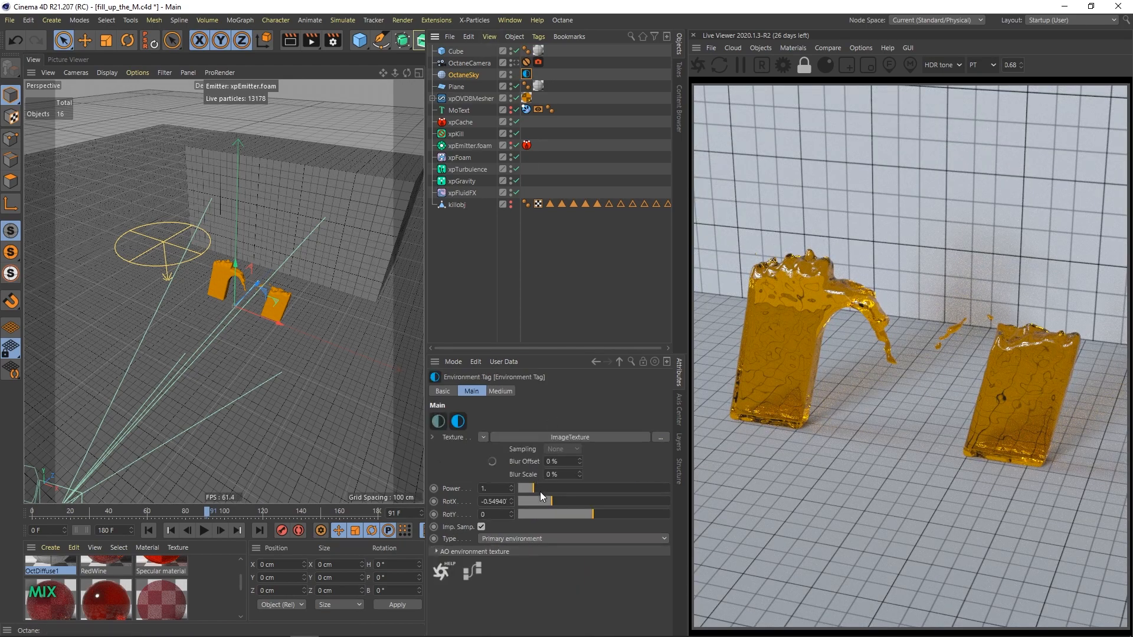
left_click_drag(545, 501, 551, 501)
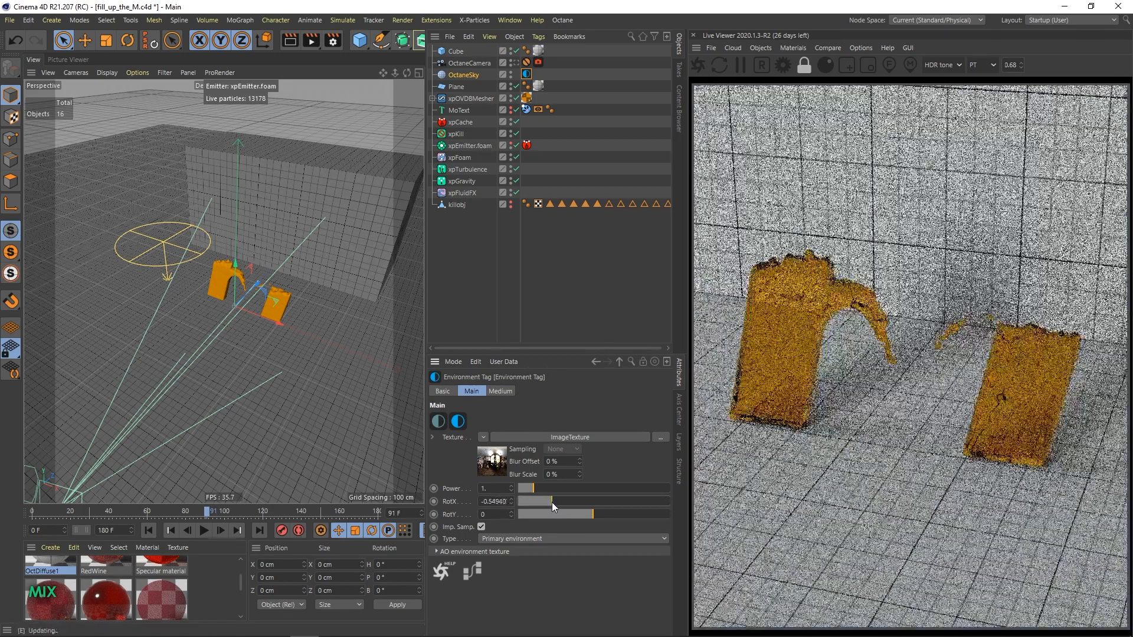
left_click(568, 299)
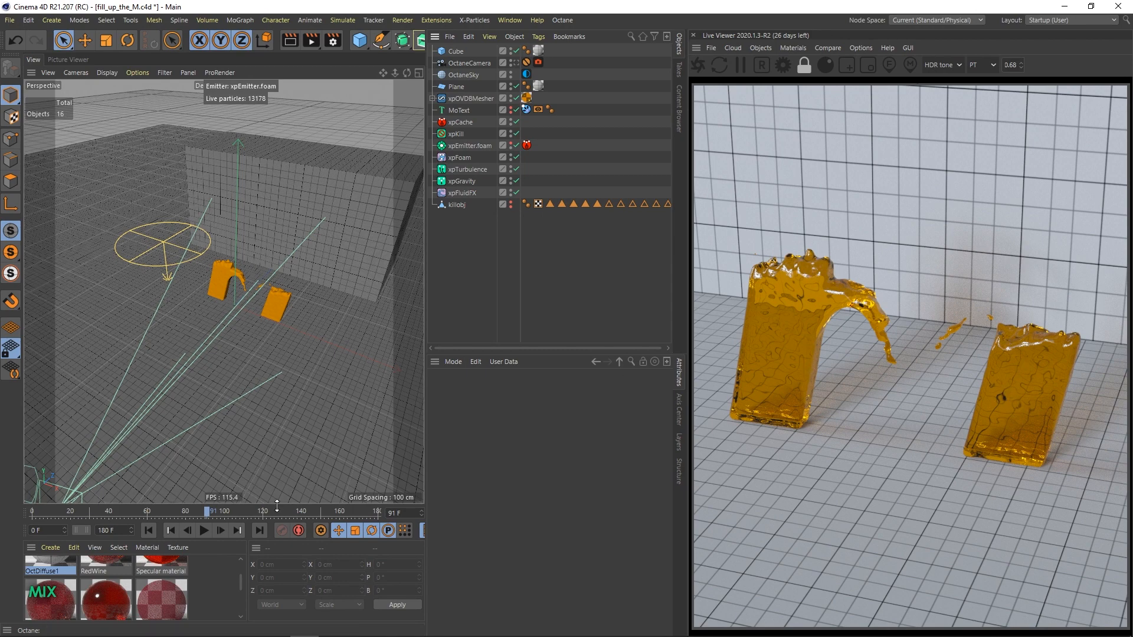
left_click(247, 511)
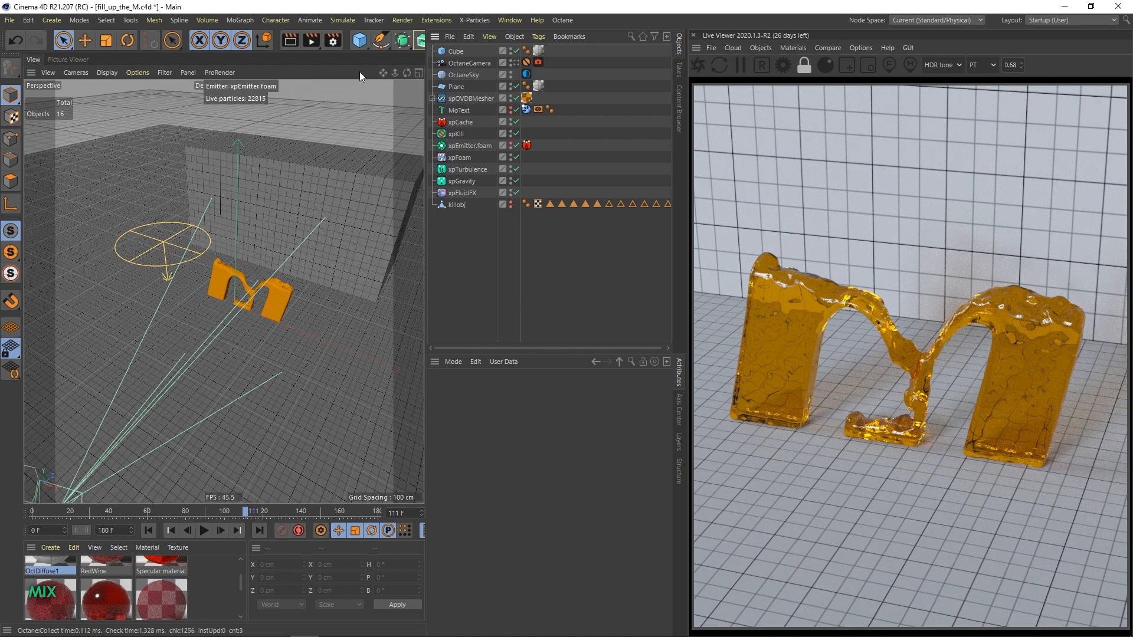
Step: Add a Sphere primitive and rename it particle
left_click_drag(359, 40, 581, 77)
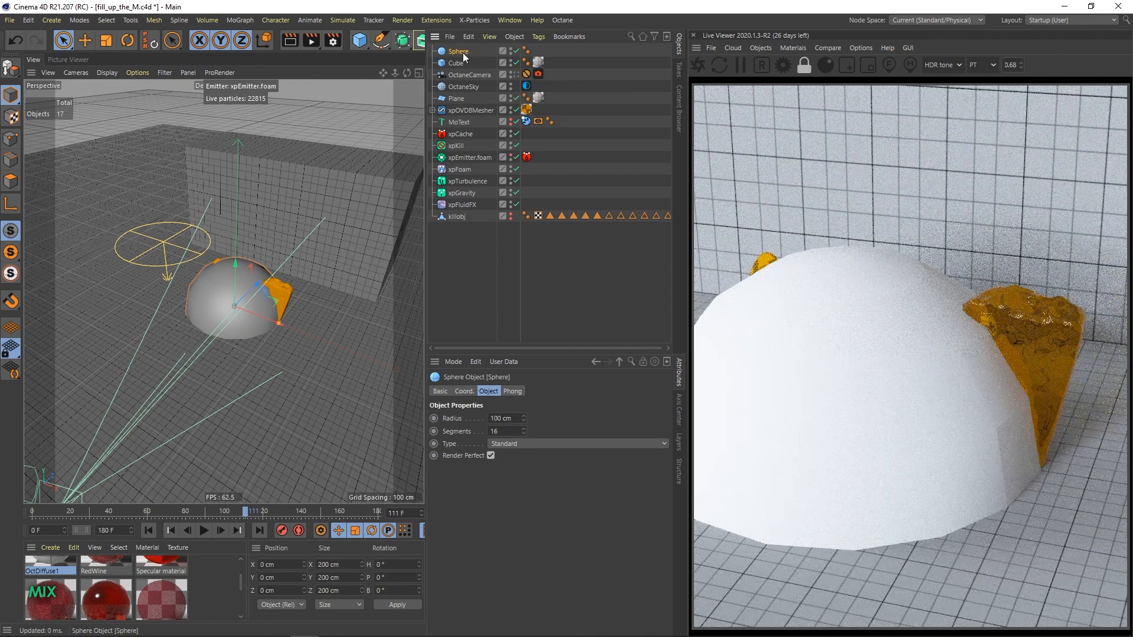
double_click(463, 52)
type("partic")
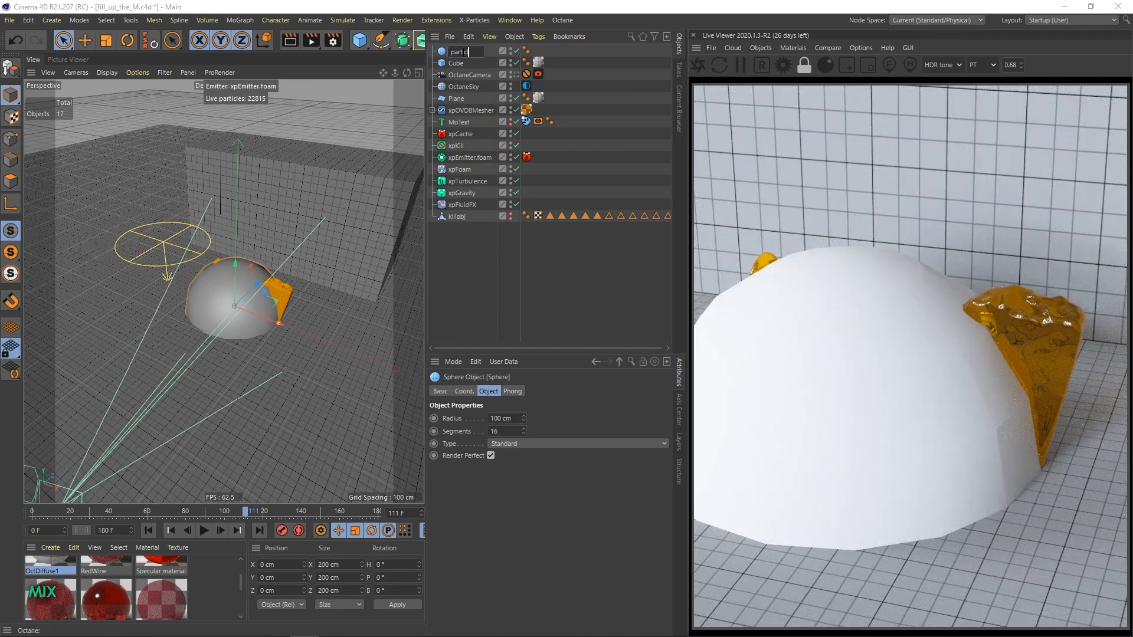
type("le")
key("Return")
Step: Lower the particle sphere beneath the floor to a Y position of about -158 cm and change its radius
left_click_drag(237, 267, 243, 324)
left_click(503, 417)
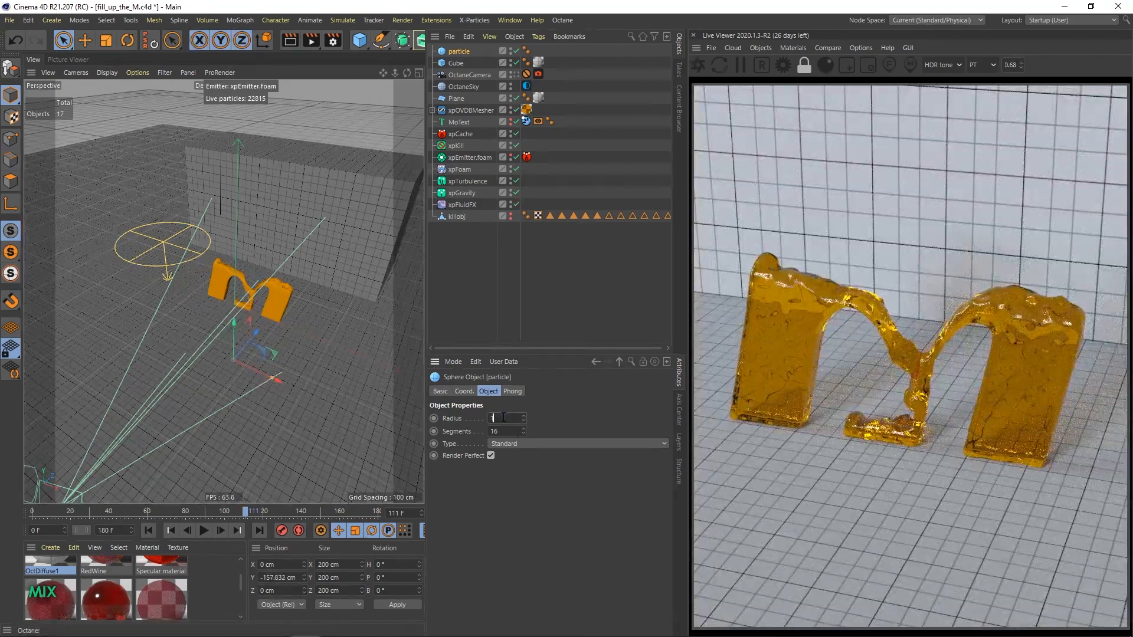
key("Return")
left_click(485, 295)
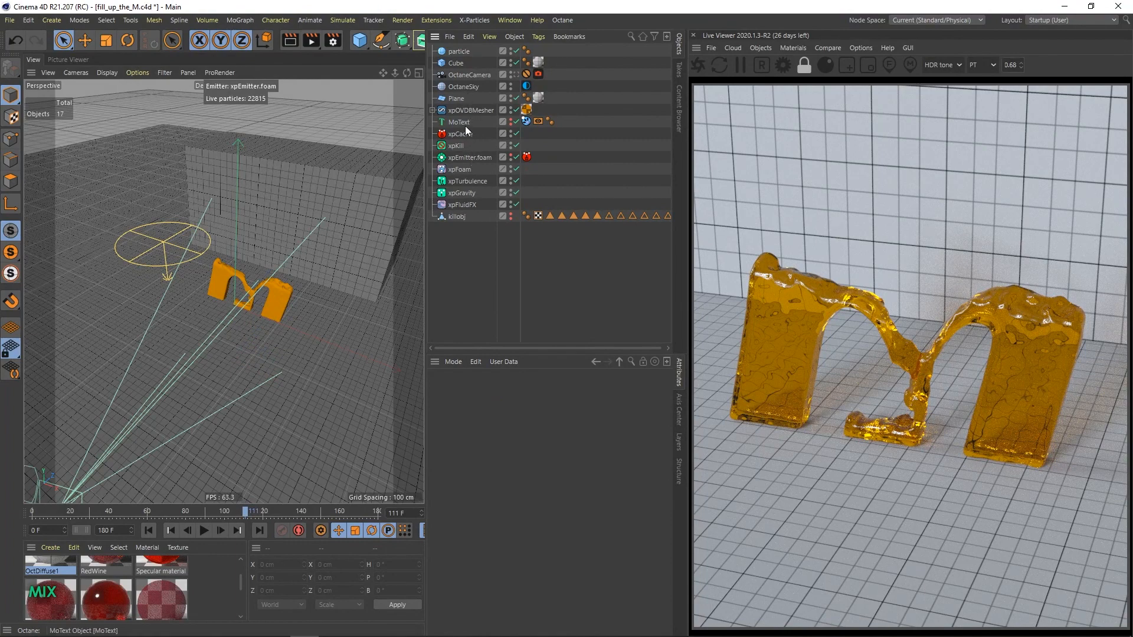
Step: Add an Octane ObjectTag to xpFoam and move the tag onto xpEmitter.foam
right_click(463, 169)
mouse_move(502, 172)
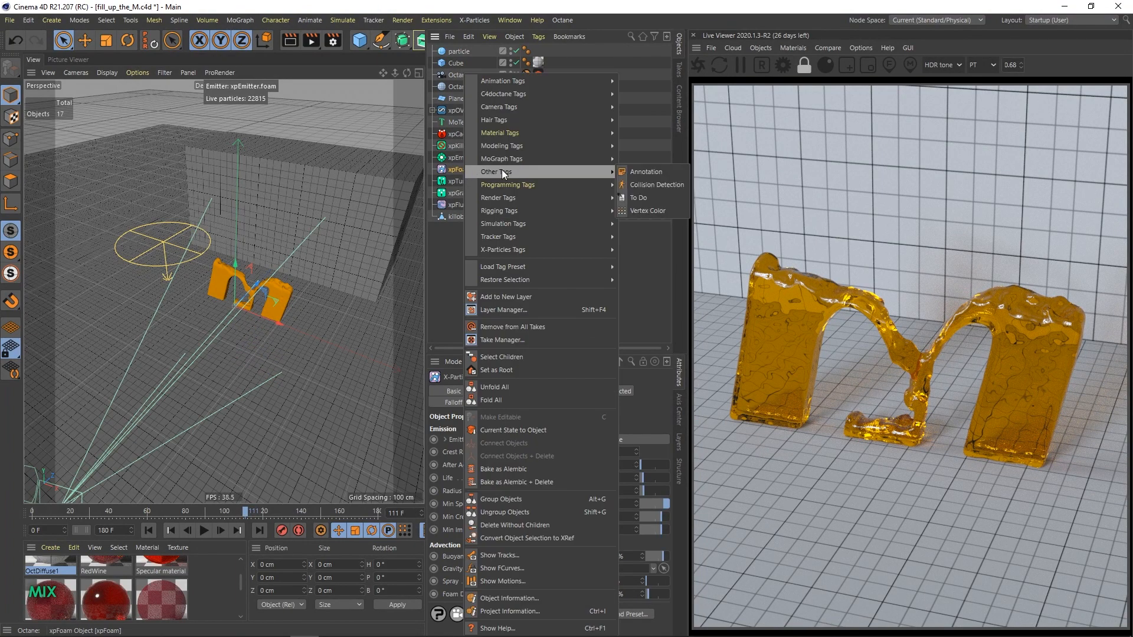
mouse_move(533, 94)
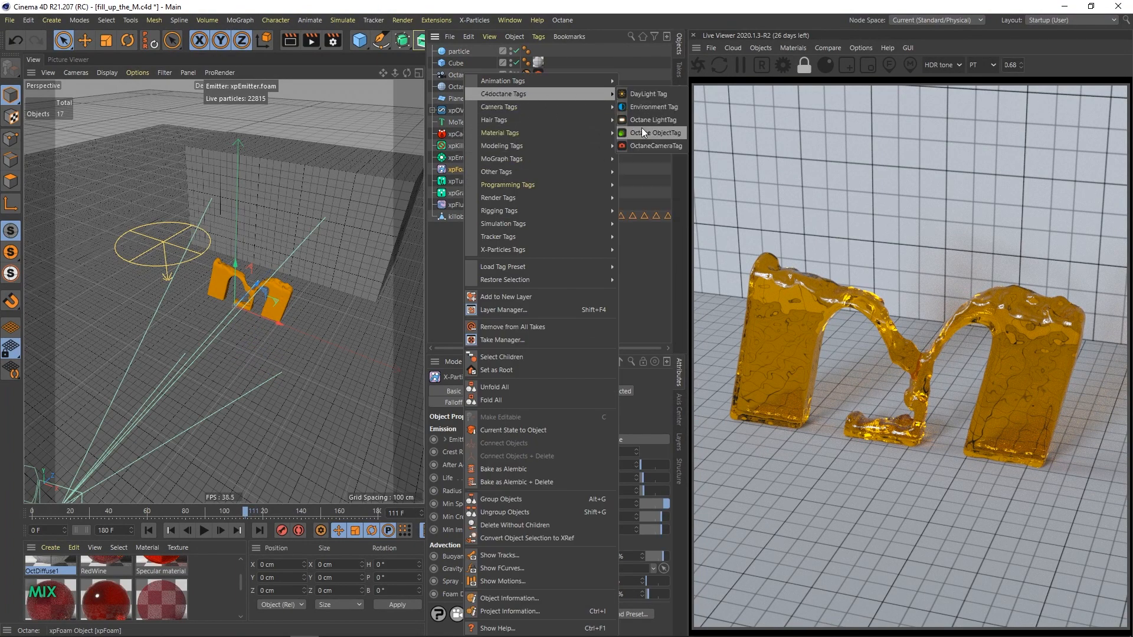
left_click(643, 133)
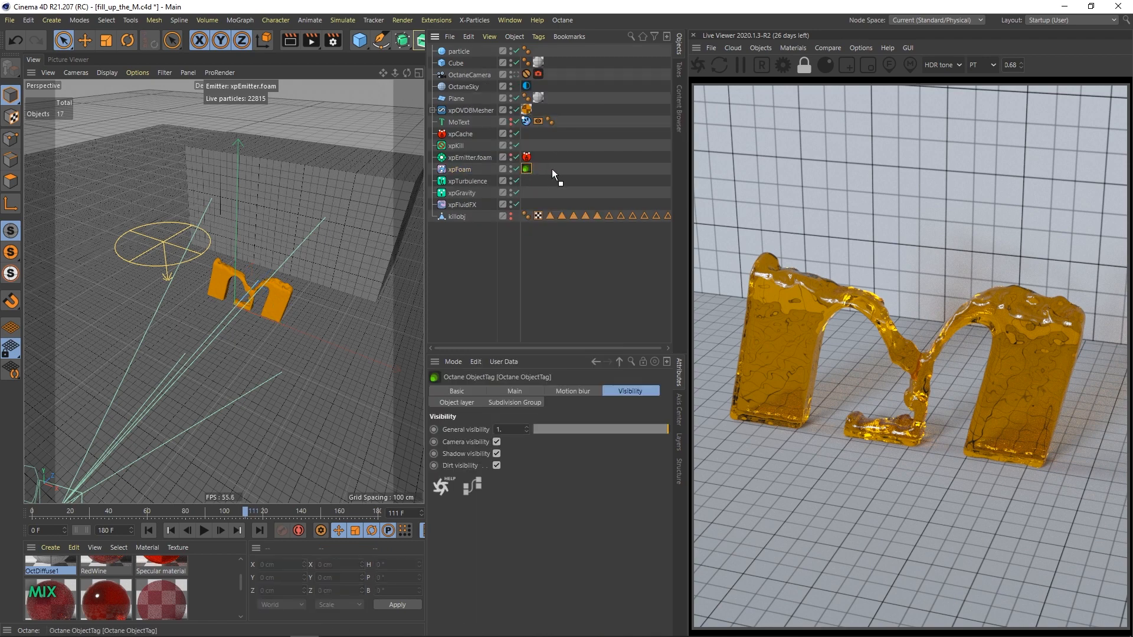
left_click_drag(535, 157, 537, 157)
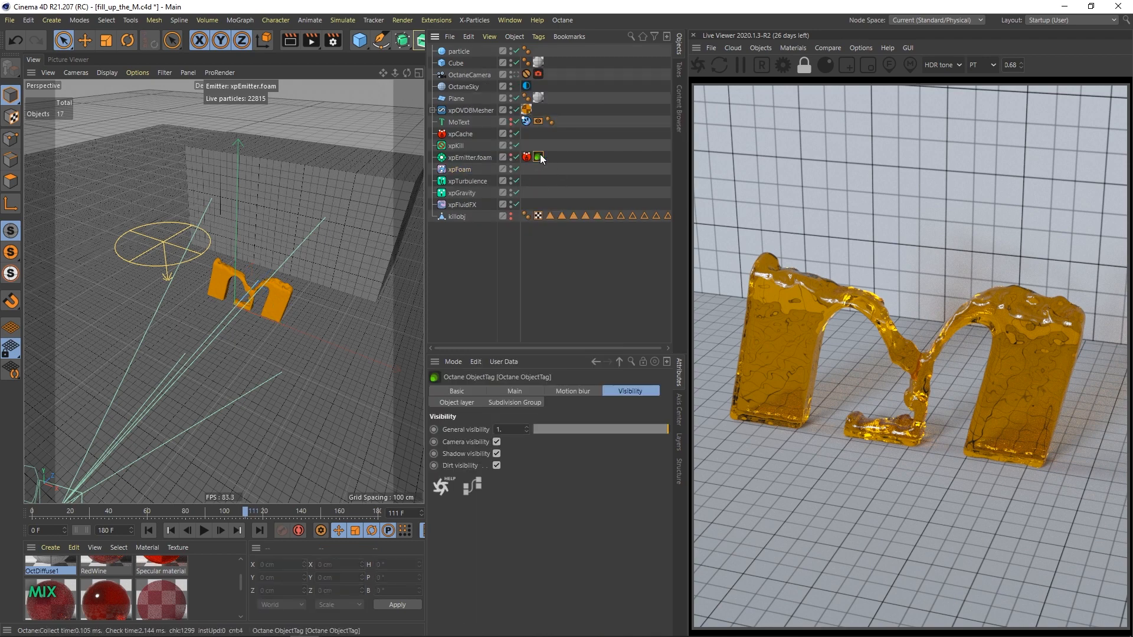
Step: Set the foam emitter's Octane particle rendering to Geometry and assign the particle sphere as its render object
left_click(538, 157)
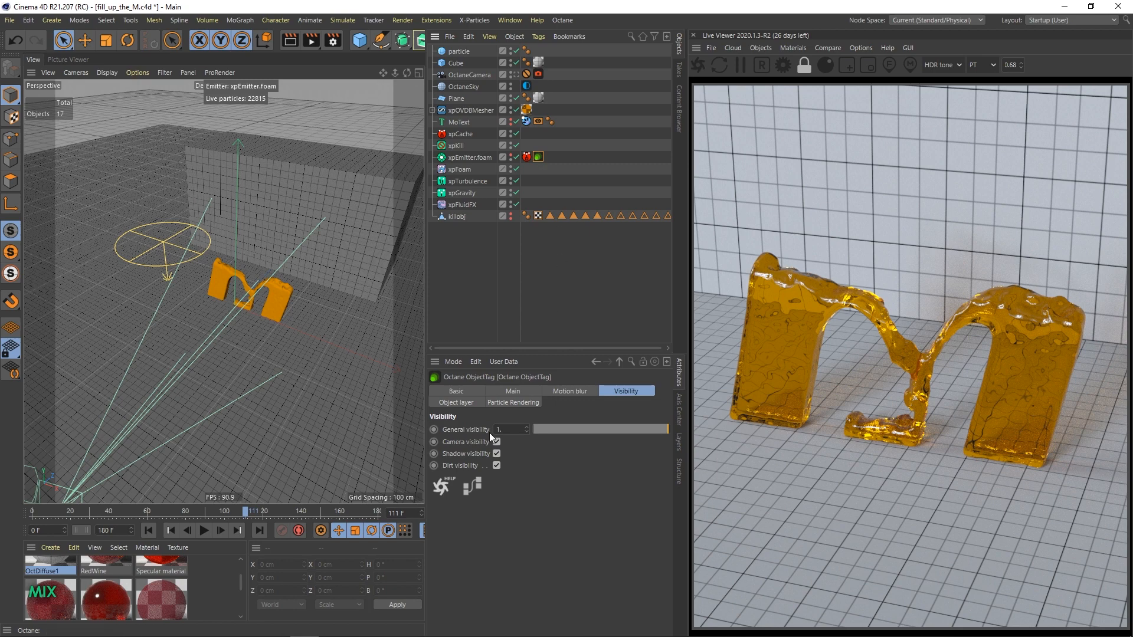
left_click(515, 403)
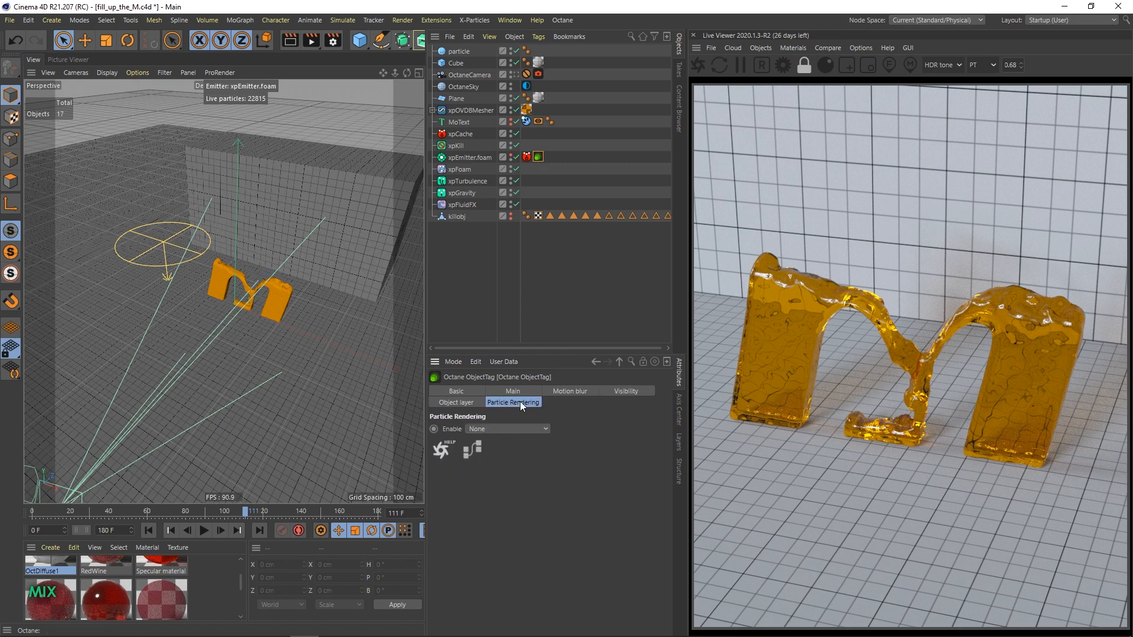
left_click(540, 428)
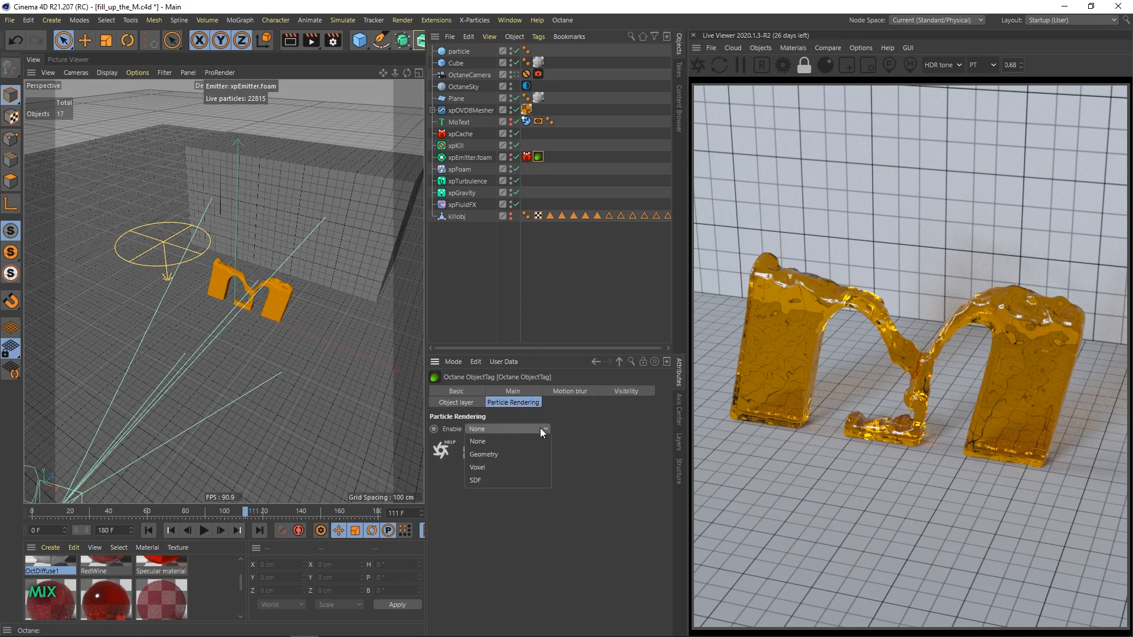
left_click(488, 454)
left_click_drag(460, 55, 480, 444)
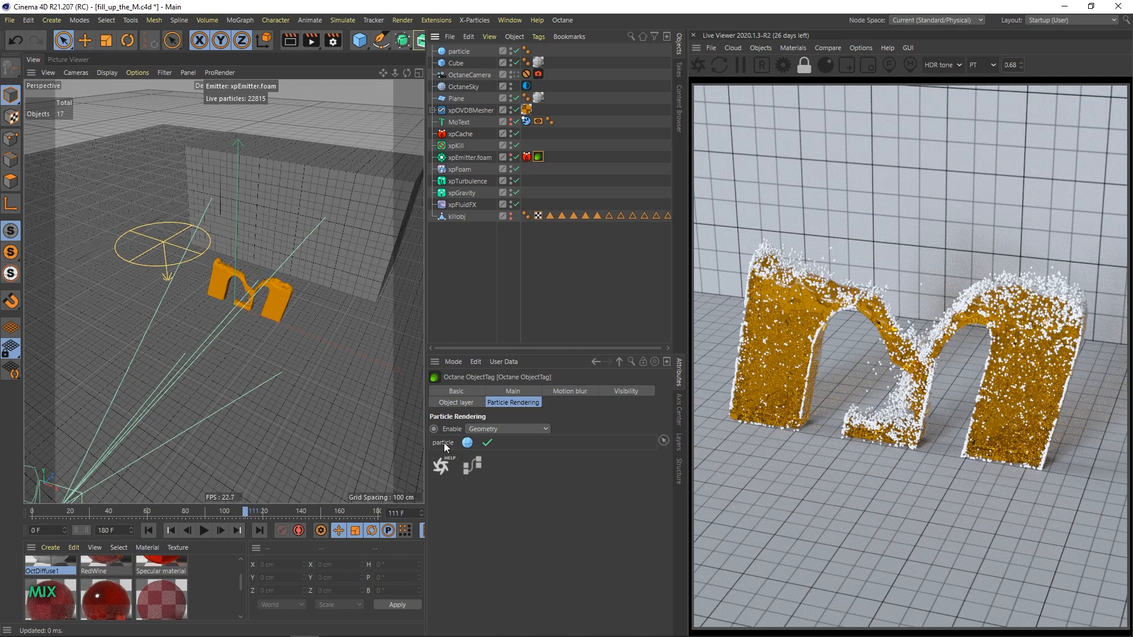
Step: Try a radius of 0.3 cm for the particle sphere and settle on 0.8 cm
left_click(460, 51)
double_click(497, 418)
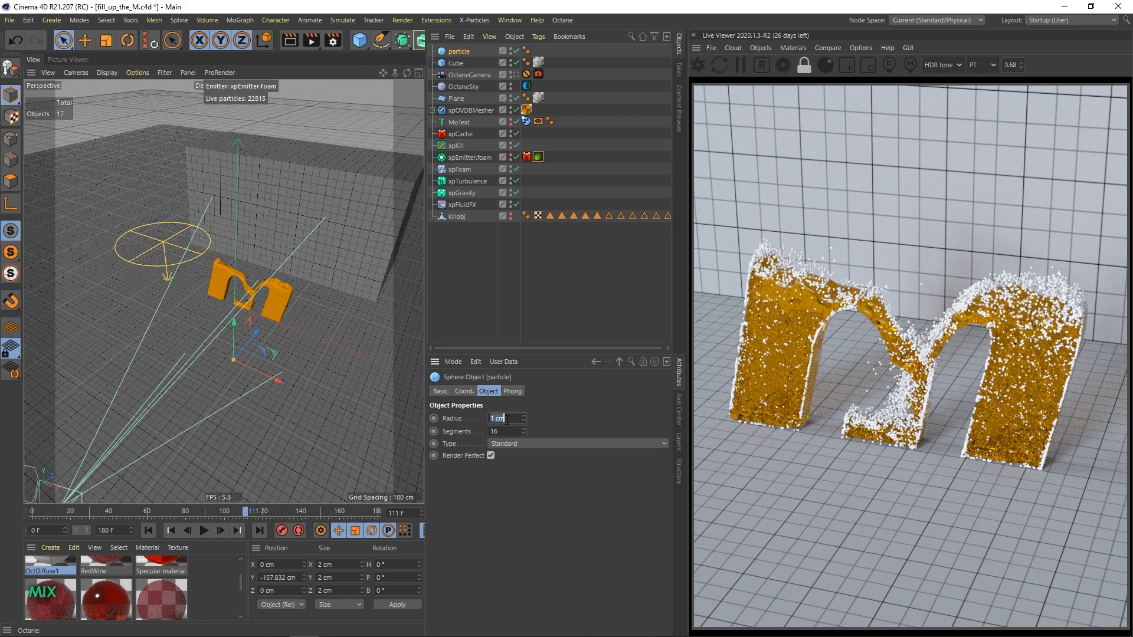
type("0.3")
key("Return")
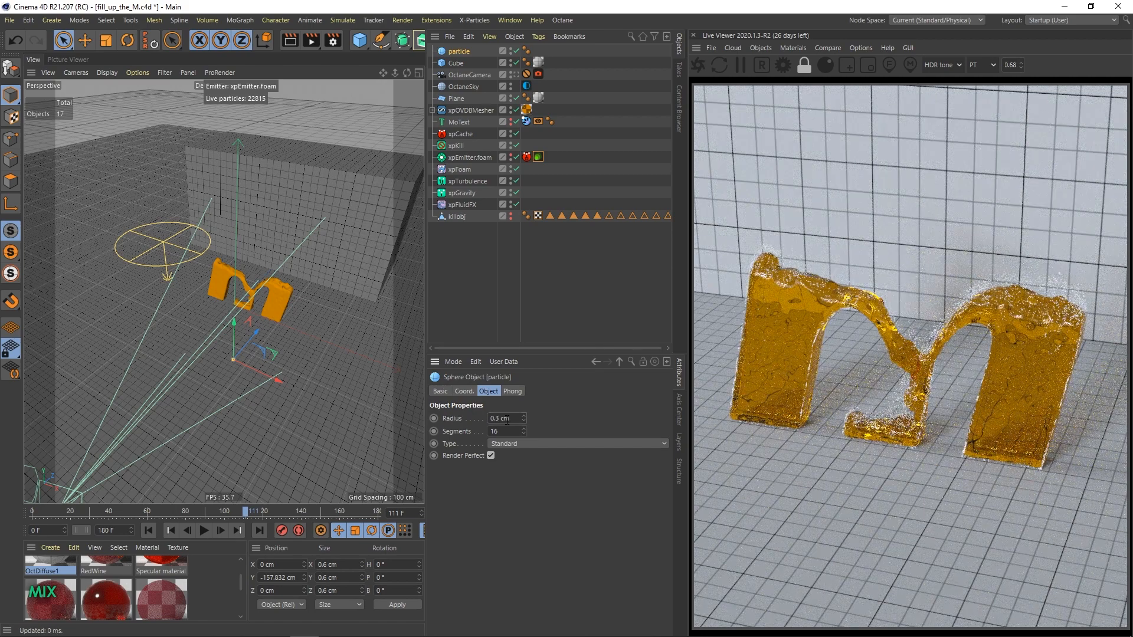
double_click(507, 419)
type("0.8")
key("Return")
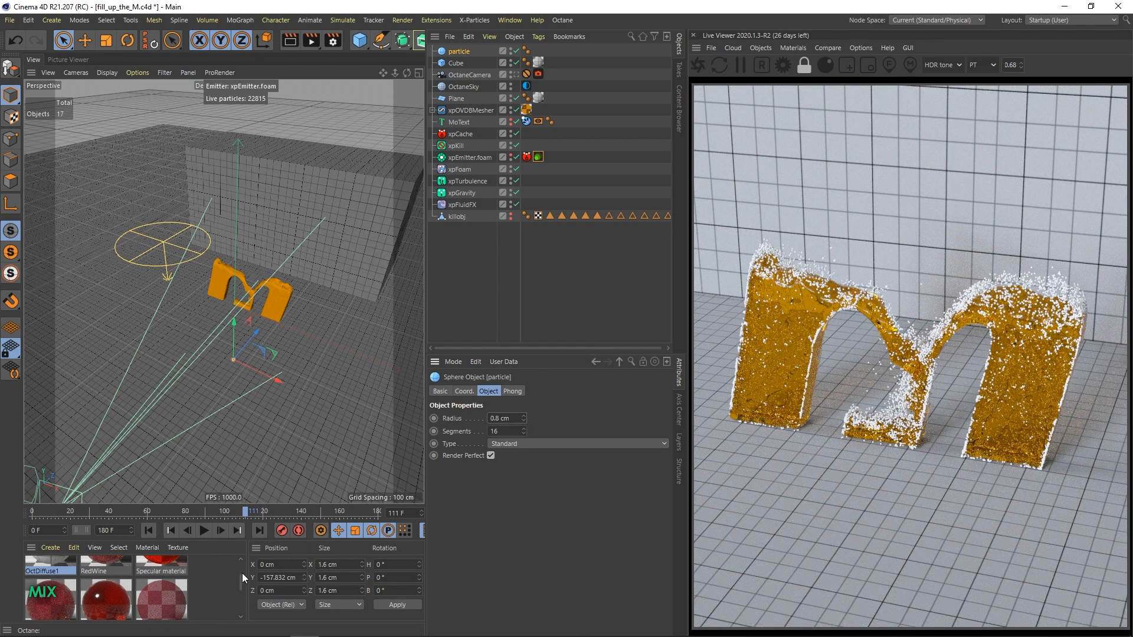
Step: Create an Octane Specular material and apply it to the particle sphere
left_click(220, 581)
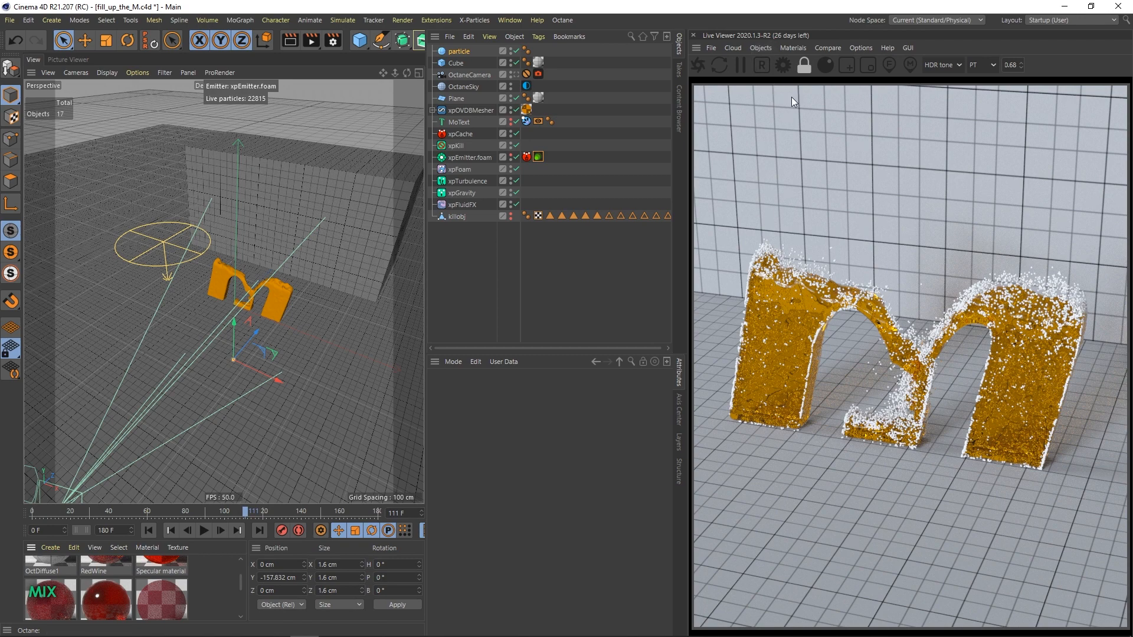
left_click(792, 48)
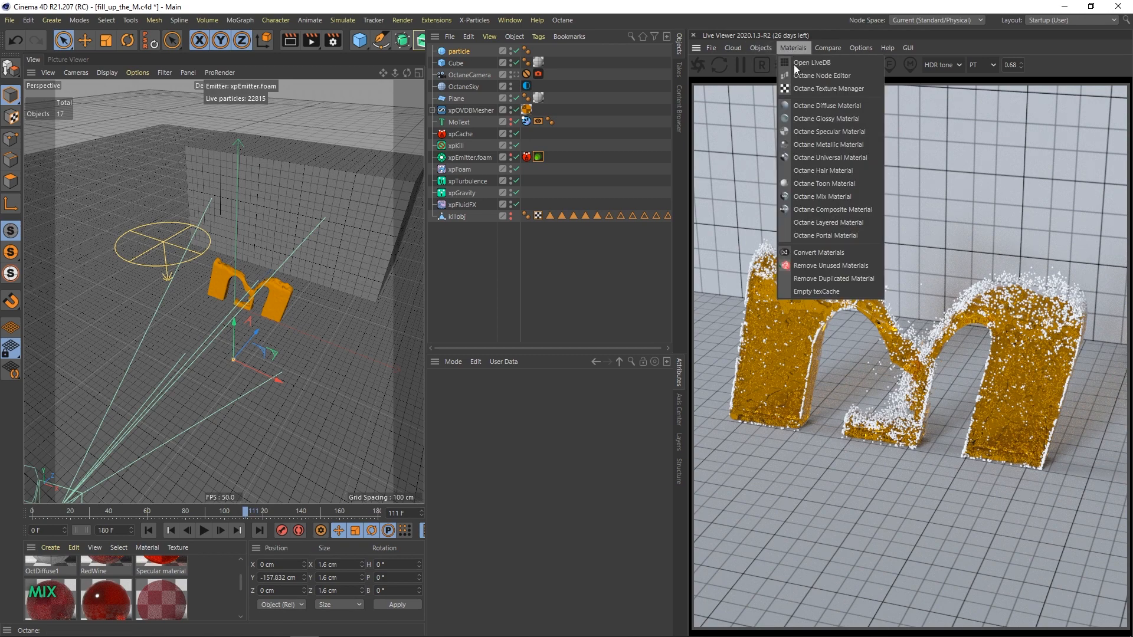
left_click(808, 131)
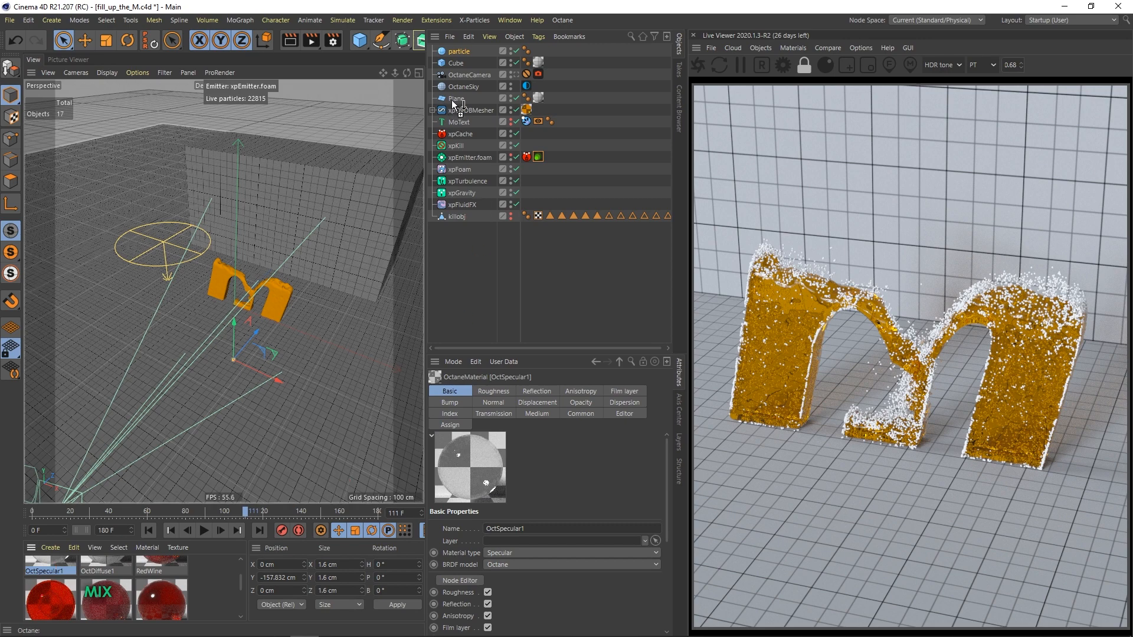
left_click_drag(454, 103, 459, 52)
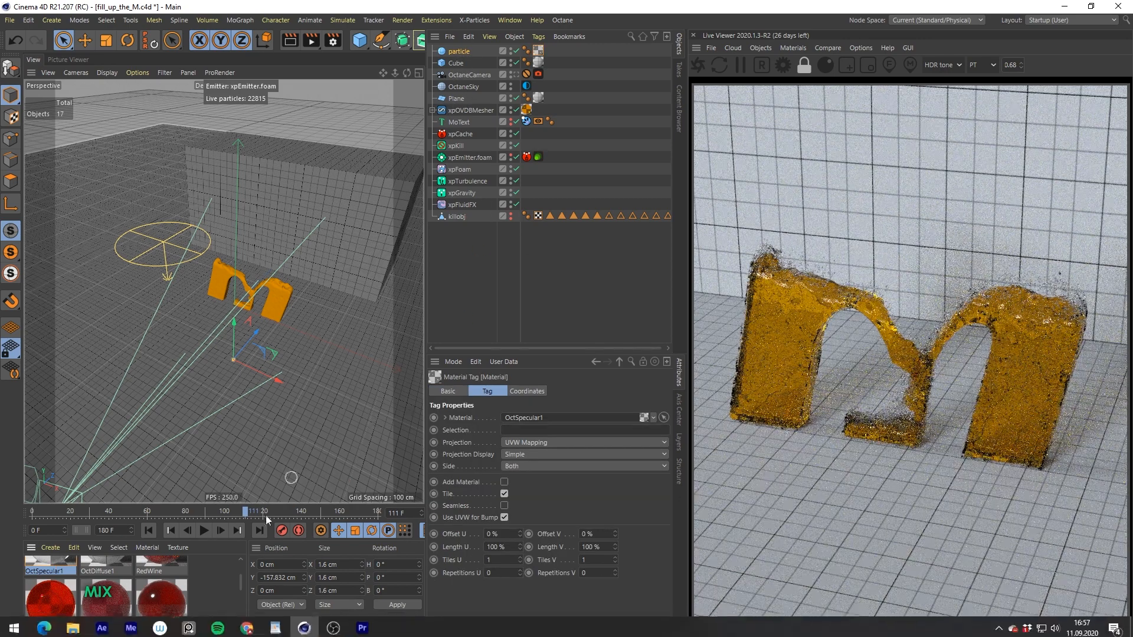
Step: Give the particle's specular material an orange transmission color with a hue of 39°
left_click(41, 561)
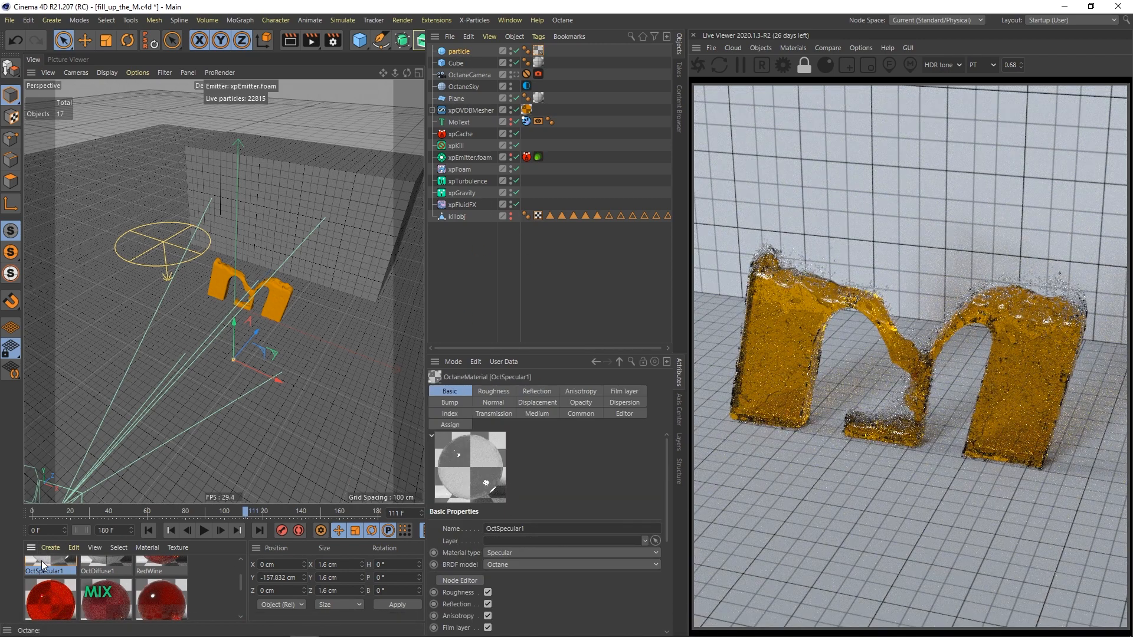
double_click(42, 560)
left_click(207, 370)
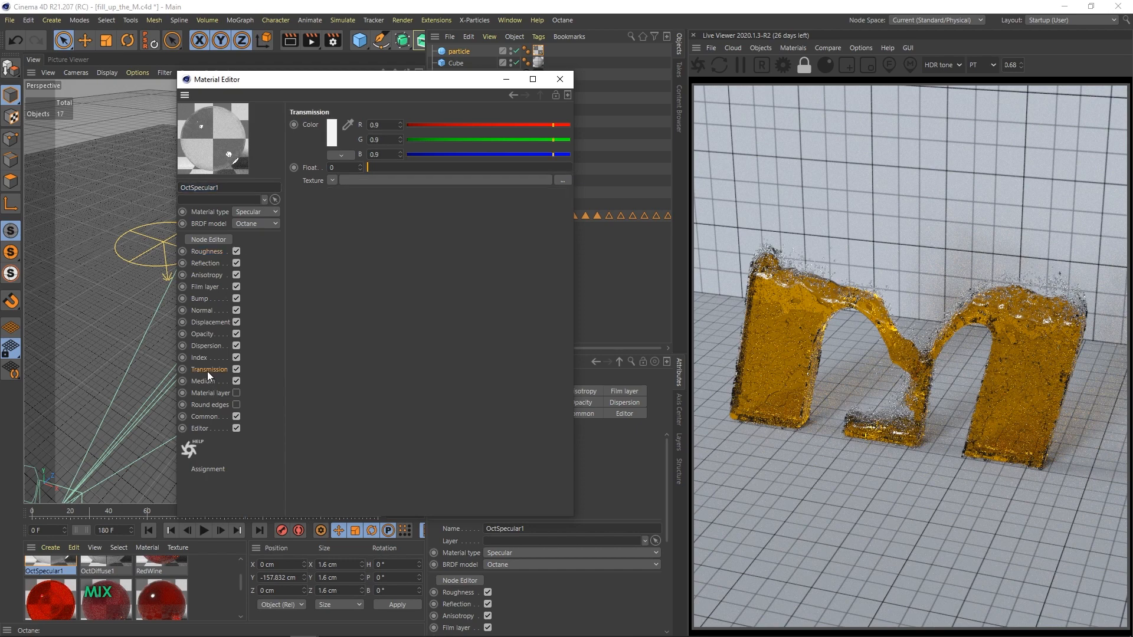
left_click(332, 145)
left_click(276, 132)
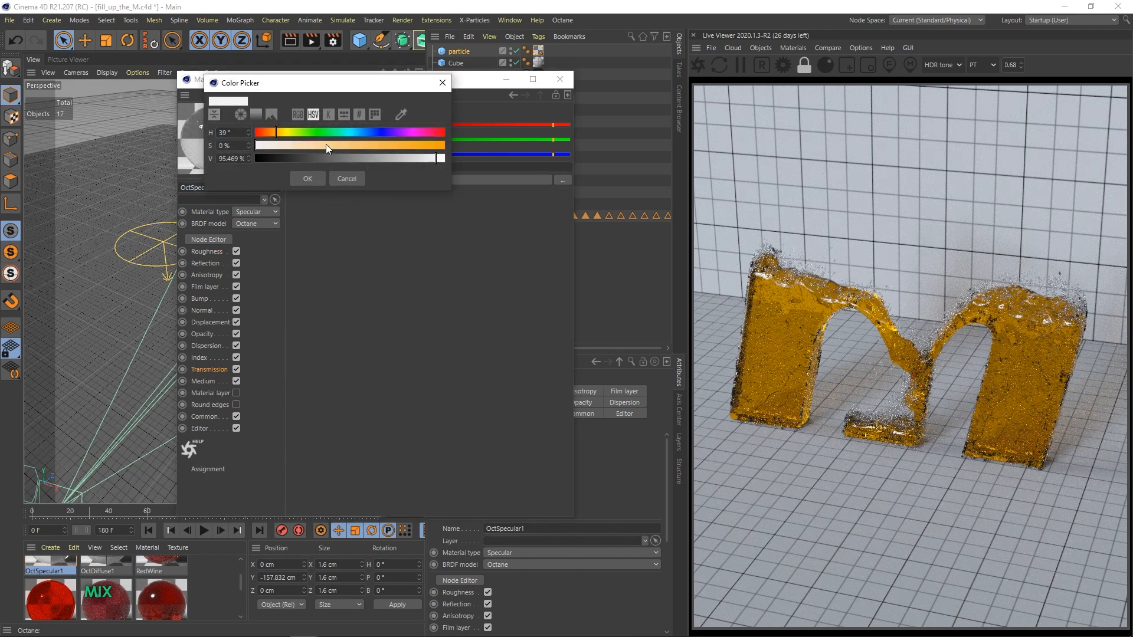
left_click(340, 145)
left_click(308, 179)
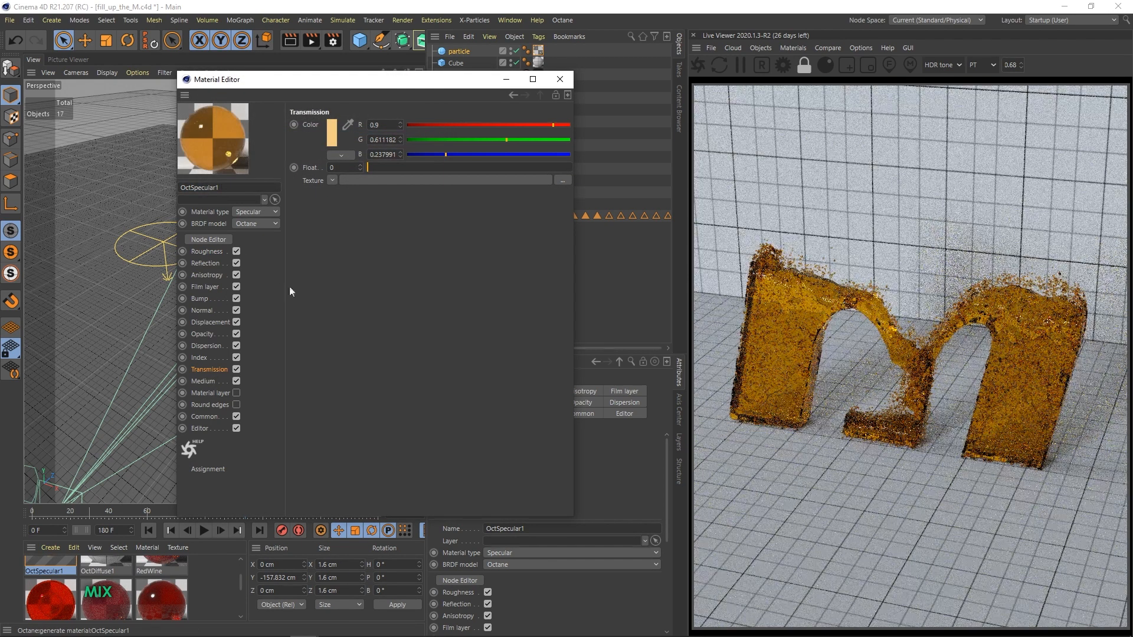
Step: Set the particle material's roughness float to 0.5 and put the Material Editor away
left_click(203, 262)
left_click(211, 253)
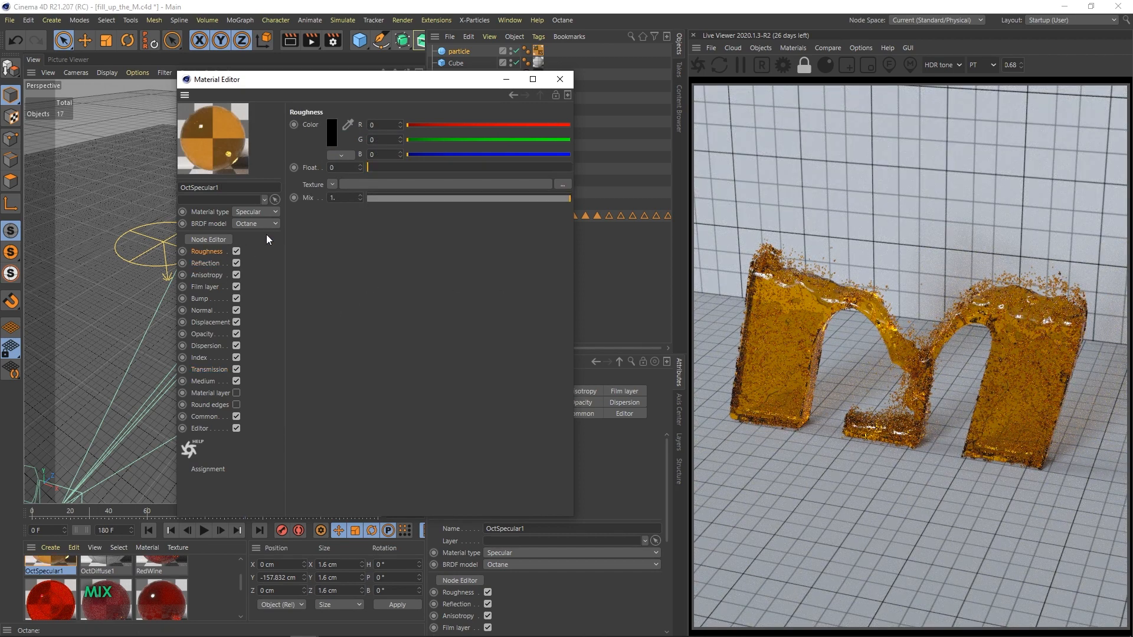
type("0.5")
key("Return")
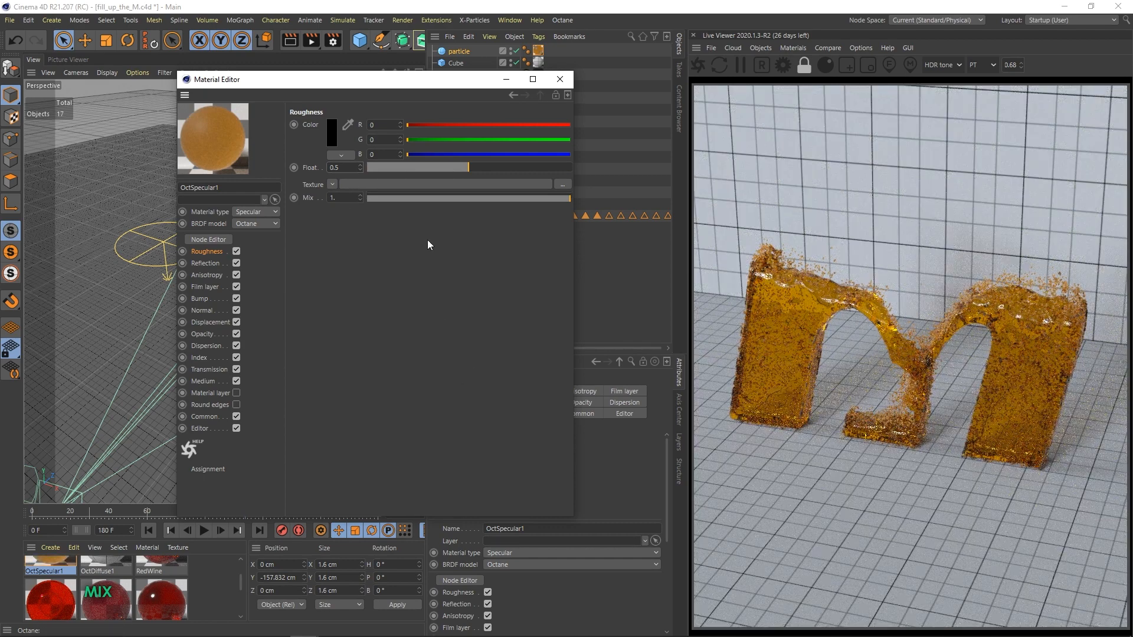
left_click(505, 79)
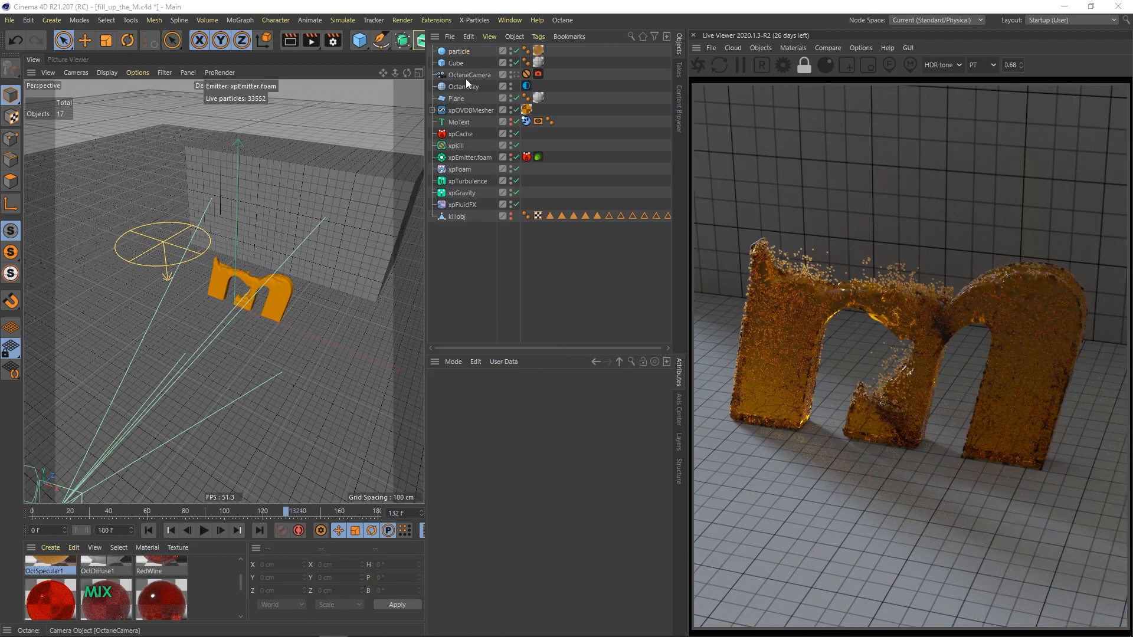
Step: Duplicate the back wall cube, place the copy at about X -394 cm and lower it to about Y -189 cm
left_click(464, 86)
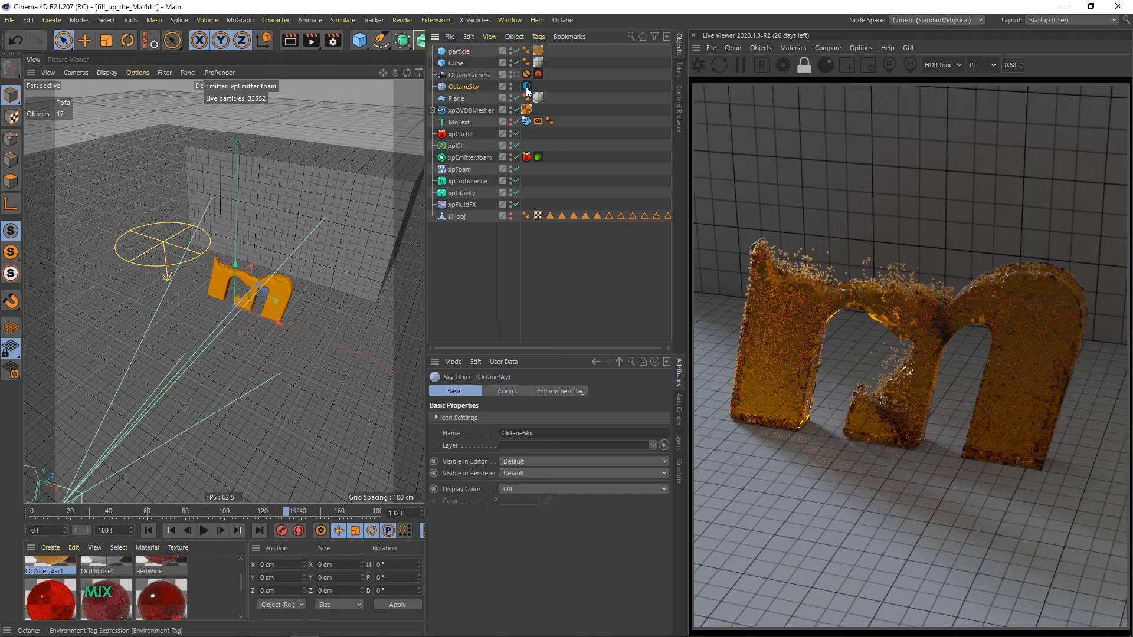
left_click(525, 86)
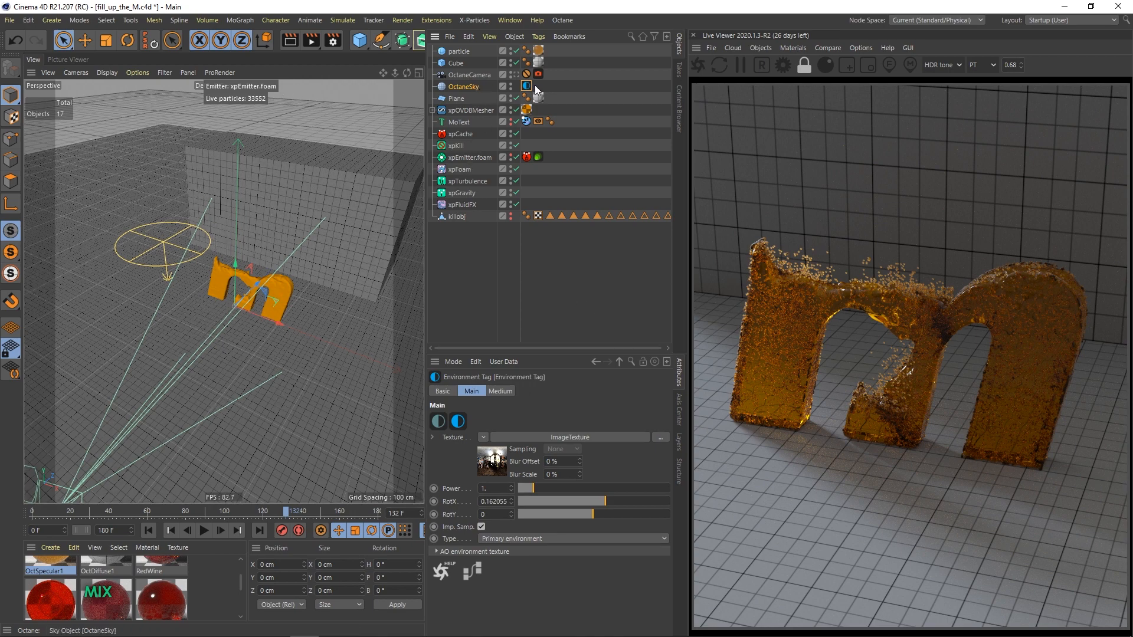
left_click(318, 209)
left_click_drag(334, 261, 134, 257)
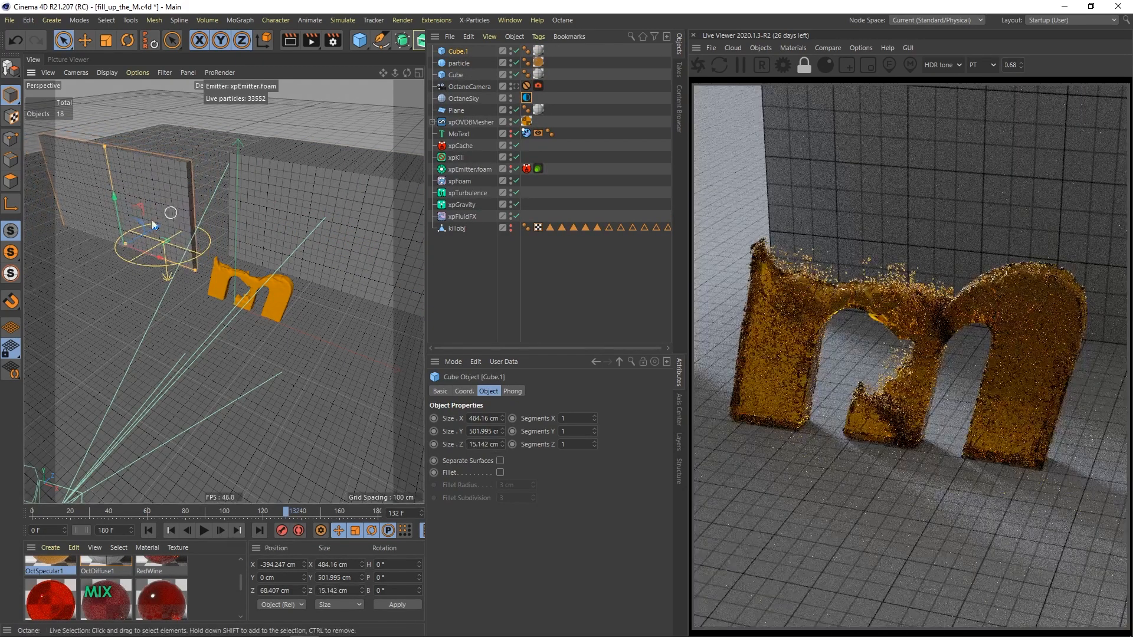
left_click_drag(111, 197, 116, 260)
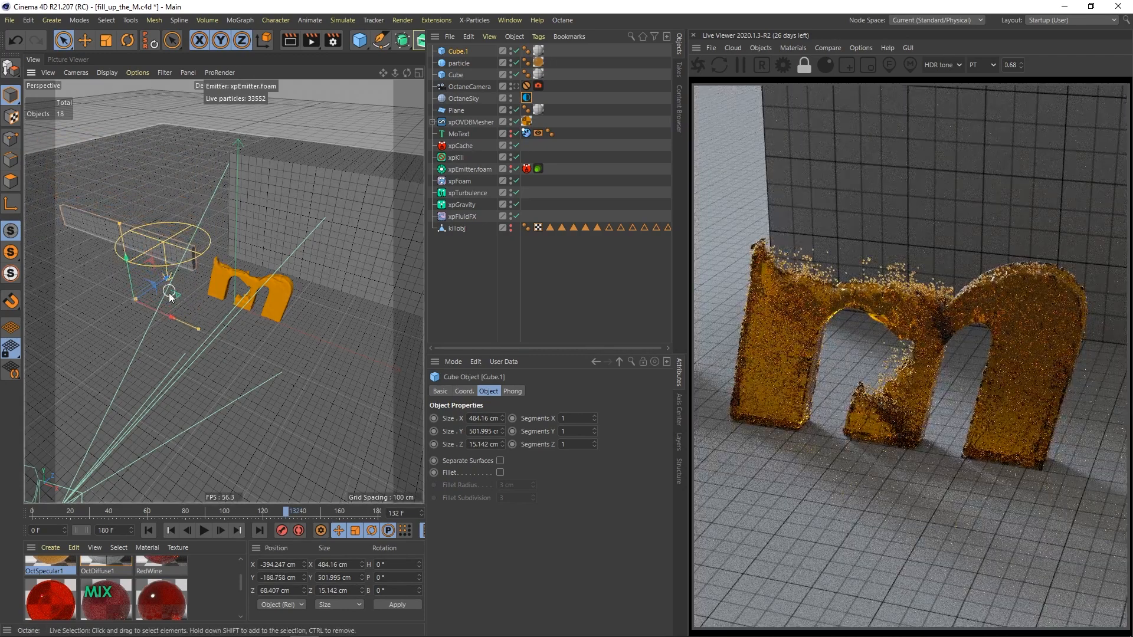
Step: Move the copied wall in front of the letter to about X -18, Z -116 cm and lower it to about Y -235 cm
left_click(262, 291)
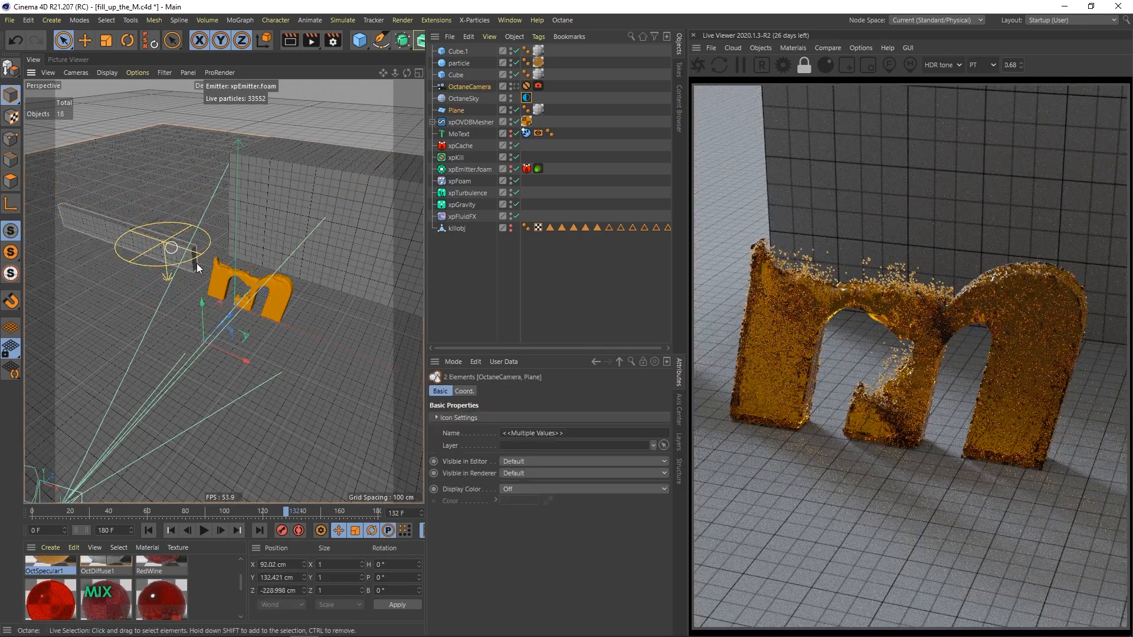
left_click(137, 250)
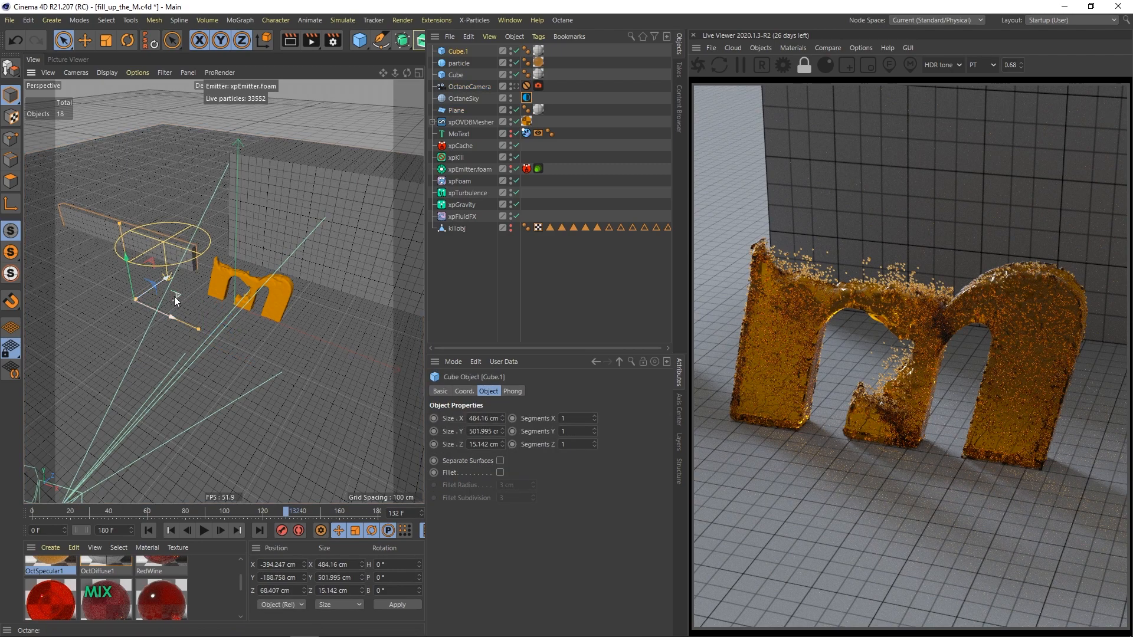
left_click_drag(175, 297, 208, 328)
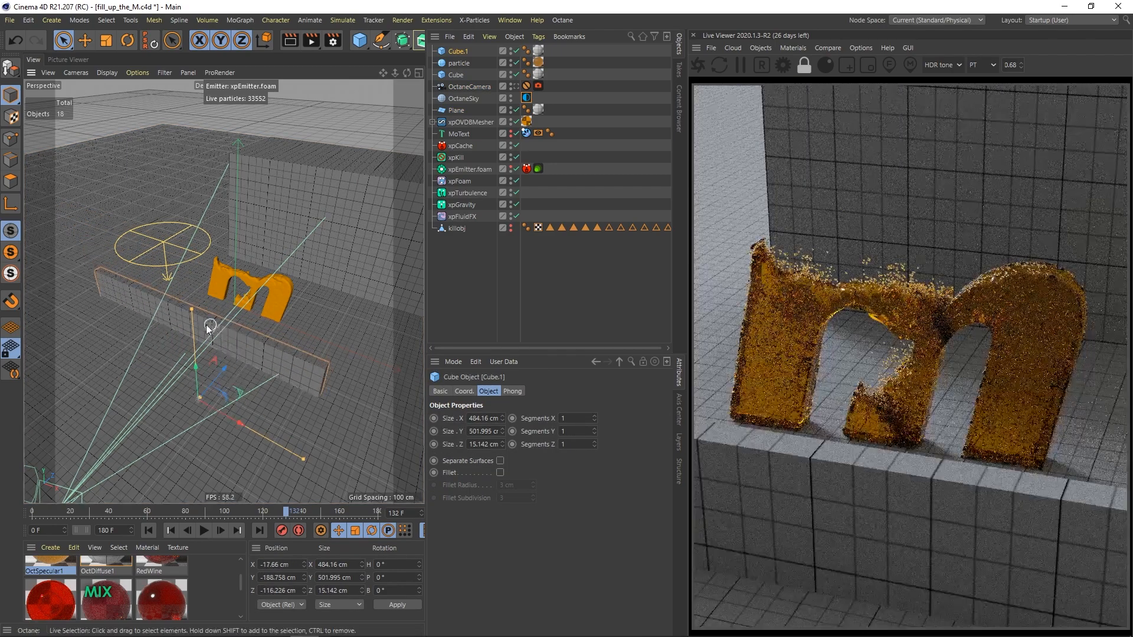
mouse_move(196, 369)
left_mouse_down()
mouse_move(197, 409)
mouse_move(196, 383)
left_mouse_up()
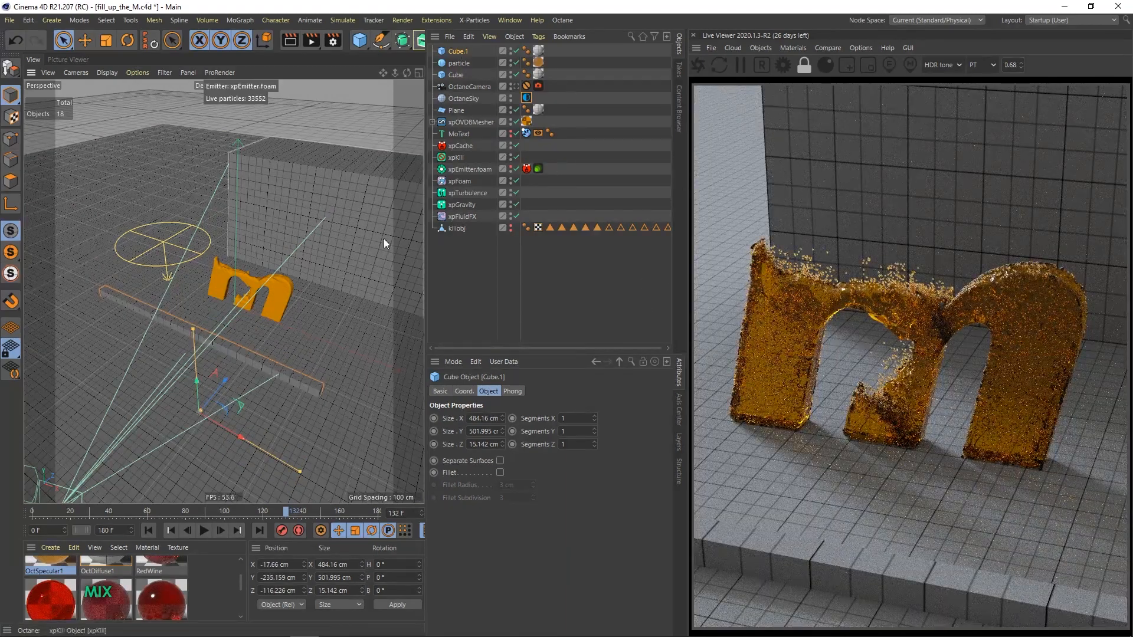
Step: Shift the back wall cube behind the letter to about X 149 cm and Z 250 cm, and deselect it
left_click(371, 272)
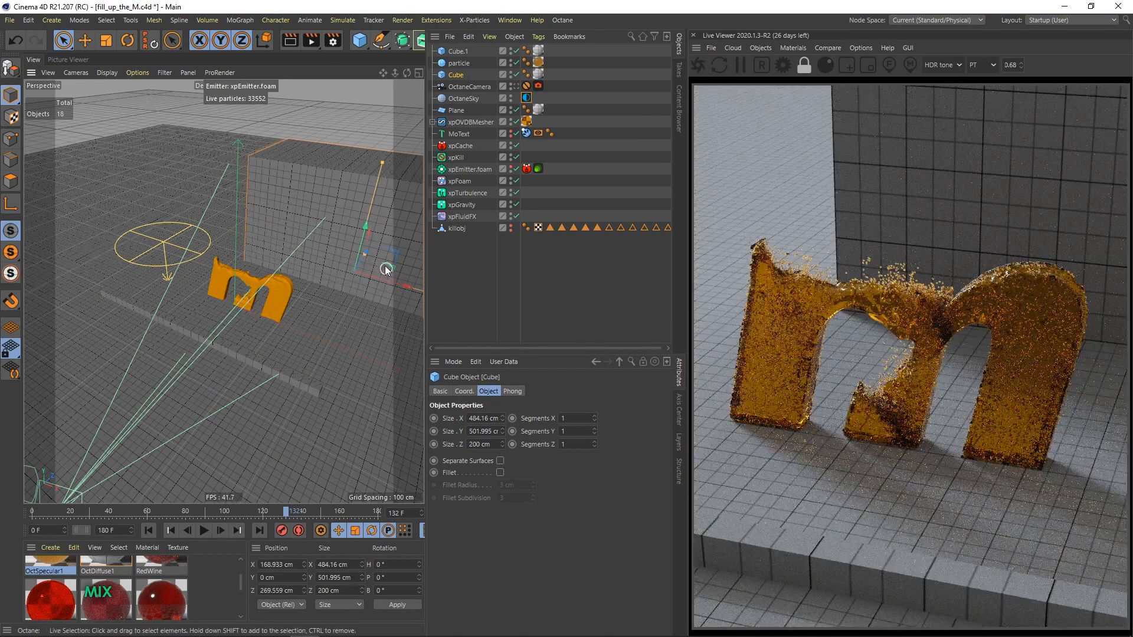
left_click_drag(391, 265, 381, 266)
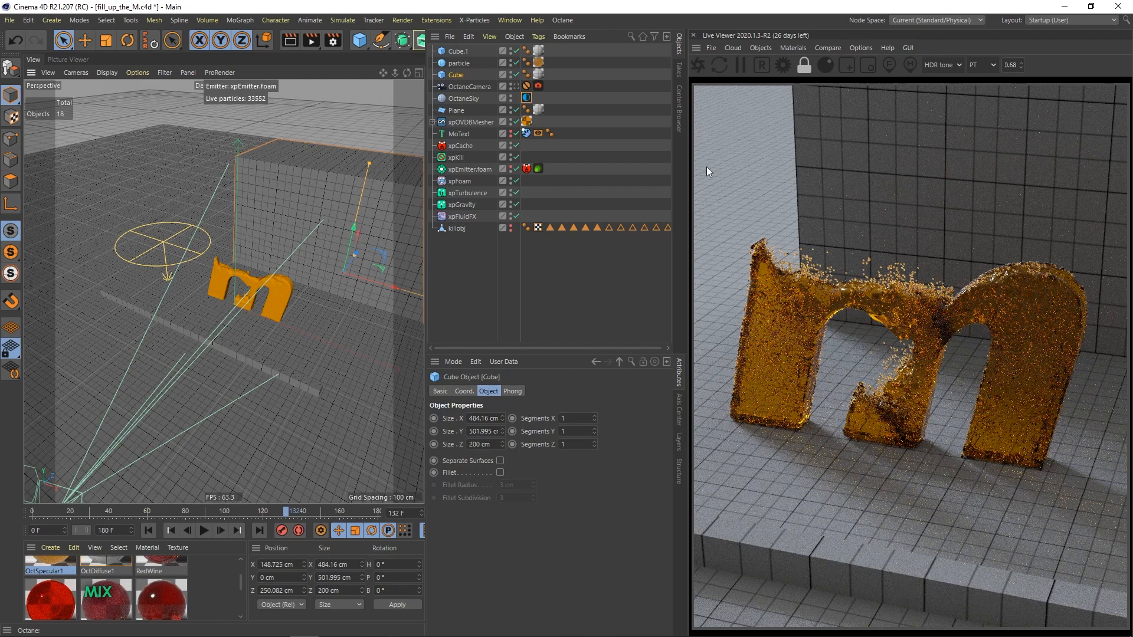
left_click(497, 284)
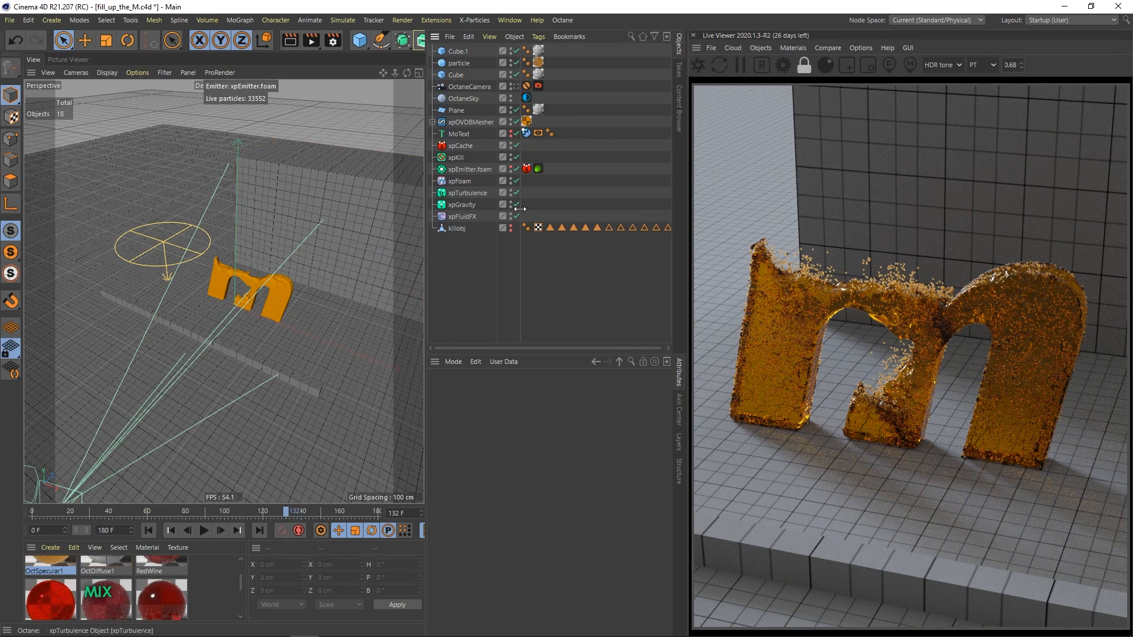
Step: Set the power of the OctaneSky environment's HDR image texture to 4
left_click(526, 98)
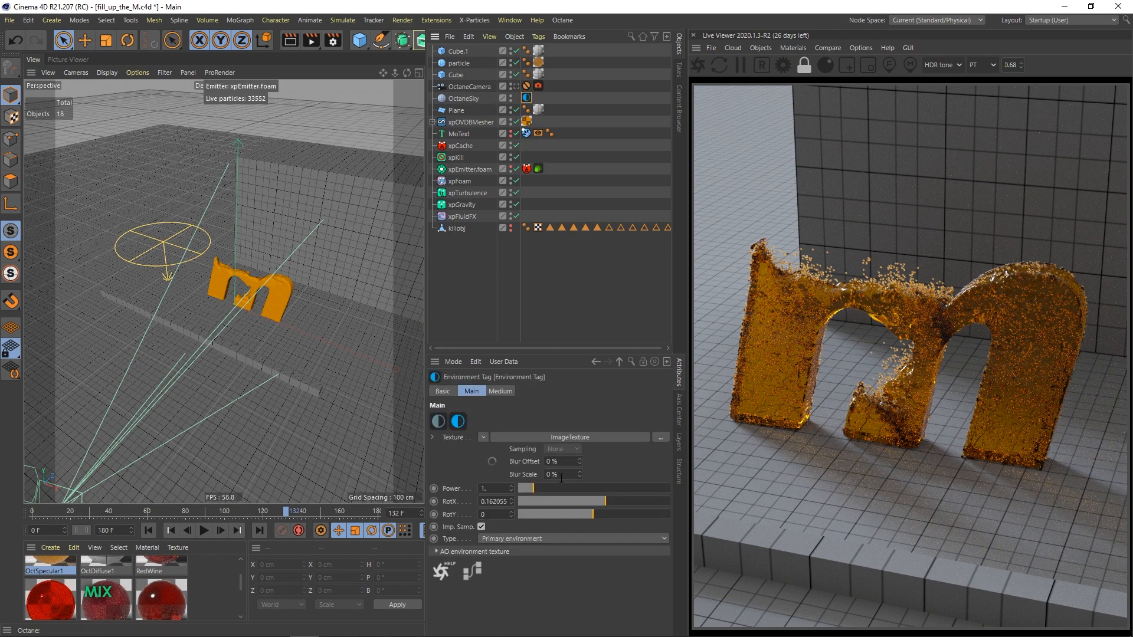
left_click(569, 437)
double_click(500, 484)
type("4")
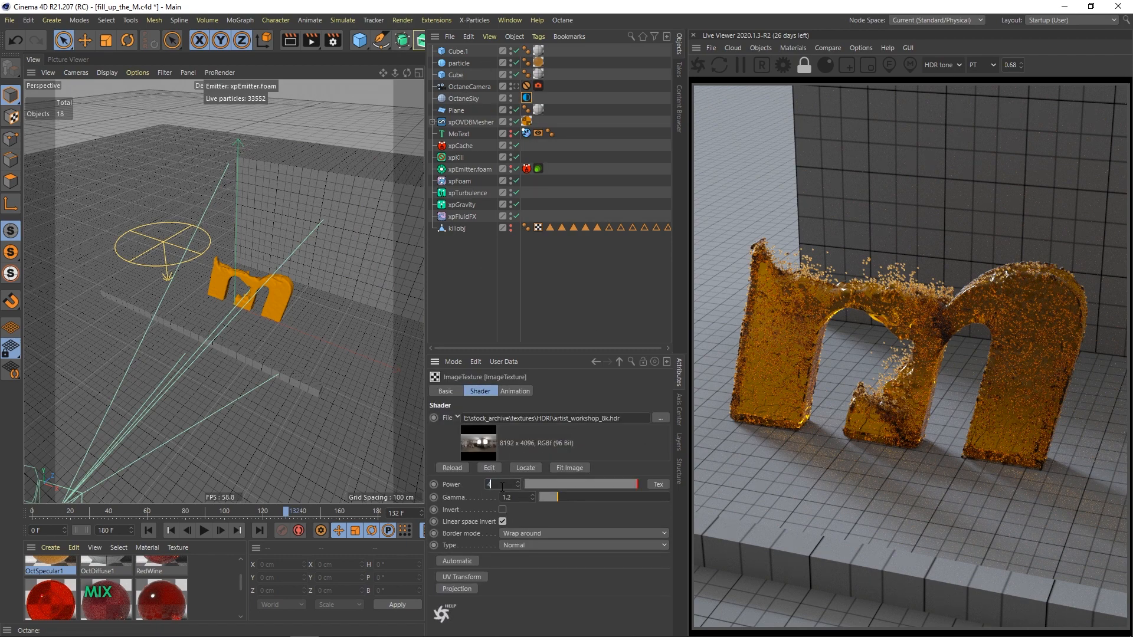
type(".")
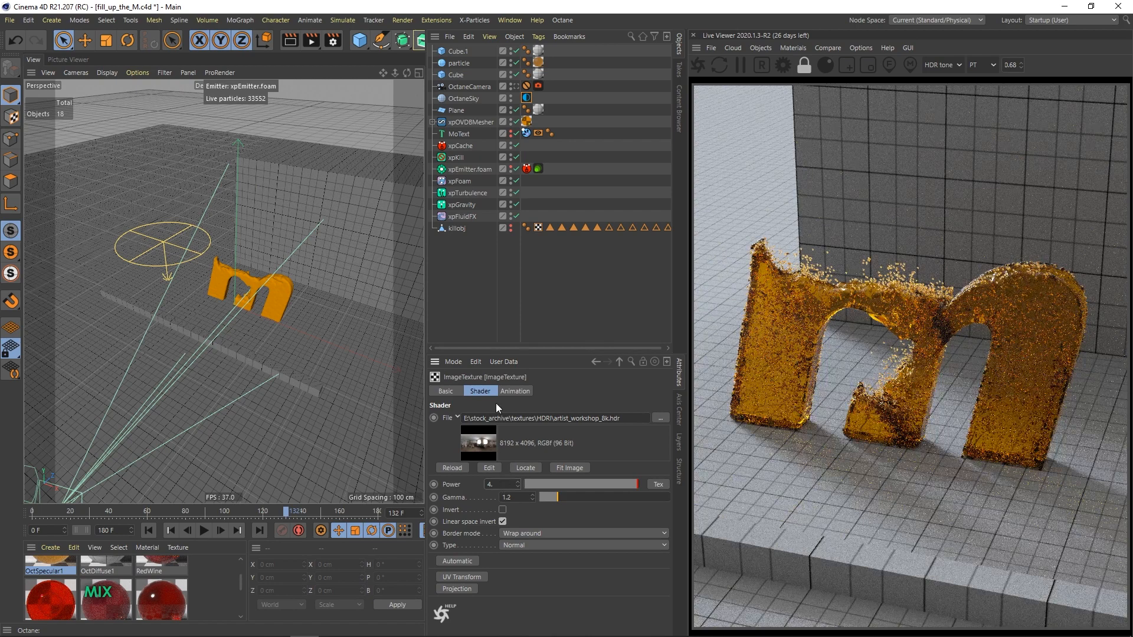
Step: Open the OctaneCamera's Octane tag settings and look through that camera in the viewport
left_click(464, 87)
left_click(538, 86)
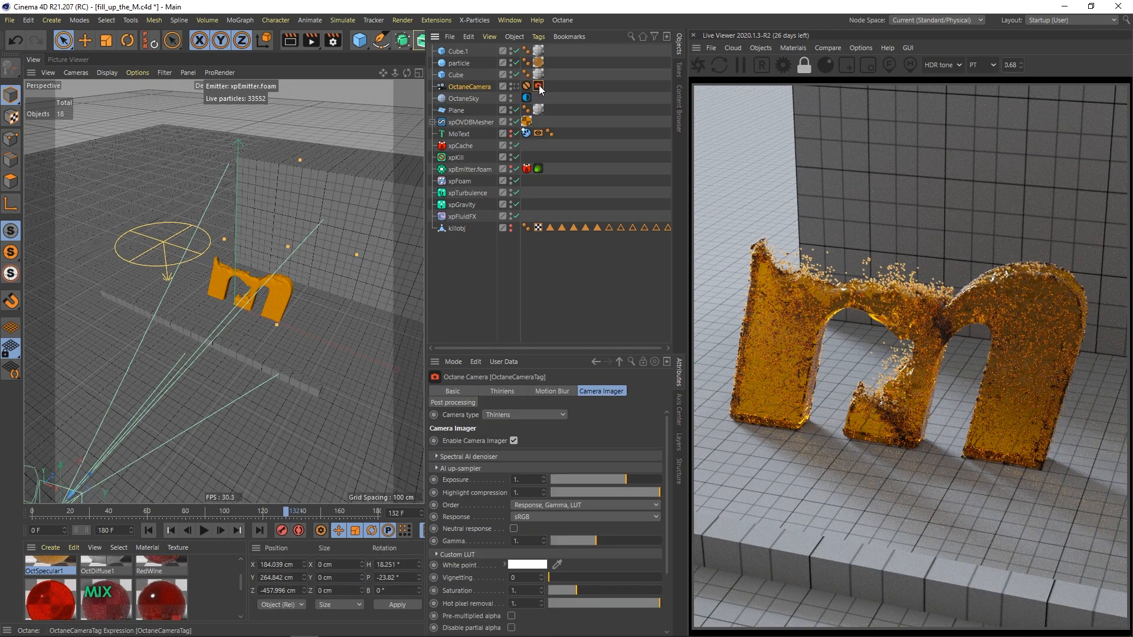
left_click(842, 49)
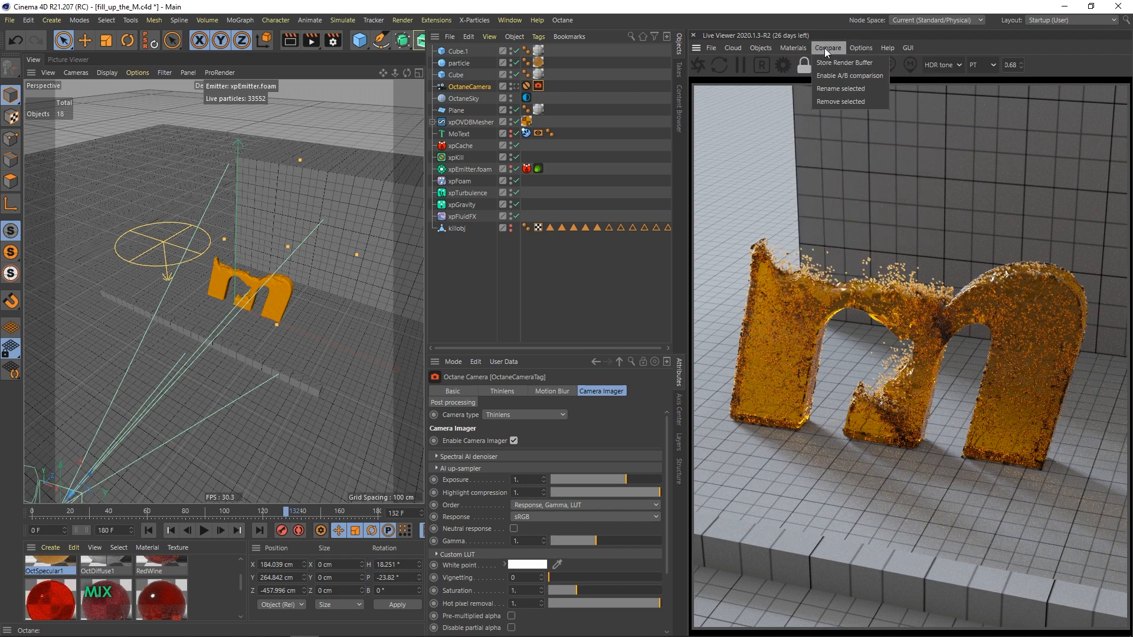
left_click(853, 62)
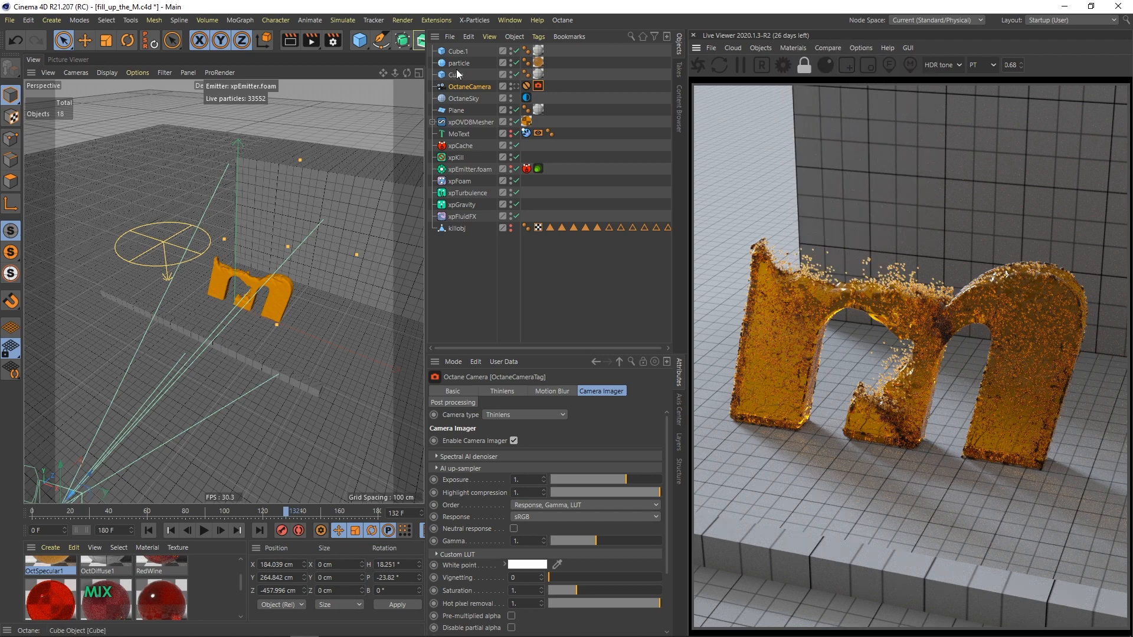
left_click(536, 86)
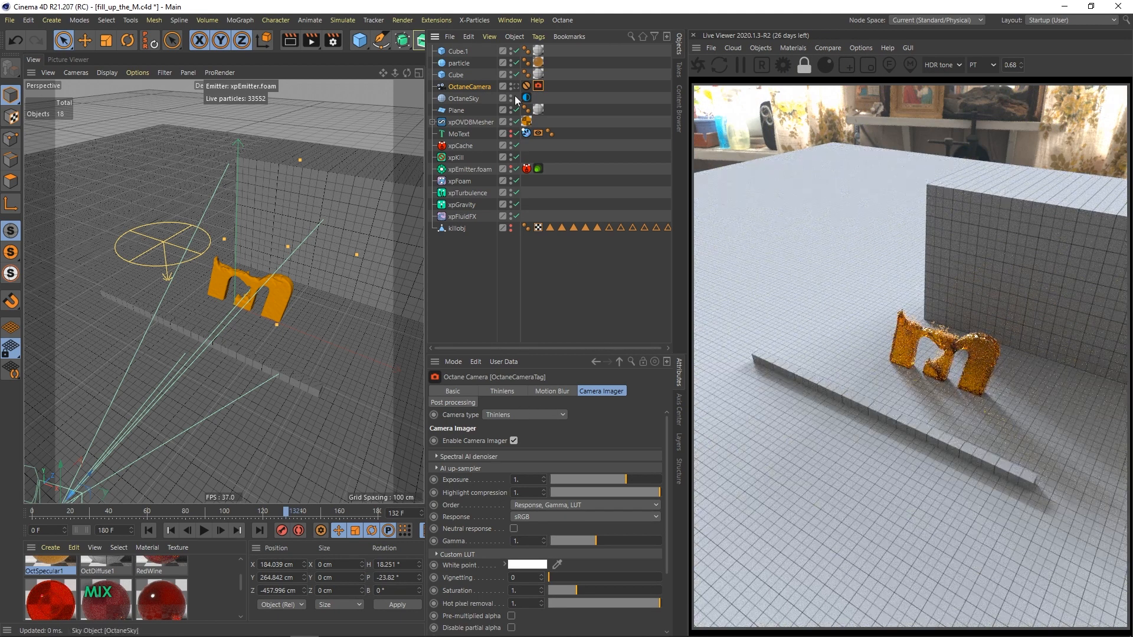
left_click(514, 87)
left_click(472, 404)
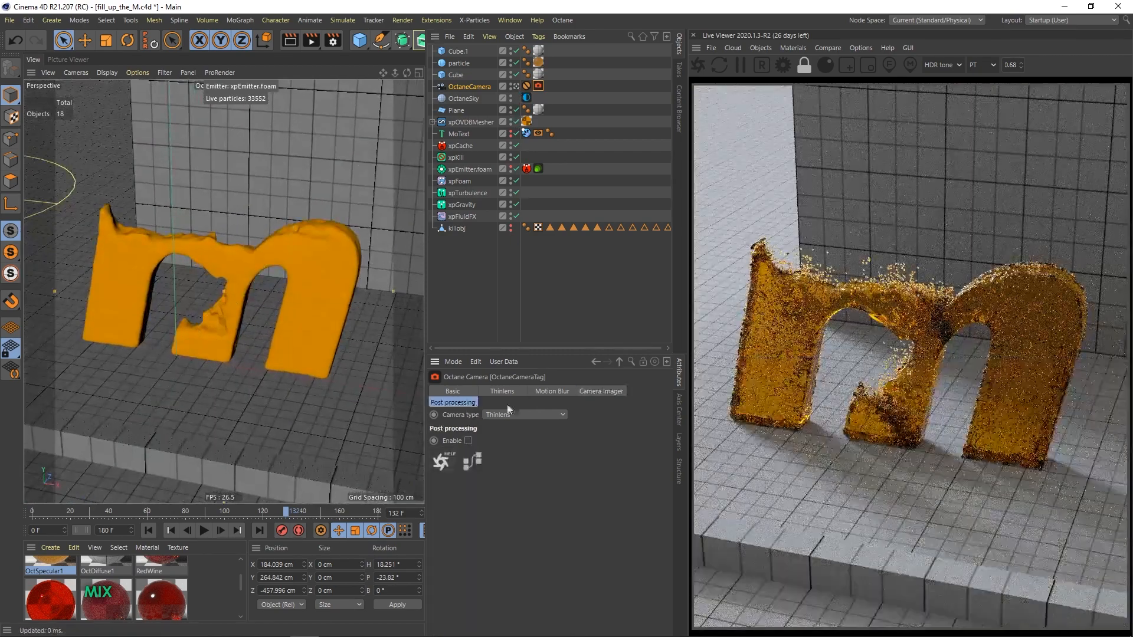
Step: Turn off auto focus in the camera tag's Thinlens depth of field settings and set the aperture to 10 cm
left_click(505, 391)
left_click(438, 565)
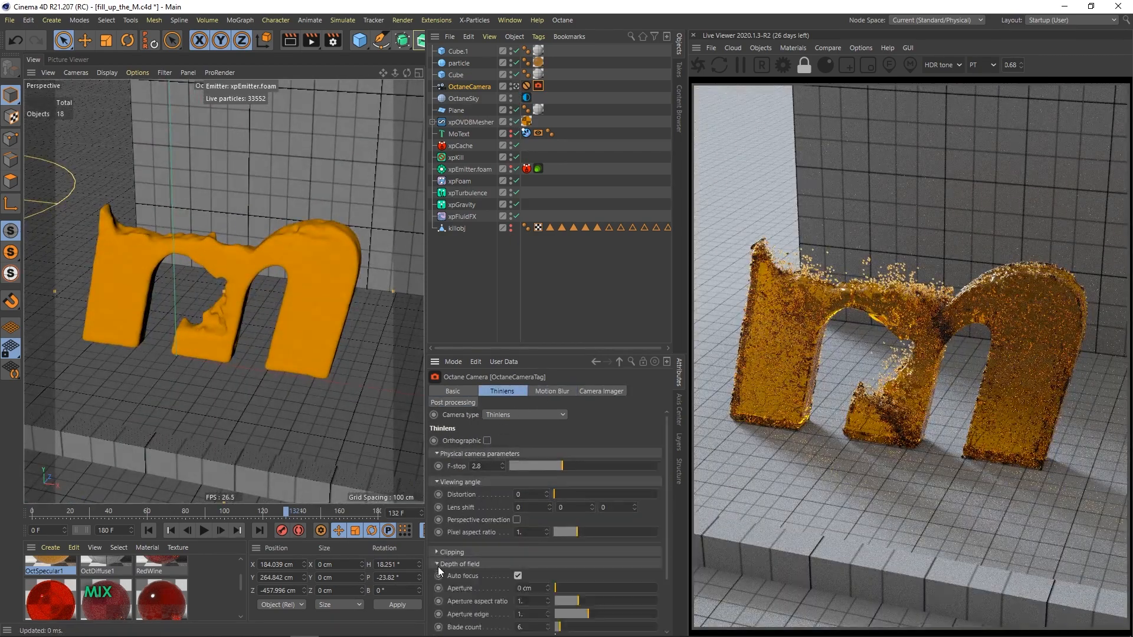
left_click_drag(667, 533, 672, 588)
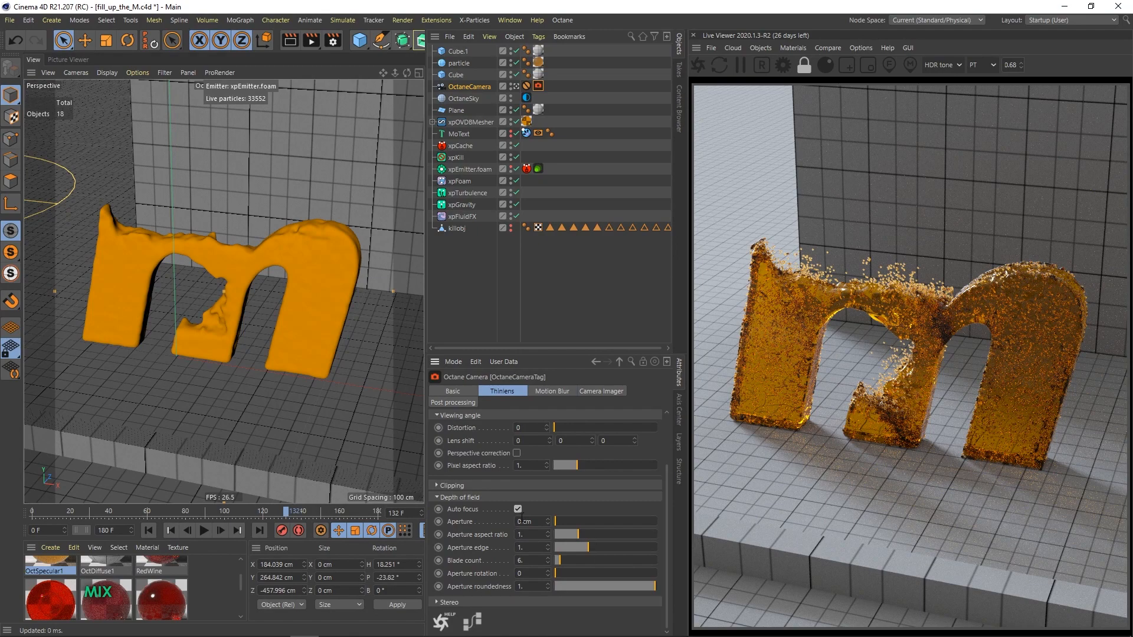
left_click(518, 509)
left_click(525, 522)
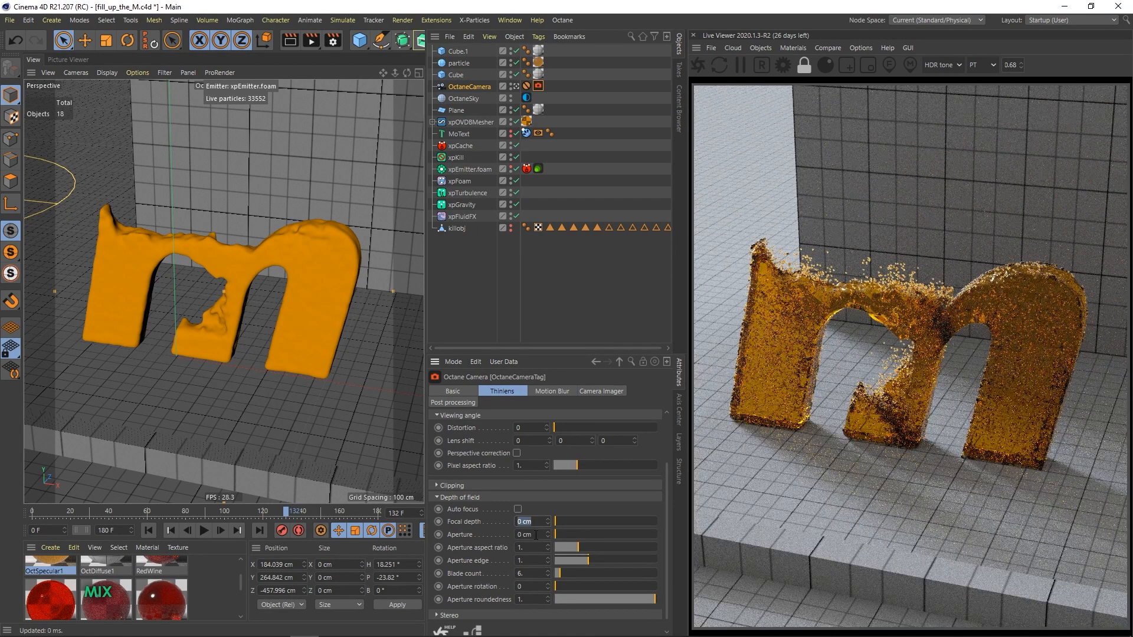
left_click(529, 535)
type("10")
key("Return")
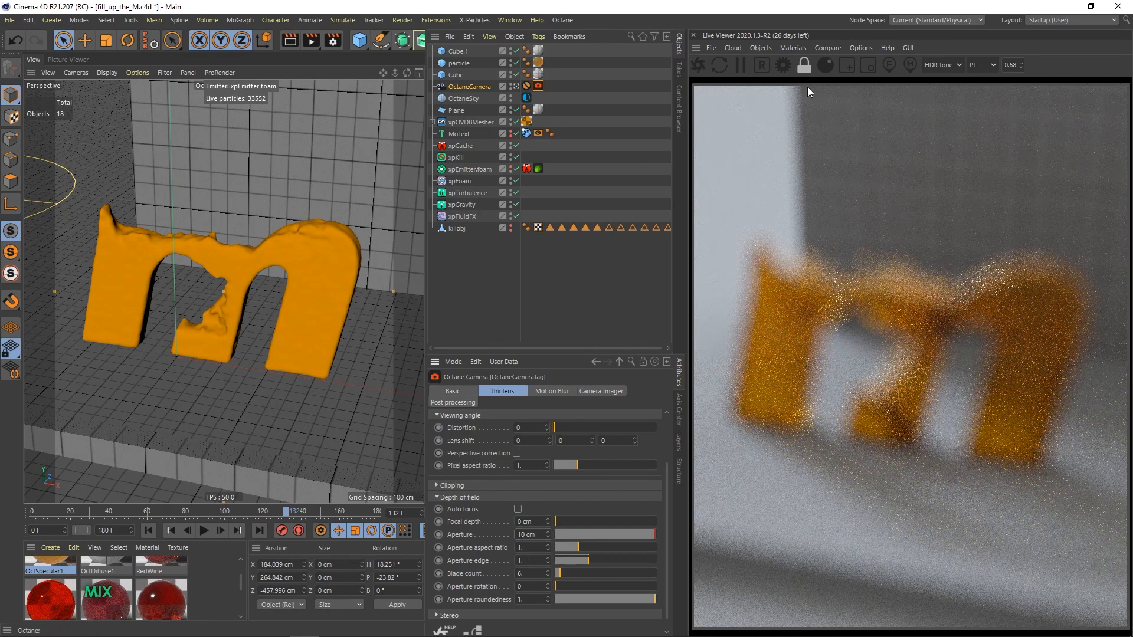
Step: Set the camera's focal depth by picking a focus point on the letter's left leg in the render
left_click(888, 65)
left_click(911, 323)
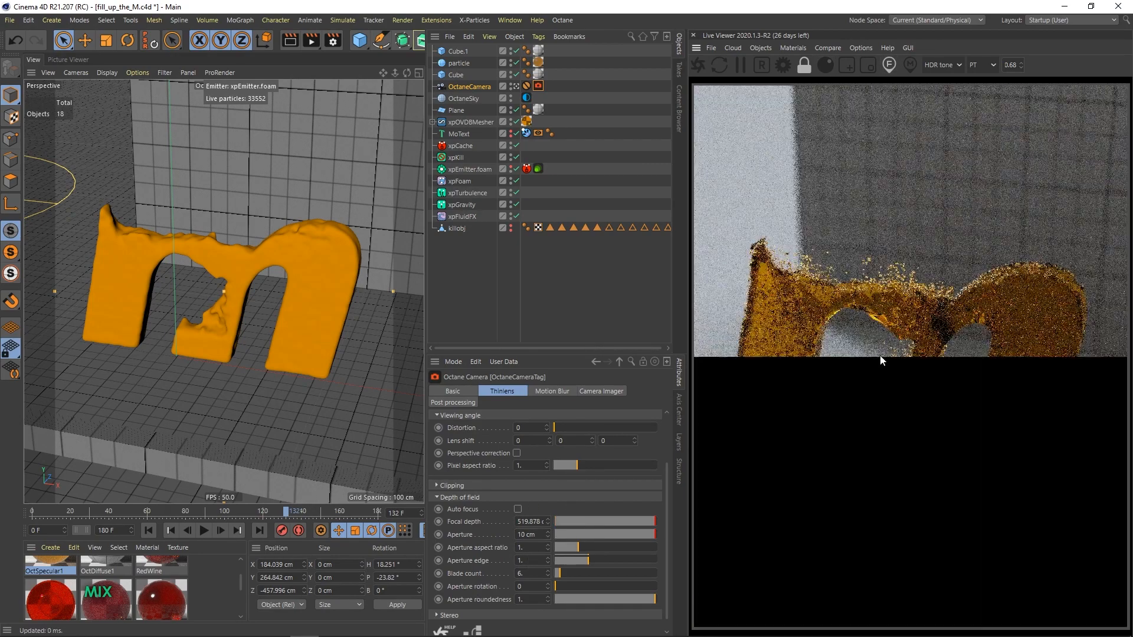
left_click(793, 403)
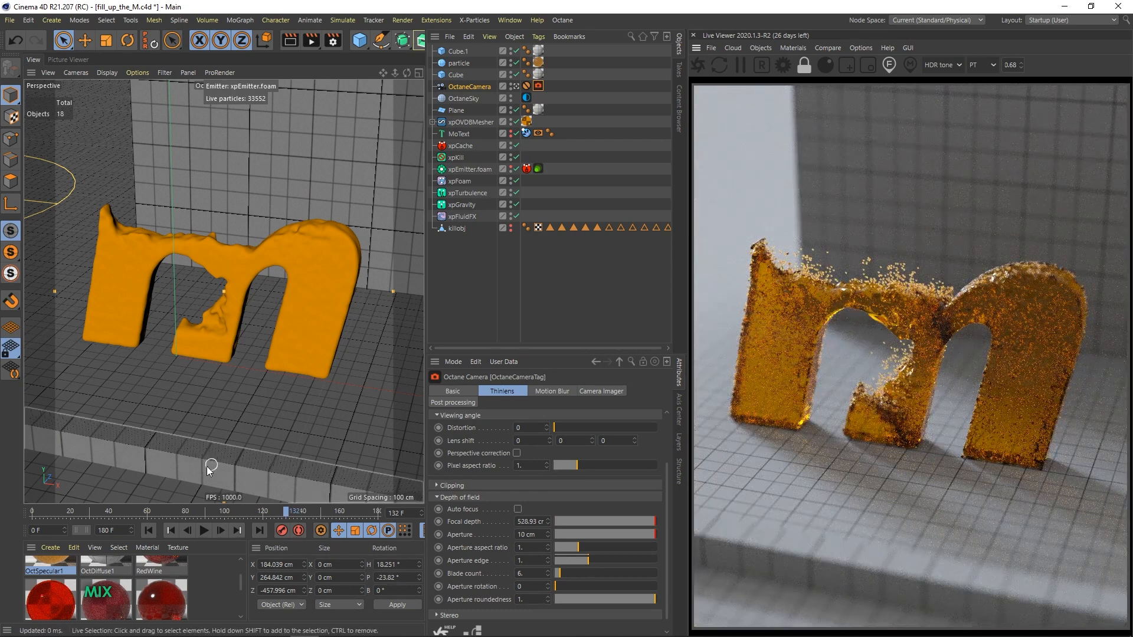
Step: Set the camera's aperture to 5 cm, deselect it, and move the timeline to frame 164
double_click(528, 536)
type("5")
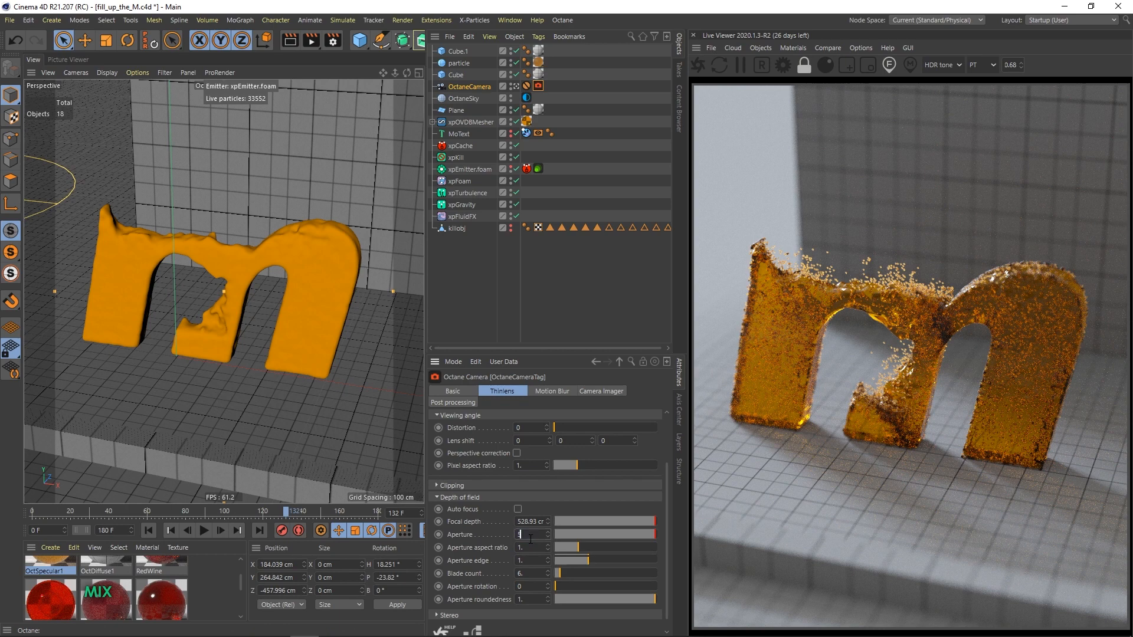
key("Return")
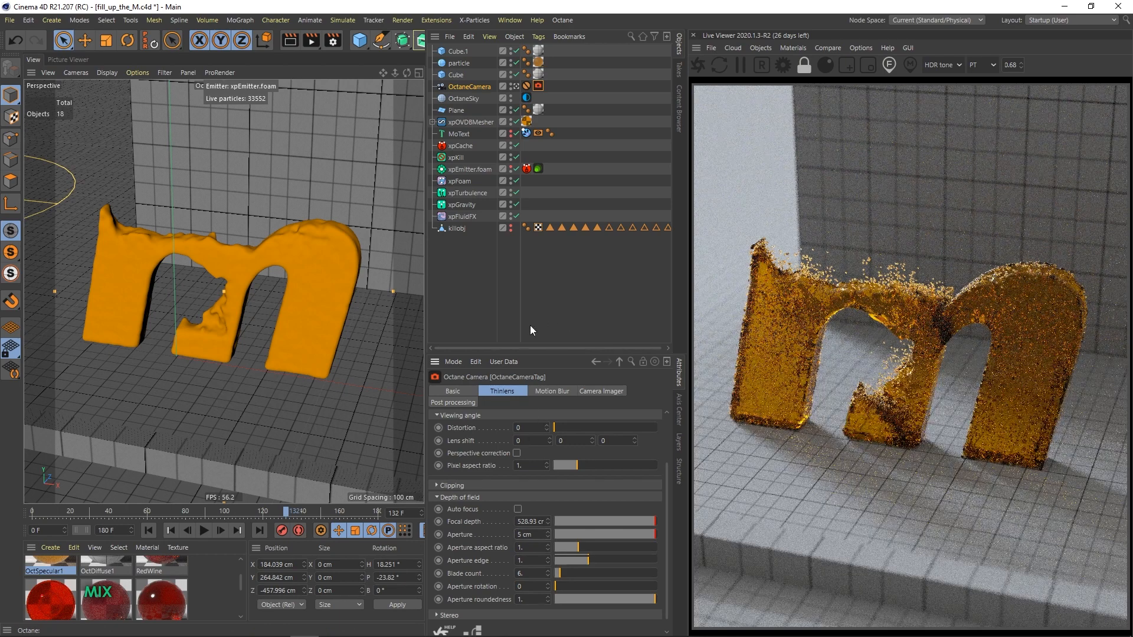
left_click(530, 326)
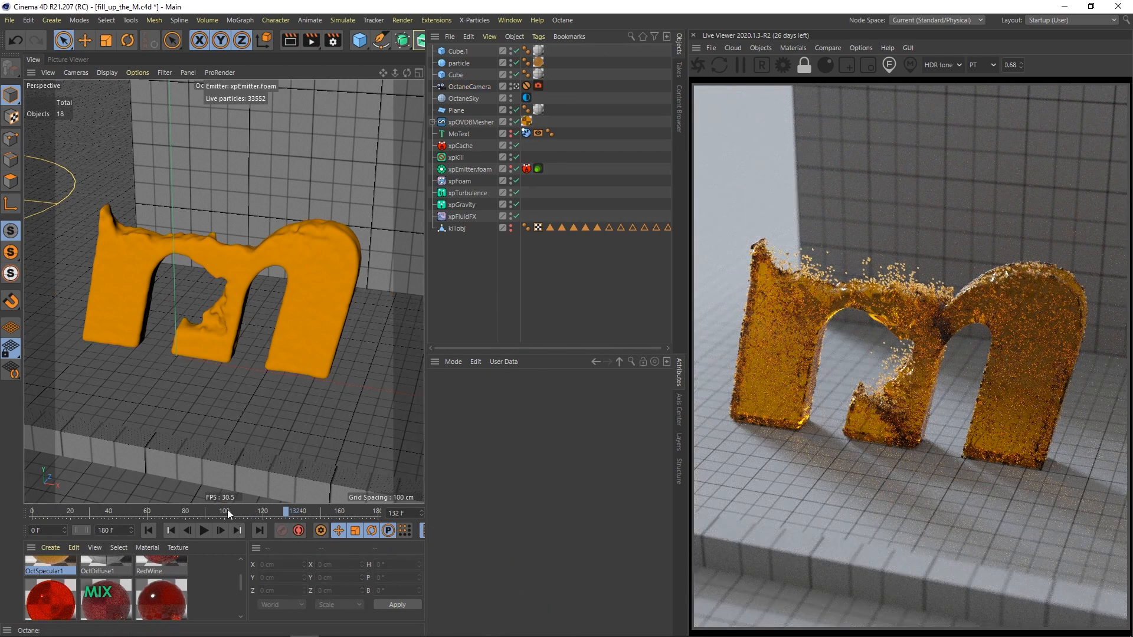
mouse_move(171, 511)
left_mouse_down()
mouse_move(347, 510)
mouse_move(169, 512)
left_mouse_up()
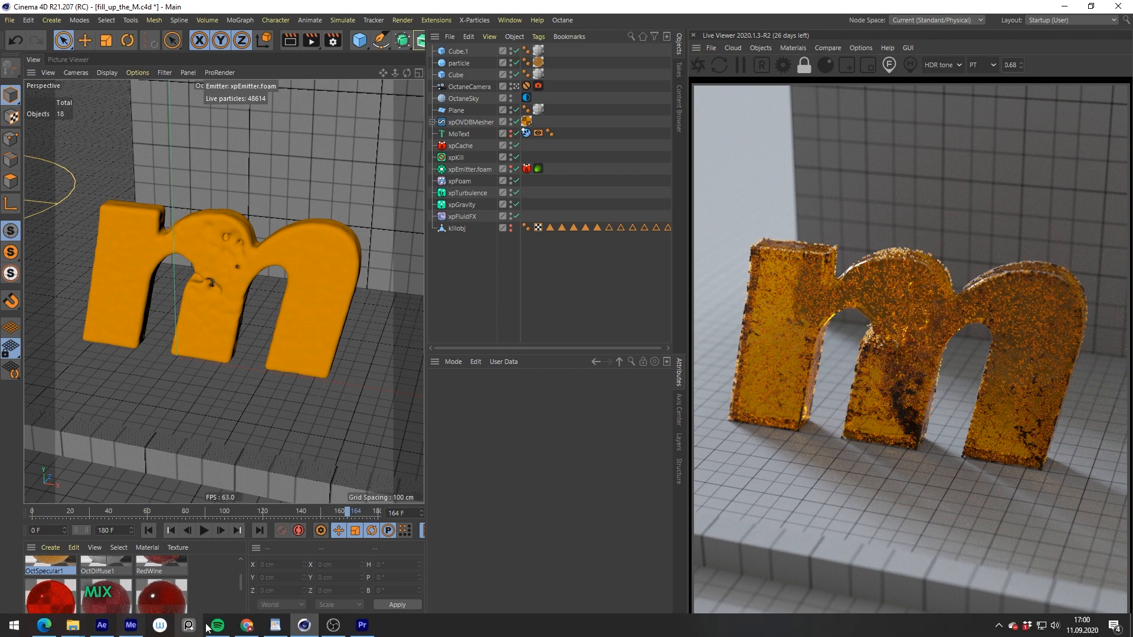
Step: Switch to Chrome to examine the wireframe outline around the letter in the Instagram reference video, and return to Cinema 4D
left_click(247, 627)
left_click(452, 355)
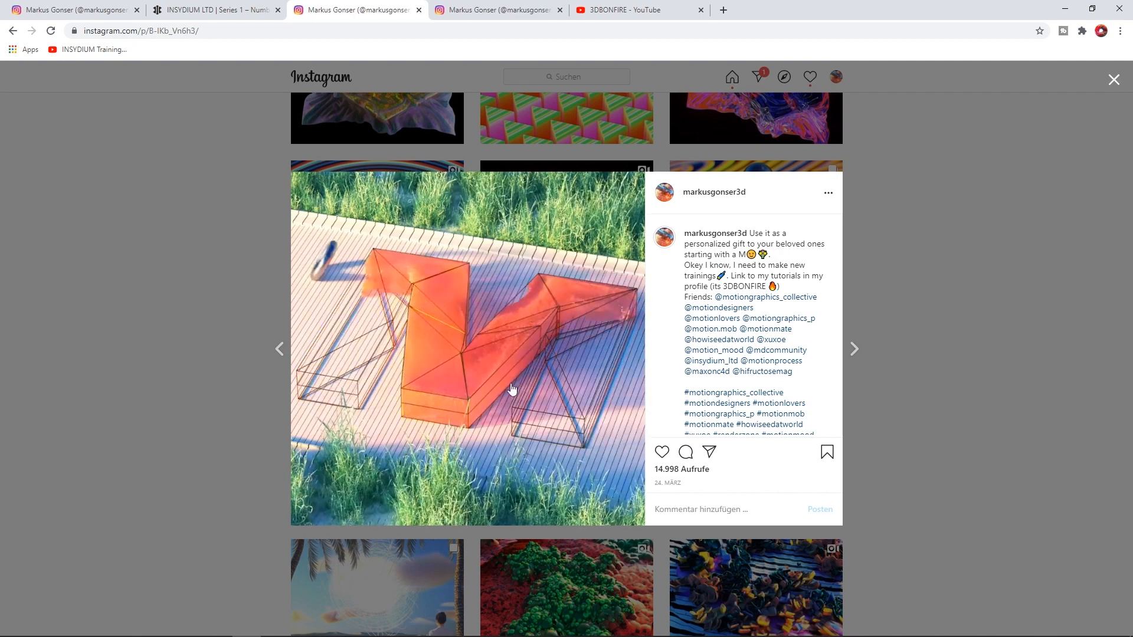
left_click(551, 338)
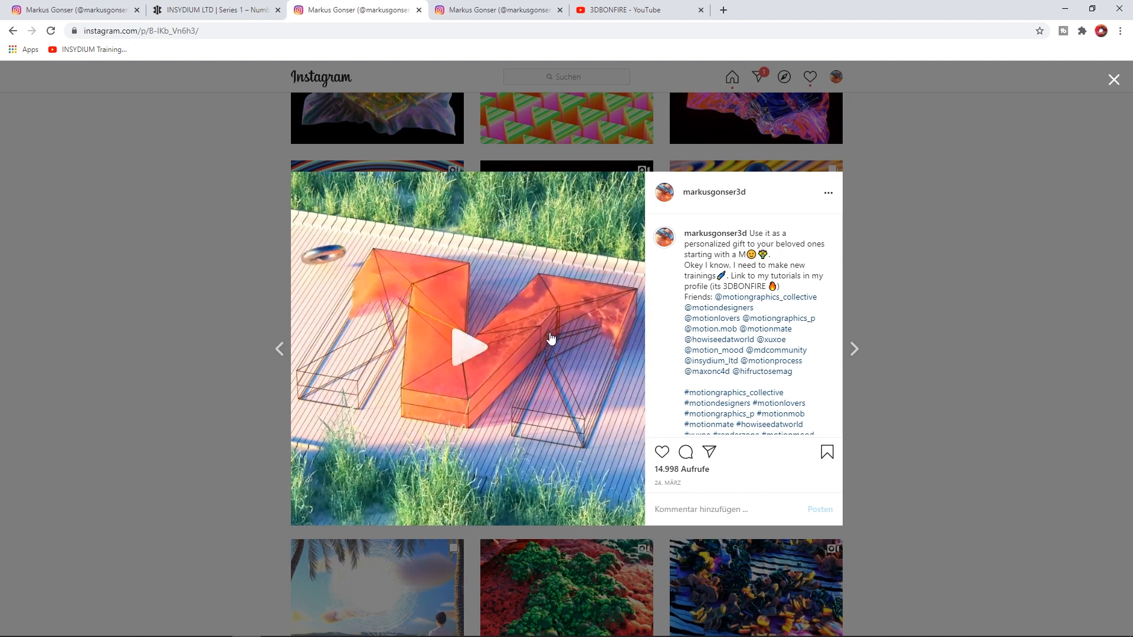
left_click(1065, 9)
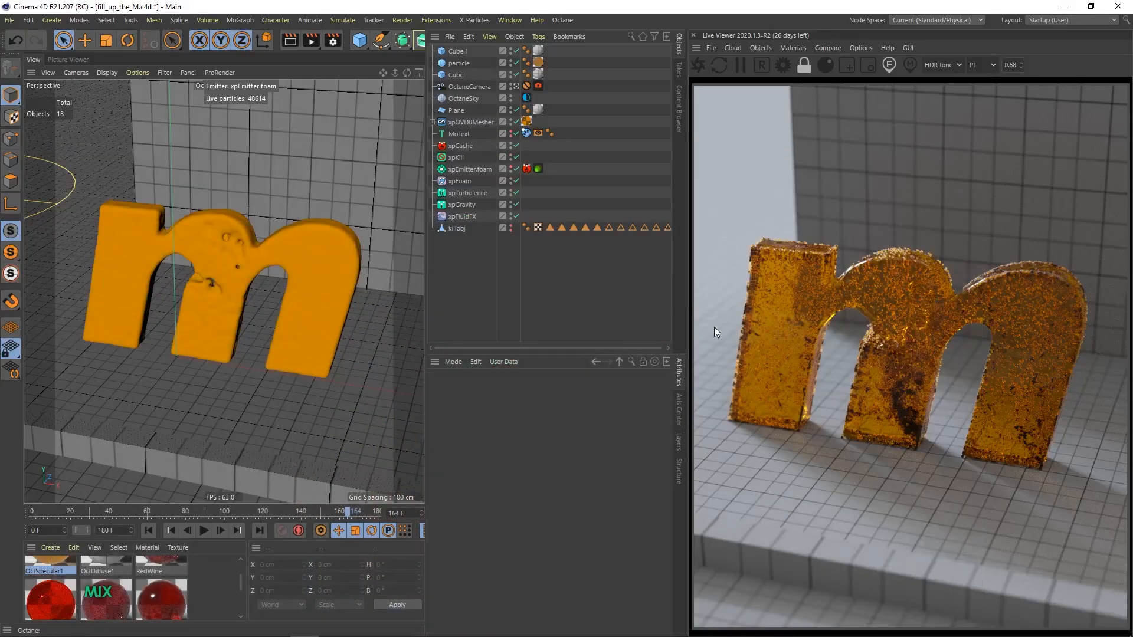
Step: Duplicate the MoText letter, delete the copy's X-Particles collider and display tags, and keep the copy selected
left_click(326, 256)
left_click(471, 285)
left_click_drag(461, 204, 490, 239, "ctrl")
left_click(525, 239)
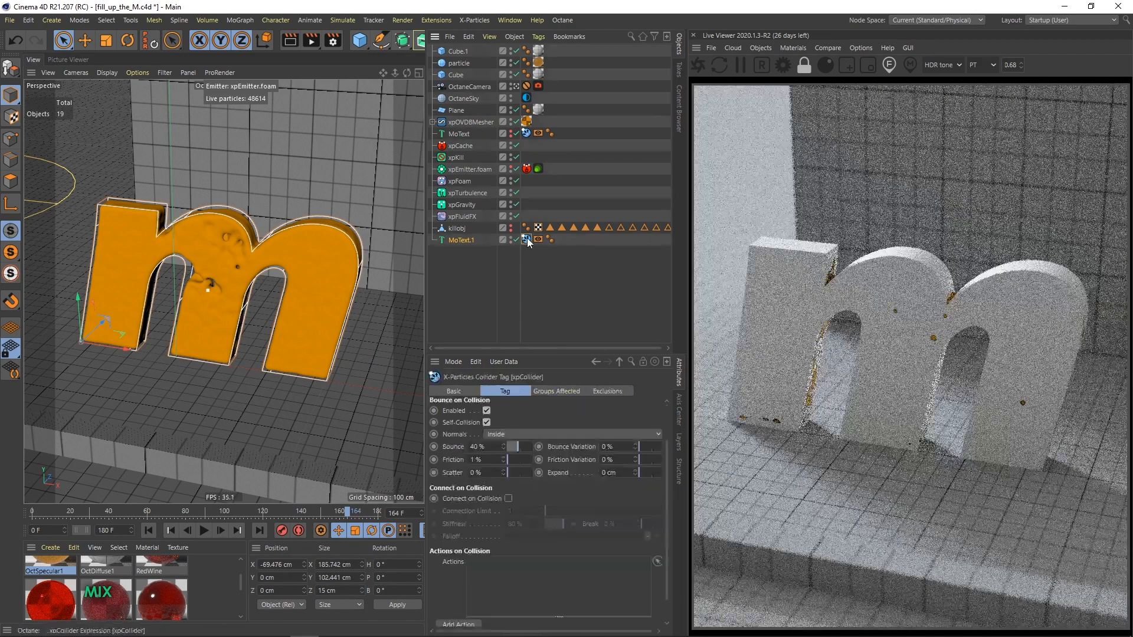
key("Delete")
left_click(464, 239)
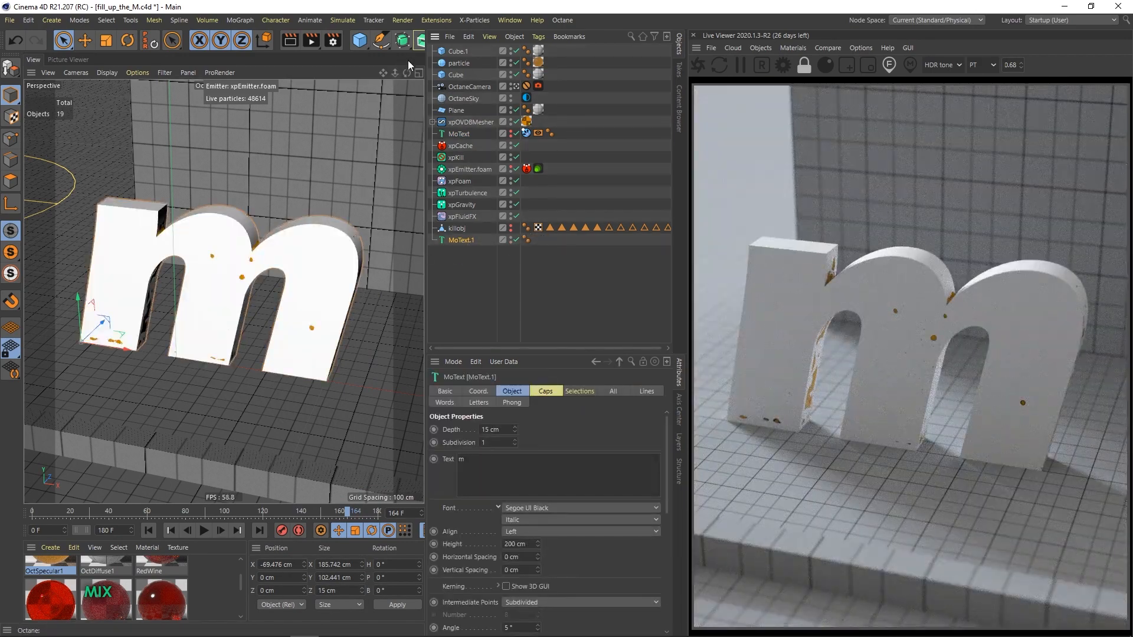
Step: Add an Atom Array and make the duplicated MoText its child
left_click_drag(425, 56, 569, 56)
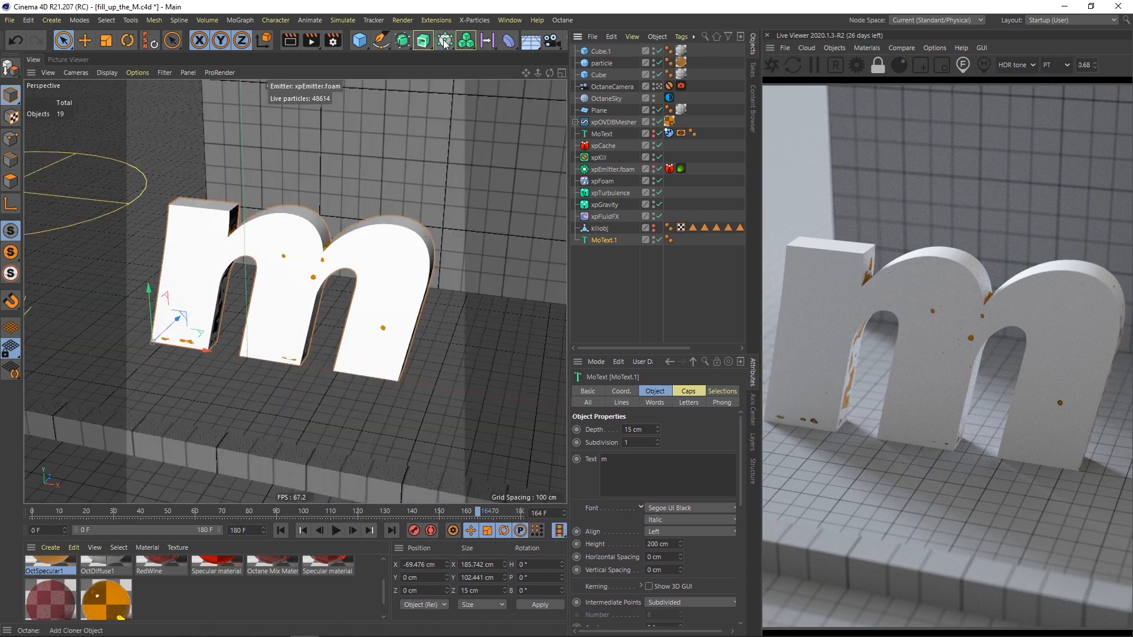
left_click(406, 47)
left_click(534, 80)
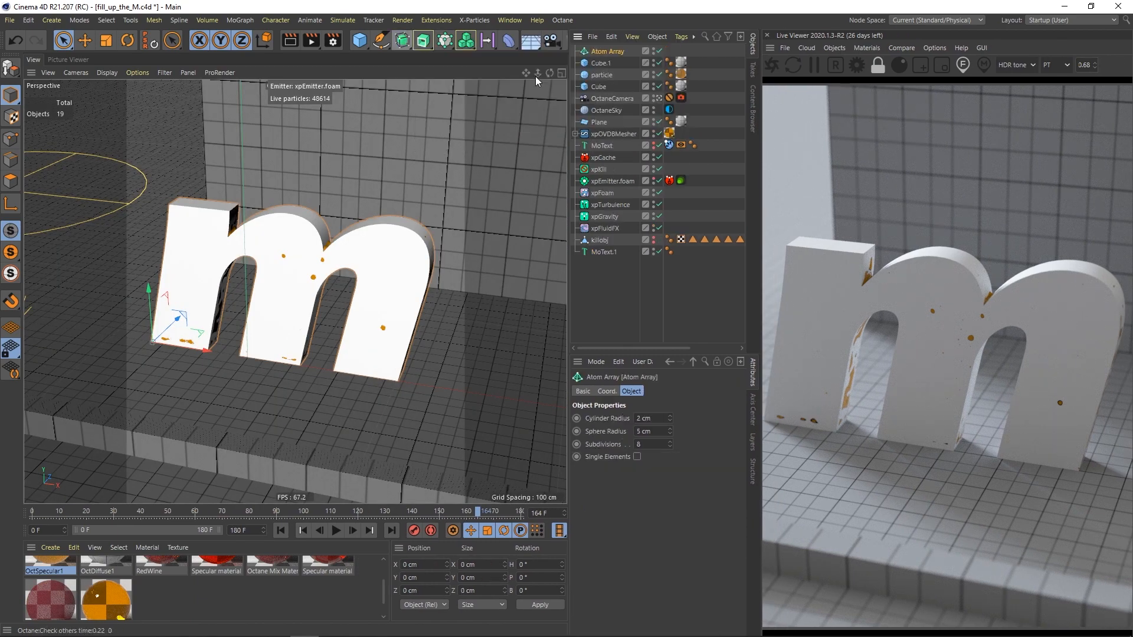
left_click_drag(602, 246, 612, 239)
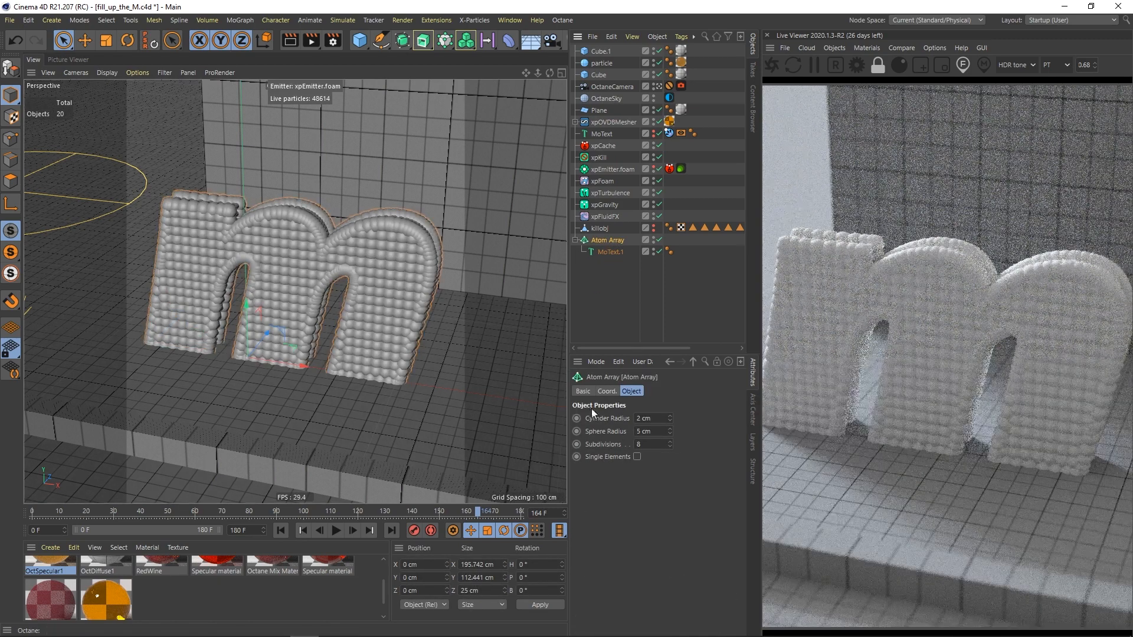
Step: Set the caps type of the MoText inside the Atom Array to N-gon
left_click(607, 252)
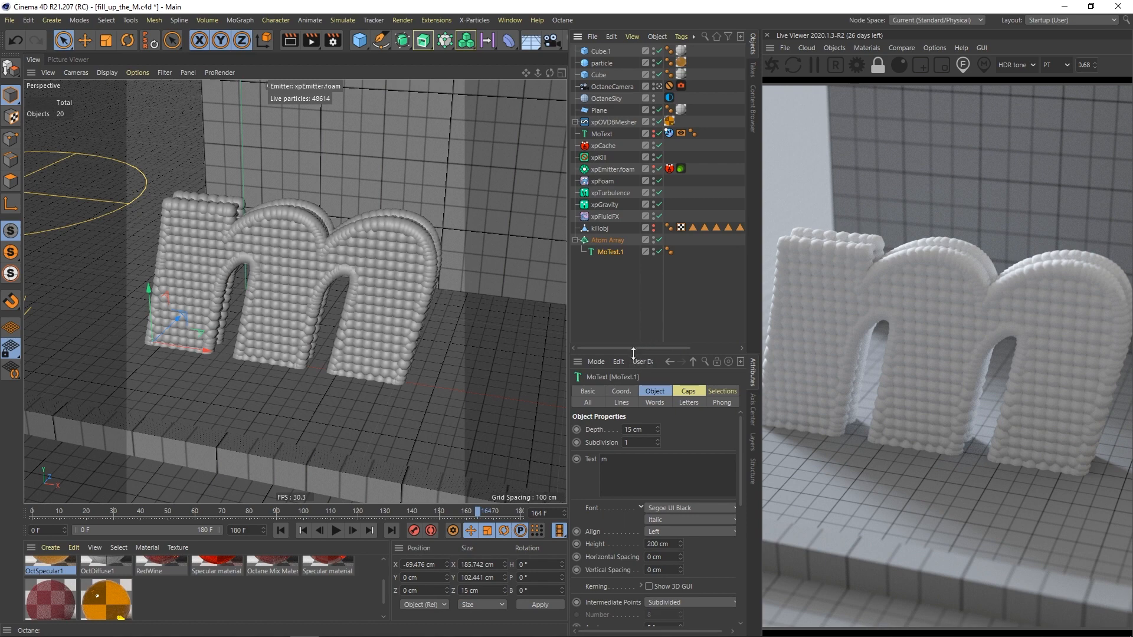
left_click_drag(634, 352, 629, 275)
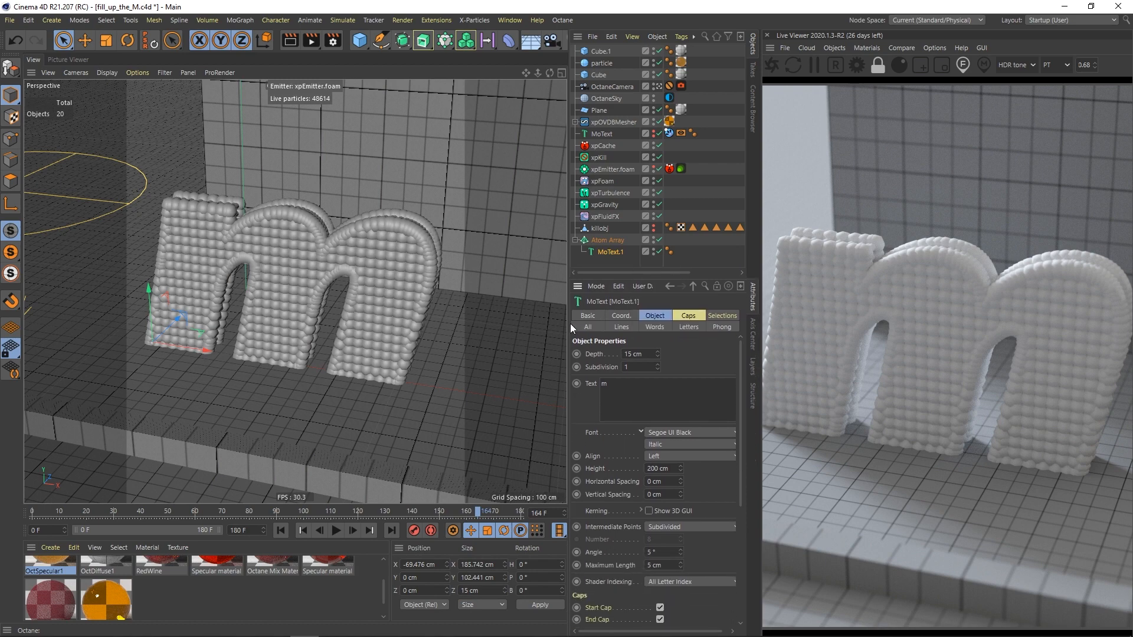
left_click_drag(567, 325, 467, 324)
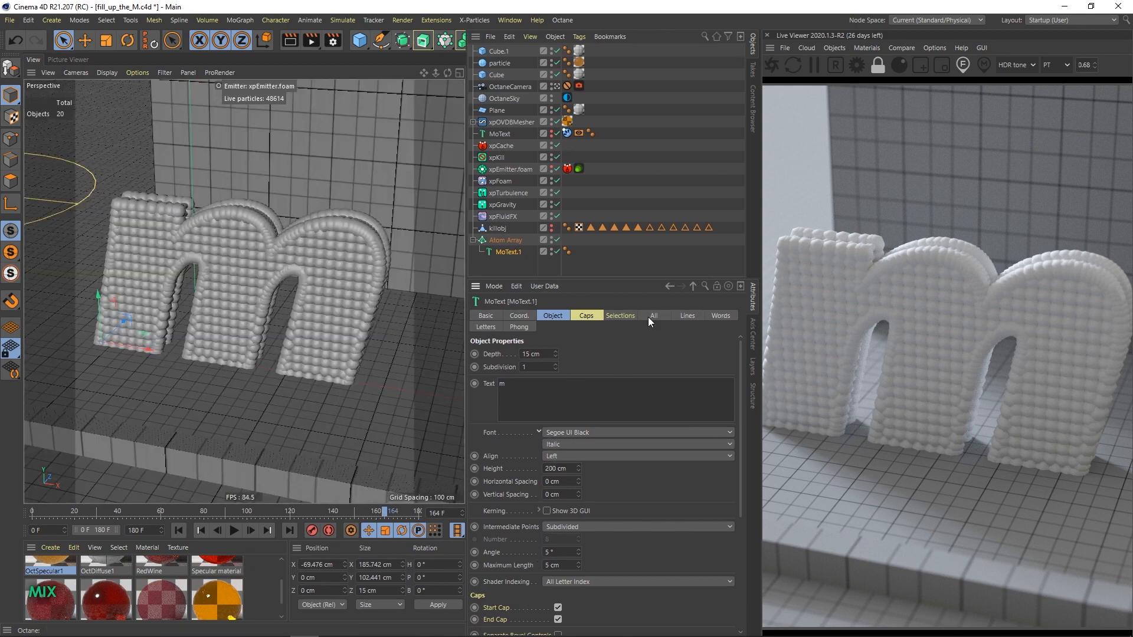
left_click(584, 316)
left_click(576, 527)
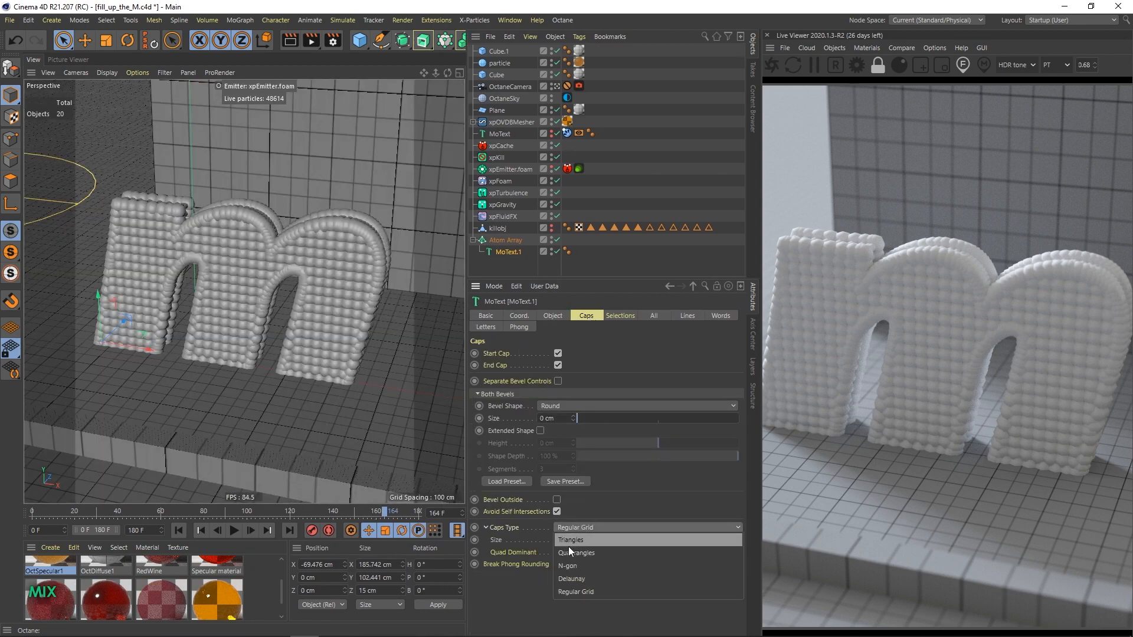
left_click(569, 564)
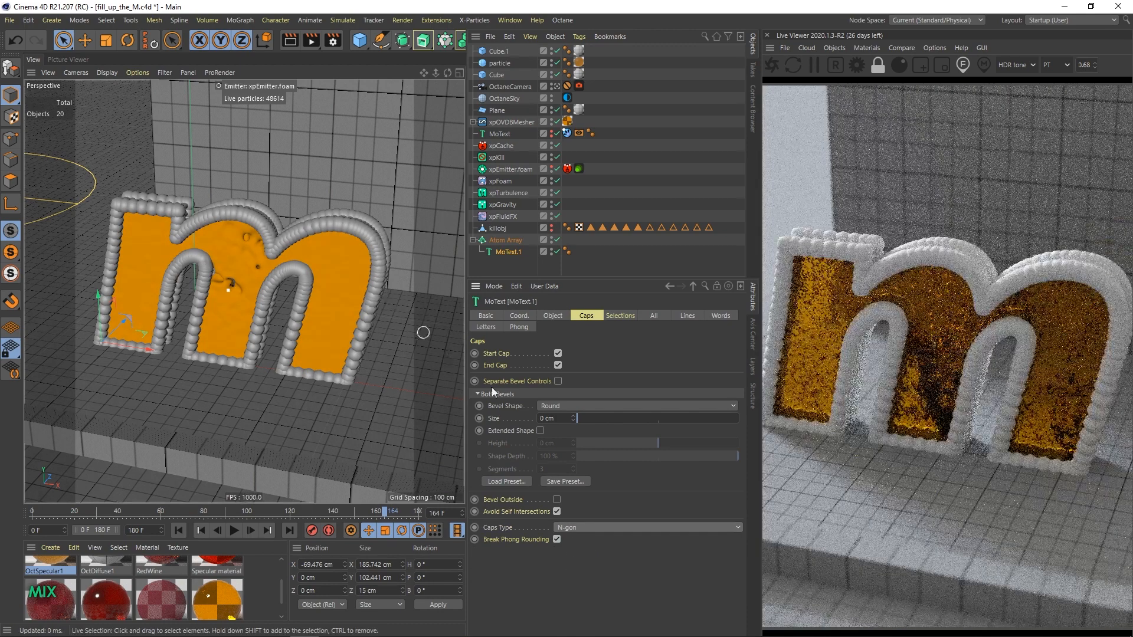
Step: Set the duplicated MoText's intermediate points to Adaptive
left_click(543, 314)
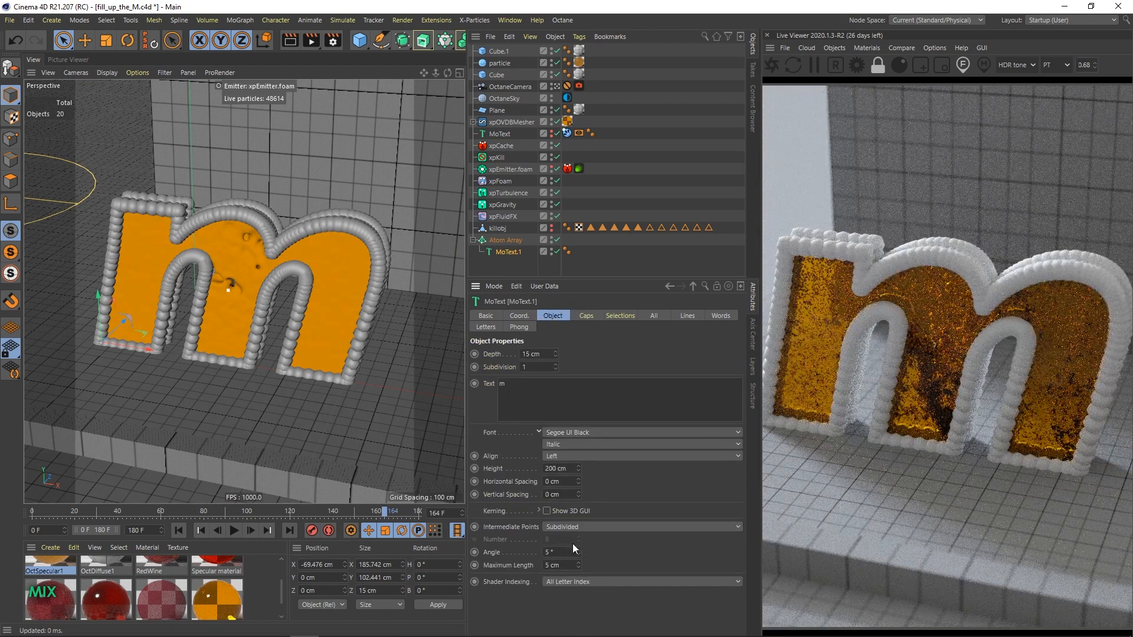
left_click(571, 527)
left_click(564, 580)
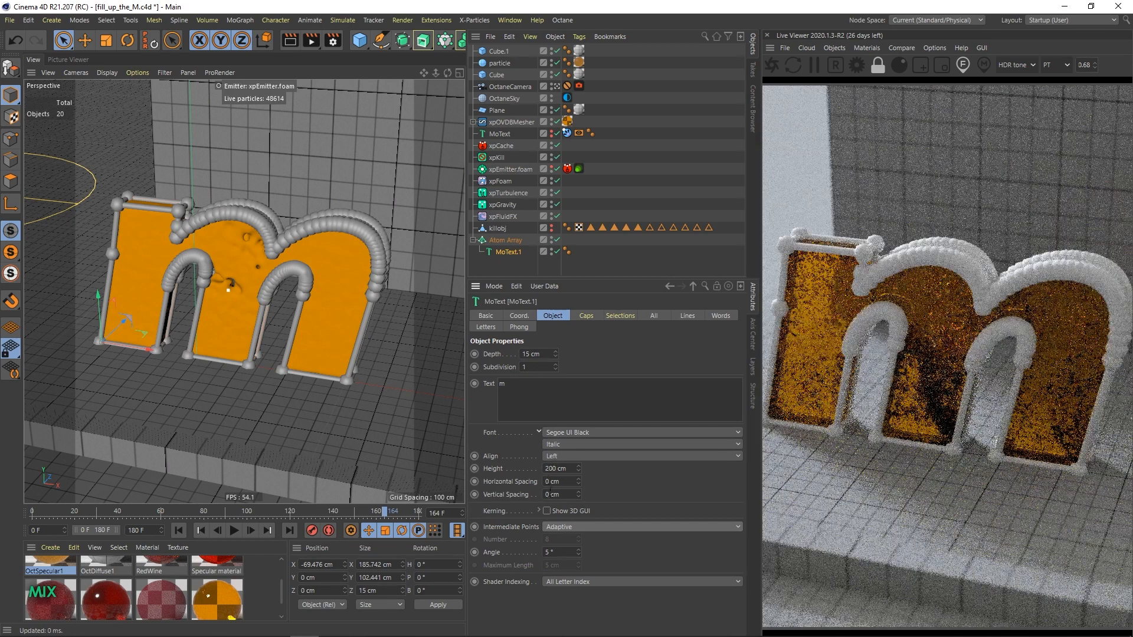
Step: Set the Atom Array's cylinder radius and sphere radius to 1 cm each
left_click(509, 241)
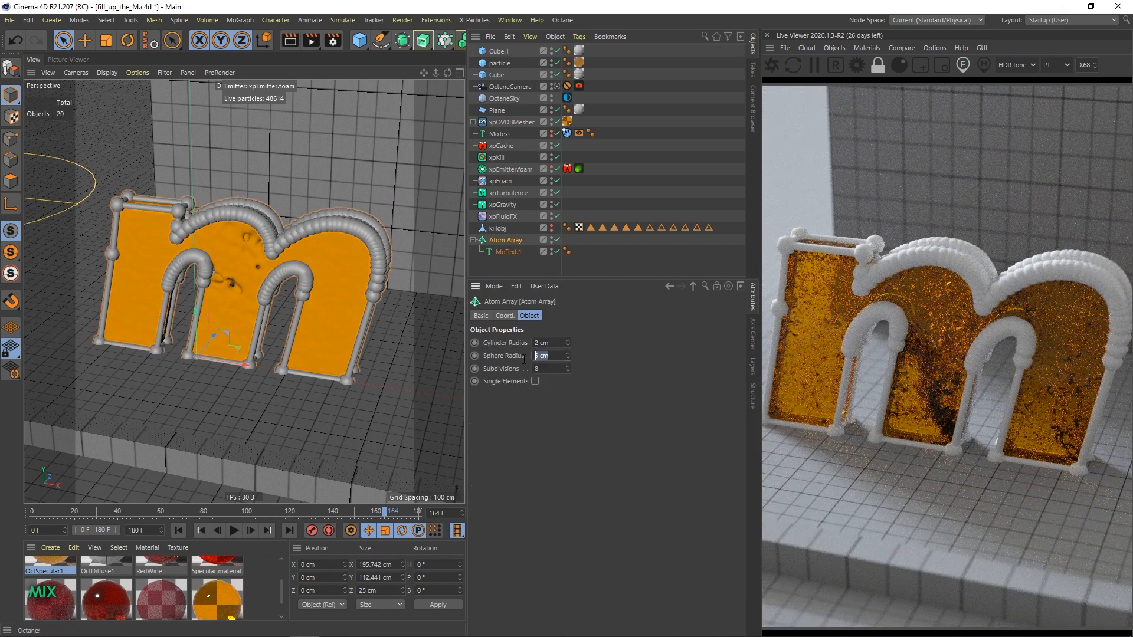
type("1")
key("Return")
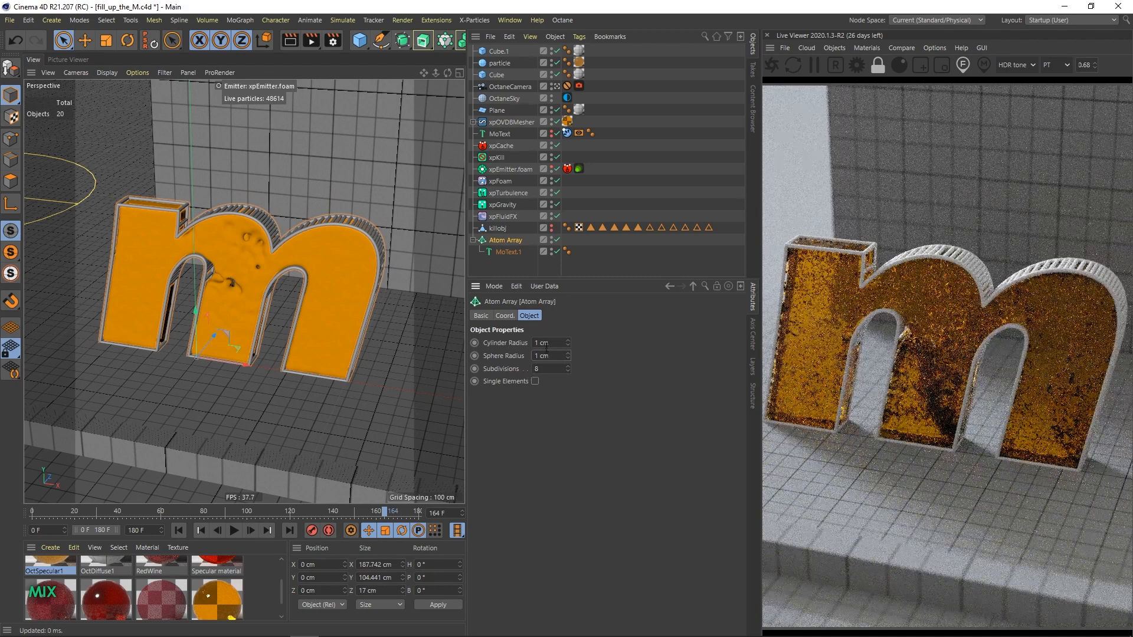
Step: Set the Atom Array's cylinder radius and sphere radius to 0.5 cm each
double_click(537, 343)
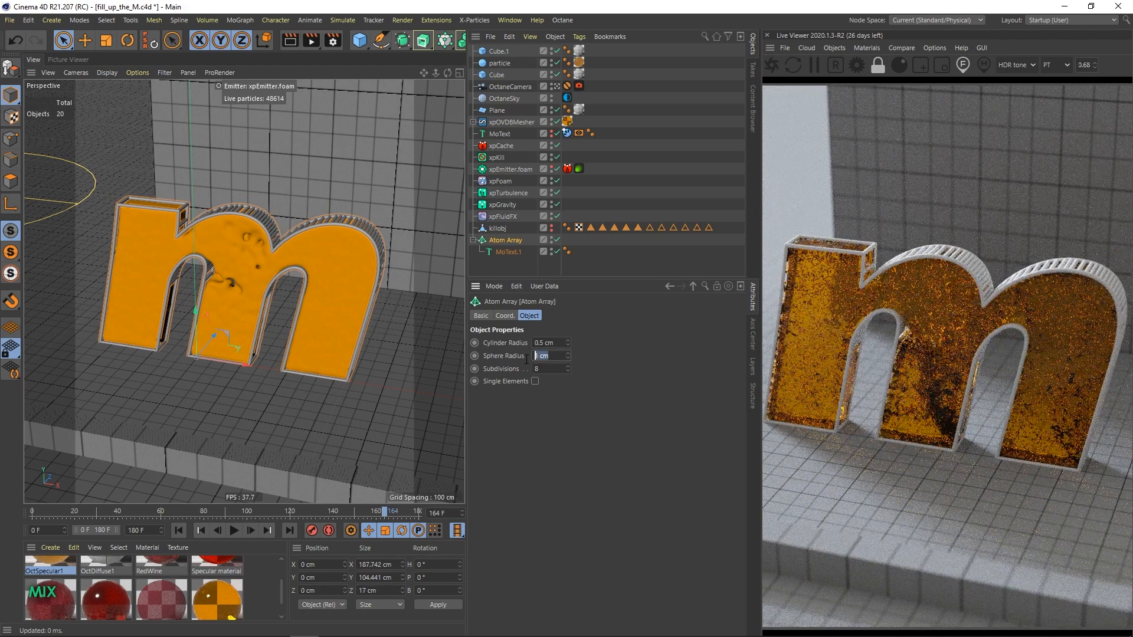
type("0.5")
key("Return")
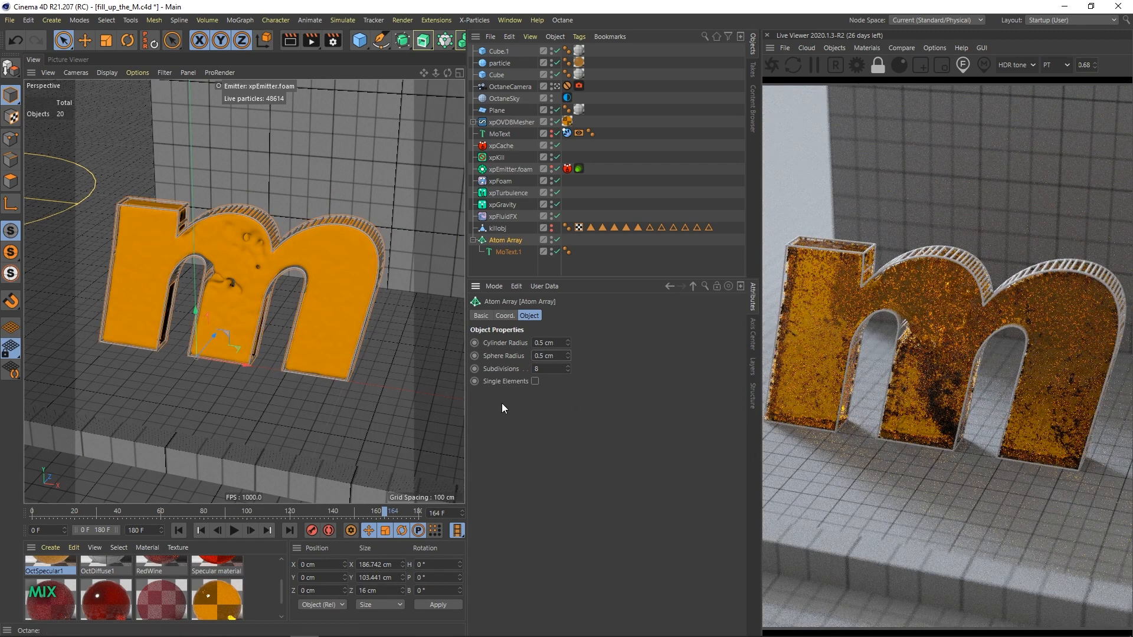
Step: Change the caps type of the MoText inside the Atom Array to Triangles
left_click(503, 250)
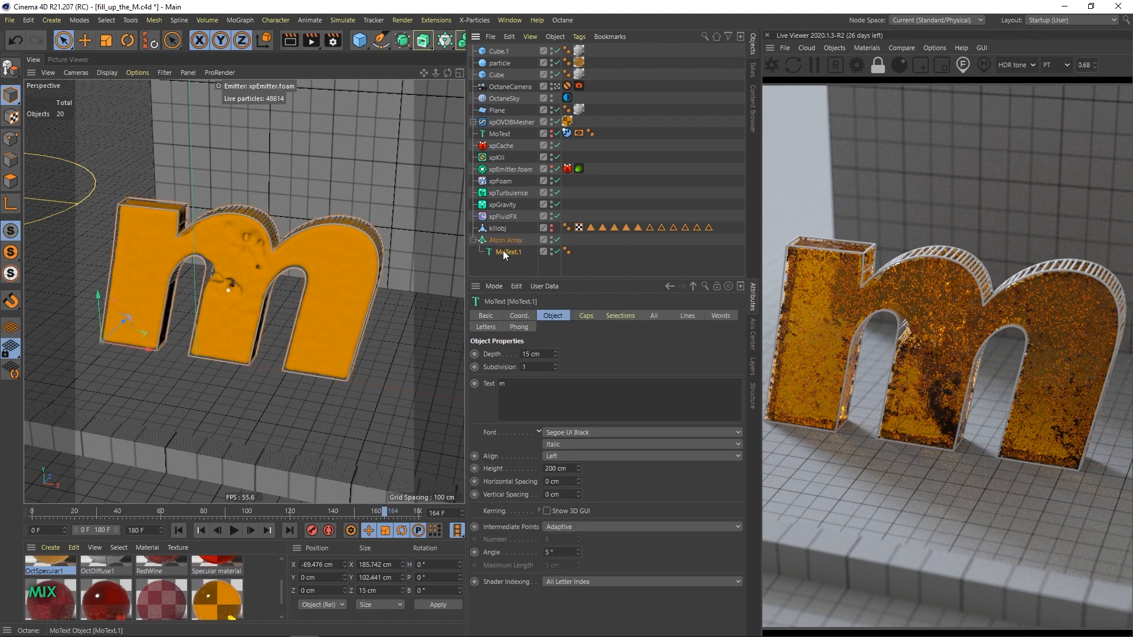
left_click(505, 240)
left_click(504, 251)
left_click(585, 315)
left_click(580, 527)
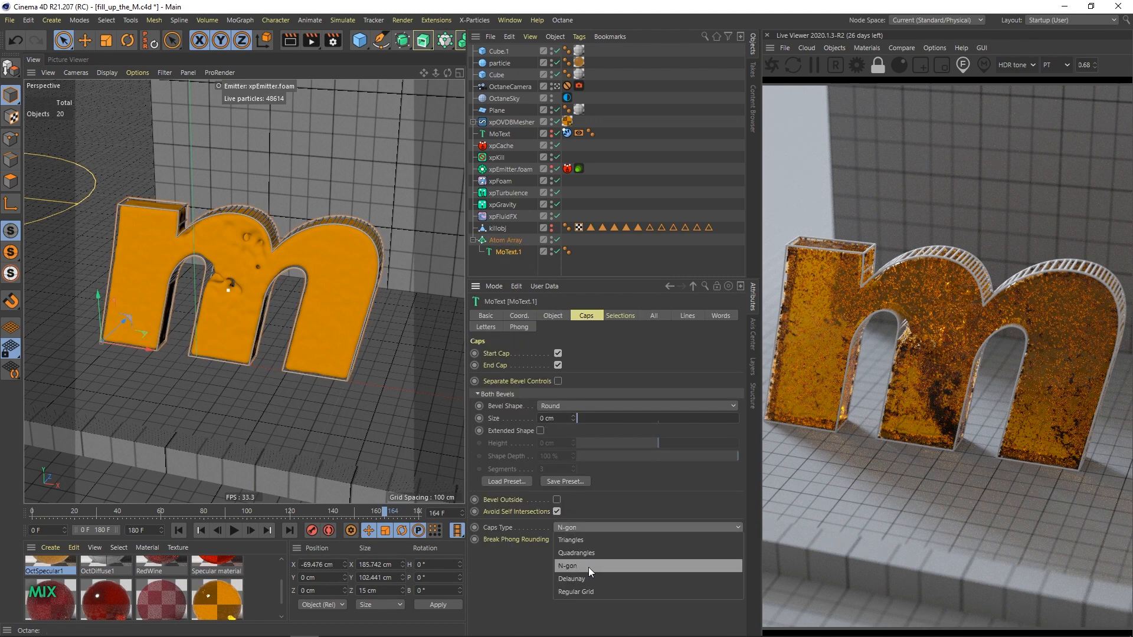
left_click(576, 540)
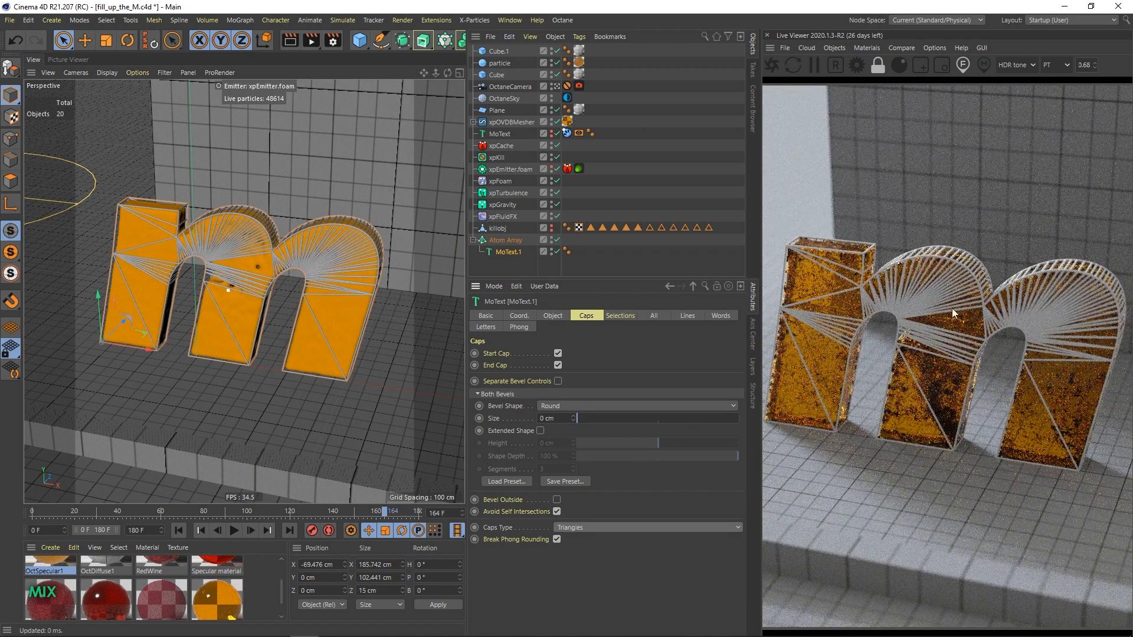
Step: Thin the Atom Array wireframe by setting its cylinder radius and sphere radius to 0.2 cm each
left_click(515, 240)
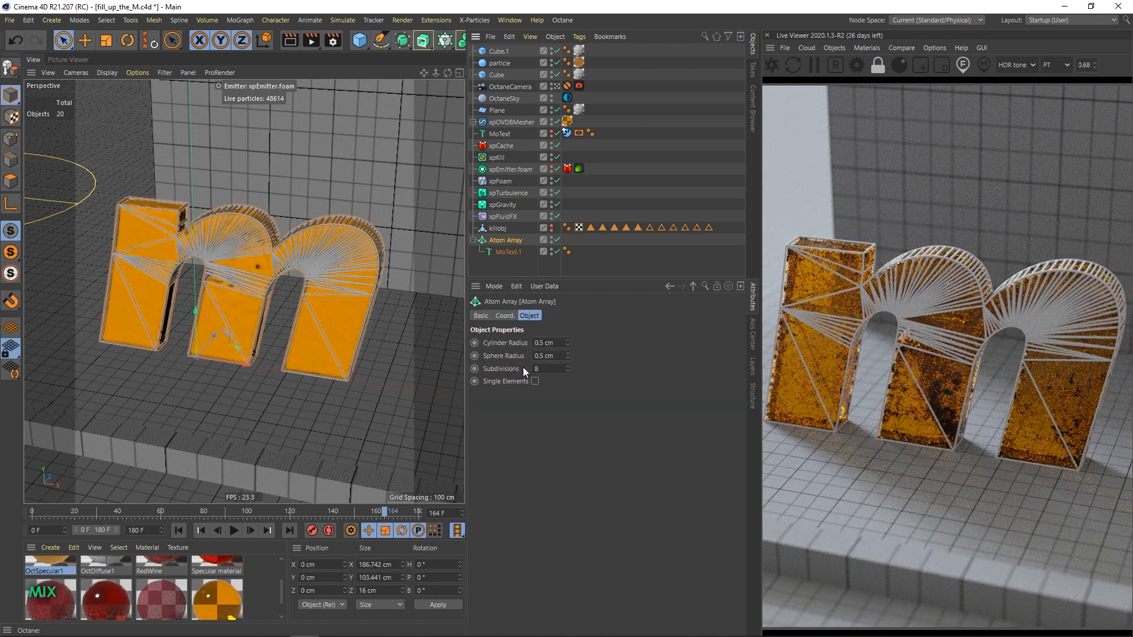
left_click(549, 344)
type("0.3")
key("Return")
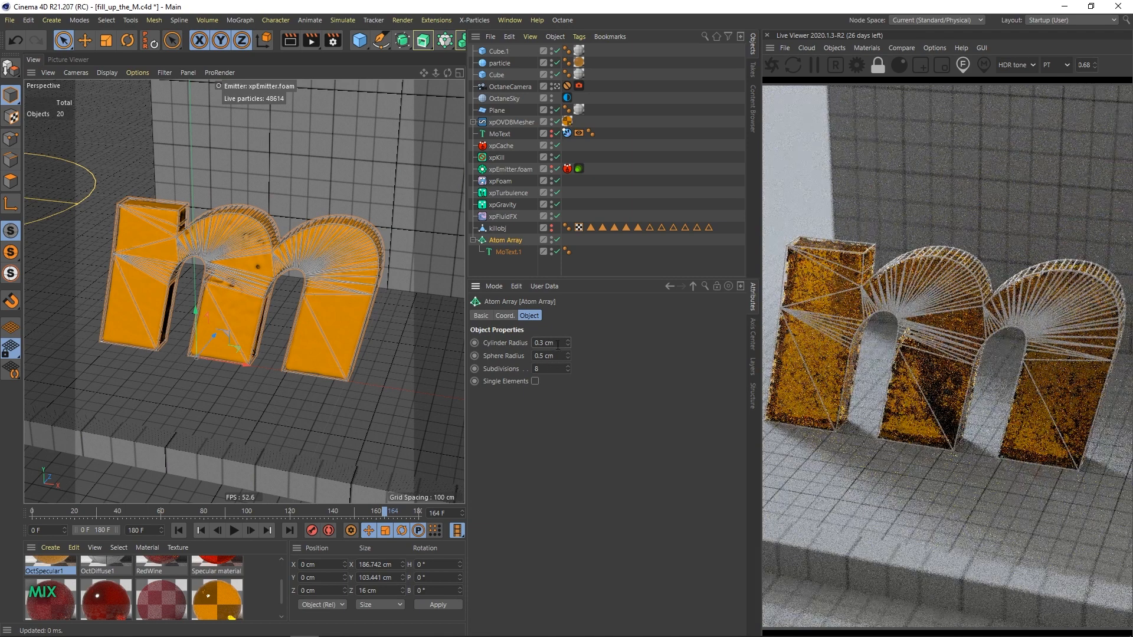
type("0,2")
left_click(555, 354)
type("0.2")
key("Return")
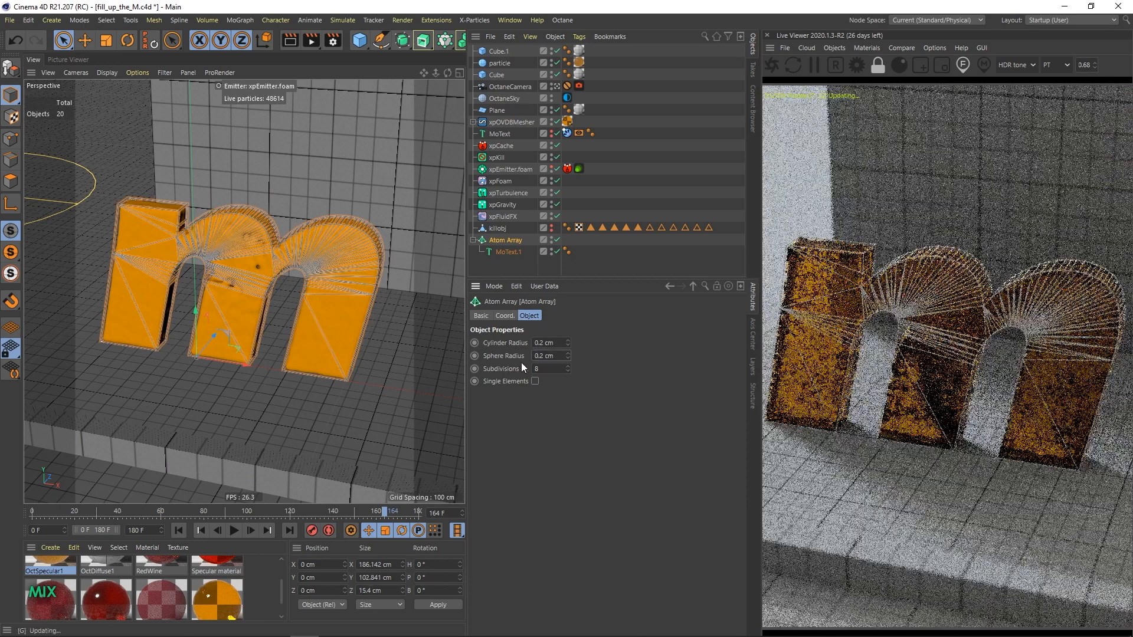
Step: Create a new Octane glossy material and assign it to the Atom Array
left_click(272, 595)
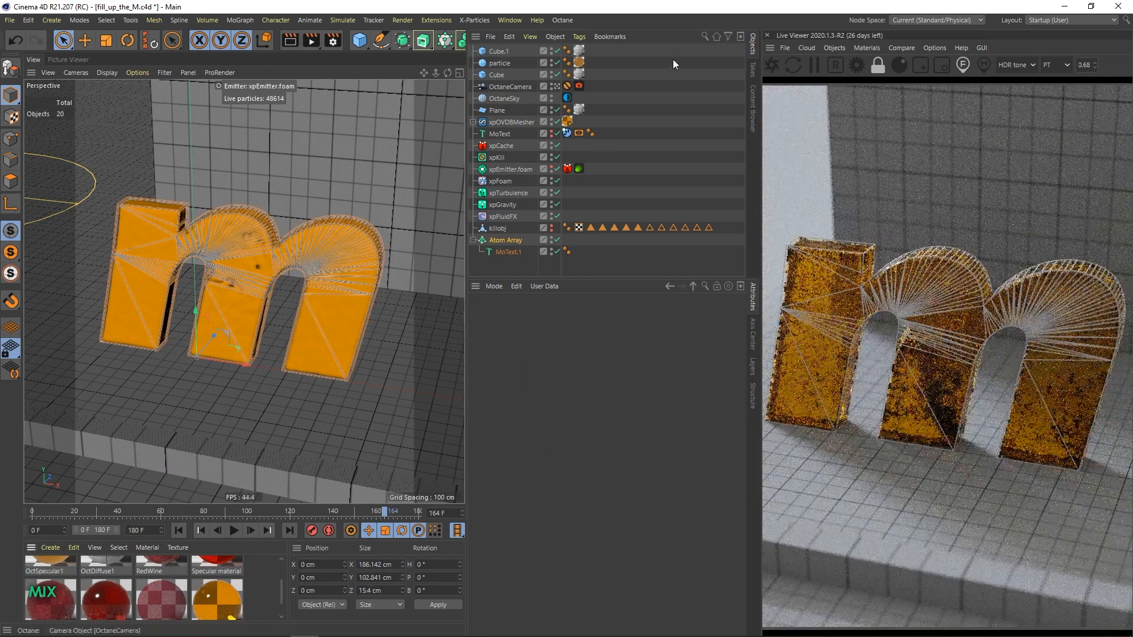
left_click(867, 47)
left_click(900, 119)
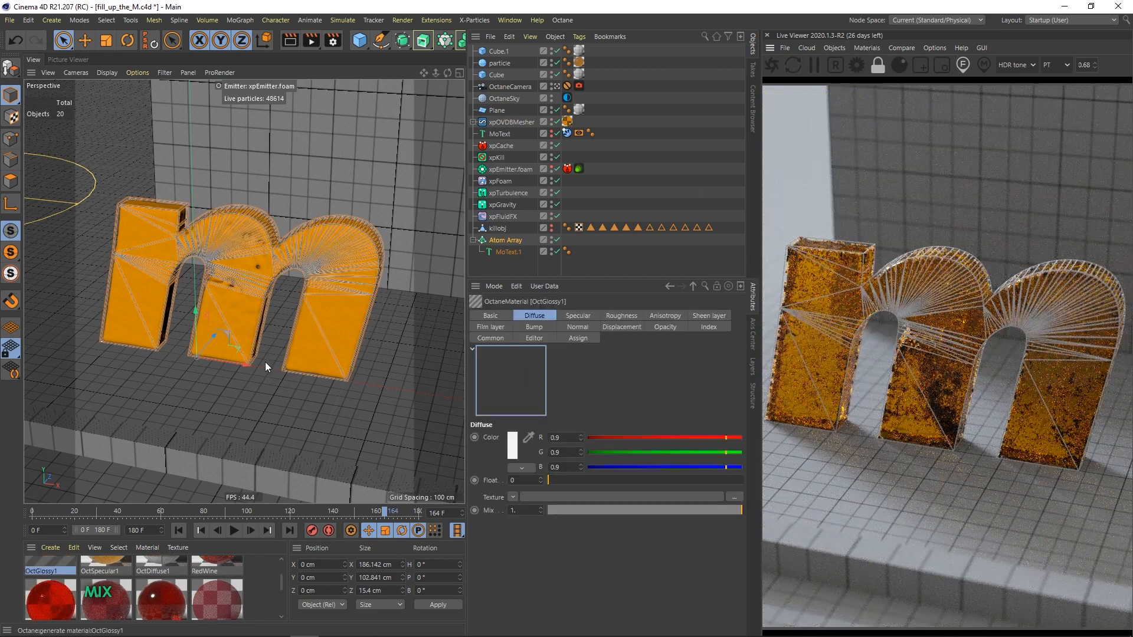
left_click_drag(38, 586, 506, 299)
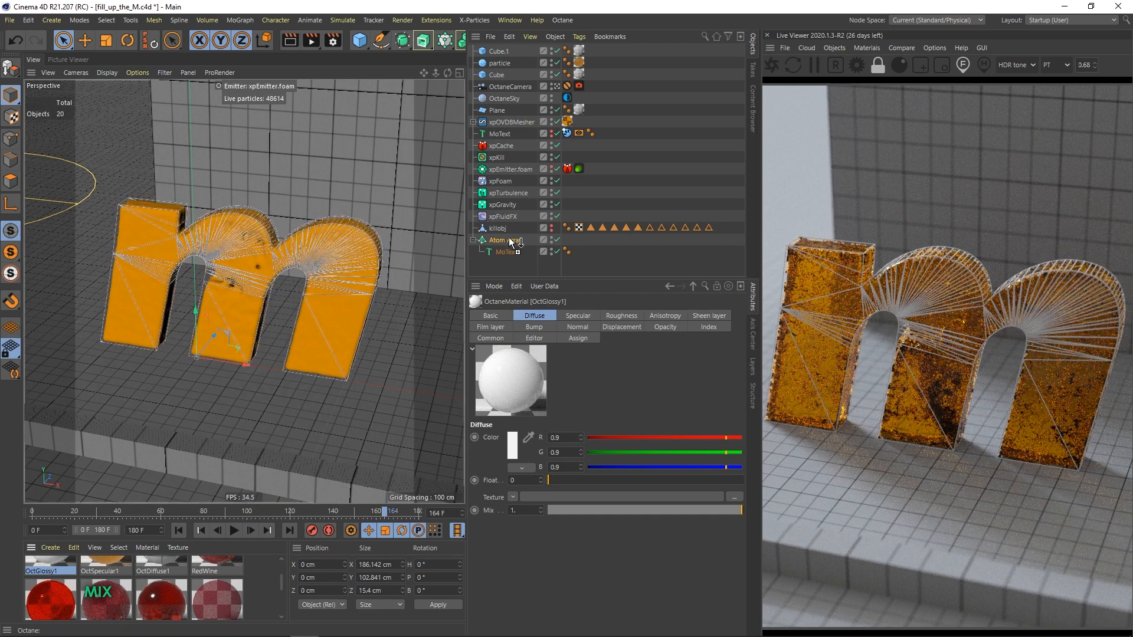
left_click_drag(511, 242, 512, 241)
Step: Raise the index of the new glossy material to about 6.27
double_click(48, 561)
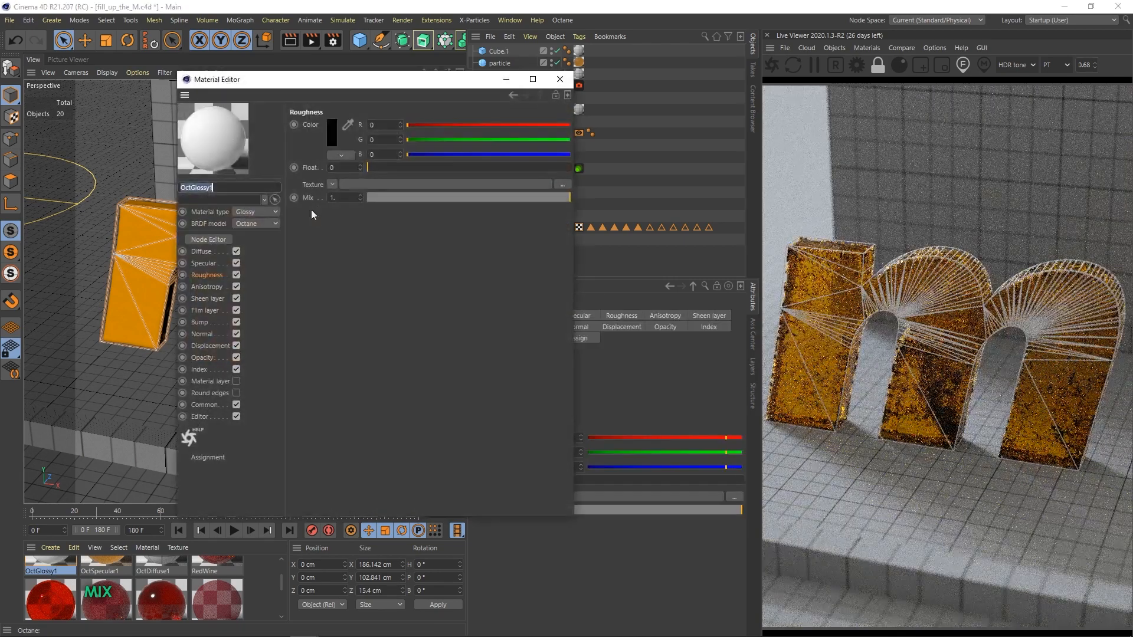
left_click(200, 369)
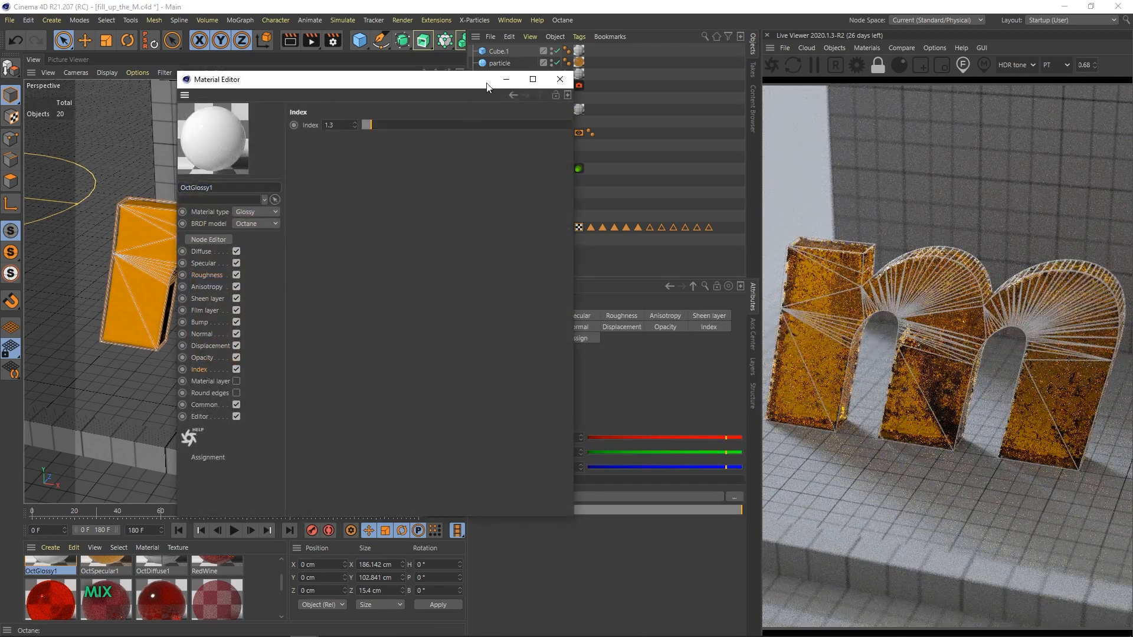
left_click_drag(444, 124, 518, 125)
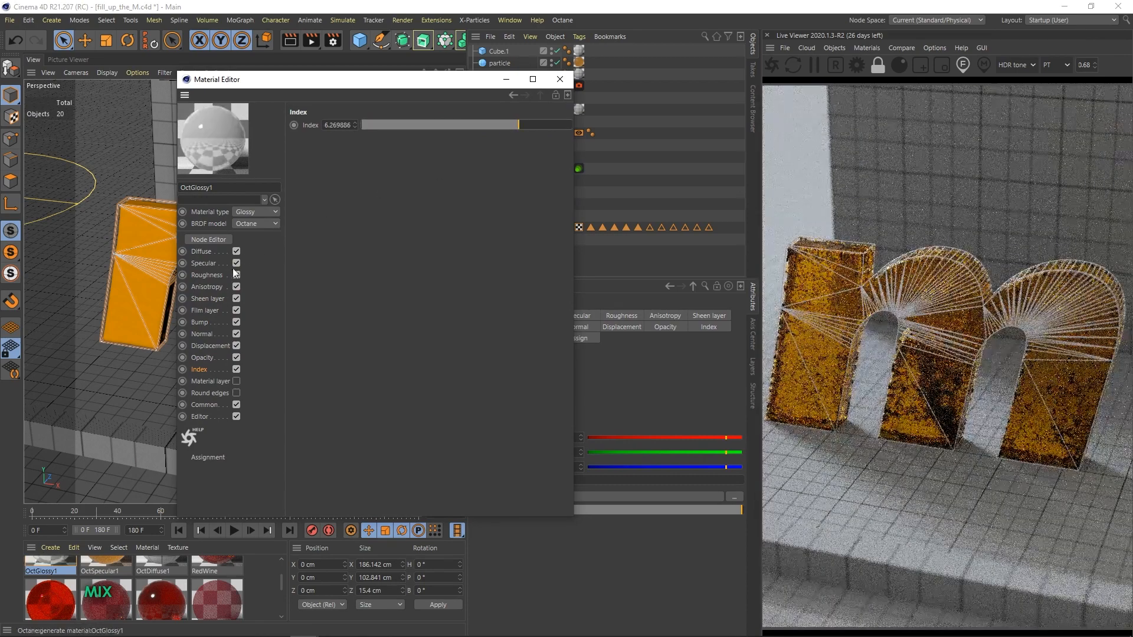
Step: Set the glossy material's diffuse color to a dark golden brown, about R 0.243, G 0.152, B 0.029
left_click(203, 252)
left_click(324, 131)
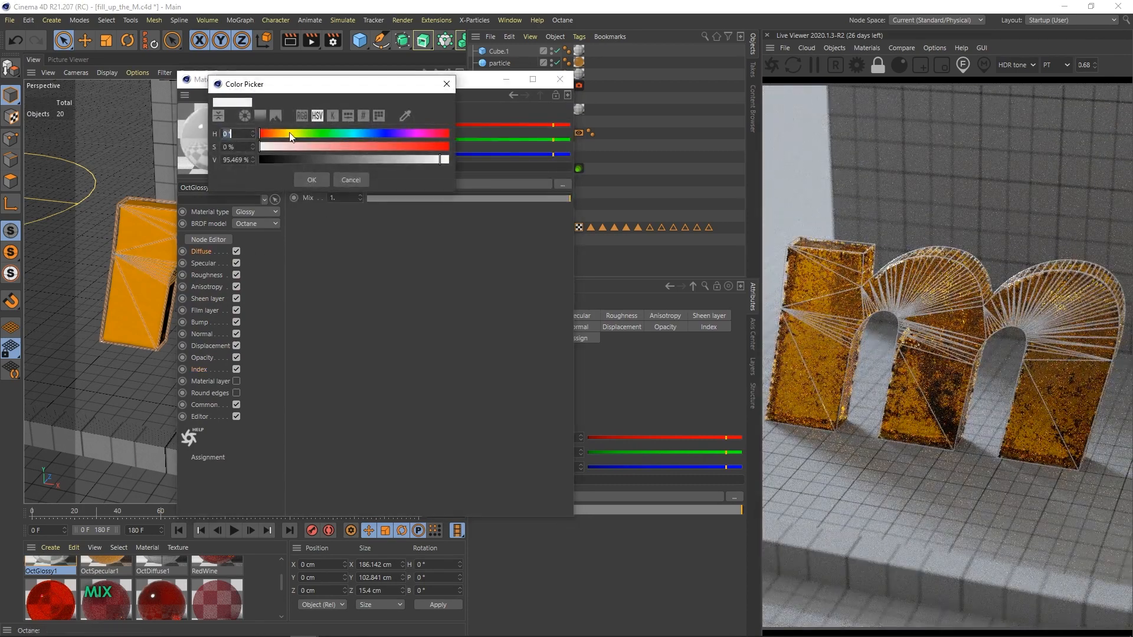
left_click(282, 133)
left_click_drag(349, 146, 373, 163)
left_click(362, 159)
left_click(312, 179)
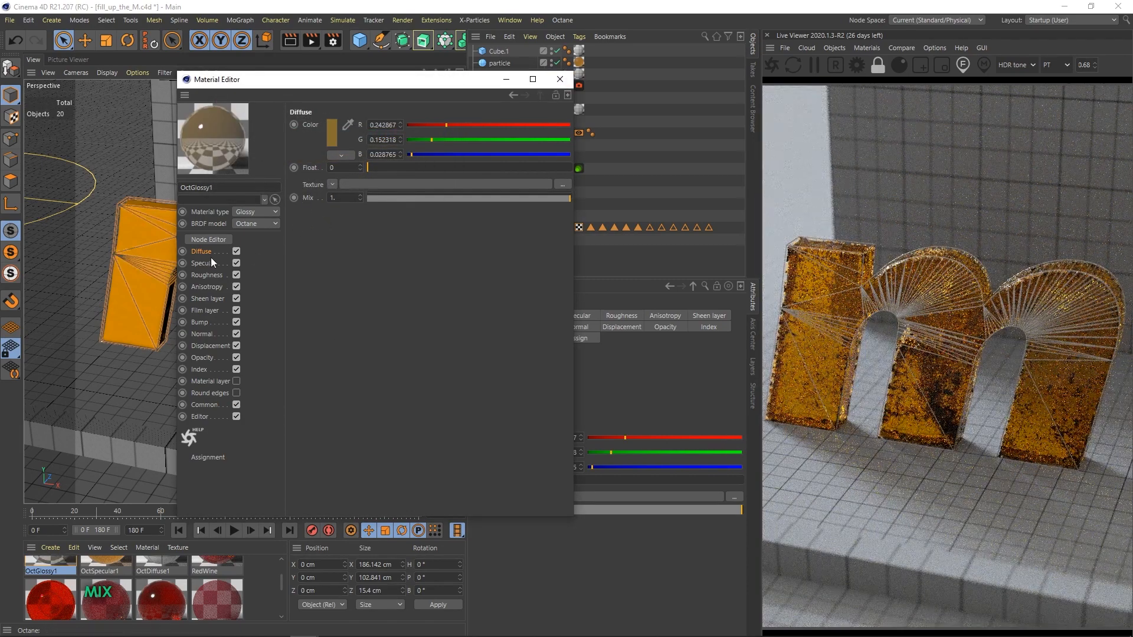
Step: Set the glossy material's roughness float to about 0.07, close the Material Editor and deselect all objects
left_click(202, 276)
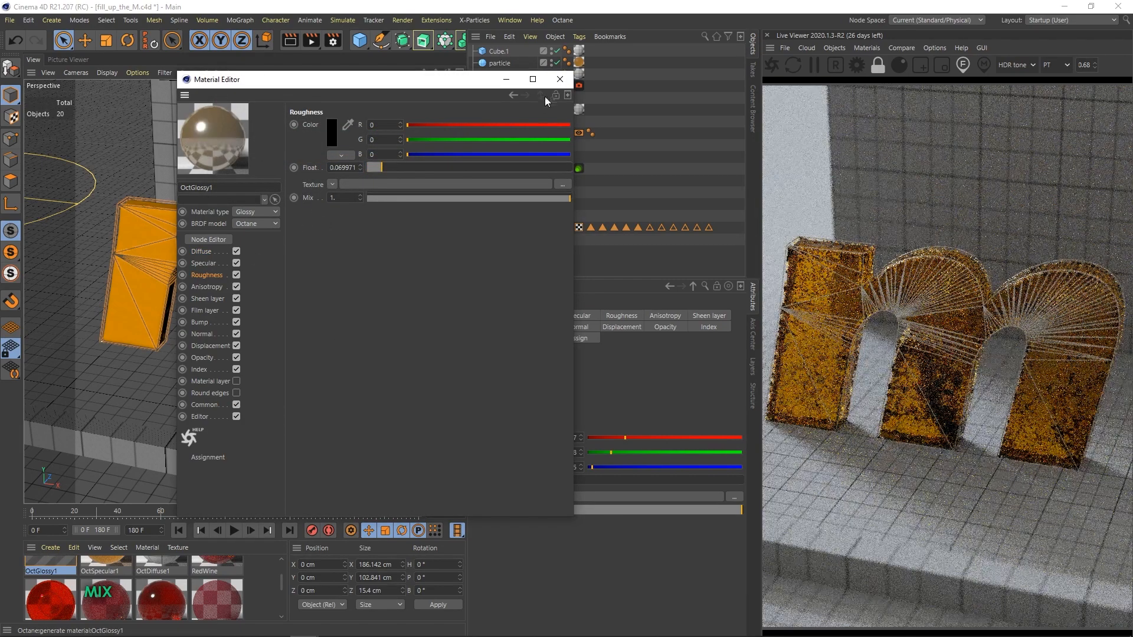
left_click(560, 79)
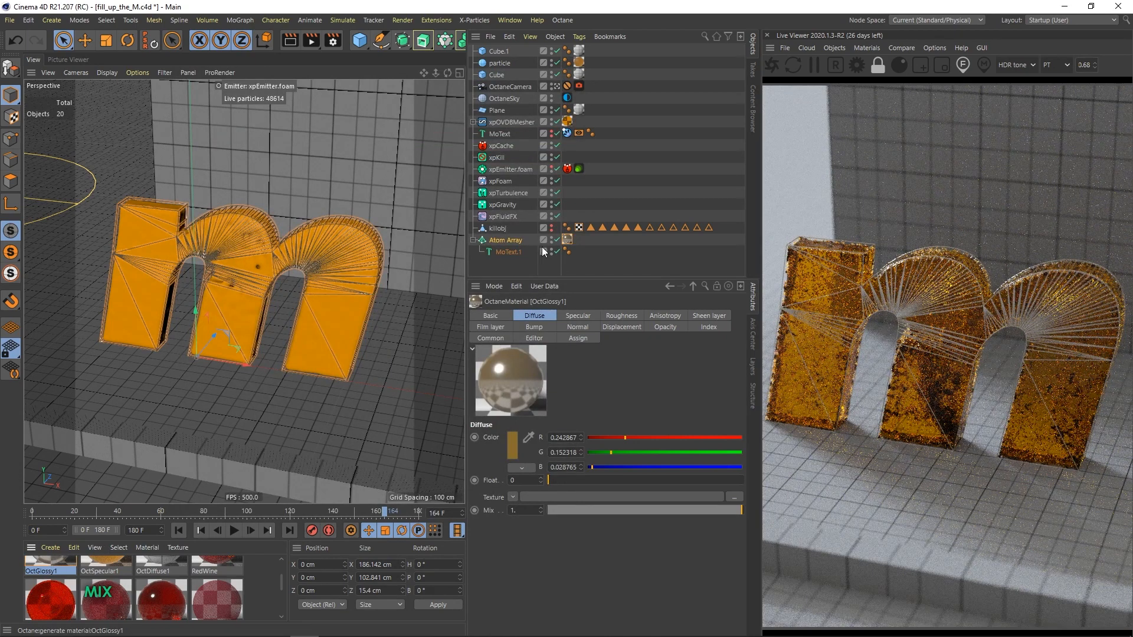
left_click(508, 261)
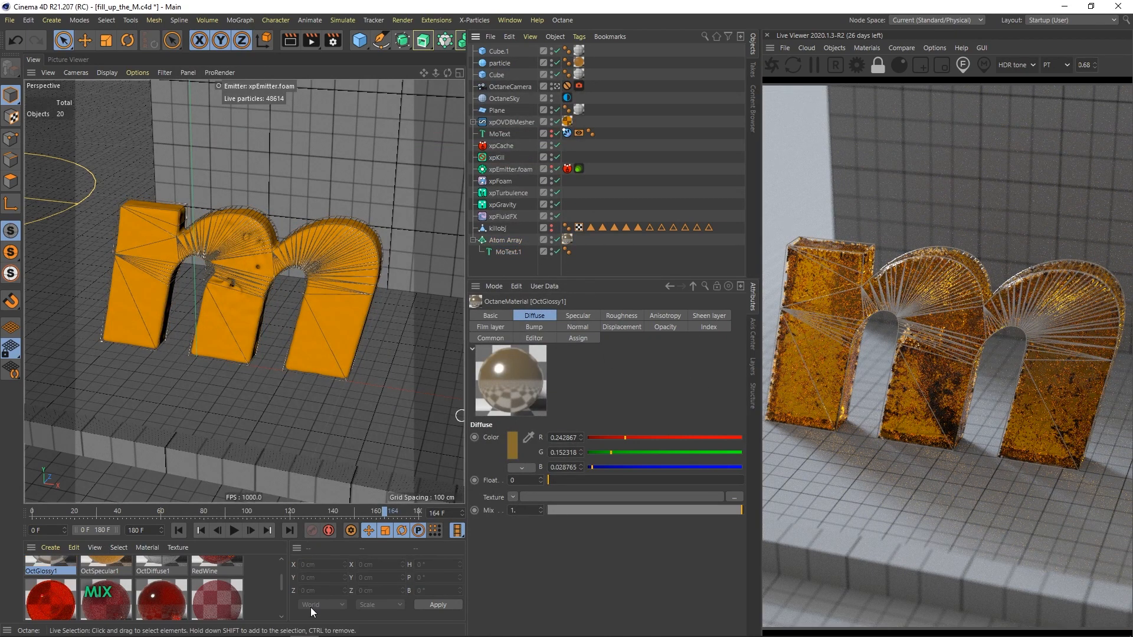
Step: Switch to Chrome and view the Instagram reference post with the liquid-filled letter M surrounded by grass
mouse_move(217, 613)
left_click(245, 627)
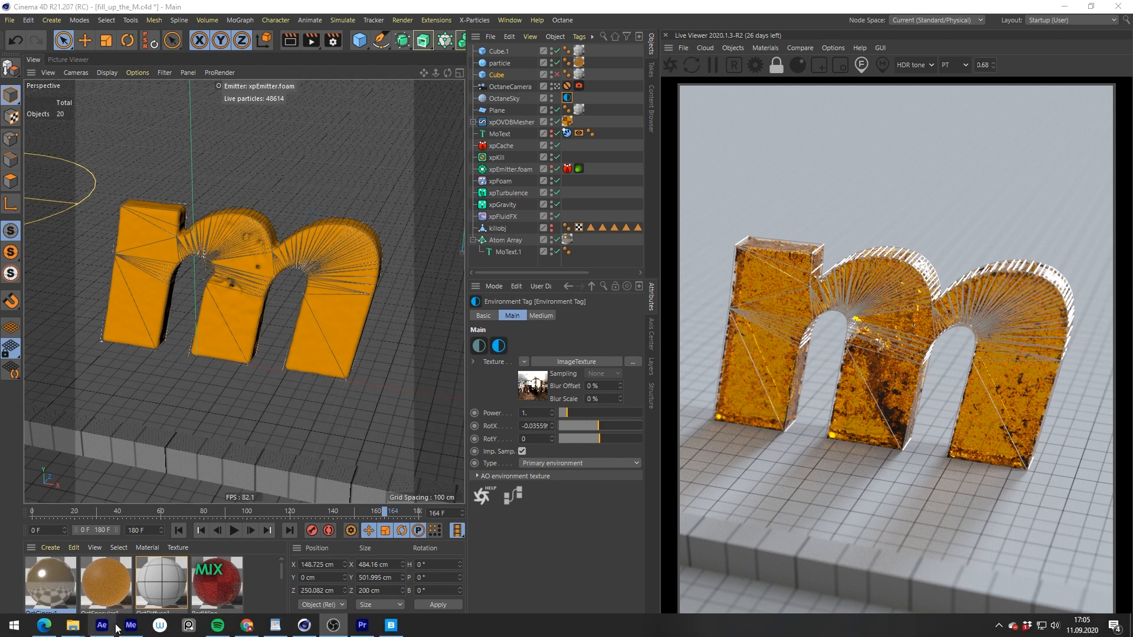
left_click(246, 627)
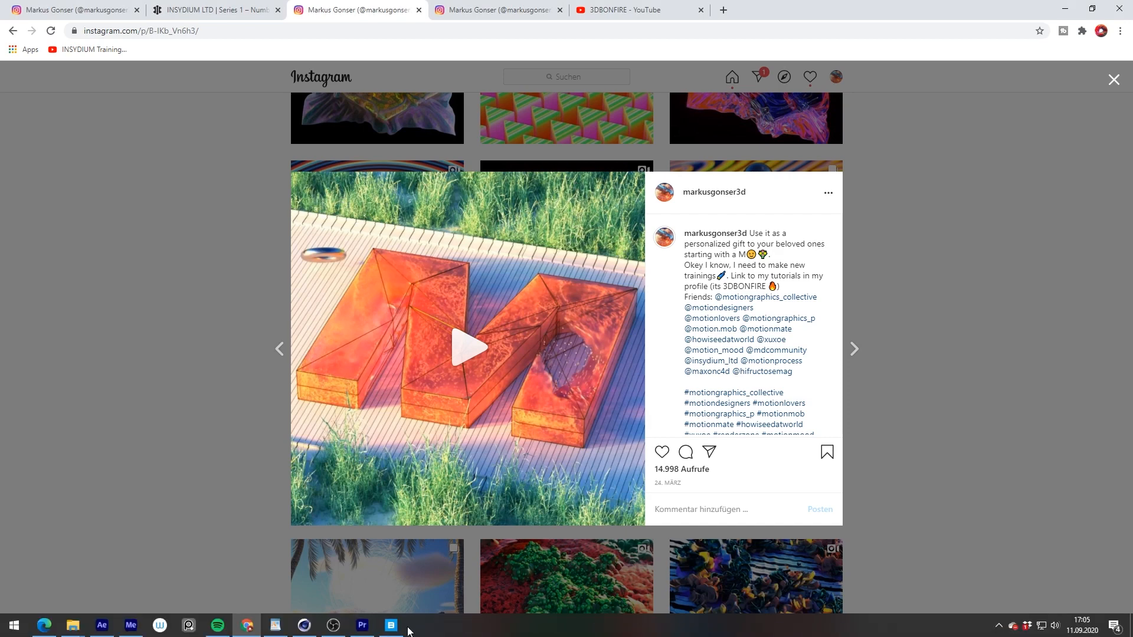
Step: Switch to Quixel Bridge and export the Dracaena Reflexa Variegata plant from the local Megascans to Cinema 4D
left_click(392, 627)
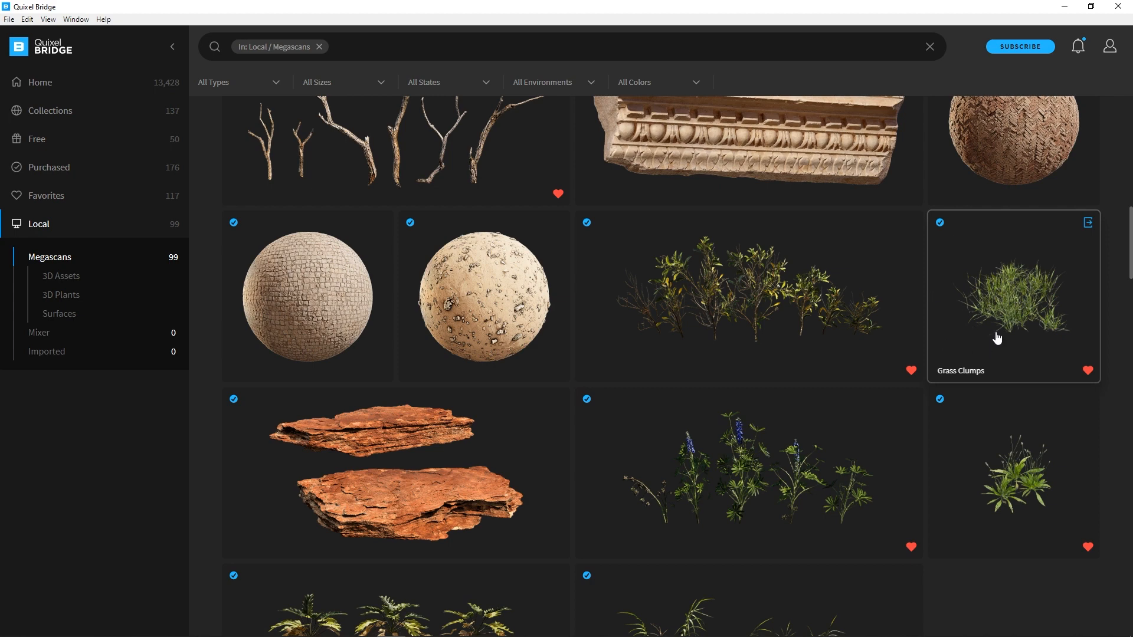
scroll(720, 387, "down", 4)
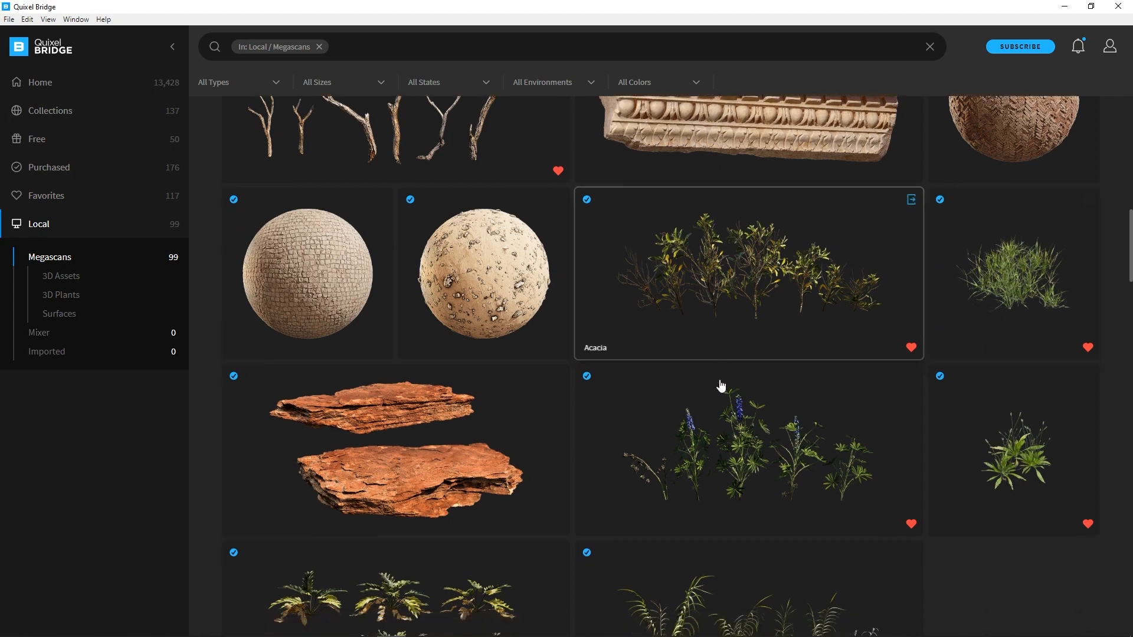
scroll(694, 519, "down", 5)
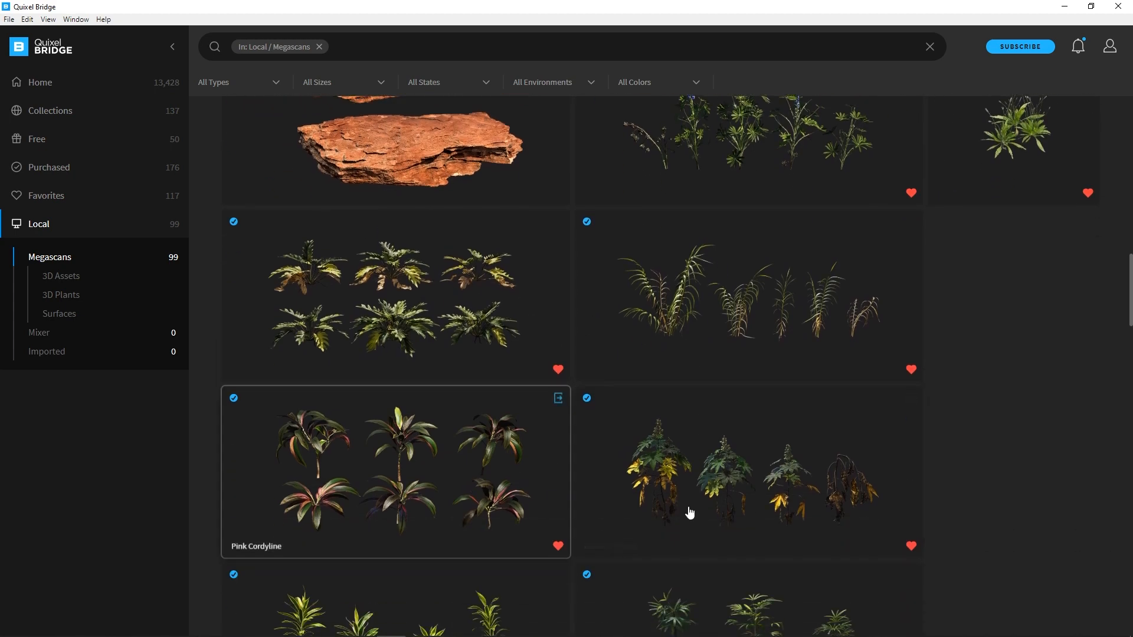
scroll(771, 481, "up", 6)
scroll(772, 461, "up", 3)
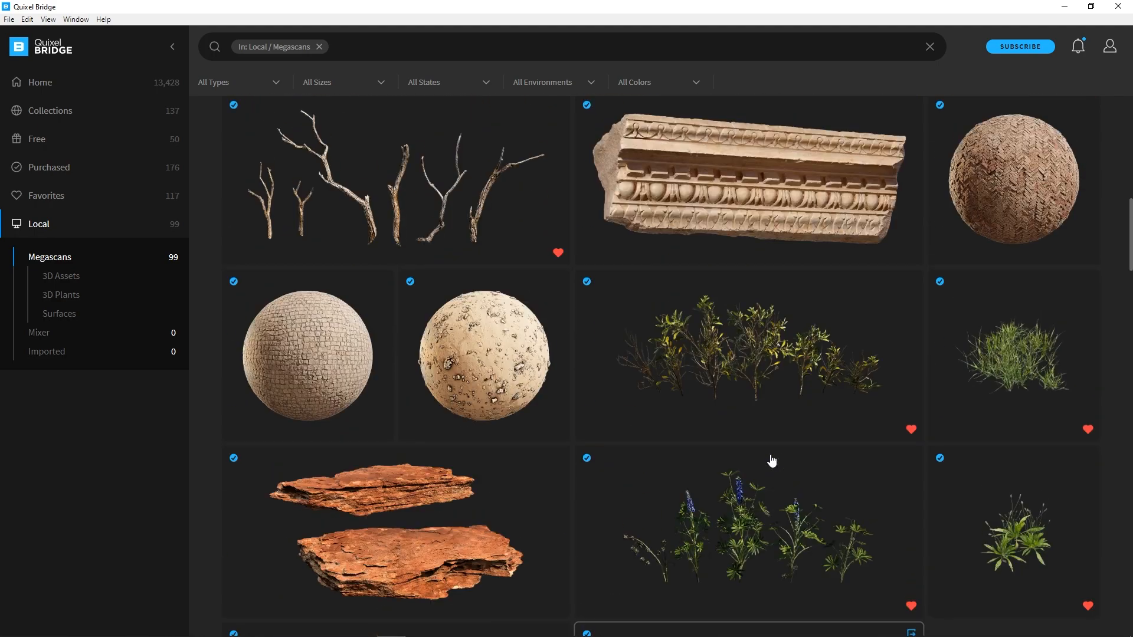
scroll(655, 465, "down", 12)
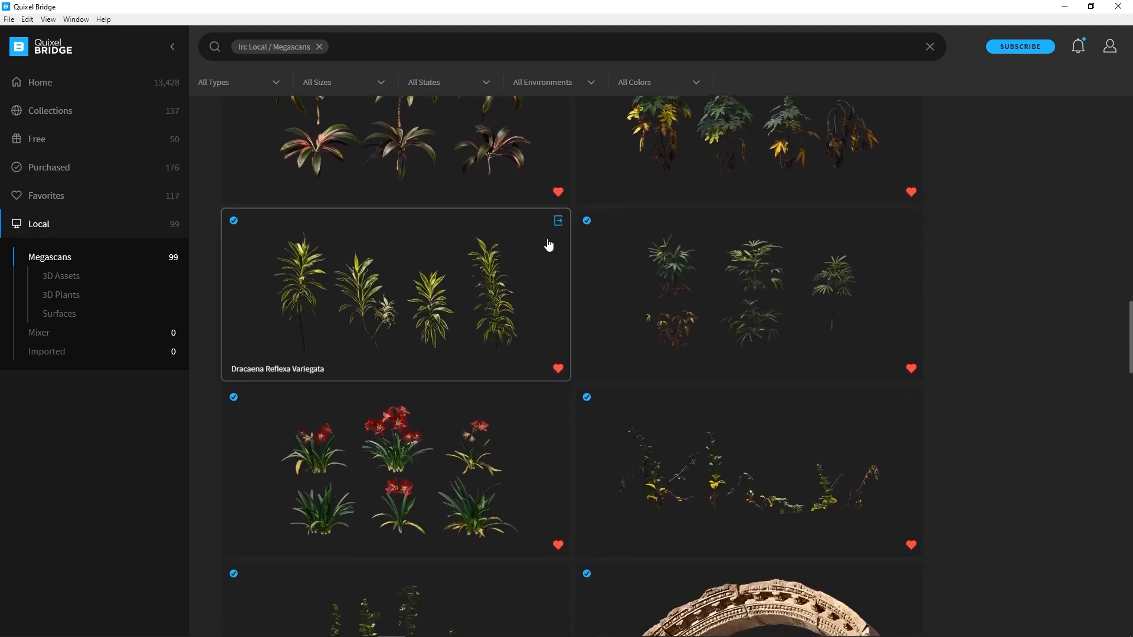
left_click(559, 223)
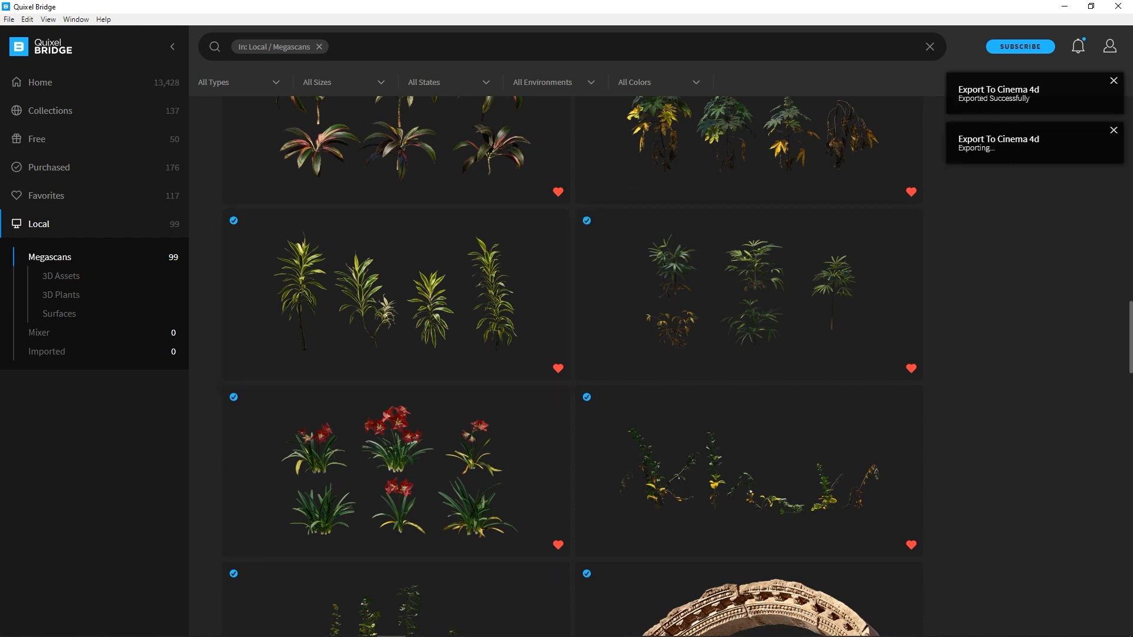
Step: Switch back to Cinema 4D and select all five imported plant variants
mouse_move(370, 626)
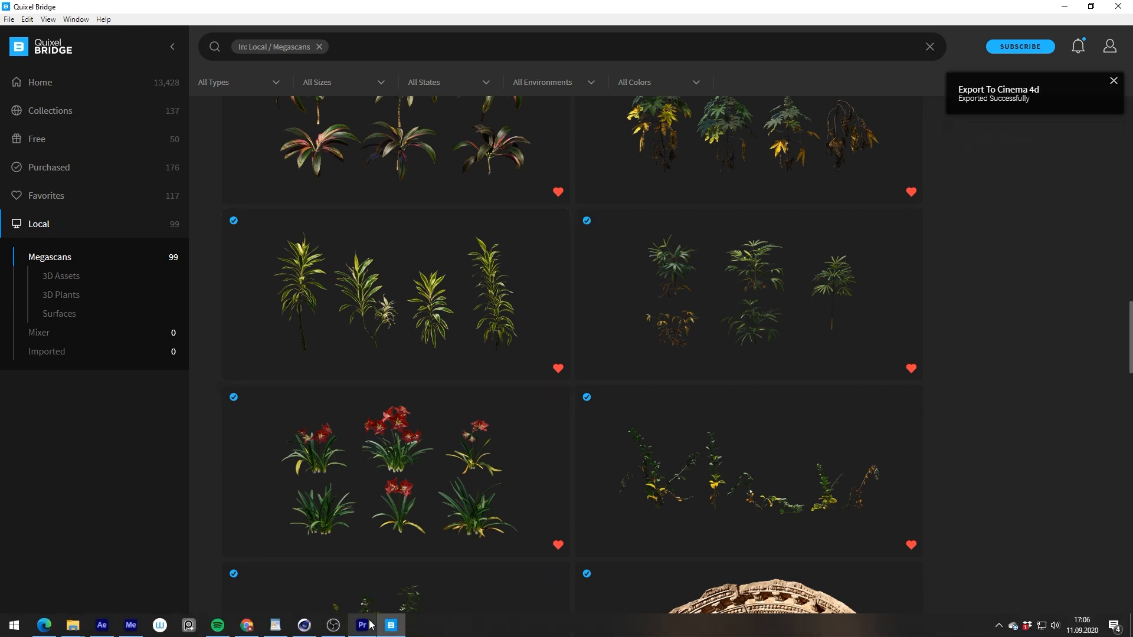
left_click(304, 627)
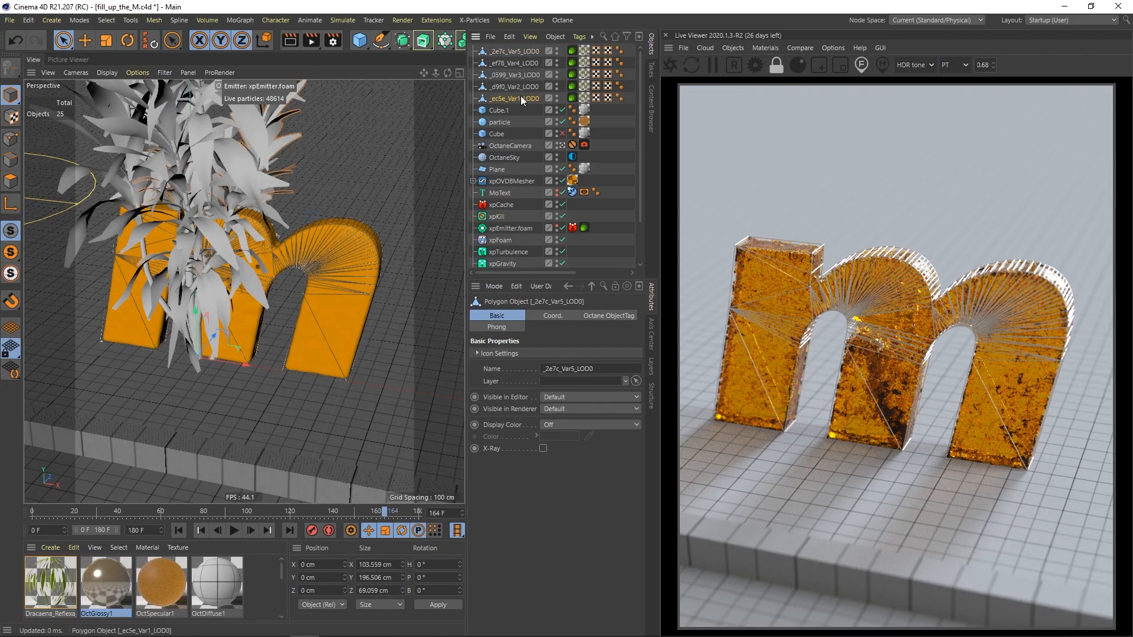
left_click(521, 52, "shift")
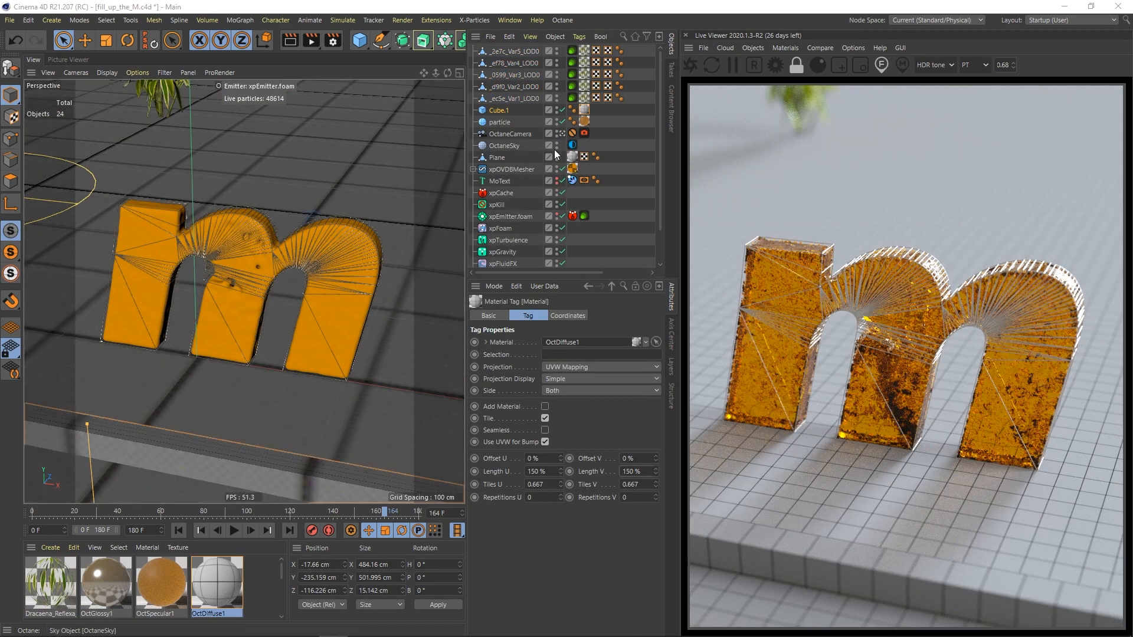
Step: Leave the OctaneCamera view and add a new Cube to the scene
left_click(564, 135)
left_click_drag(278, 249, 266, 275, "alt")
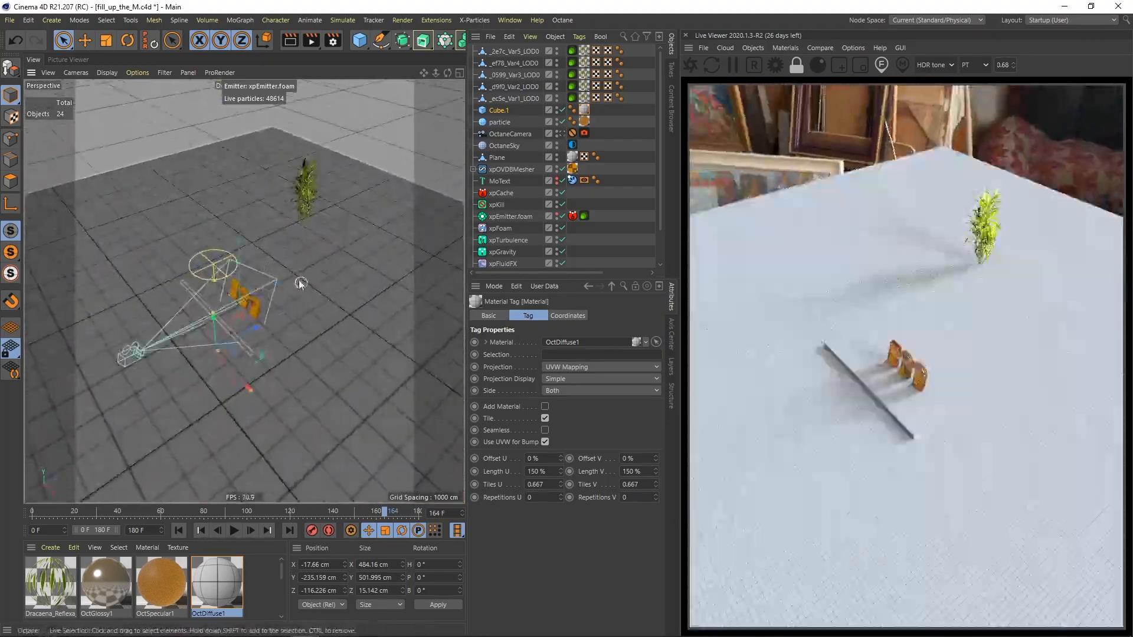
left_click(215, 237)
left_click(360, 40)
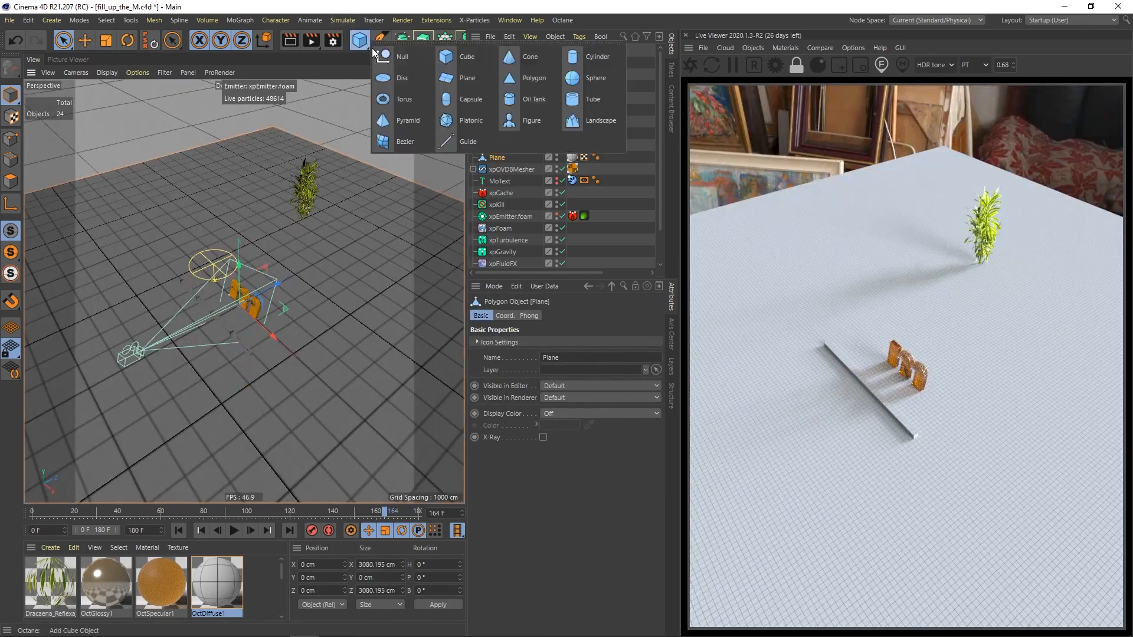
left_click(384, 52)
Step: Widen the cube to about 368 cm in X and place it behind the letter at about Y -74 cm, Z 191 cm
middle_click_drag(238, 297, 205, 300, "alt")
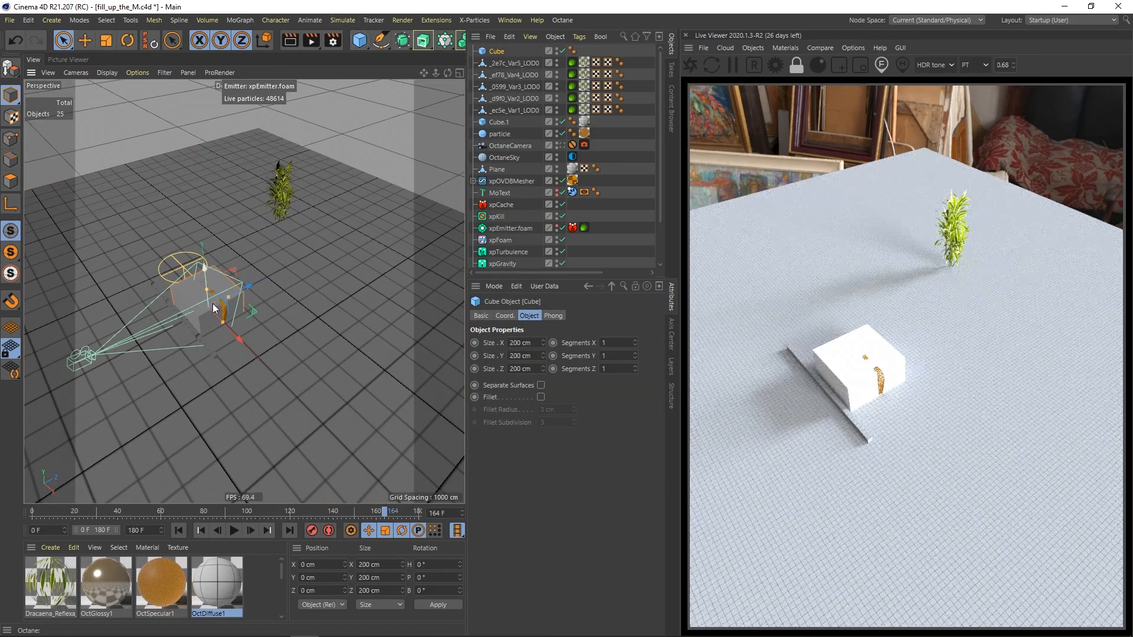
left_click_drag(205, 269, 308, 347)
scroll(253, 280, "up", 5)
mouse_move(273, 314)
left_mouse_down("alt")
mouse_move(242, 285)
mouse_move(278, 283)
mouse_move(260, 307)
left_mouse_up("alt")
scroll(260, 306, "up", 4)
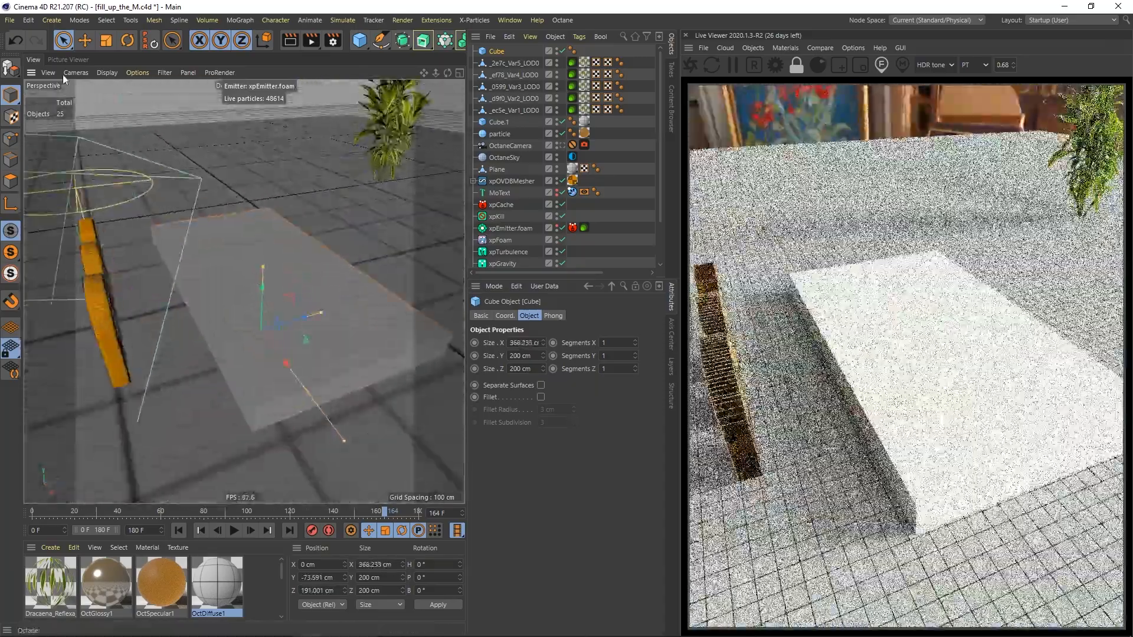
Step: Make the cube editable and select its top polygon
left_click(12, 69)
left_click(12, 180)
left_click(312, 317)
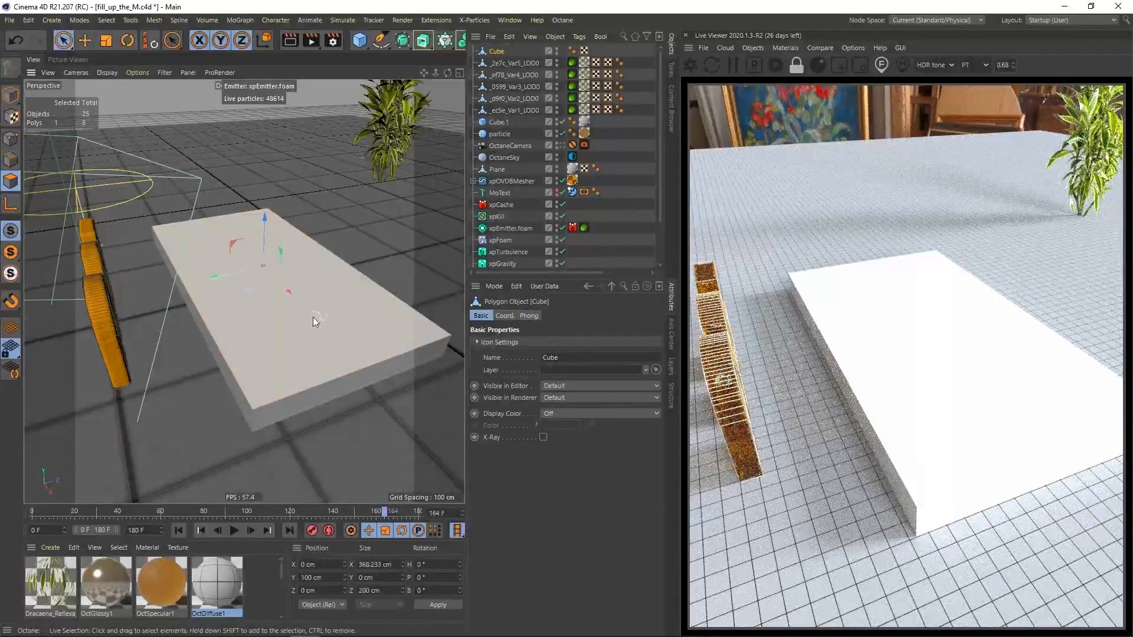
Step: Inset the cube's top polygon by about 7.5 cm and extrude it inward about 13 cm to form a recessed planter
scroll(332, 319, "up", 3)
key("i")
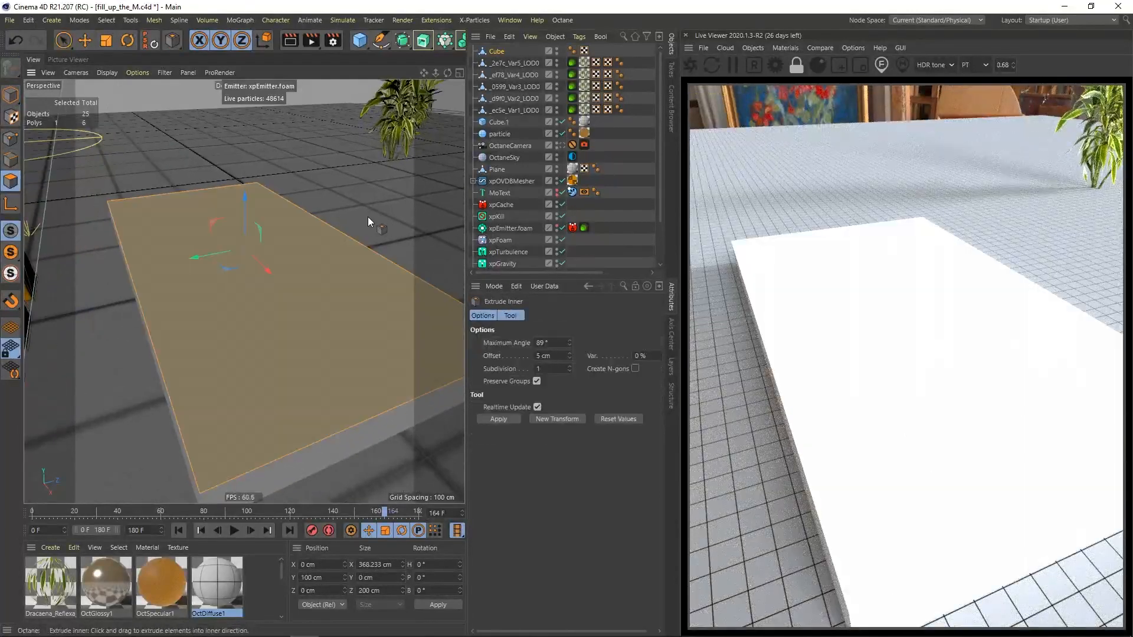
left_click_drag(366, 219, 246, 211)
key("d")
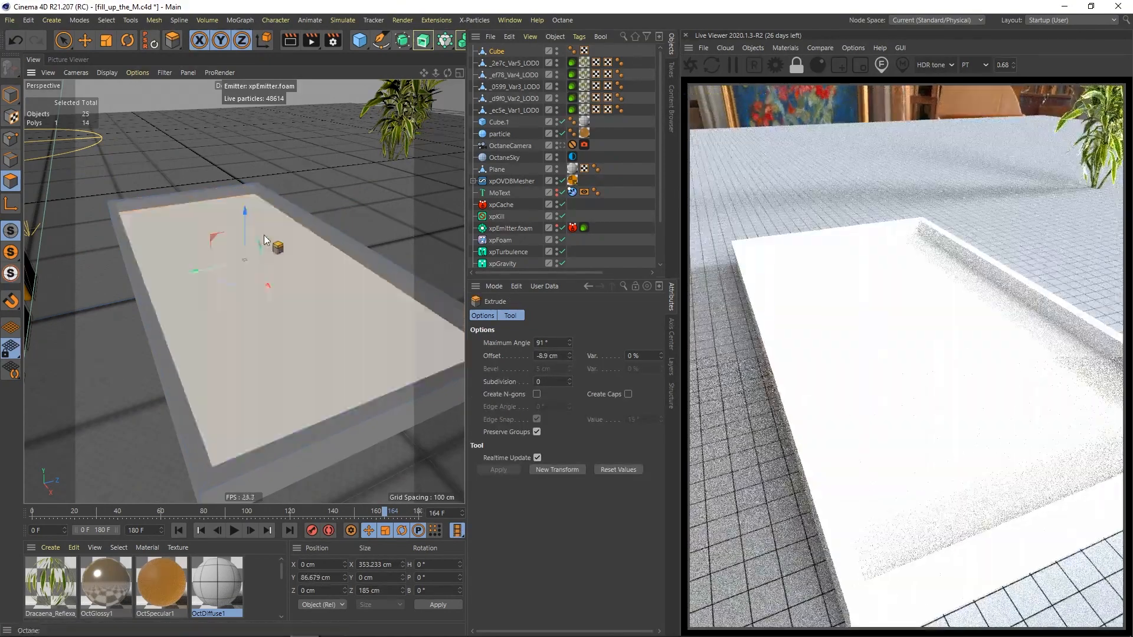
Step: Split the planter's recessed floor polygon off into its own separate object
key("9")
left_click(277, 285)
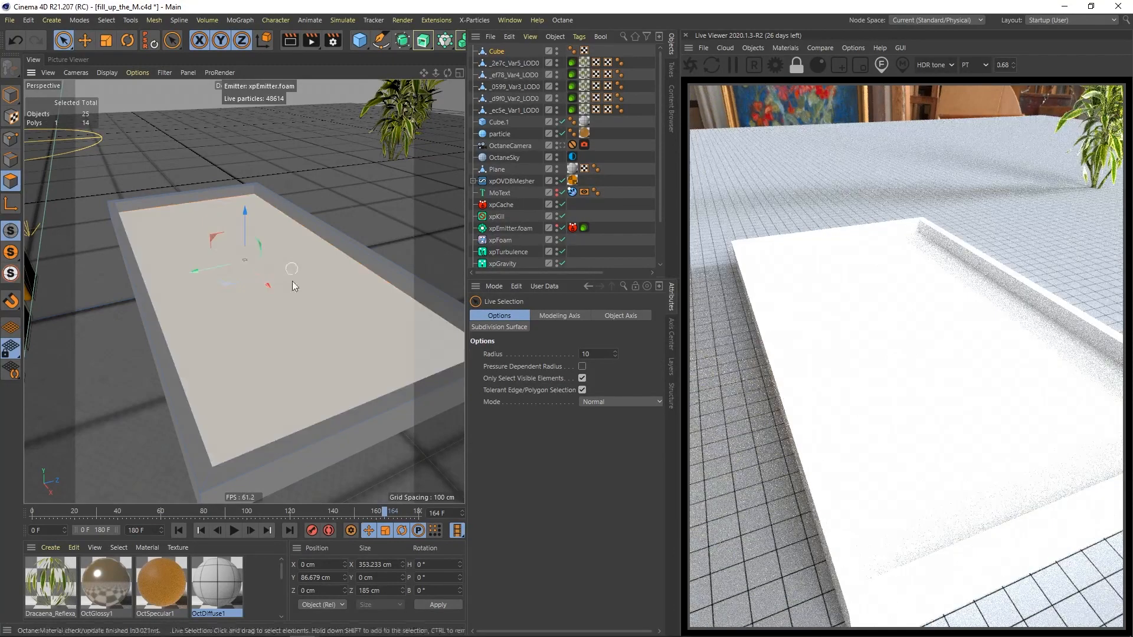
key("u")
key("p")
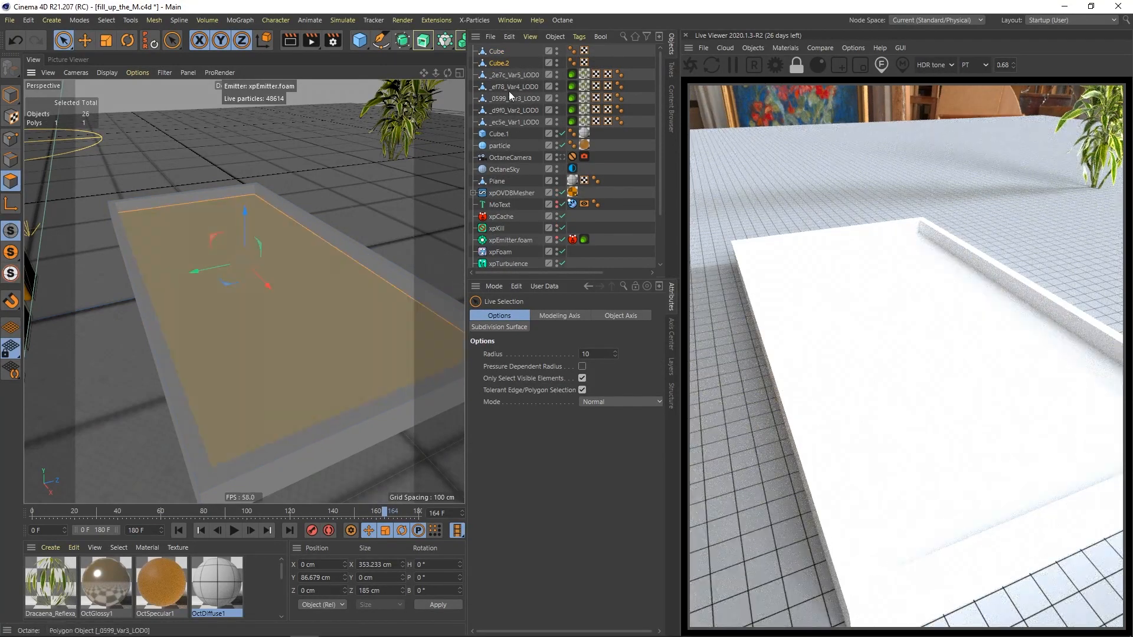
left_click(502, 52)
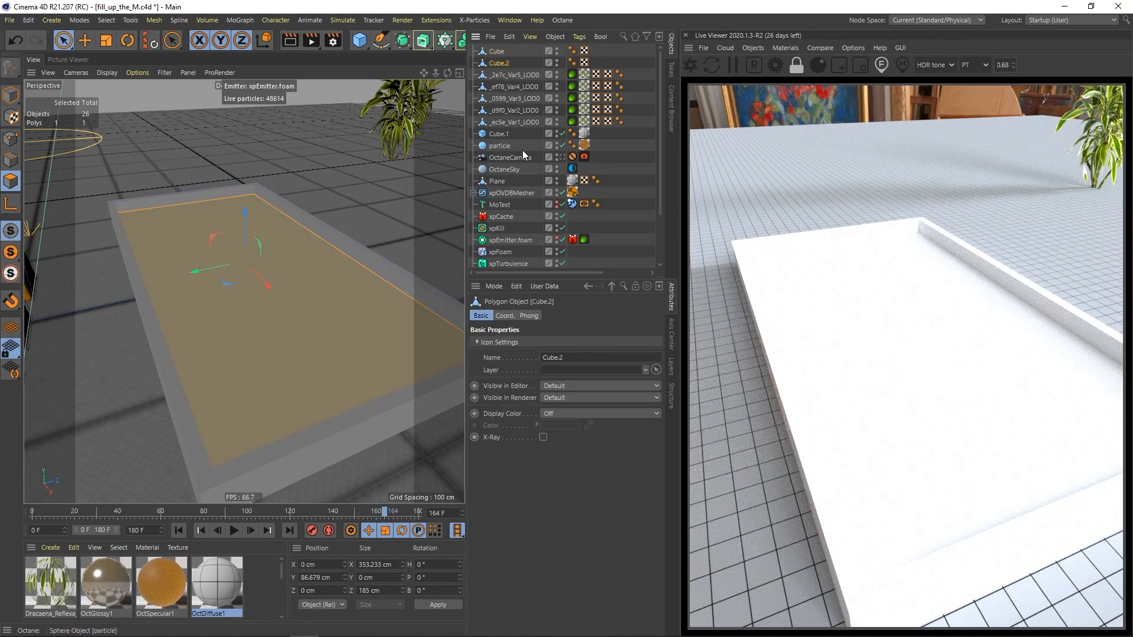
Step: Add an Octane Scatter object and make the five plant variants its children
left_click(788, 47)
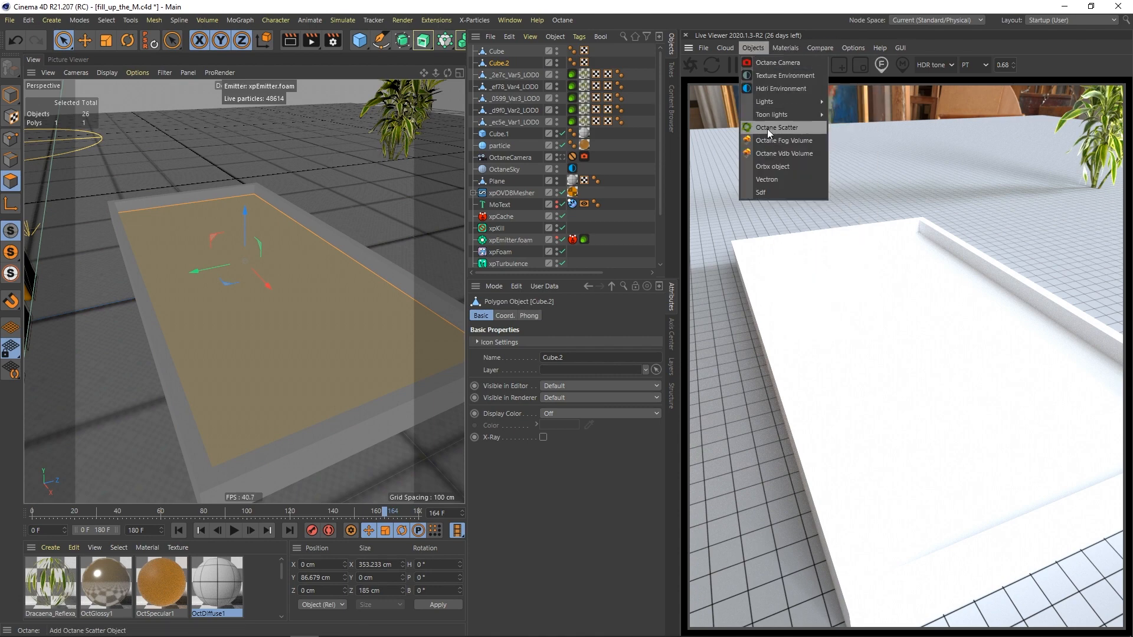
left_click(767, 129)
left_click(506, 73)
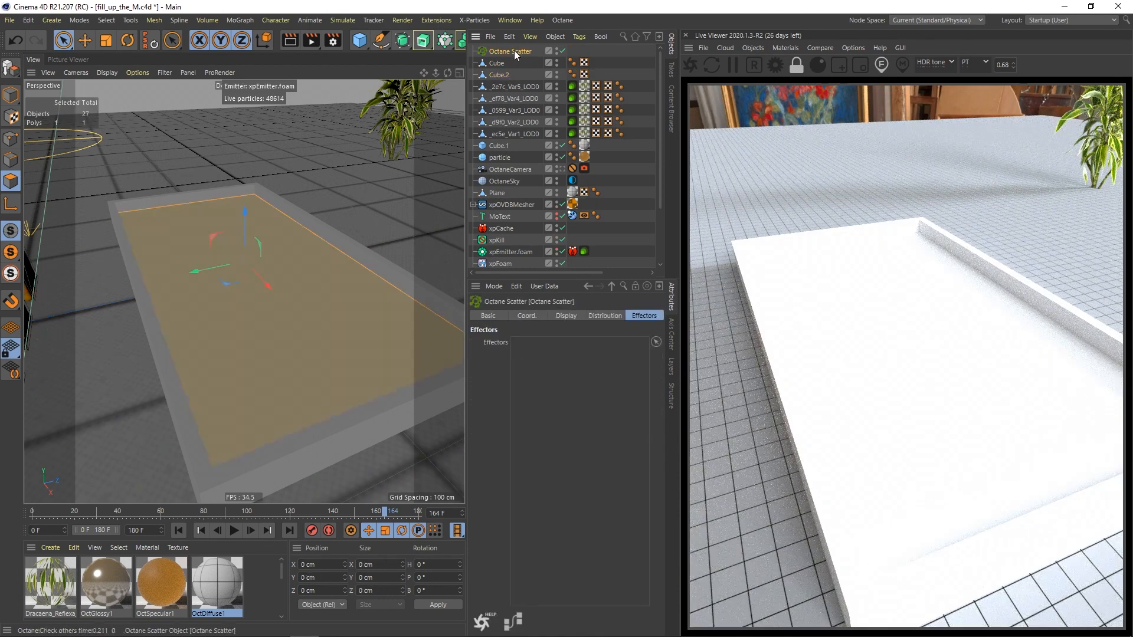
left_click(513, 86)
left_click(511, 134, "shift")
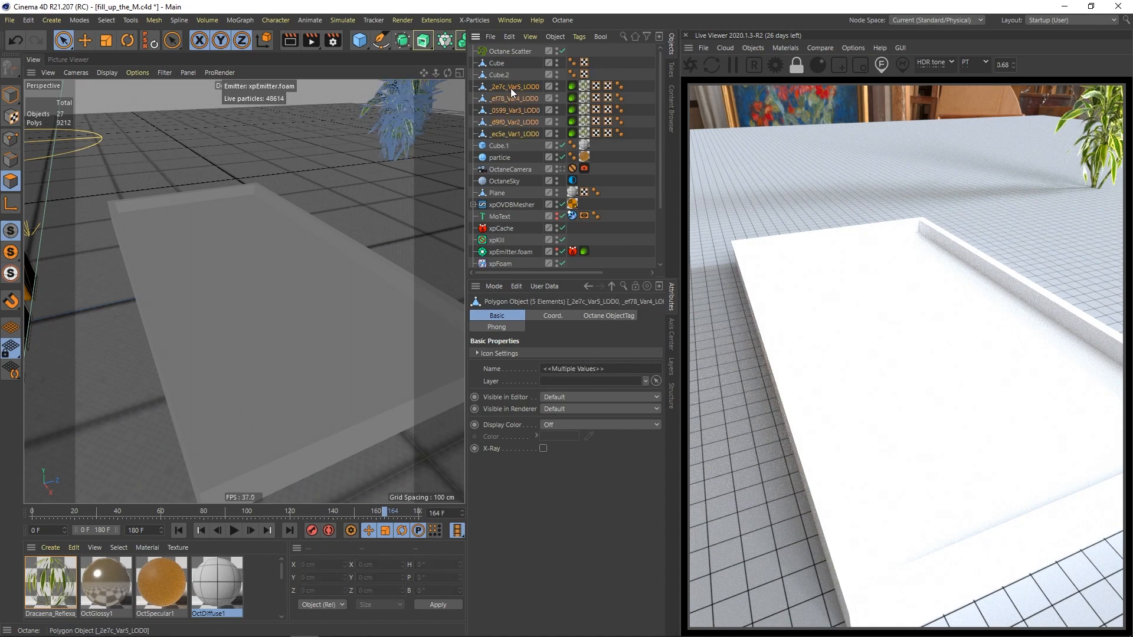
left_click_drag(523, 60, 515, 50)
Step: Set the Octane Scatter's distribution to Surface and use the split-off floor object Cube.2 as its surface
left_click(506, 52)
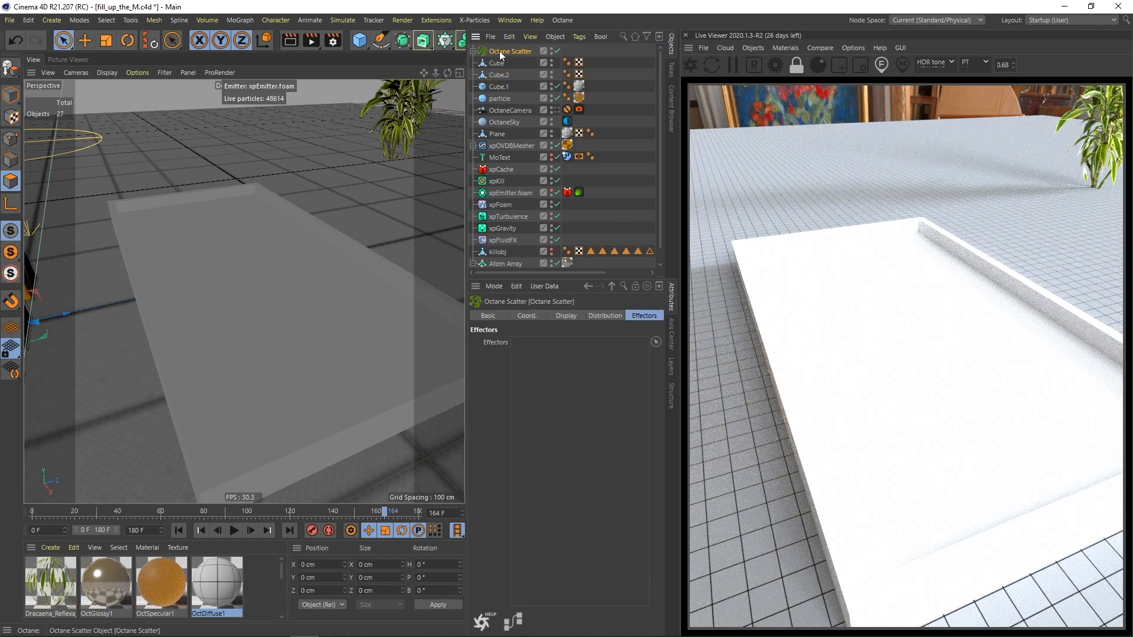
left_click(570, 318)
left_click(502, 318)
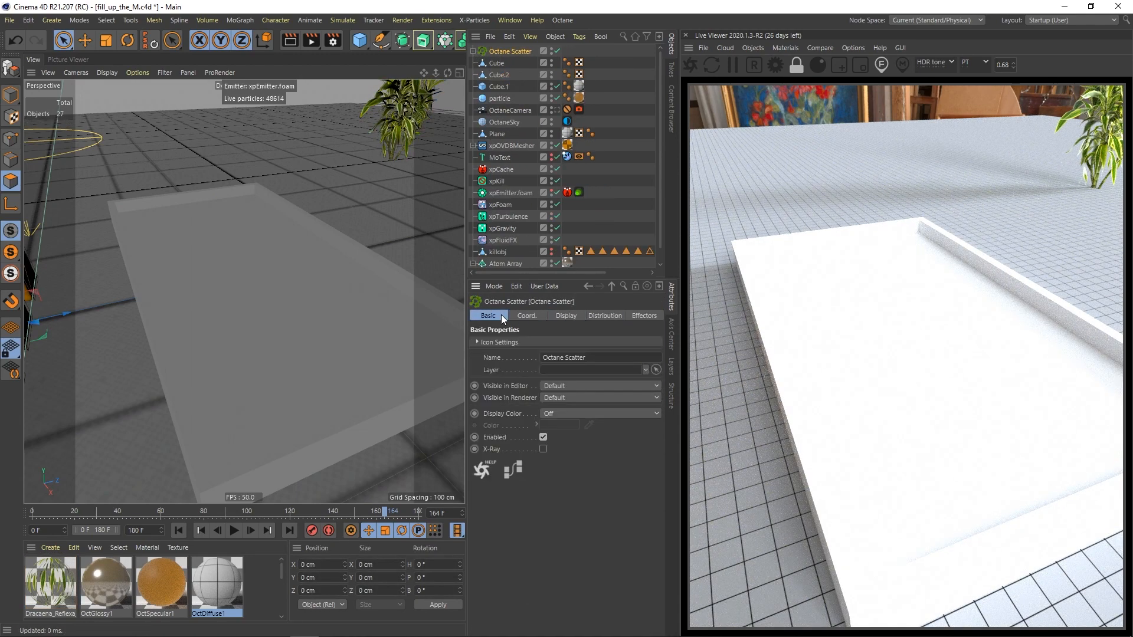
left_click(606, 316)
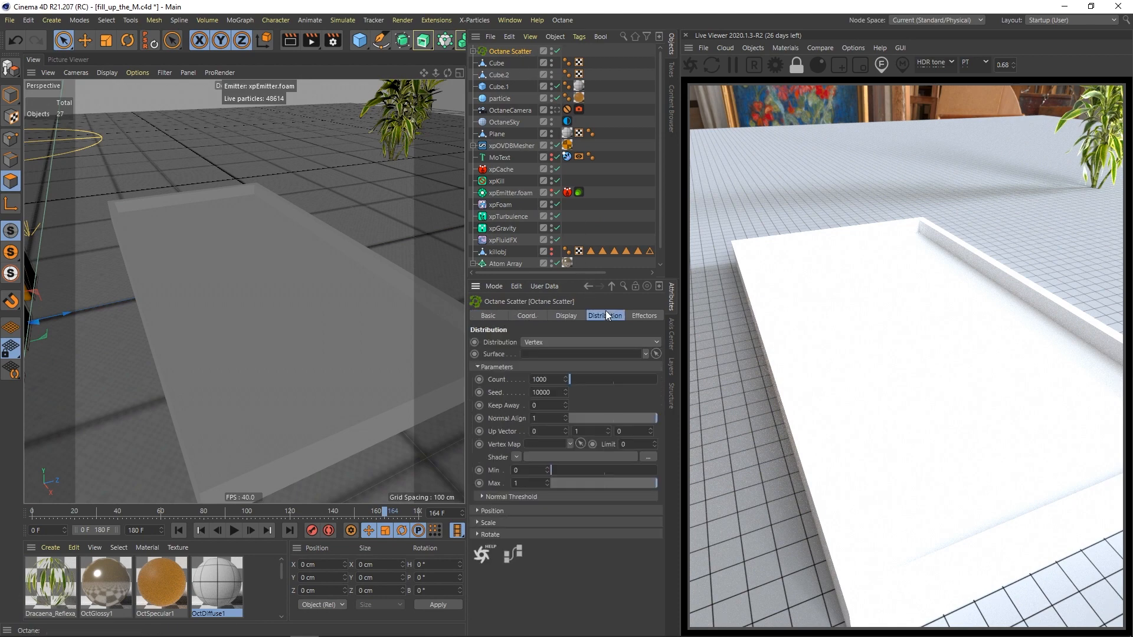
left_click(572, 341)
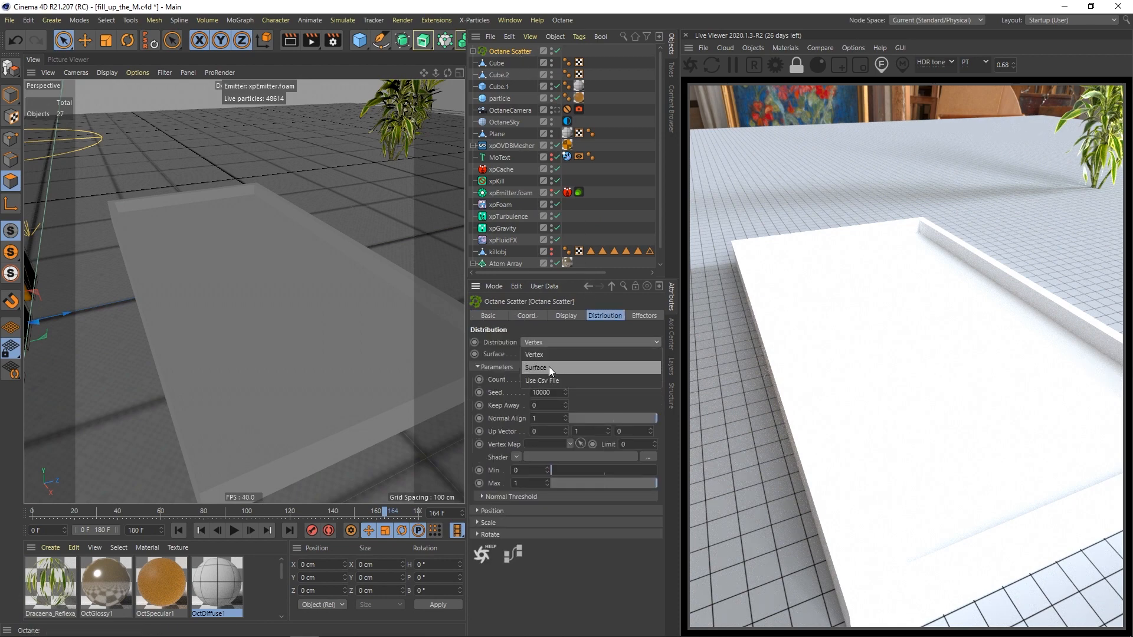
left_click(549, 366)
left_click(498, 75)
left_click(505, 51)
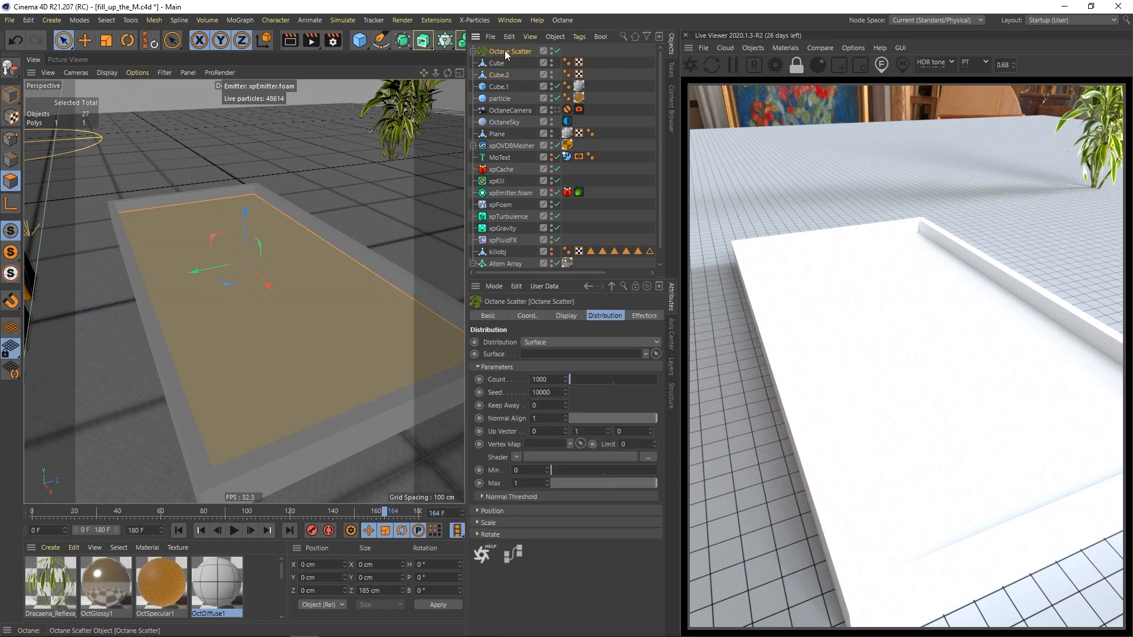
left_click_drag(500, 75, 507, 84)
left_click_drag(539, 358, 539, 357)
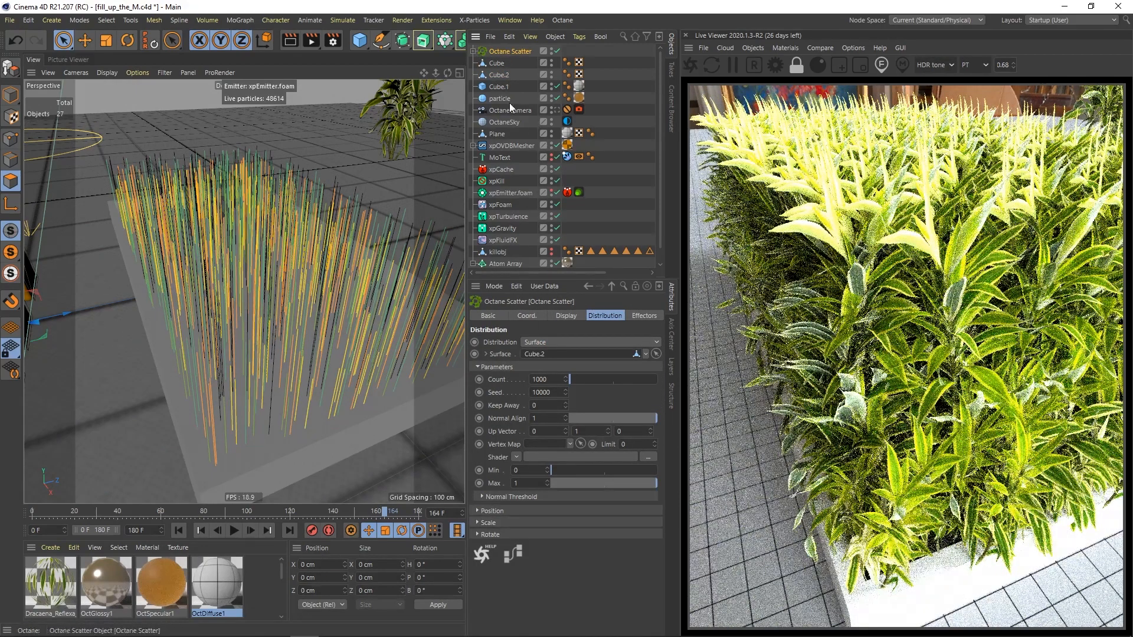
Step: Set the scatter's scale to 0.5 on all three axes and return to the OctaneCamera view
left_click(565, 316)
left_click(617, 316)
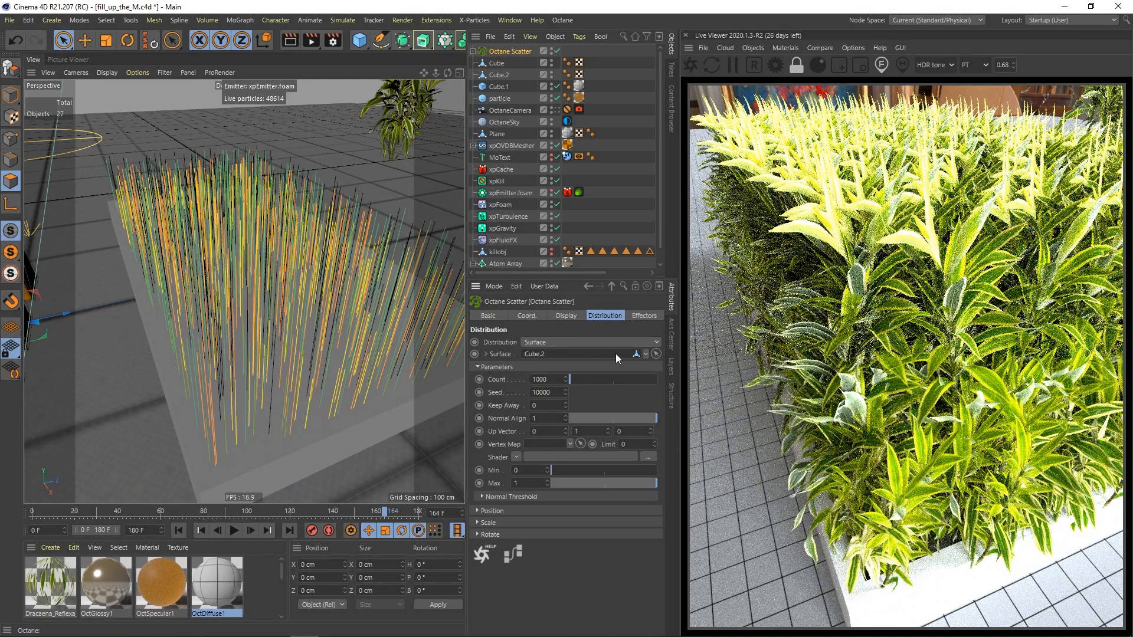
left_click(478, 523)
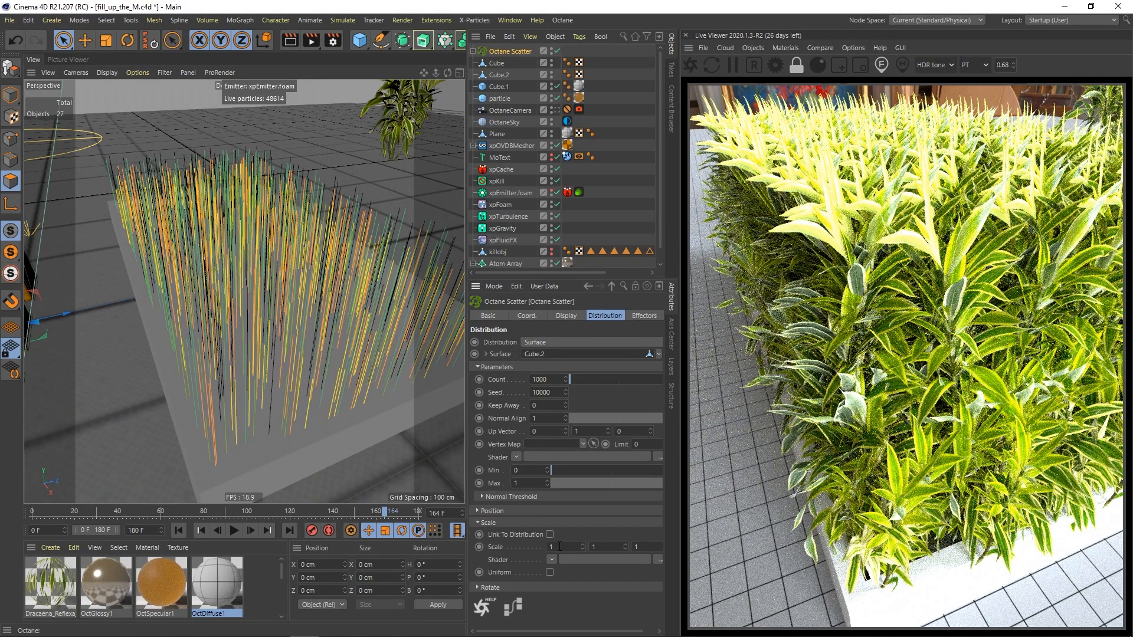
left_click(629, 545)
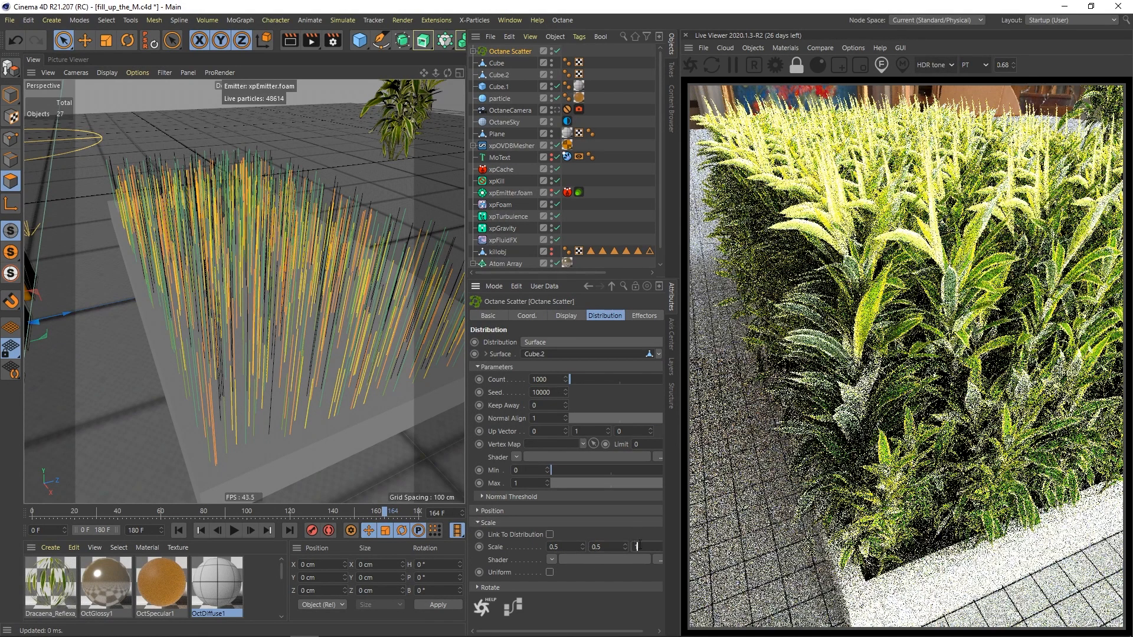
type("0.5")
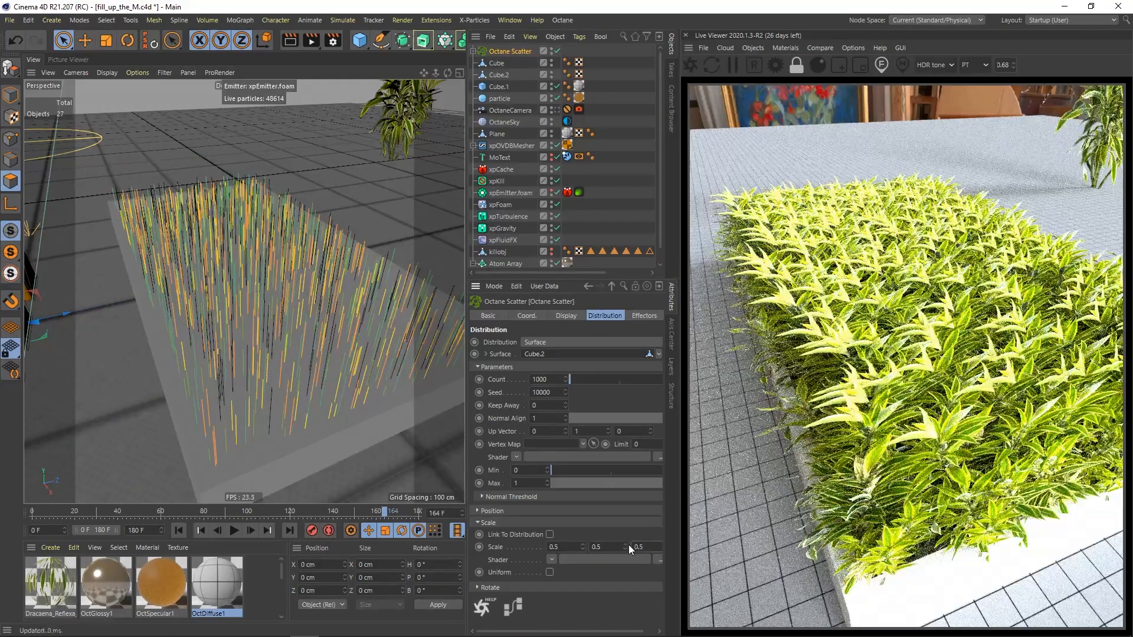
key("Return")
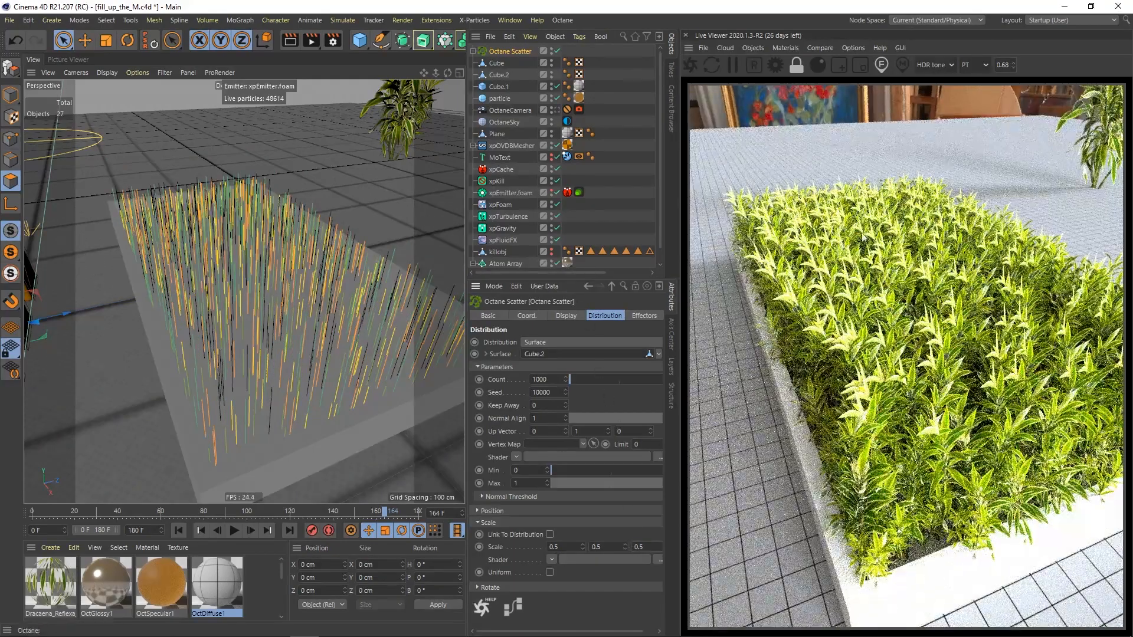
left_click(555, 110)
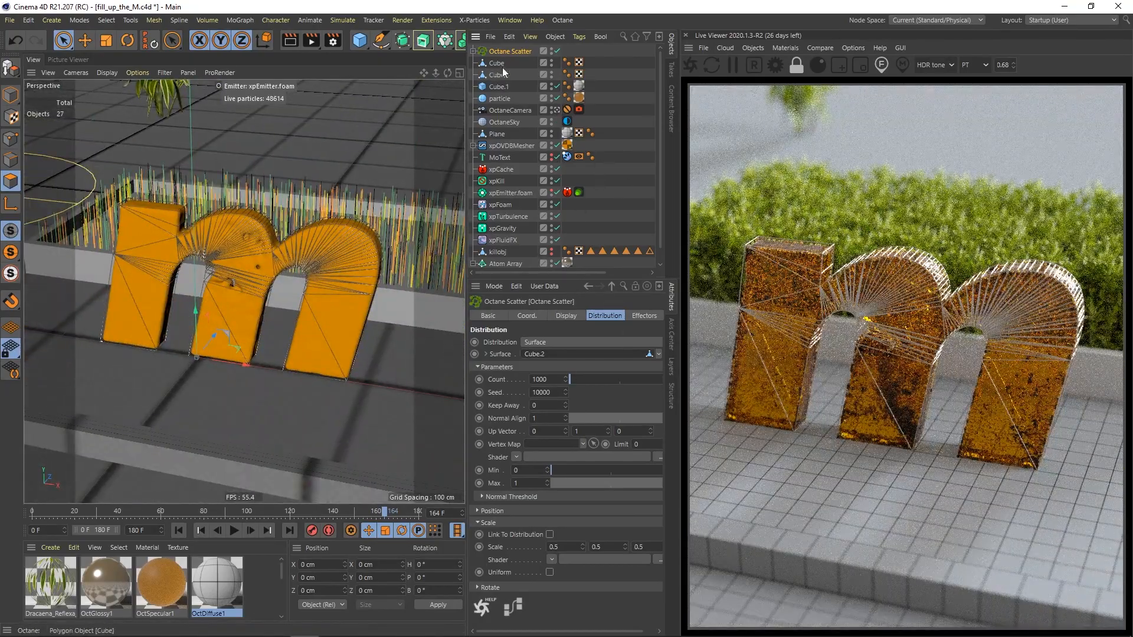
Step: Add a MoGraph Random effector and assign it to the Octane Scatter's effectors
left_click(239, 20)
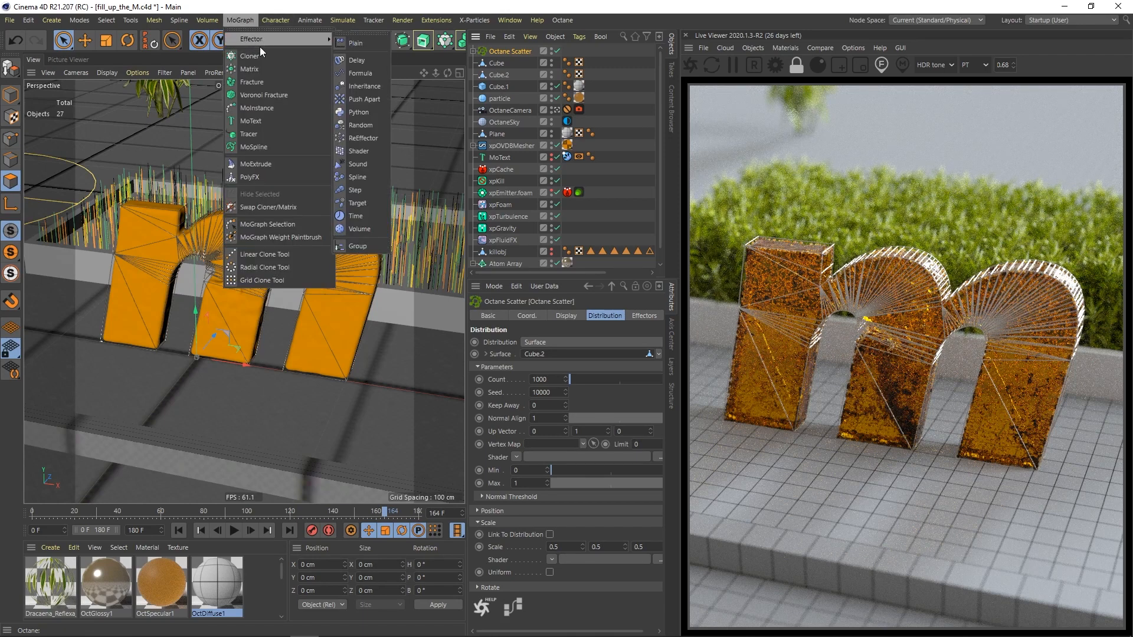
mouse_move(278, 39)
left_click(366, 125)
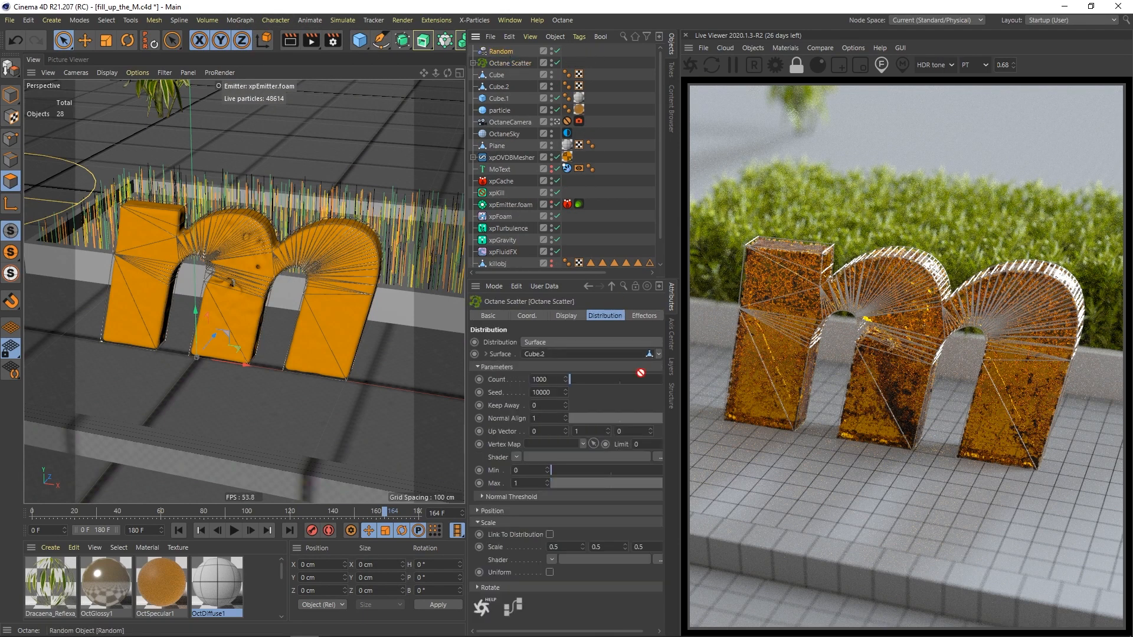
left_click(644, 316)
left_click_drag(501, 51, 600, 371)
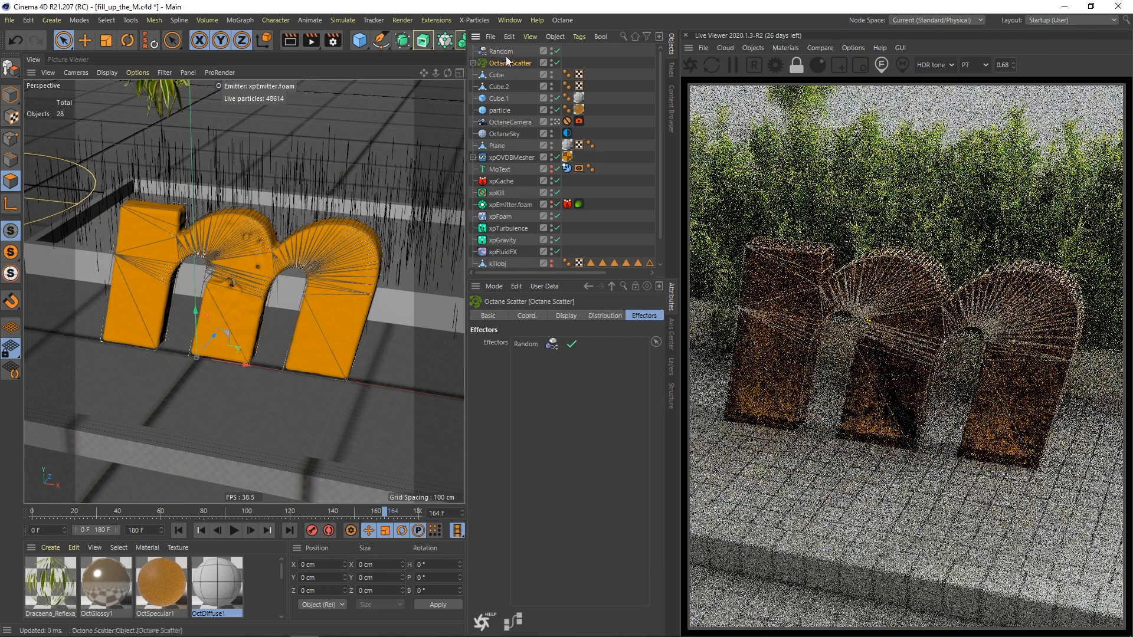
Step: Turn off the Random effector's position variation and enable a uniform scale variation of 0.6
left_click(505, 53)
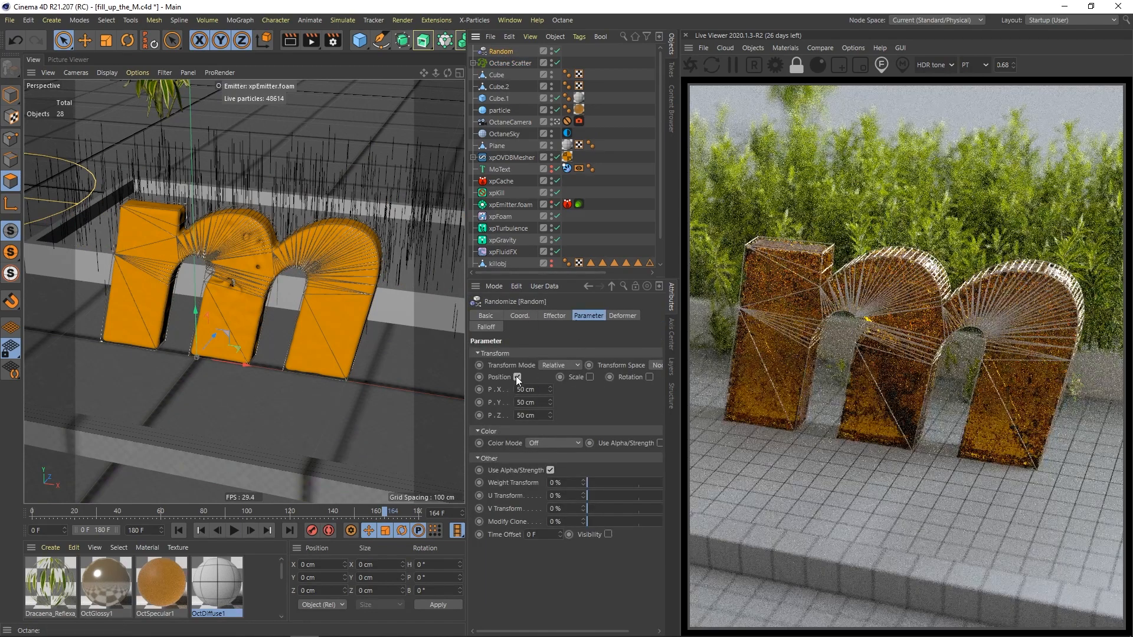
left_click(517, 377)
left_click(566, 377)
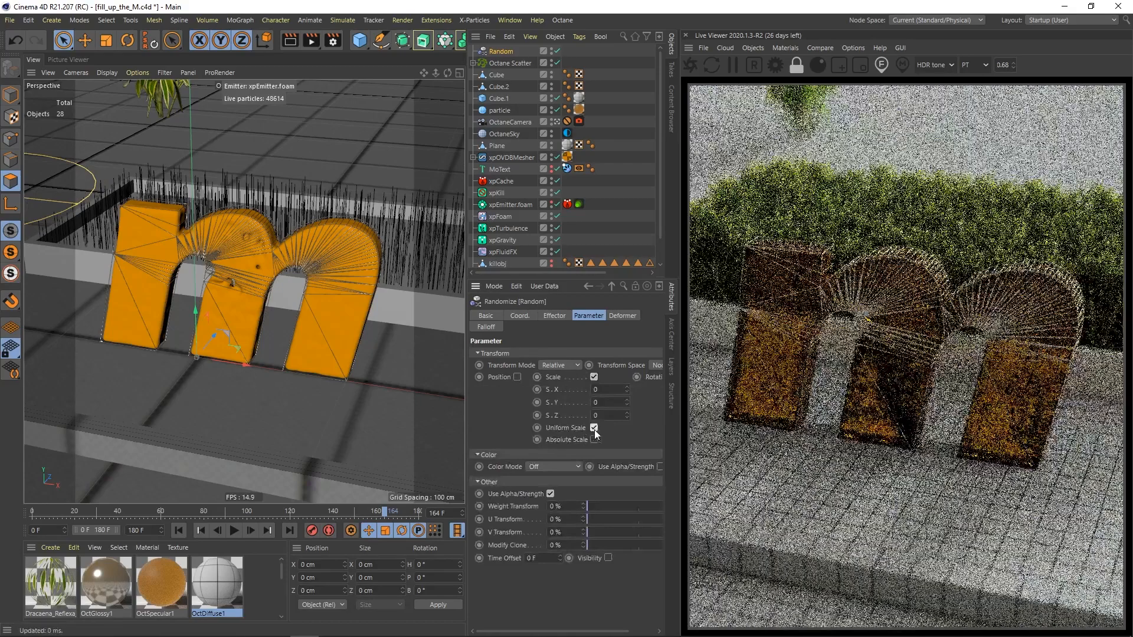
left_click(594, 428)
left_click_drag(605, 391, 588, 391)
type("0.6")
key("Return")
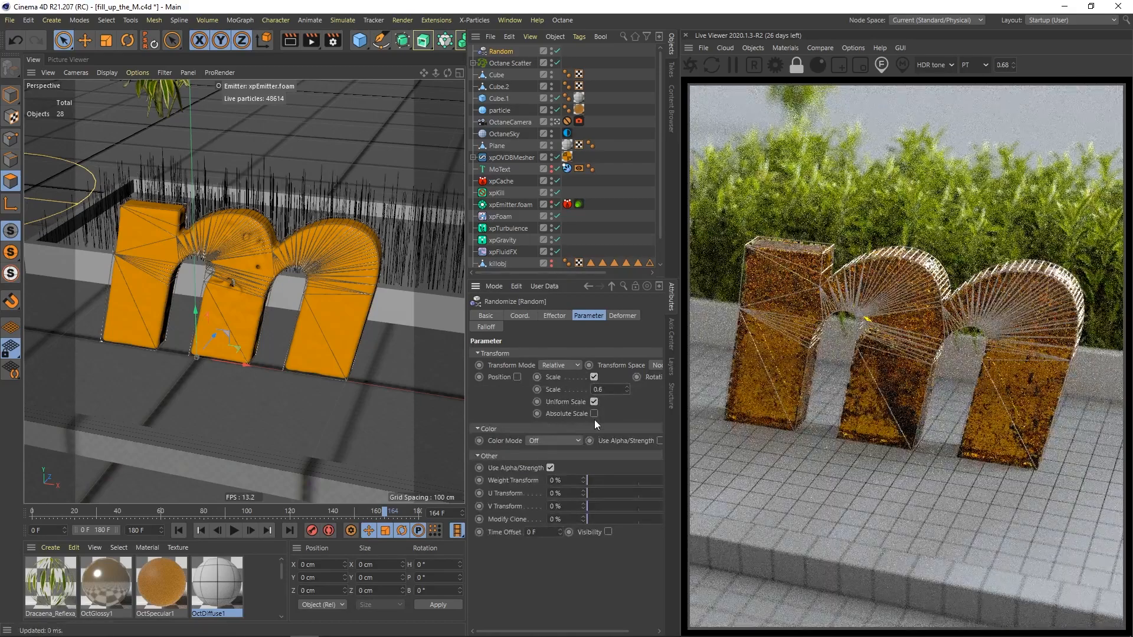
Step: Expand the Octane Scatter's hierarchy and select its five plant variants
left_click(63, 40)
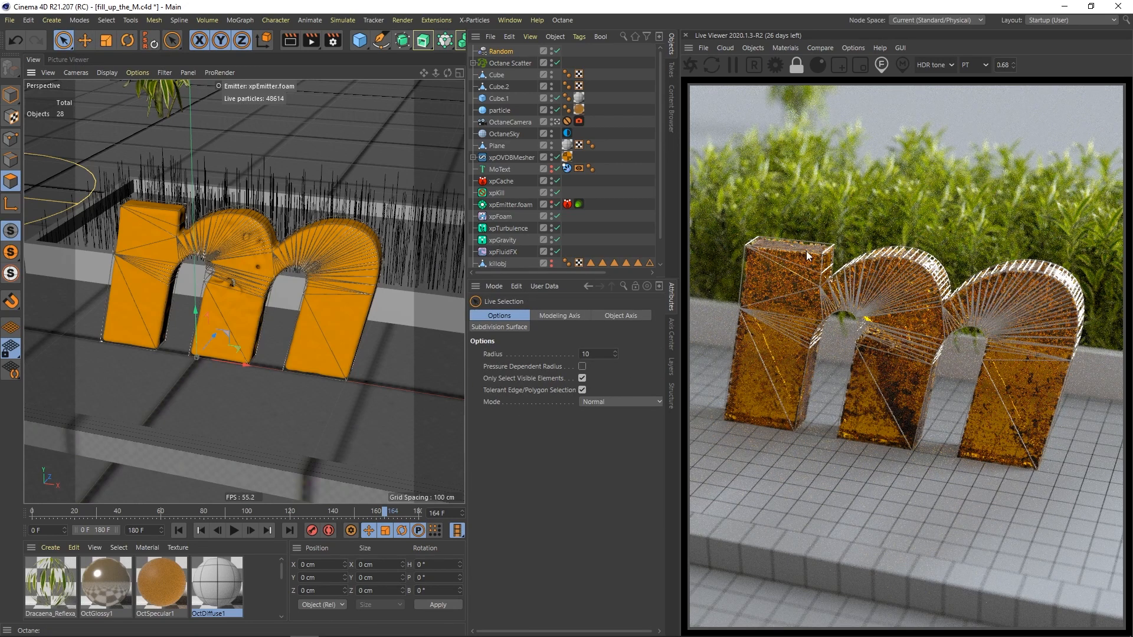
left_click(472, 62)
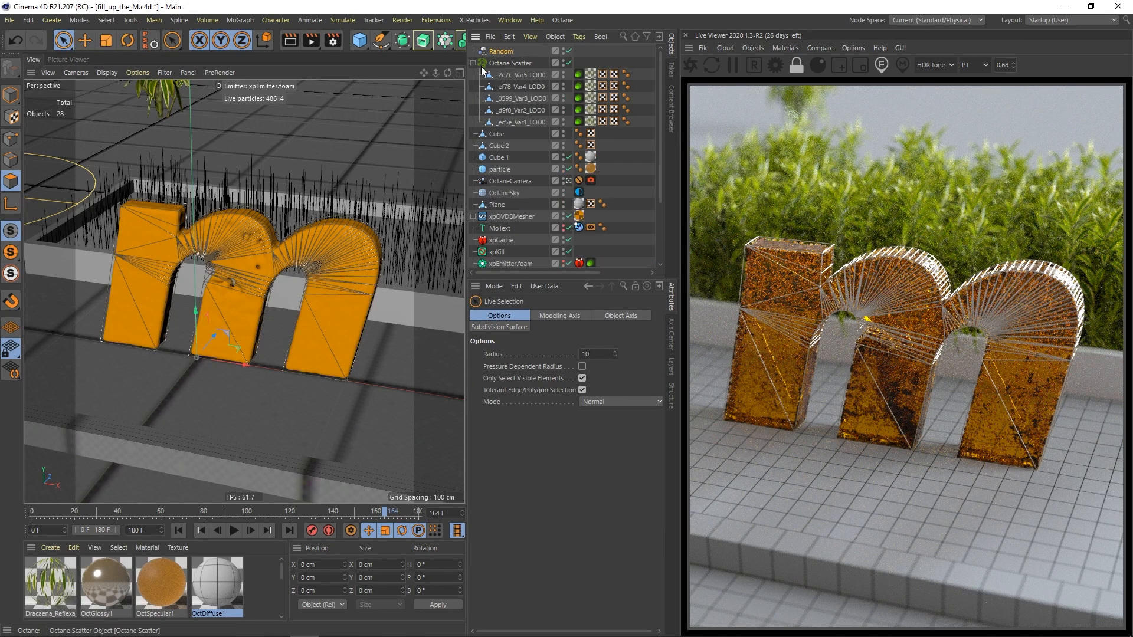
left_click(511, 75)
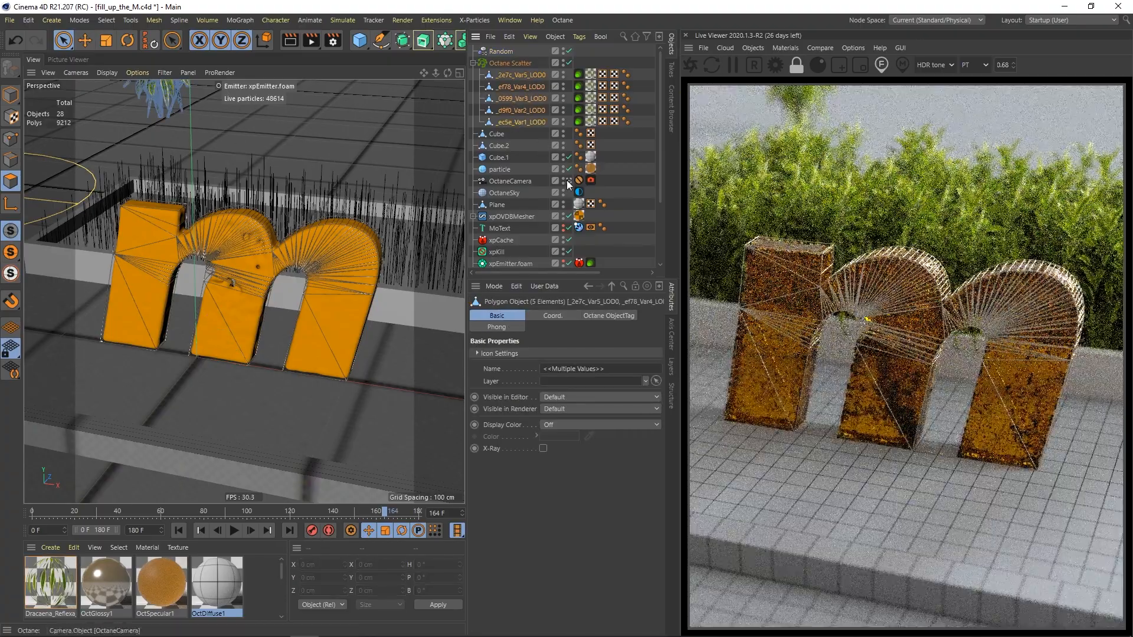